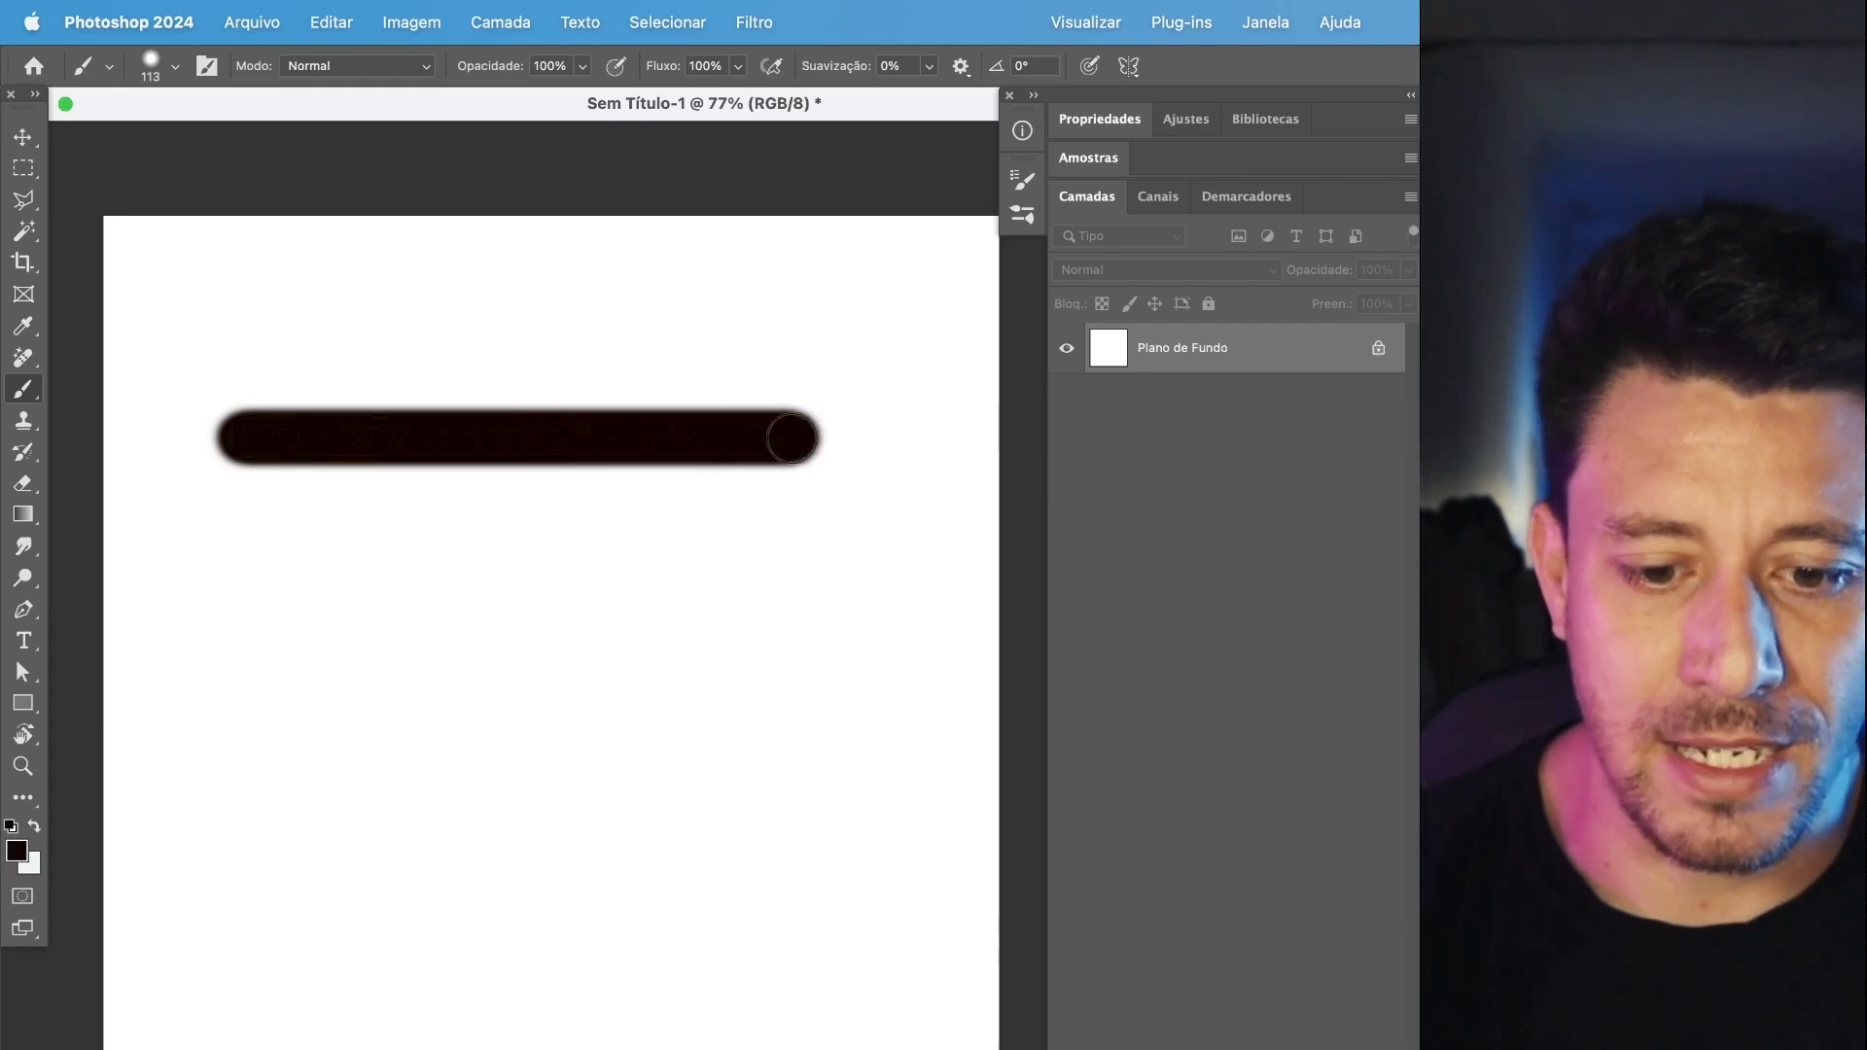
Paint two parallel straight vertical black brush lines crossing the horizontal line, undoing the misplaced strokes.
mouse_move(637, 544)
left_mouse_down()
mouse_move(778, 472)
mouse_move(633, 763)
mouse_move(637, 929)
left_mouse_up()
key("super+z")
left_click_drag(587, 294, 588, 865)
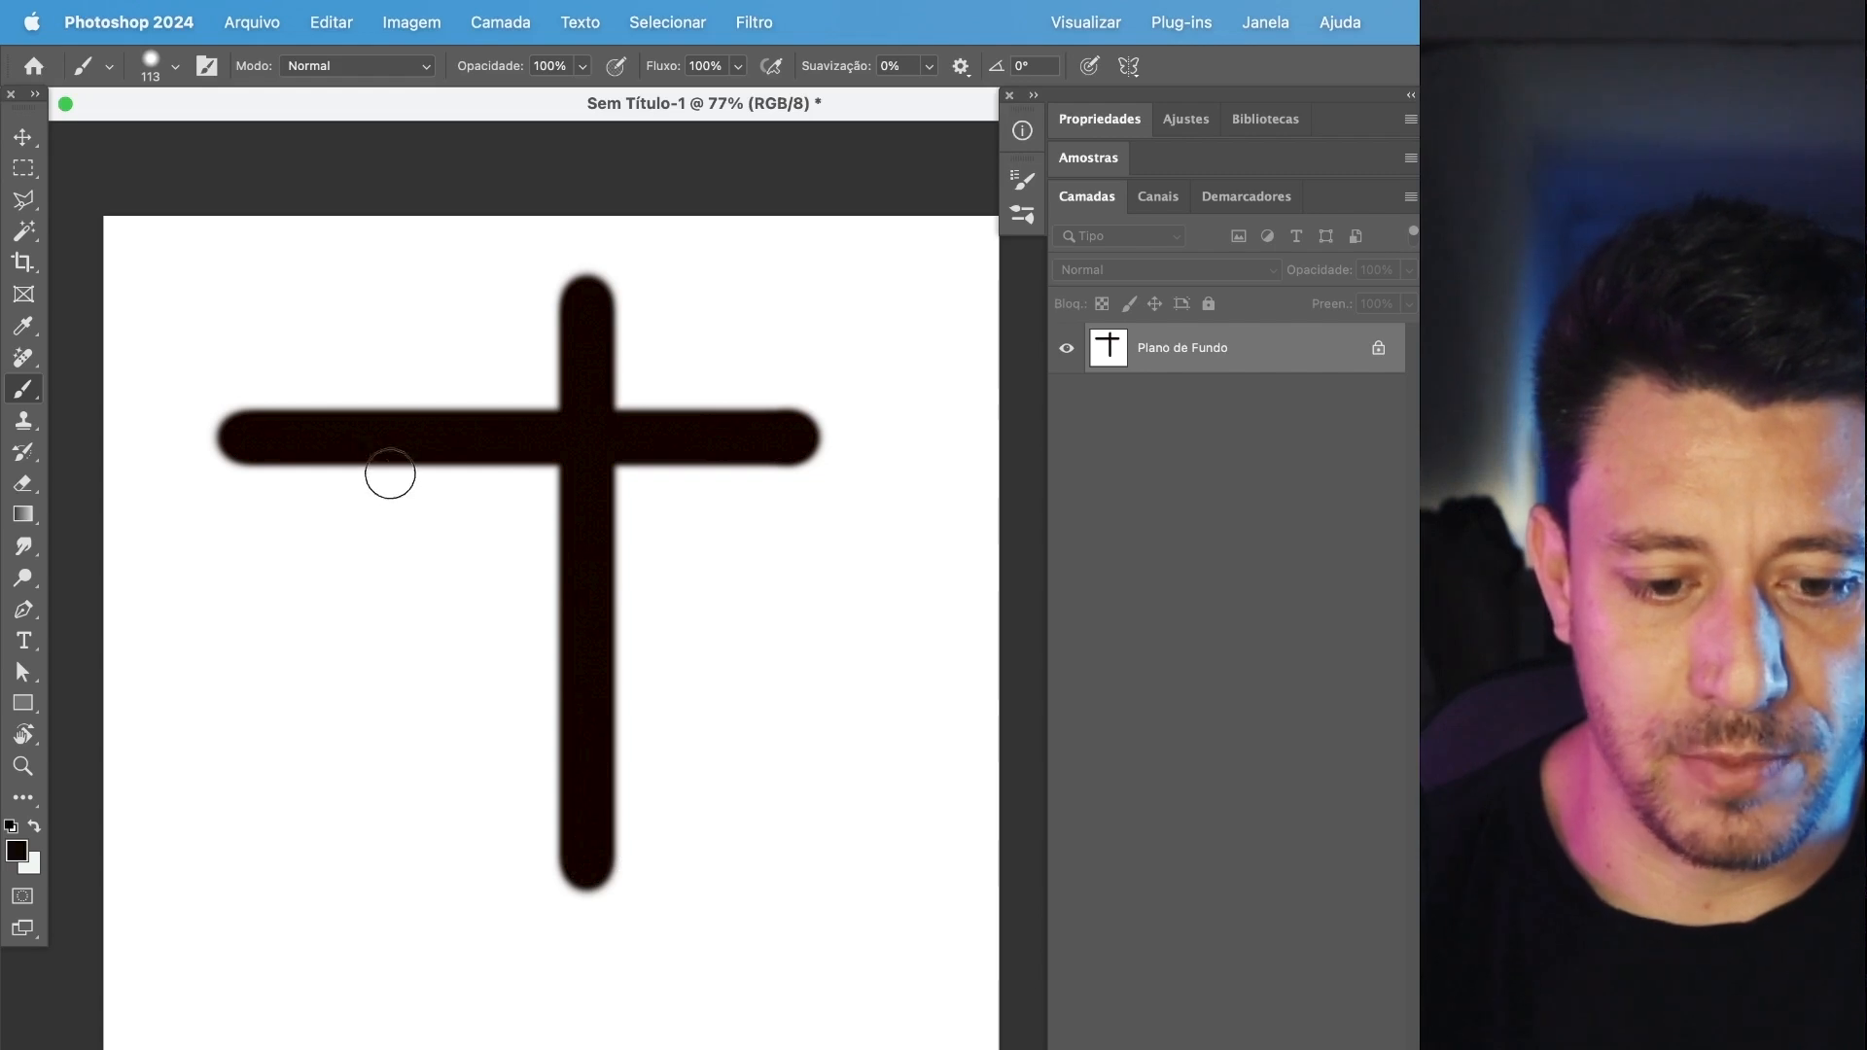
left_click(432, 325, "shift")
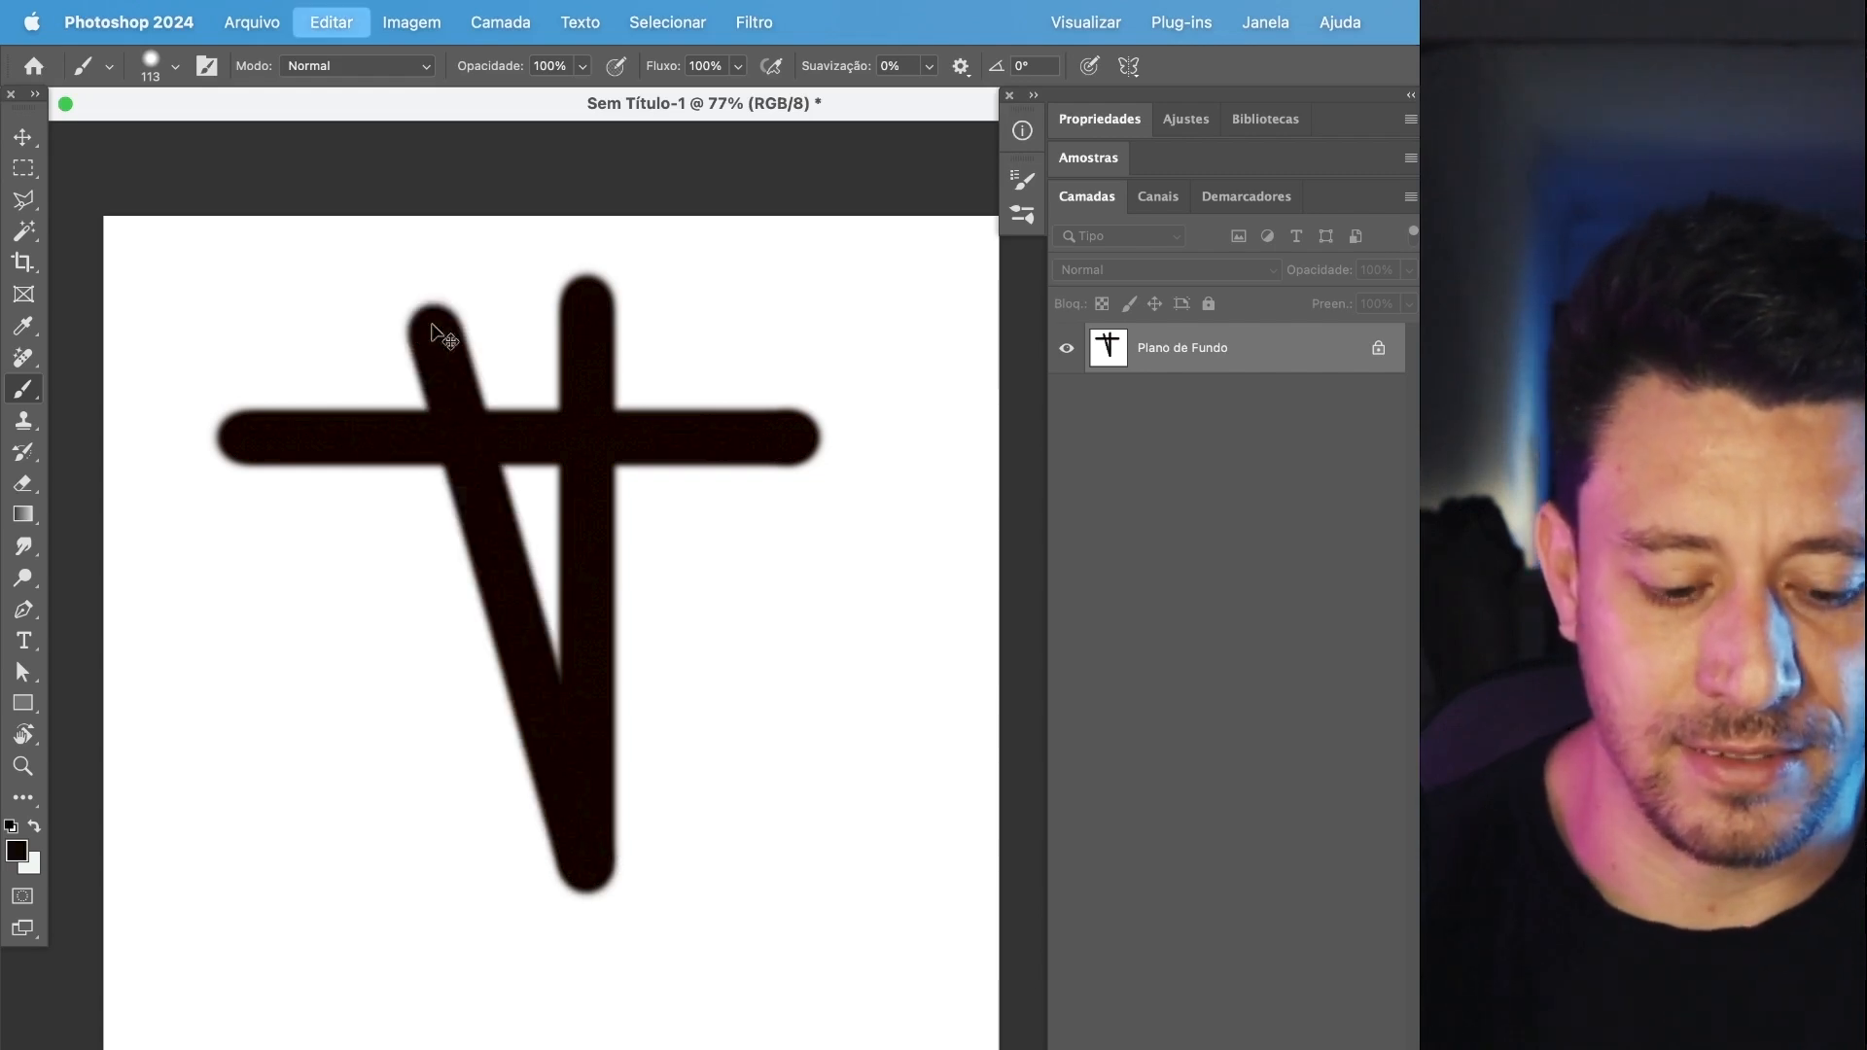
key("super+z")
left_click(436, 320)
left_click_drag(436, 320, 434, 892)
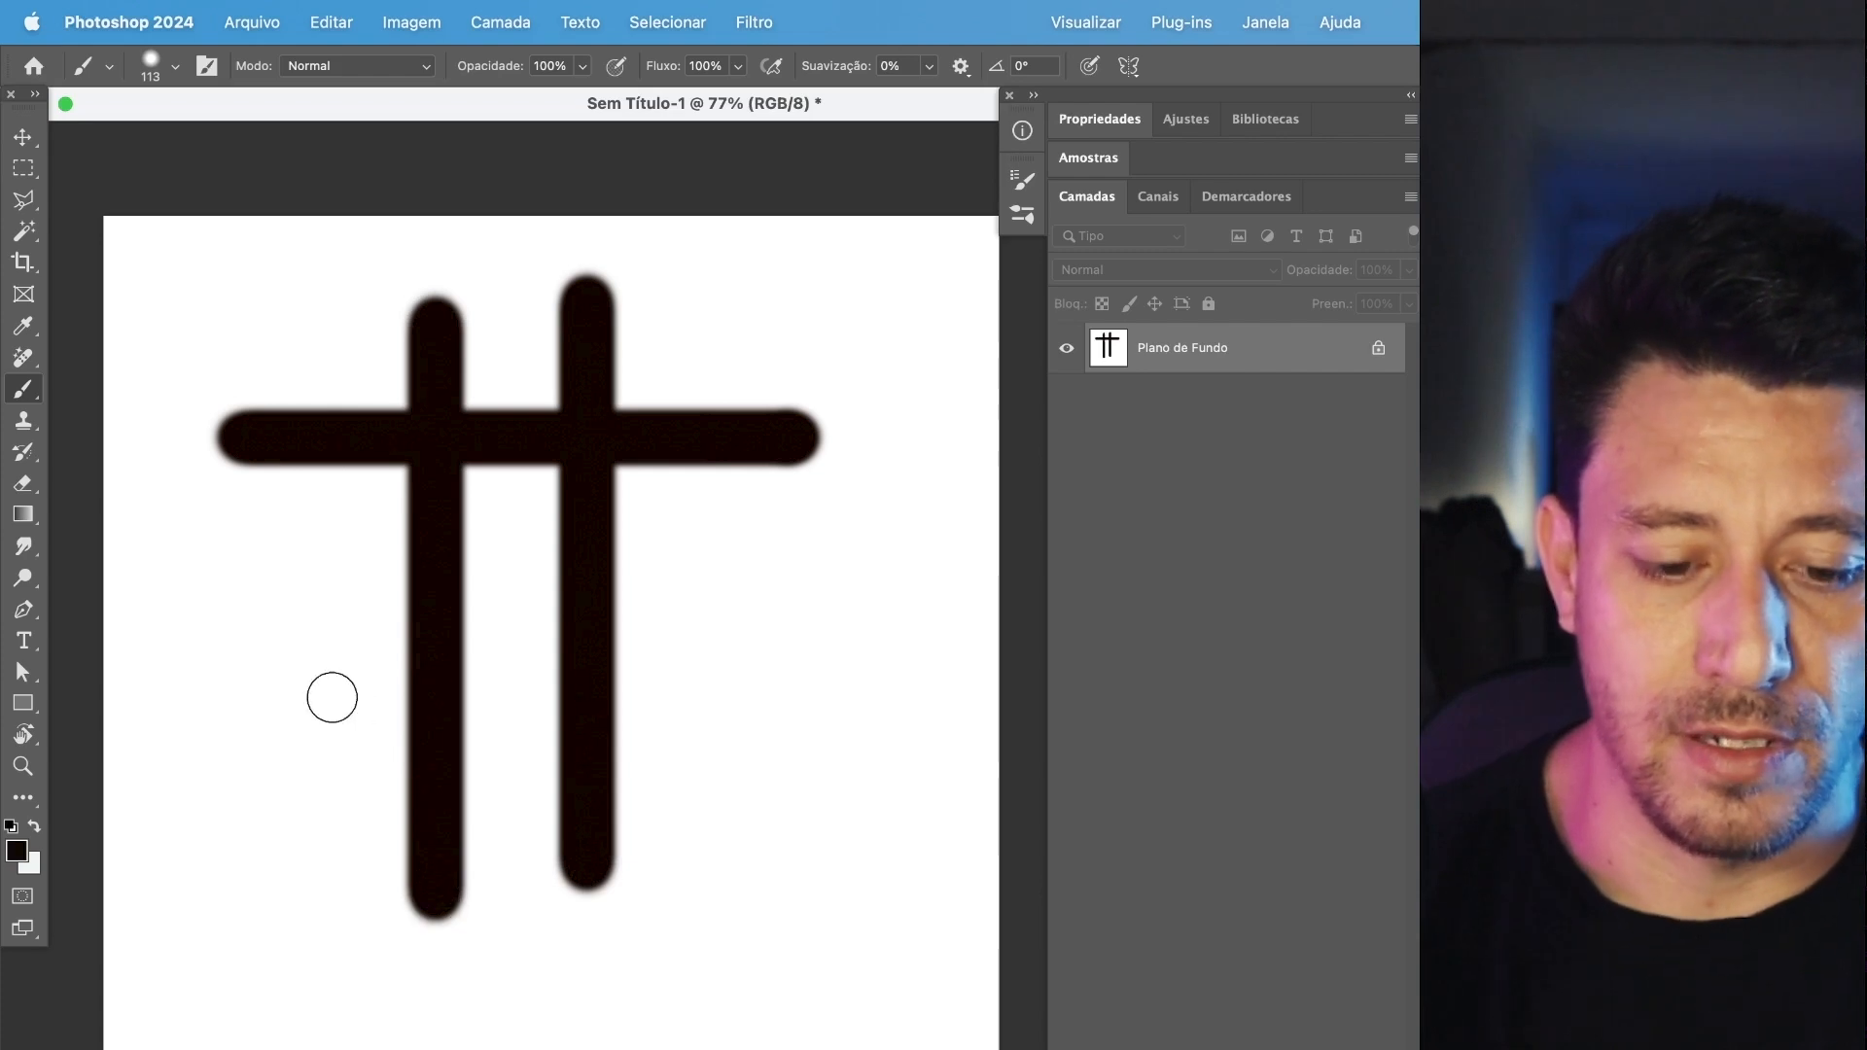
Paint two more straight horizontal brush lines below the first one, and undo all strokes until the canvas is blank.
left_click(270, 530)
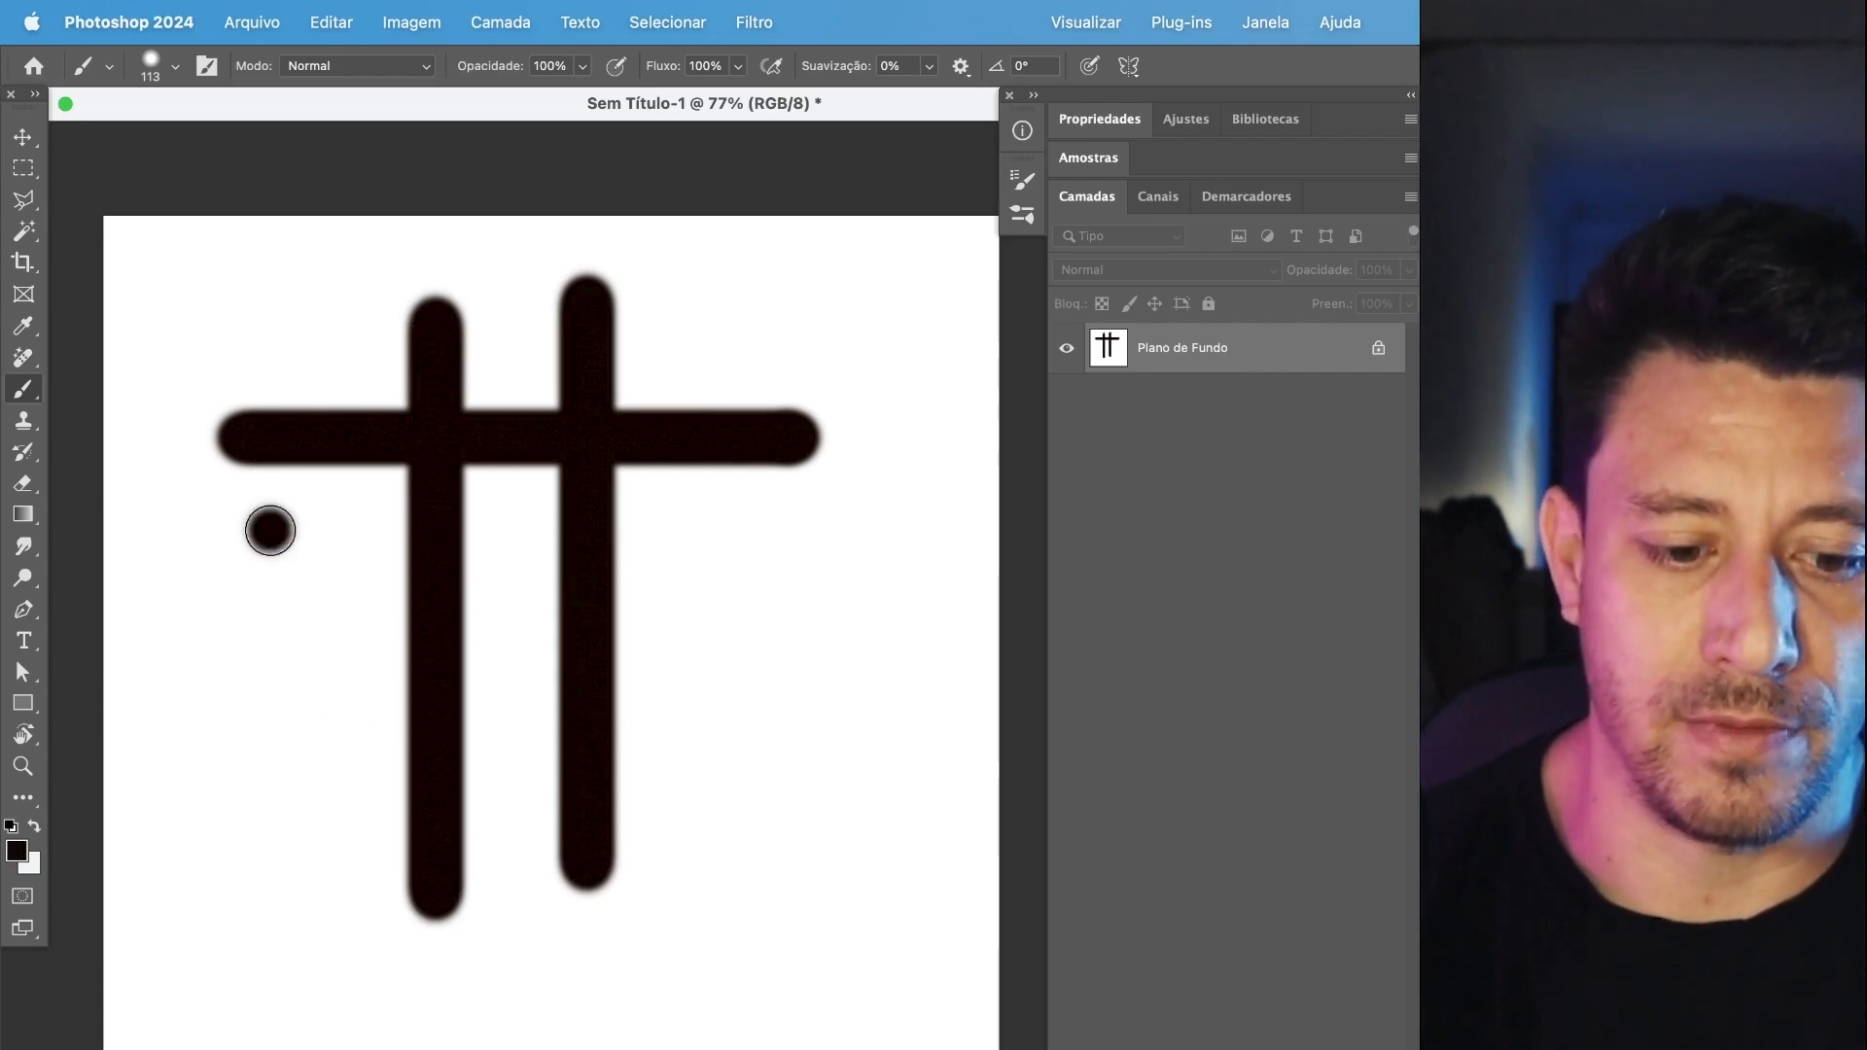
left_click_drag(271, 530, 857, 530)
left_click_drag(294, 641, 709, 638)
key("super+z")
key("super+z")
key("super+z")
key("super+z")
key("super+z")
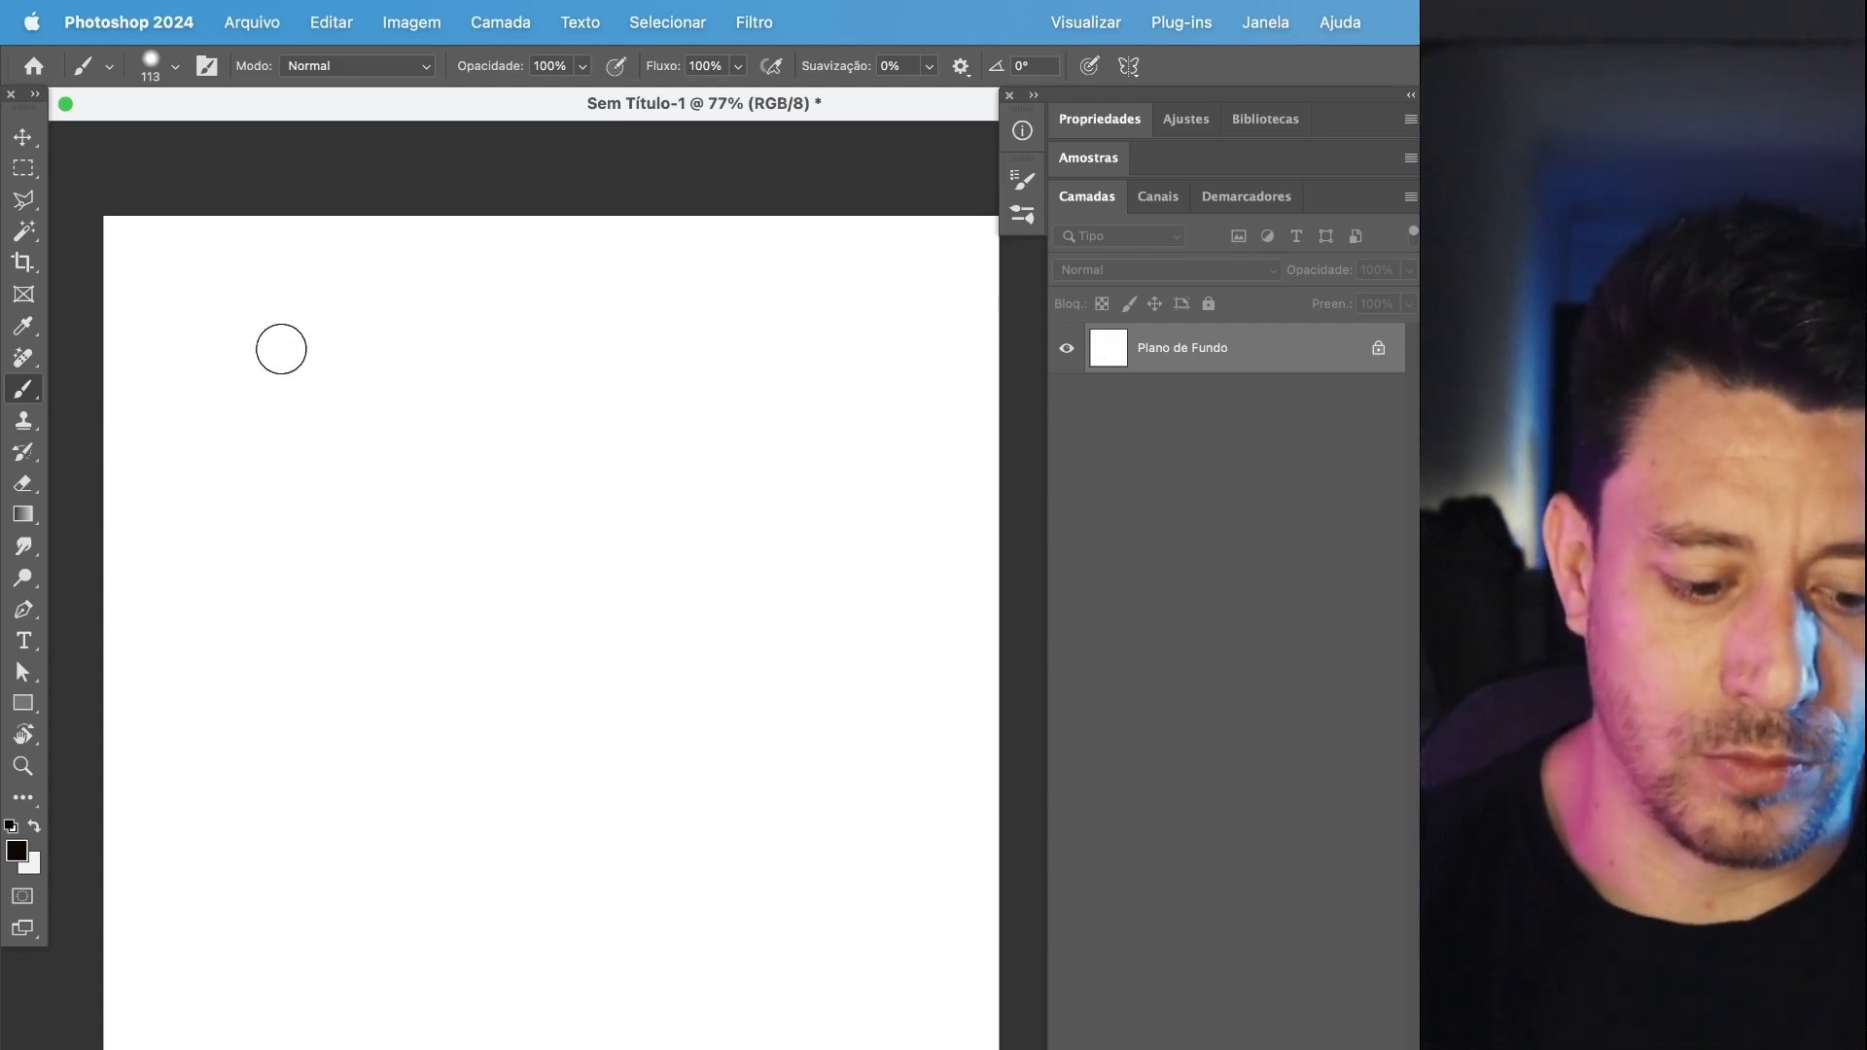
Paint a chain of connected straight black brush segments from the canvas's upper-left area, turning inward into an angular spiral.
left_click(286, 345)
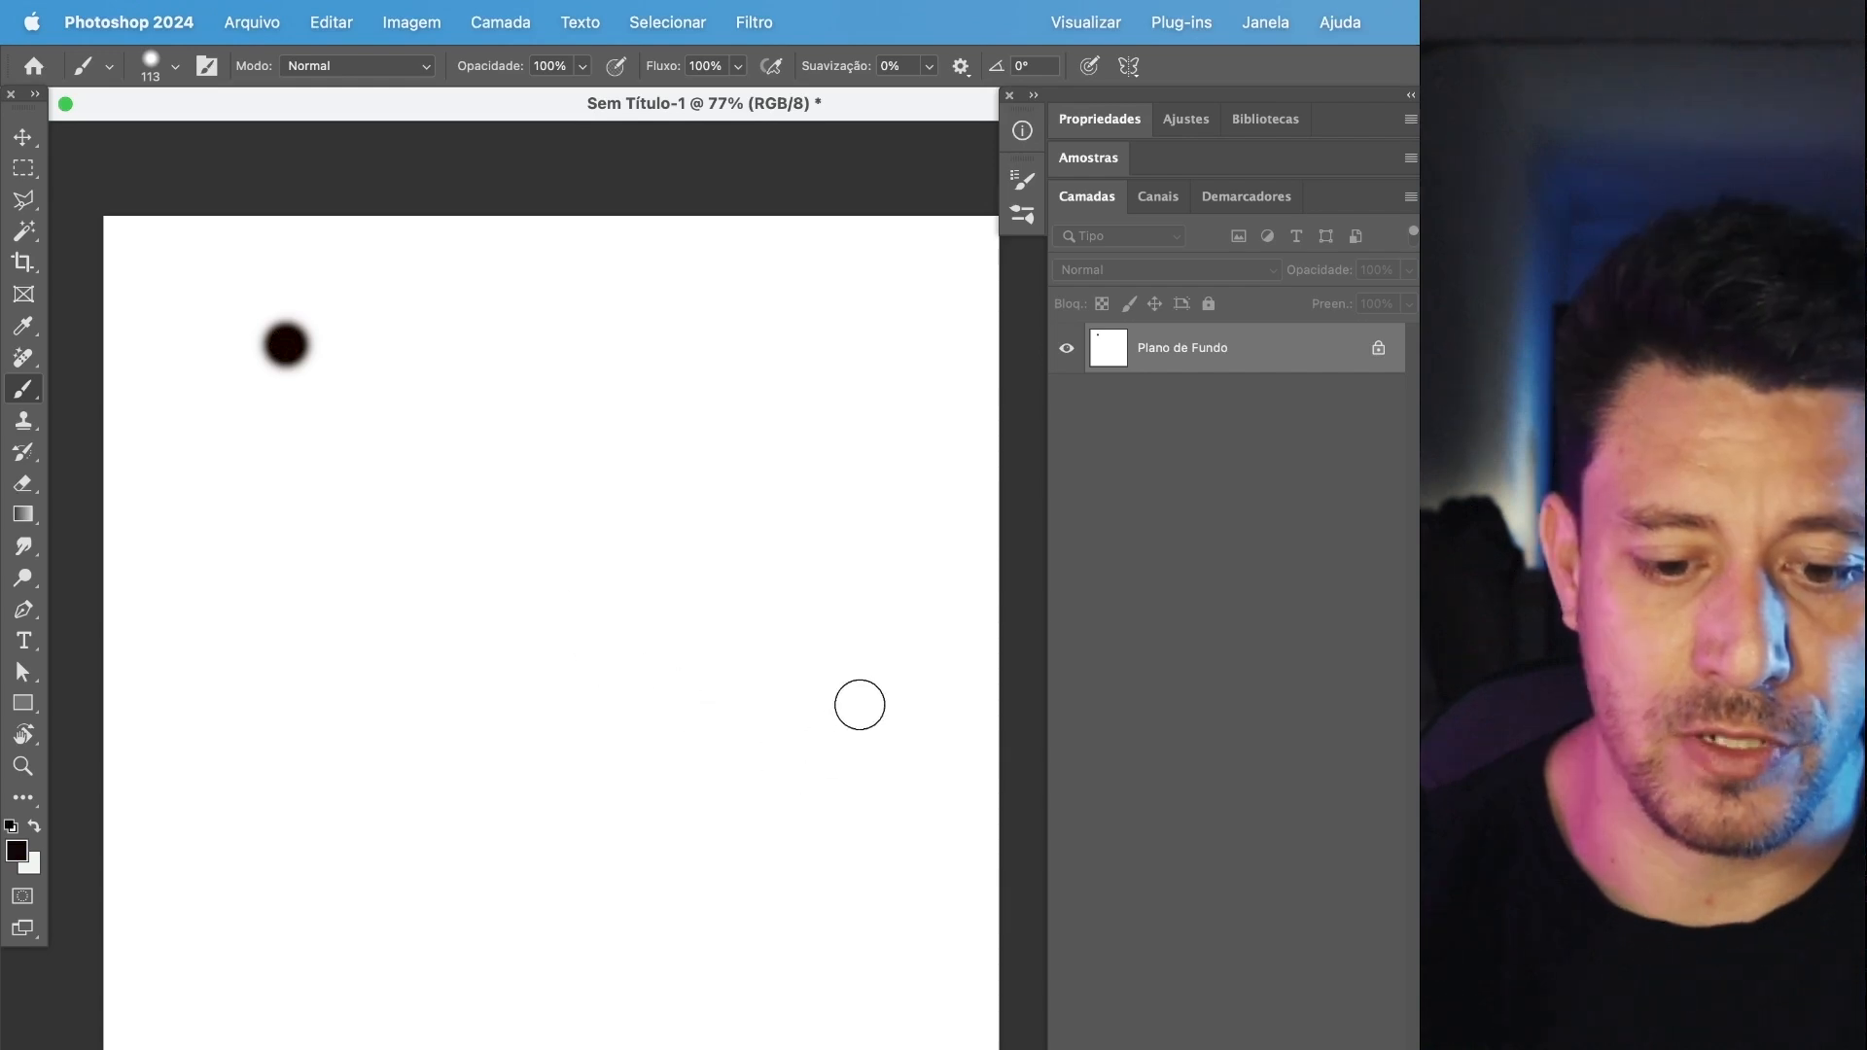
left_click(860, 696, "shift")
left_click(342, 814, "shift")
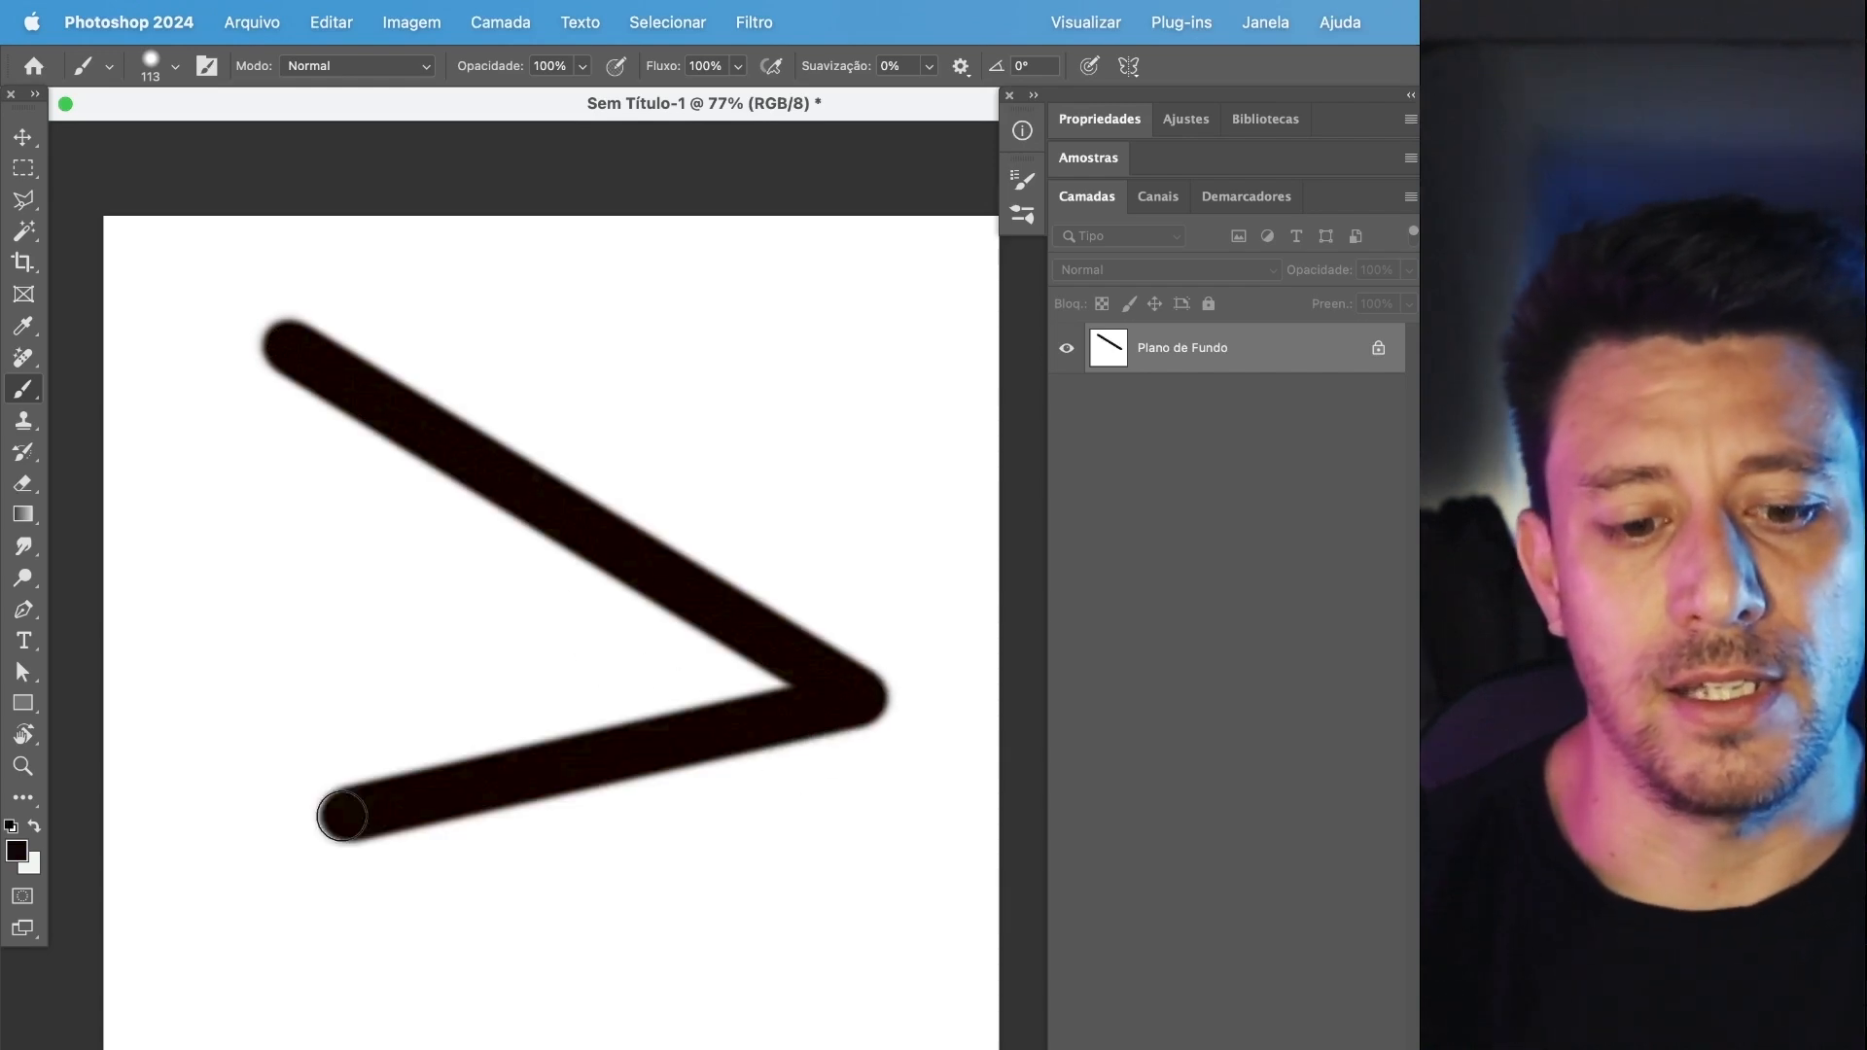
left_click(248, 501, "shift")
left_click(578, 654, "shift")
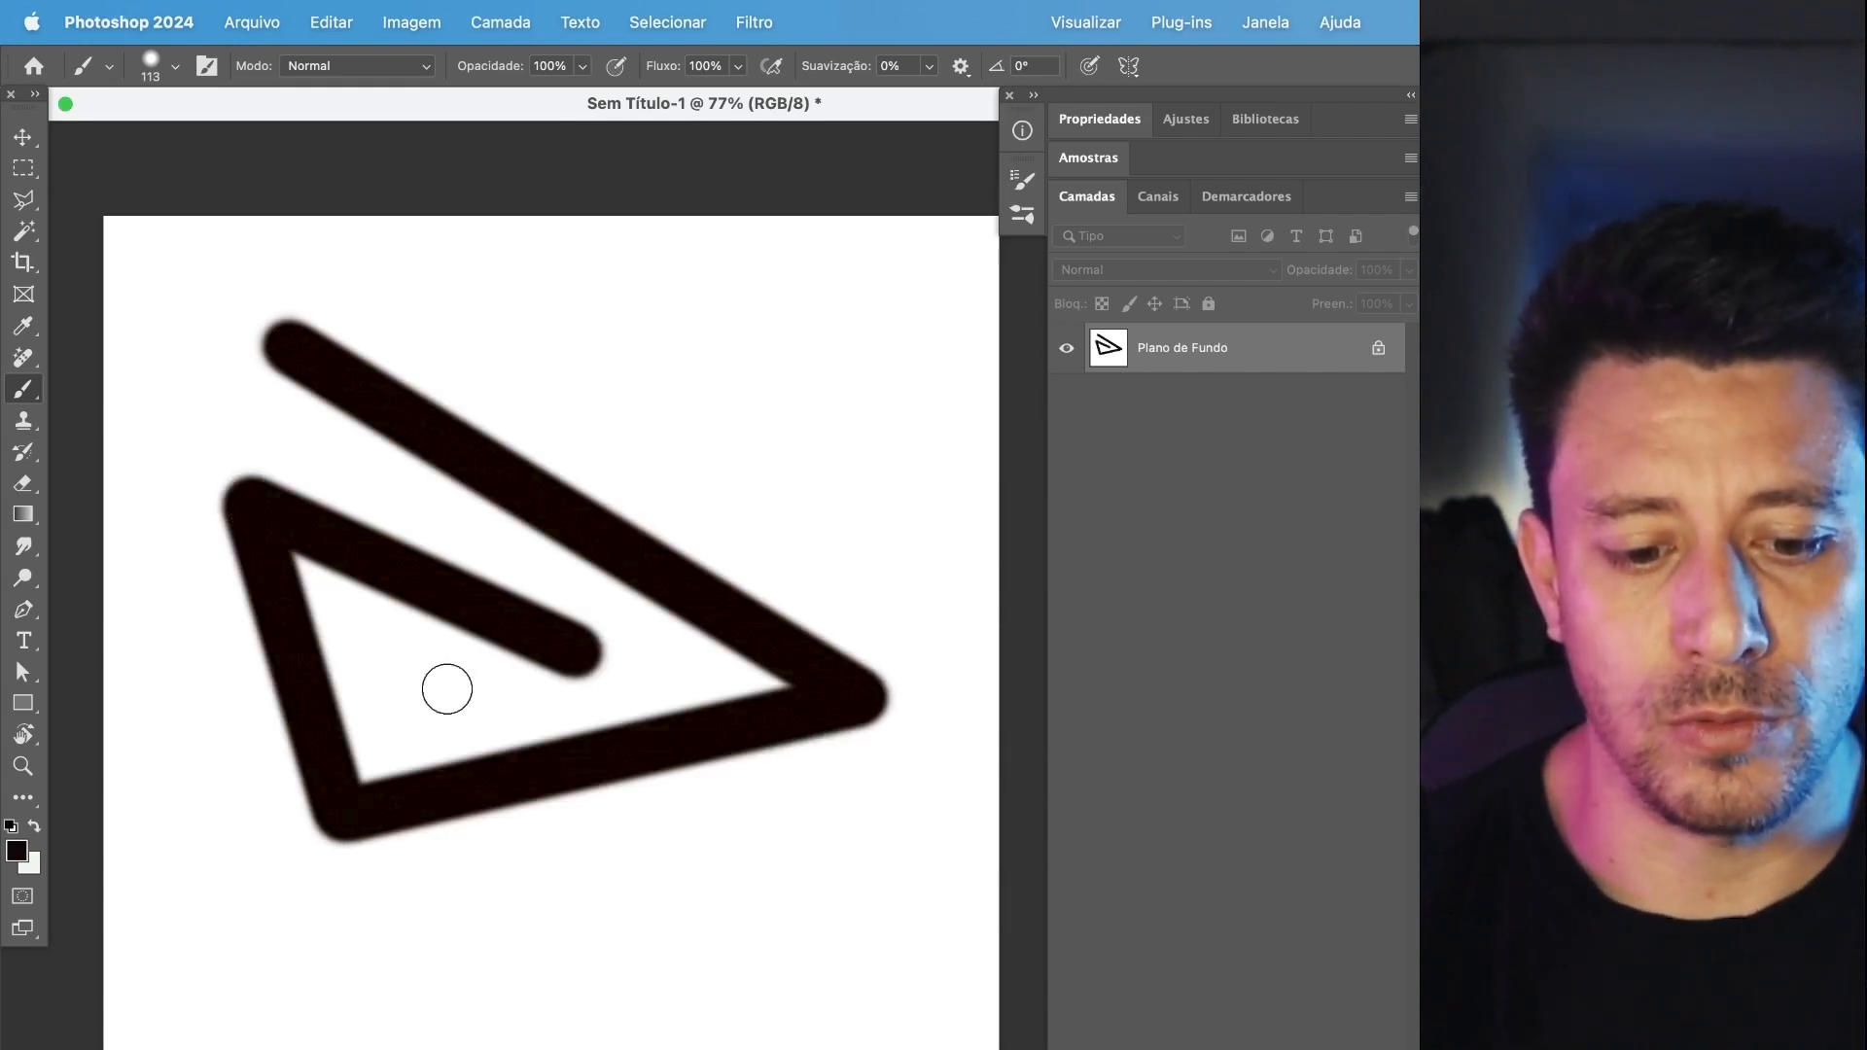
left_click(406, 700, "shift")
left_click(385, 644, "shift")
Paint separate straight diagonal brush lines above the spiral, starting from a new point.
left_click(394, 291)
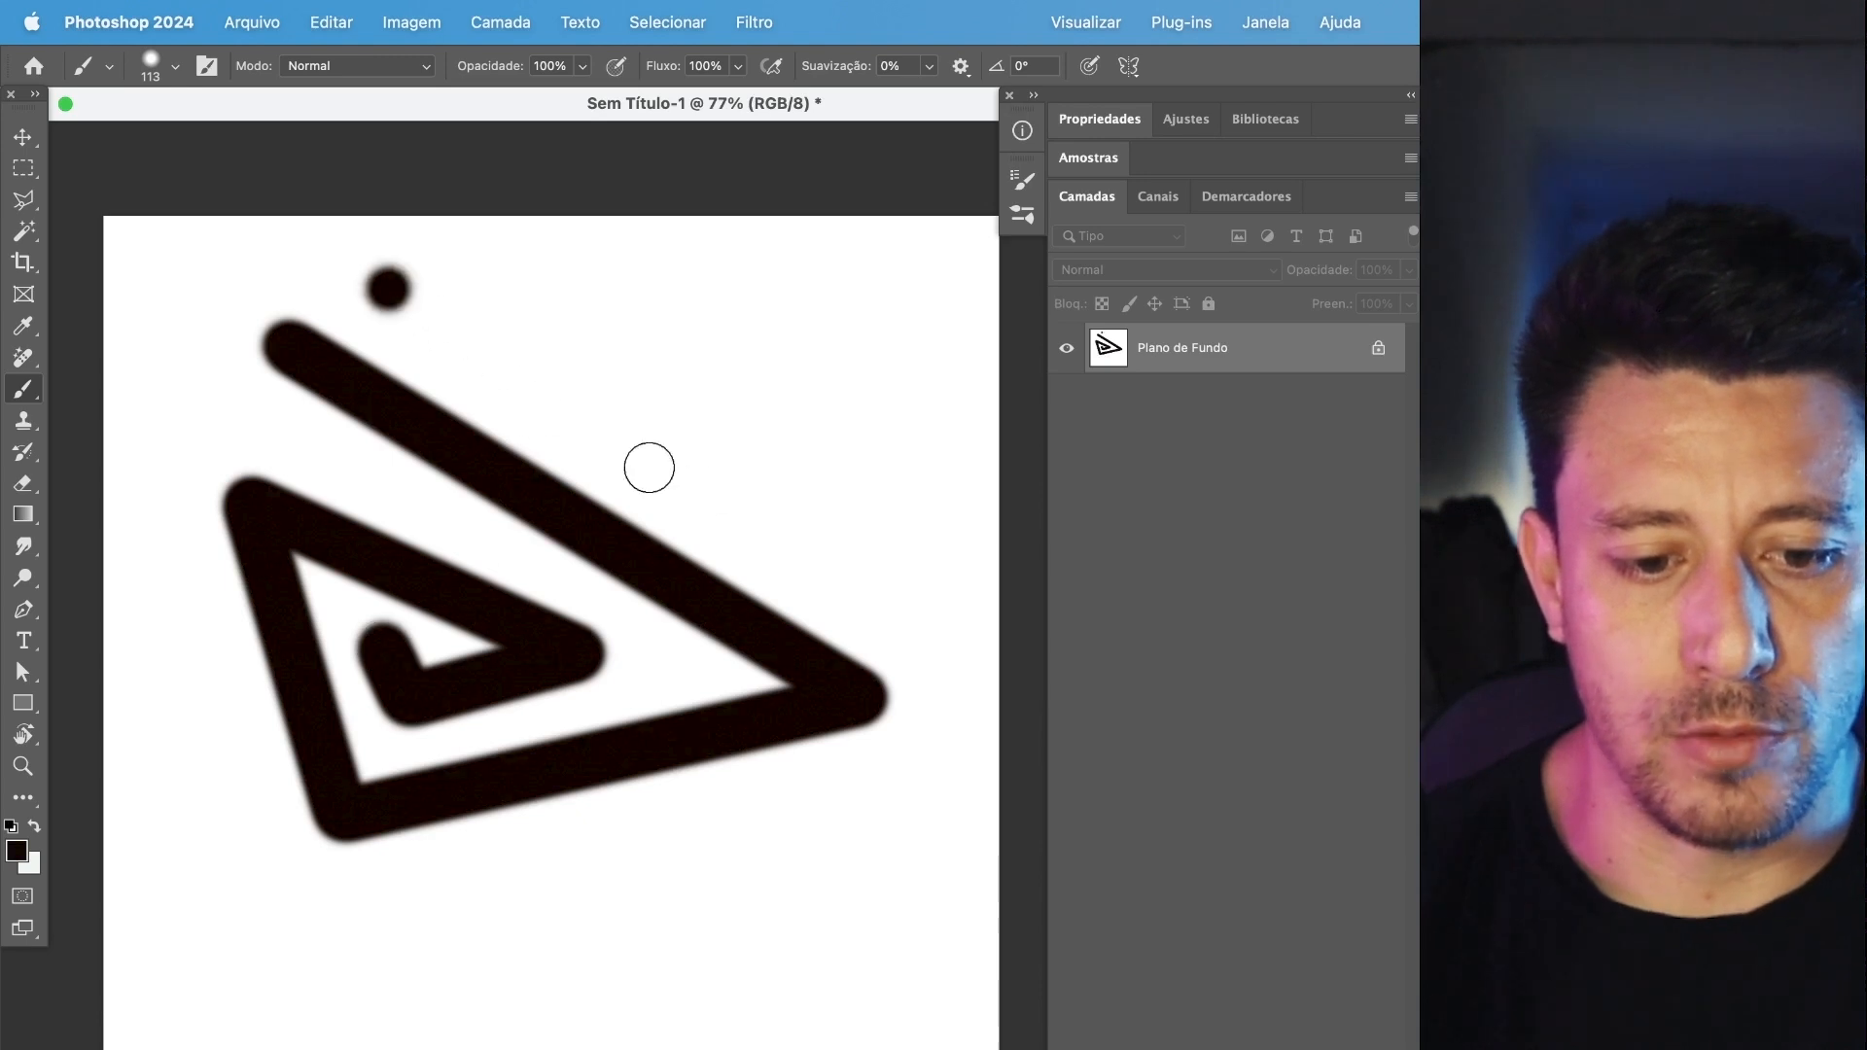
left_click(882, 561, "shift")
mouse_move(596, 255)
left_mouse_down()
mouse_move(804, 279)
mouse_move(859, 312)
mouse_move(870, 387)
left_mouse_up()
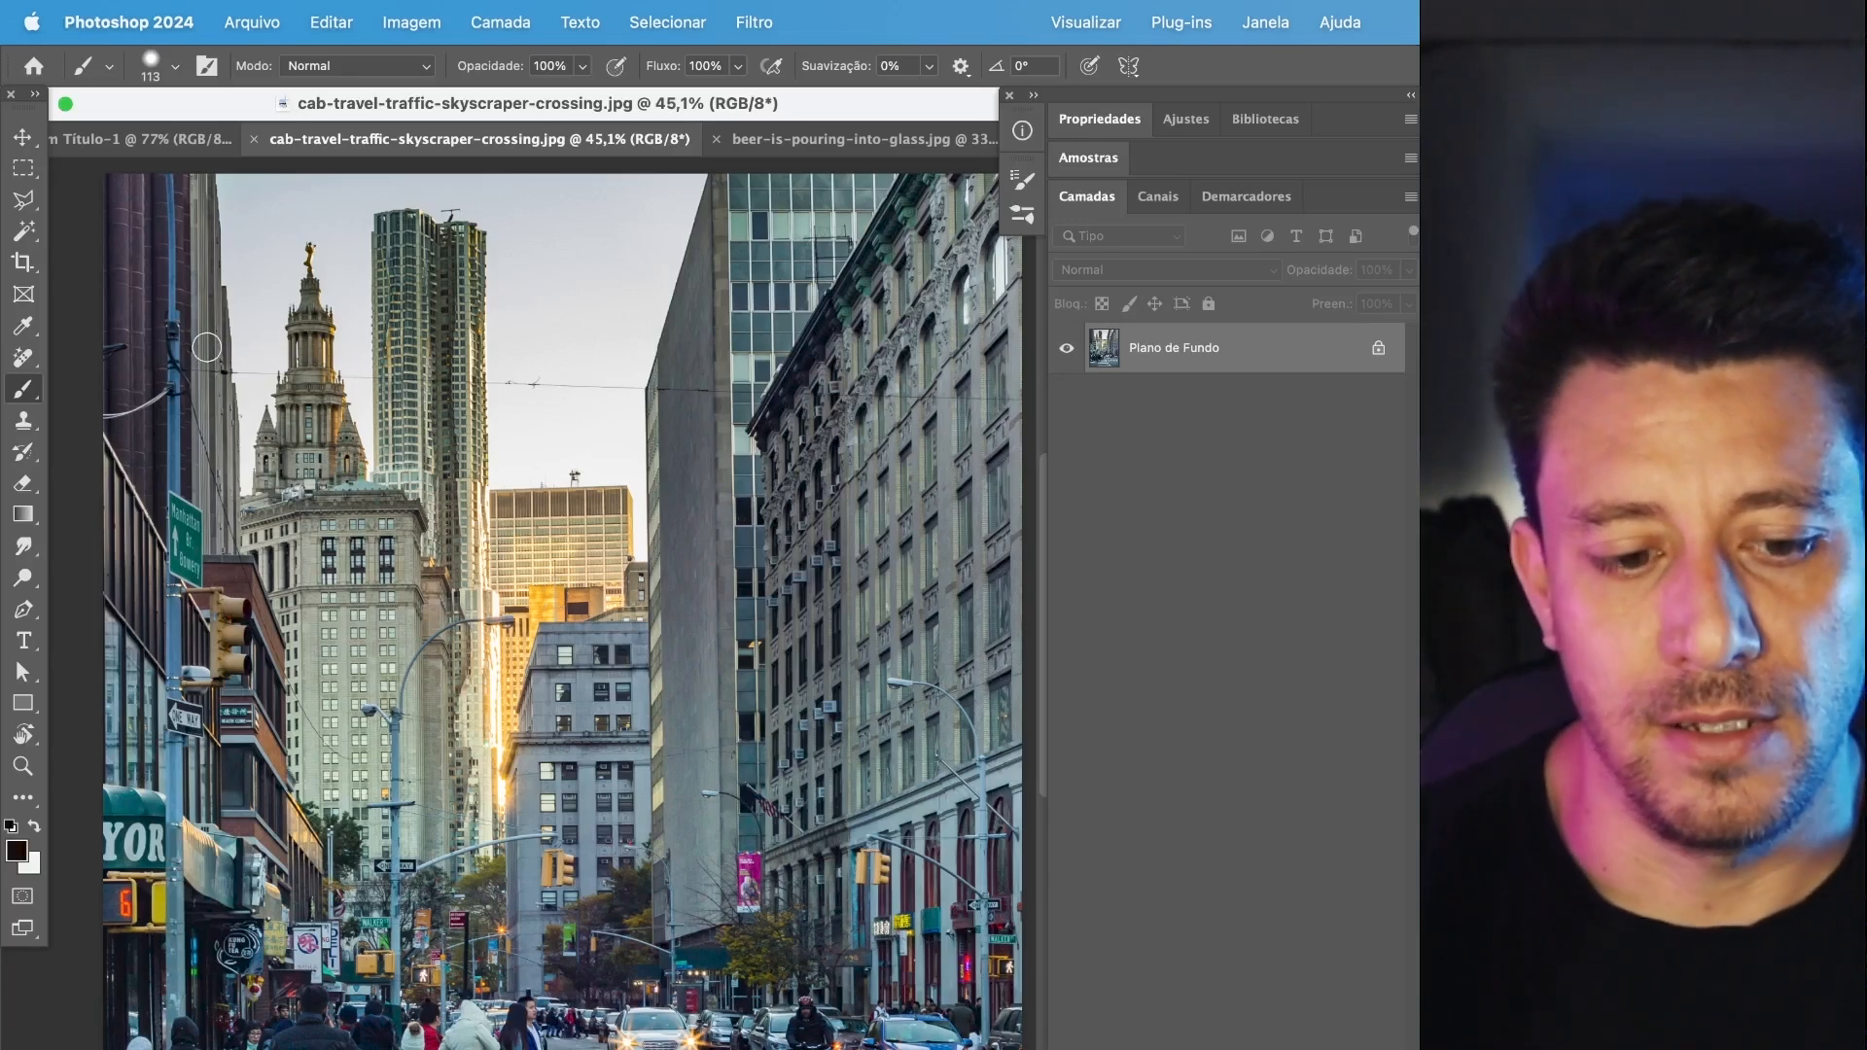
Try a straight black brush line along the horizontal cable in the cab-travel-traffic-skyscraper-crossing.jpg photo, and undo it.
left_click(176, 368)
left_click(991, 402, "shift")
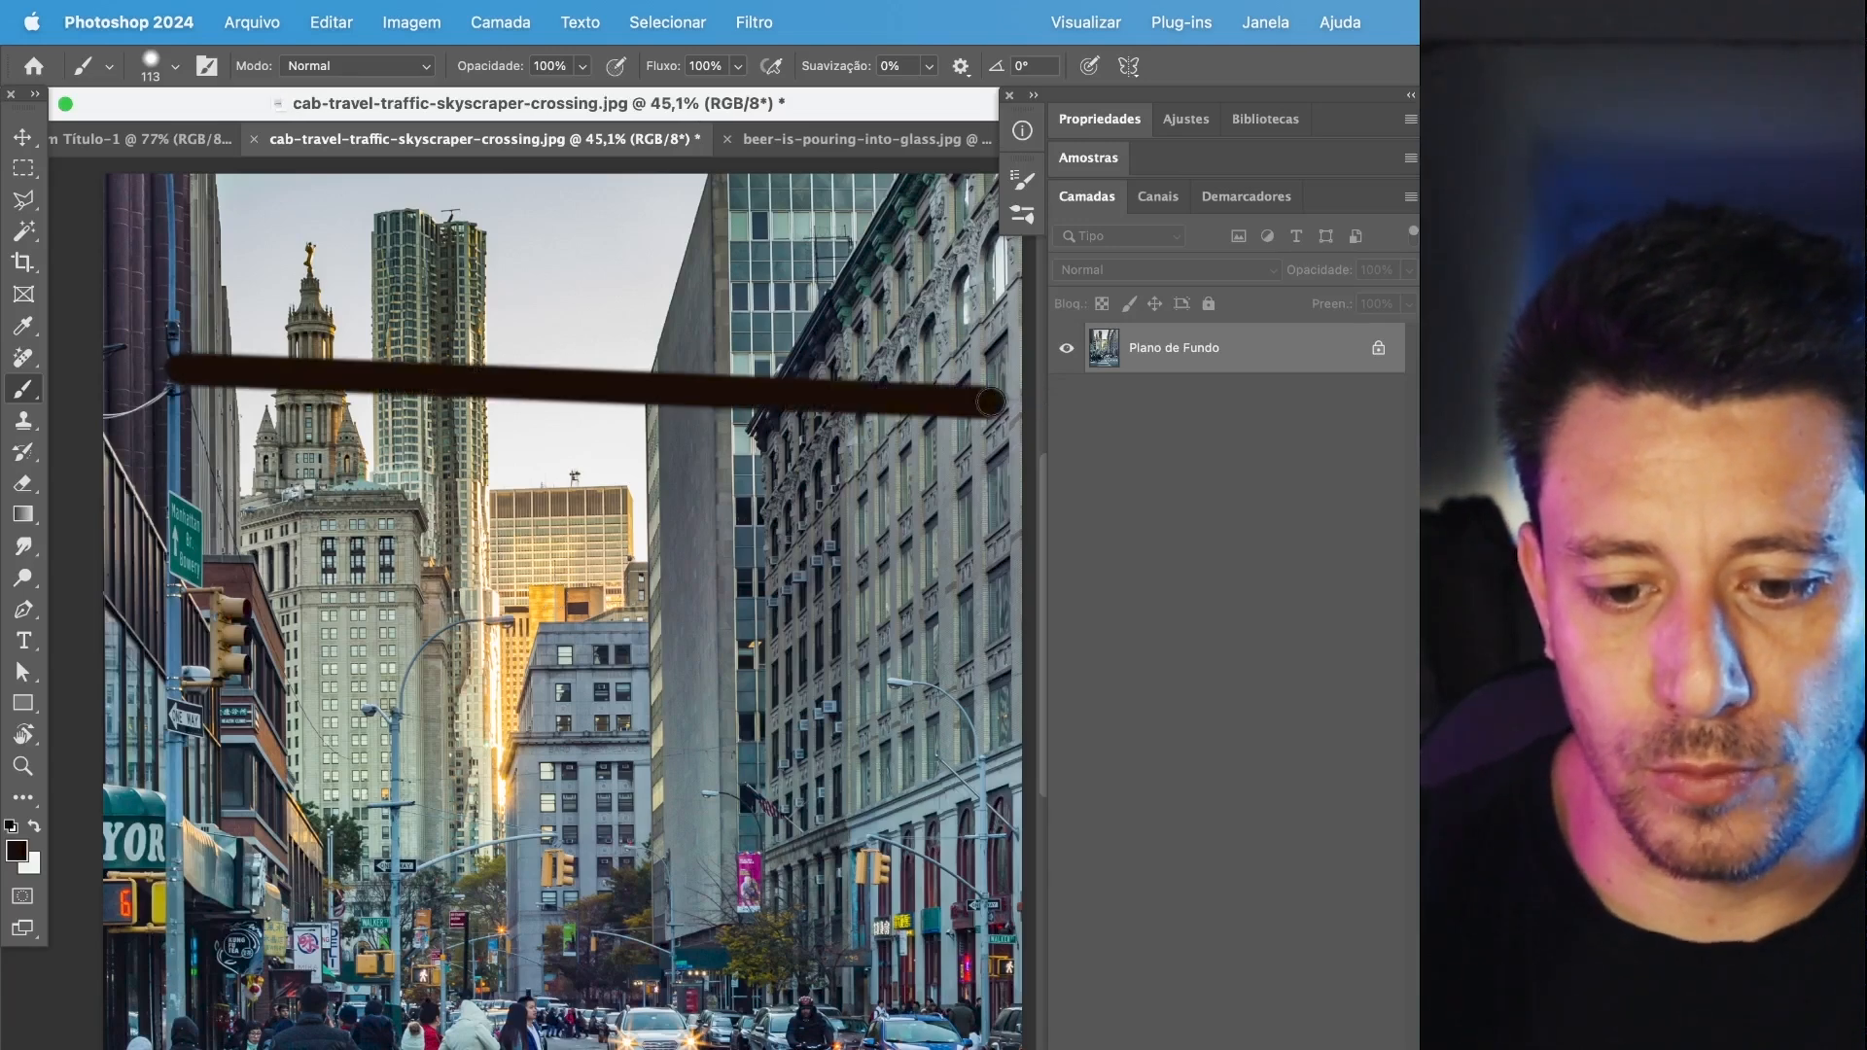
key("super+z")
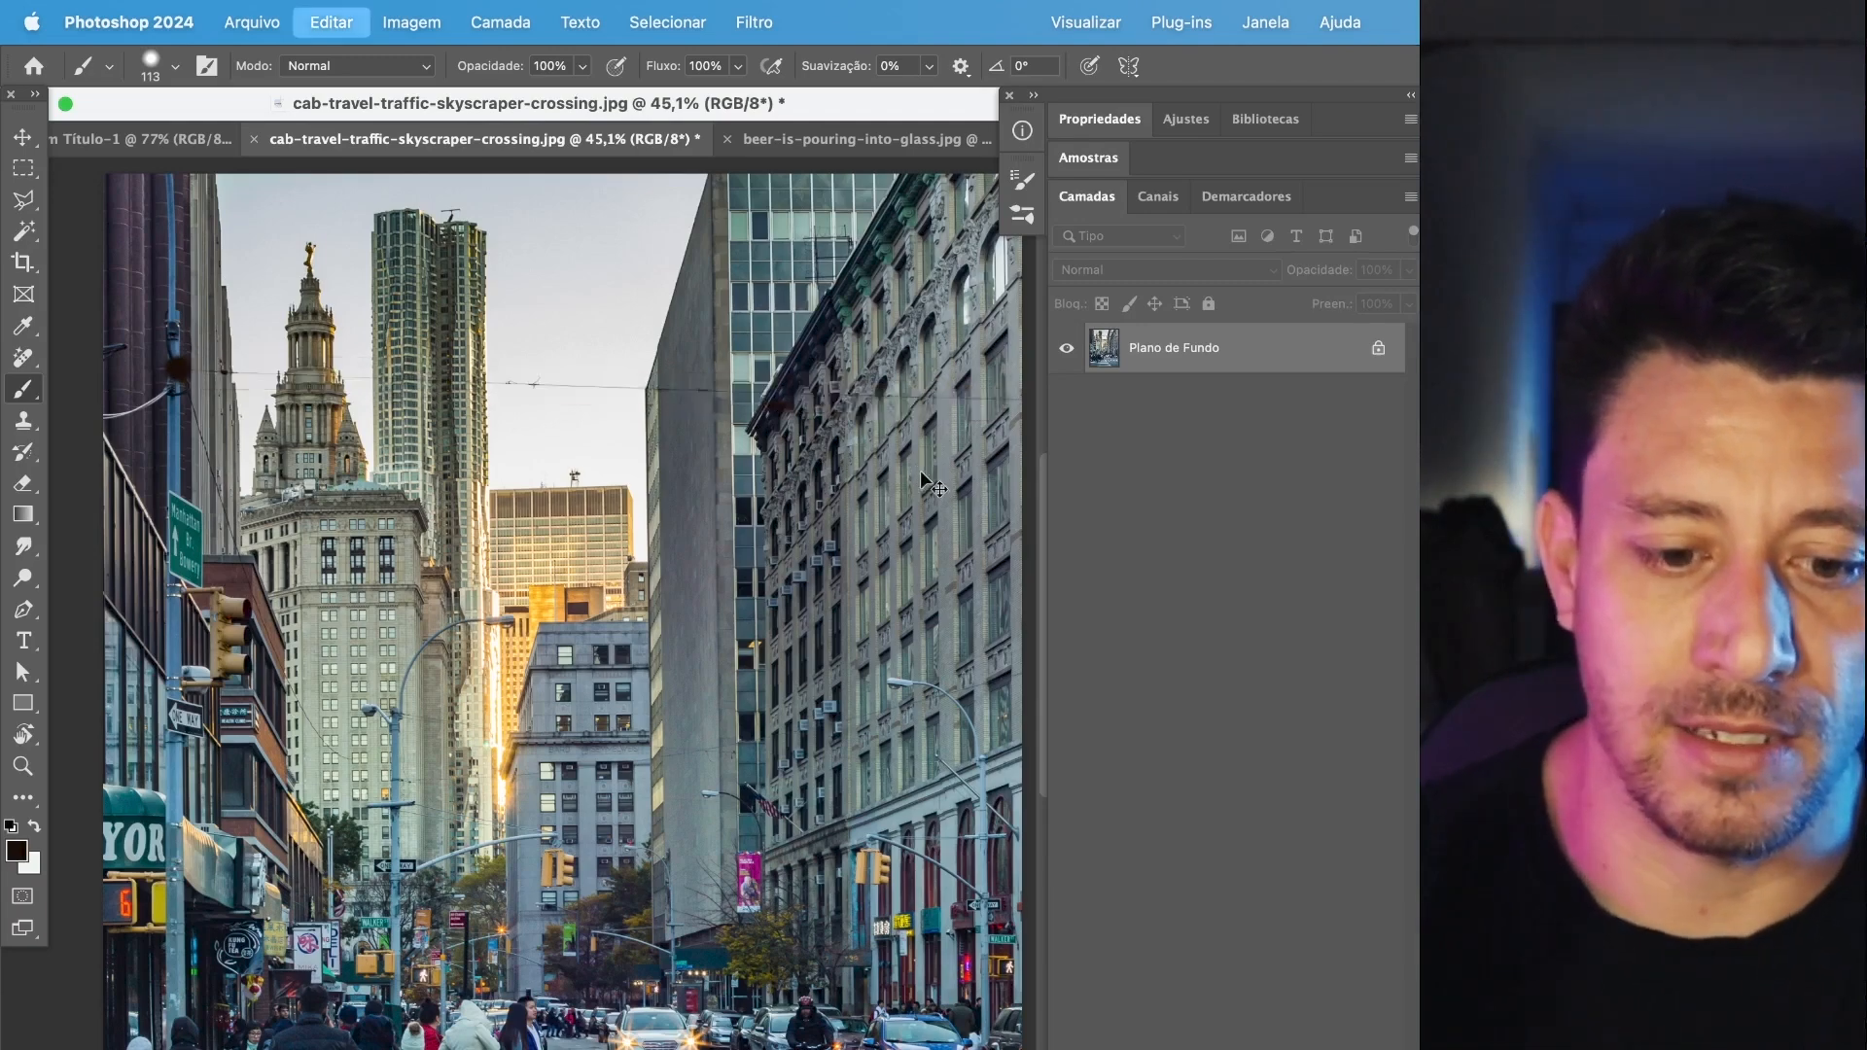
key("super+z")
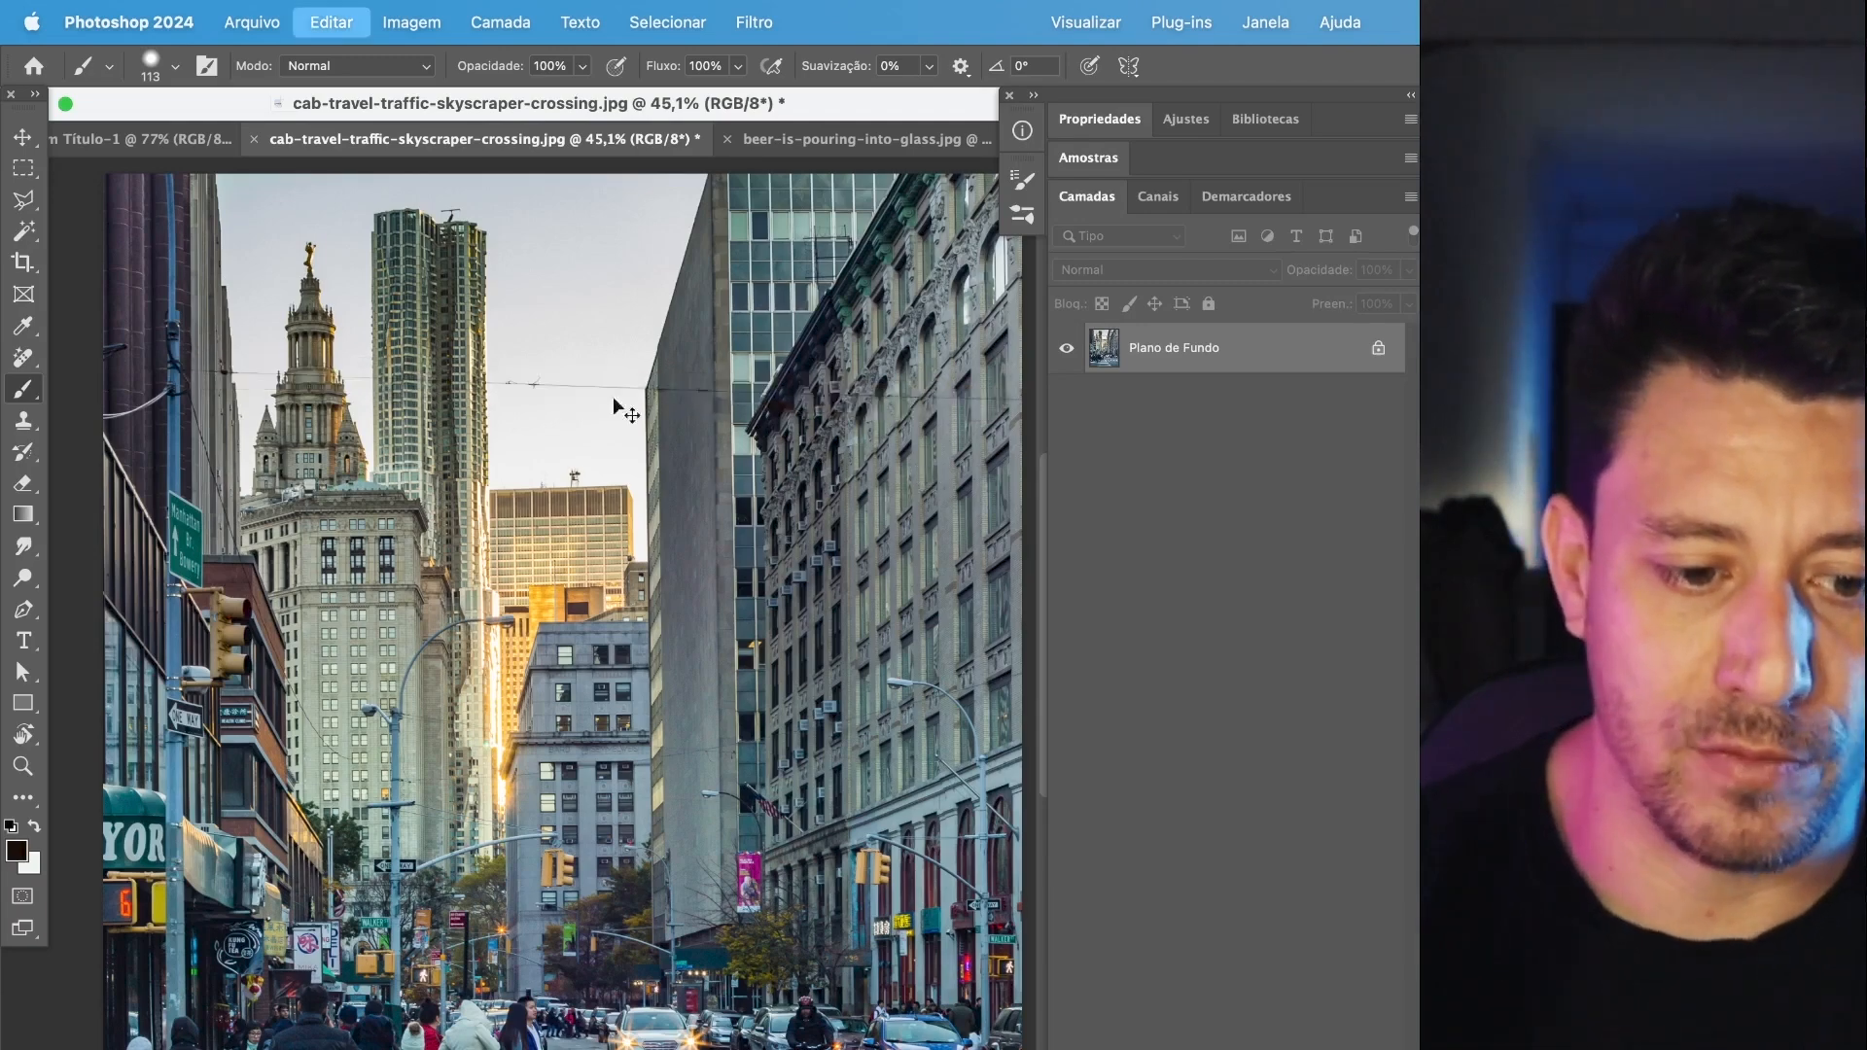
Mark the horizontal cable from the blue pole to the building across the street with one straight Remove tool stroke.
left_click(24, 357)
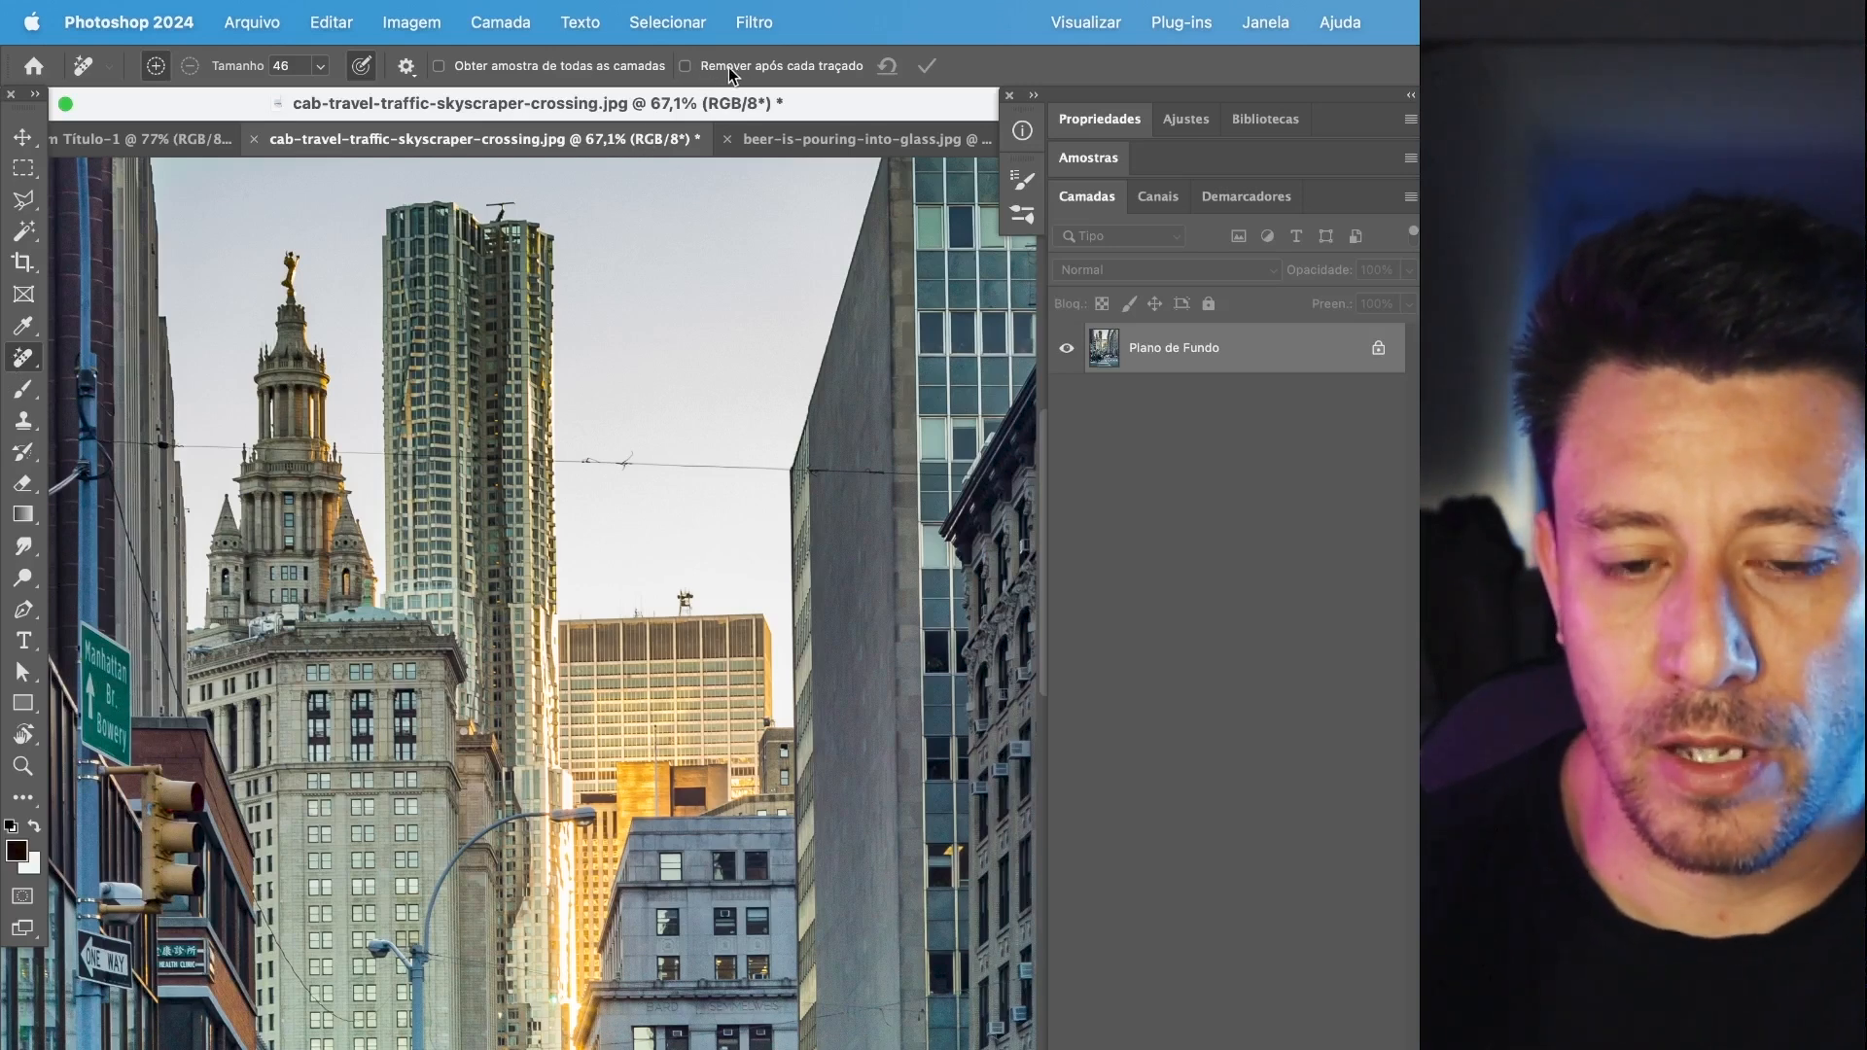
left_click(92, 440)
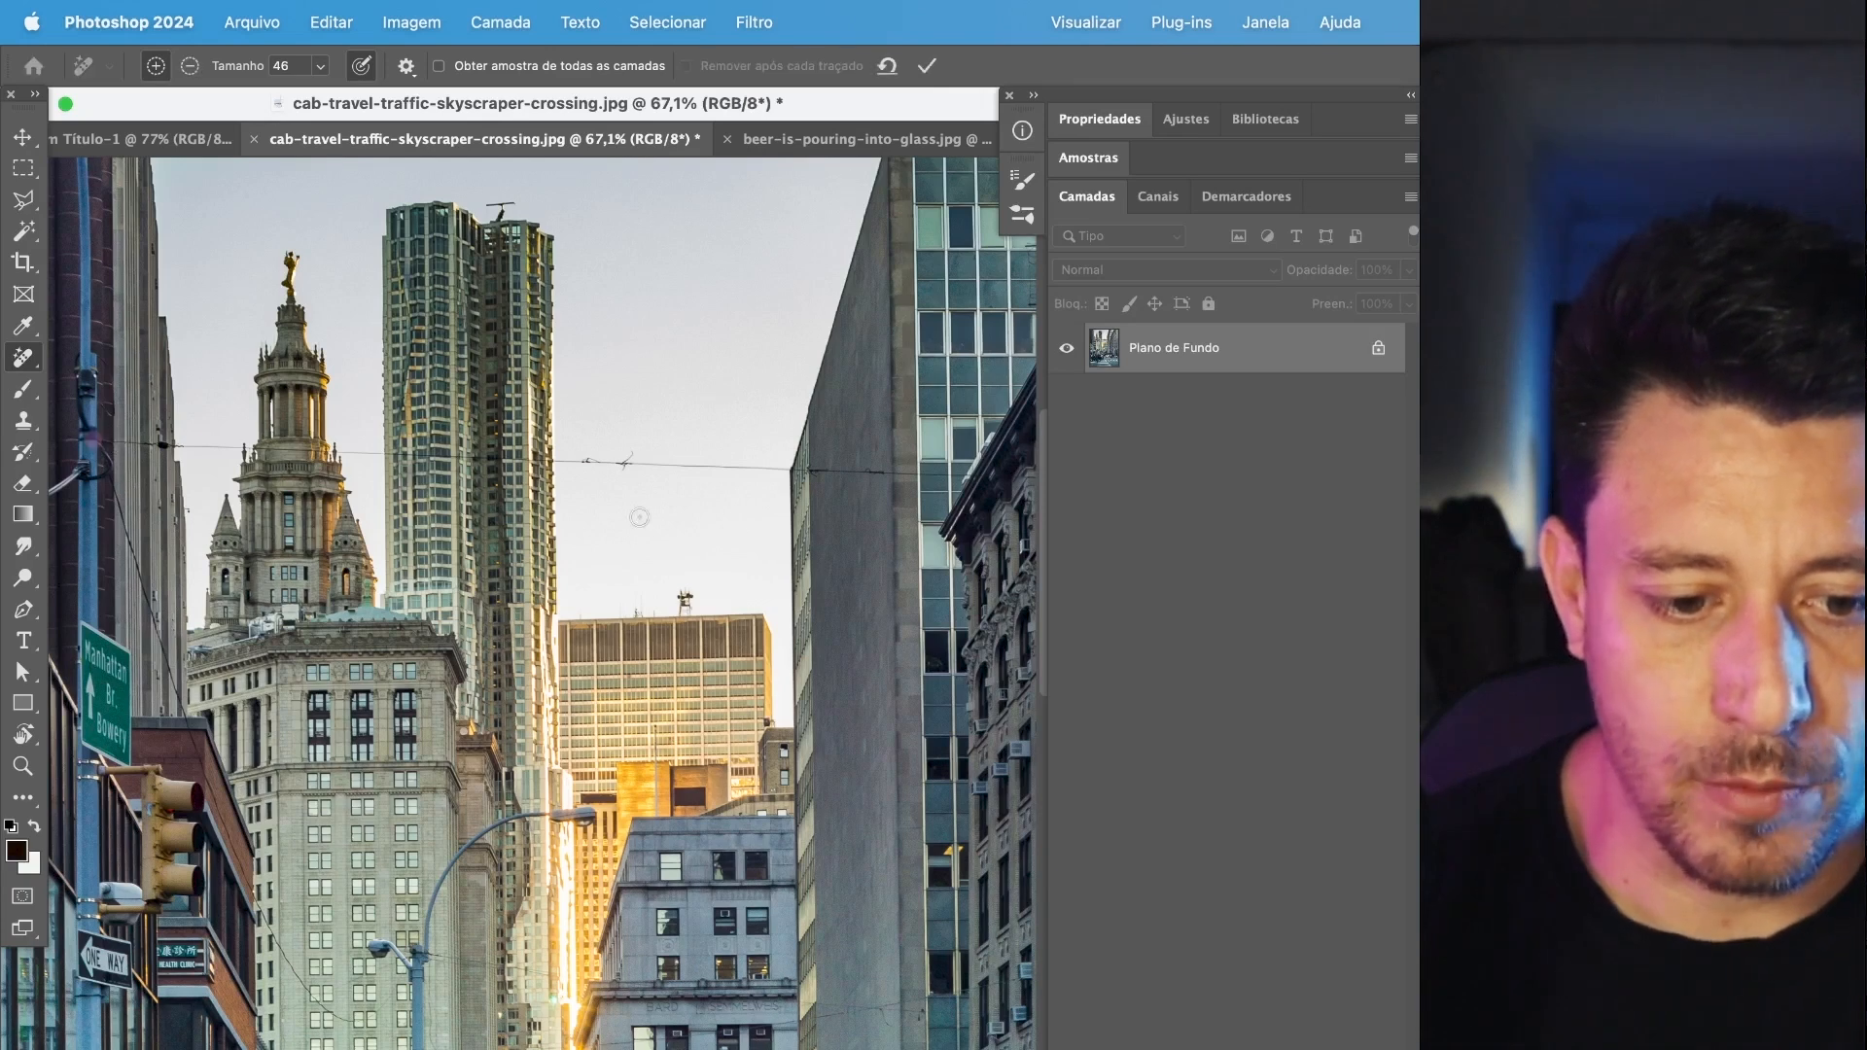
left_click(1018, 475, "shift")
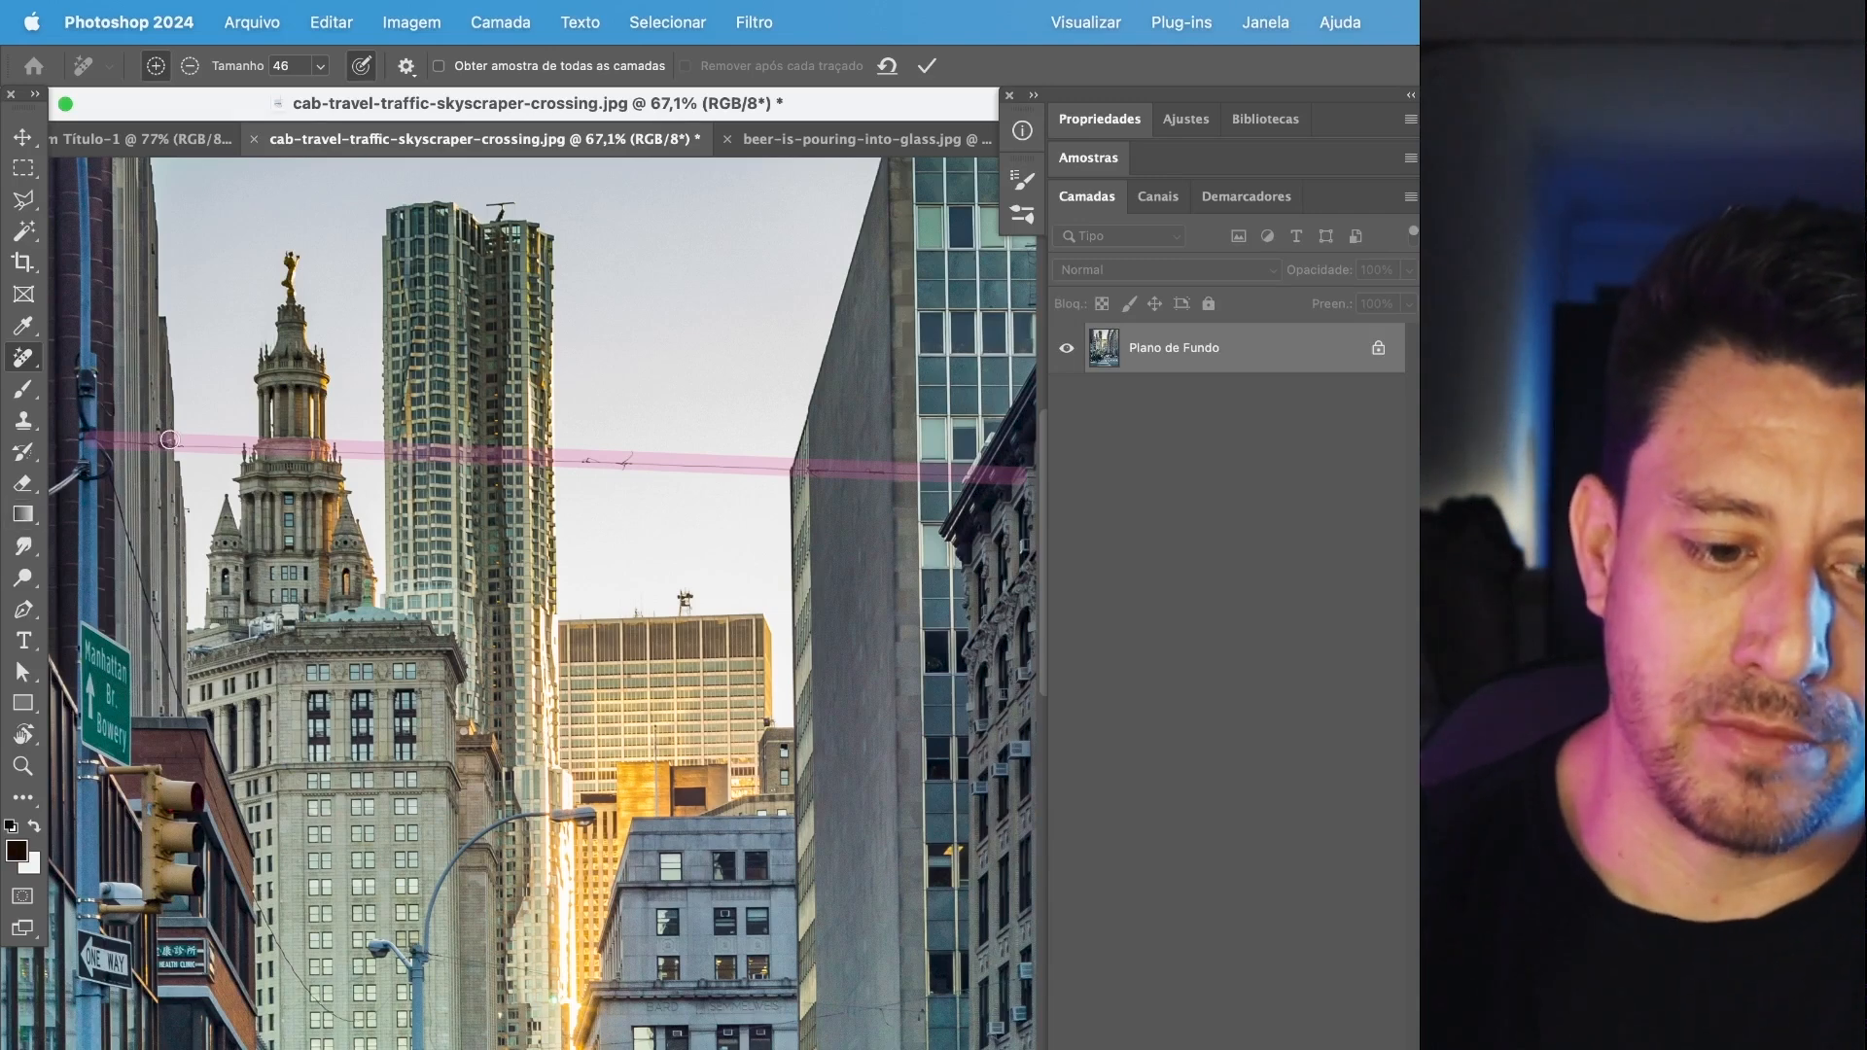
Mark the thin diagonal cable hanging behind the Manhattan Br. Bowery sign as well, and apply the removal to all marked strokes.
scroll(174, 438, "up", 2)
scroll(174, 438, "up", 1)
left_click_drag(297, 645, 668, 403)
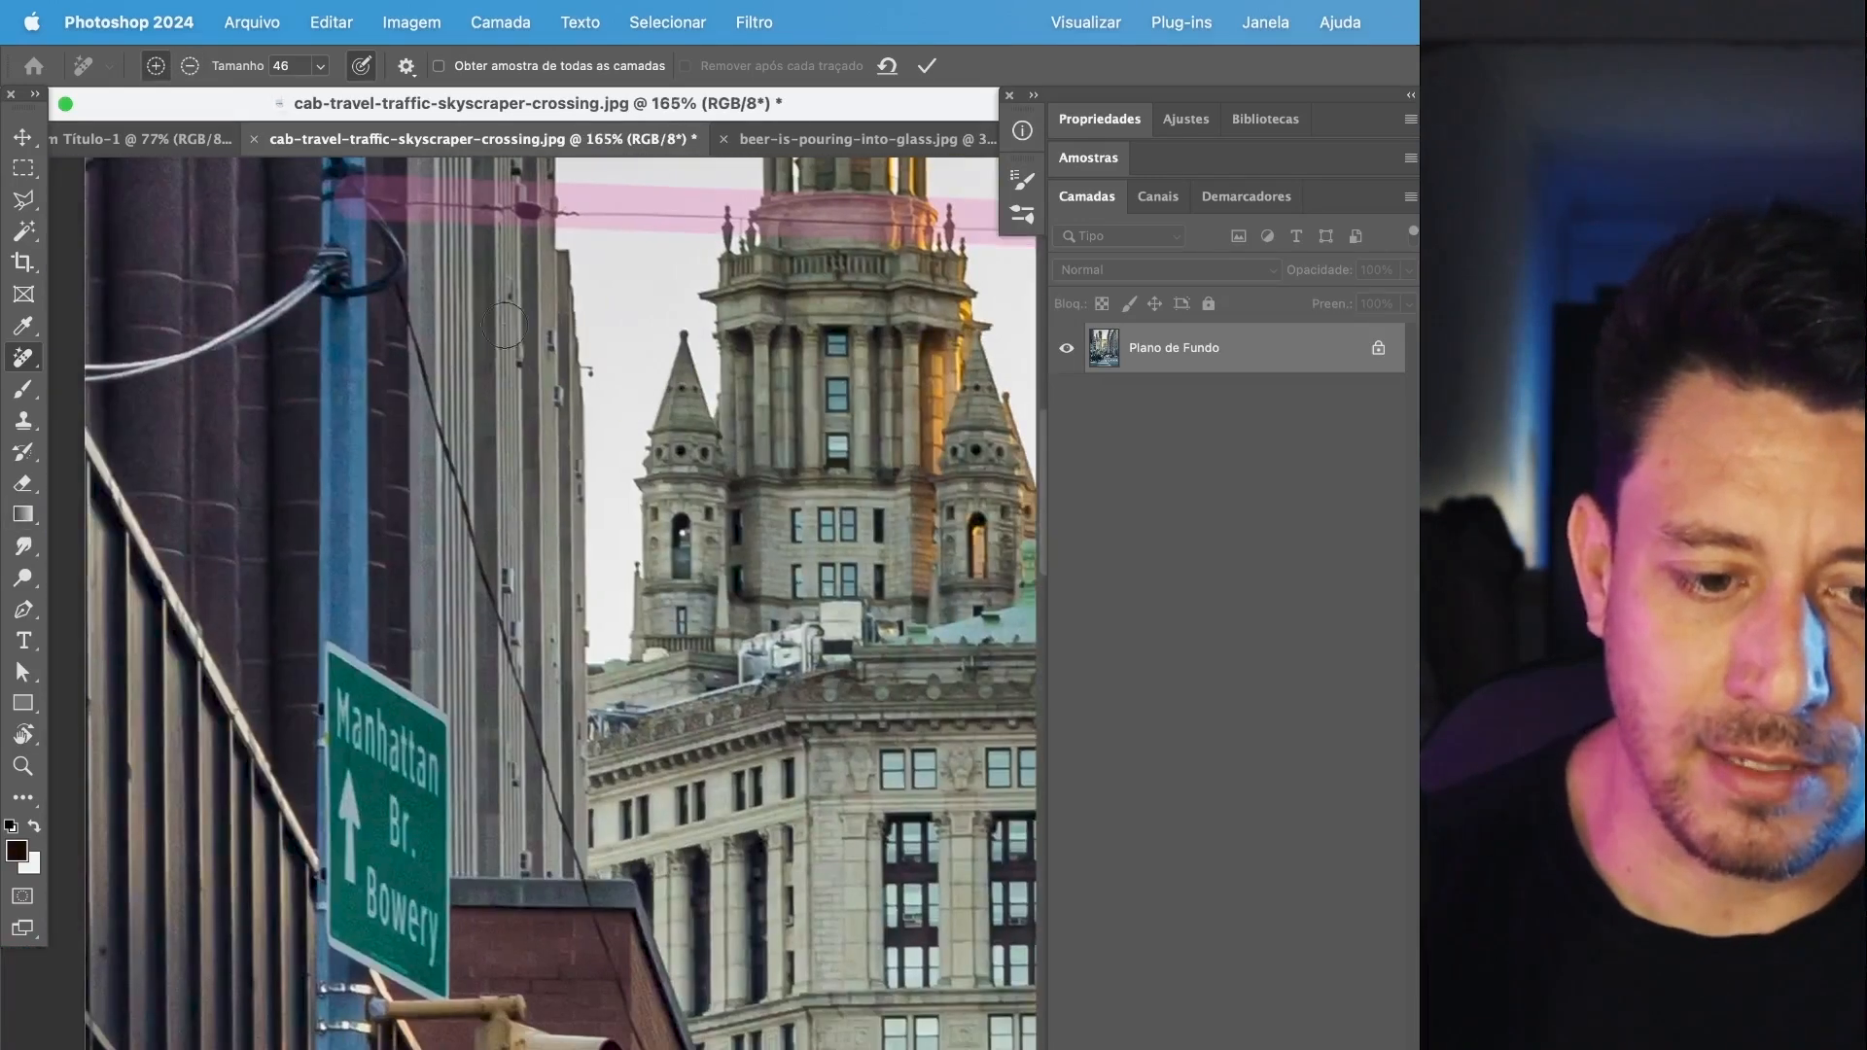
scroll(405, 326, "down", 10)
scroll(406, 326, "right", 3)
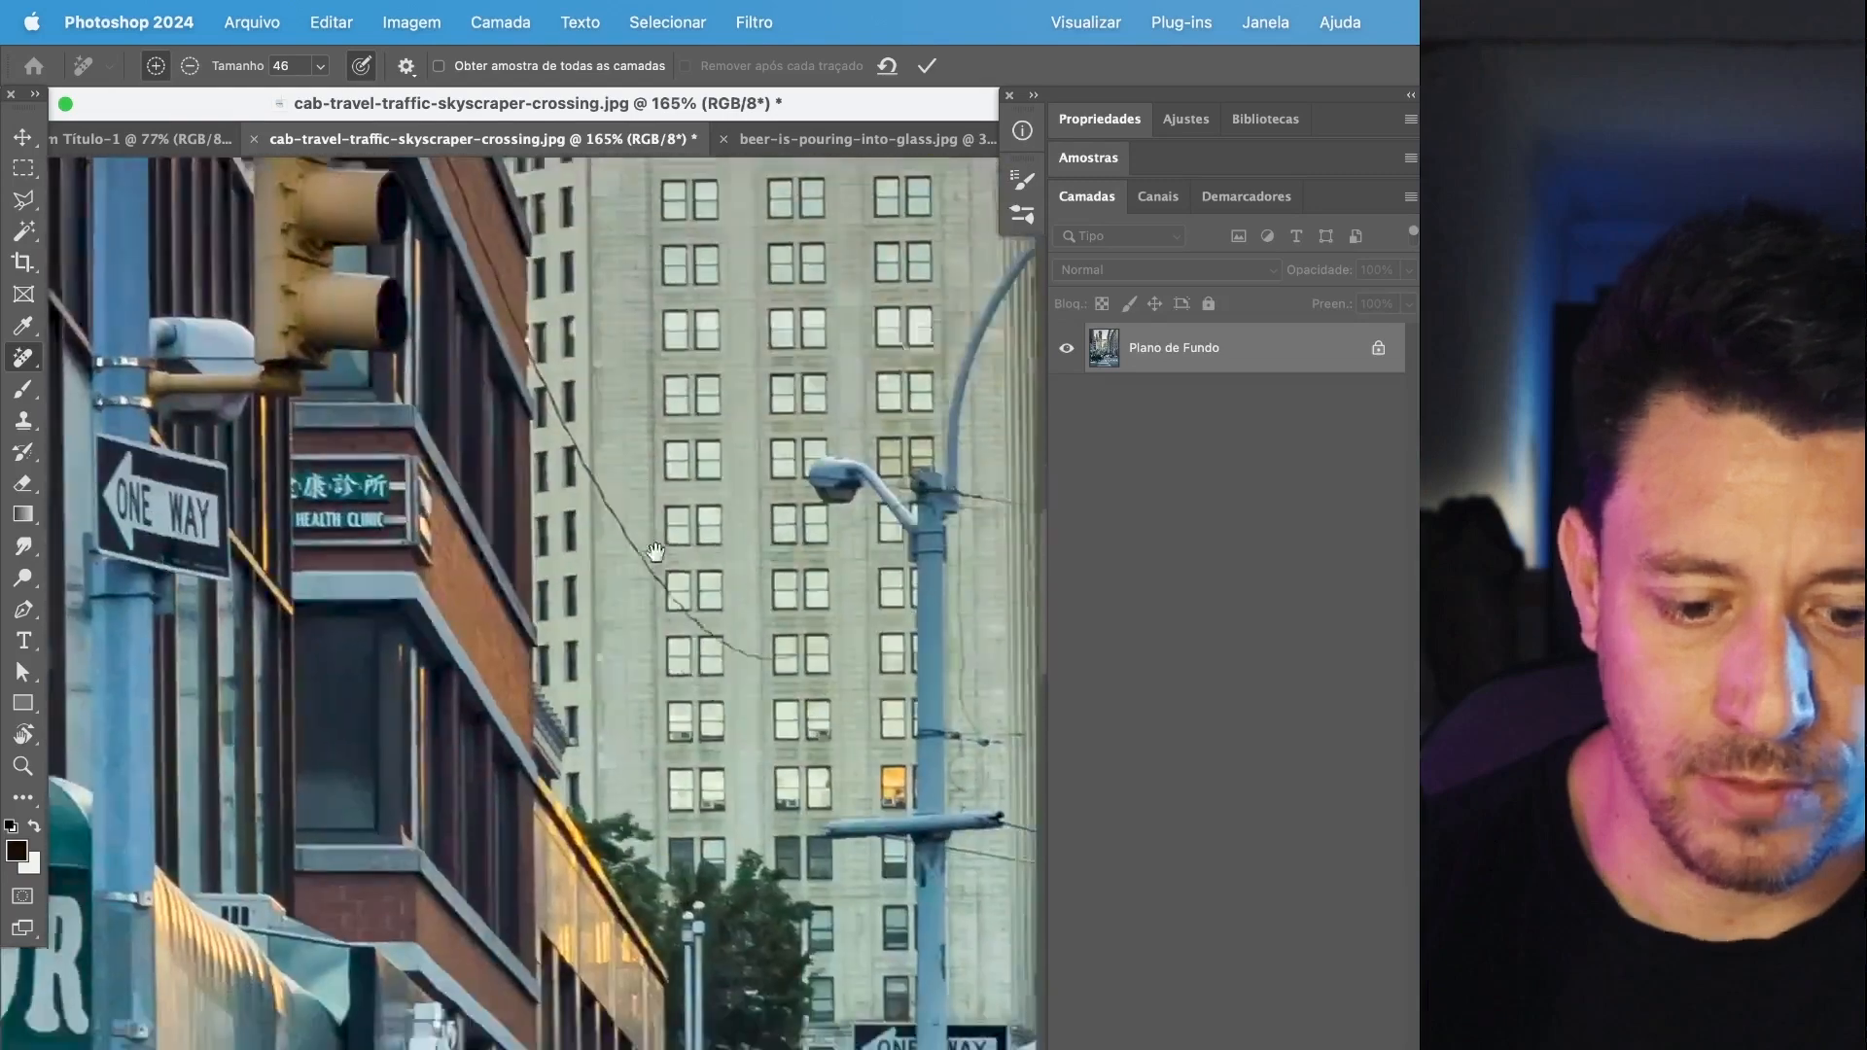
left_click_drag(657, 552, 654, 538)
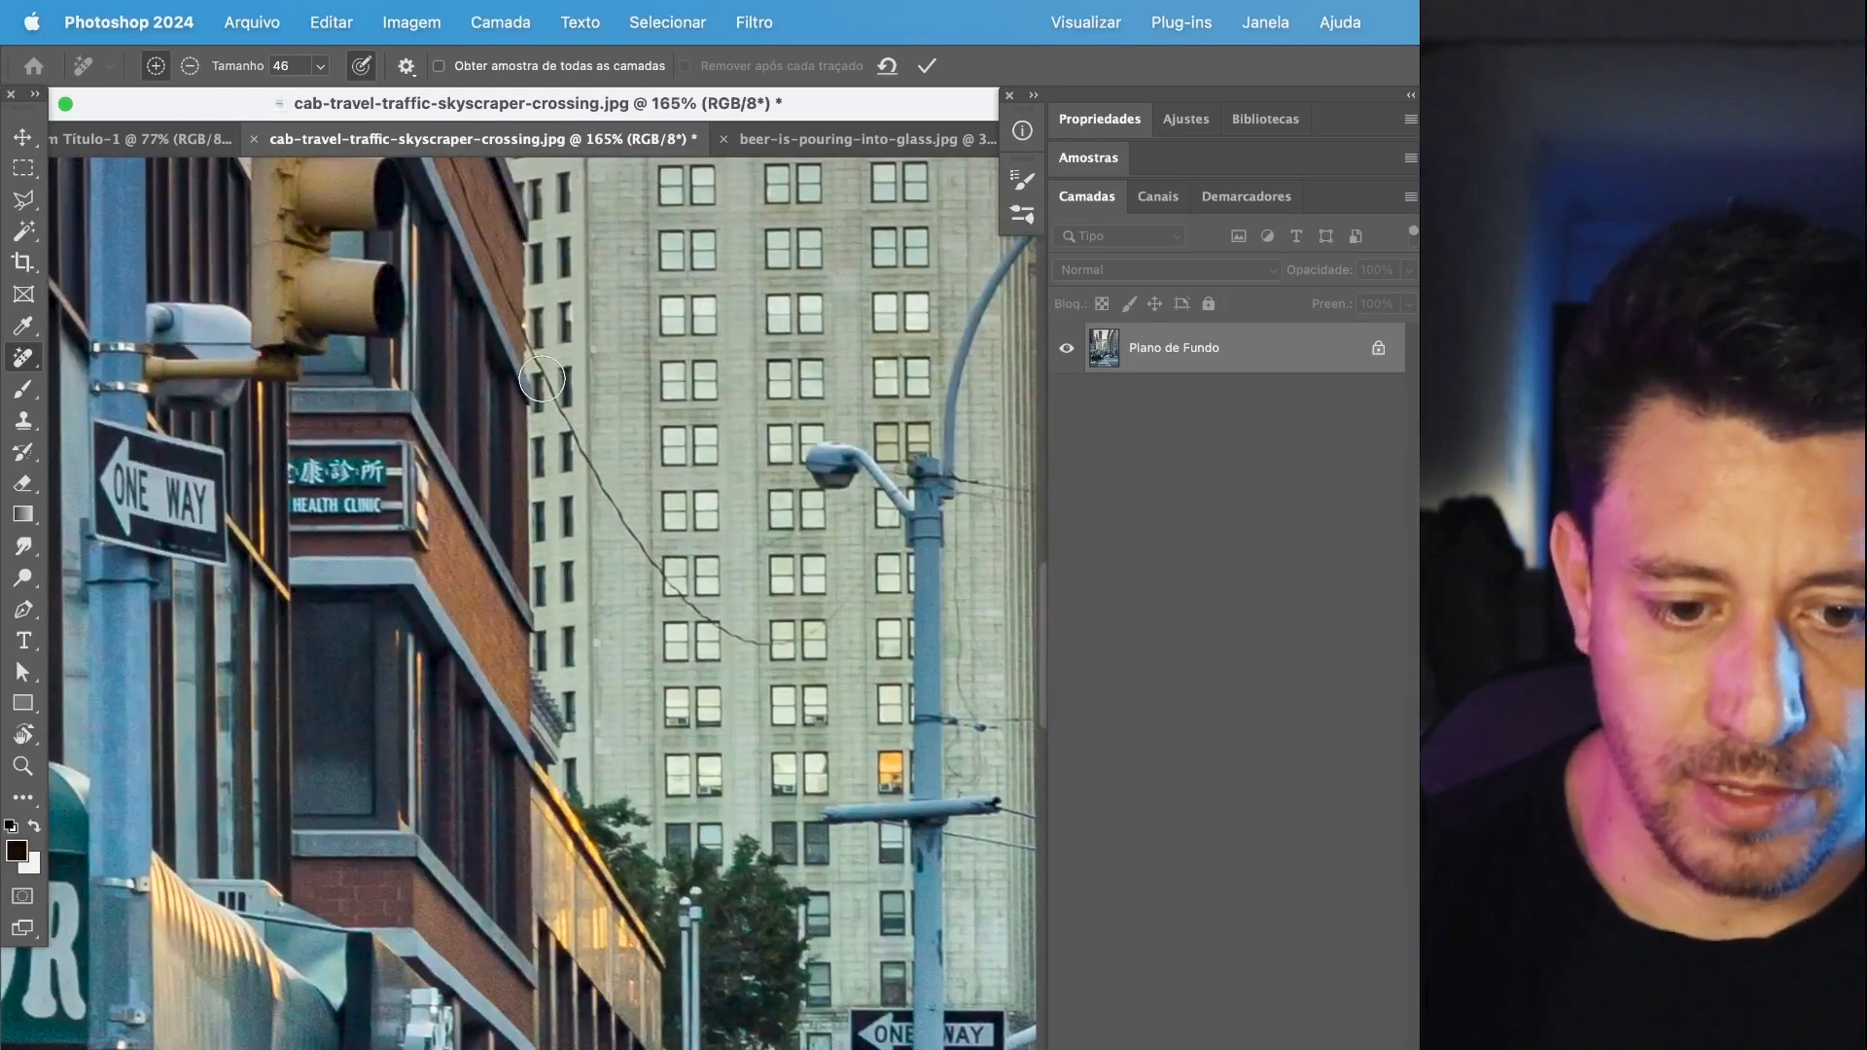
left_click(541, 381, "shift")
scroll(554, 410, "down", 5)
scroll(614, 601, "up", 3)
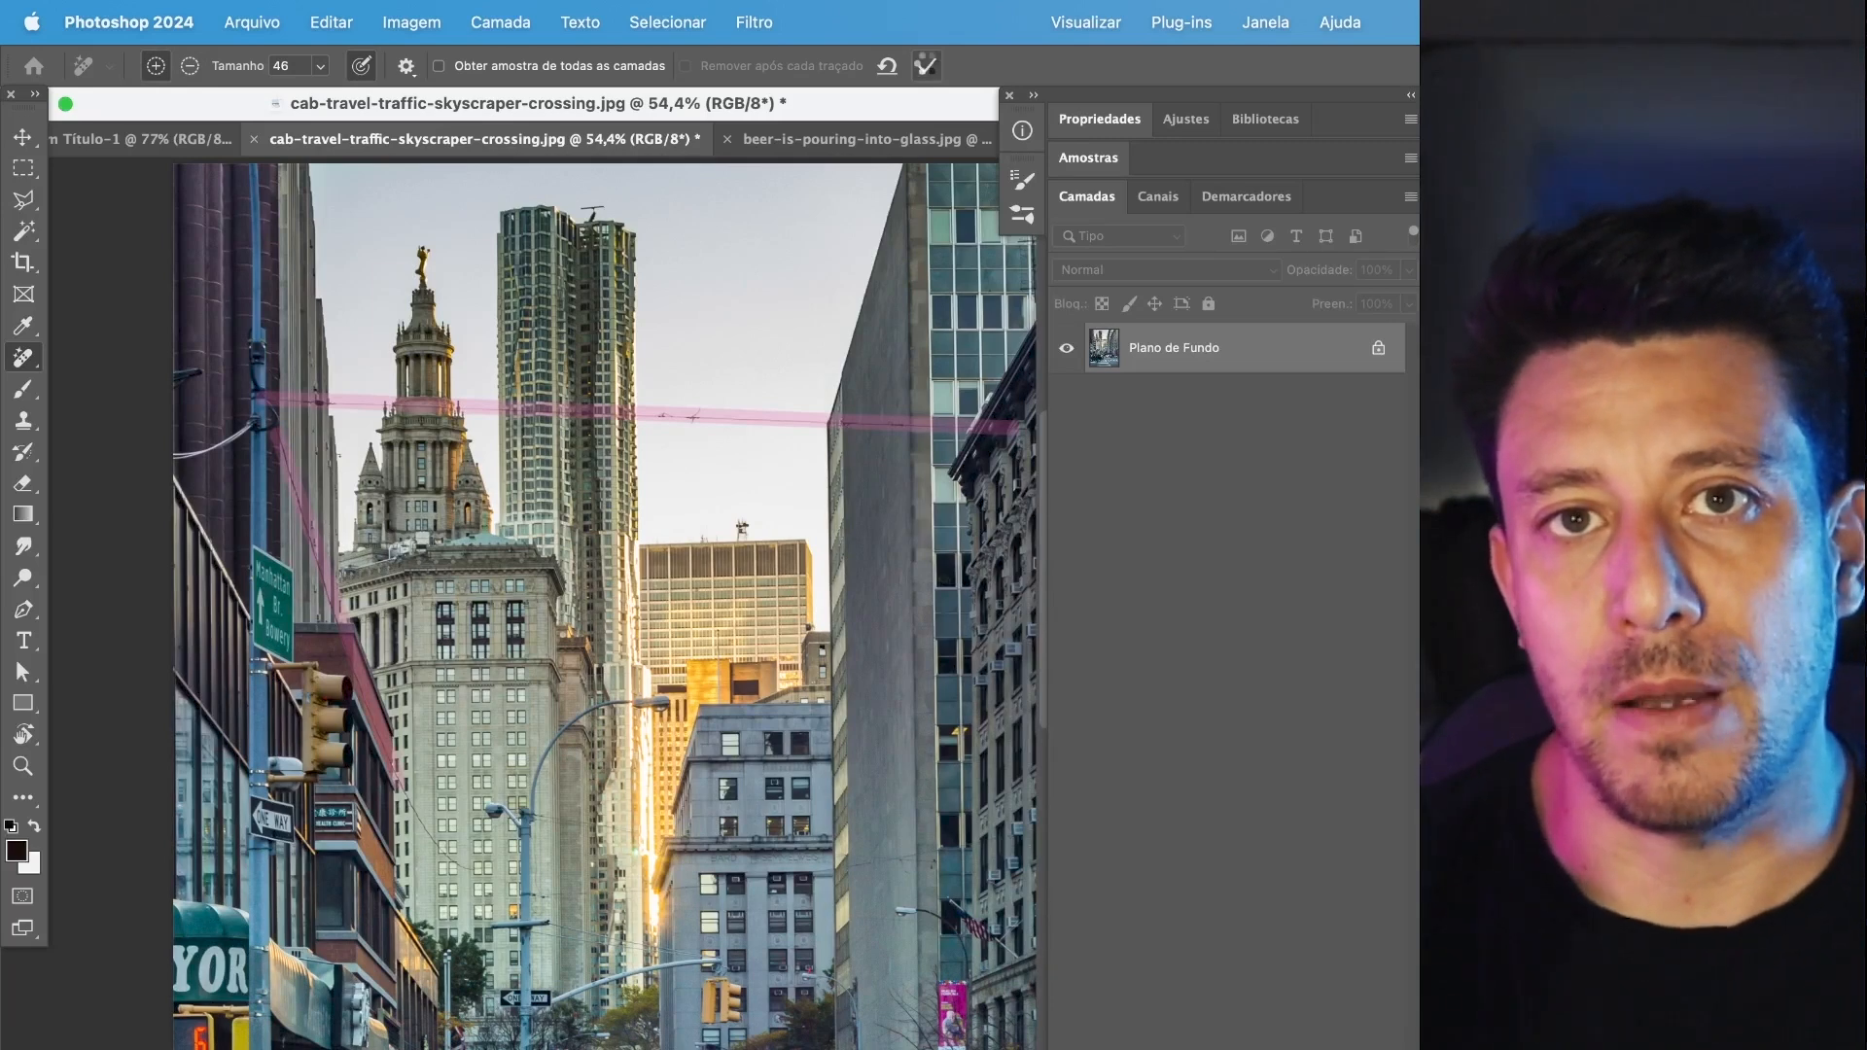
left_click(926, 66)
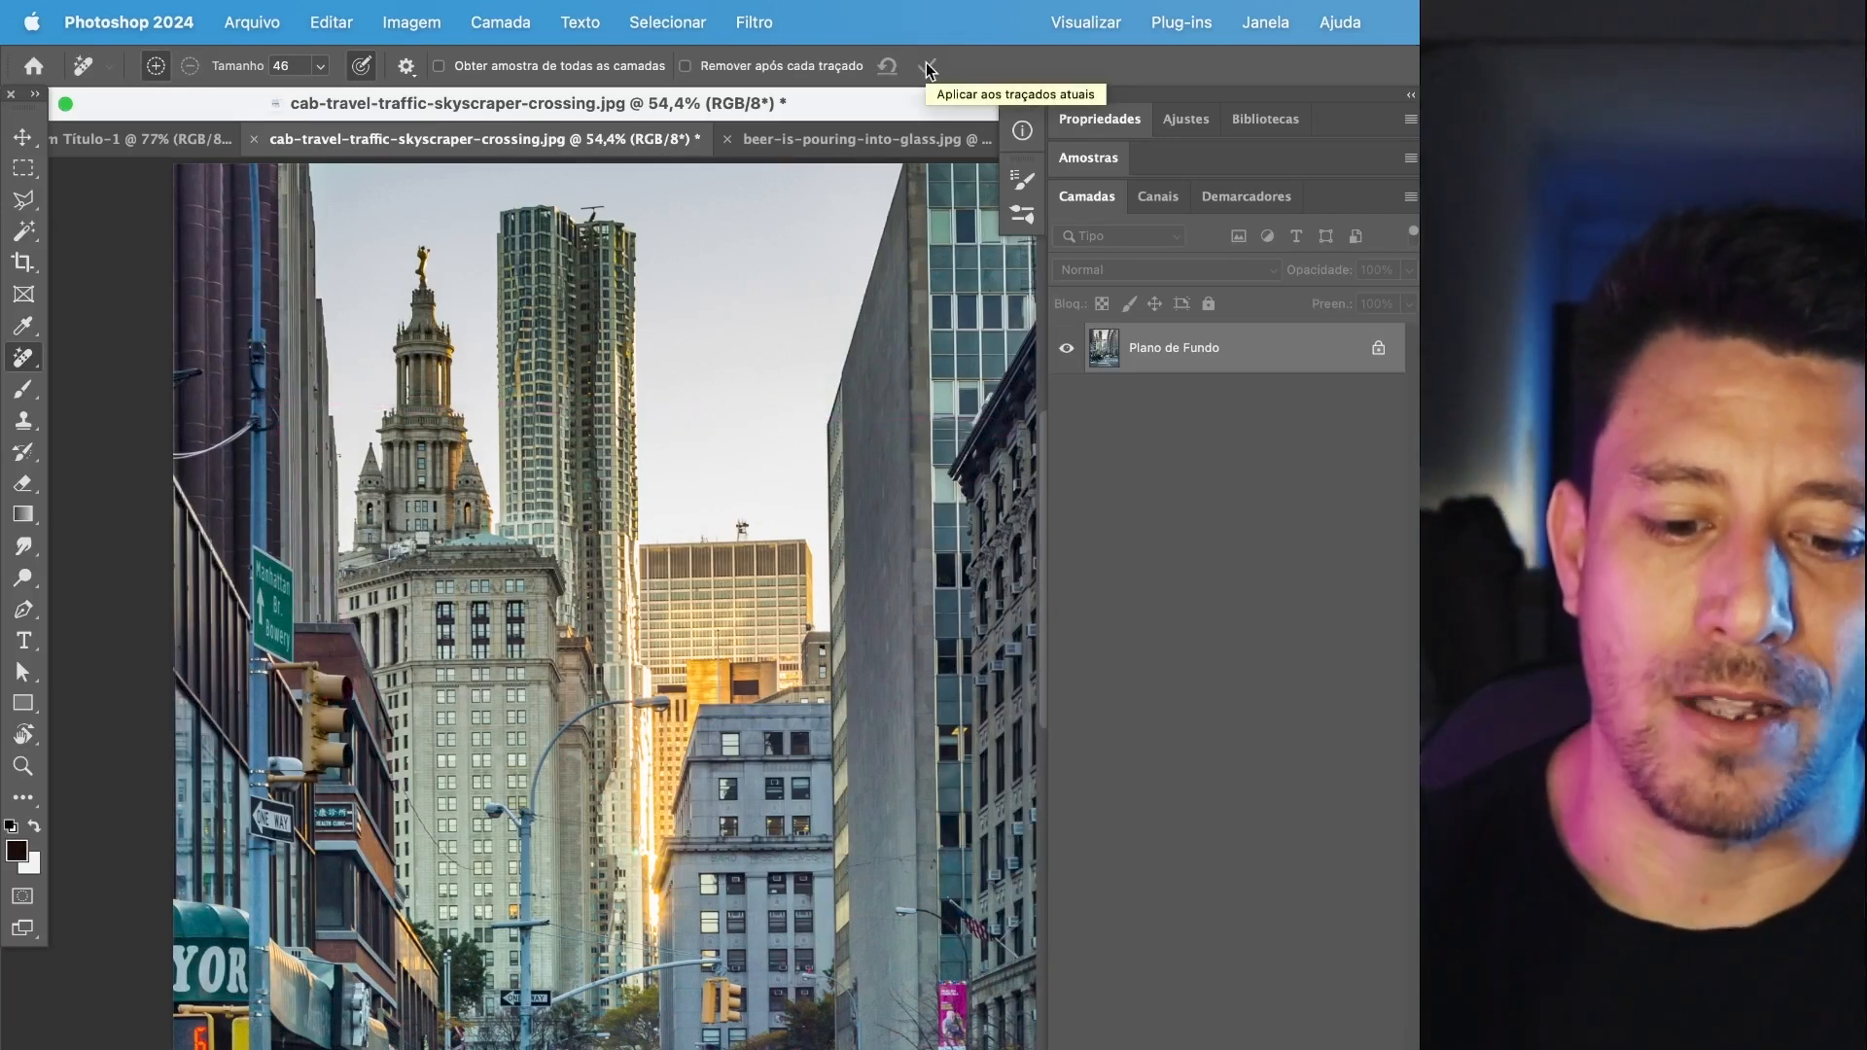
Compare the pole and tower areas before and after the cable removal, and leave the removal undone.
scroll(313, 405, "up", 5)
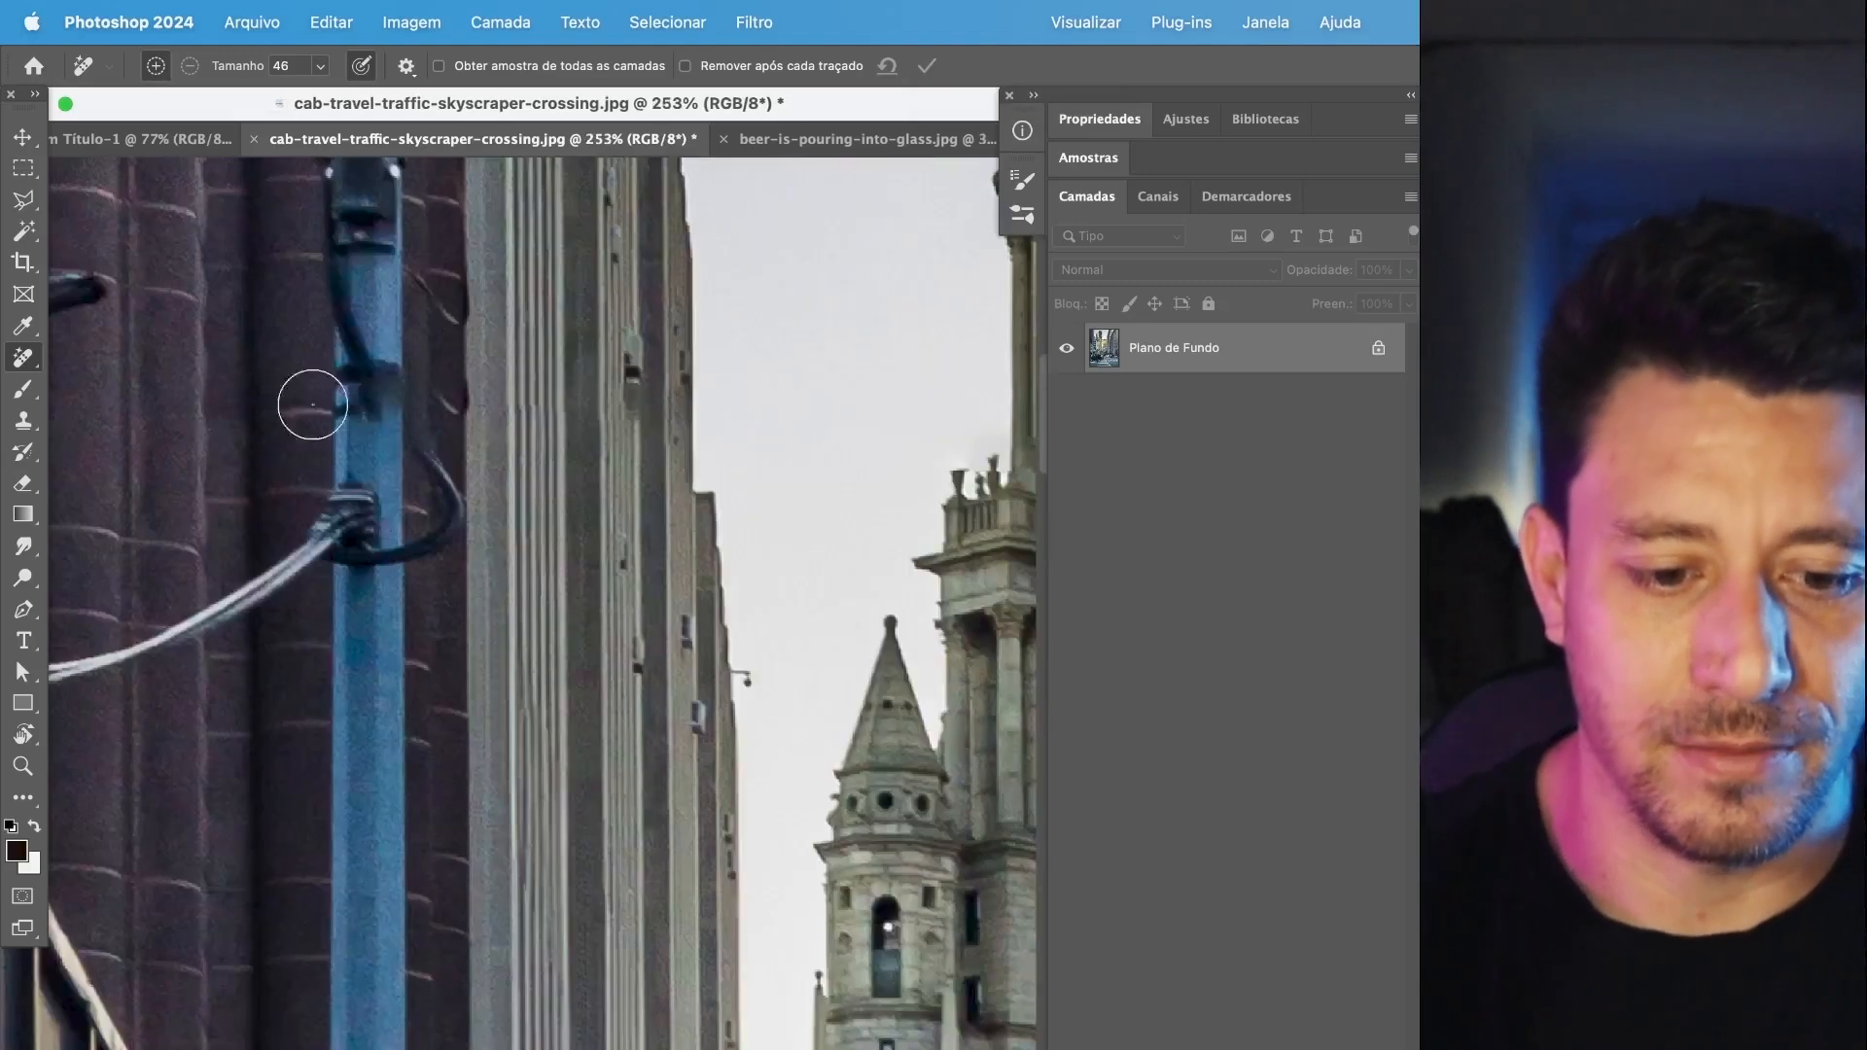
key("super+shift+z")
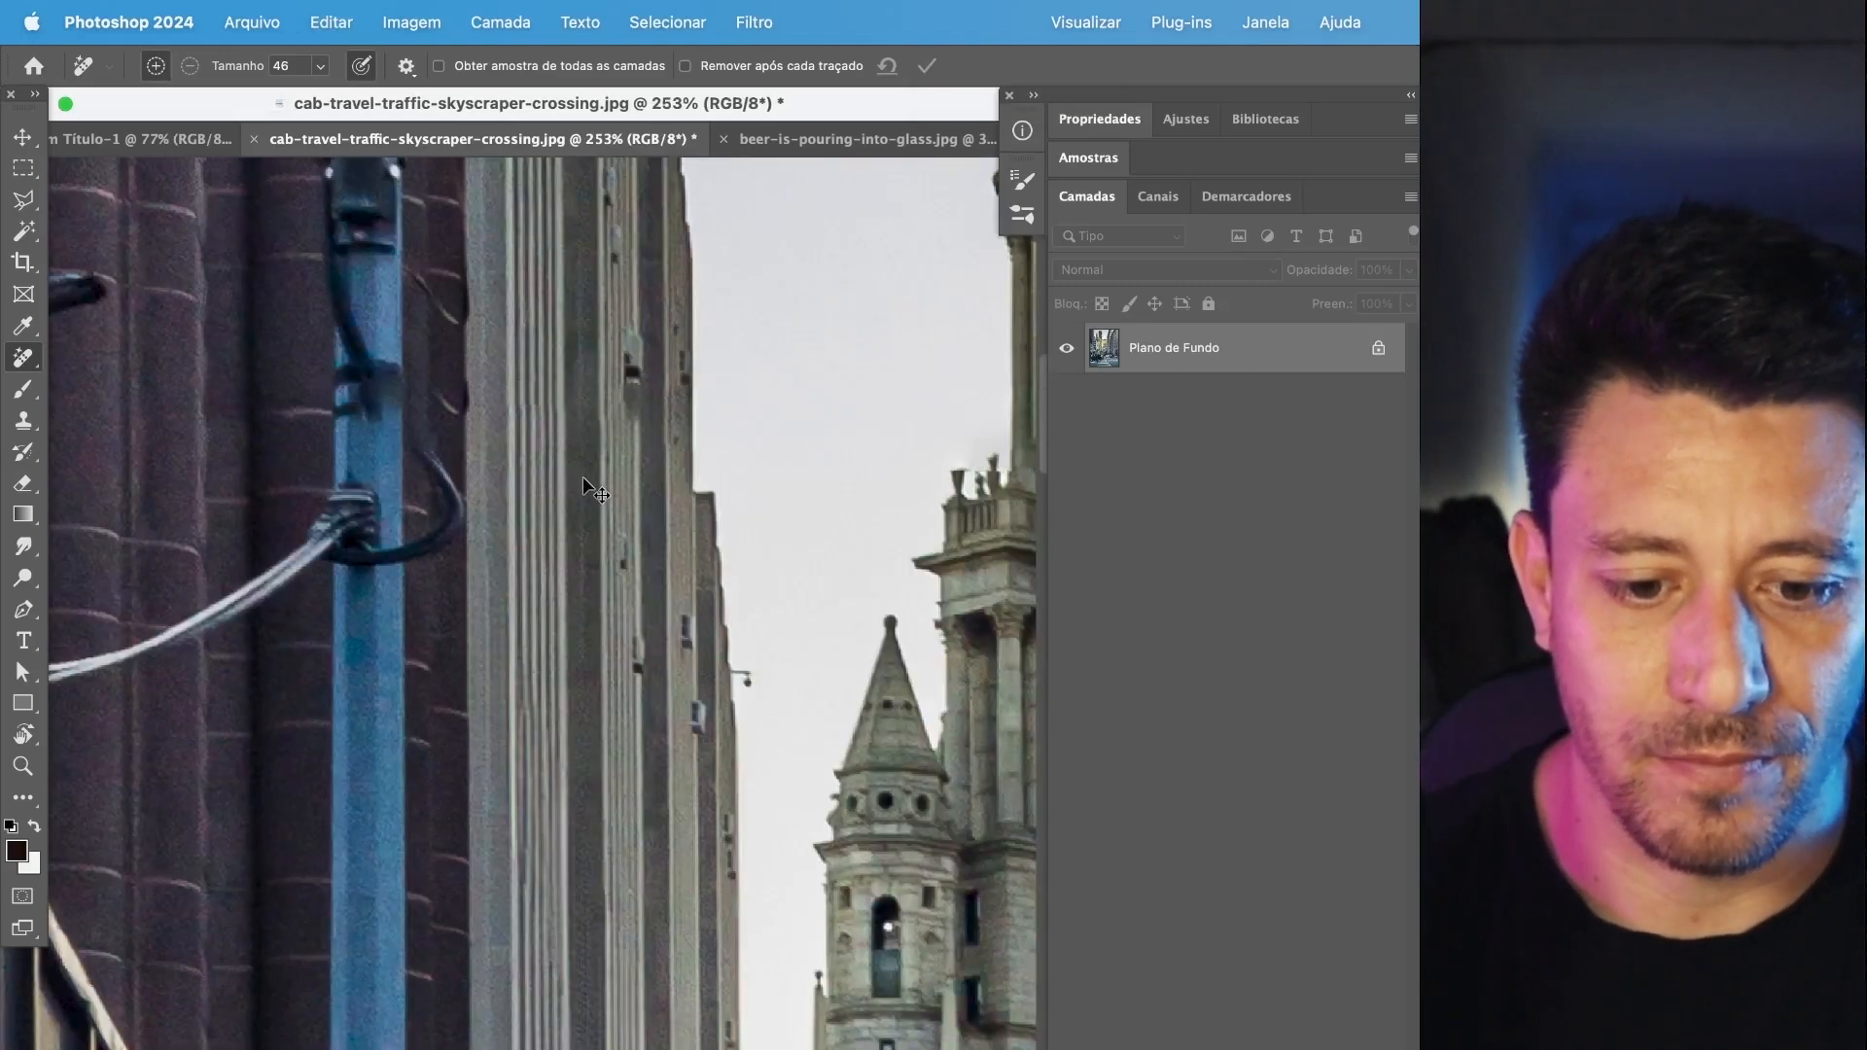
key("super+z")
key("super+shift+z")
left_click_drag(784, 555, 399, 596)
key("super+z")
key("super+shift+z")
key("super+z")
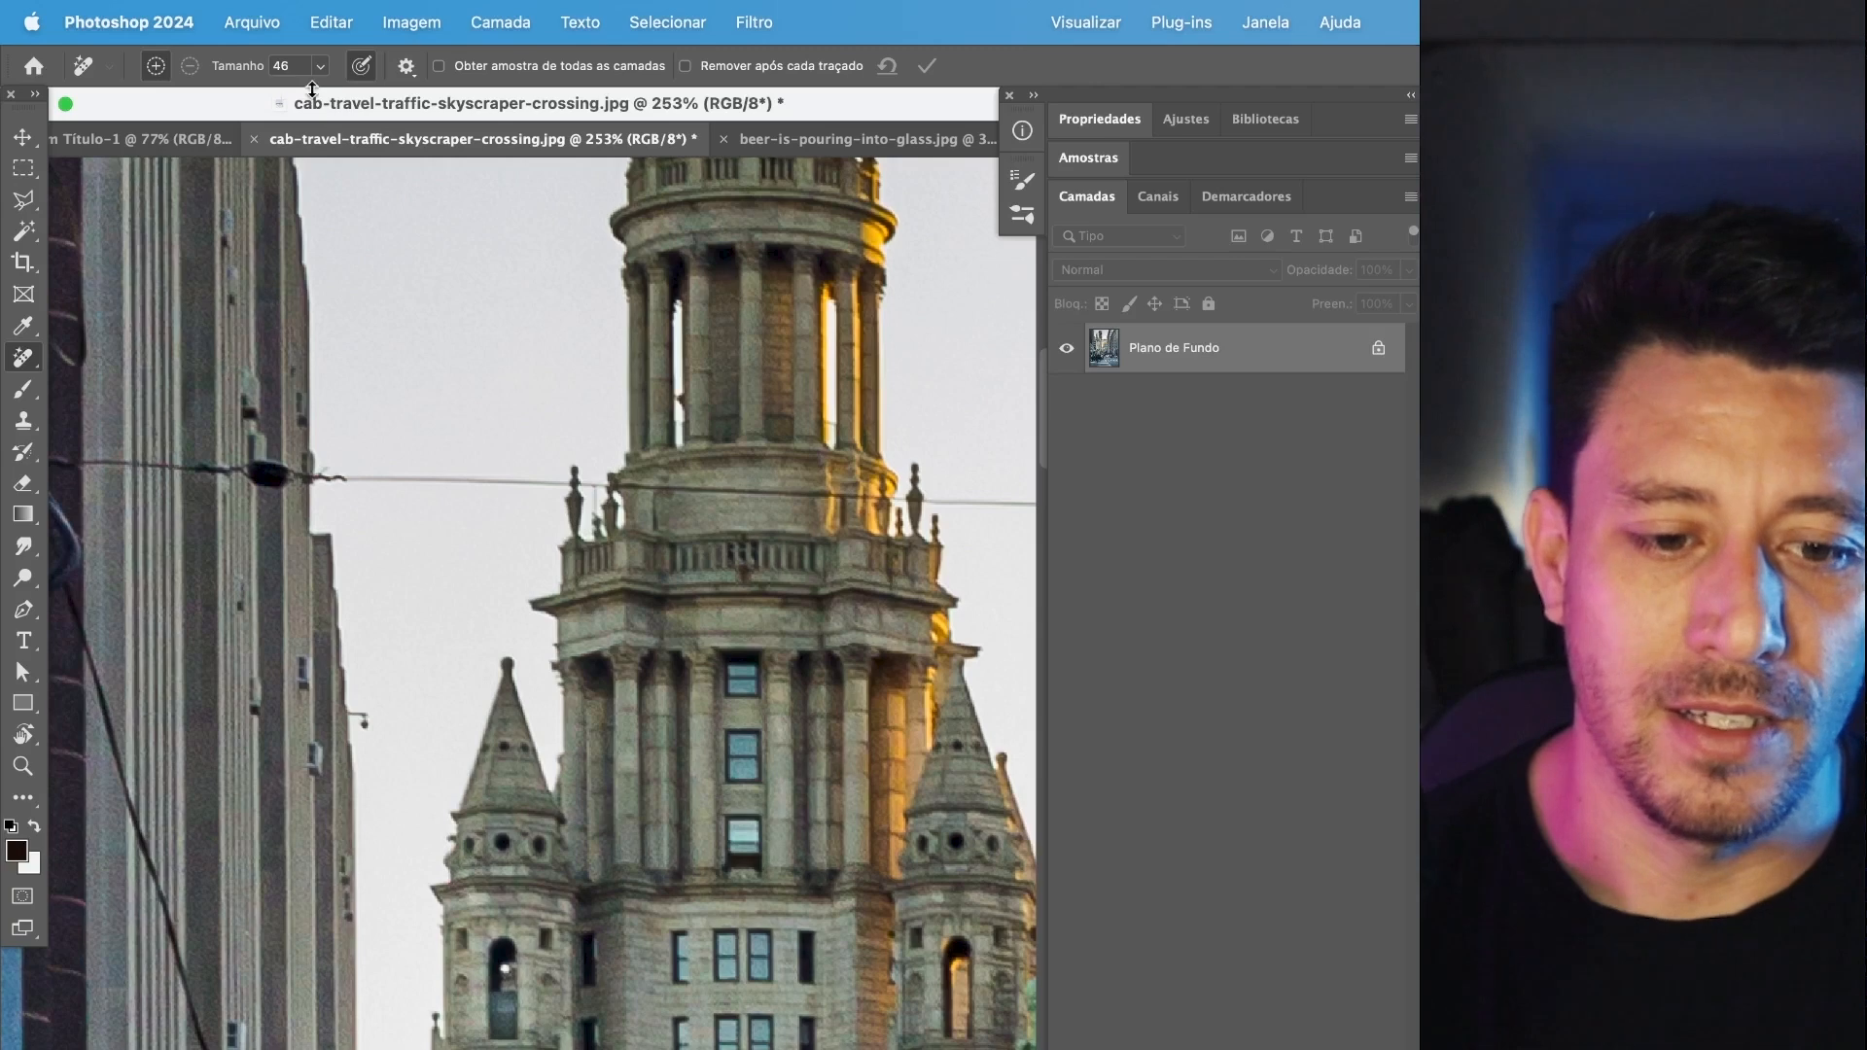
Reduce the Remove tool's brush size to 19.
left_click(320, 66)
left_click_drag(296, 94, 282, 95)
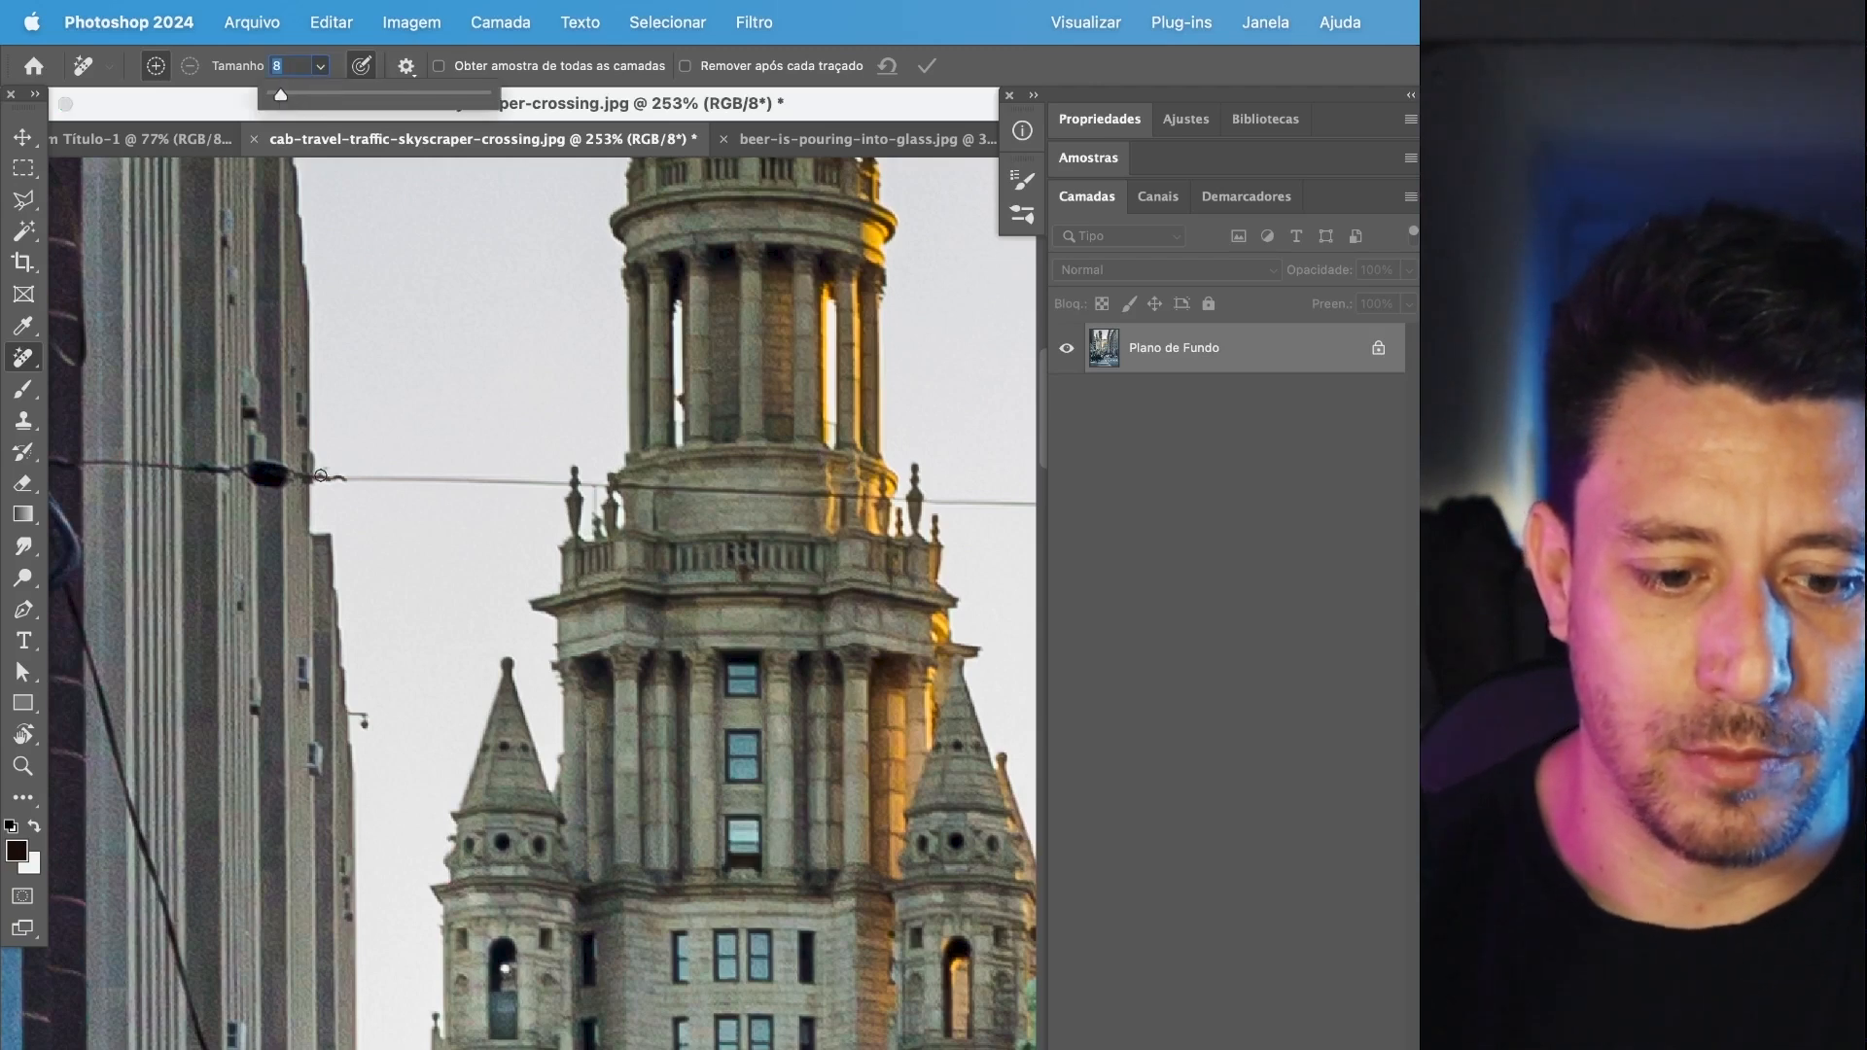
left_click(293, 94)
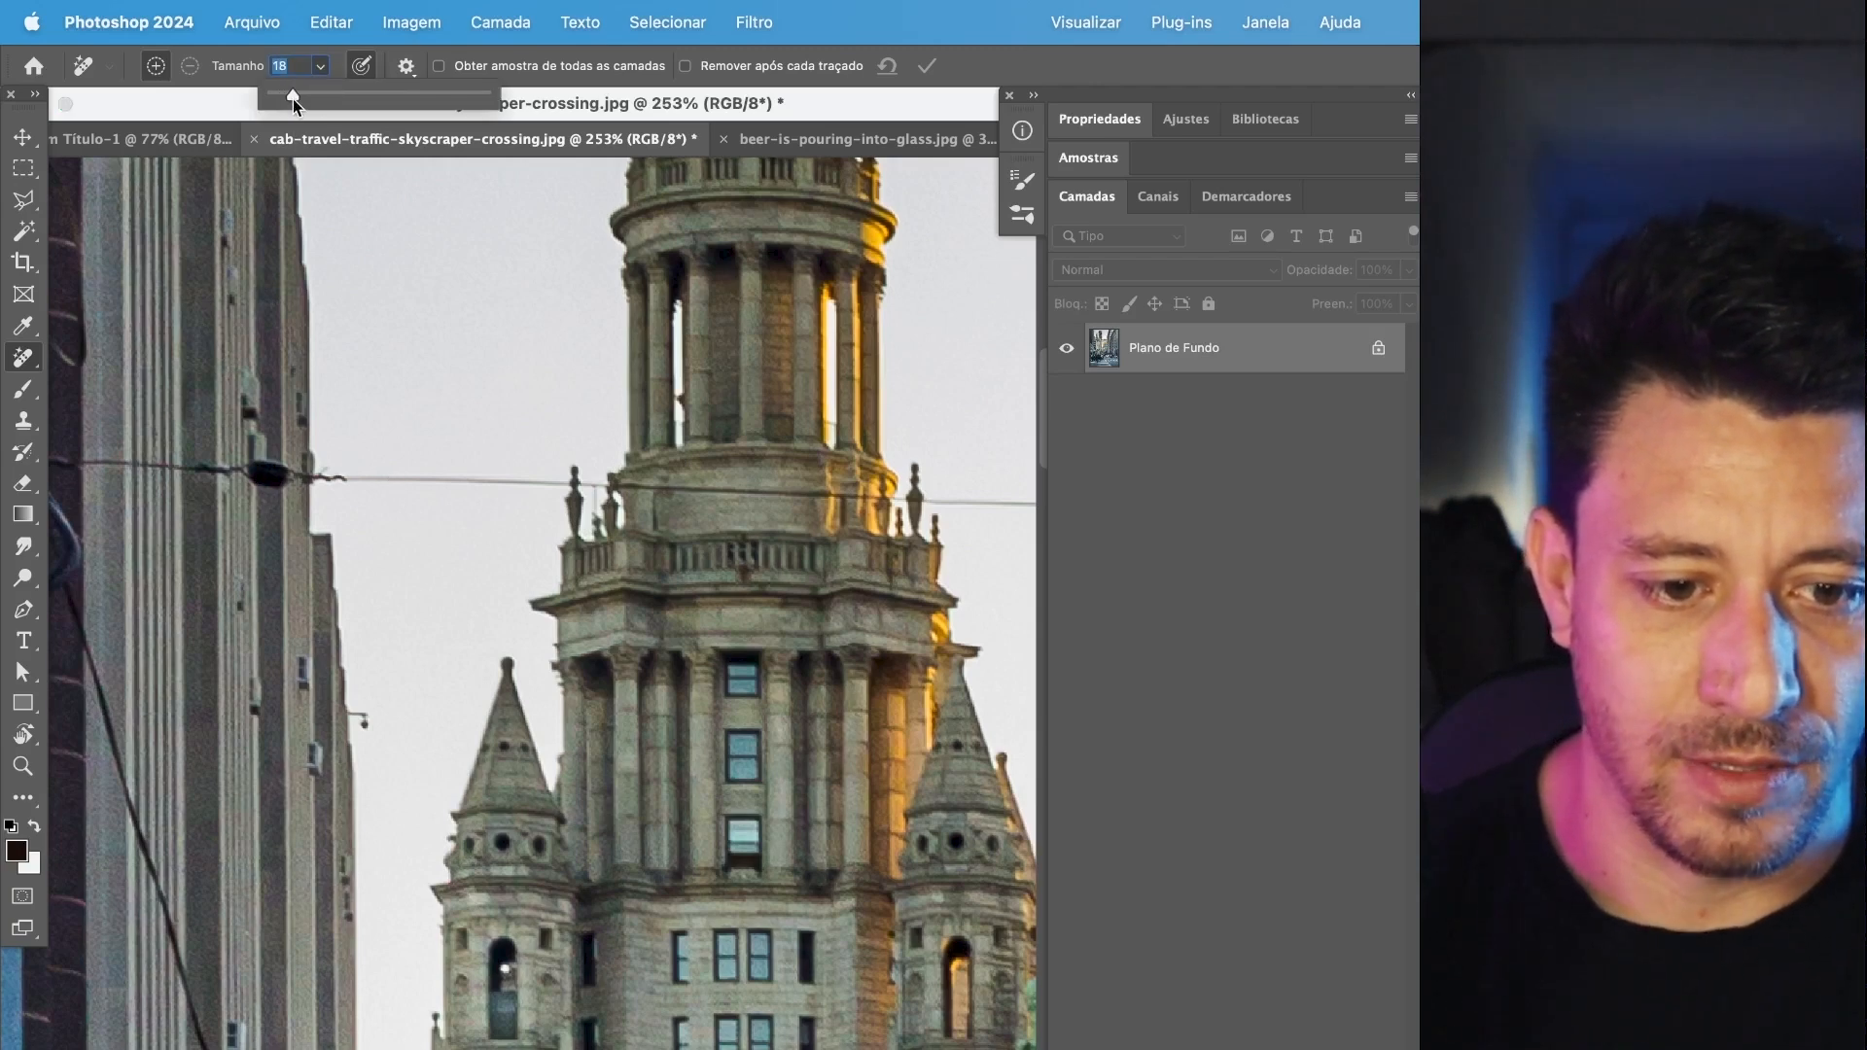
Mark the cable in a straight stroke across the stone tower up to the glass skyscraper's edge, and remove that stretch.
left_click(331, 477)
left_click_drag(908, 511, 588, 513)
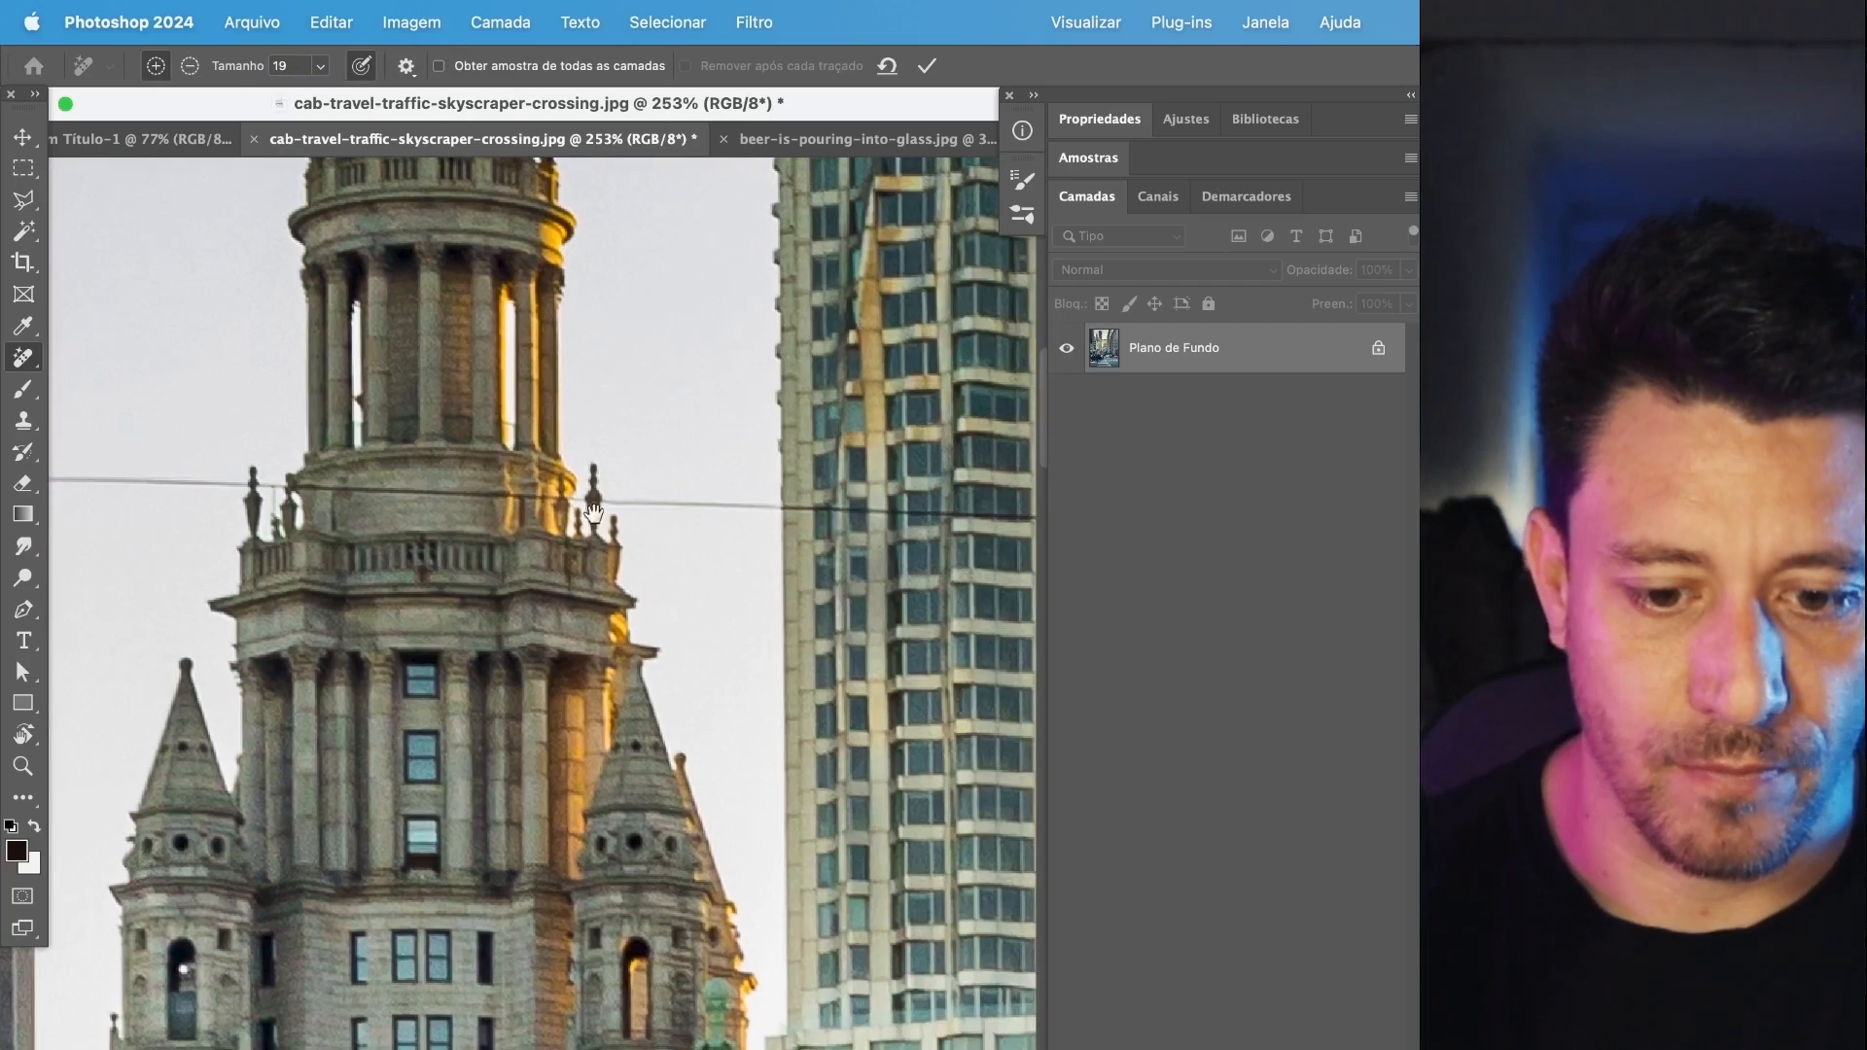
left_click(795, 510, "shift")
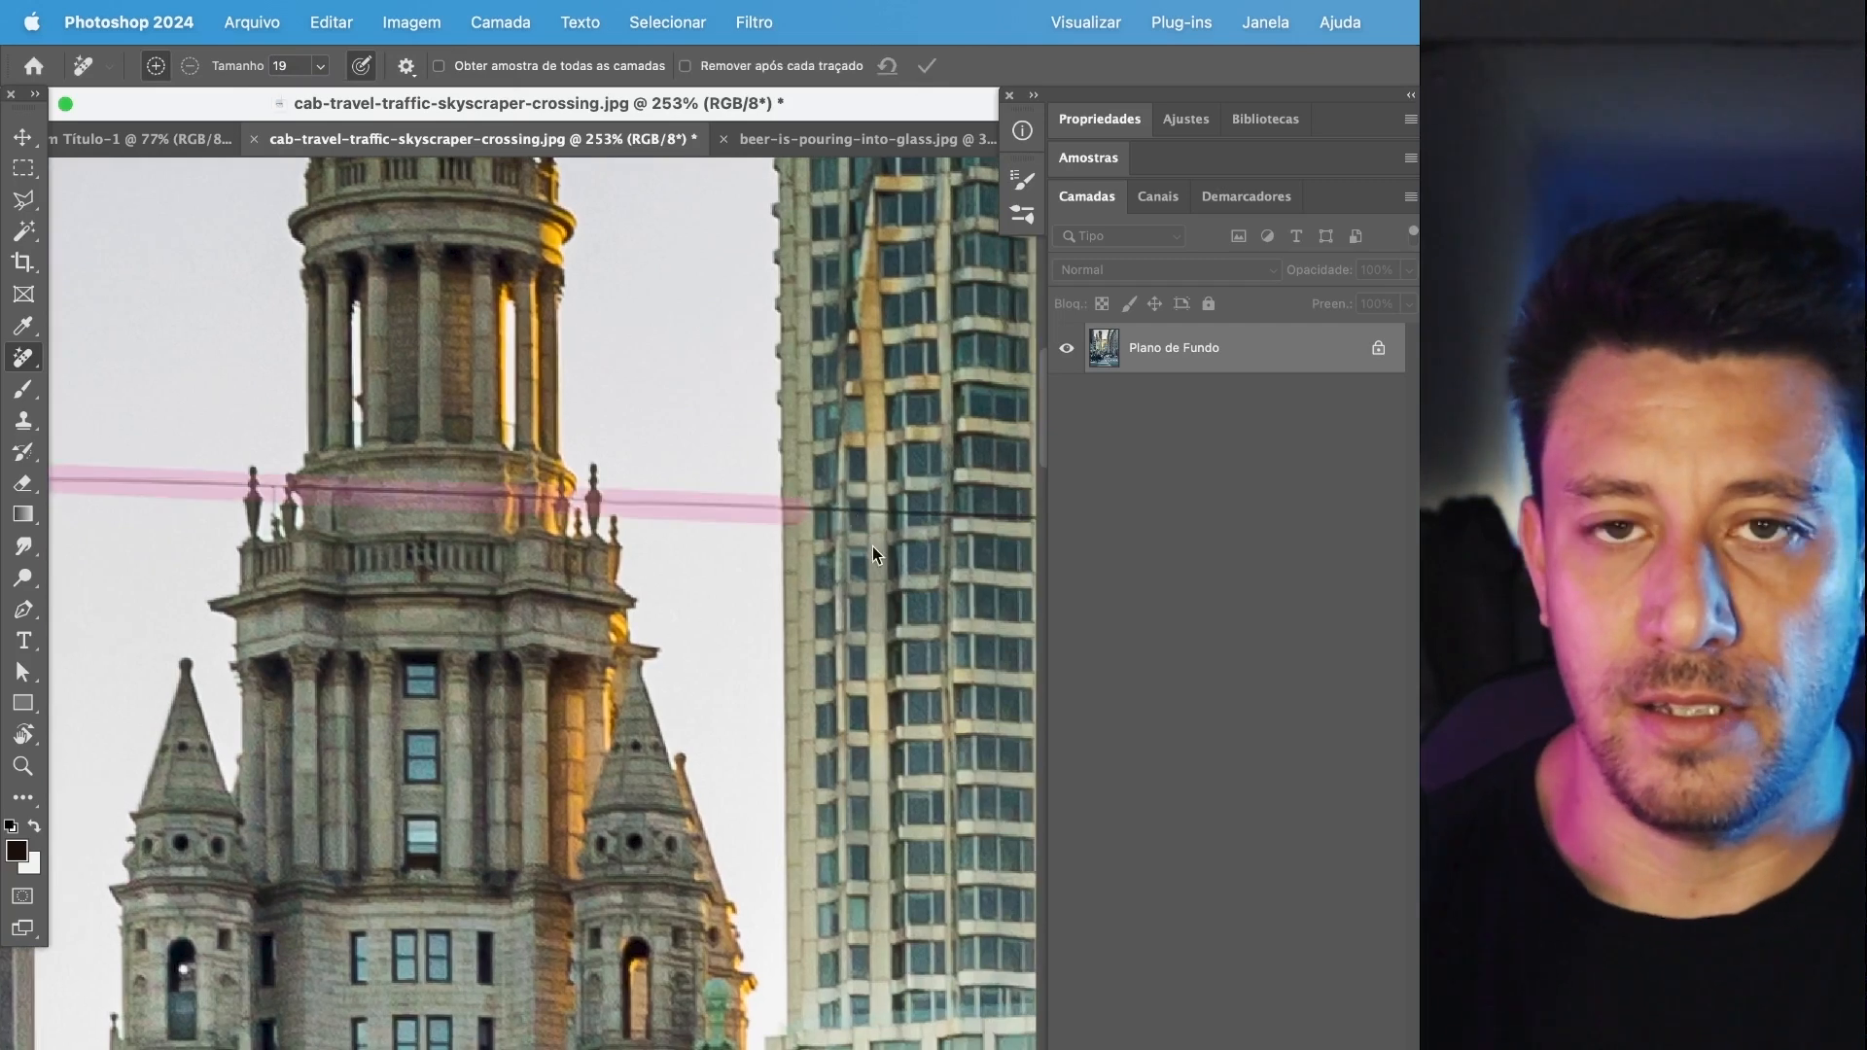
key("Return")
Mark the next cable stretch across the skyscraper and into the open sky, covering the loose wire ends at the knots.
scroll(747, 490, "down", 1)
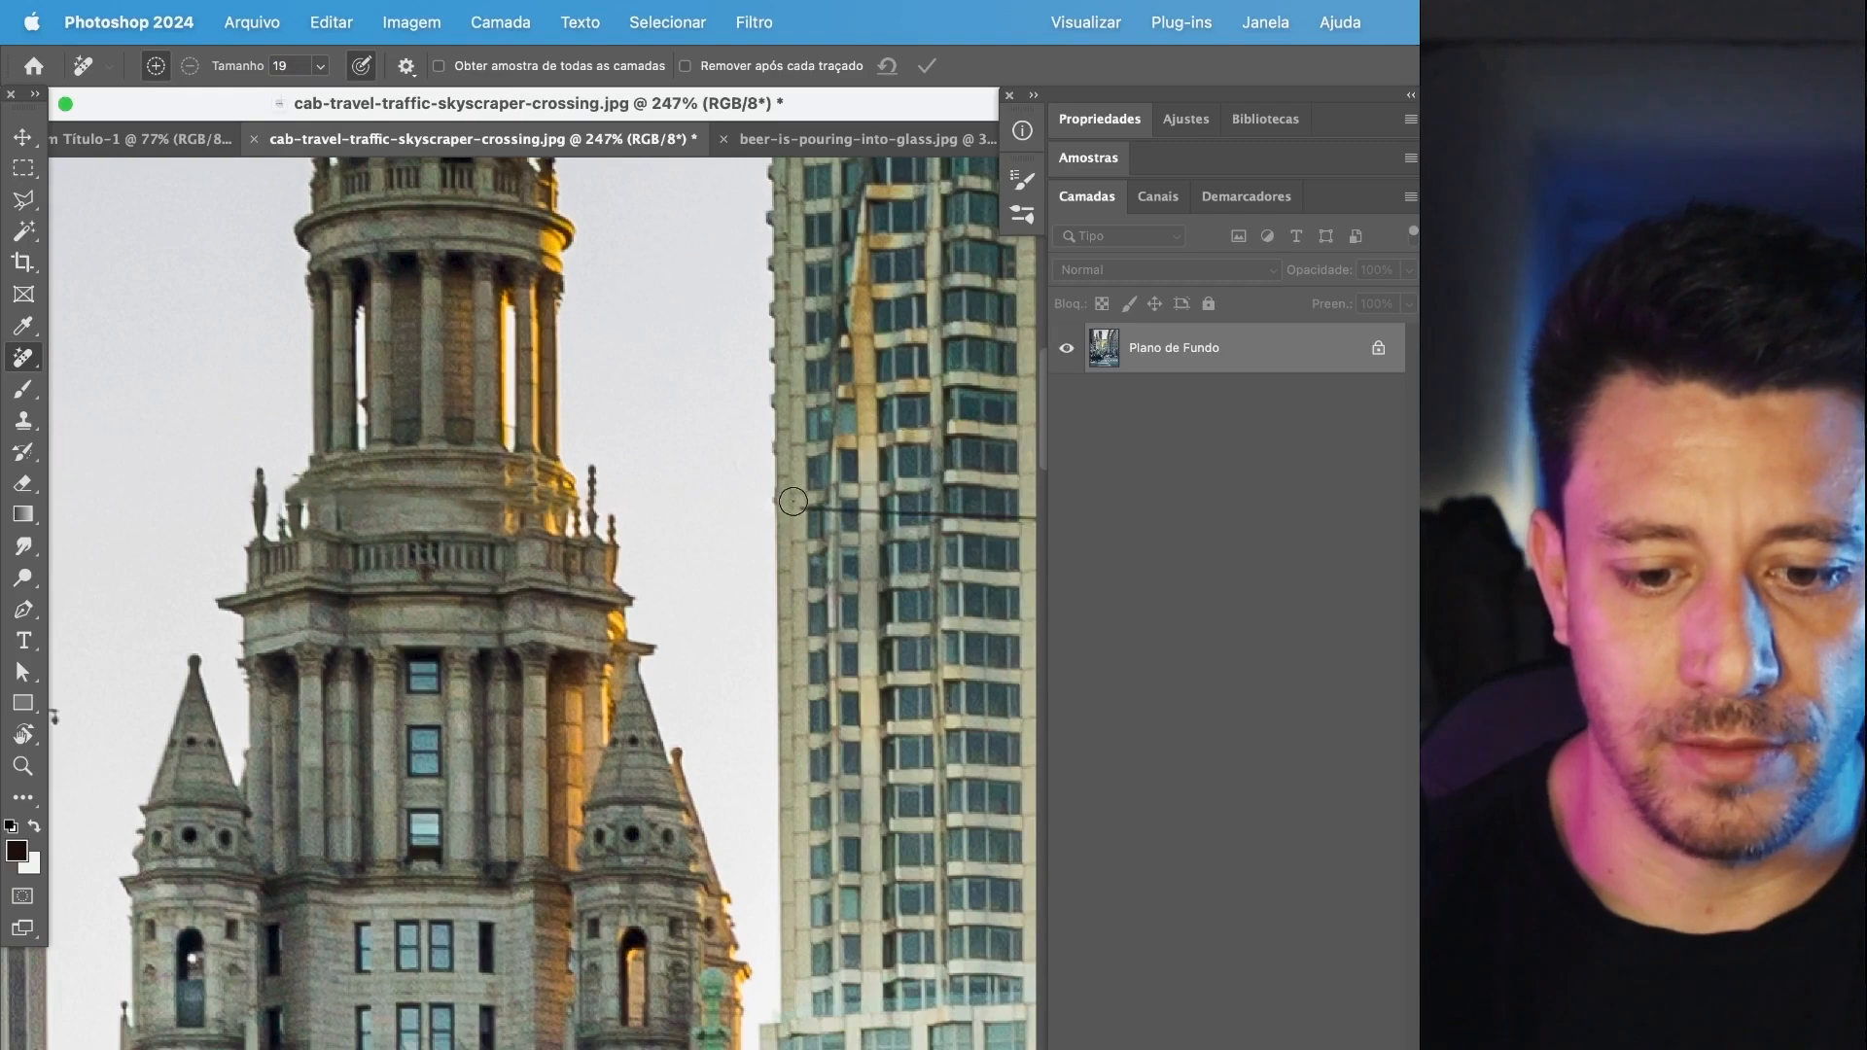
scroll(797, 505, "right", 15)
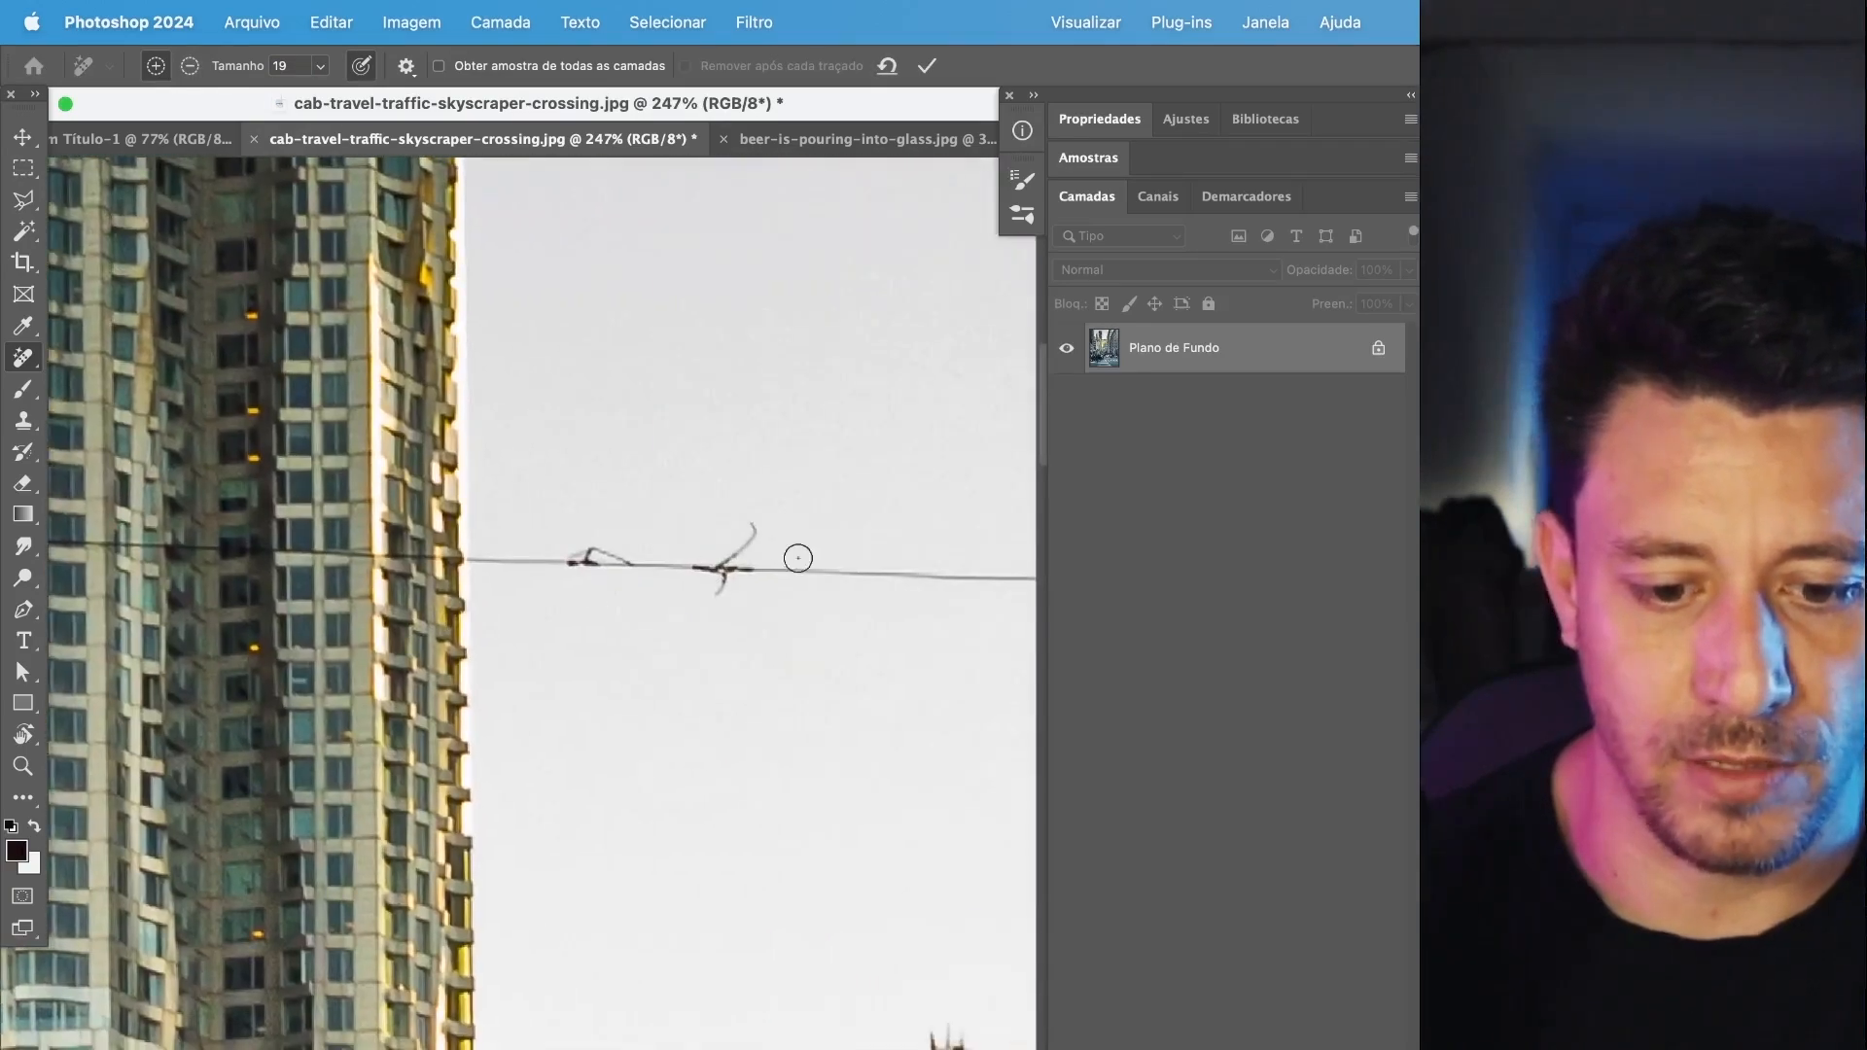
left_click(908, 571, "shift")
mouse_move(734, 558)
left_mouse_down()
mouse_move(747, 523)
mouse_move(718, 599)
left_mouse_up()
Mark the cable in straight strokes across the open sky and the grey building to the dark cornice, covering its knots.
left_click_drag(939, 569, 596, 591)
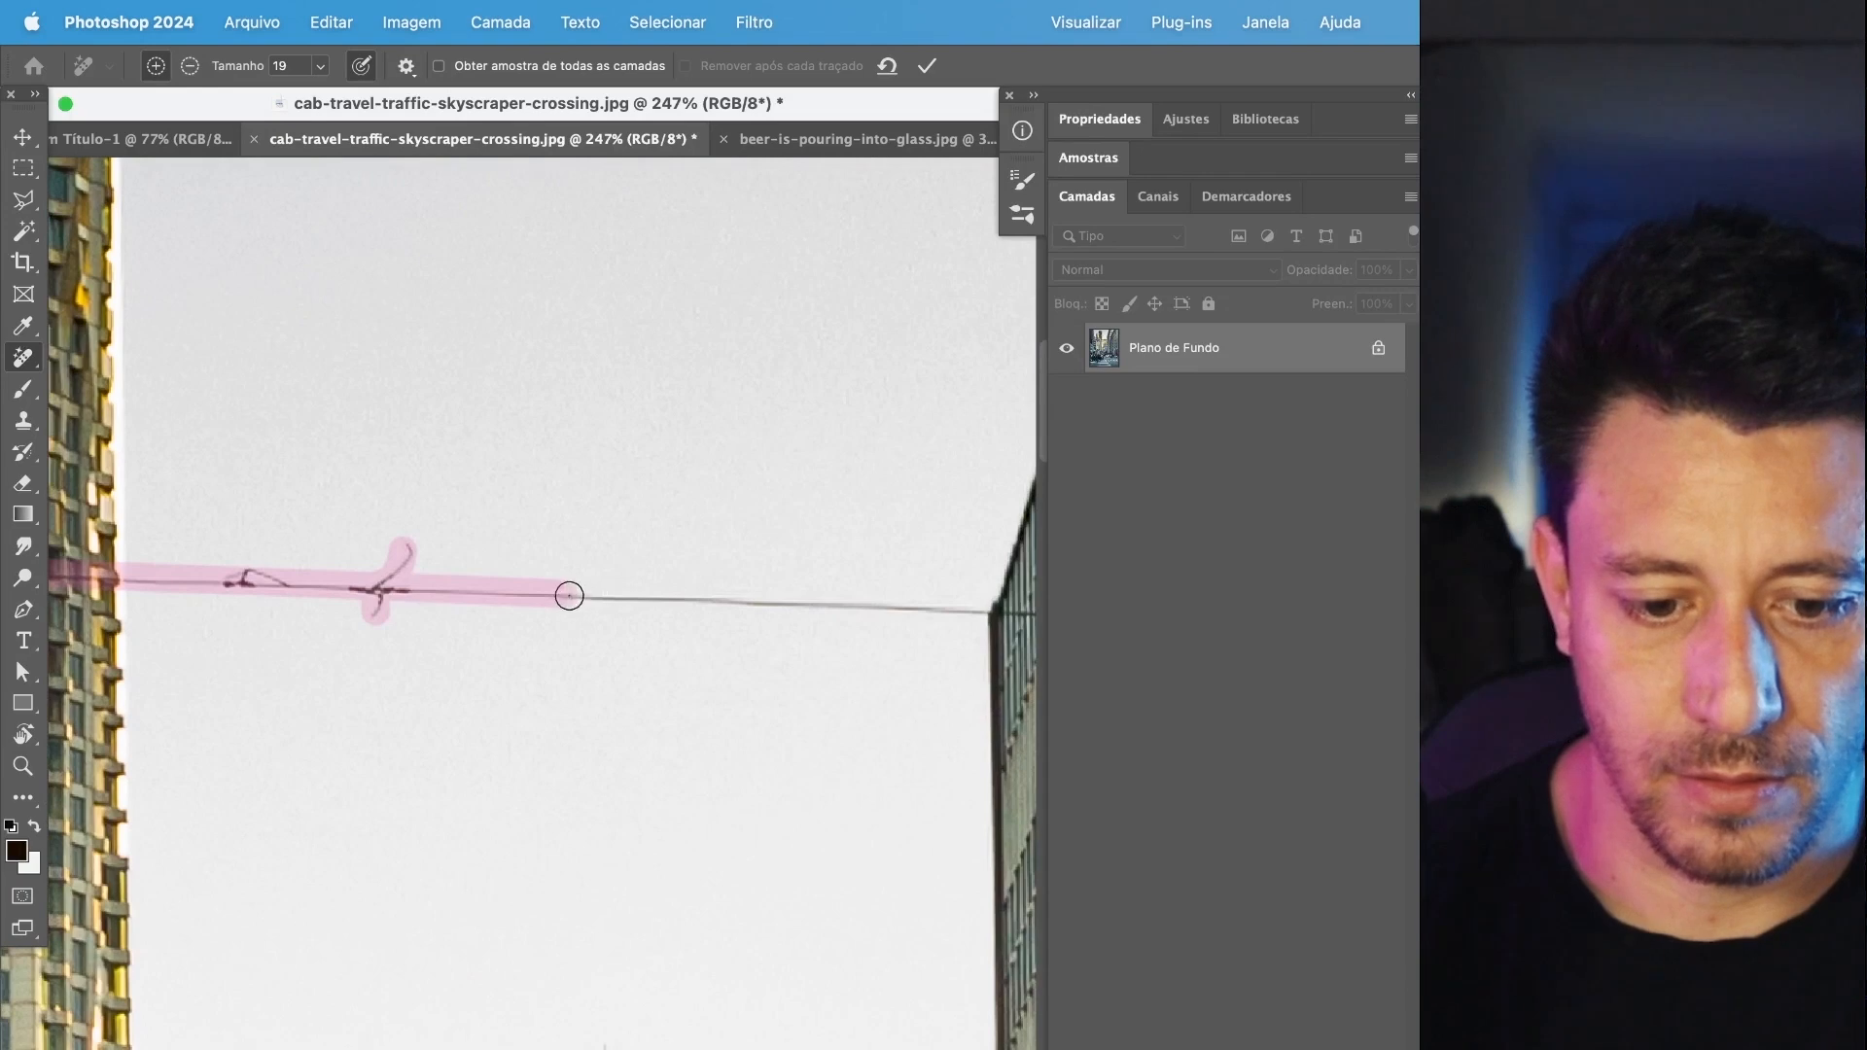
scroll(569, 596, "right", 10)
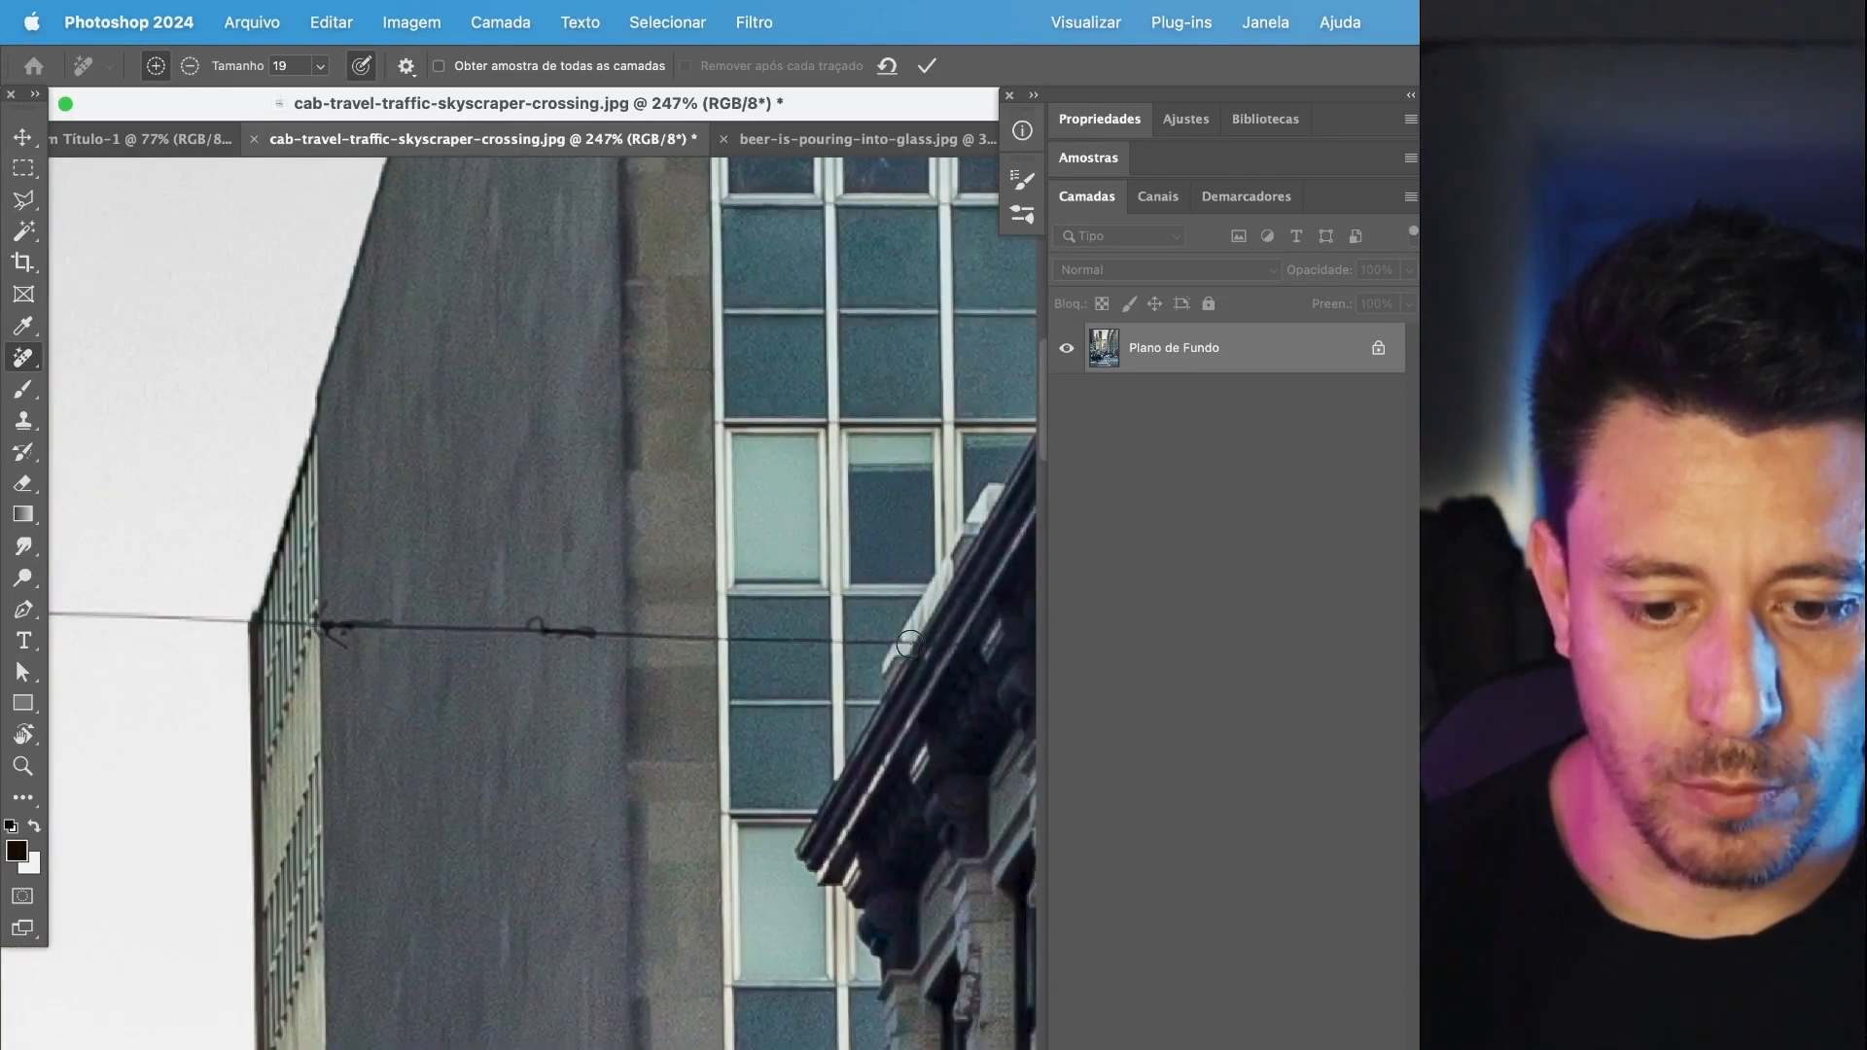
left_click_drag(909, 644, 337, 632)
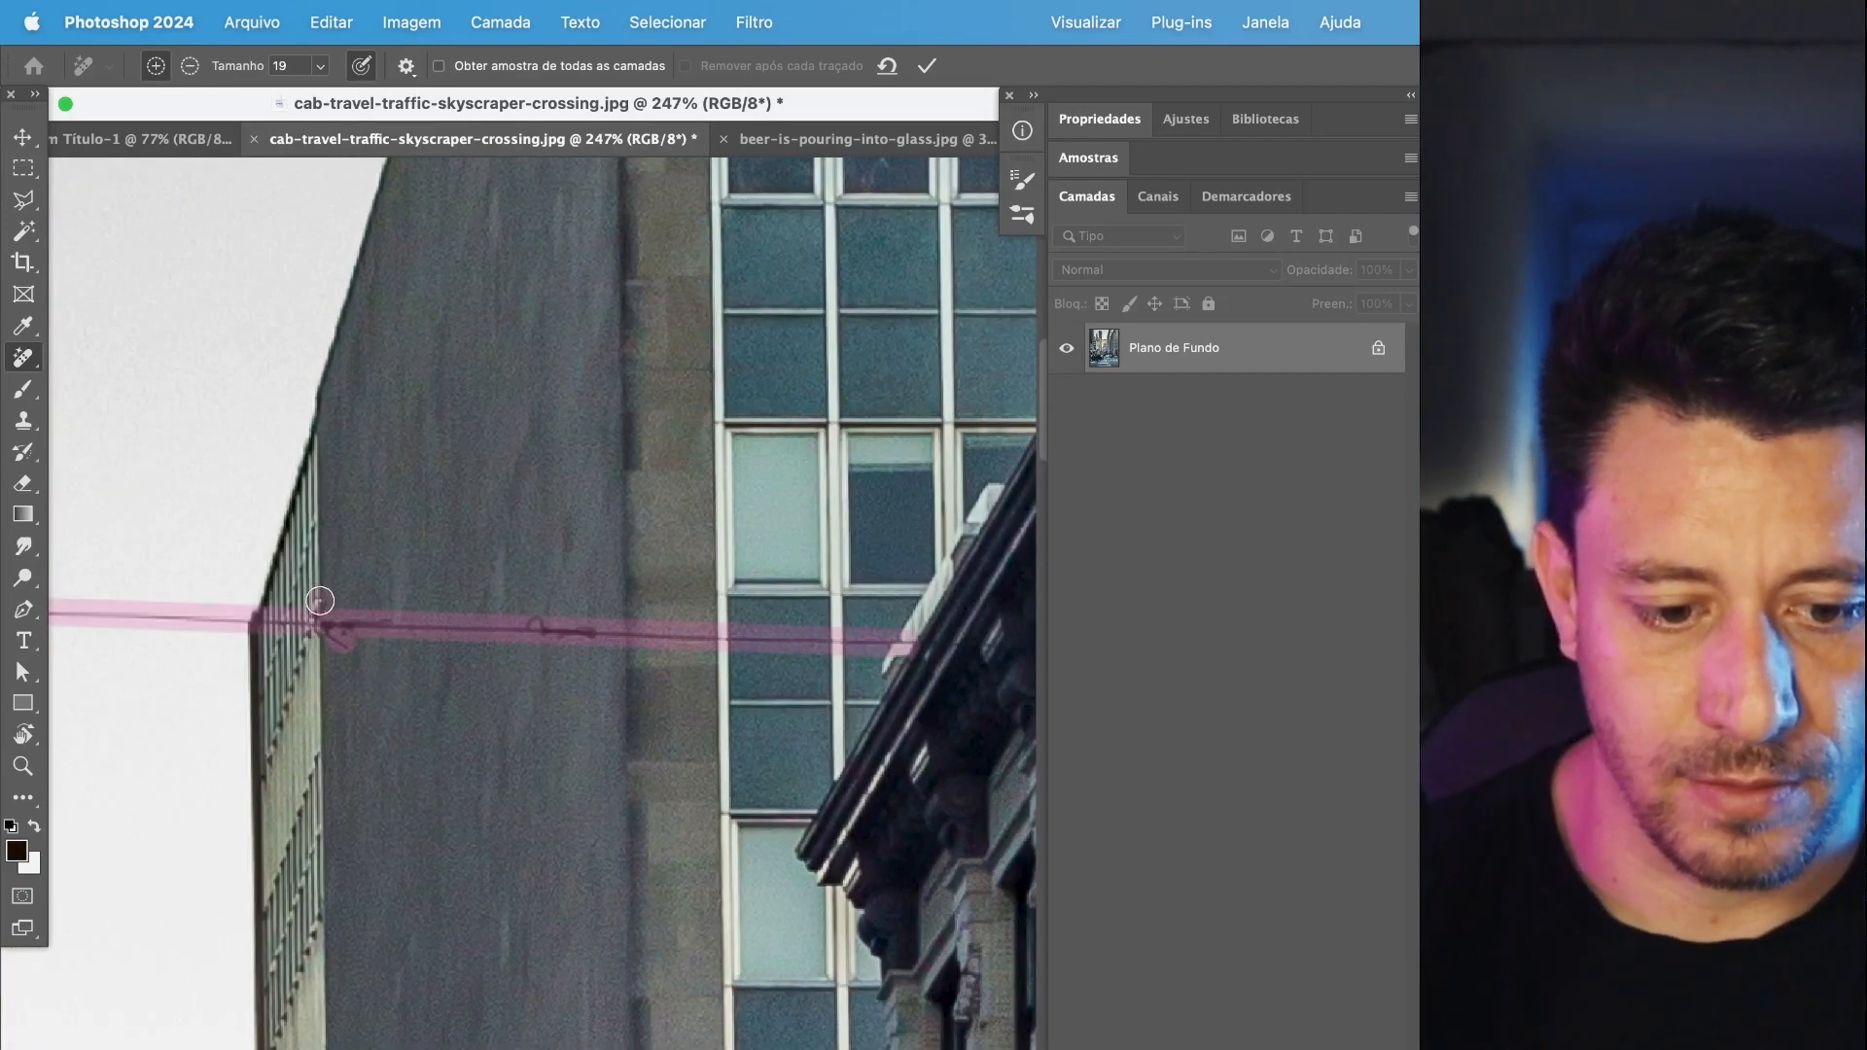
Extend the cable marking straight across the ornate facade to the photo's edge, and remove the marked cable.
scroll(534, 680, "down", 5)
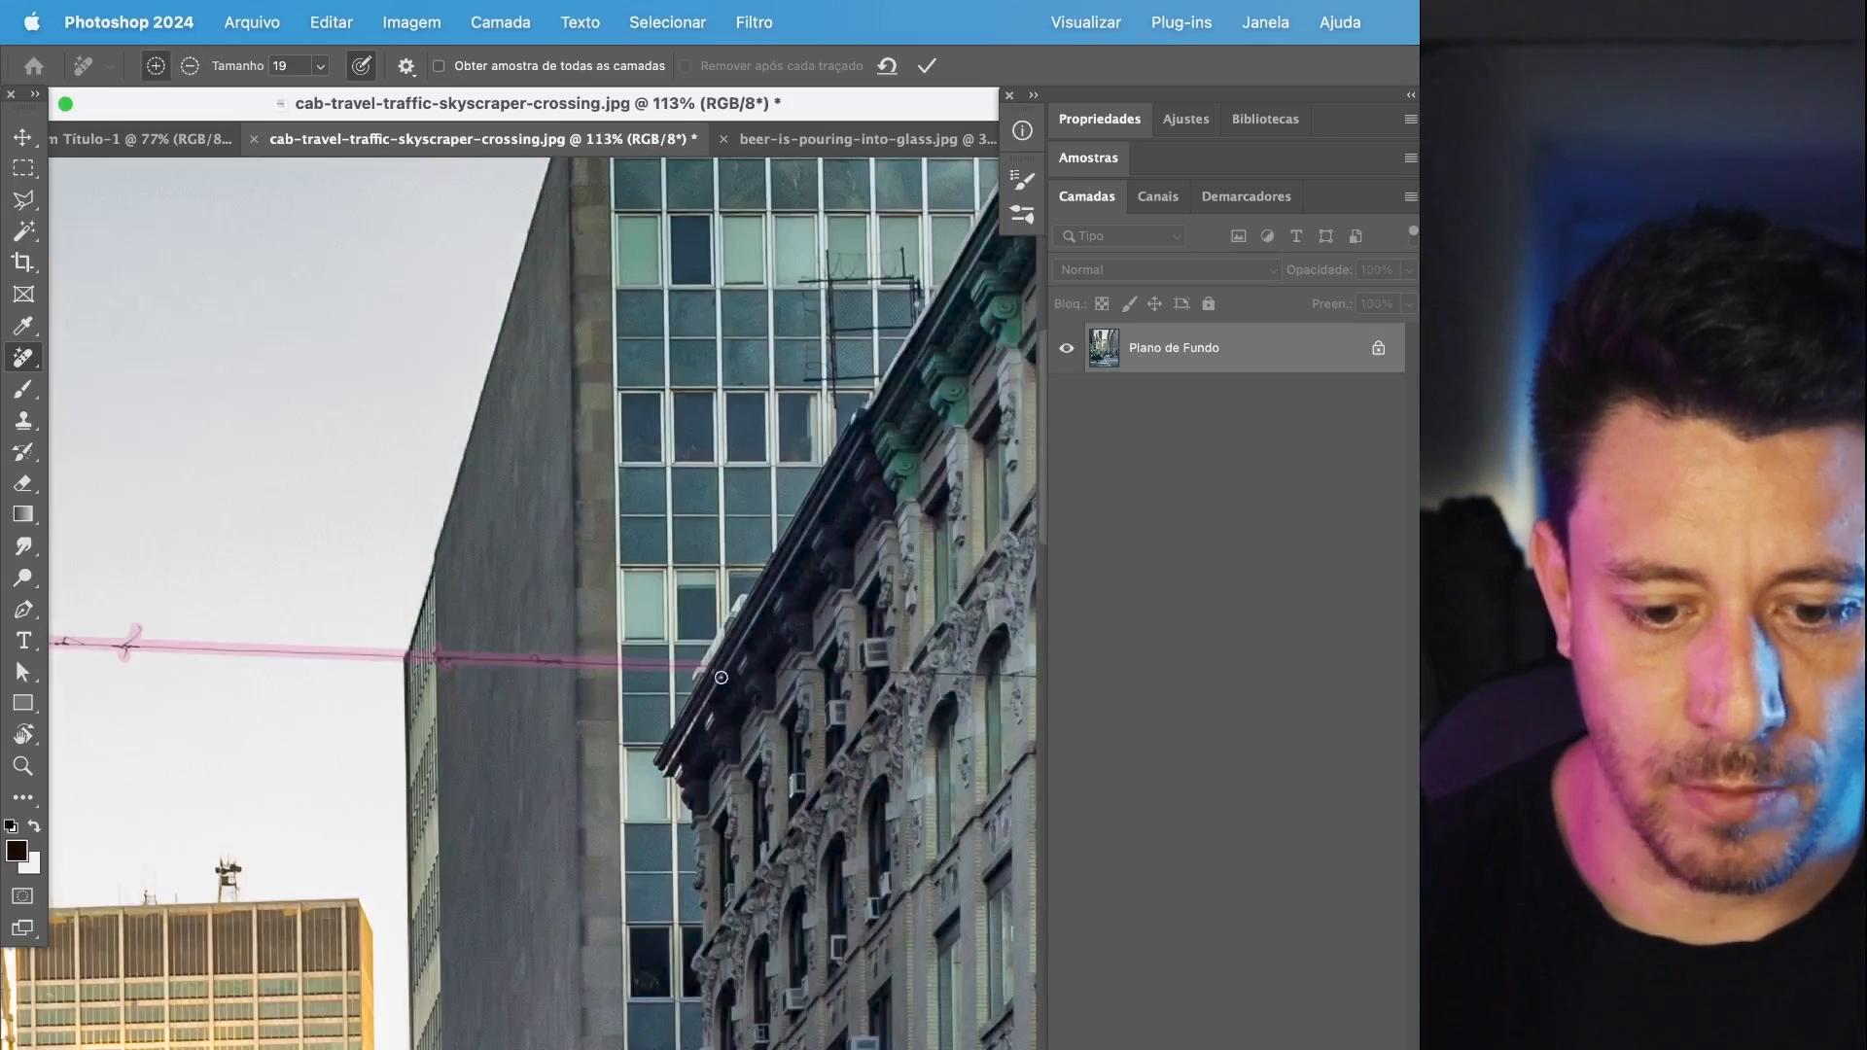
left_click_drag(914, 673, 581, 706)
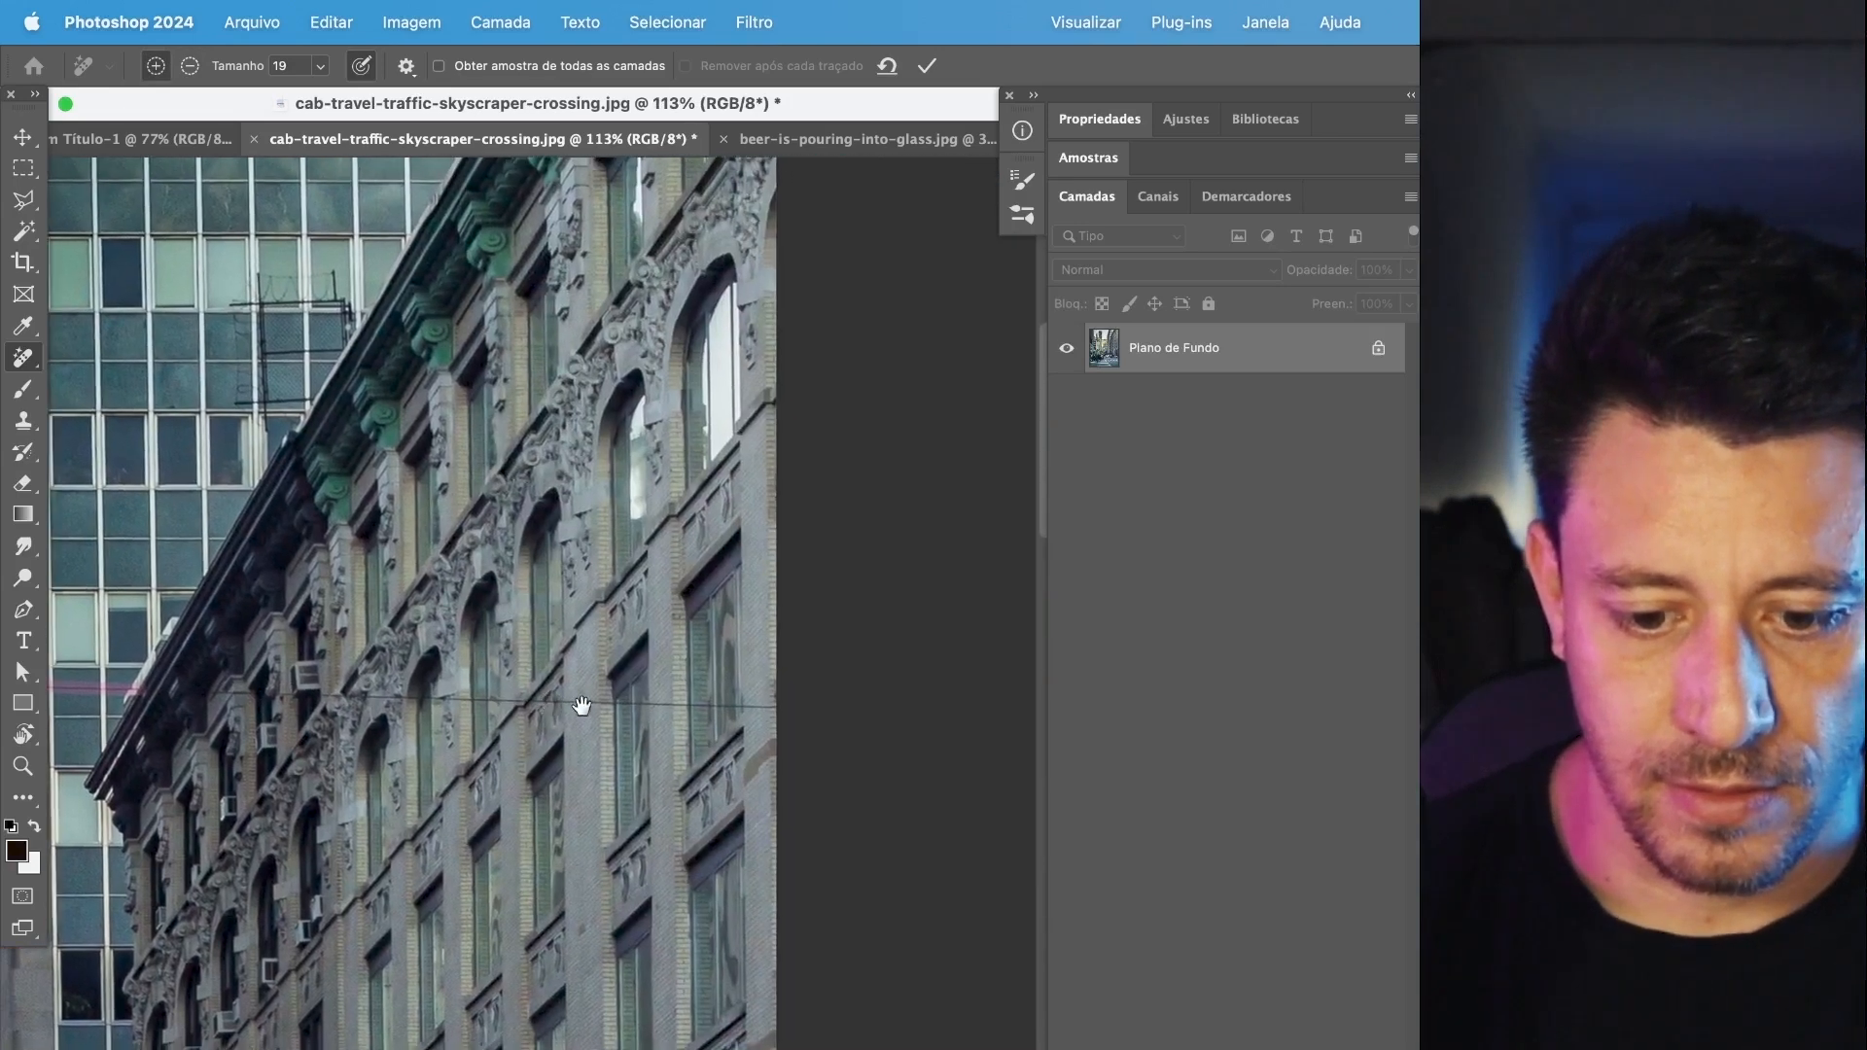
left_click_drag(803, 706, 58, 689)
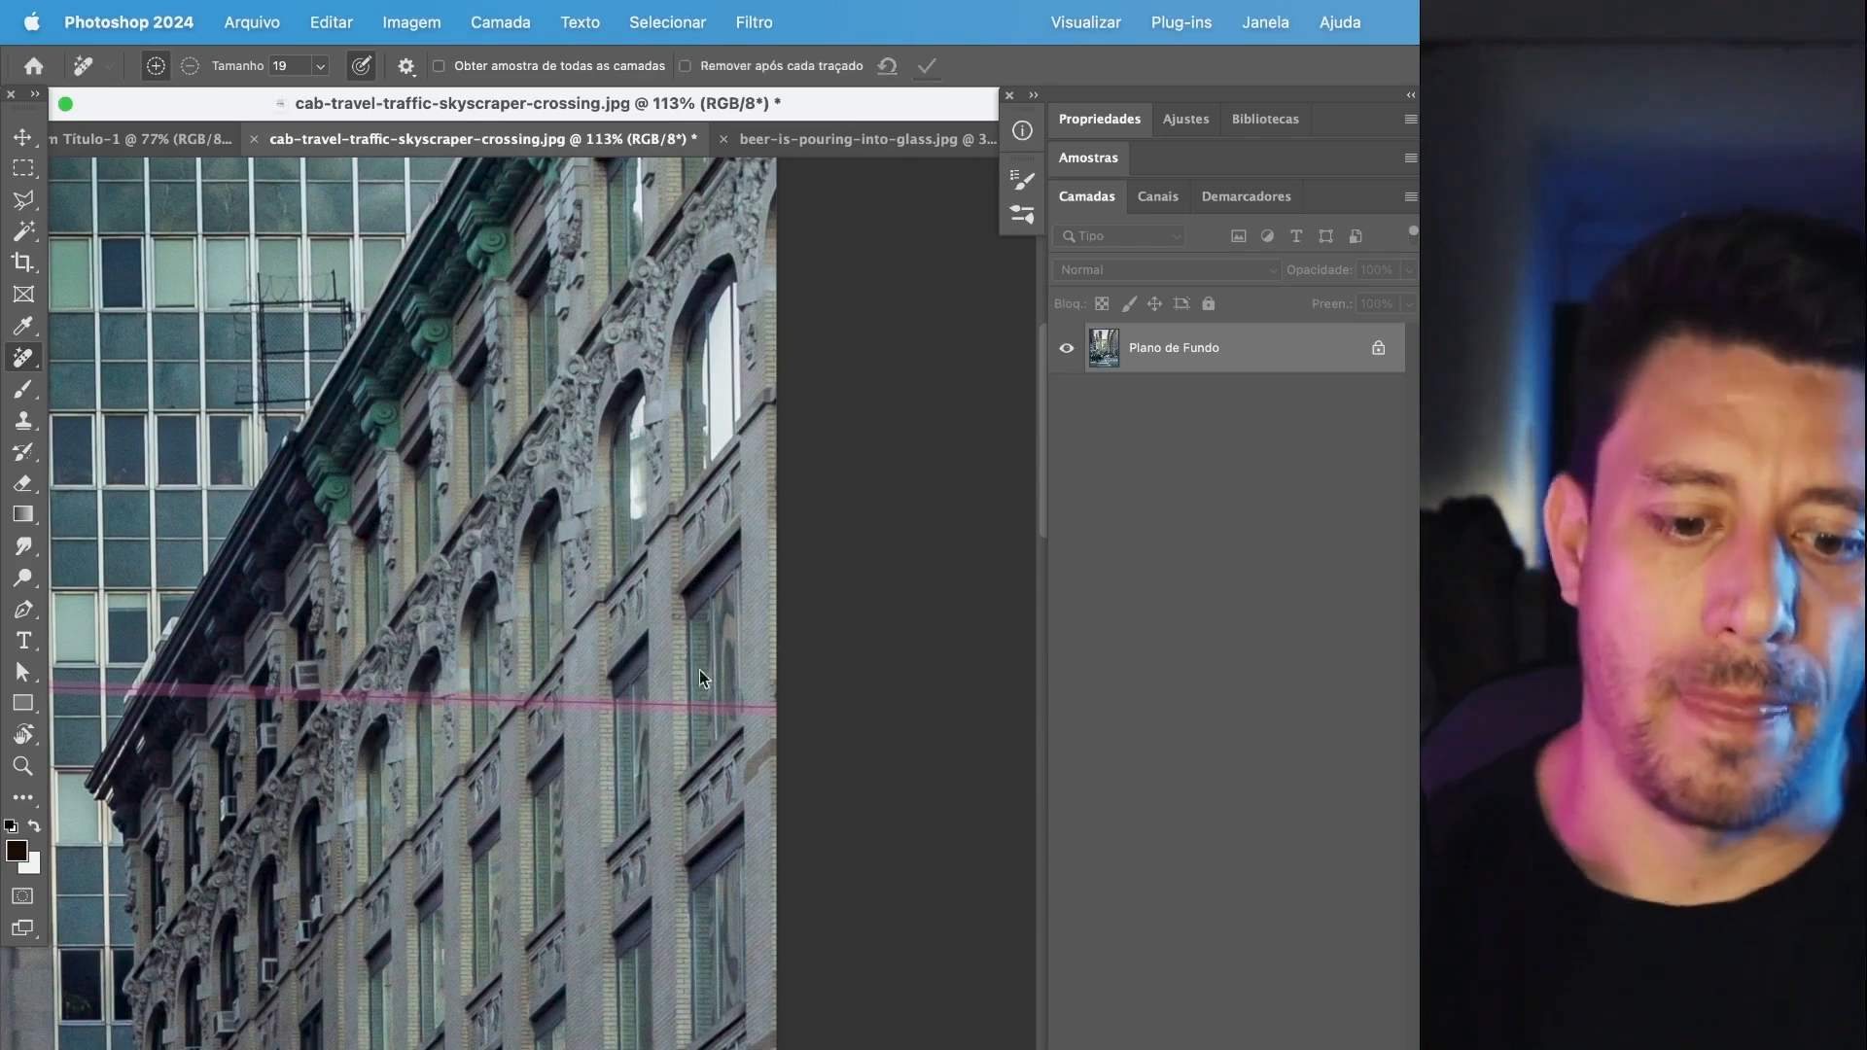
left_click_drag(117, 793, 525, 766)
left_click_drag(258, 797, 672, 750)
left_click_drag(492, 761, 775, 763)
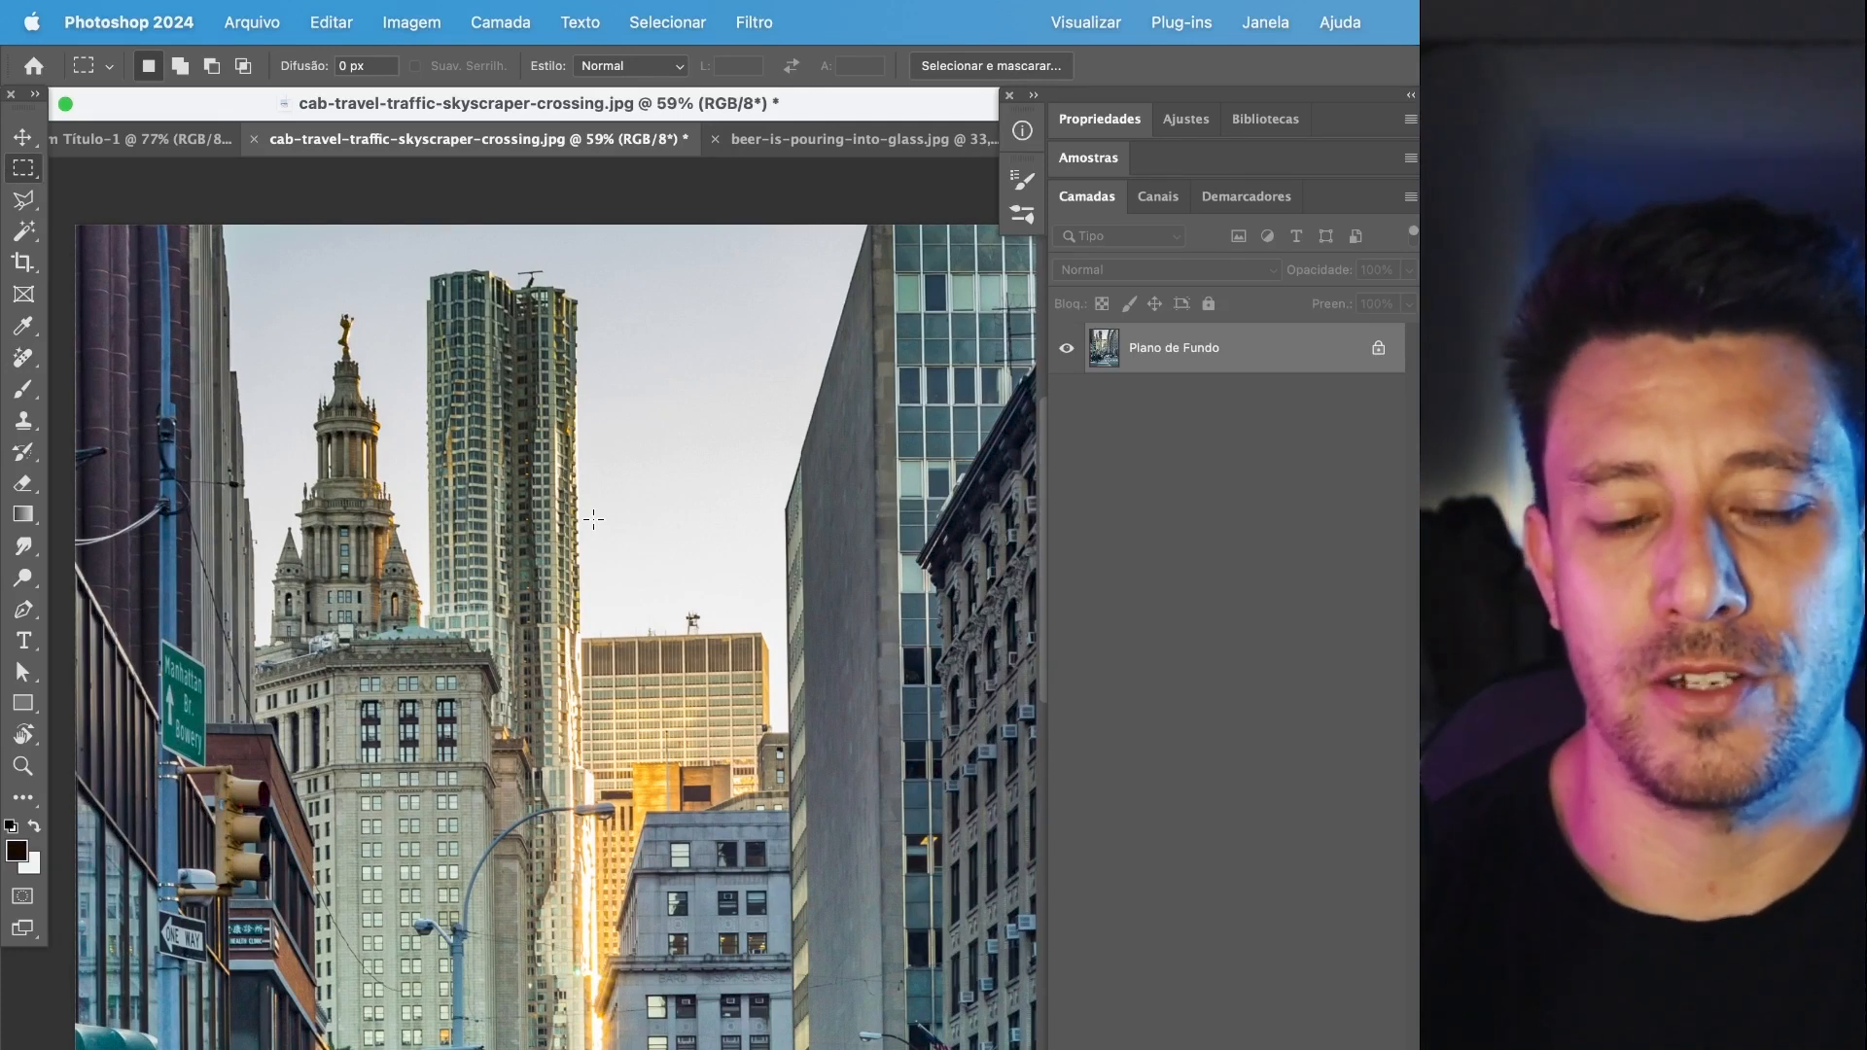
Select the sky with the Magic Wand at tolerance 70, invert the selection, and add it as a layer mask on the photo.
left_click(23, 231)
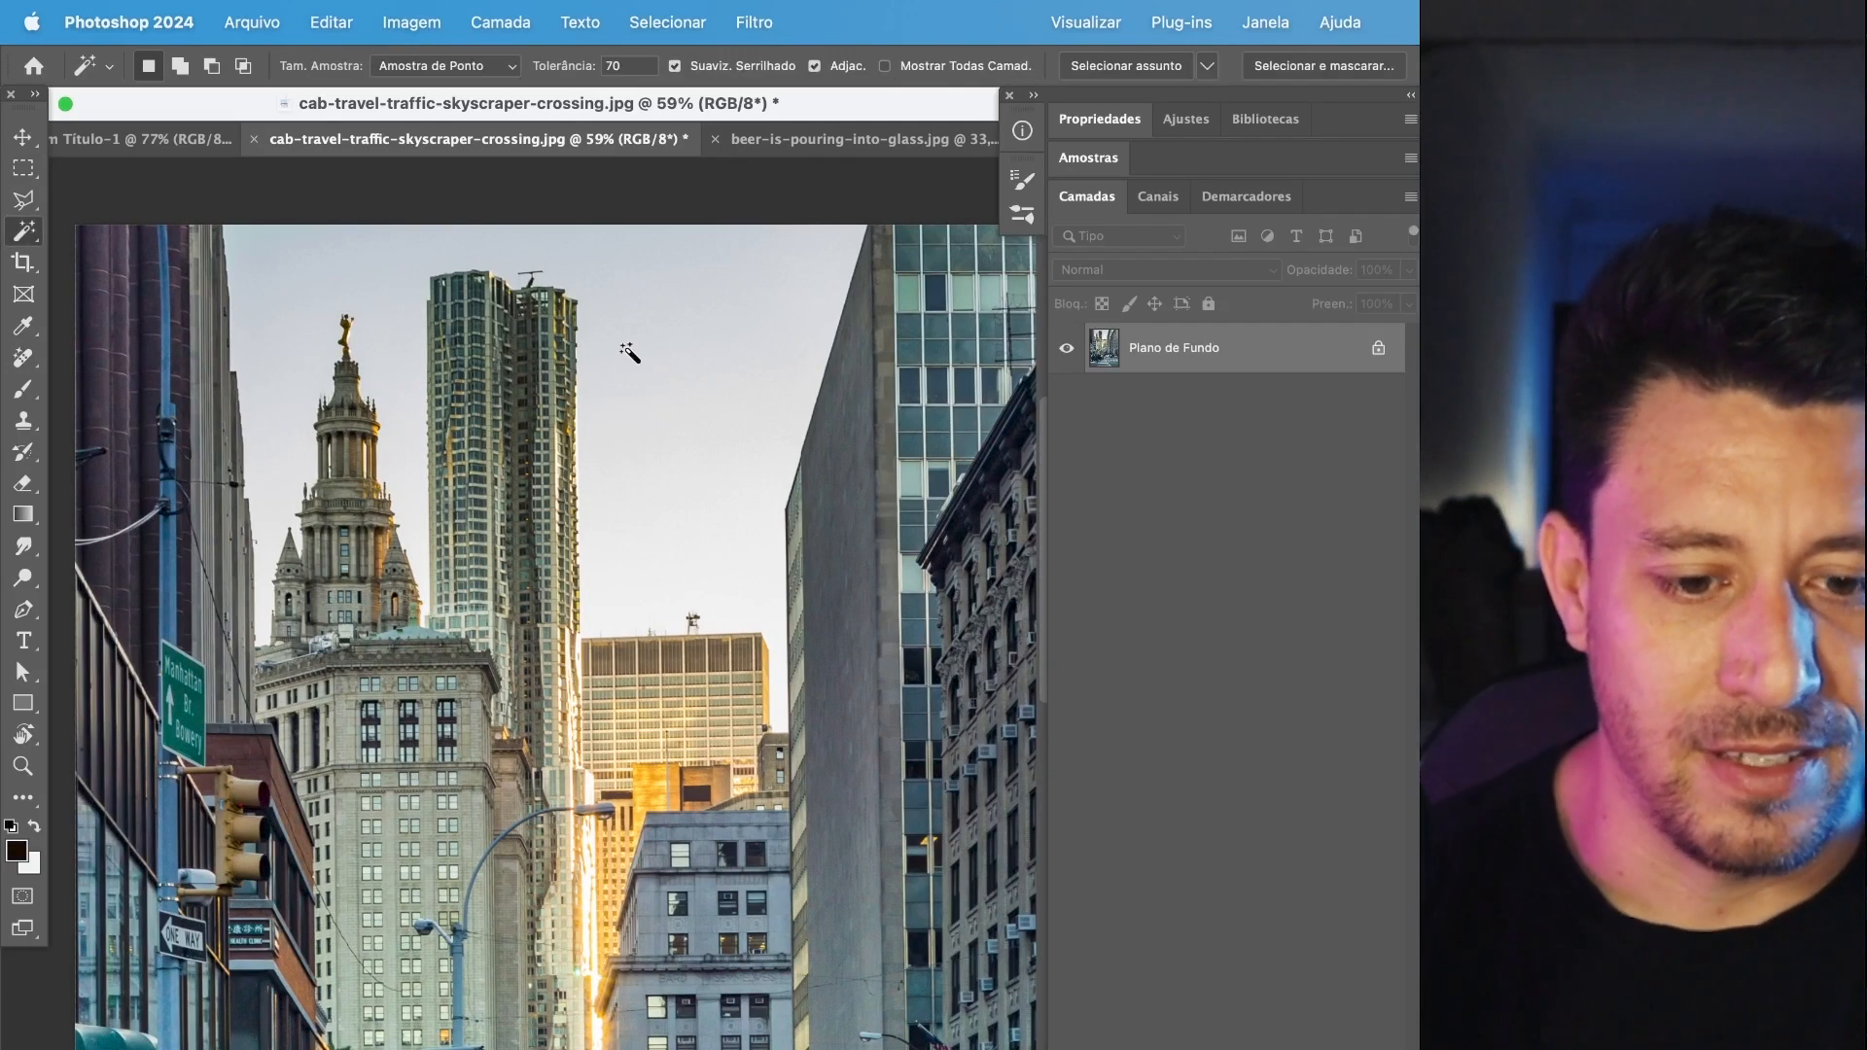
left_click(627, 358)
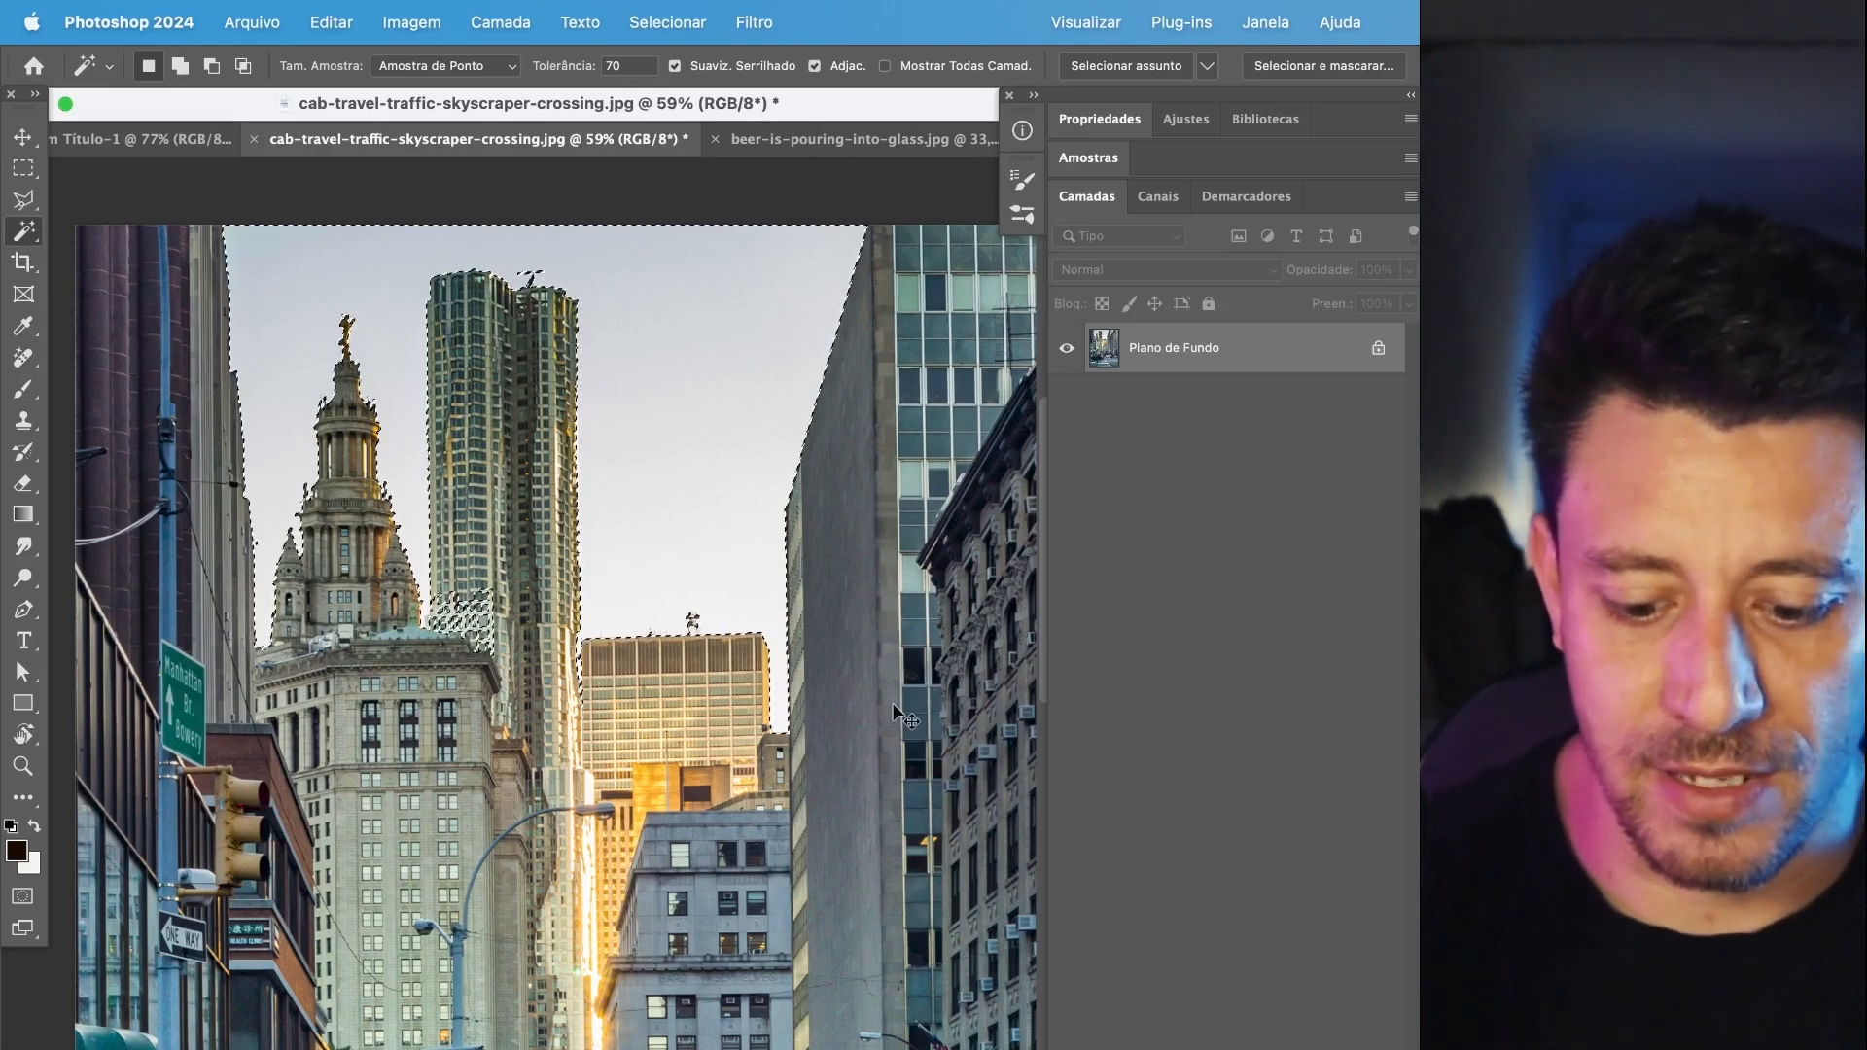
key("super+shift+i")
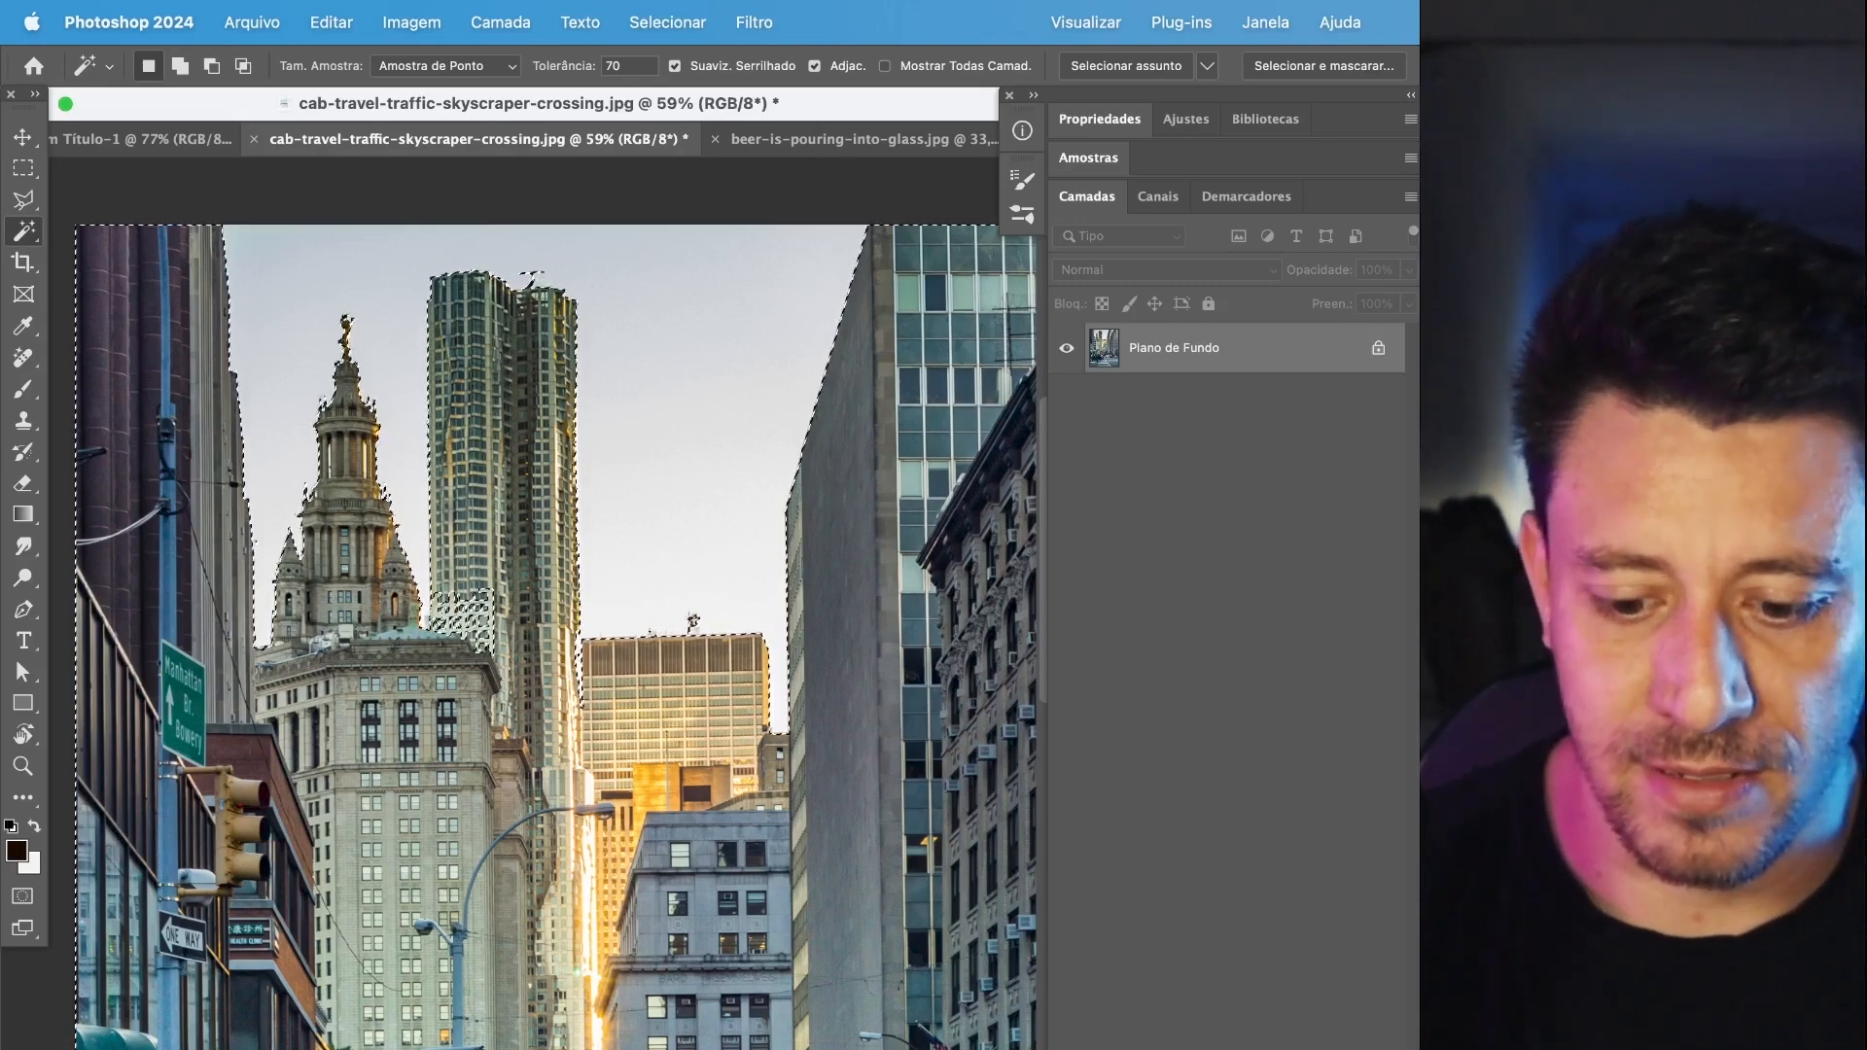
left_click(1202, 1047)
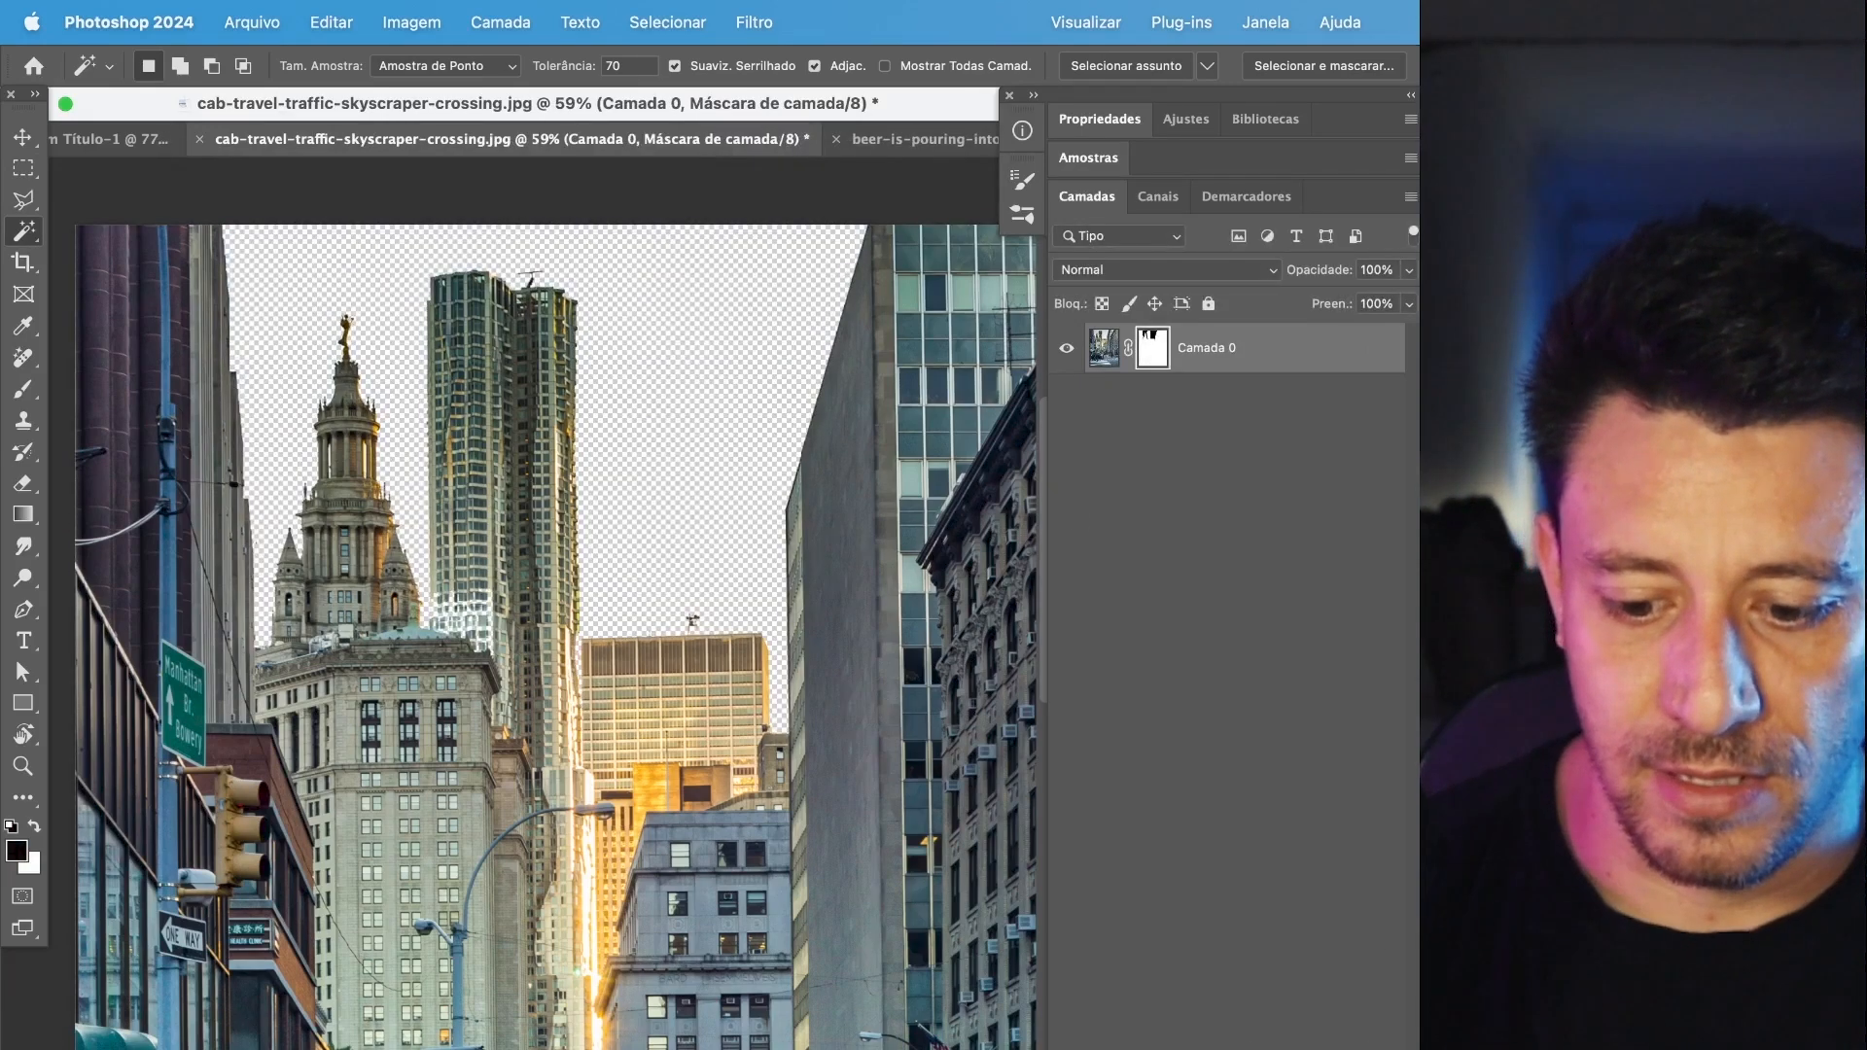
left_click(1302, 1046)
key("super+z")
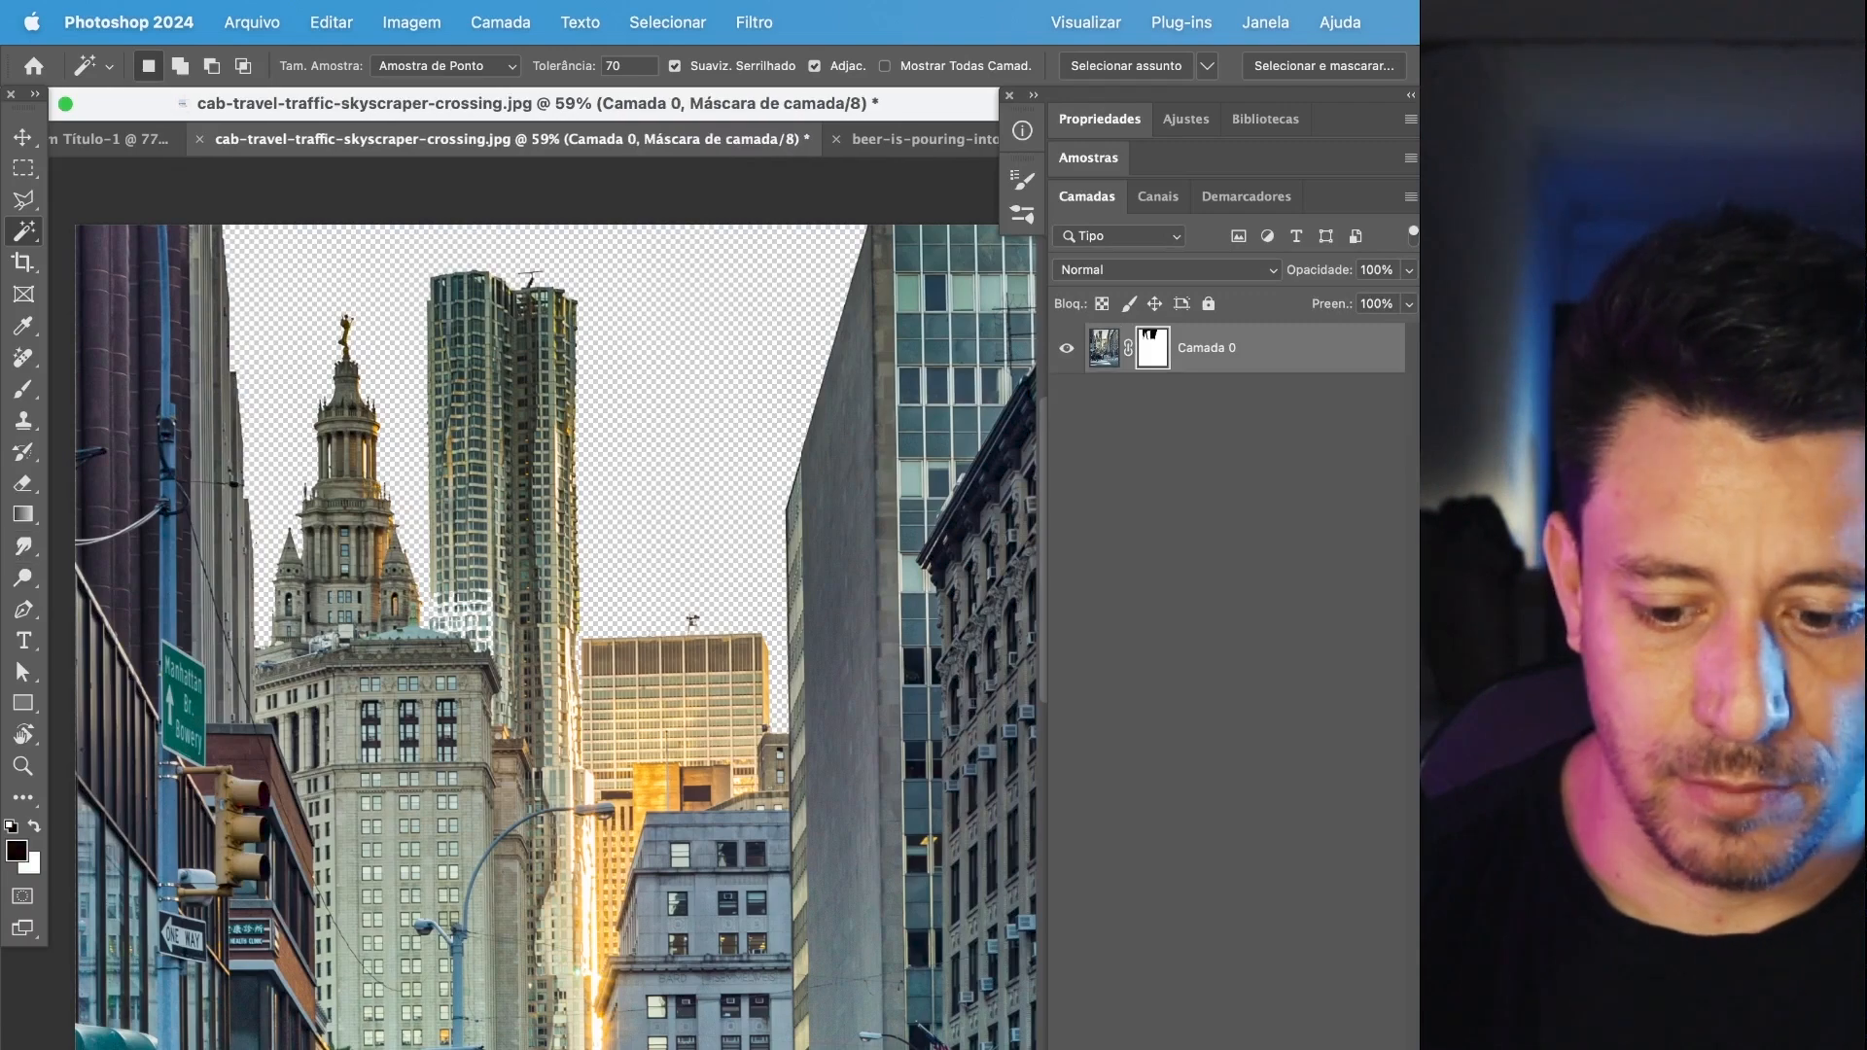
Add a bright blue solid color fill layer and place it beneath the masked photo layer.
left_click(1254, 1046)
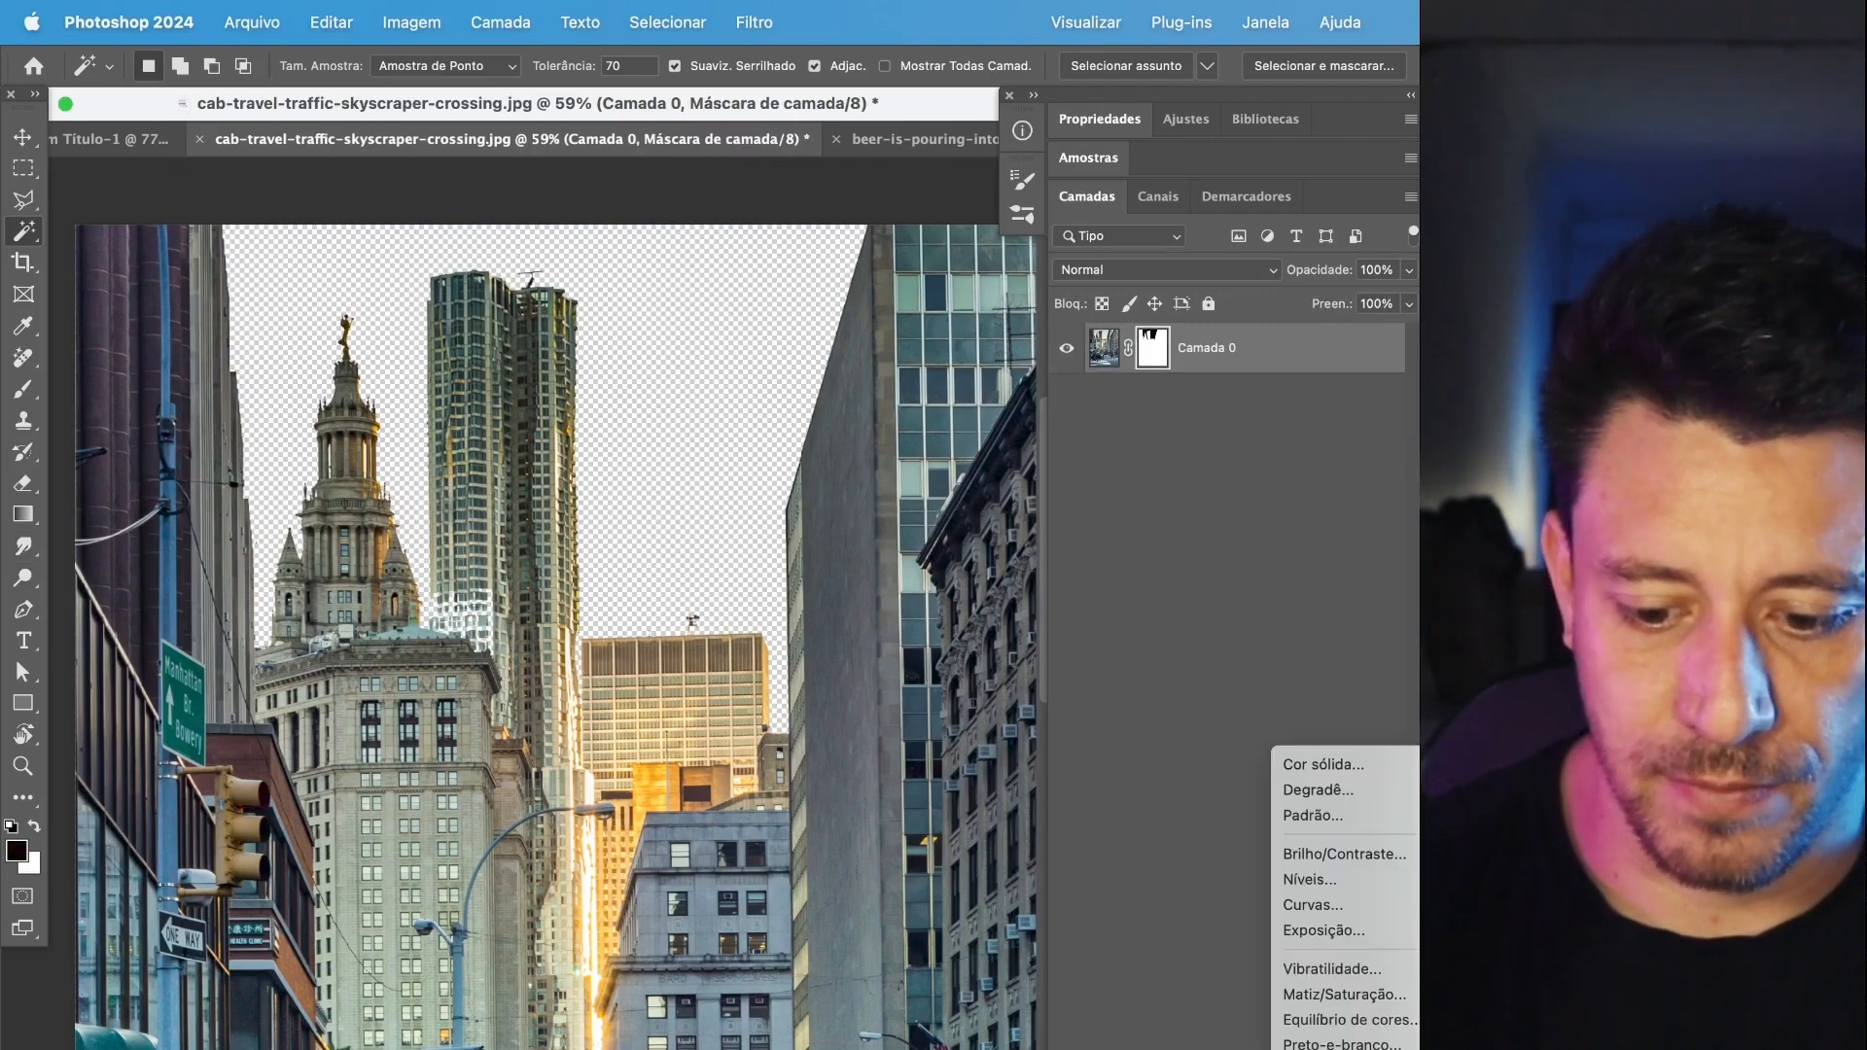
left_click(1358, 769)
left_click(1392, 738)
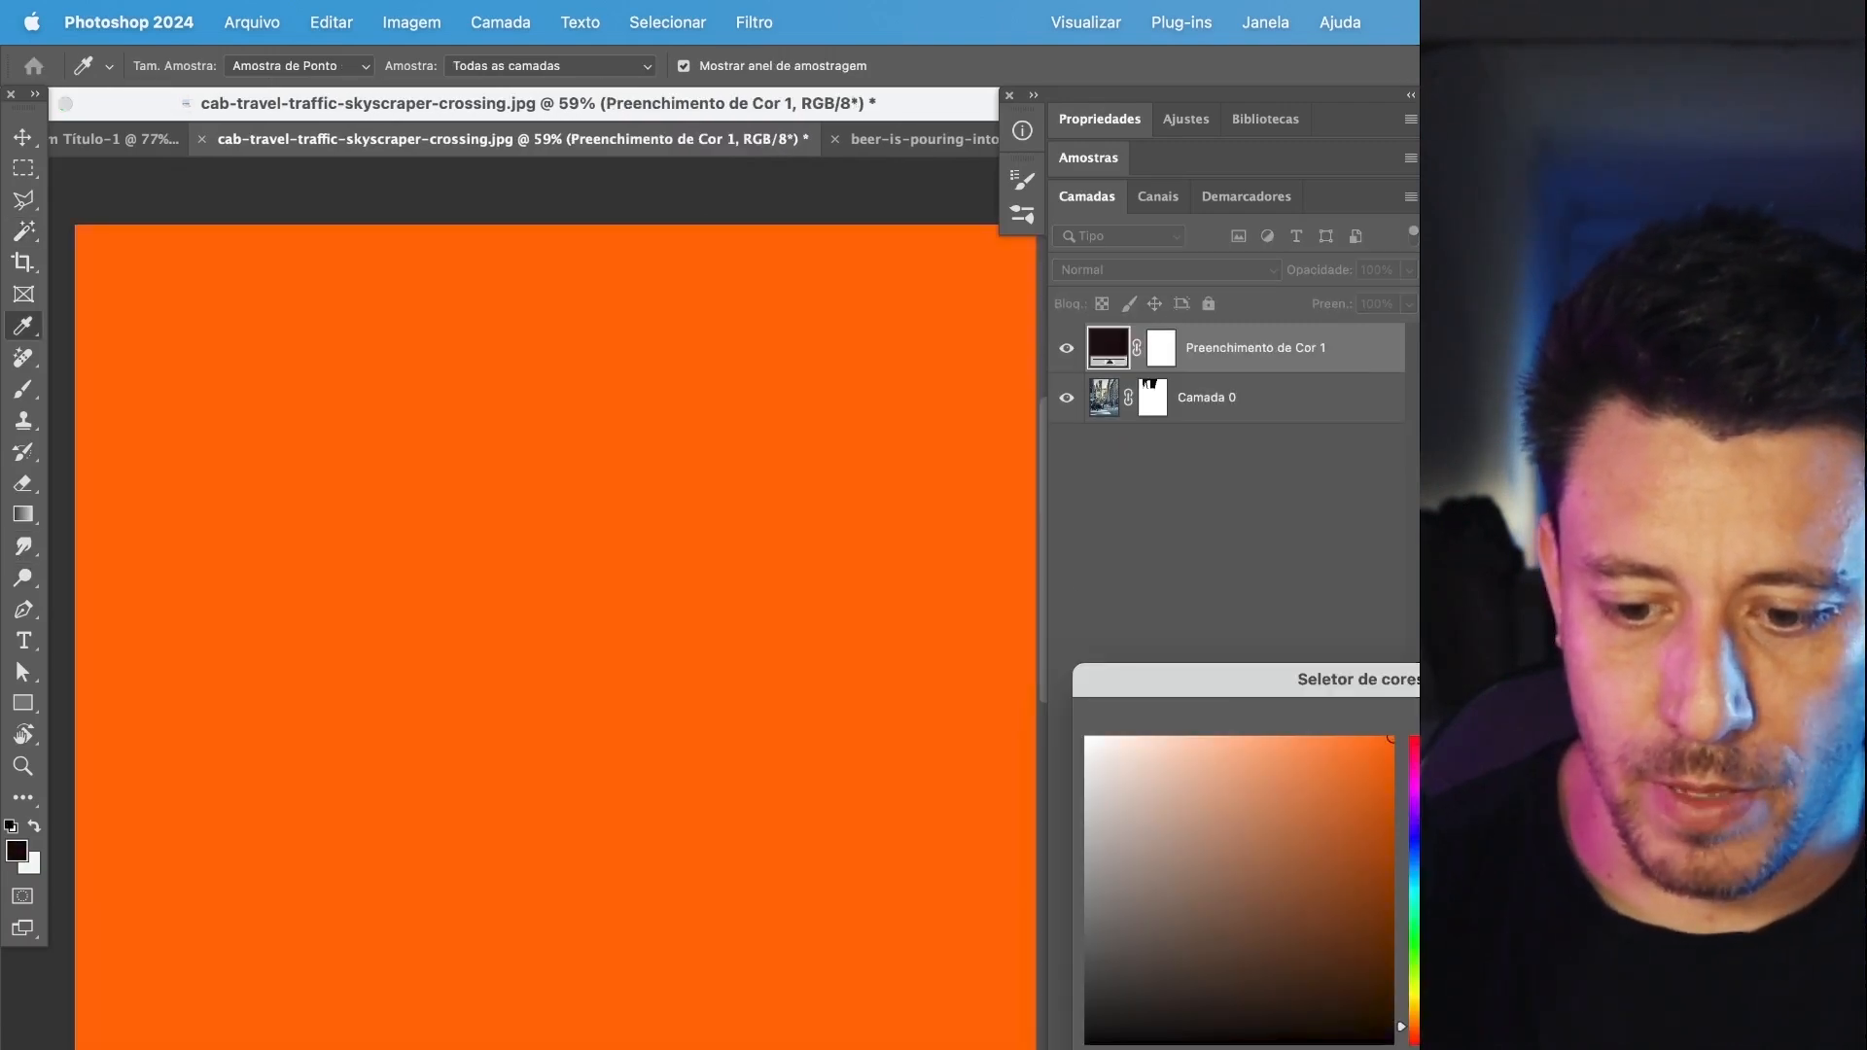
left_click(1415, 851)
key("Return")
left_click_drag(1255, 348, 1167, 418)
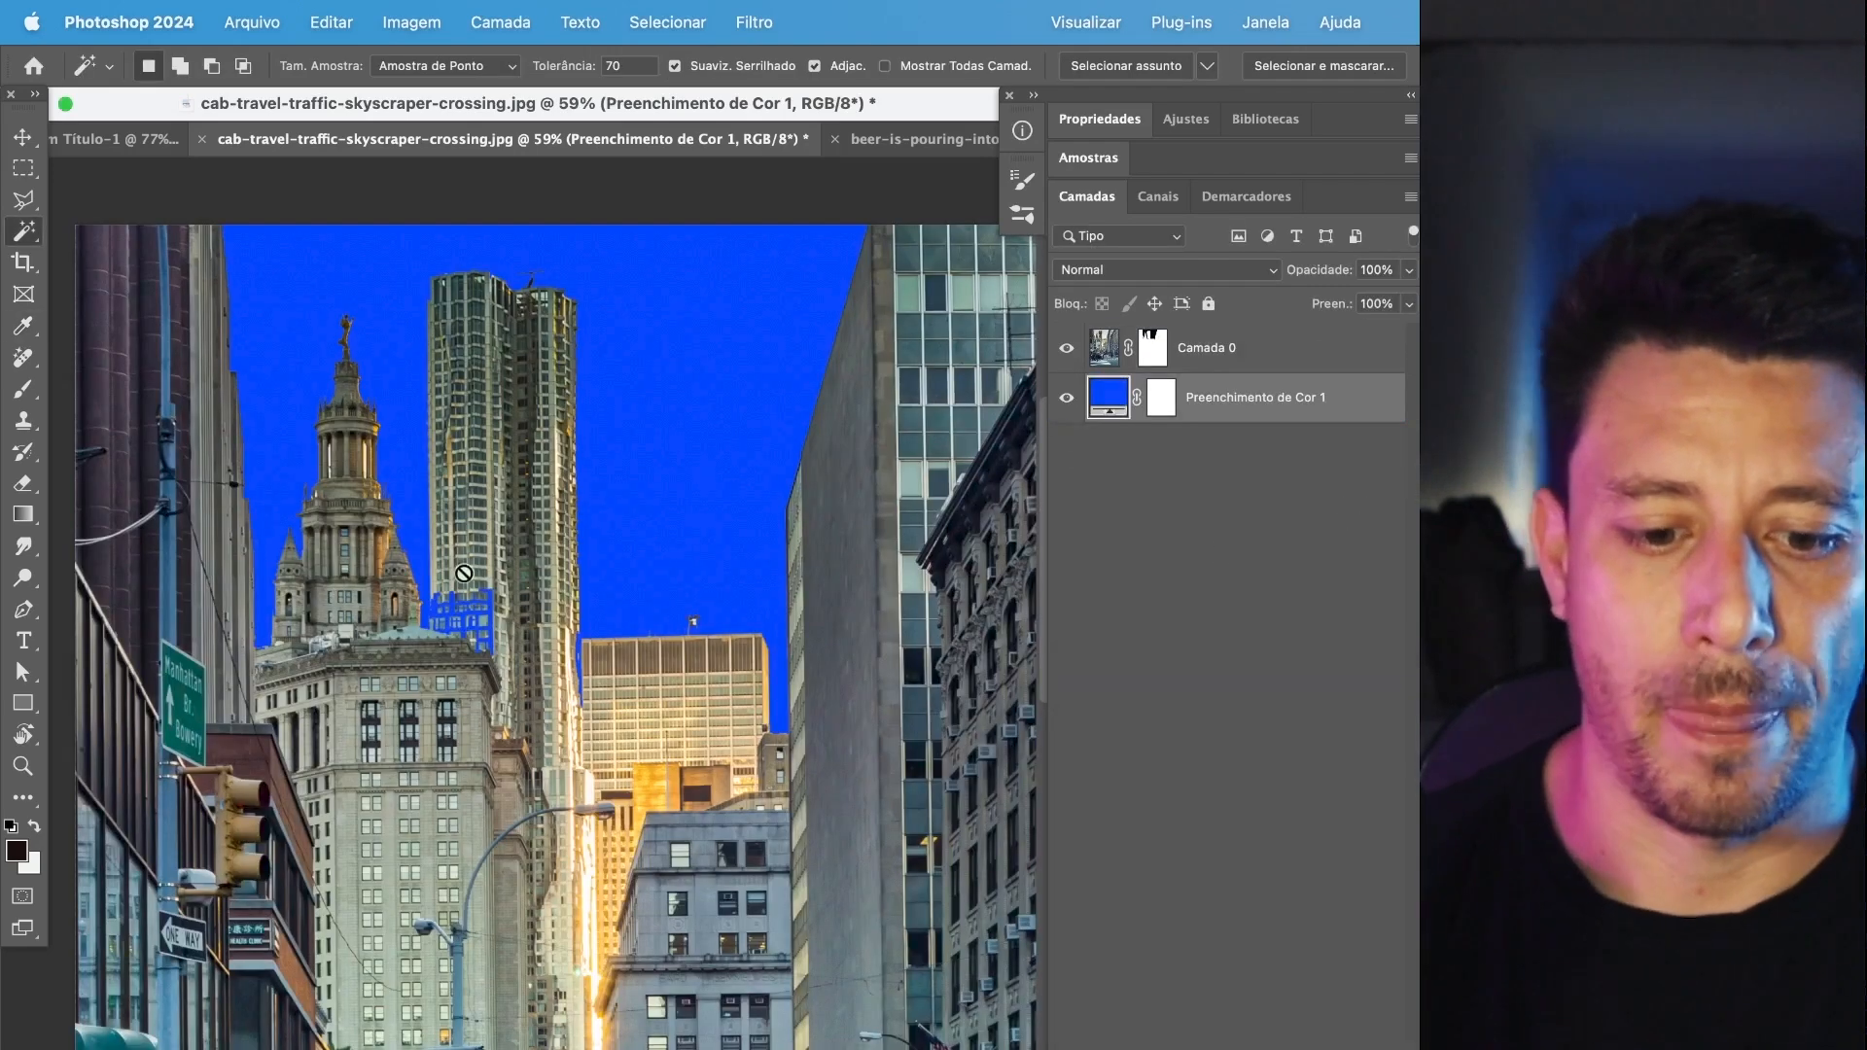
Examine the holes in the skyscraper's lower facade with the photo's layer mask disabled and re-enabled.
scroll(464, 579, "up", 6)
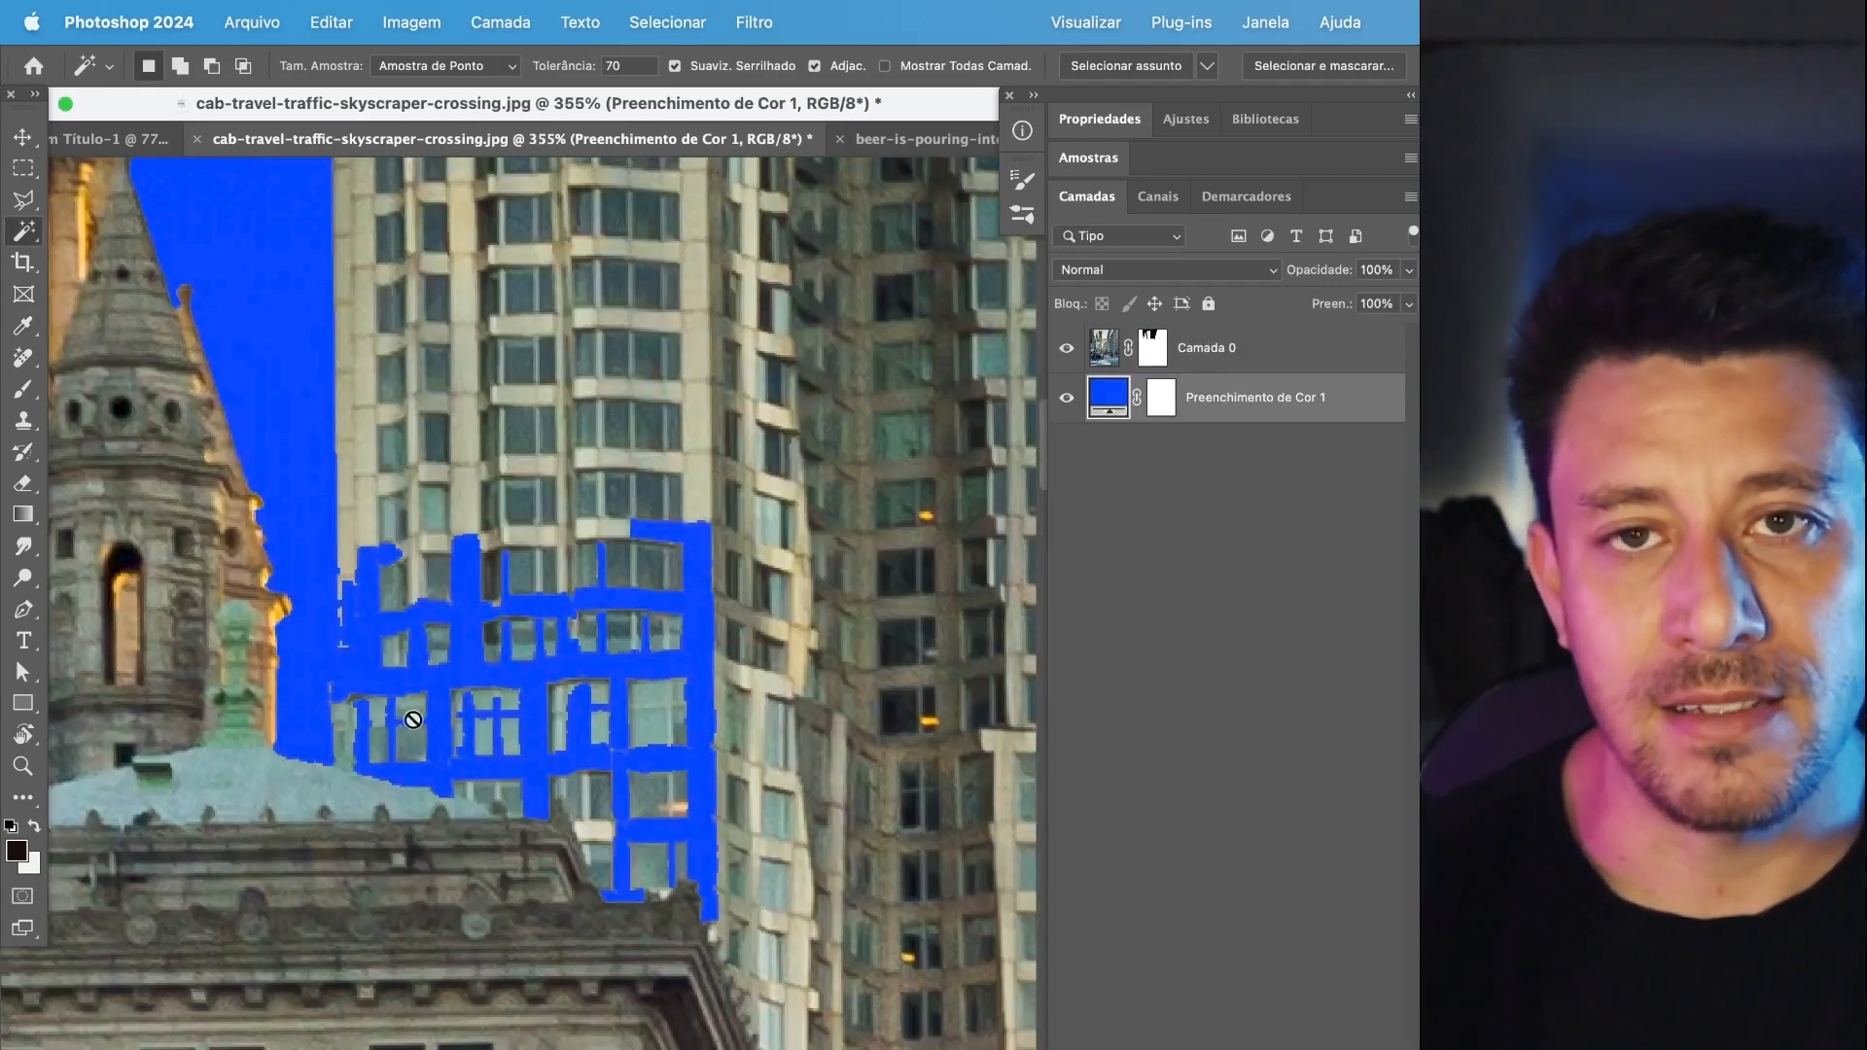
scroll(408, 648, "up", 2)
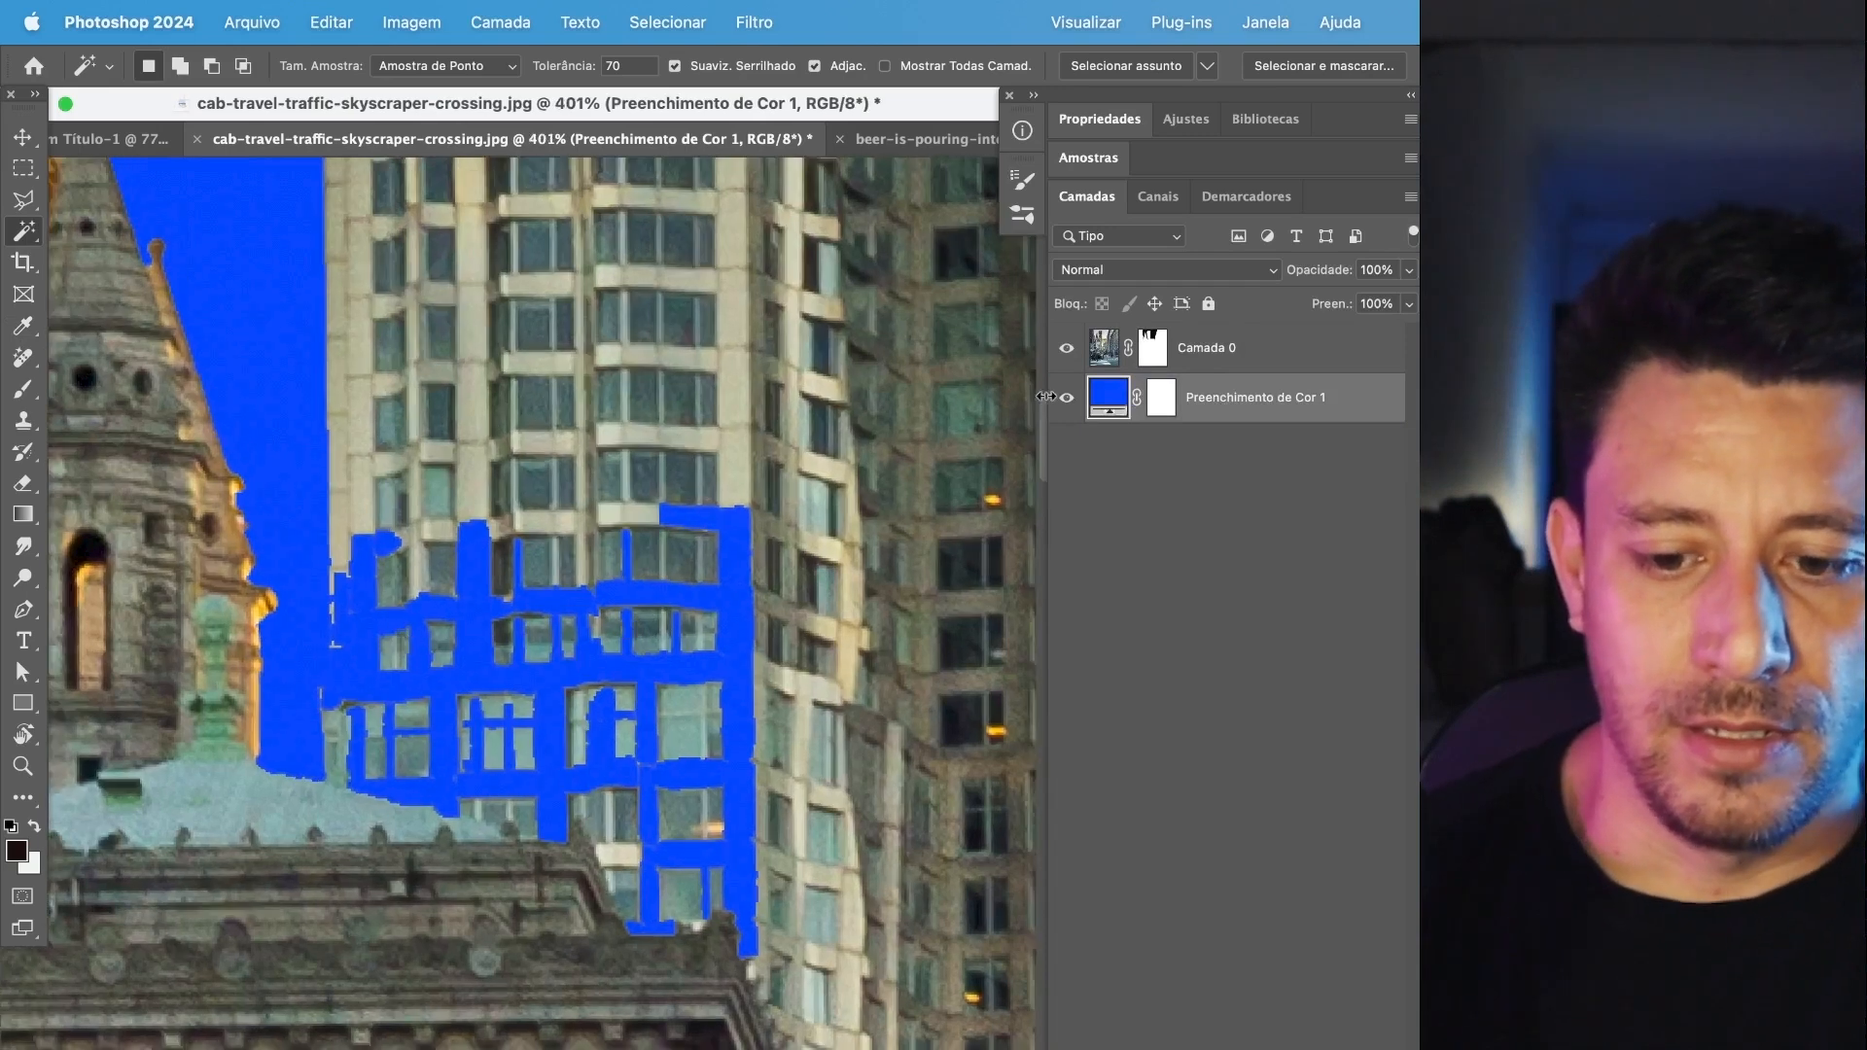
left_click(1154, 348)
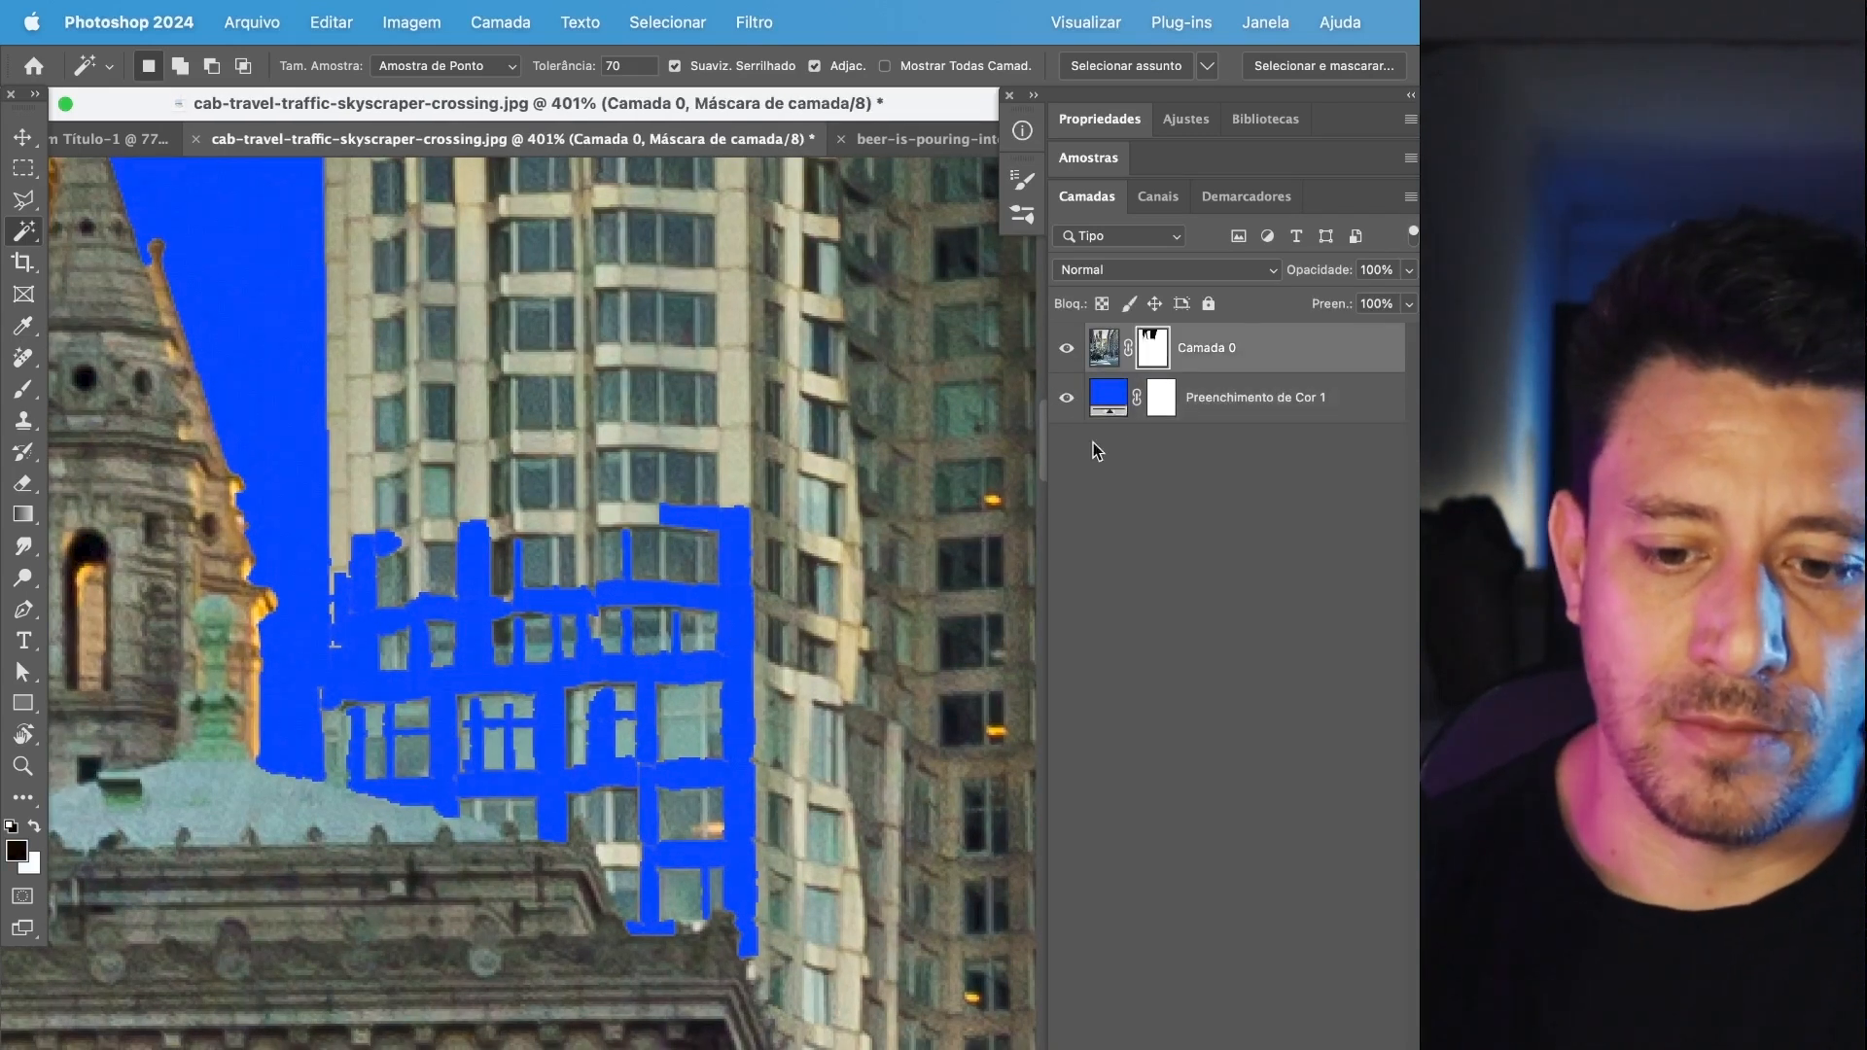
right_click(1156, 346)
left_click(1170, 356)
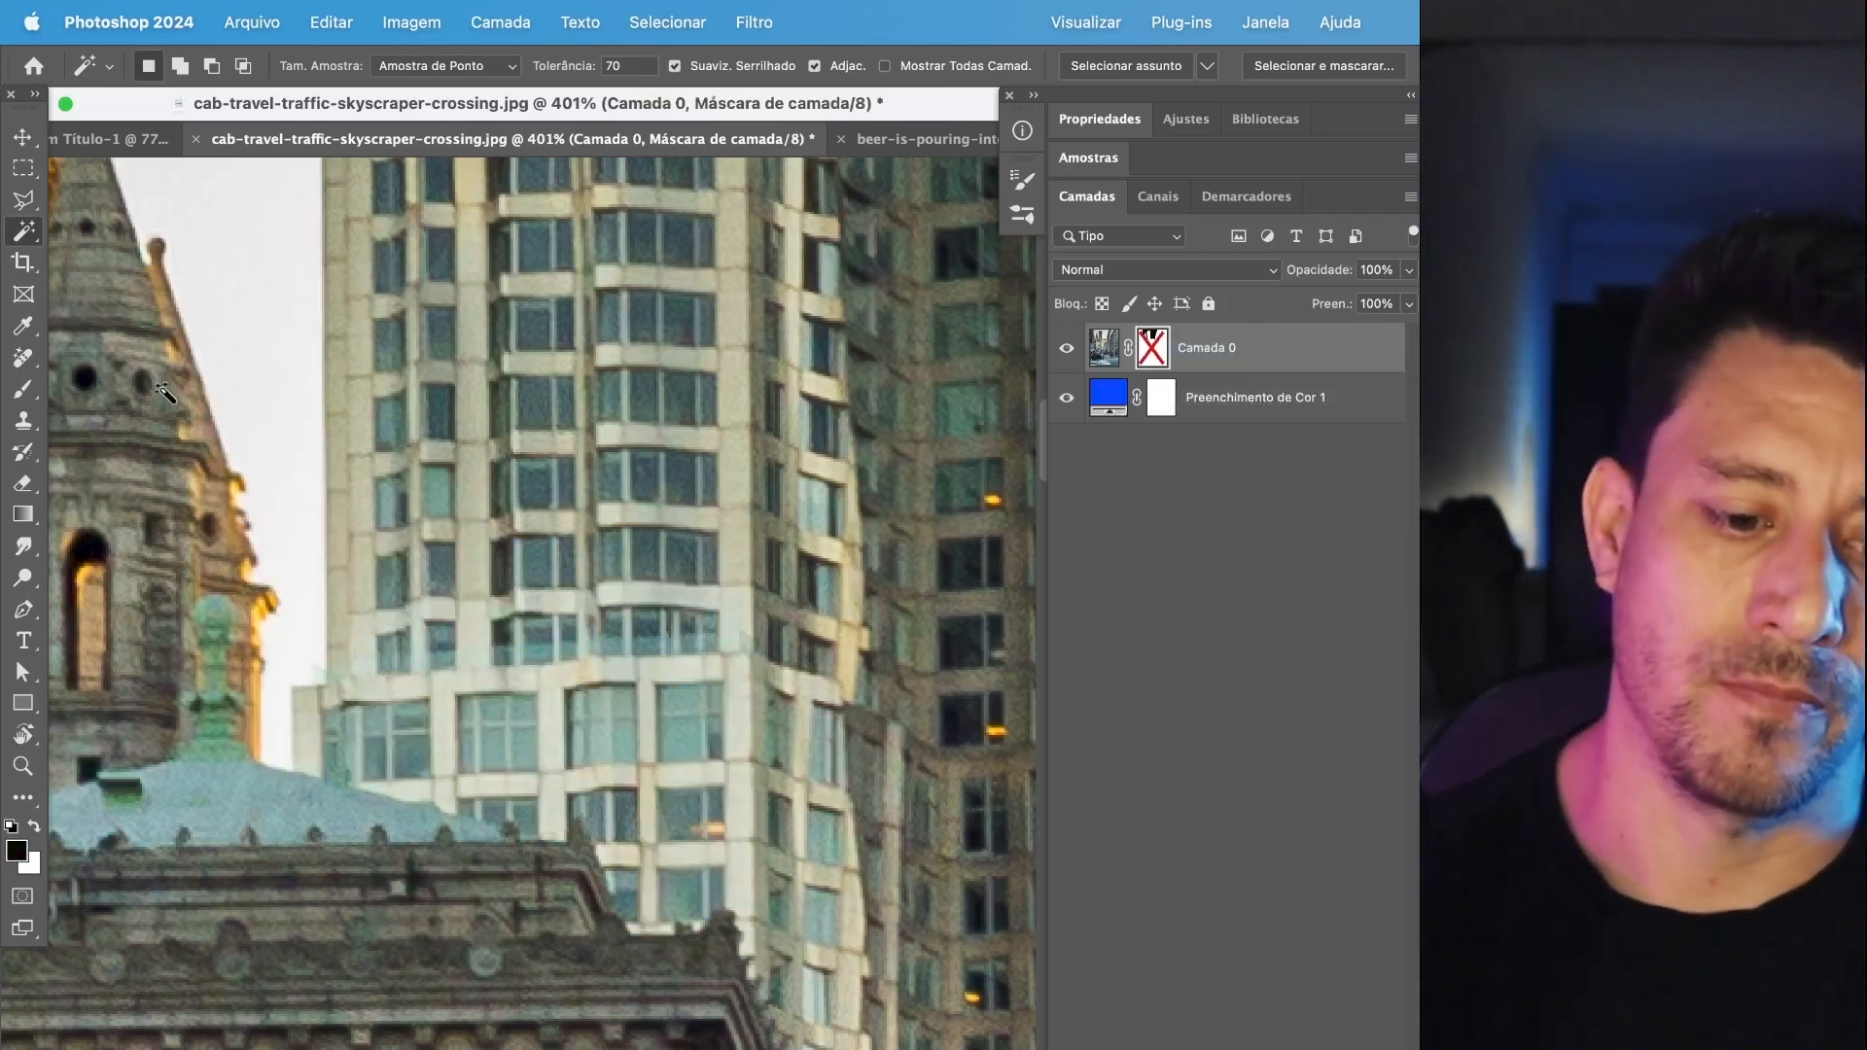
left_click(1167, 356, "shift")
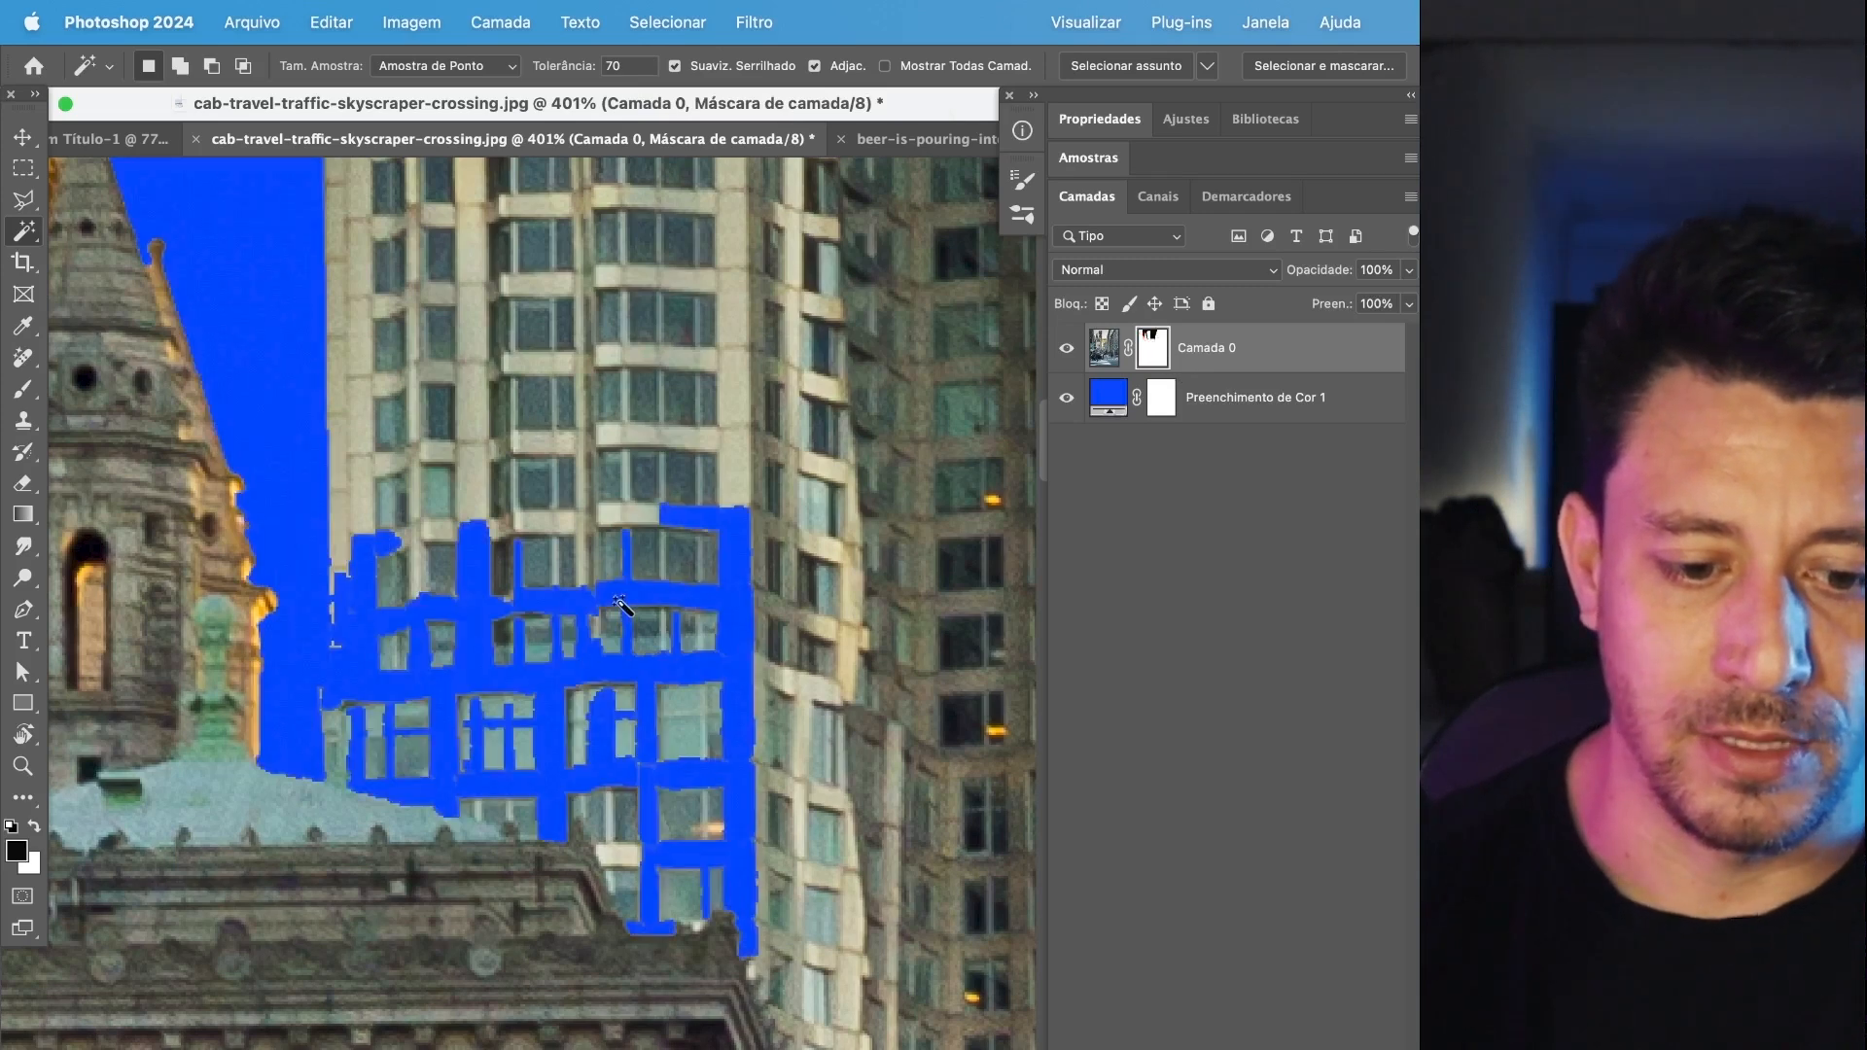
Set the Brush tool to a size of 48 px and a hardness of 72%.
key("b")
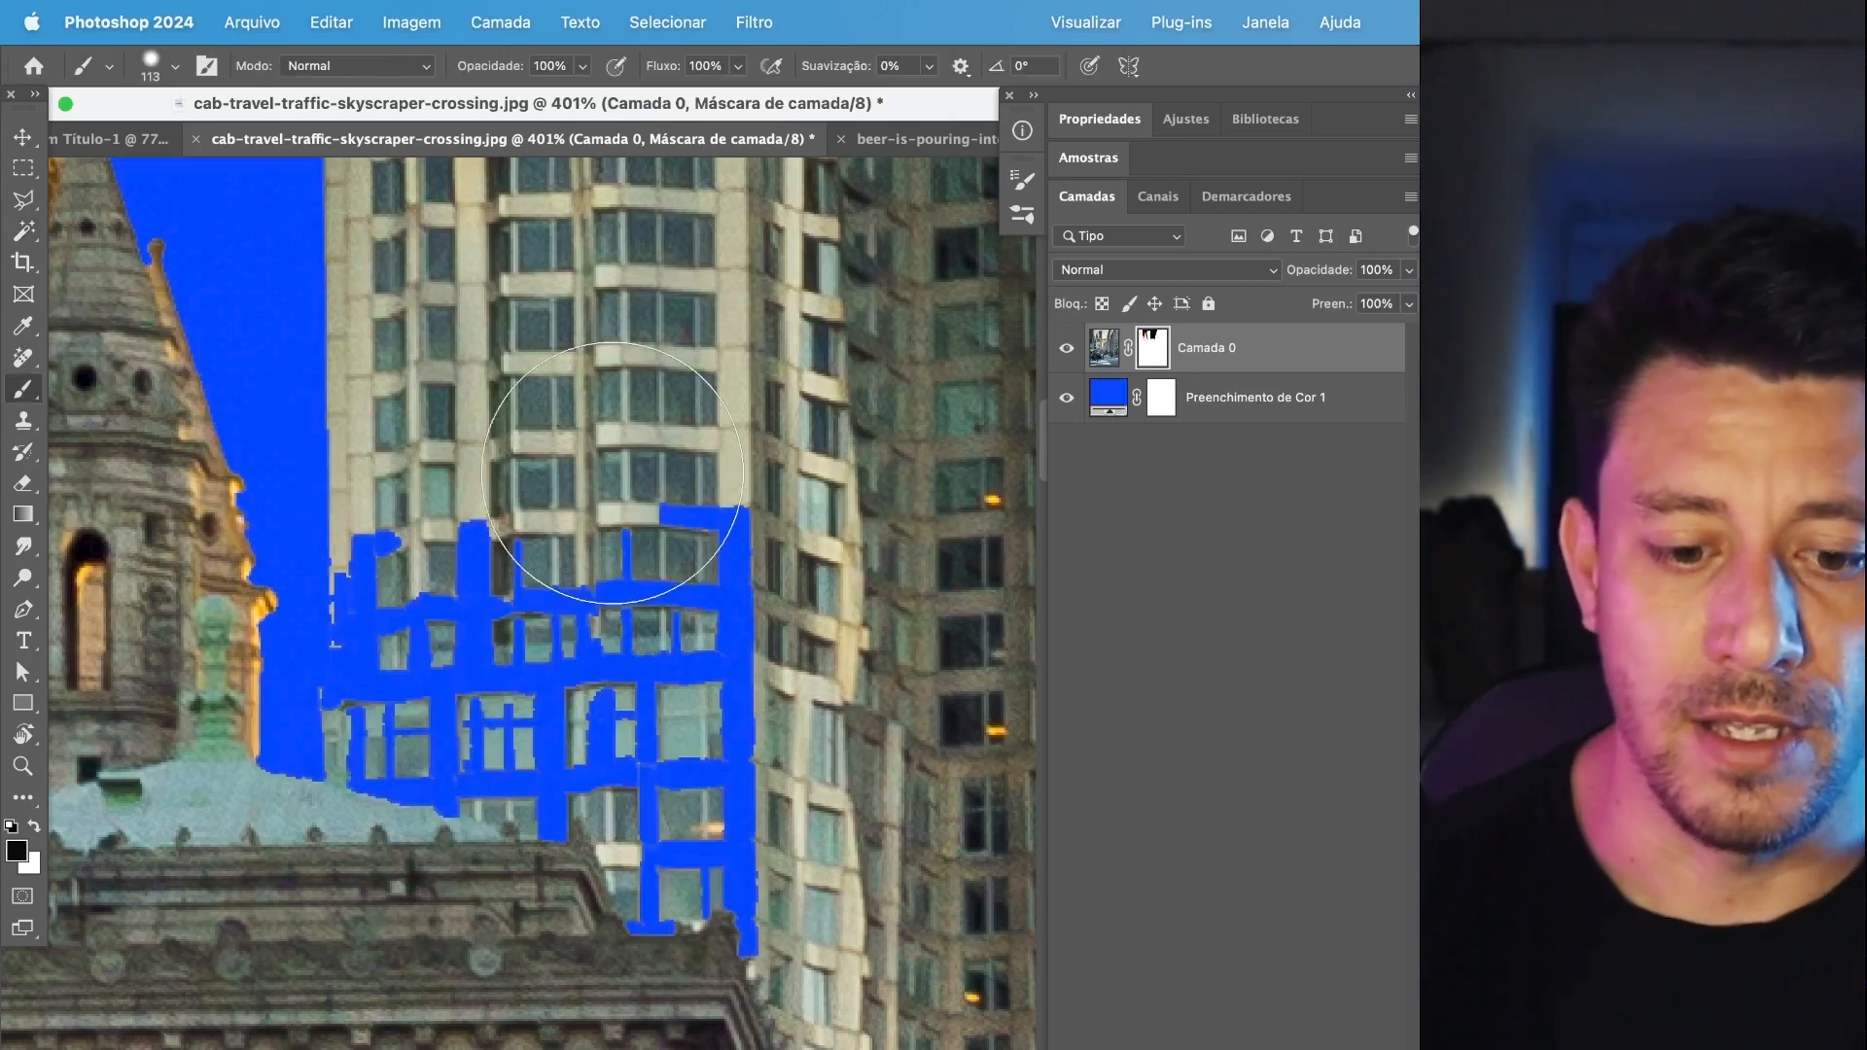
left_click(178, 66)
left_click_drag(232, 198, 259, 208)
left_click_drag(204, 142, 176, 142)
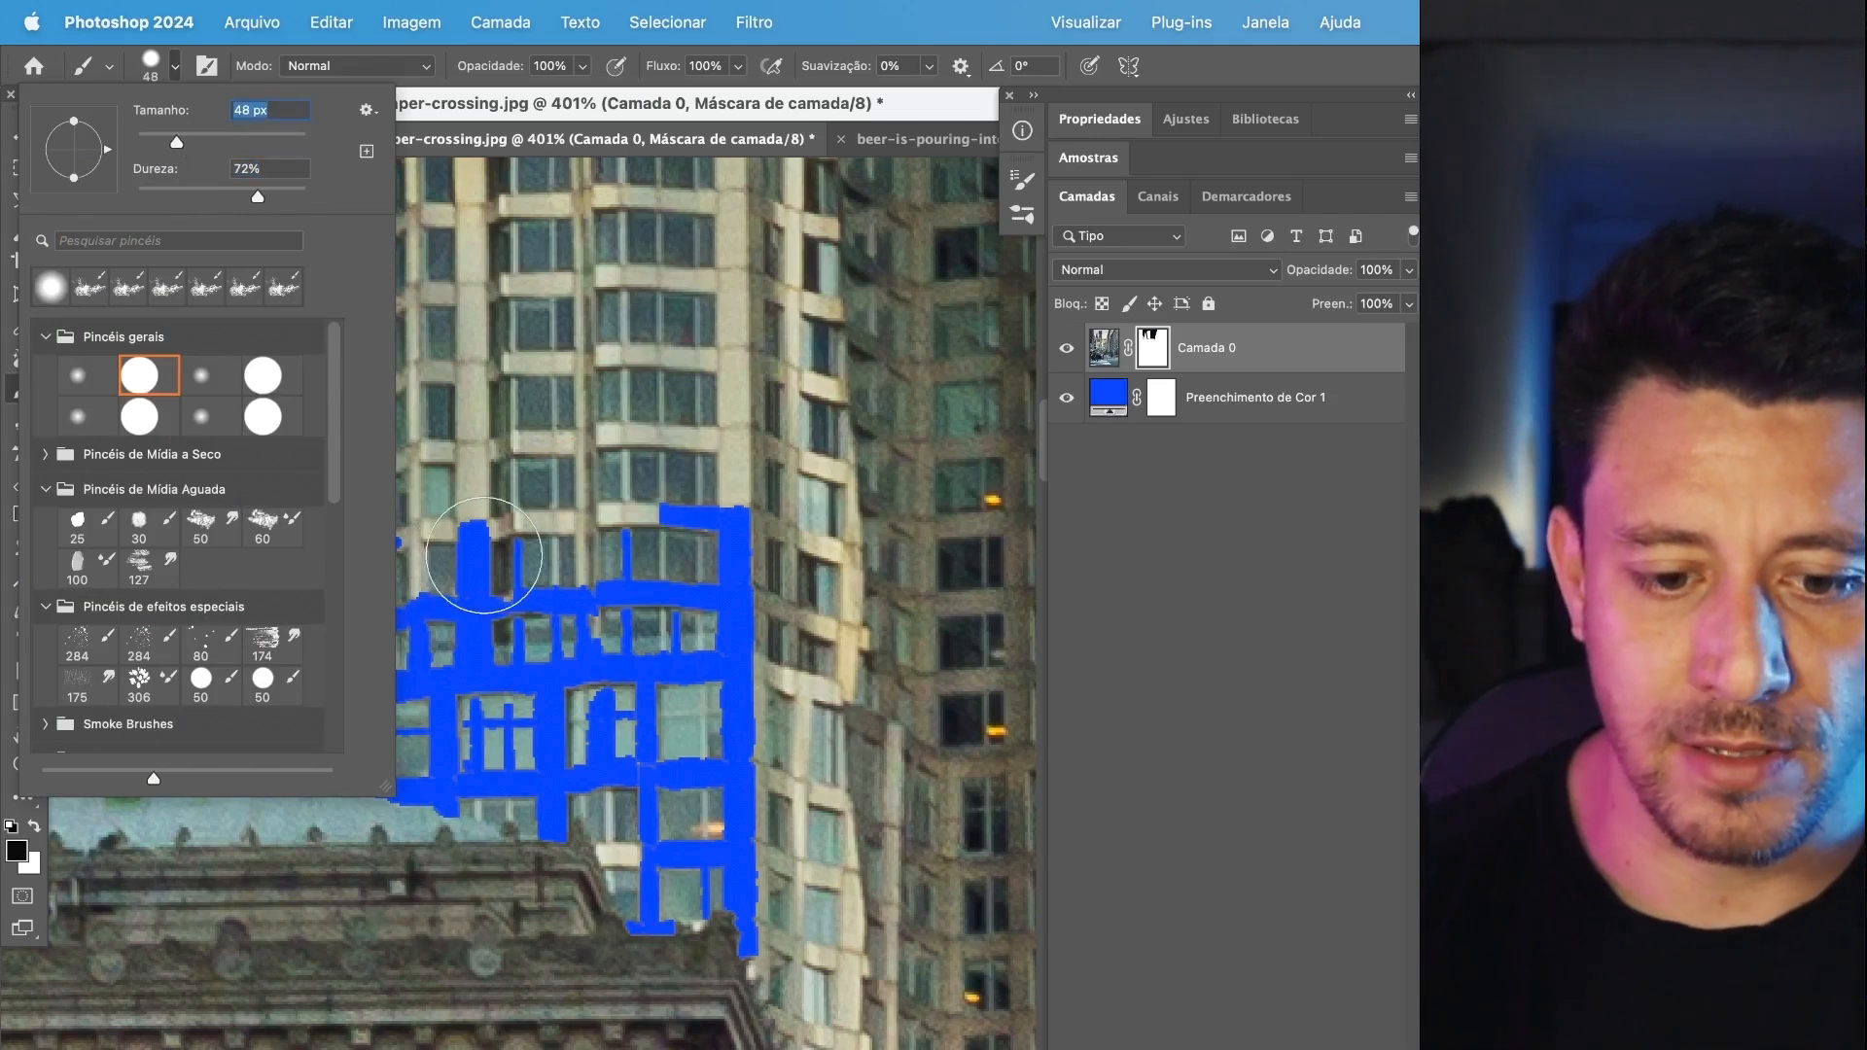
left_click(741, 117)
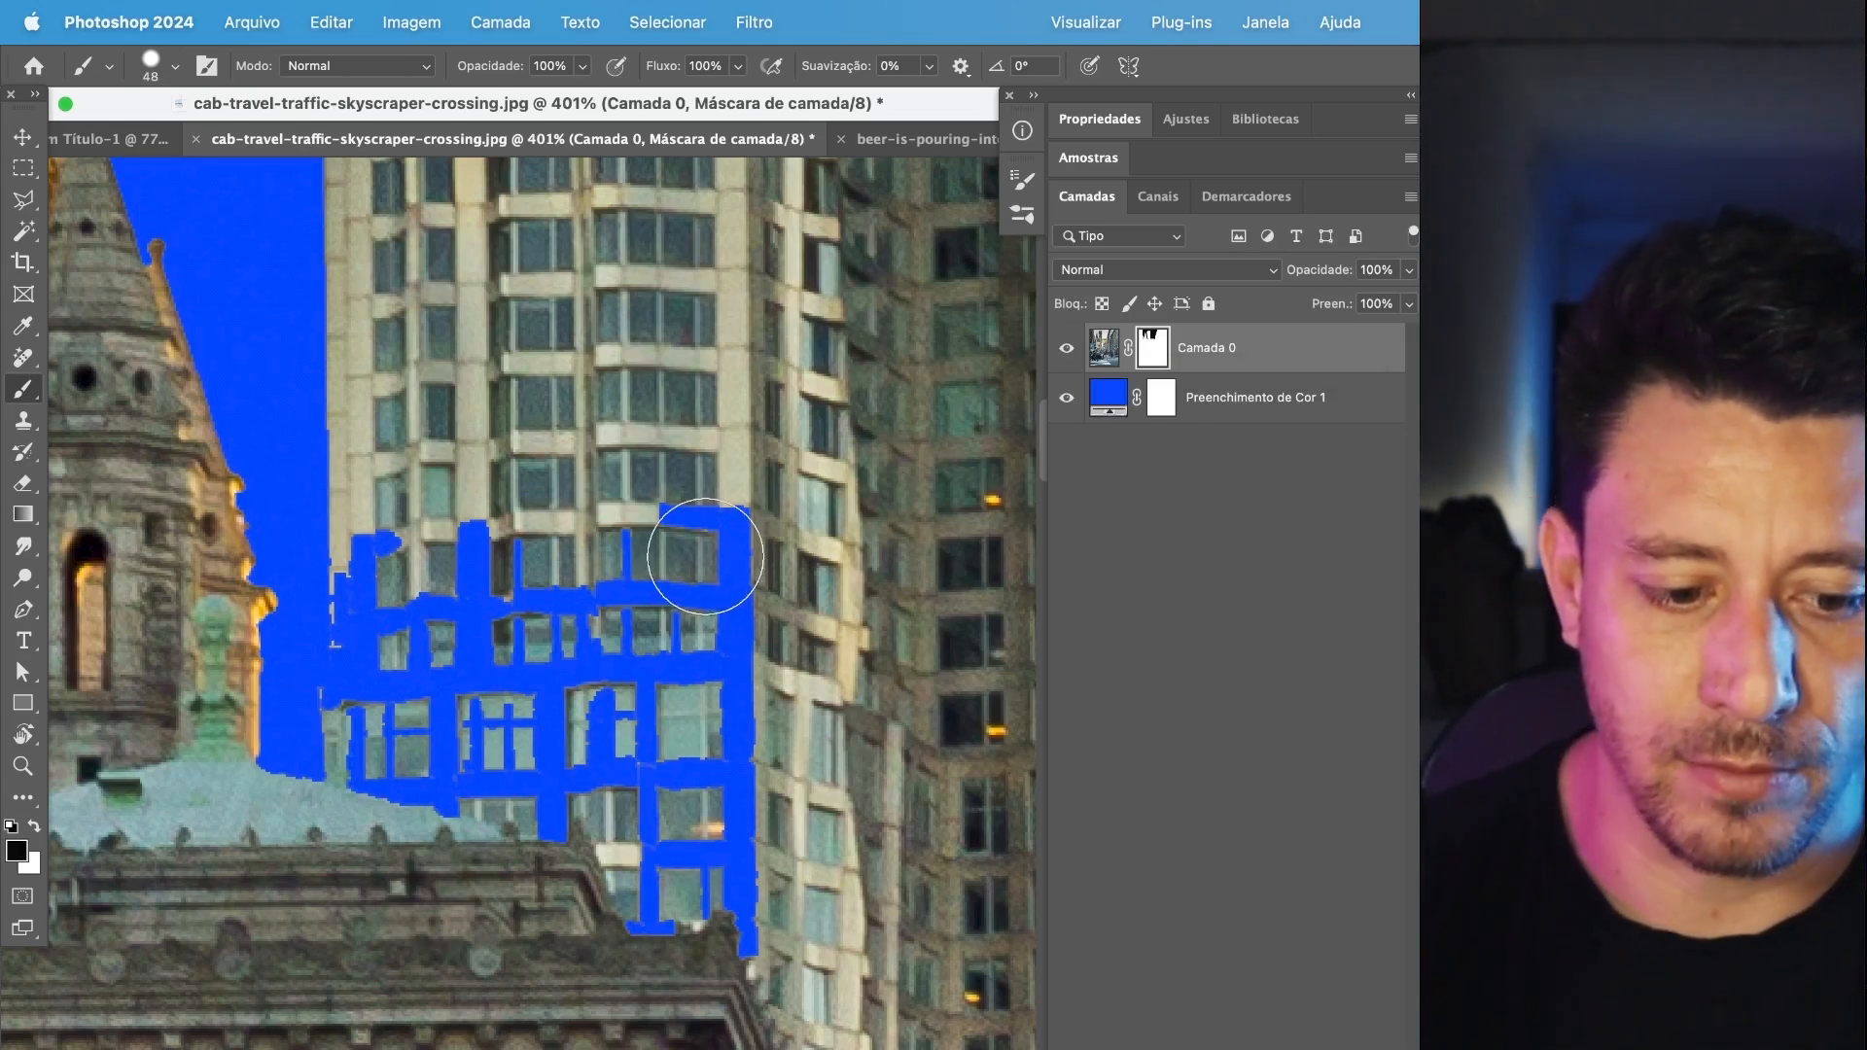
Paint white on the layer mask over the skyscraper's lower facade and its edge to restore the missing parts.
key("x")
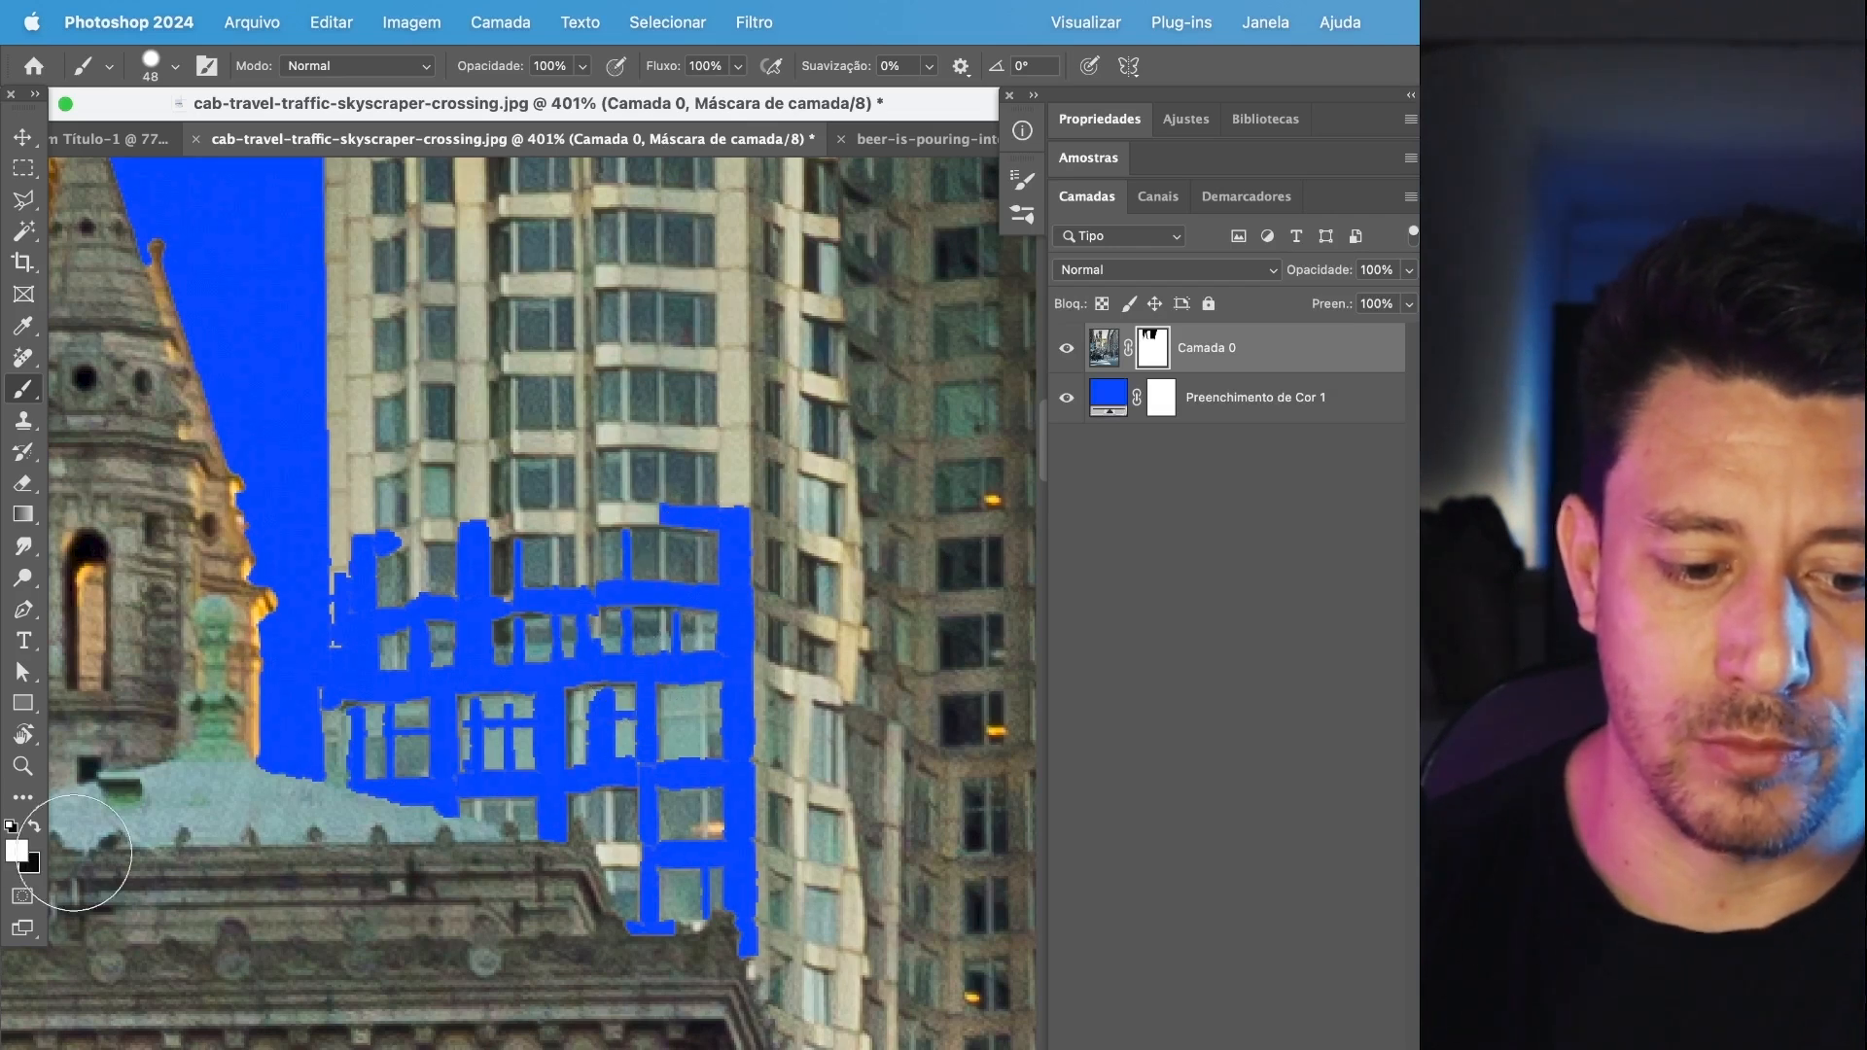
left_click_drag(747, 569, 739, 868)
mouse_move(706, 562)
left_mouse_down()
mouse_move(640, 480)
mouse_move(605, 931)
mouse_move(525, 574)
mouse_move(530, 492)
mouse_move(481, 763)
mouse_move(457, 491)
mouse_move(431, 828)
mouse_move(424, 513)
left_mouse_up()
scroll(382, 597, "up", 10)
left_click_drag(393, 600, 575, 516)
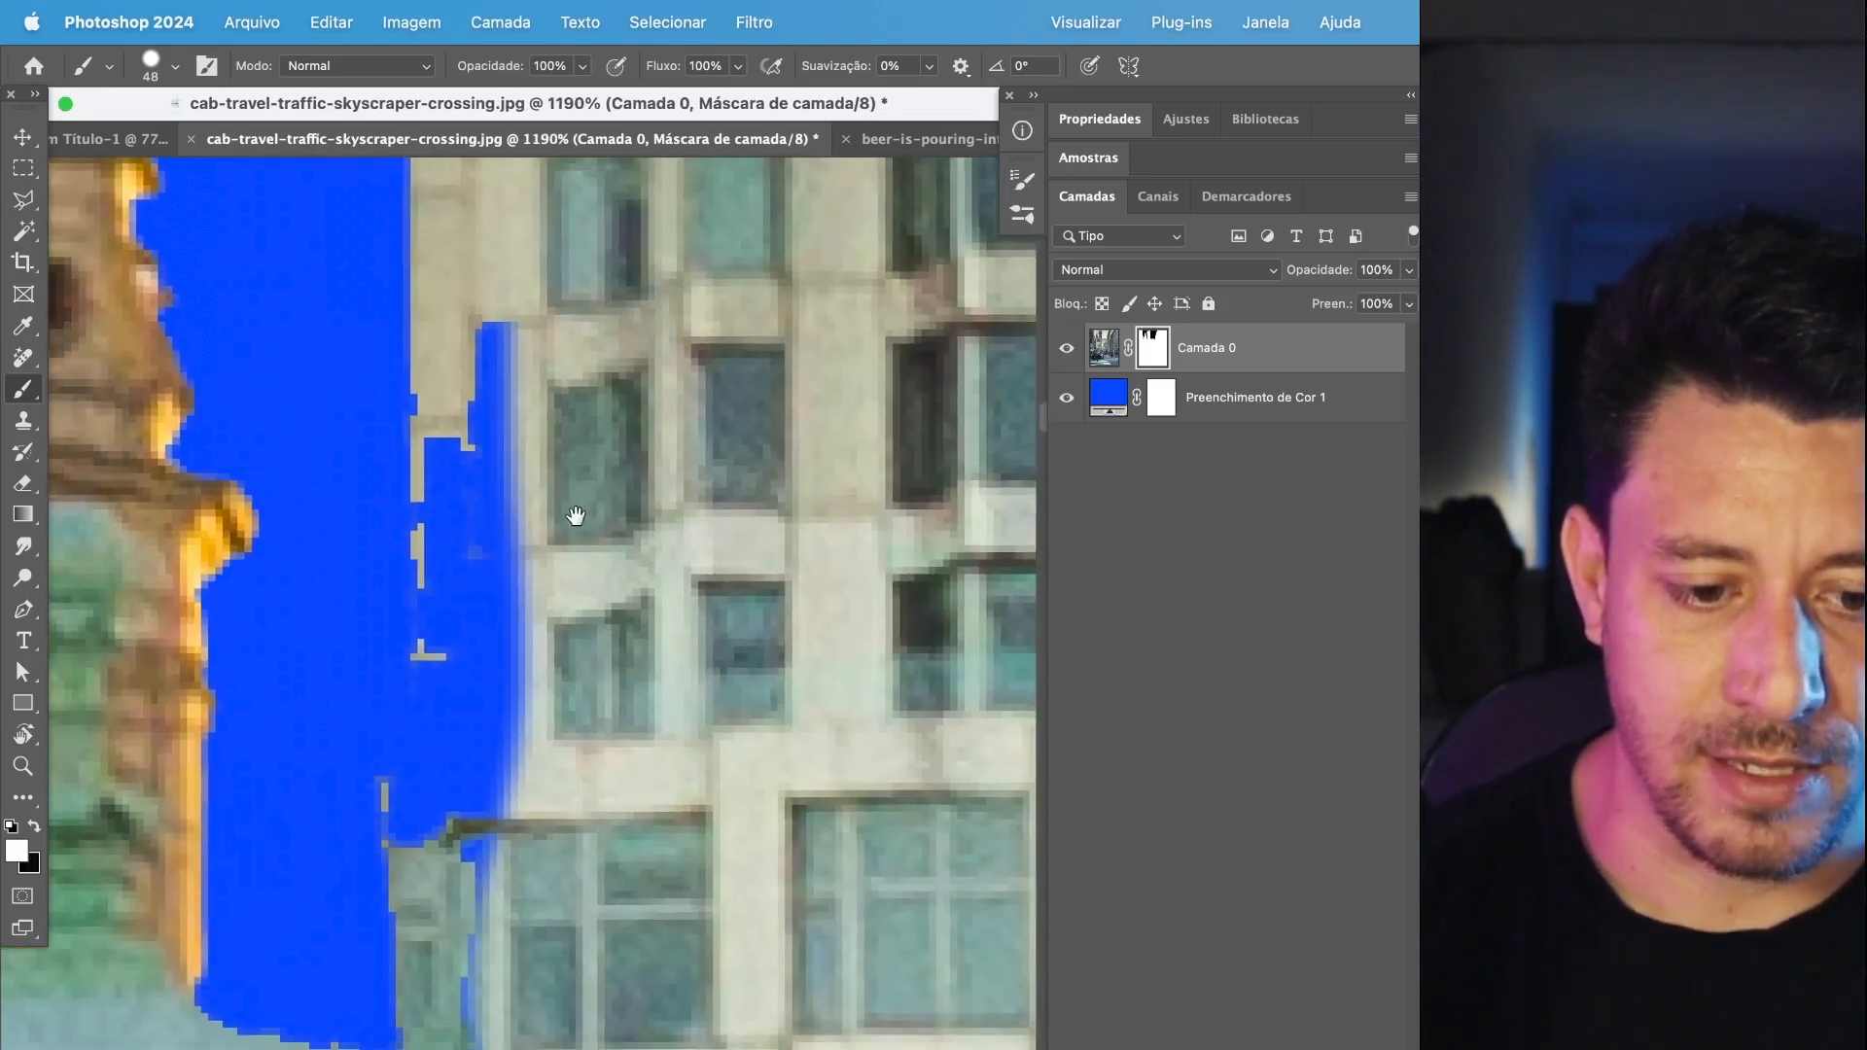
mouse_move(588, 373)
left_mouse_down()
mouse_move(605, 454)
mouse_move(620, 941)
mouse_move(587, 922)
mouse_move(516, 676)
mouse_move(522, 862)
mouse_move(565, 743)
mouse_move(584, 404)
mouse_move(463, 913)
mouse_move(516, 372)
mouse_move(583, 813)
left_mouse_up()
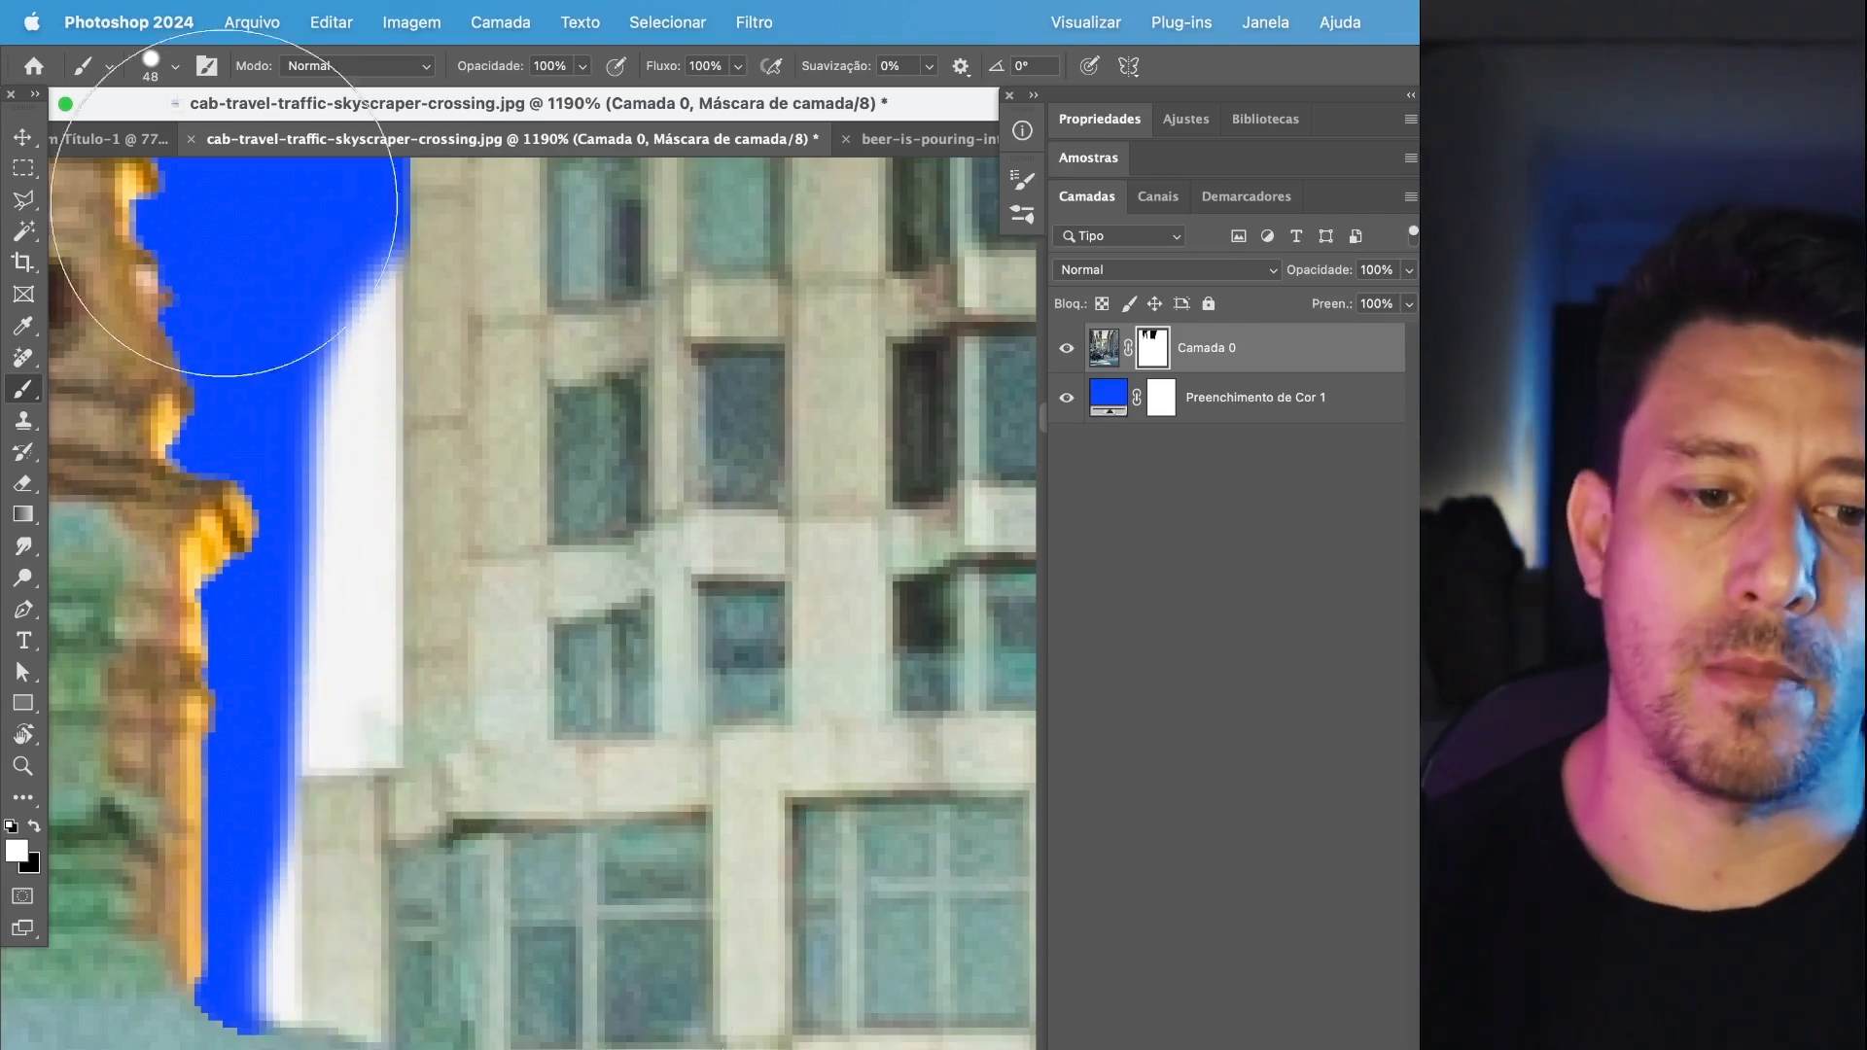
Reduce the brush to 10 px and paint black on the mask in straight strokes along the skyscraper's edge, hiding the exposed sky strip.
left_click(174, 67)
left_click_drag(174, 134, 151, 134)
left_click(492, 119)
key("x")
left_click(172, 68)
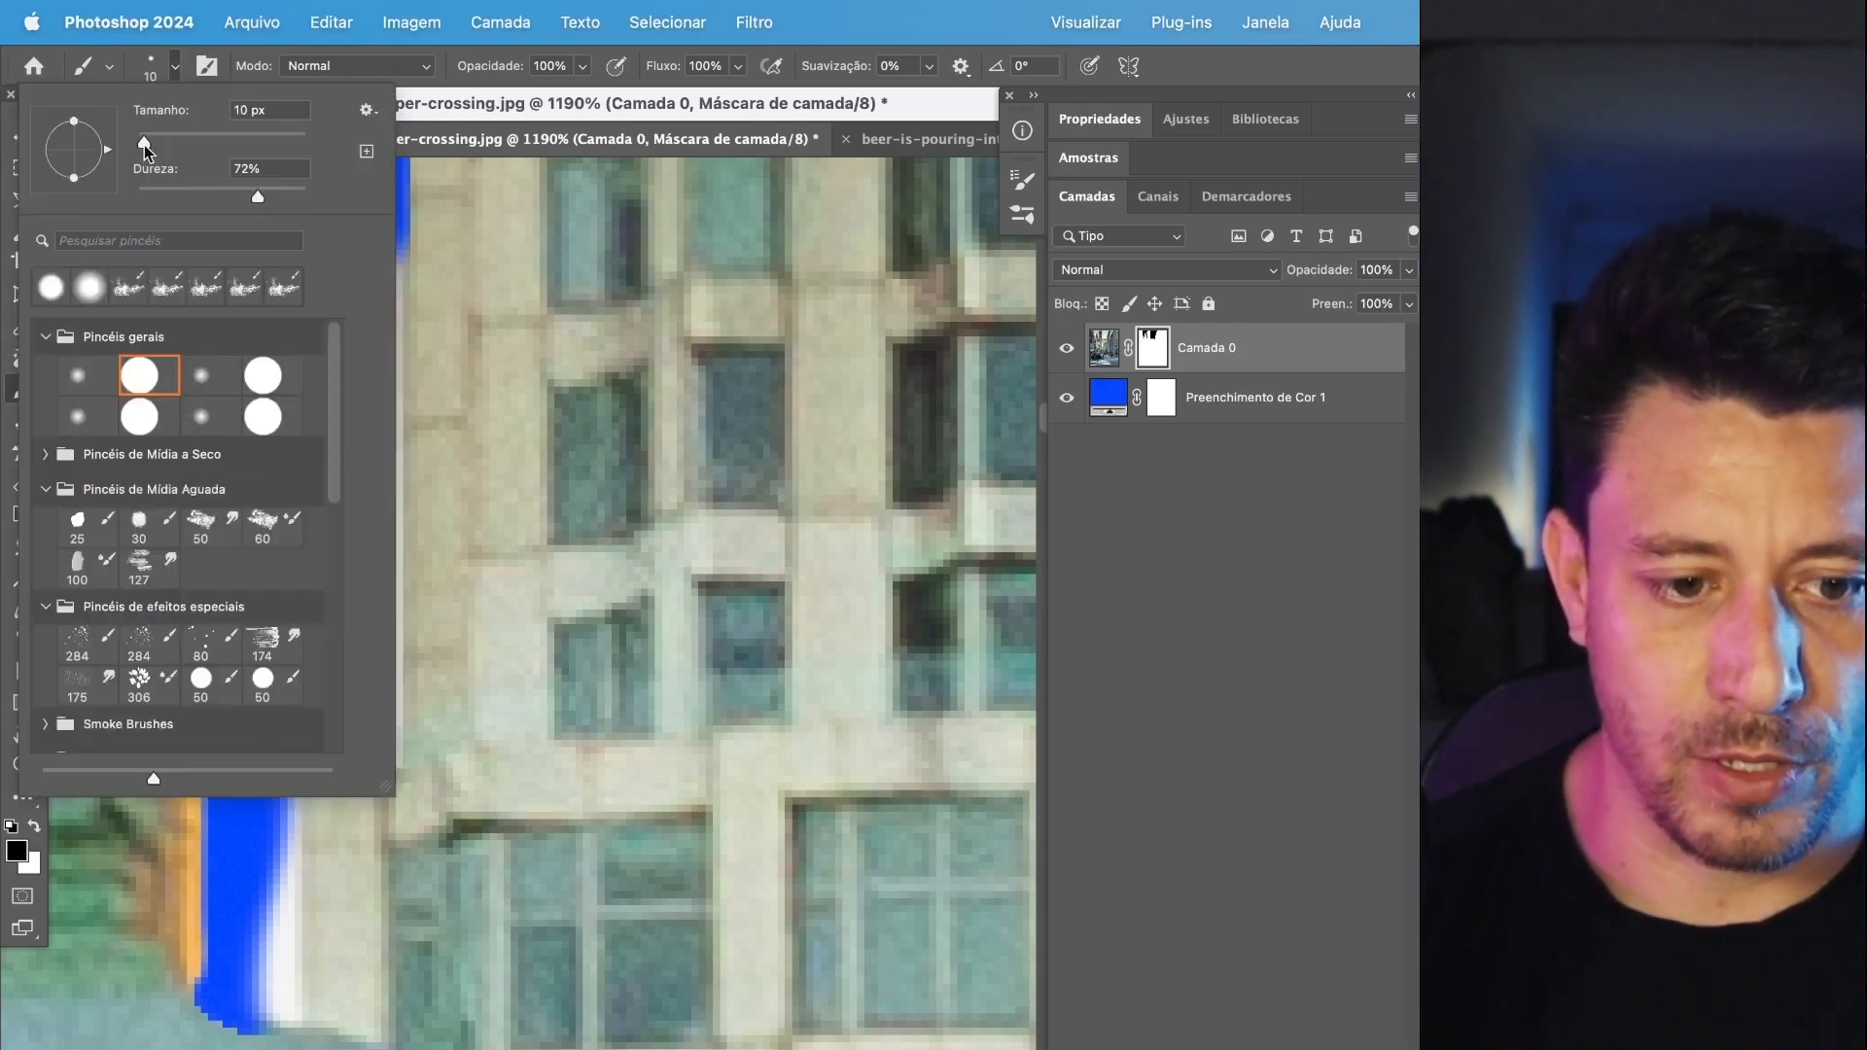
left_click(550, 136)
mouse_move(363, 247)
left_mouse_down()
mouse_move(366, 725)
mouse_move(334, 732)
mouse_move(317, 442)
mouse_move(370, 642)
mouse_move(363, 721)
mouse_move(250, 767)
mouse_move(234, 966)
mouse_move(275, 992)
mouse_move(272, 819)
mouse_move(229, 1017)
mouse_move(186, 1018)
mouse_move(237, 979)
mouse_move(275, 983)
mouse_move(212, 992)
mouse_move(319, 1049)
left_mouse_up()
key("x")
key("x")
key("x")
Set the brush size to 5 px for masking the narrow sky gaps between the stone tower's columns.
scroll(512, 877, "down", 10)
scroll(511, 876, "down", 2)
left_click_drag(553, 842, 835, 912)
left_click_drag(482, 346, 698, 784)
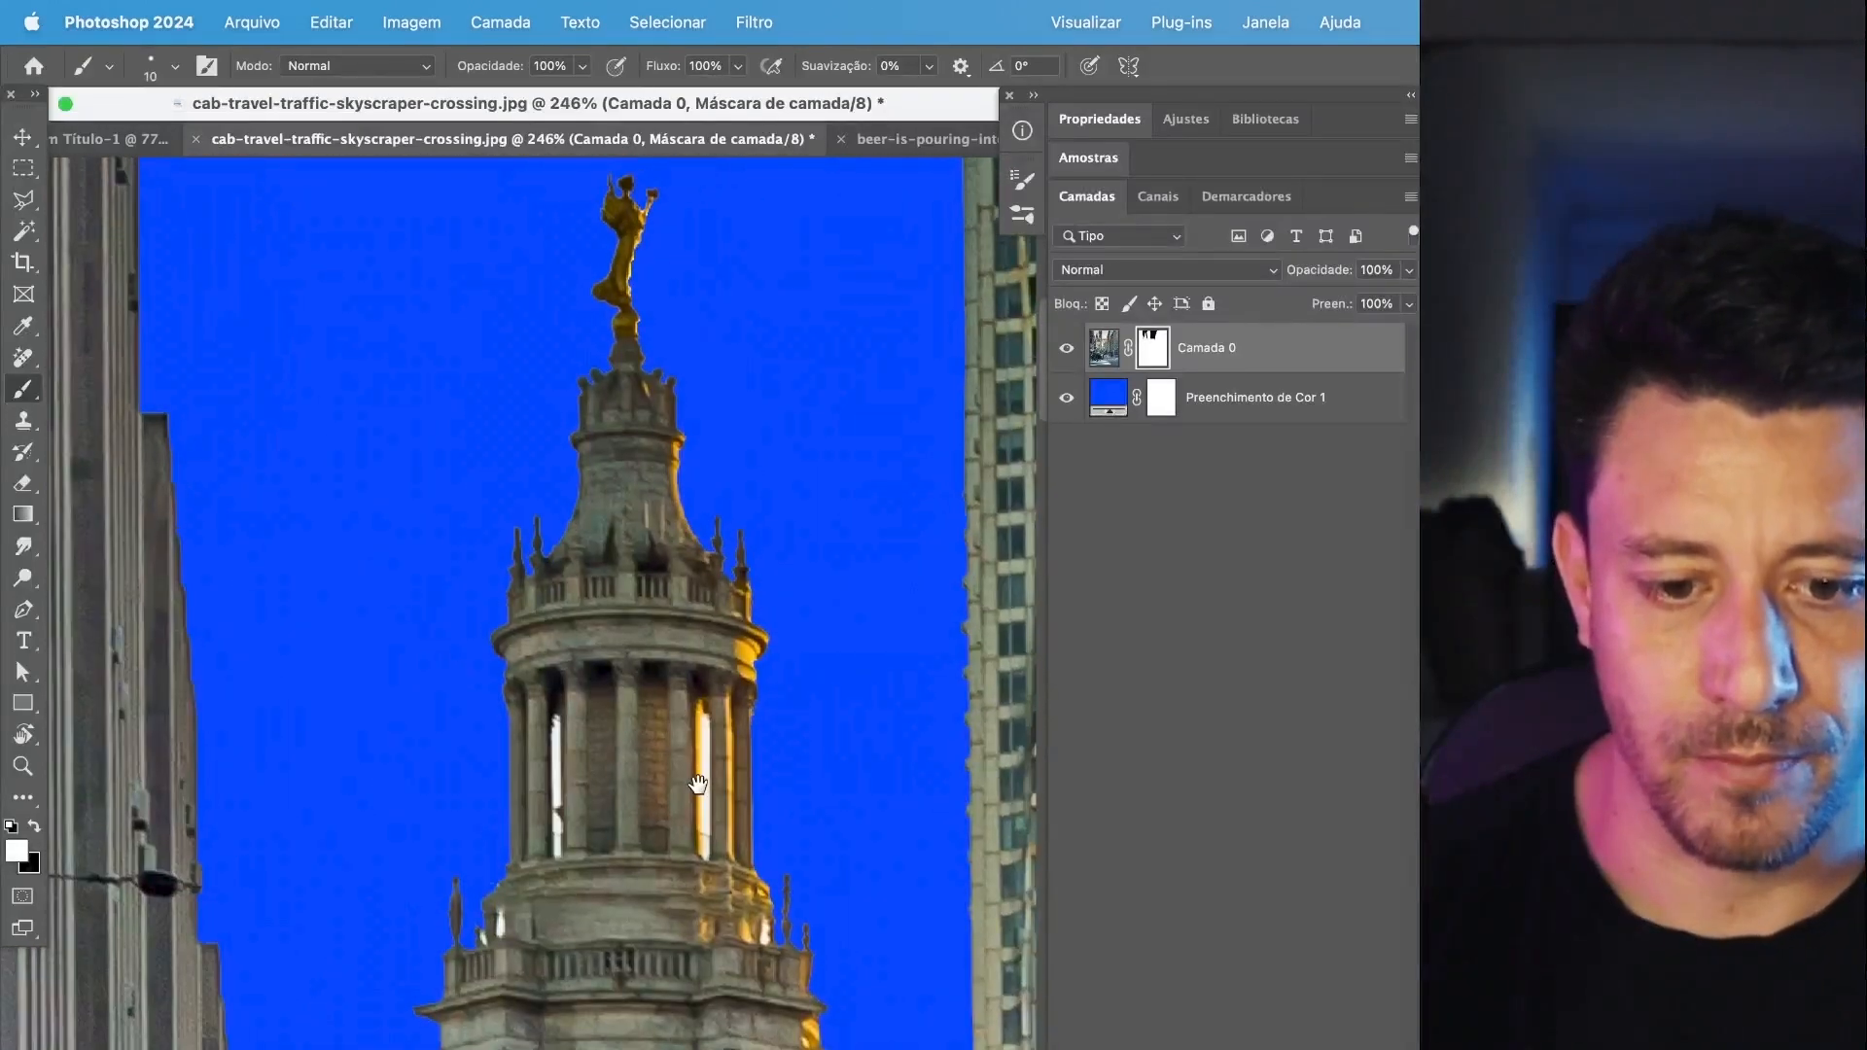
scroll(698, 784, "up", 10)
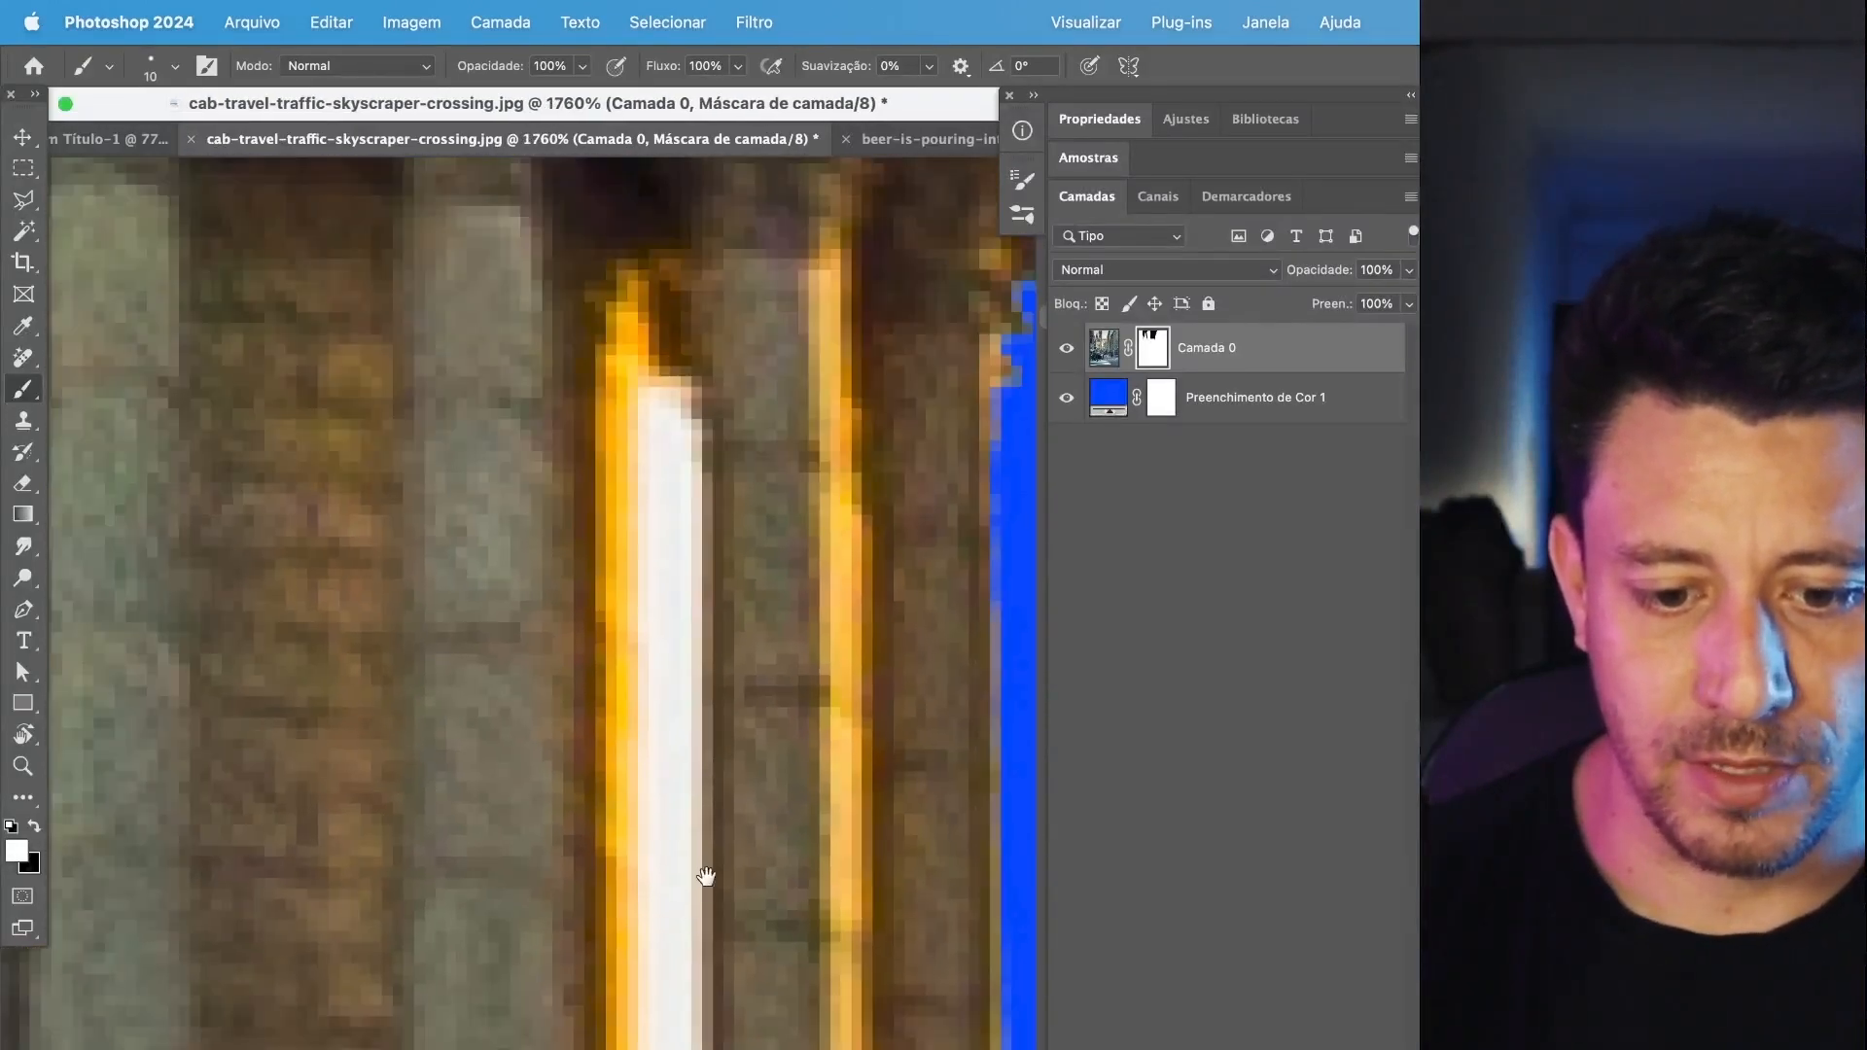
scroll(702, 650, "down", 4)
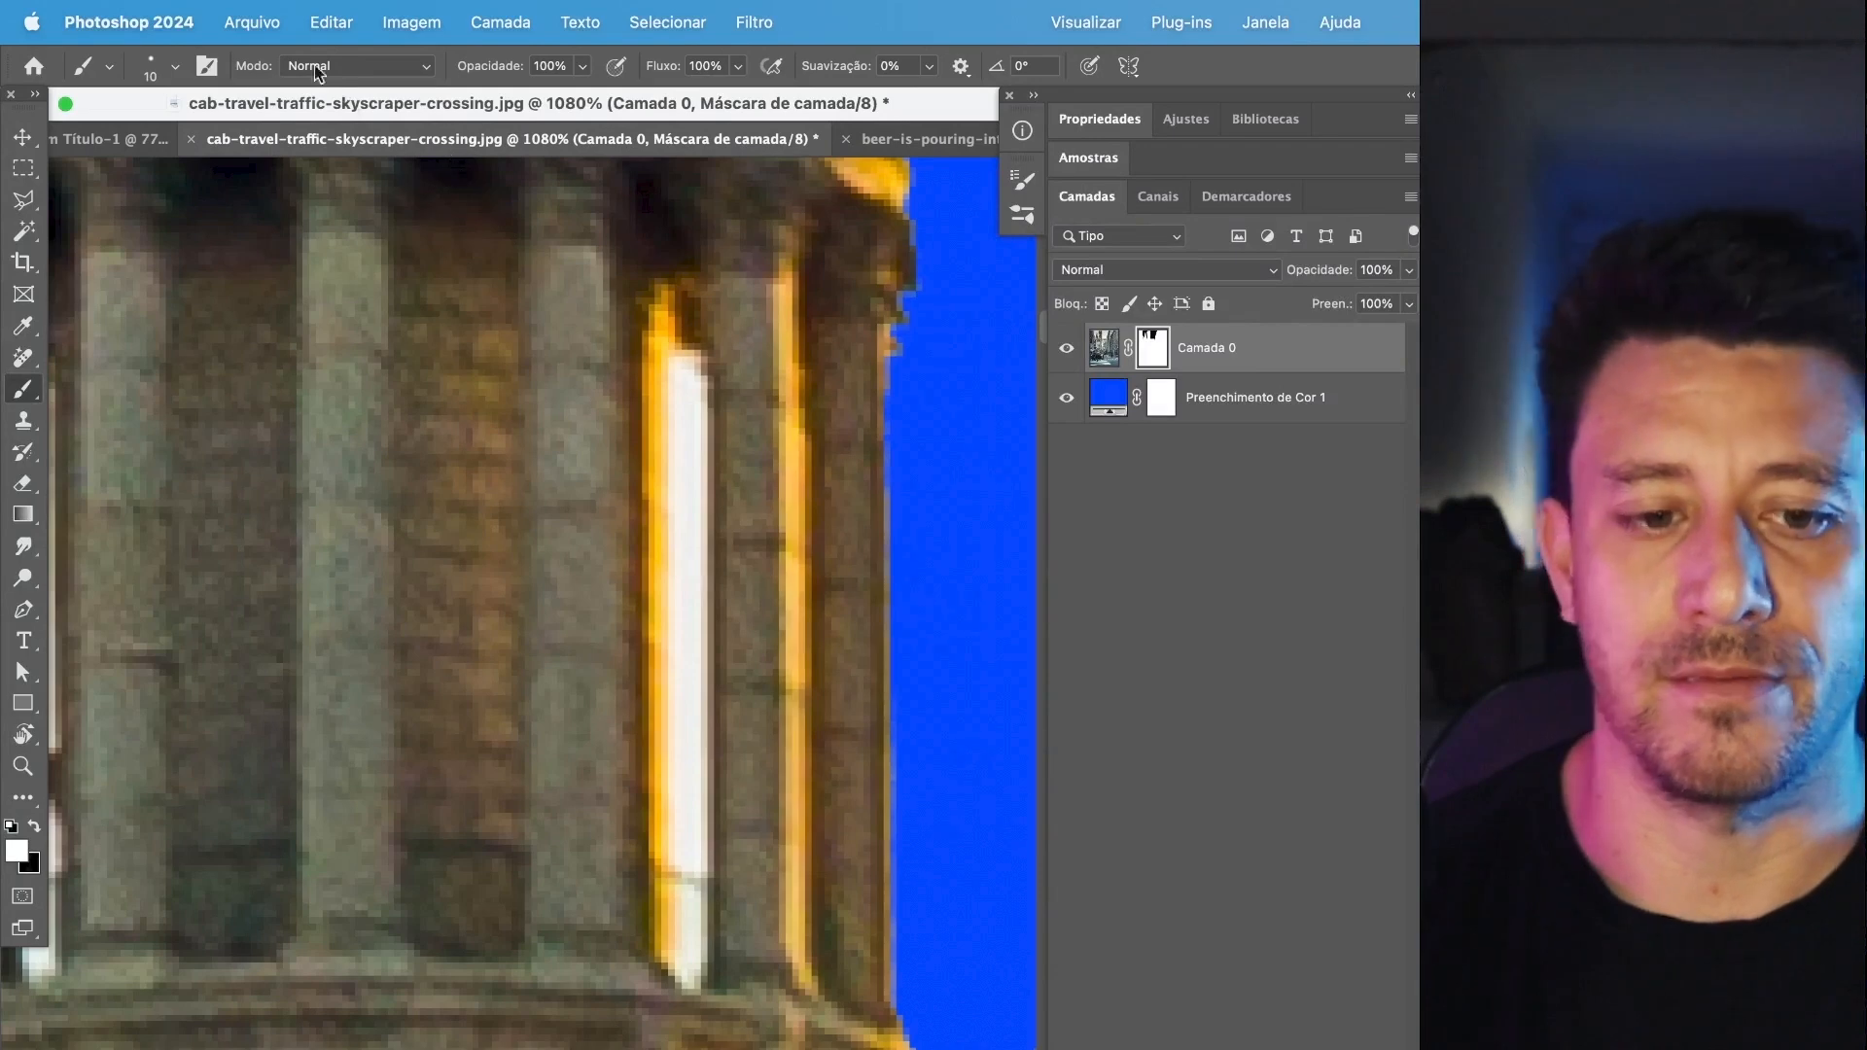
left_click(150, 68)
left_click(287, 110)
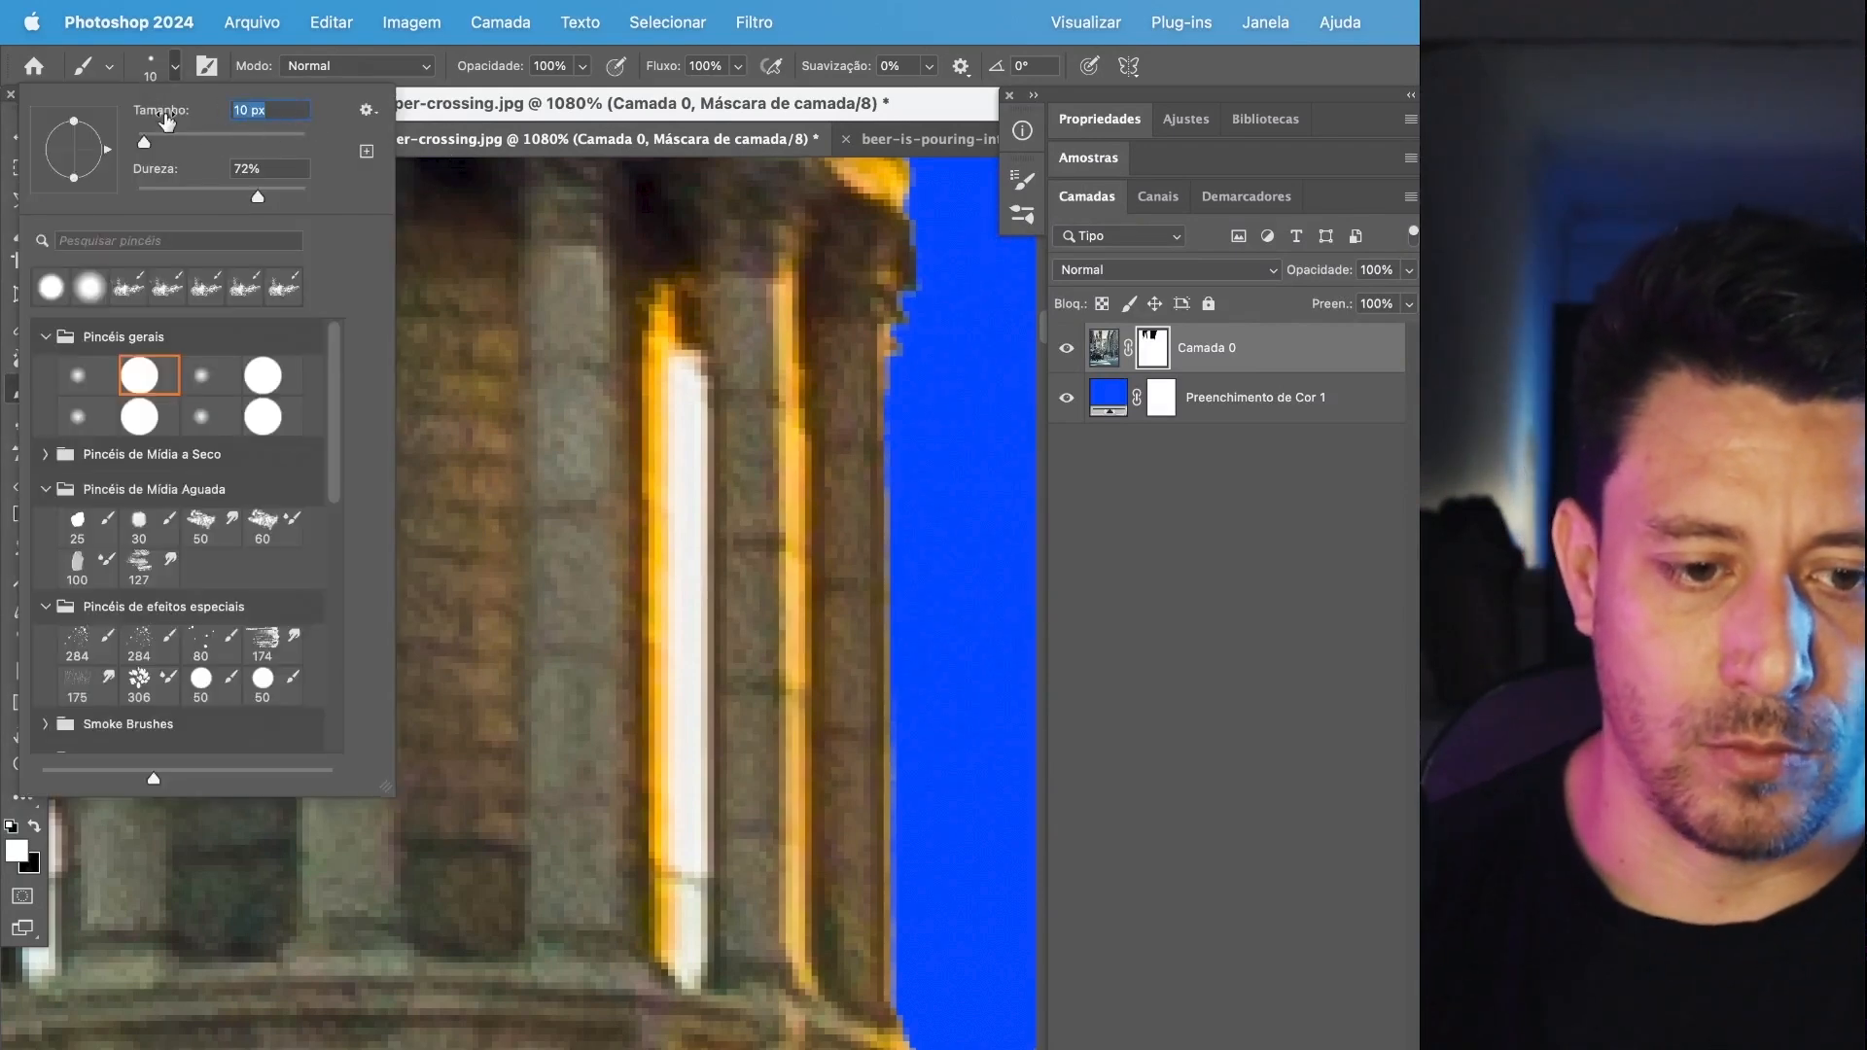
type("5")
key("Return")
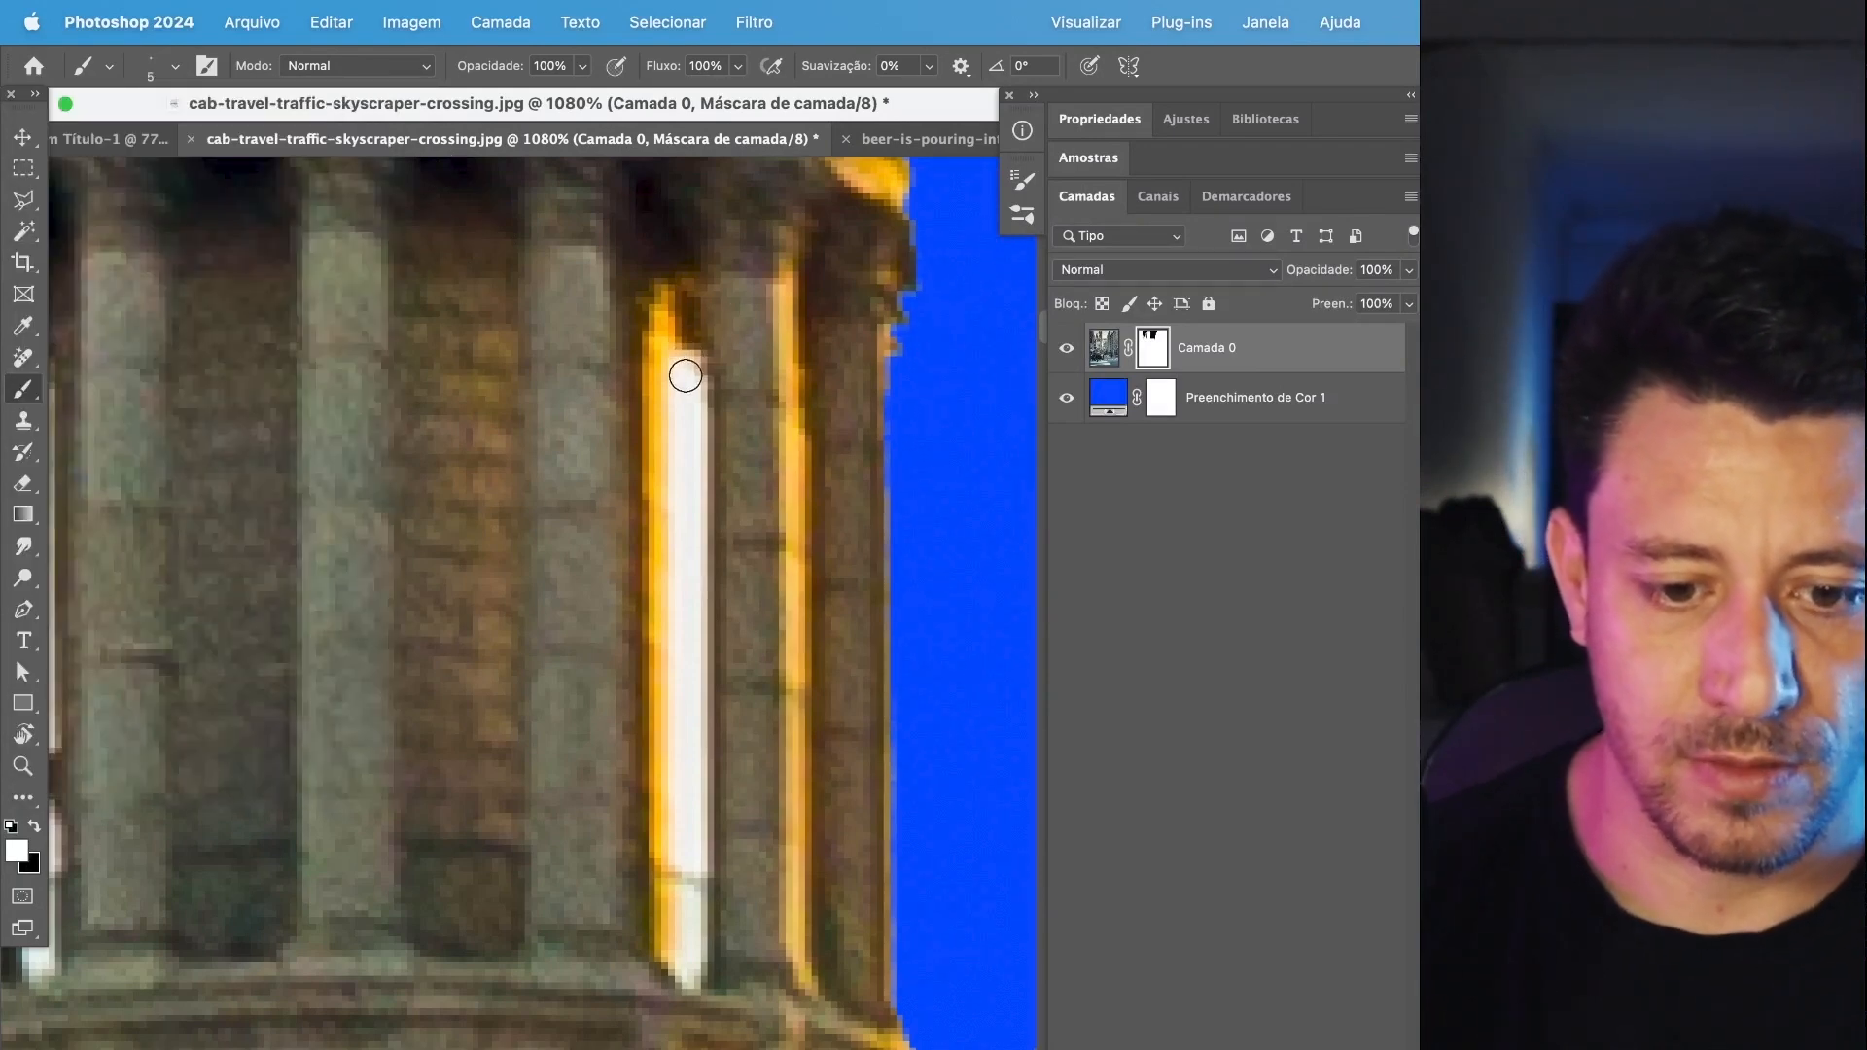
Paint black on the mask in straight strokes down the sky gap beside the tower's sunlit column, redoing the first stroke.
left_click_drag(683, 375, 678, 956)
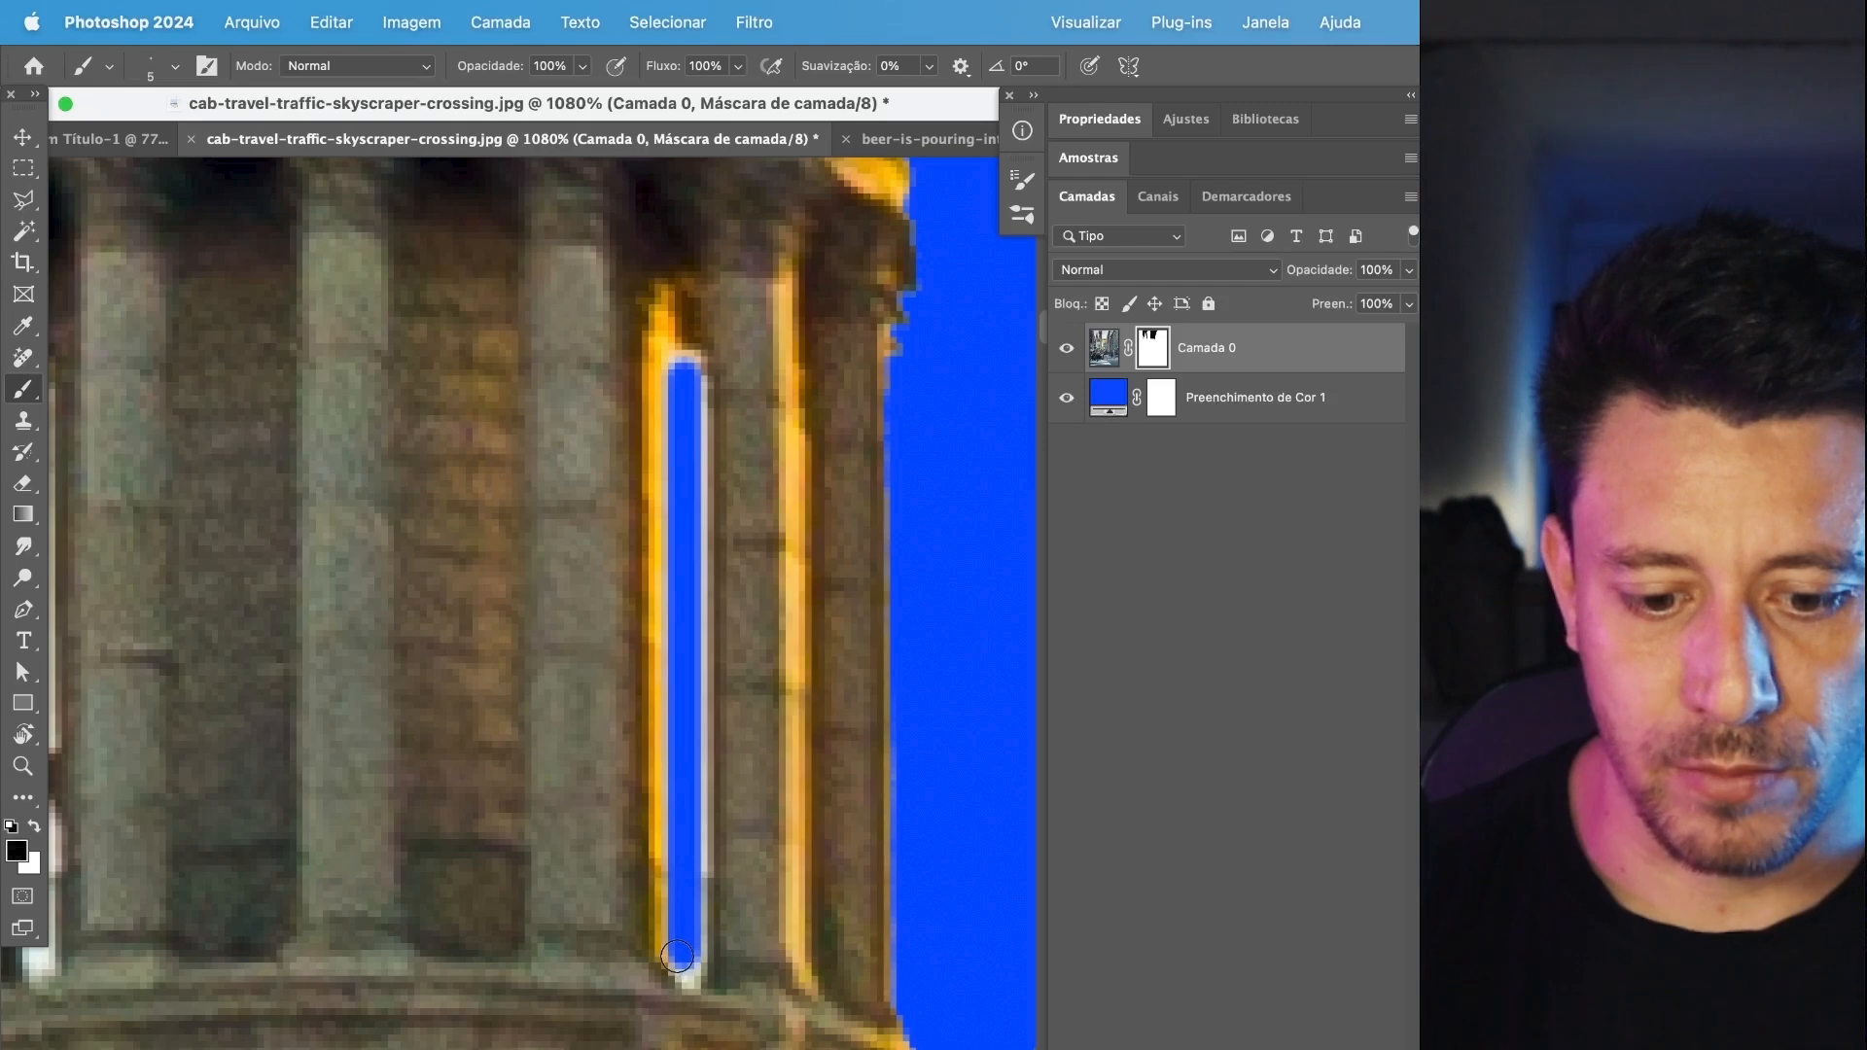
key("super+z")
left_click(692, 388)
left_click_drag(691, 388, 678, 961)
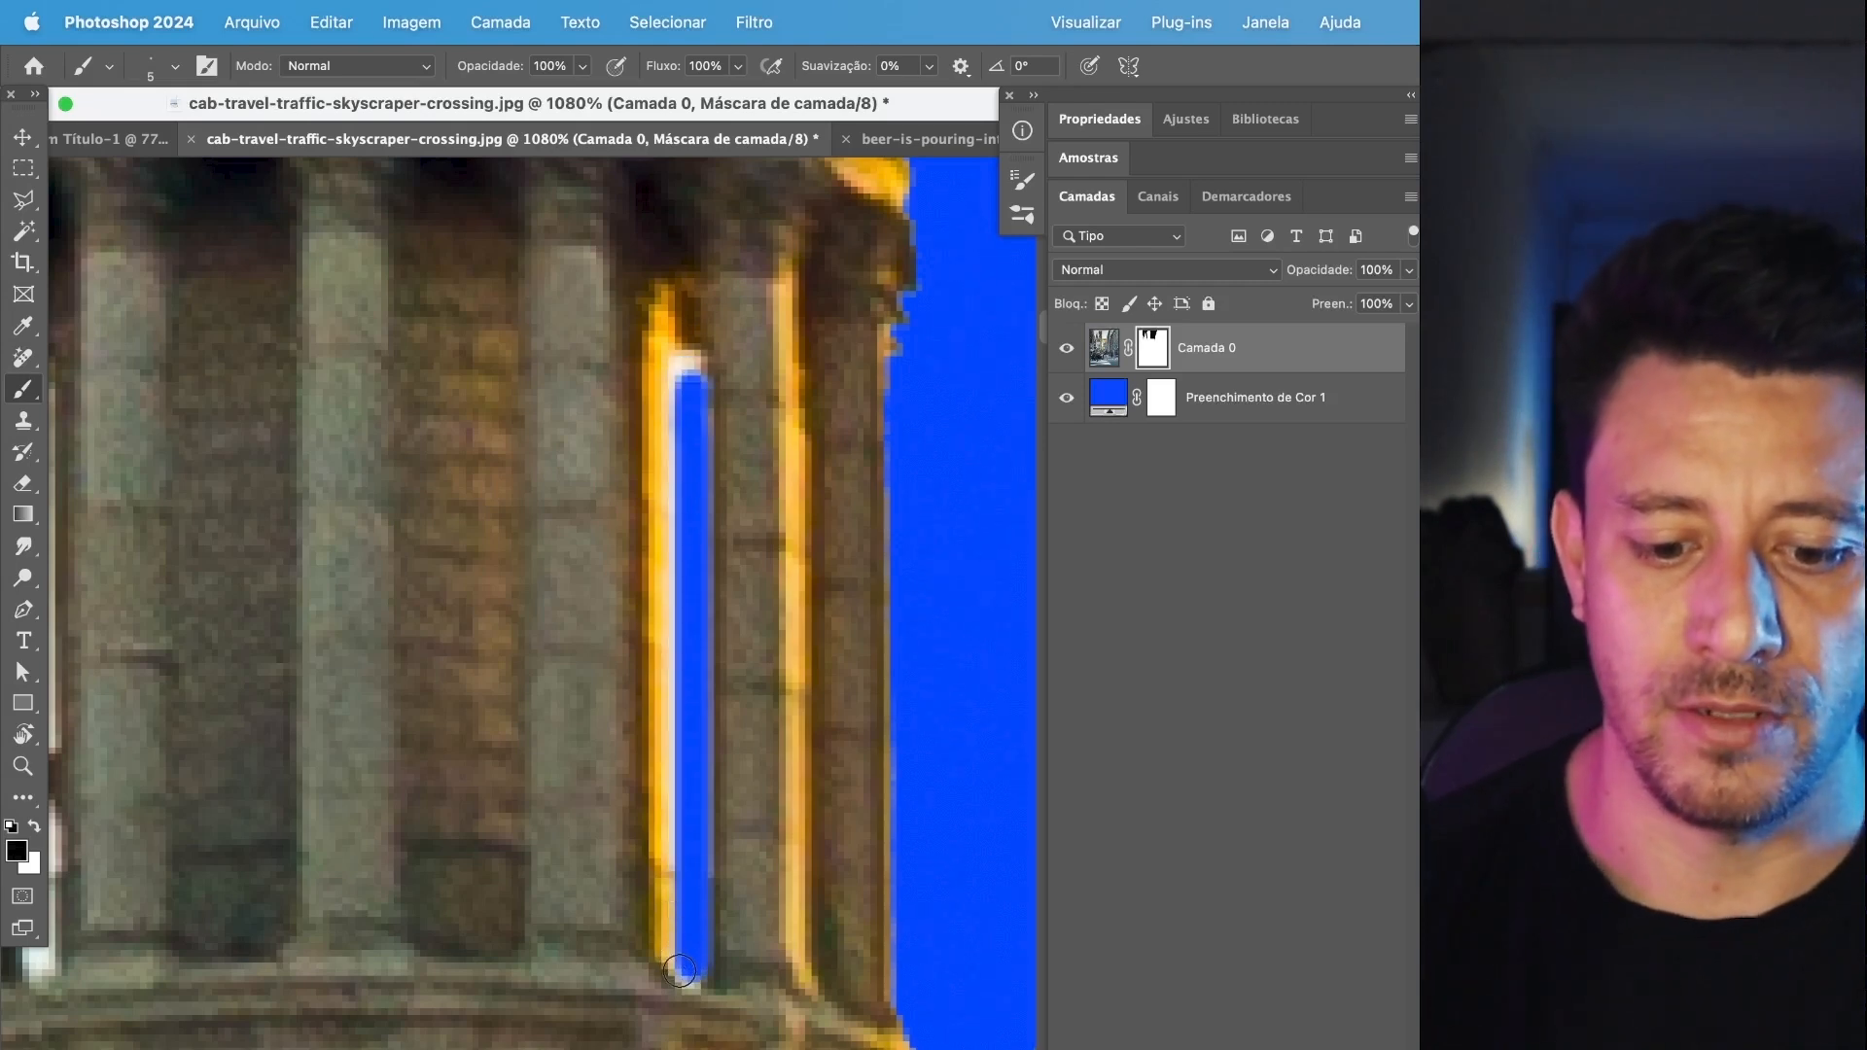
left_click(666, 360, "shift")
left_click_drag(676, 363, 663, 329)
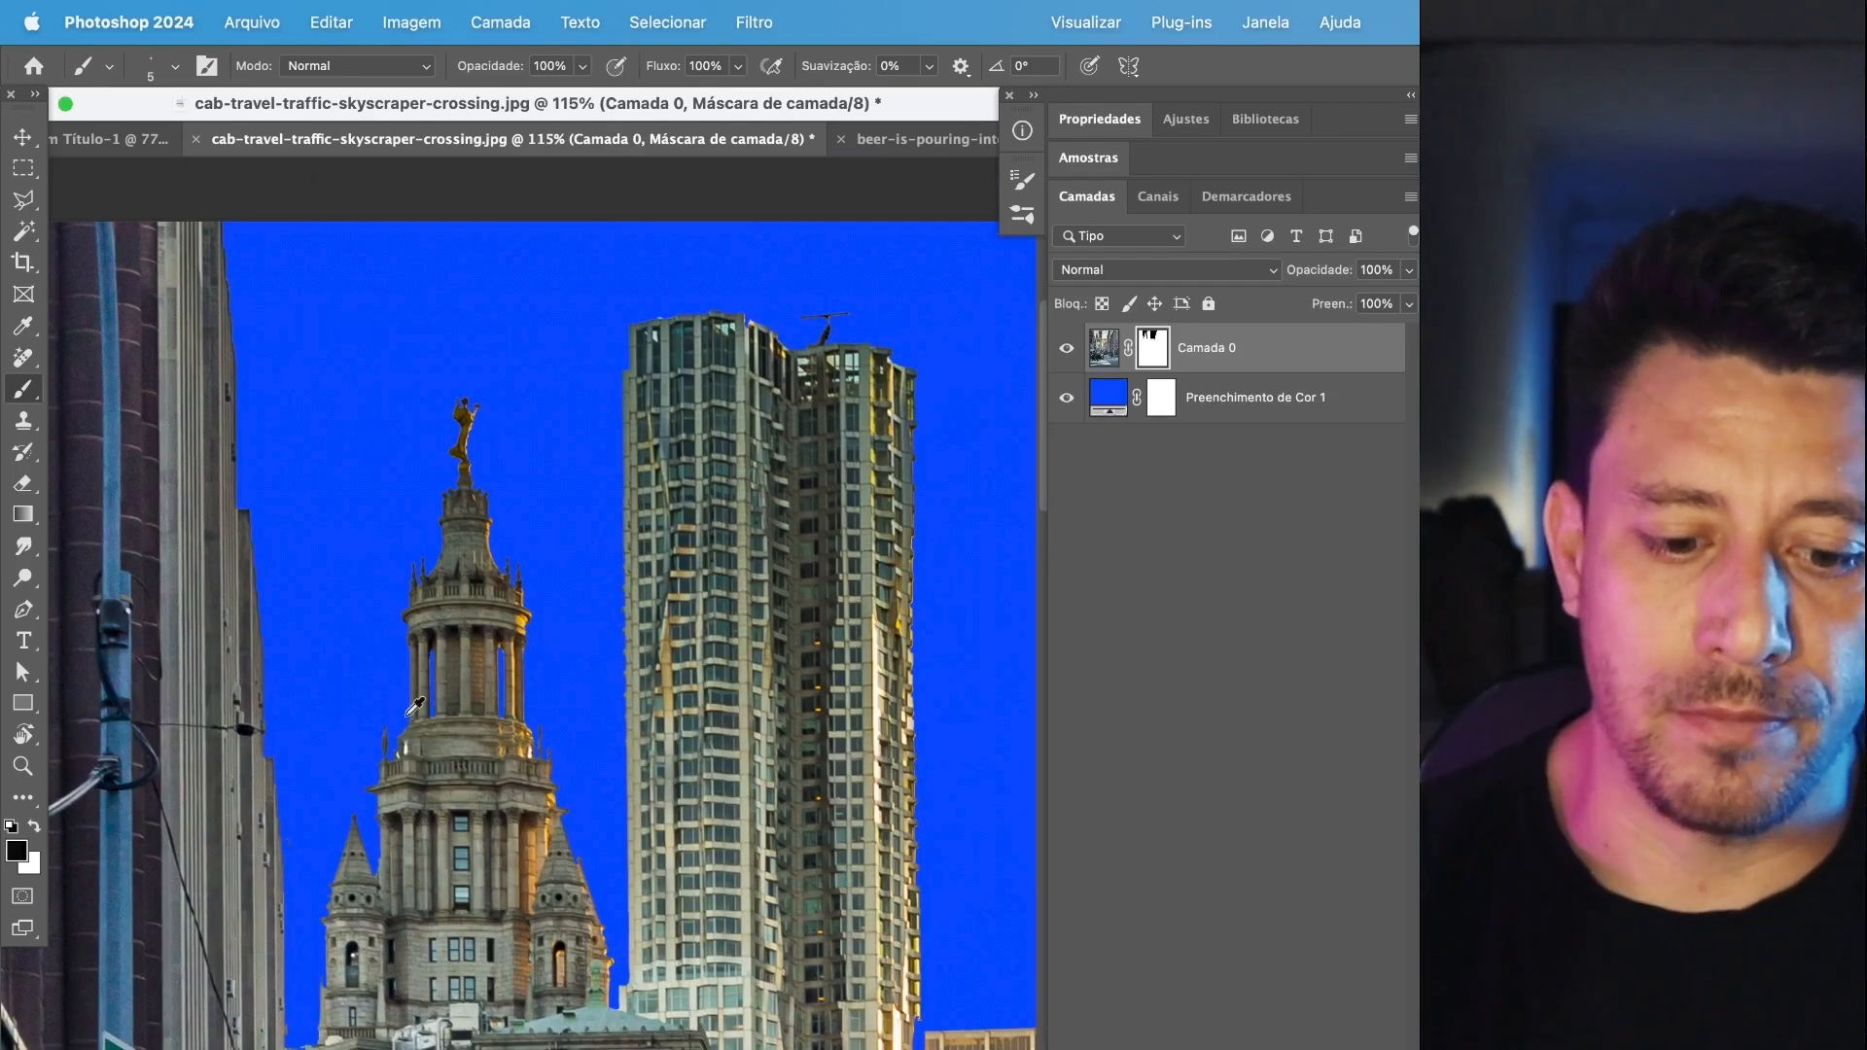
Disable and delete the sky cutout mask of Camada 0, and give the layer a new blank white mask.
scroll(416, 706, "down", 2)
right_click(1157, 348)
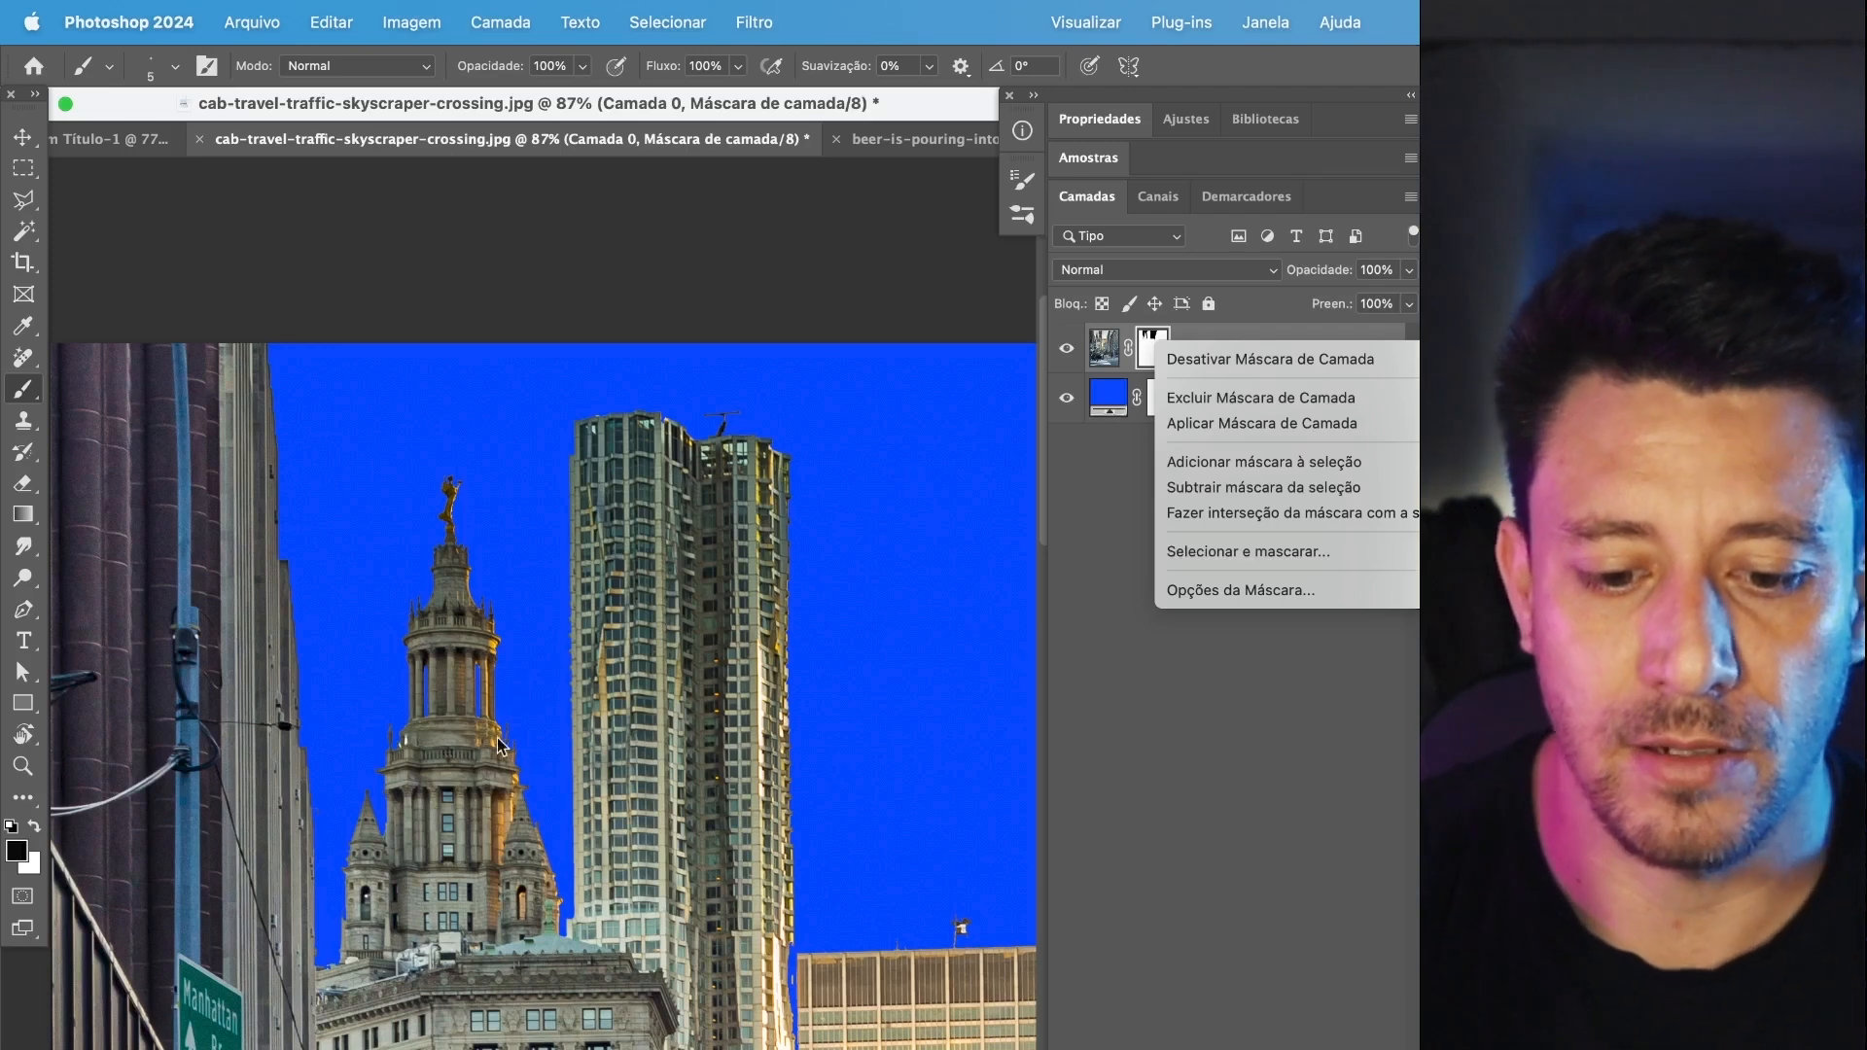
left_click(1207, 361)
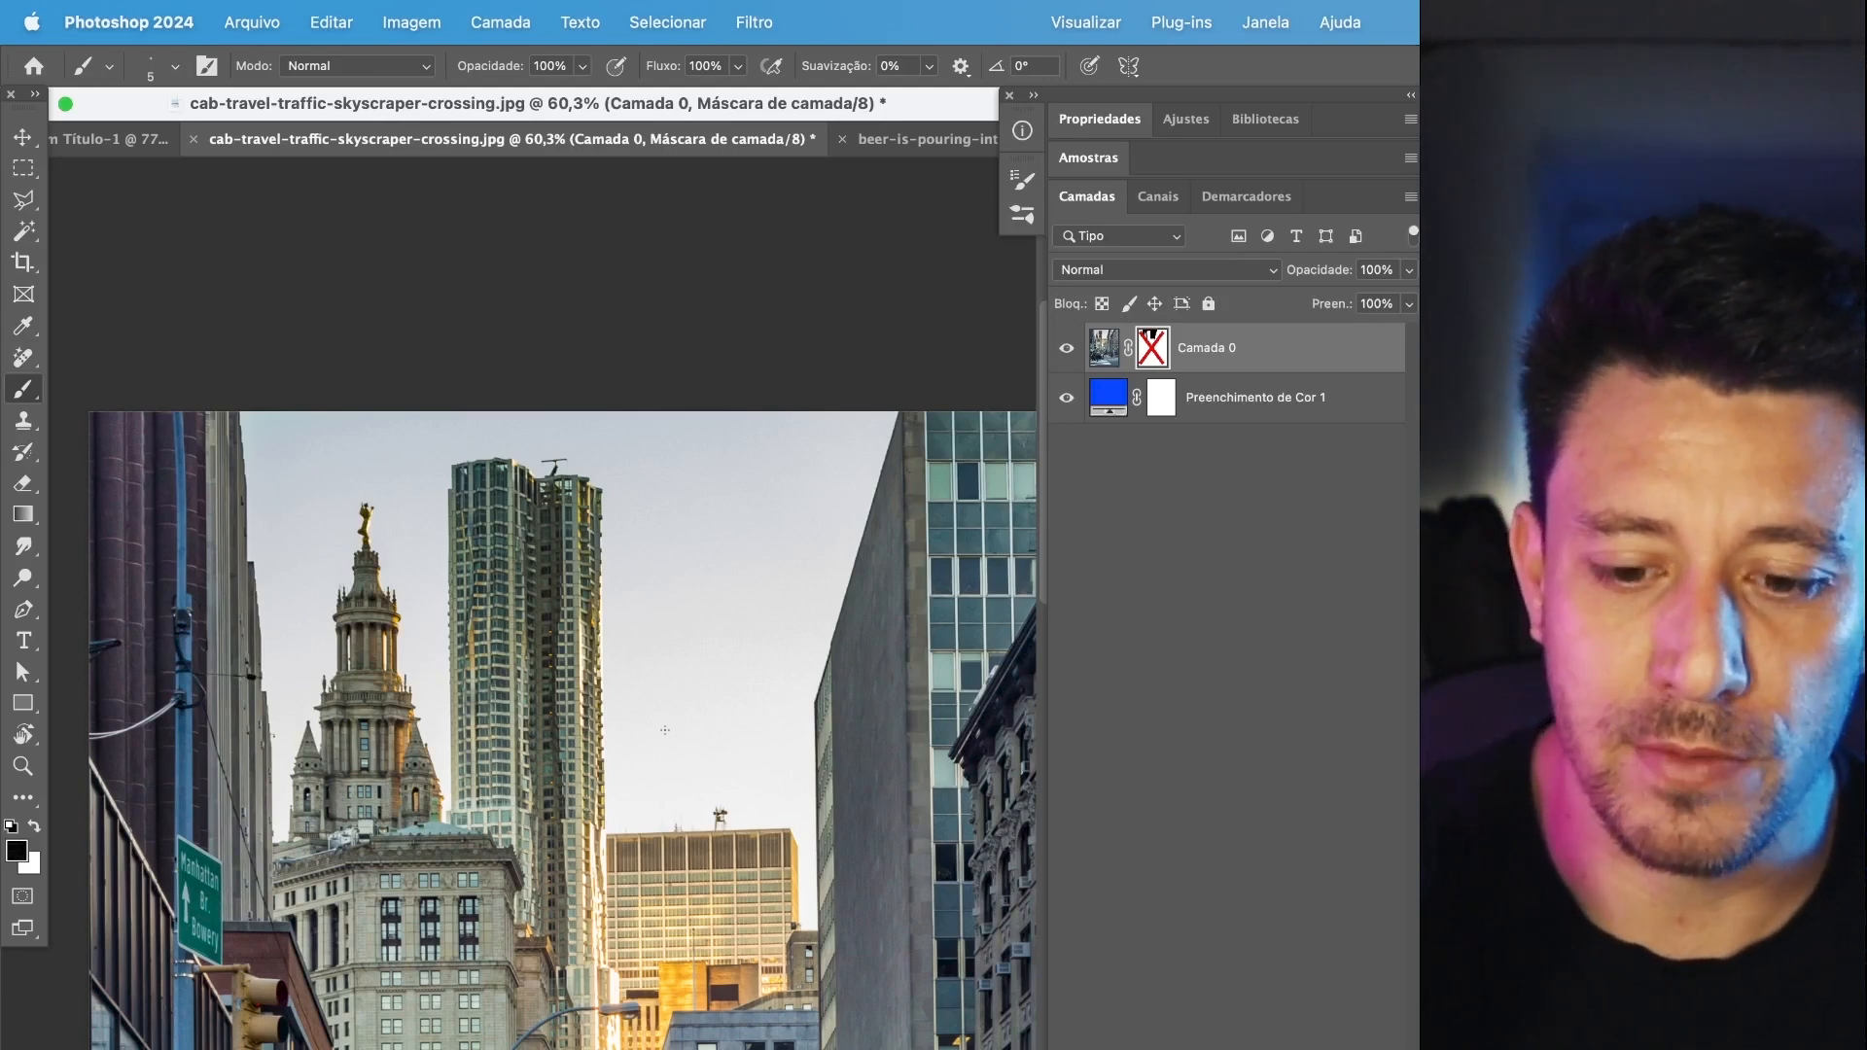
left_click(1104, 365)
right_click(1158, 358)
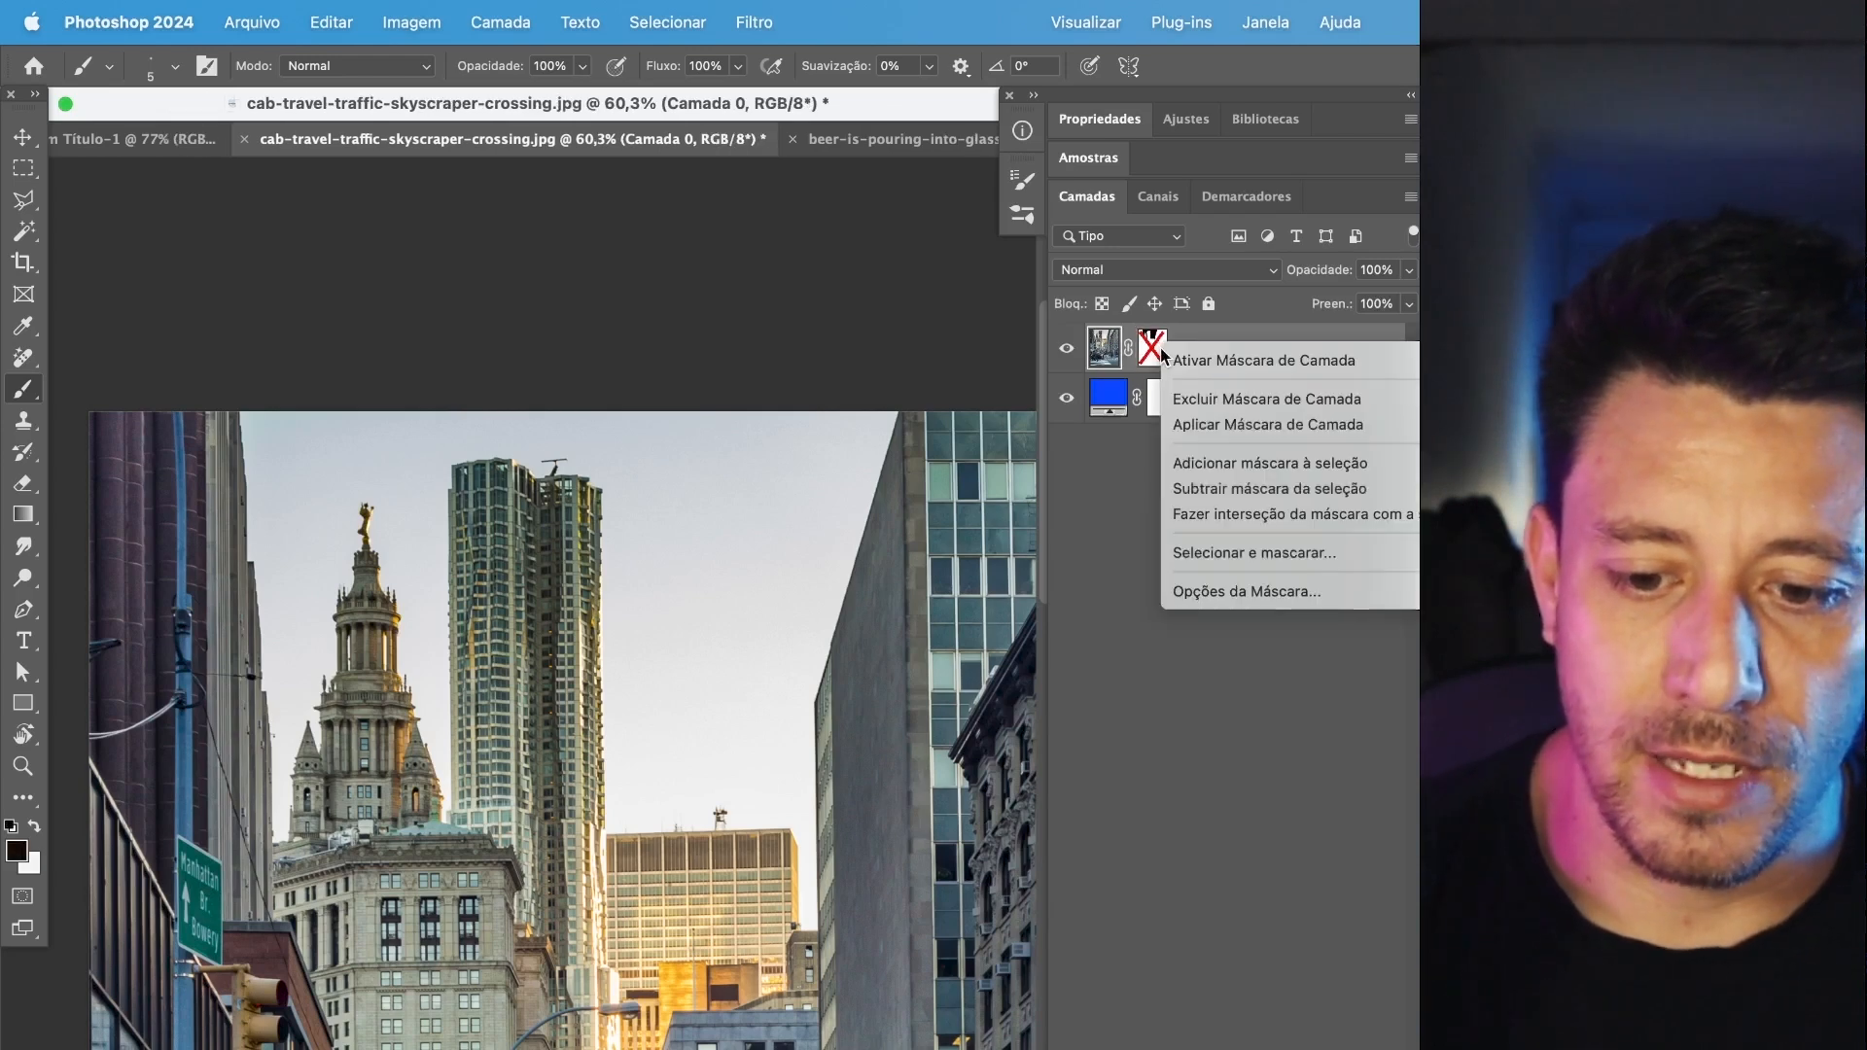
left_click(1213, 400)
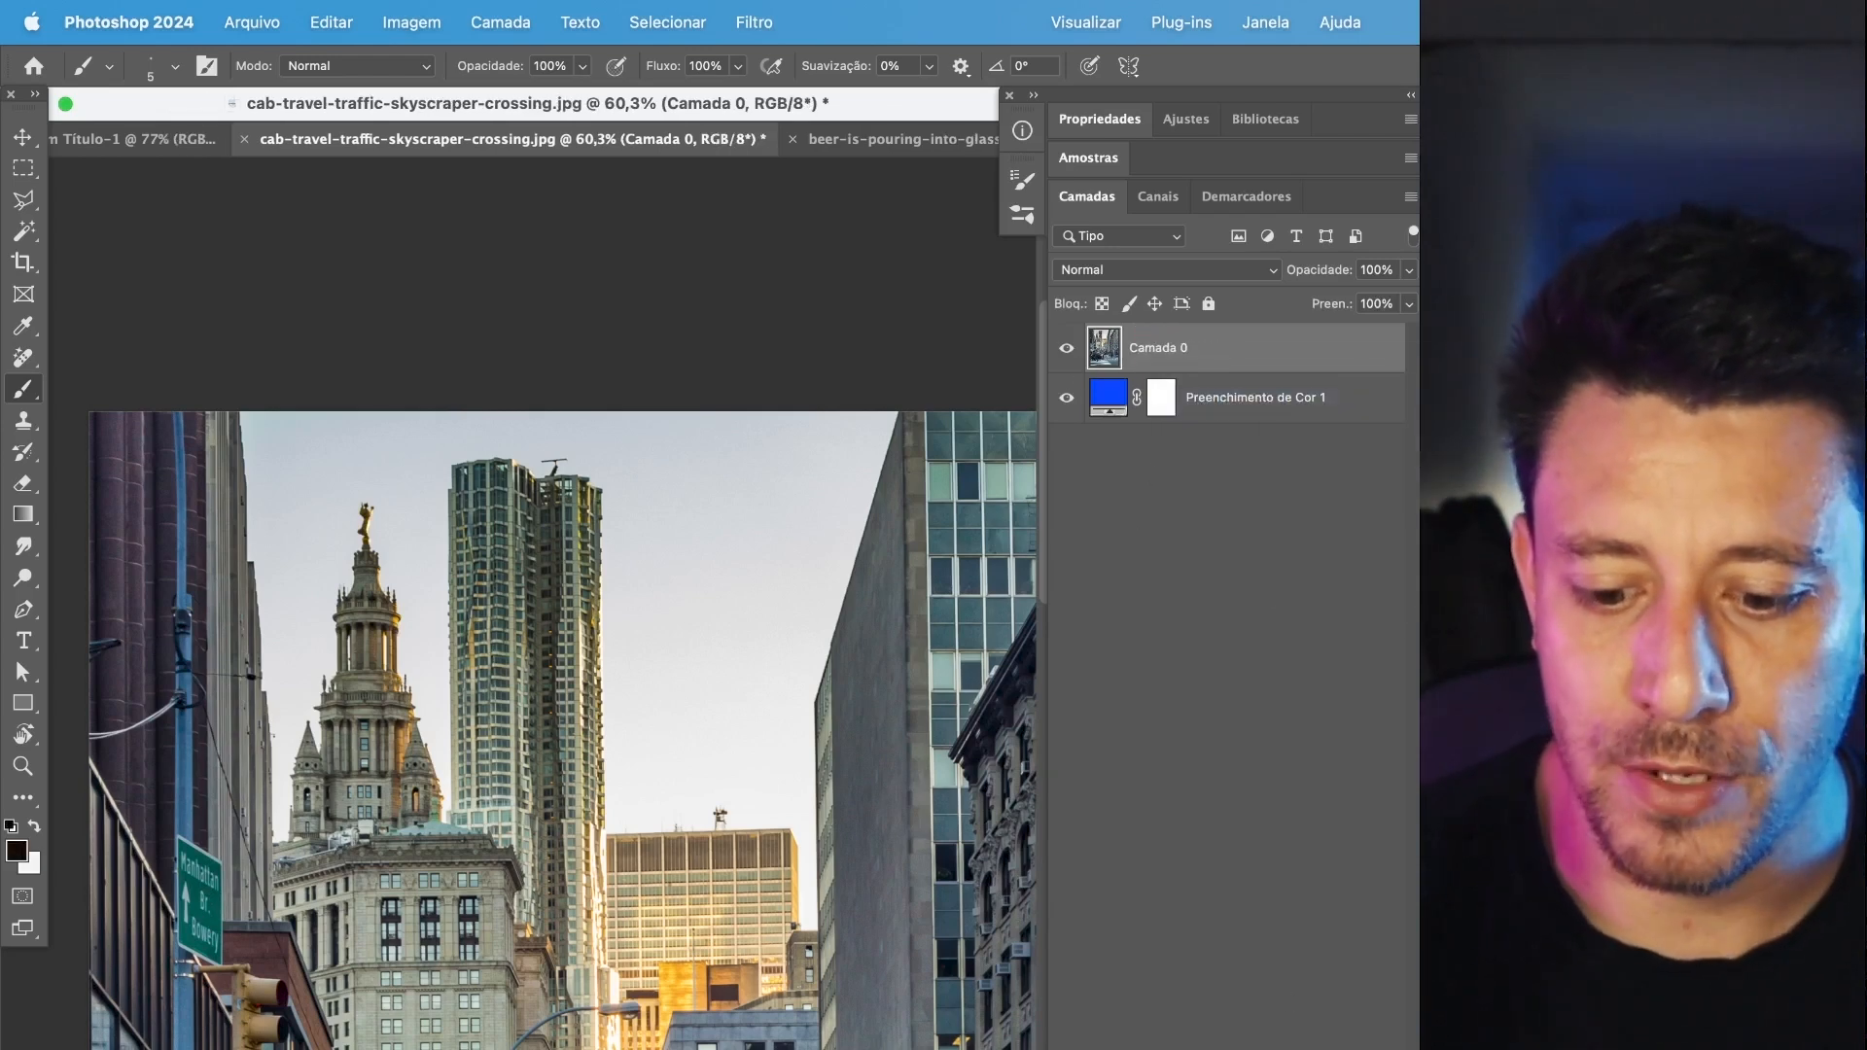
key("super+z")
Paint black on the mask in connected straight 5 px strokes down the skyscraper's sunlit outer edge, following its ledges.
left_click_drag(497, 576, 765, 401)
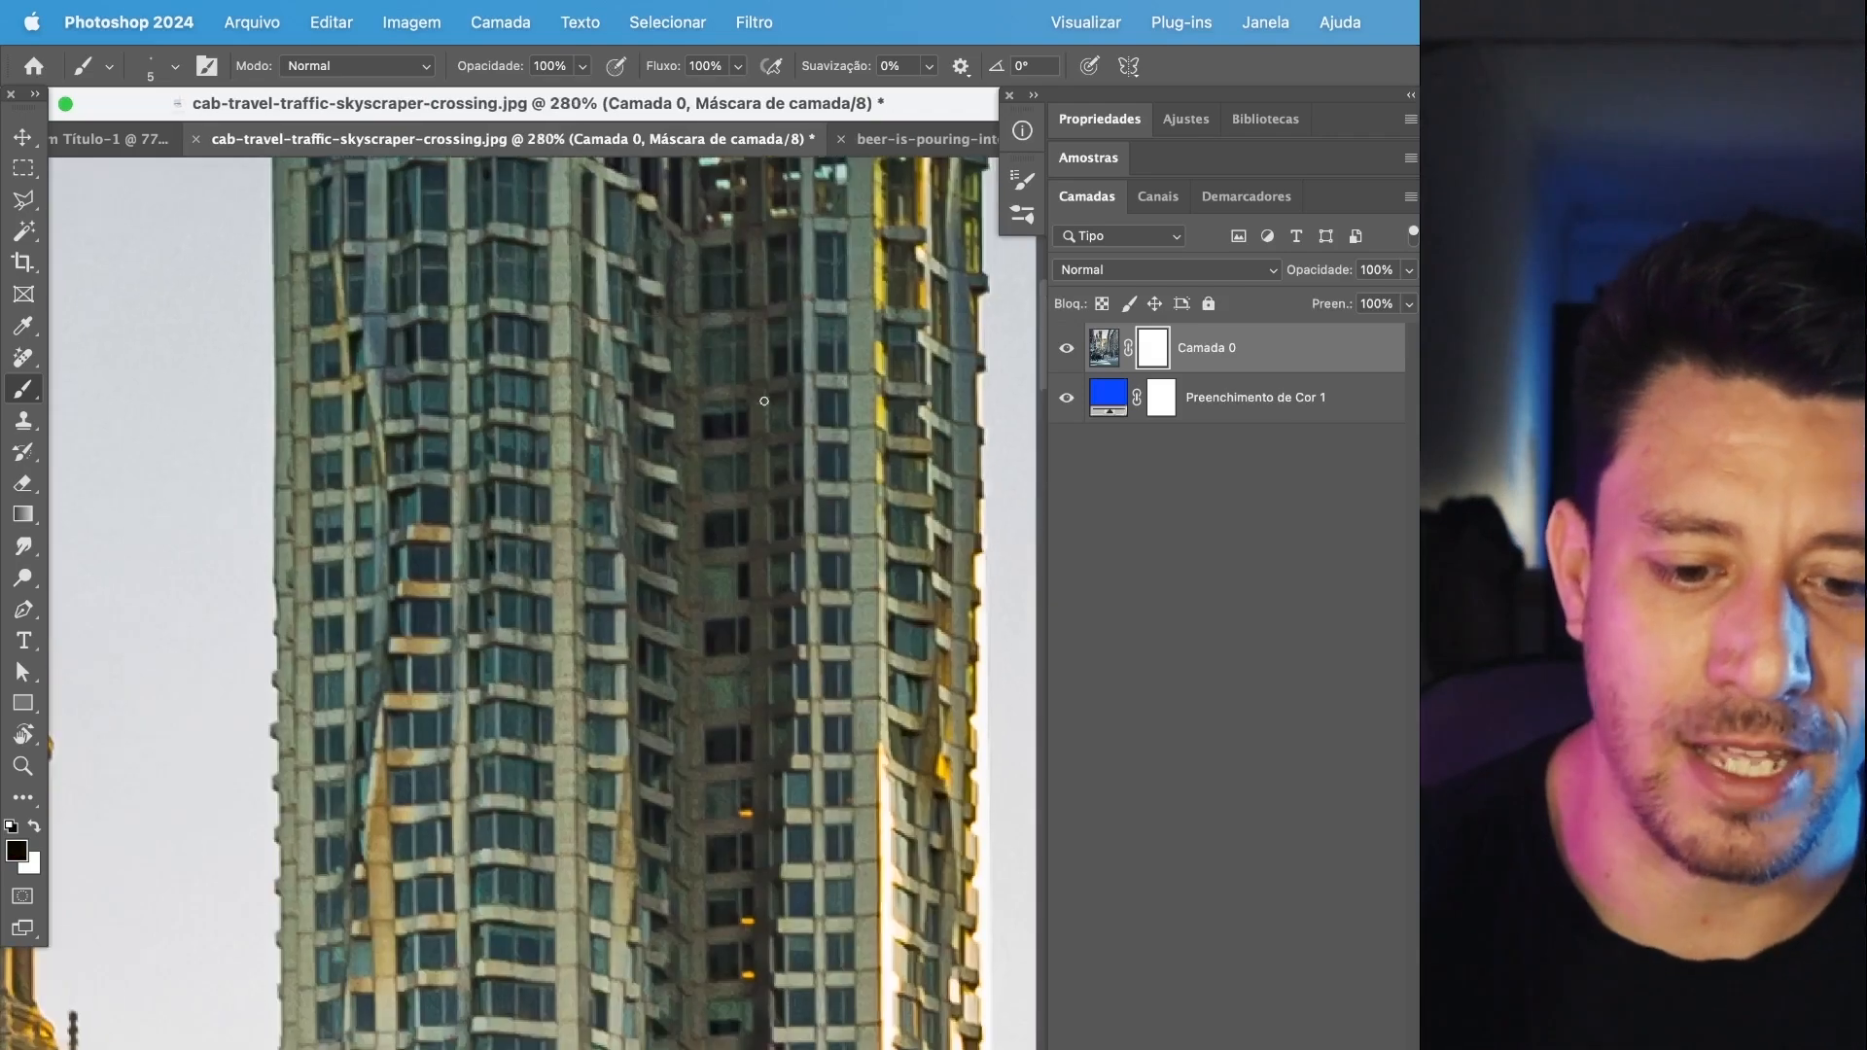
left_click_drag(829, 531, 580, 696)
scroll(762, 356, "up", 5)
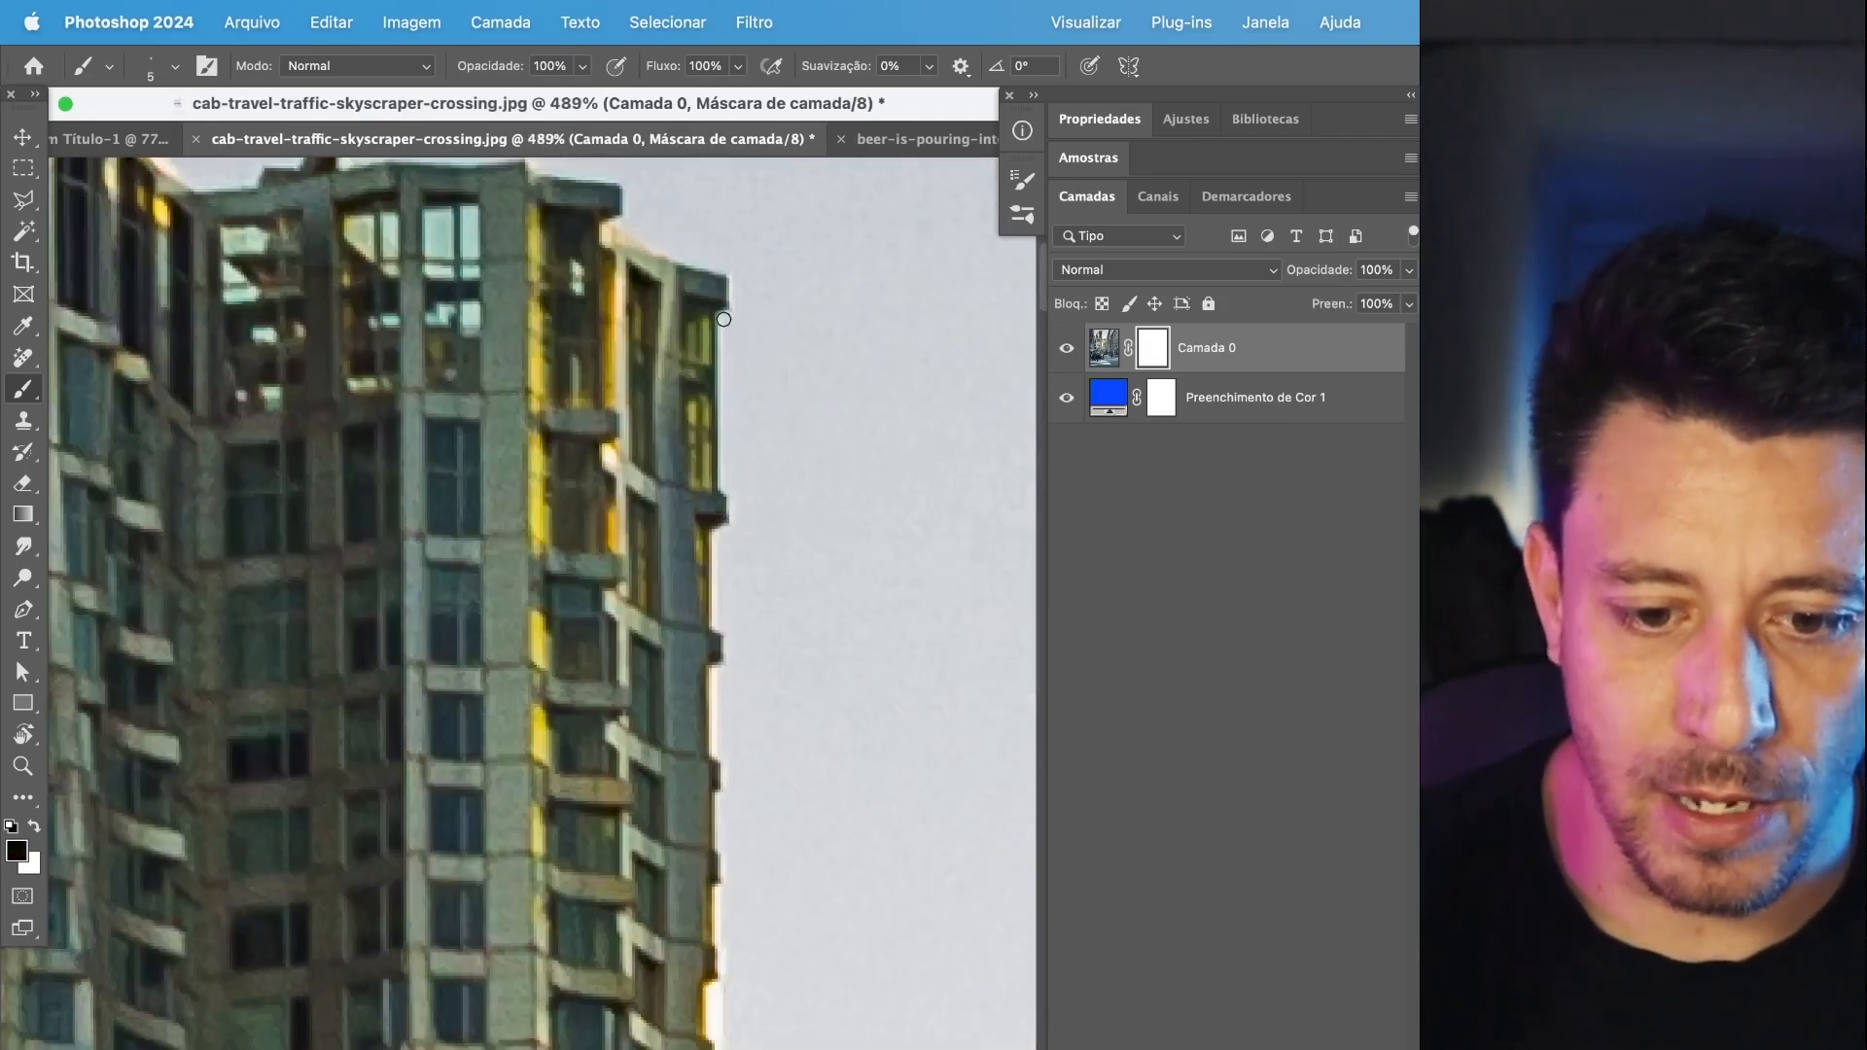
left_click_drag(724, 319, 737, 451)
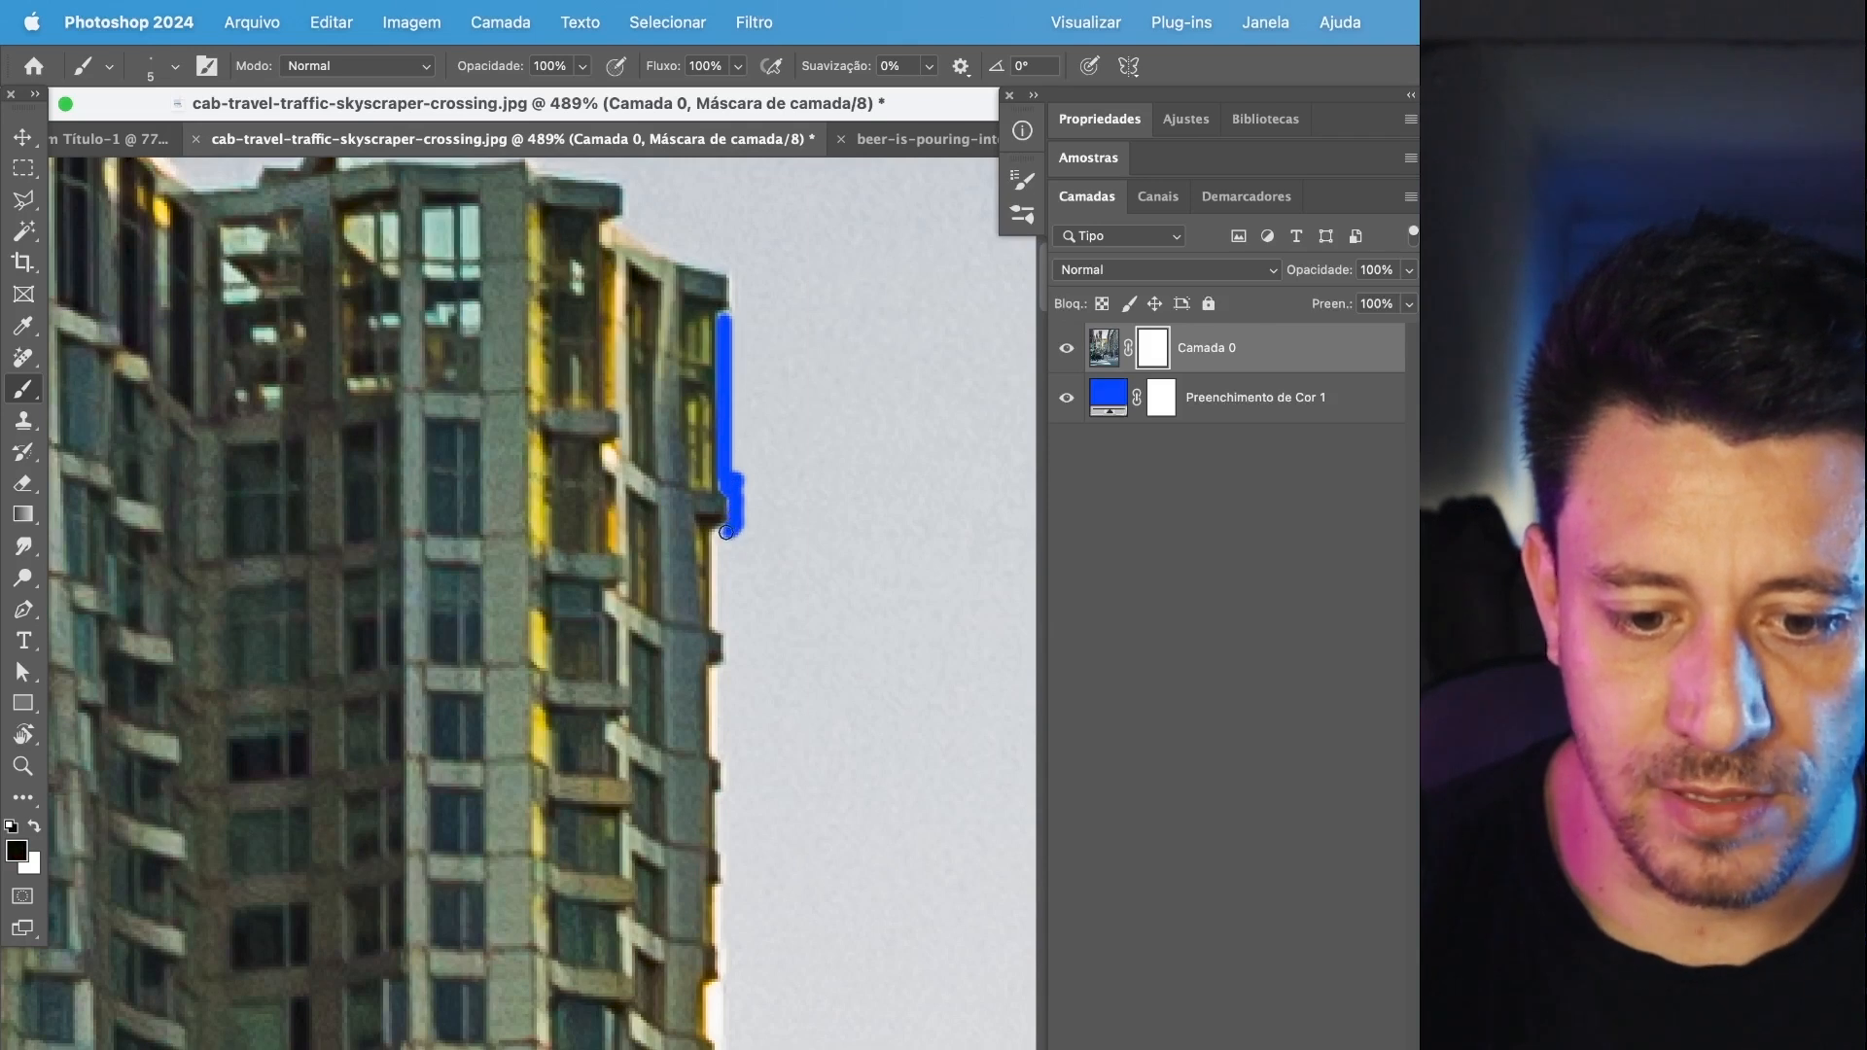
scroll(720, 534, "up", 2)
mouse_move(718, 538)
left_mouse_down()
mouse_move(731, 700)
mouse_move(716, 698)
mouse_move(706, 786)
left_mouse_up()
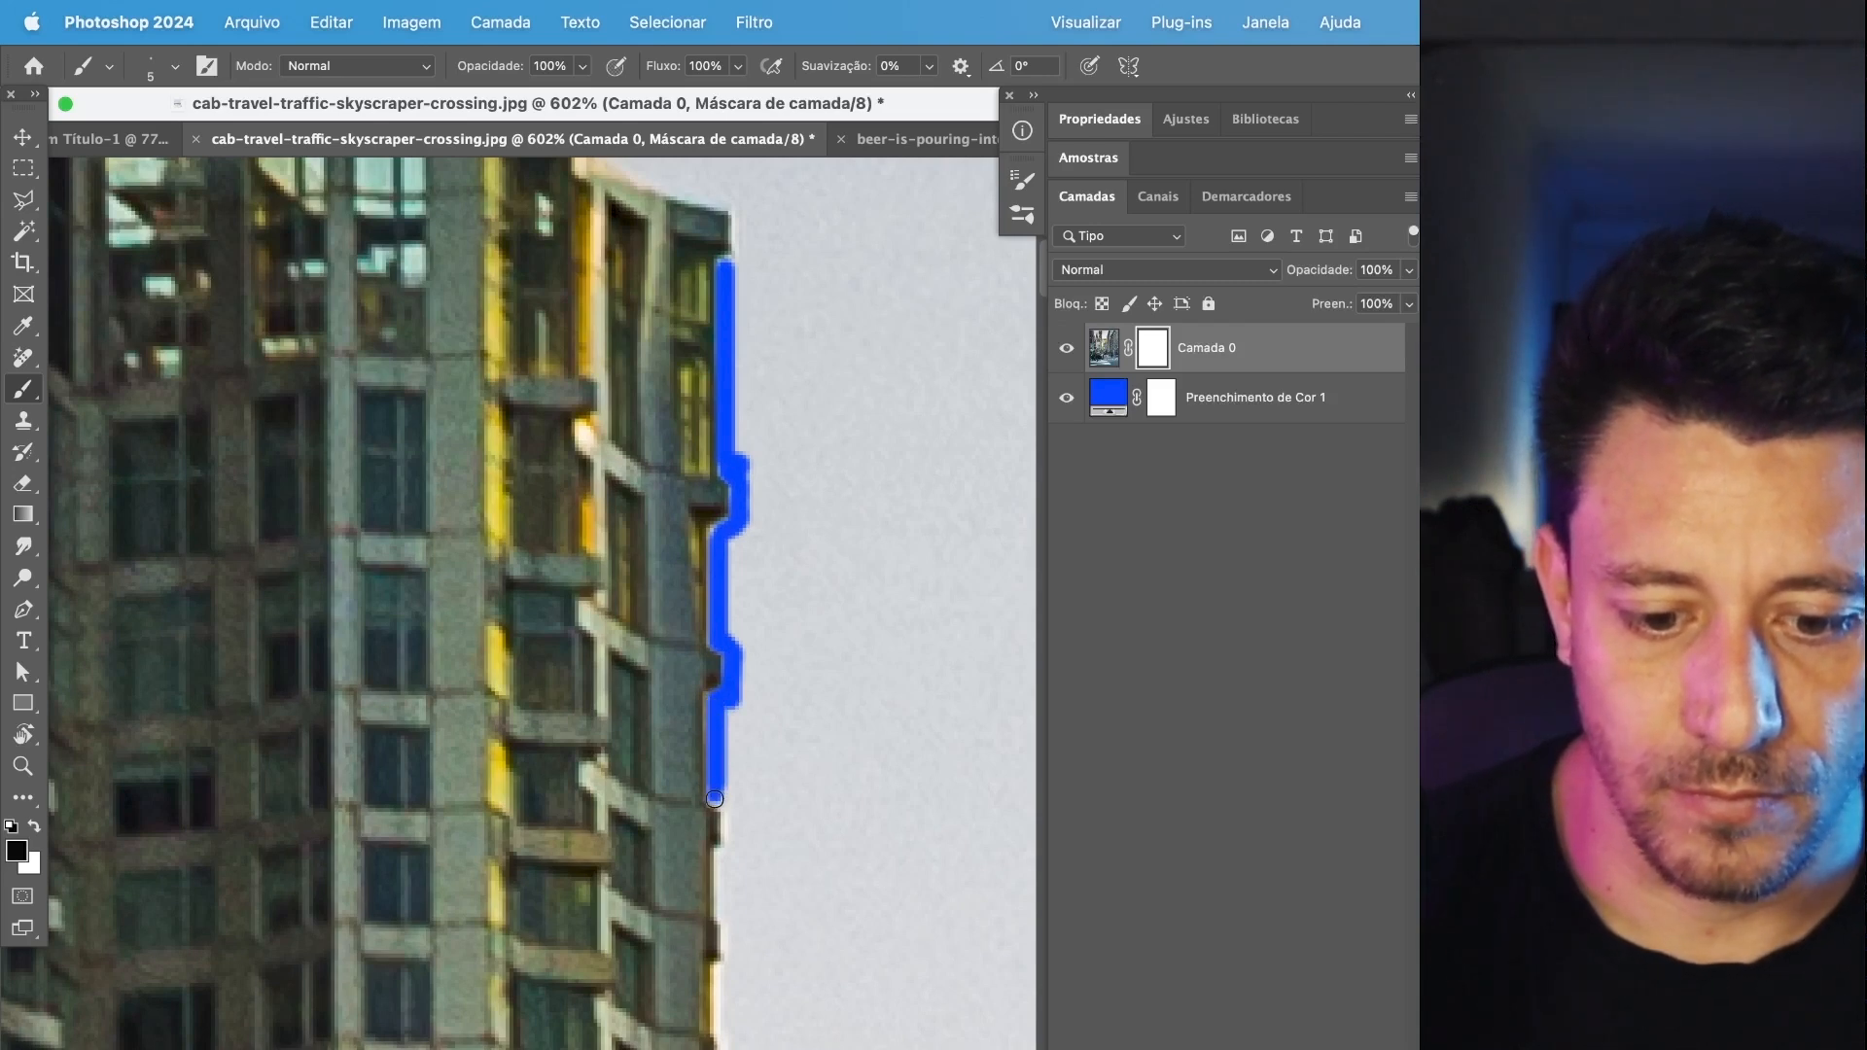
Enlarge the brush to 38 px and paint black on the mask over the sky next to the outlined skyscraper edge.
left_click(155, 72)
left_click_drag(213, 131, 183, 131)
mouse_move(790, 292)
left_mouse_down()
mouse_move(791, 699)
mouse_move(769, 766)
mouse_move(786, 801)
mouse_move(863, 341)
left_mouse_up()
Try painting white on the mask over the hidden sky beside the skyscraper, and undo the stroke.
key("x")
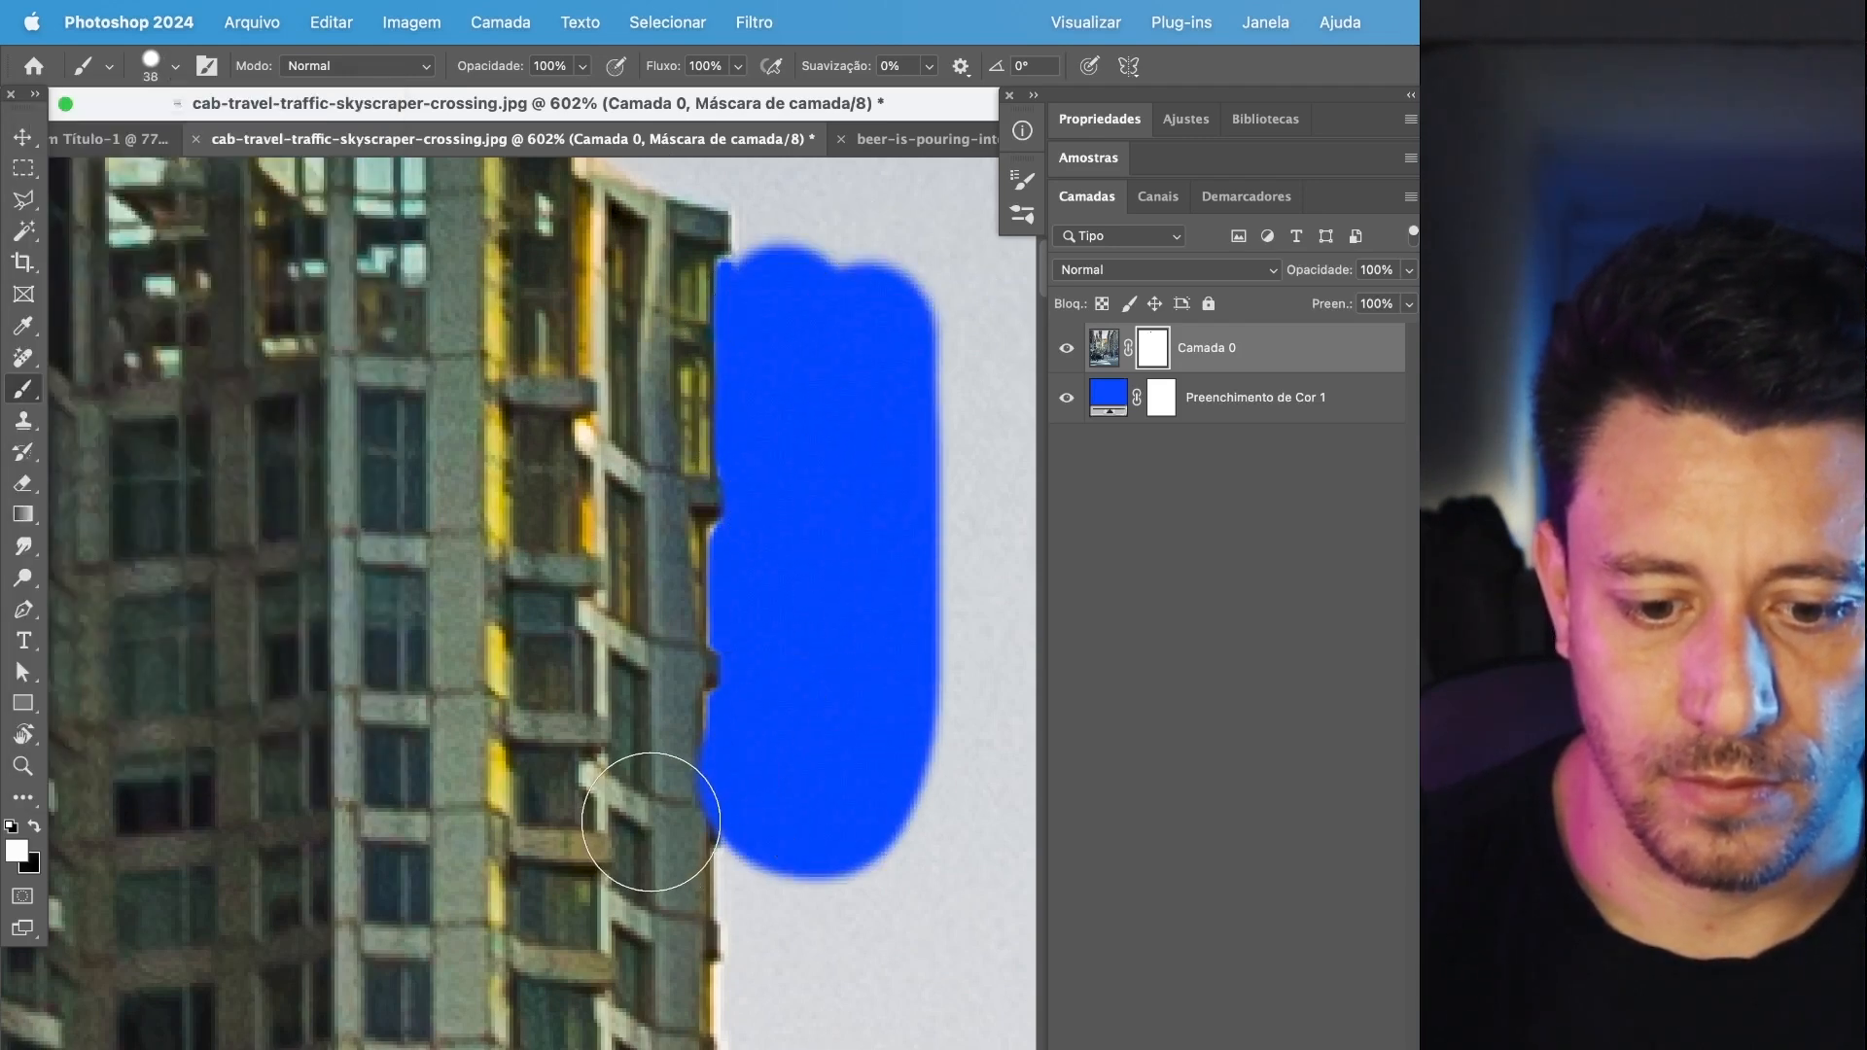
key("super+z")
key("super+shift+z")
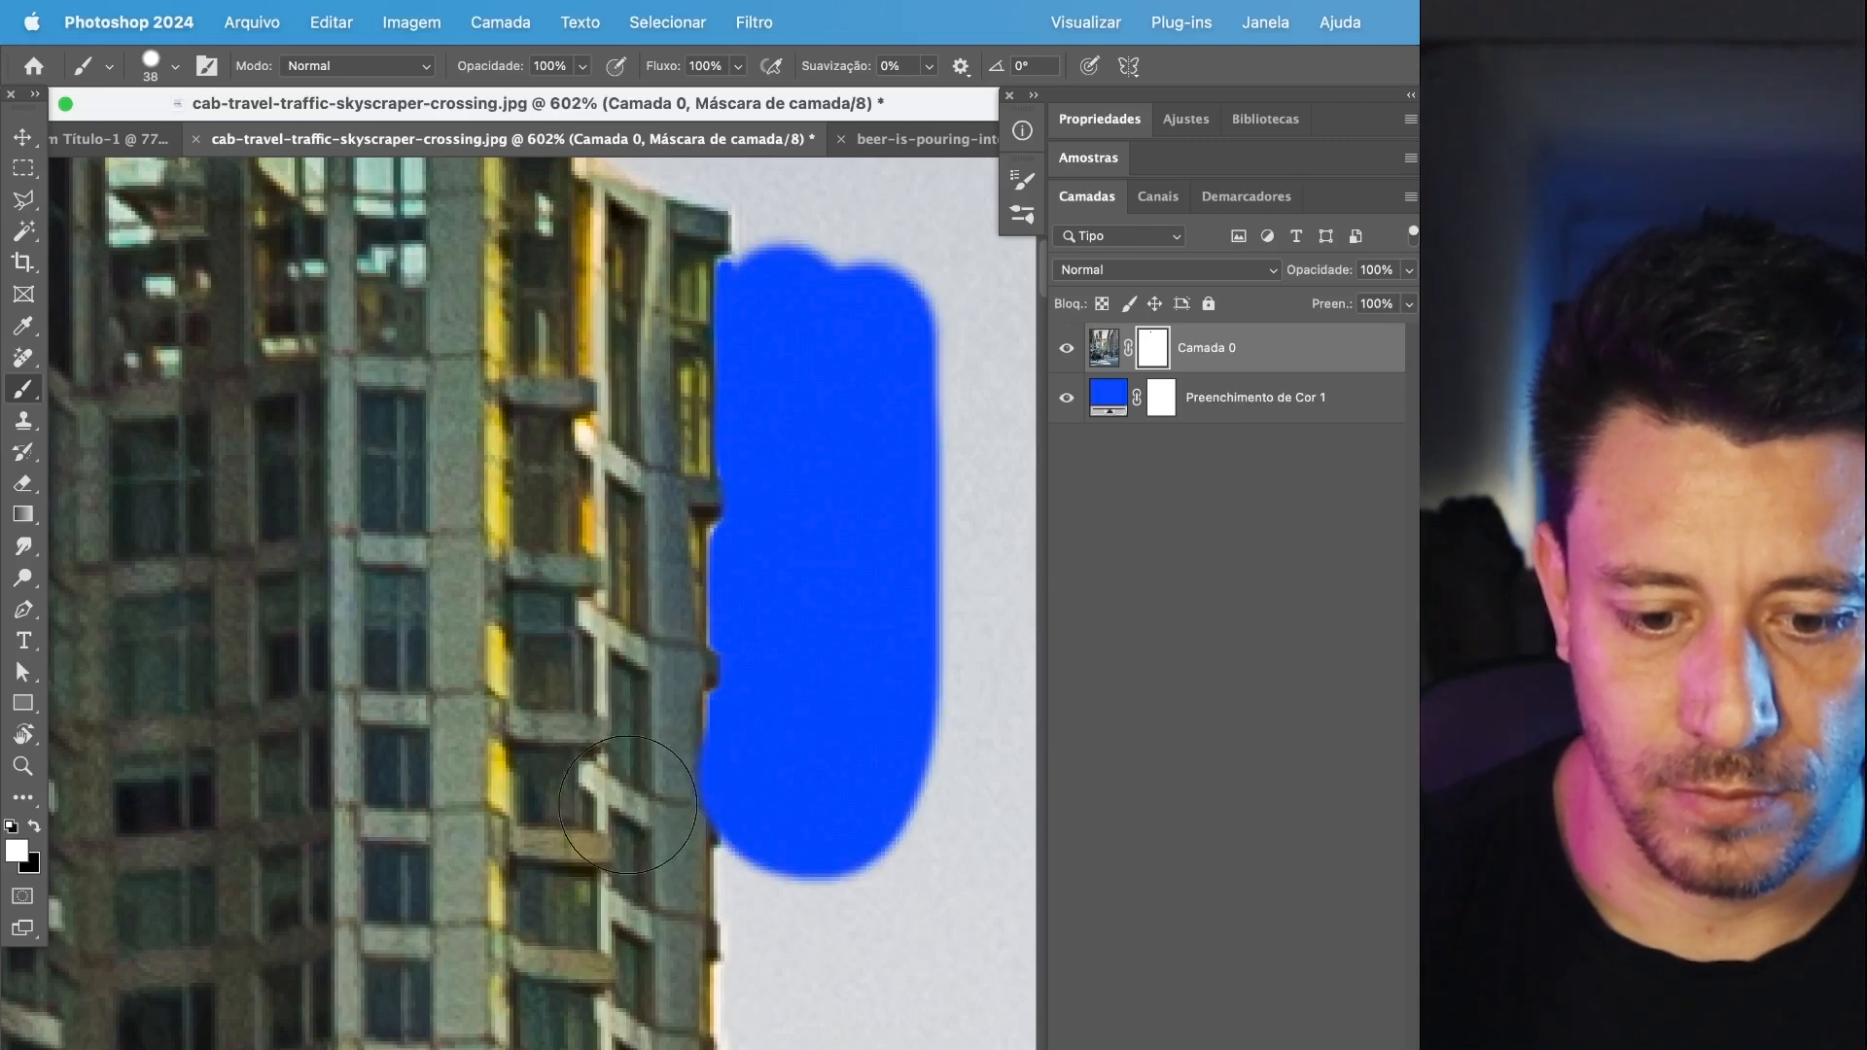
left_click_drag(869, 790, 904, 716)
key("super+z")
Switch back to black and paint further strokes on the mask over the sky beside the skyscraper.
key("x")
left_click_drag(884, 790, 863, 309)
key("space")
mouse_move(931, 636)
left_mouse_down()
mouse_move(576, 826)
mouse_move(596, 734)
mouse_move(825, 793)
left_mouse_up()
scroll(820, 599, "down", 10)
mouse_move(781, 552)
left_mouse_down()
mouse_move(744, 549)
mouse_move(822, 807)
mouse_move(753, 701)
mouse_move(739, 865)
left_mouse_up()
Hide the photo layer Camada 0 and merge Camada 1 with the white color fill layer beneath it.
left_click(1069, 366)
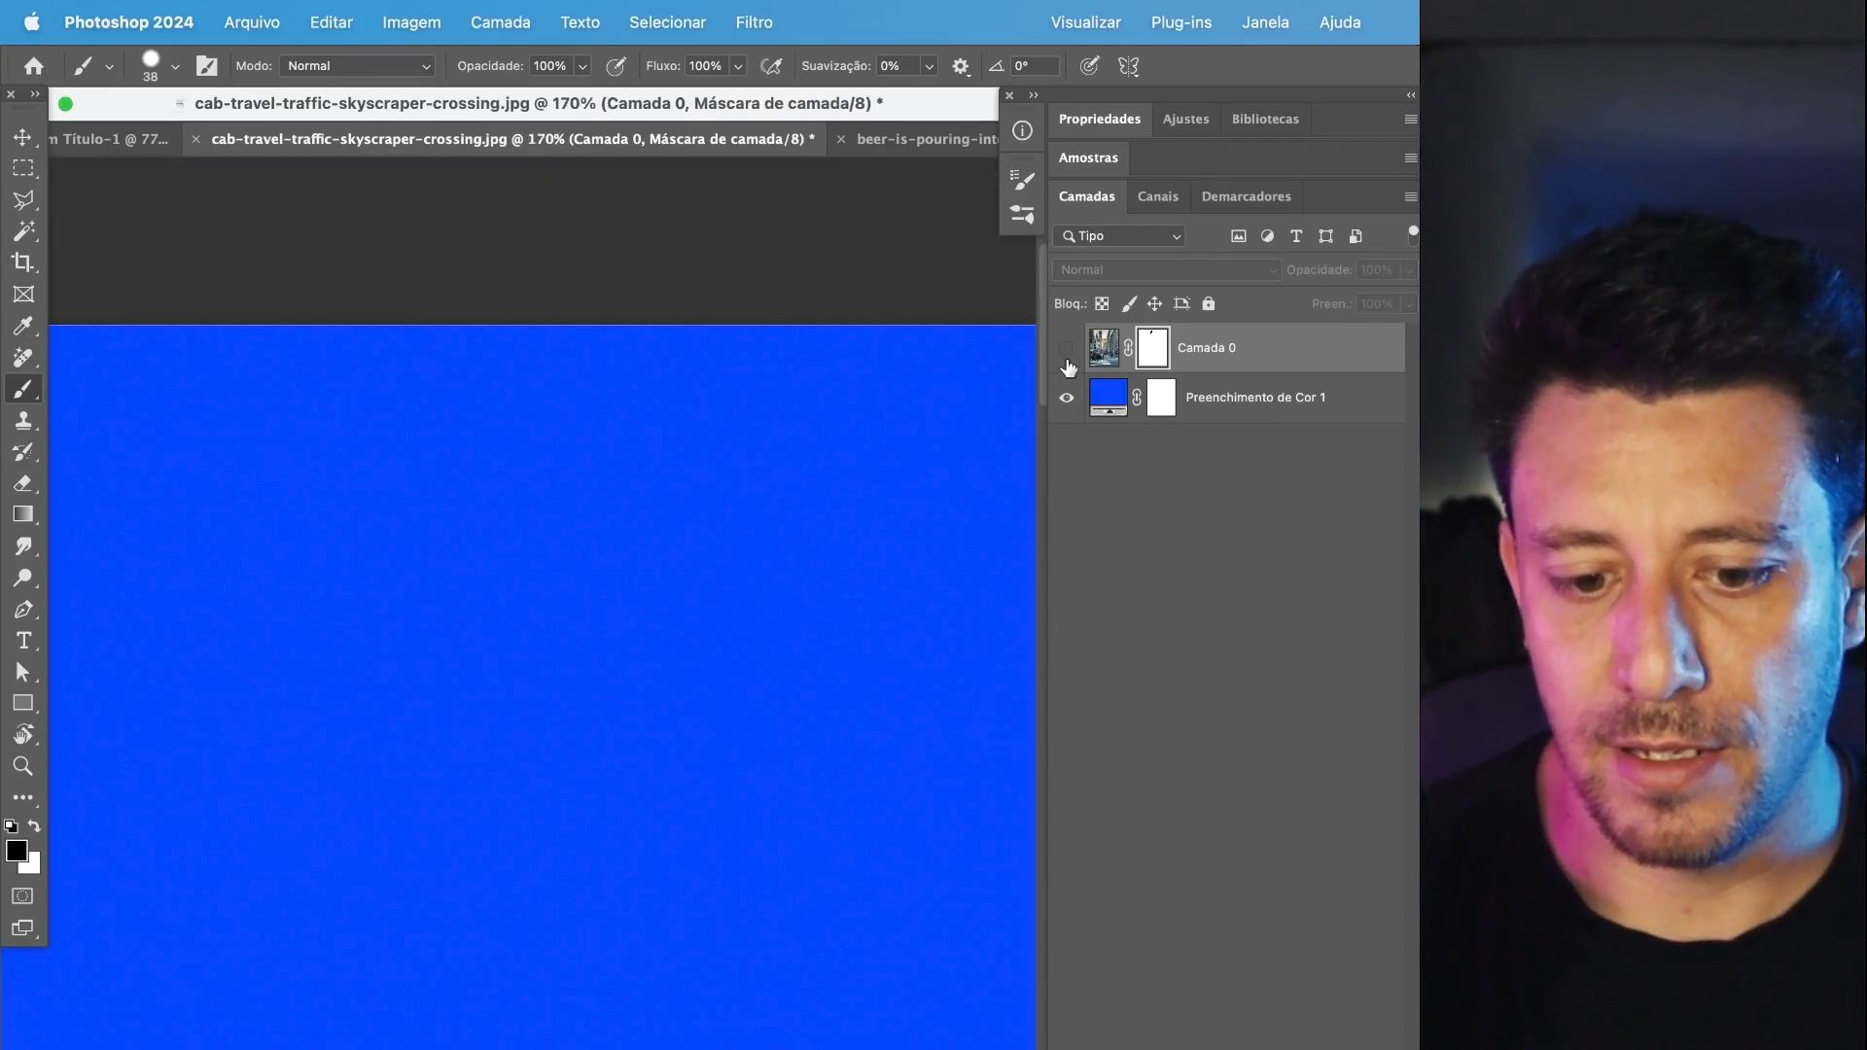
left_click(1071, 367)
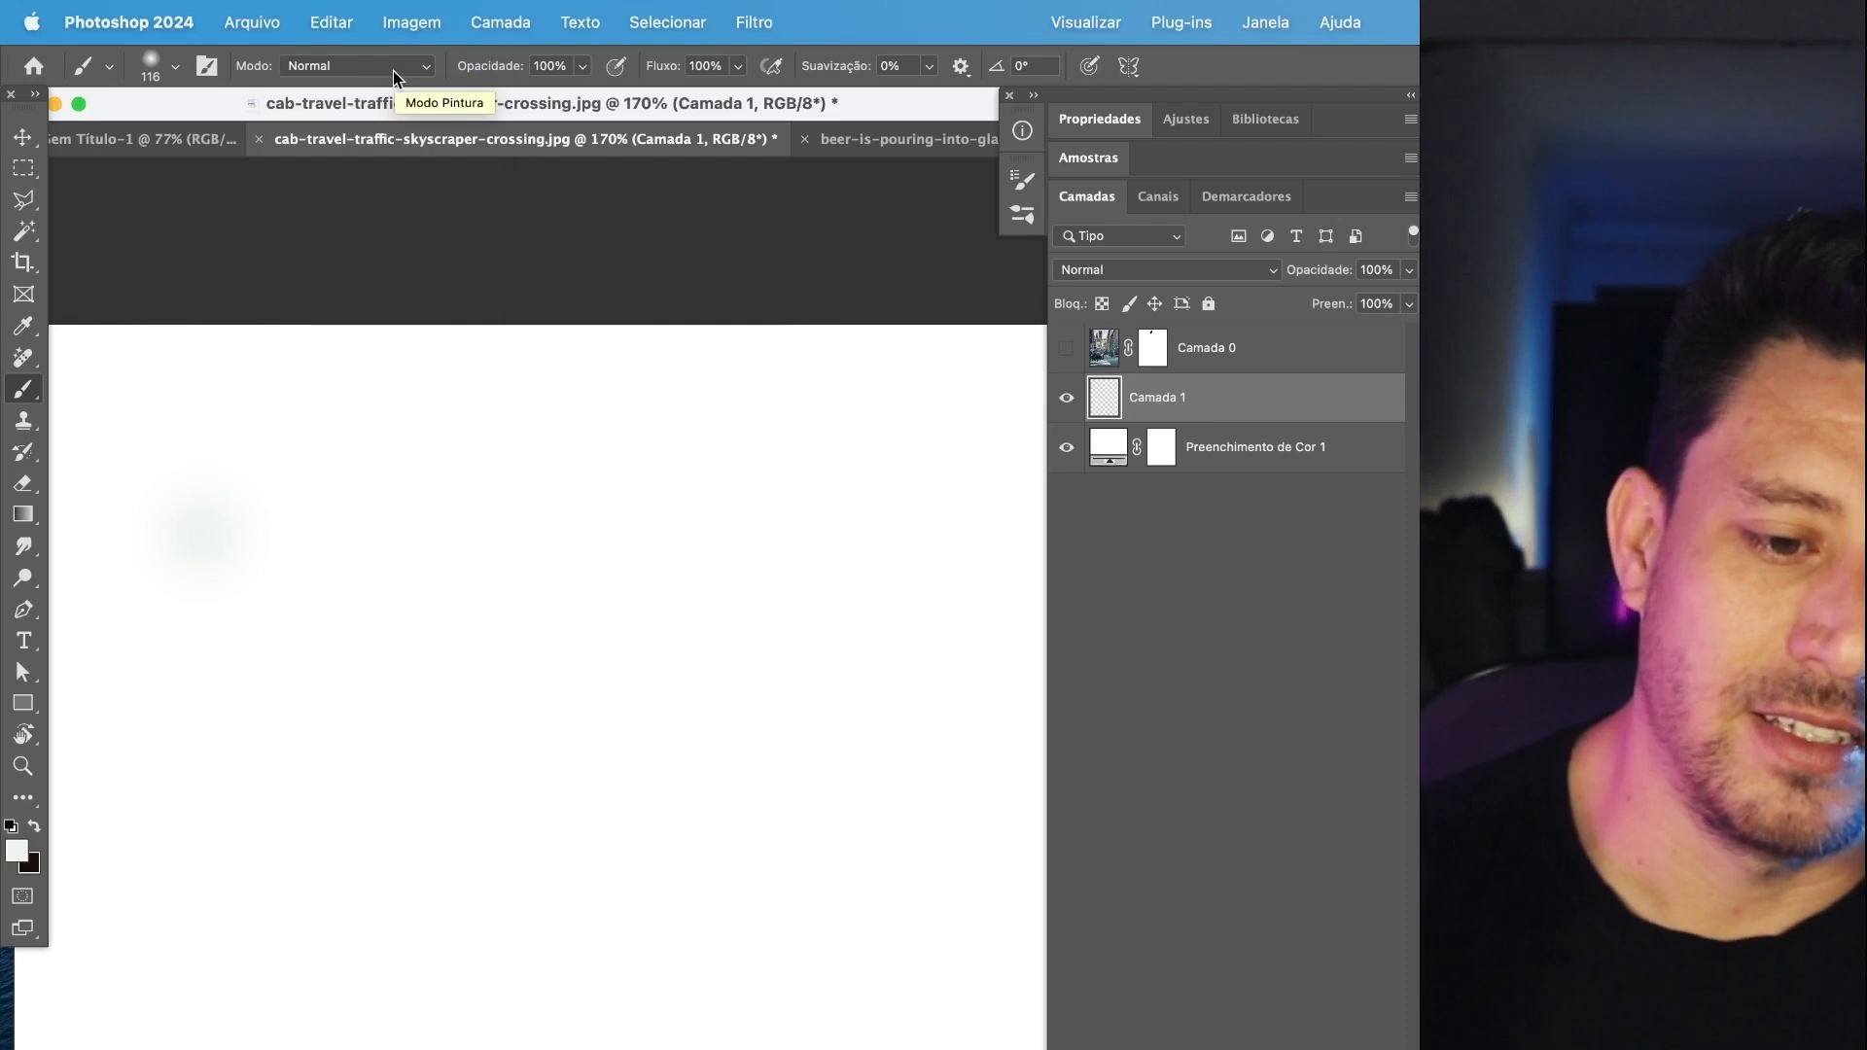
left_click(1122, 452)
left_click(1208, 403, "shift")
key("super+e")
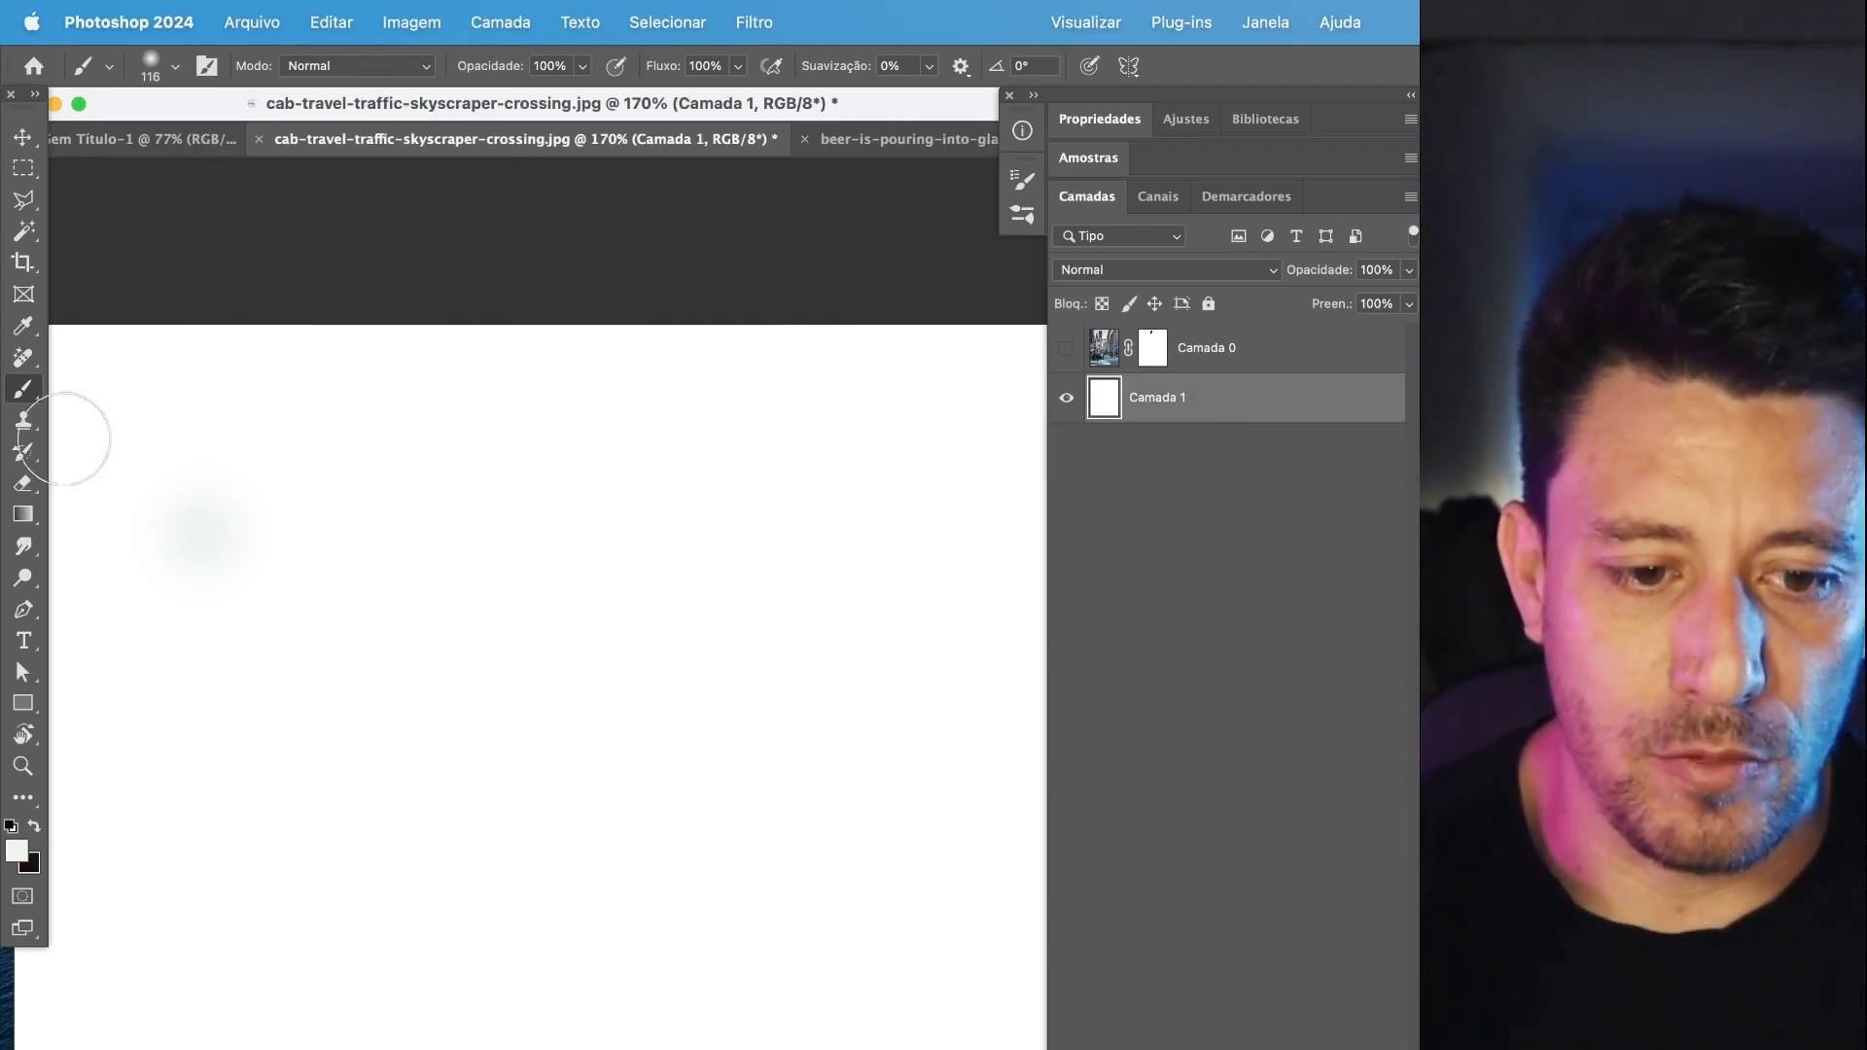
Set the brush's blend mode to Diferença and paint winding, overlapping white strokes on Camada 1.
mouse_move(182, 512)
left_mouse_down()
mouse_move(236, 684)
mouse_move(164, 631)
mouse_move(337, 739)
left_mouse_up()
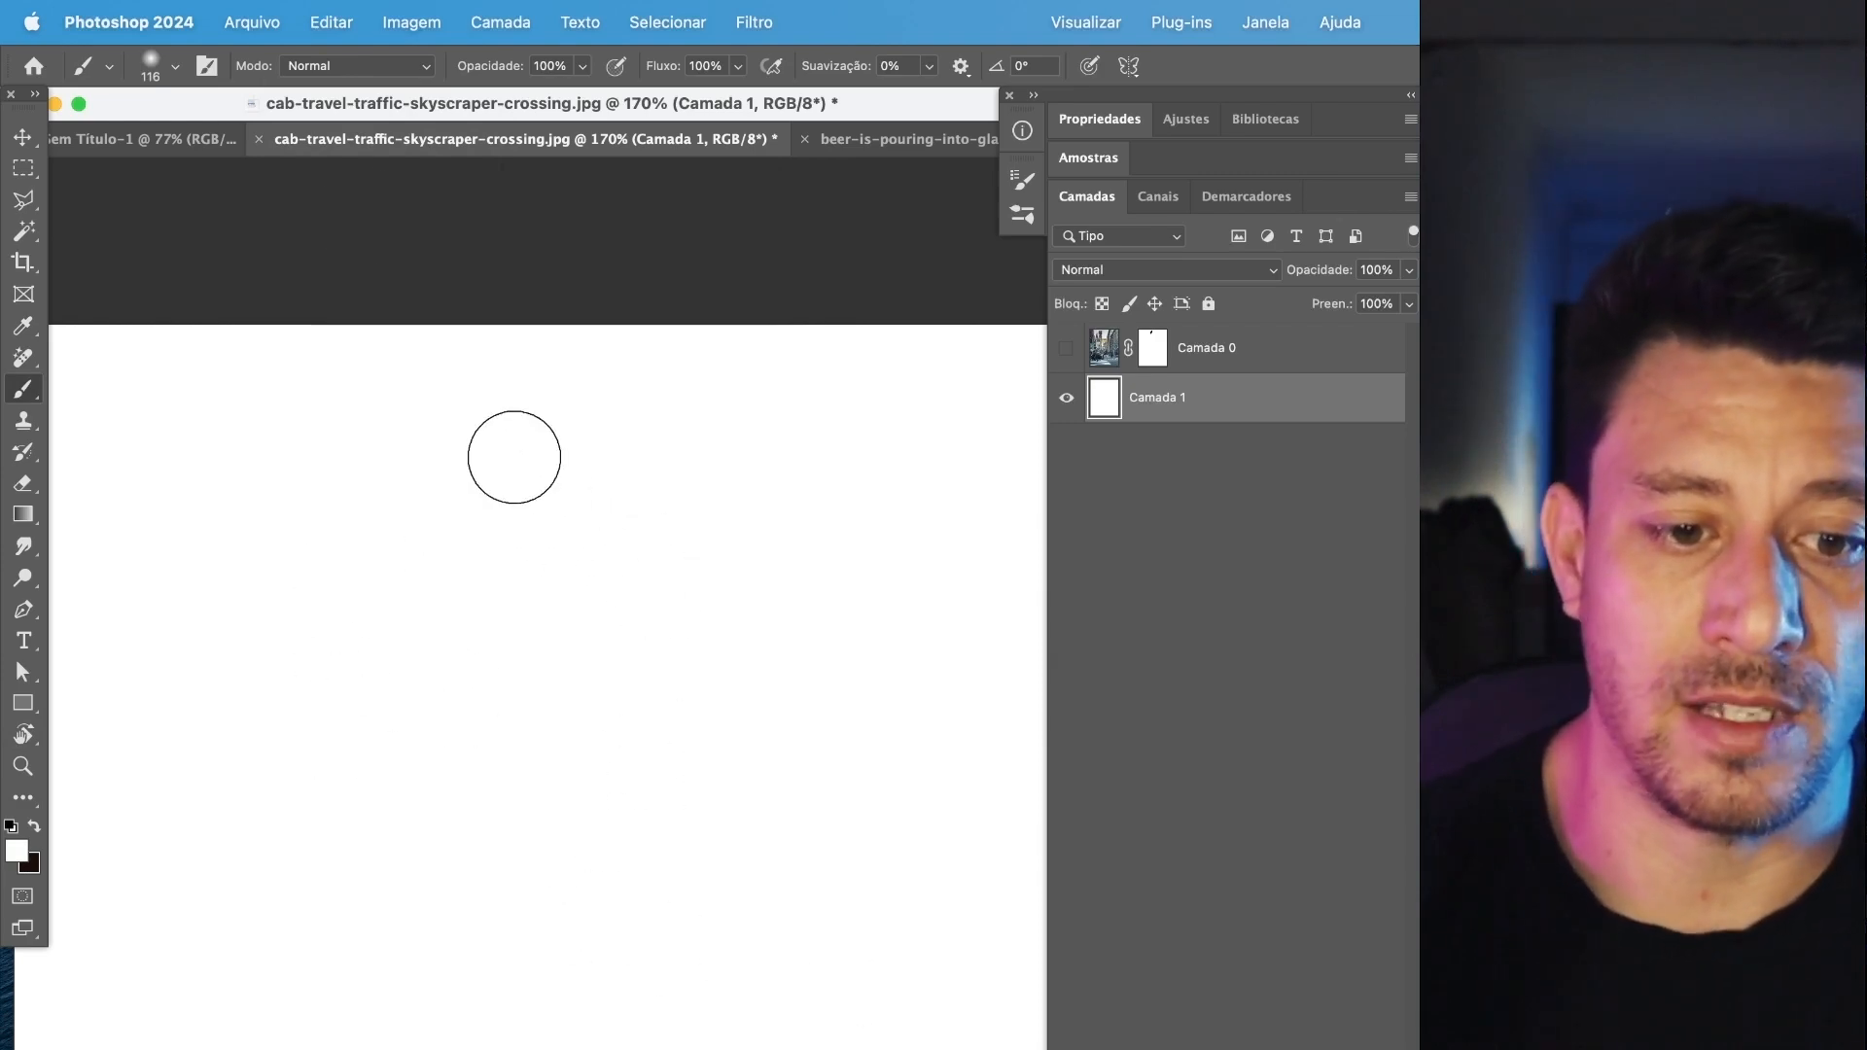
left_click(326, 73)
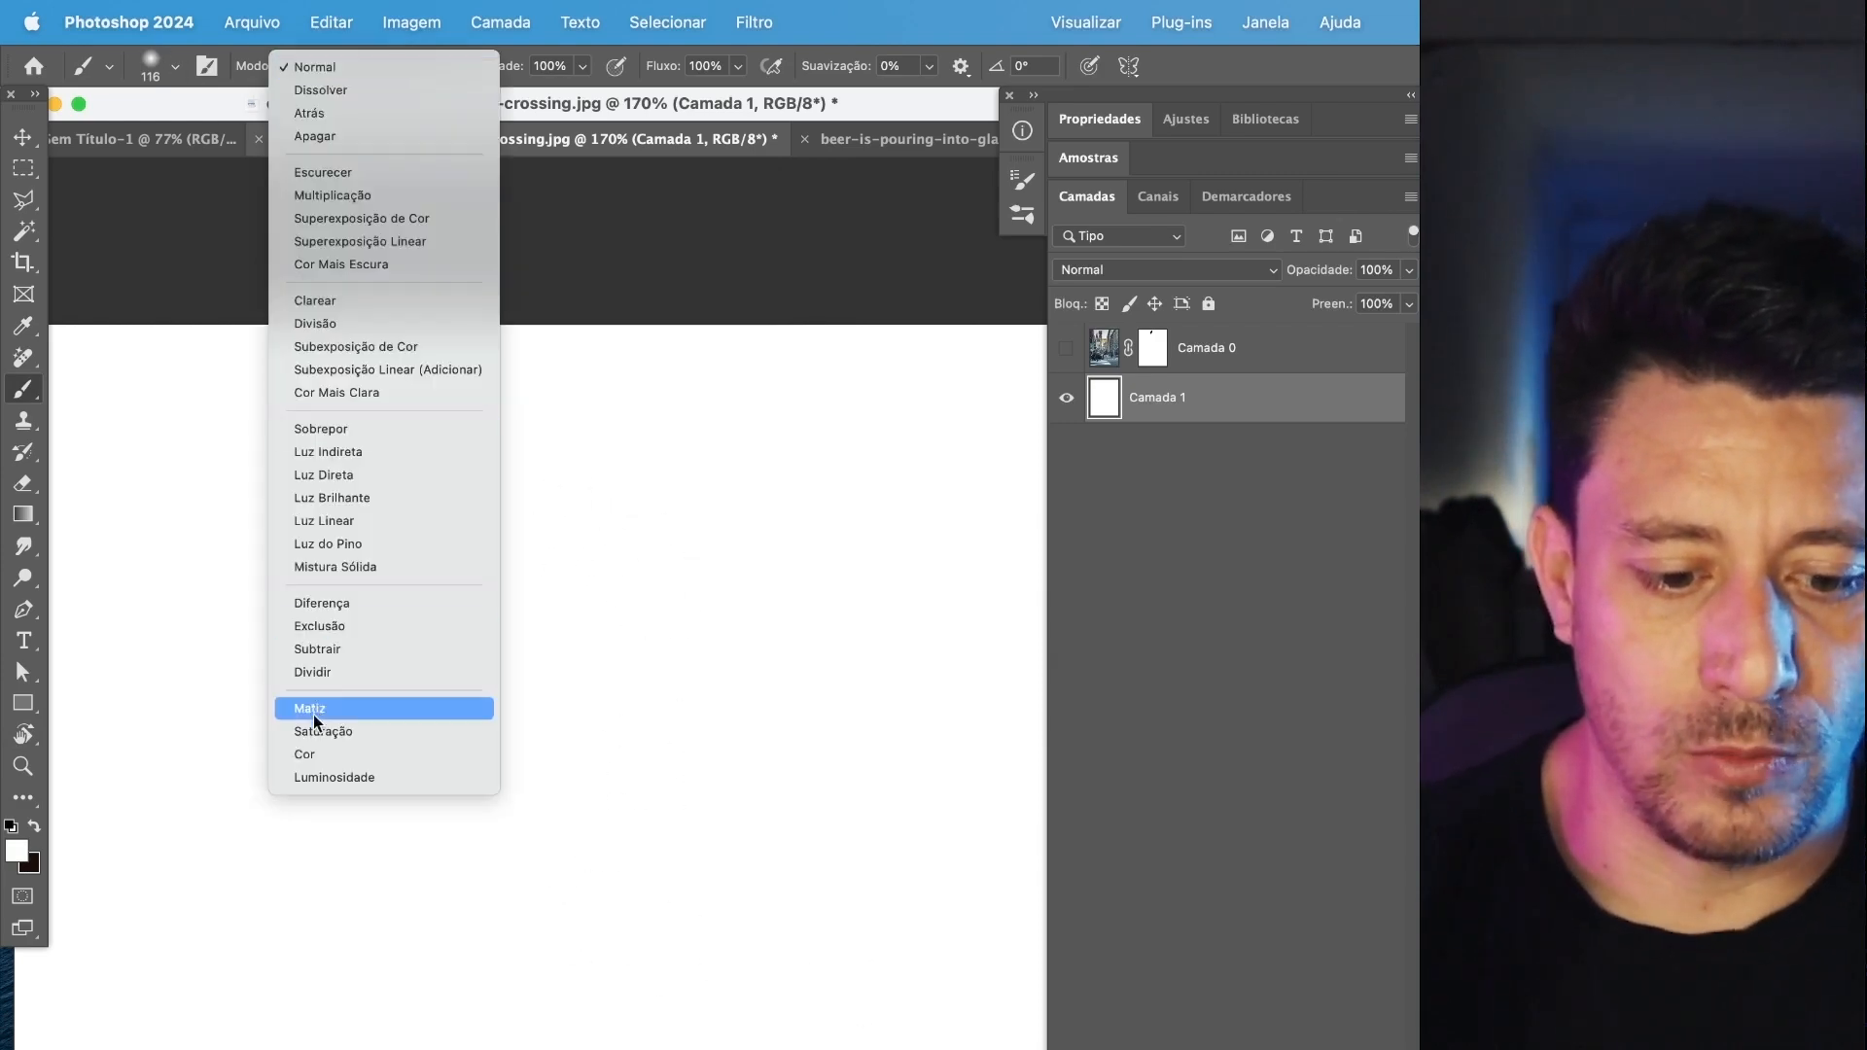
left_click(347, 603)
mouse_move(275, 463)
left_mouse_down()
mouse_move(227, 646)
mouse_move(352, 664)
mouse_move(545, 653)
mouse_move(515, 942)
mouse_move(1045, 1032)
left_mouse_up()
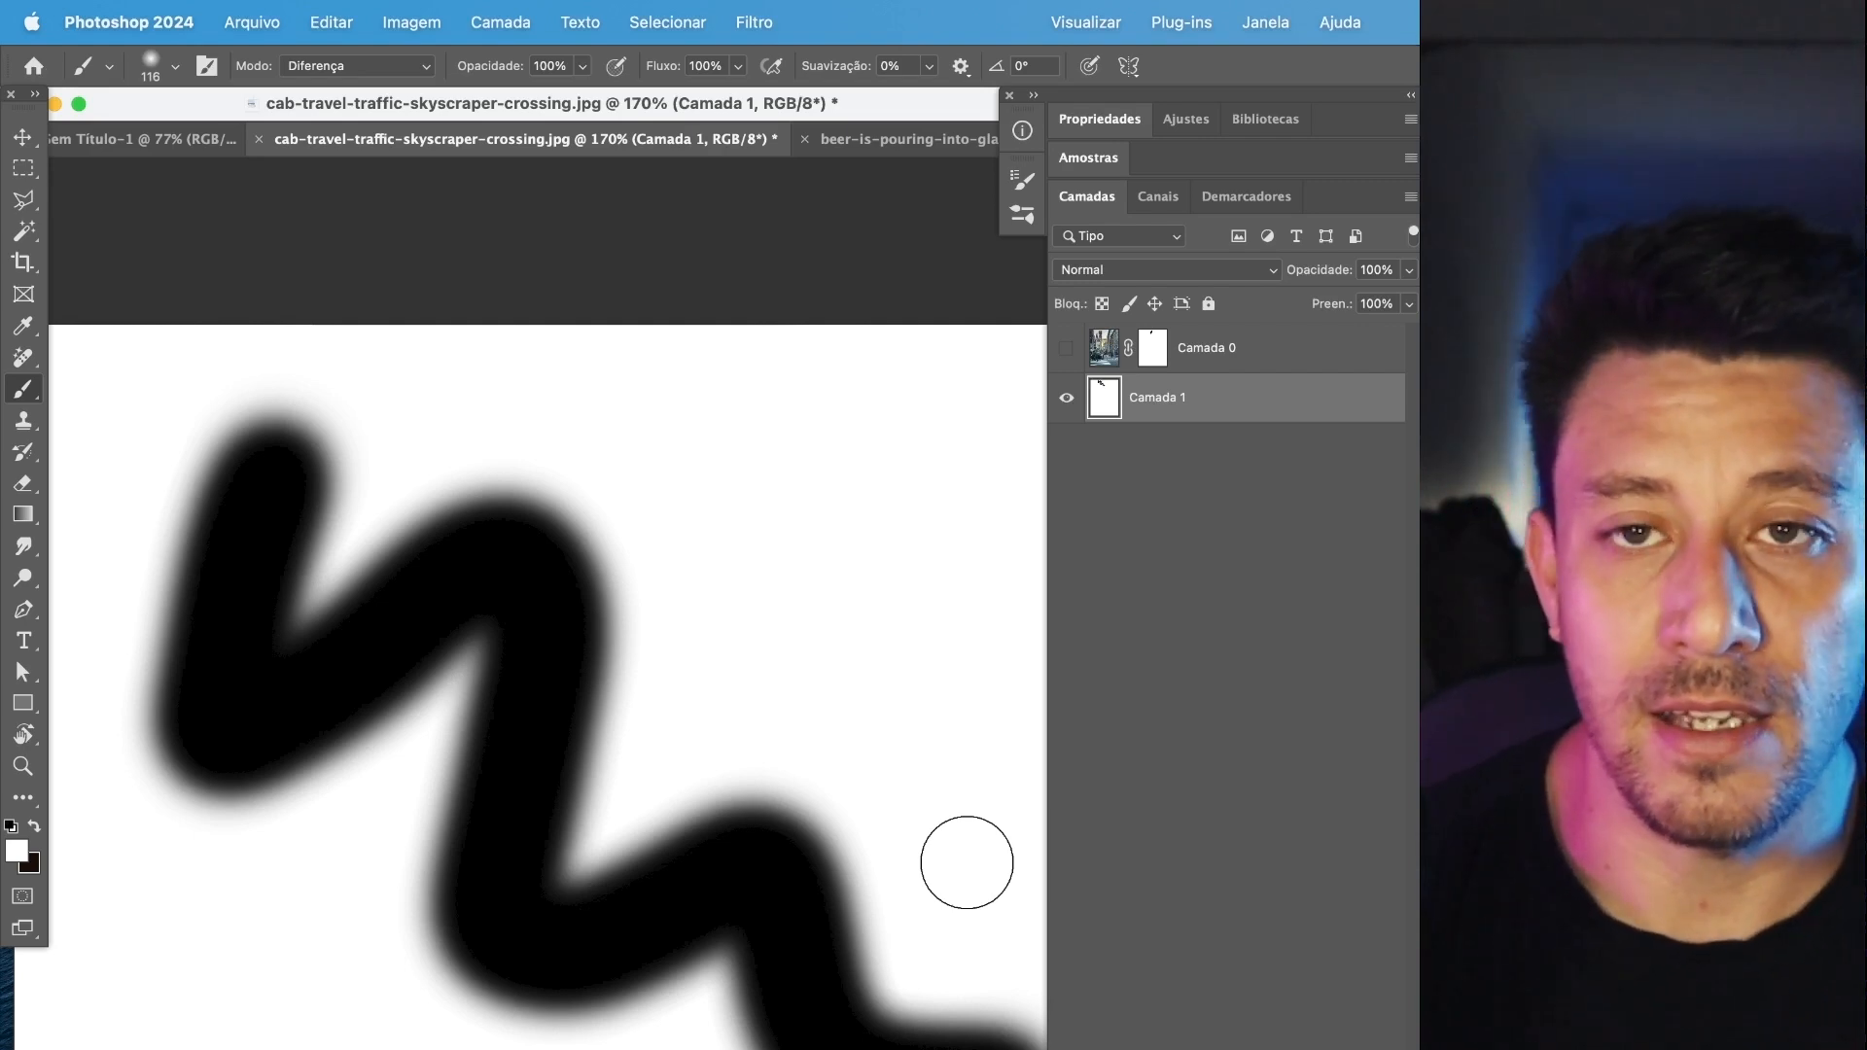
mouse_move(354, 513)
left_mouse_down()
mouse_move(292, 742)
mouse_move(505, 1001)
mouse_move(713, 781)
mouse_move(730, 521)
mouse_move(283, 863)
mouse_move(457, 1035)
mouse_move(609, 964)
left_mouse_up()
scroll(512, 837, "down", 3)
left_click_drag(513, 837, 528, 540)
Enlarge the brush to 326 px and paint broad white Diferença strokes over the existing pattern.
left_click(174, 67)
left_click_drag(223, 144, 273, 145)
mouse_move(471, 251)
left_mouse_down()
mouse_move(467, 283)
mouse_move(870, 657)
mouse_move(104, 645)
mouse_move(603, 991)
mouse_move(1066, 925)
mouse_move(501, 404)
mouse_move(325, 418)
mouse_move(692, 479)
mouse_move(137, 950)
mouse_move(454, 569)
mouse_move(625, 1021)
mouse_move(125, 917)
mouse_move(438, 1042)
mouse_move(580, 922)
mouse_move(791, 417)
mouse_move(855, 875)
mouse_move(417, 1021)
mouse_move(442, 813)
mouse_move(126, 396)
mouse_move(771, 542)
mouse_move(904, 934)
left_mouse_up()
Change the foreground color to turquoise green and paint with it across the middle of the black-and-white pattern.
left_click(17, 852)
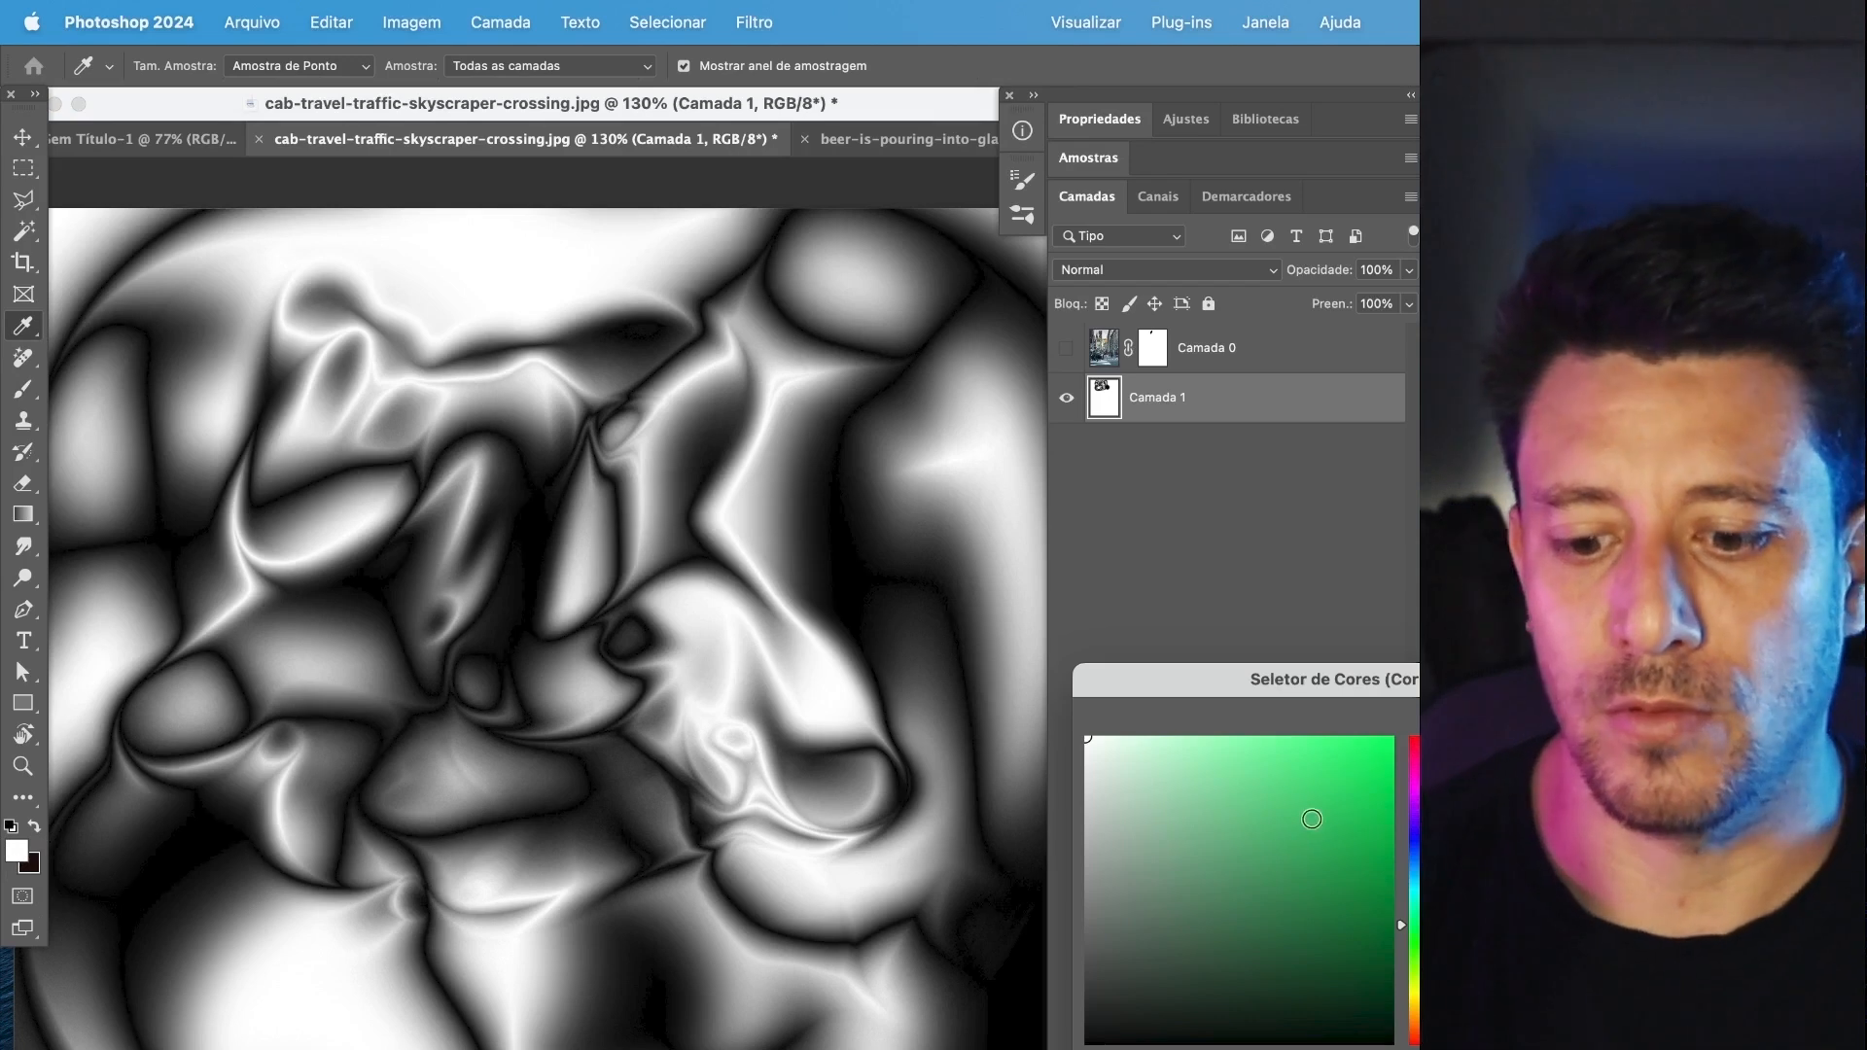
key("Return")
mouse_move(544, 389)
left_mouse_down()
mouse_move(396, 645)
mouse_move(583, 972)
mouse_move(85, 783)
left_mouse_up()
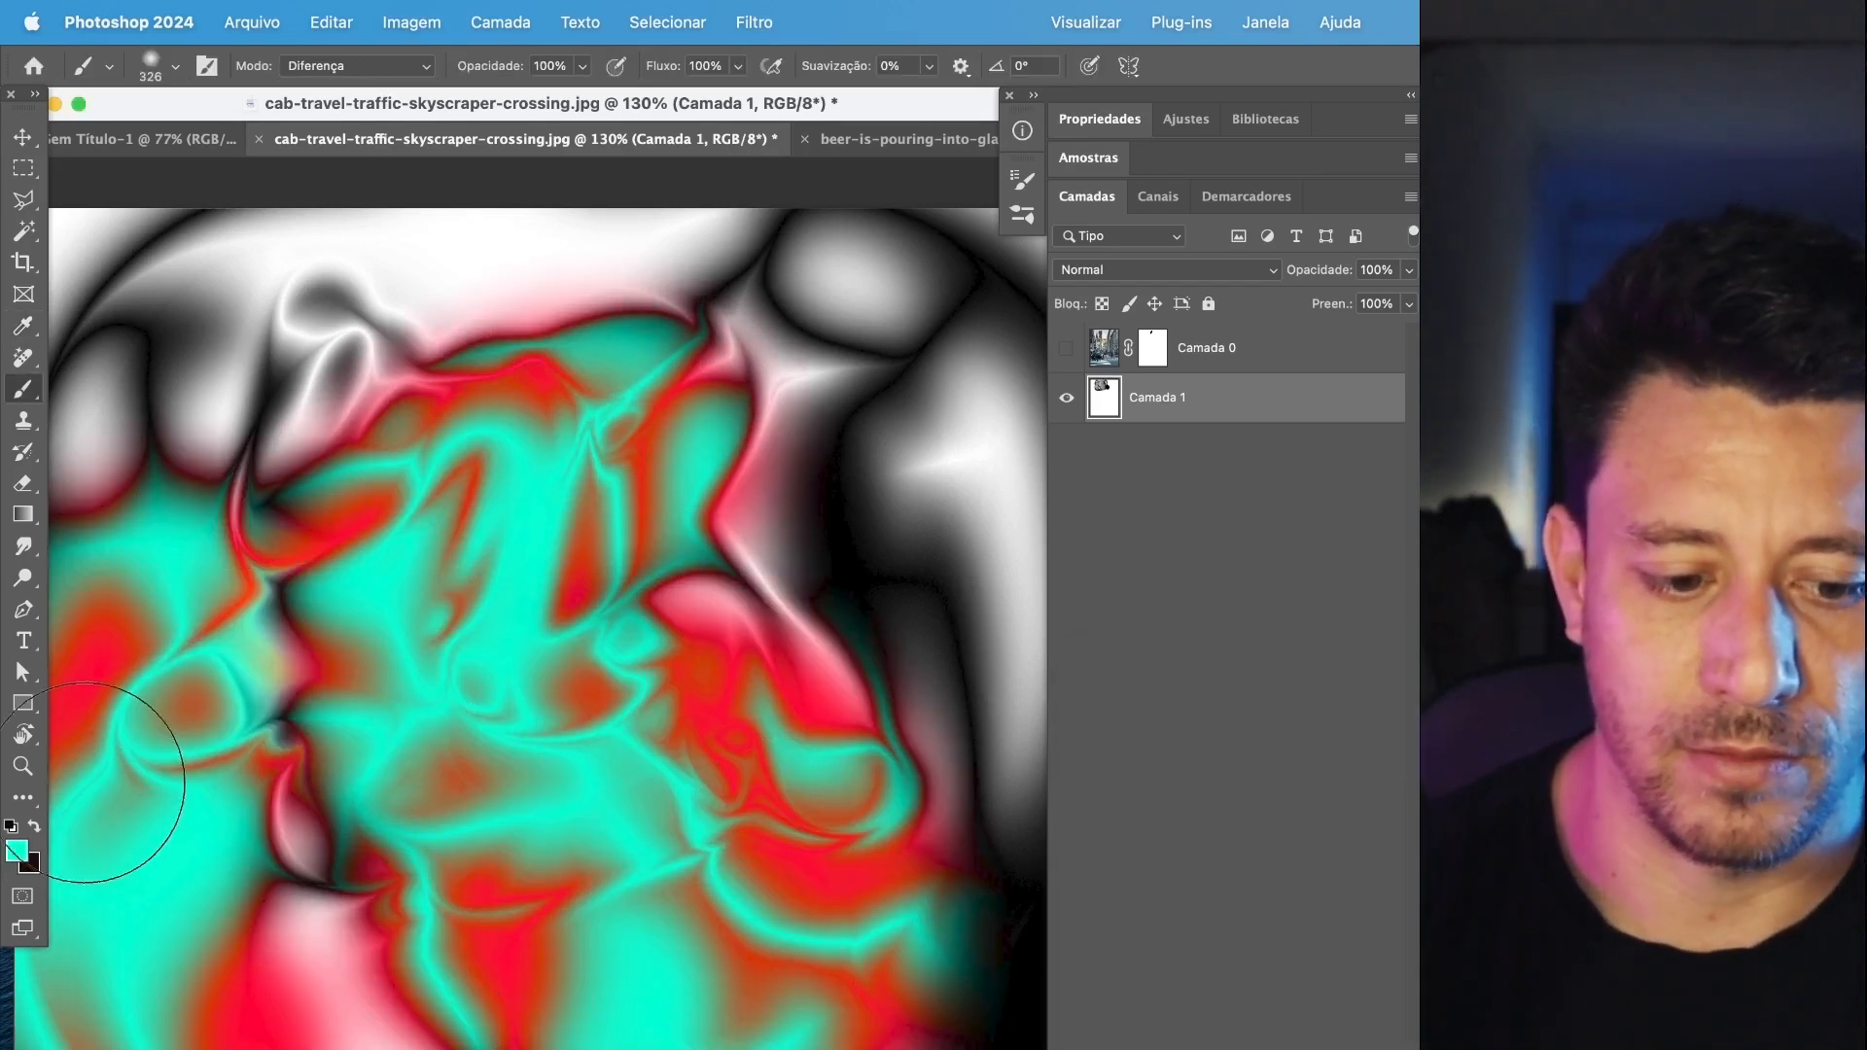
Change the foreground color to magenta and paint more Diferença strokes across the colored pattern.
left_click(16, 851)
mouse_move(1416, 899)
left_mouse_down()
mouse_move(1416, 858)
mouse_move(1416, 887)
left_mouse_up()
left_click(1412, 790)
key("Return")
mouse_move(905, 437)
left_mouse_down()
mouse_move(603, 632)
mouse_move(673, 928)
left_mouse_up()
mouse_move(919, 379)
left_mouse_down()
mouse_move(188, 312)
mouse_move(834, 1021)
mouse_move(875, 437)
mouse_move(438, 226)
left_mouse_up()
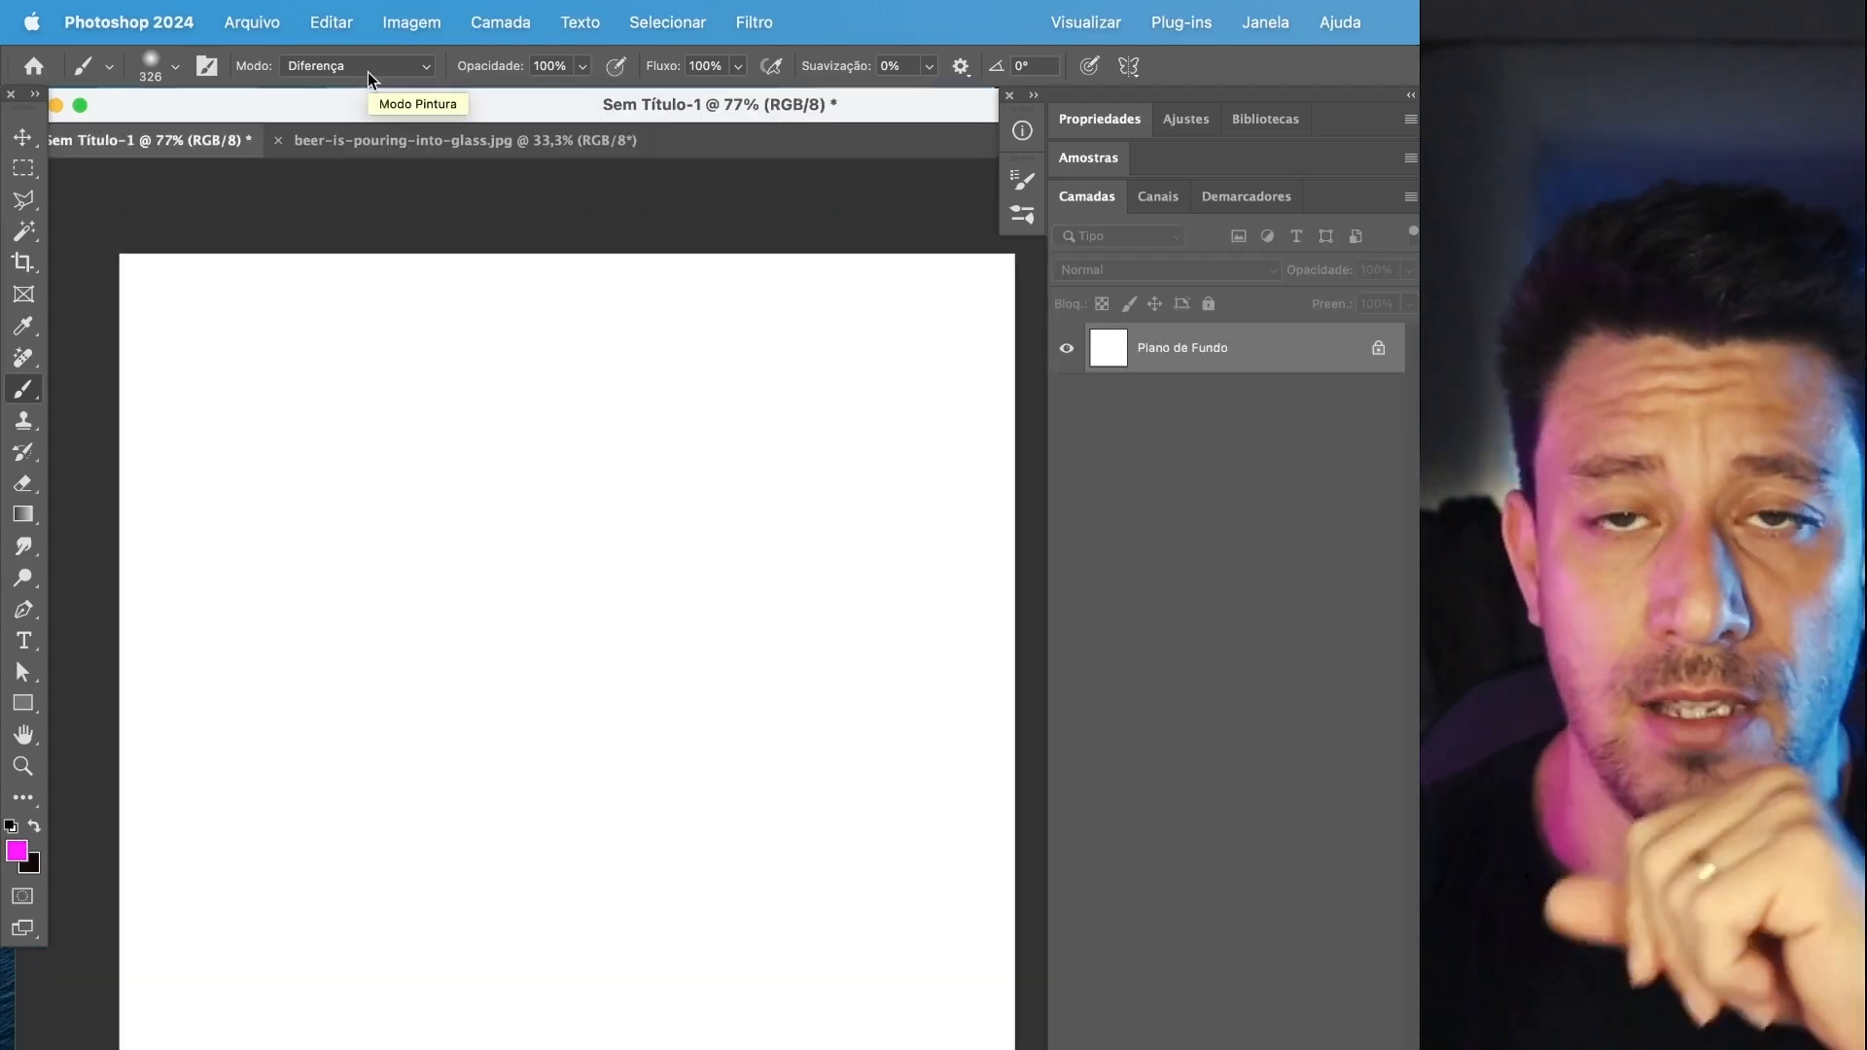
Set the brush's blend mode back to Normal in the blank Sem Título-1 document.
left_click(366, 68)
scroll(365, 128, "up", 10)
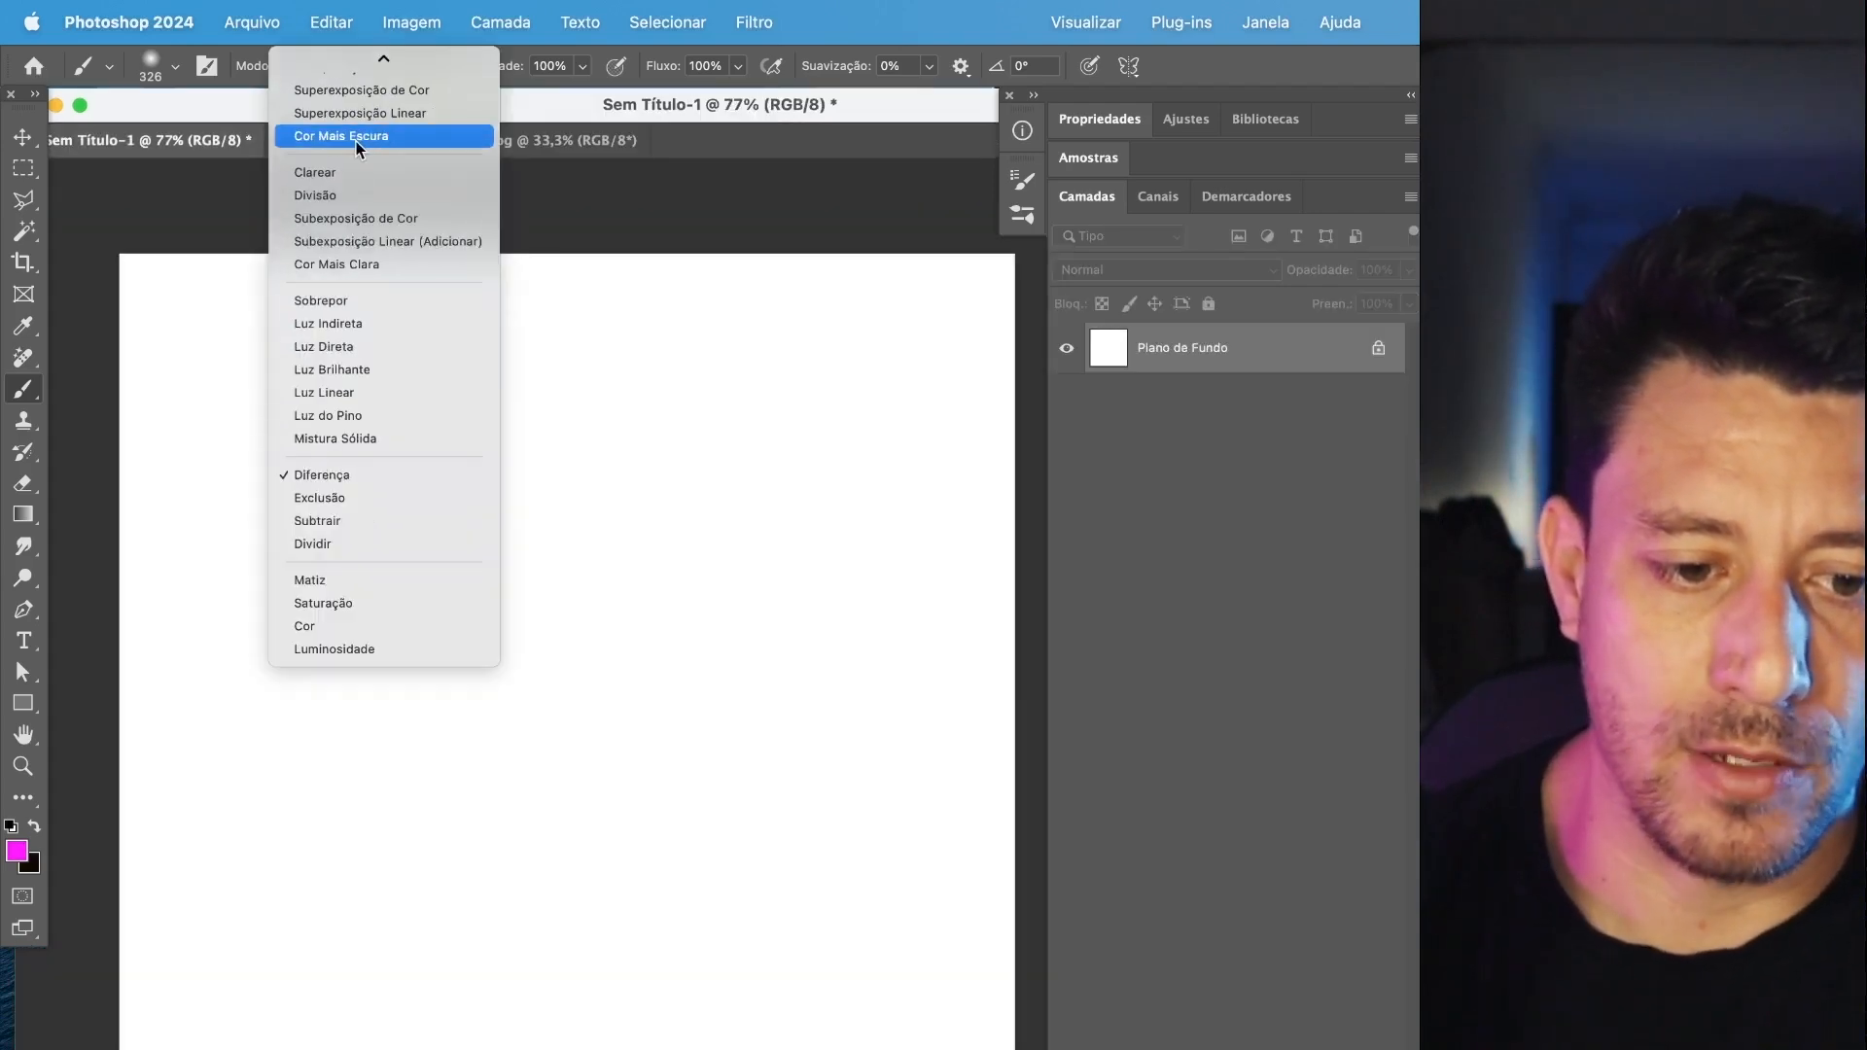
left_click(357, 63)
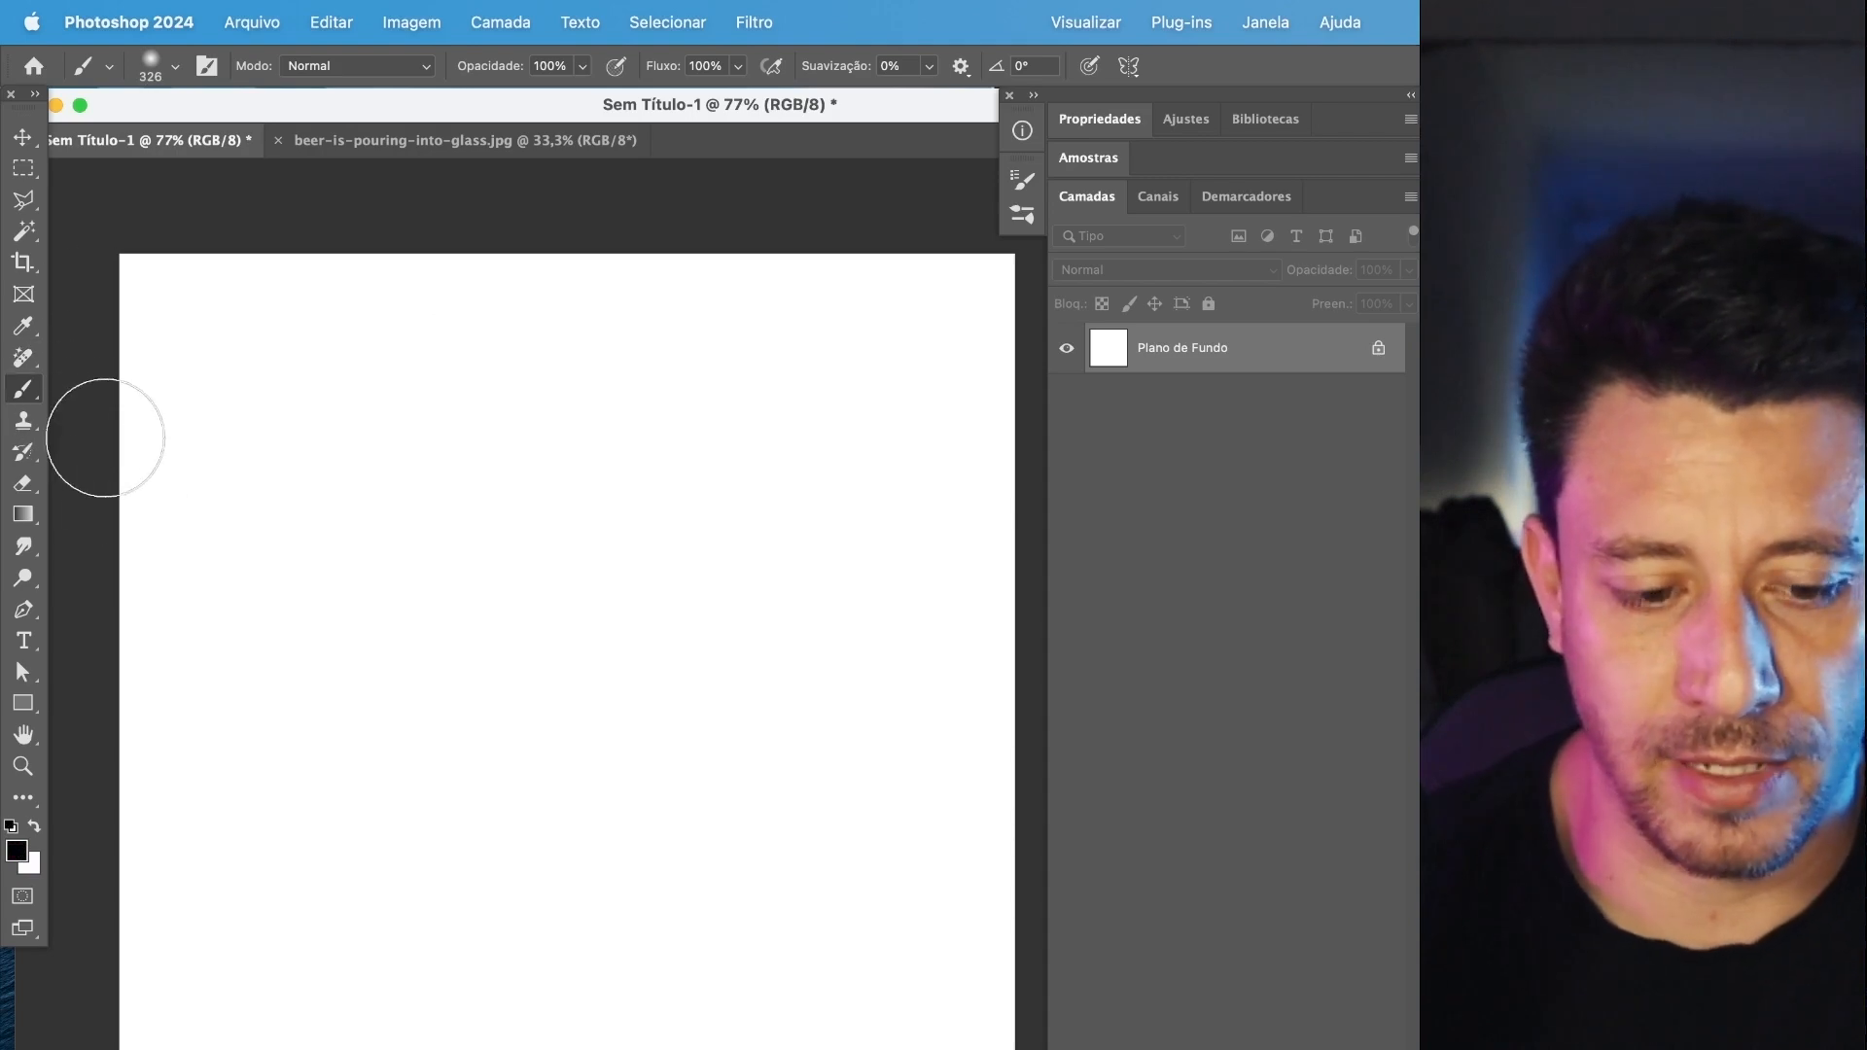
Open the brush preset picker and look through its list of brush groups.
left_click(173, 66)
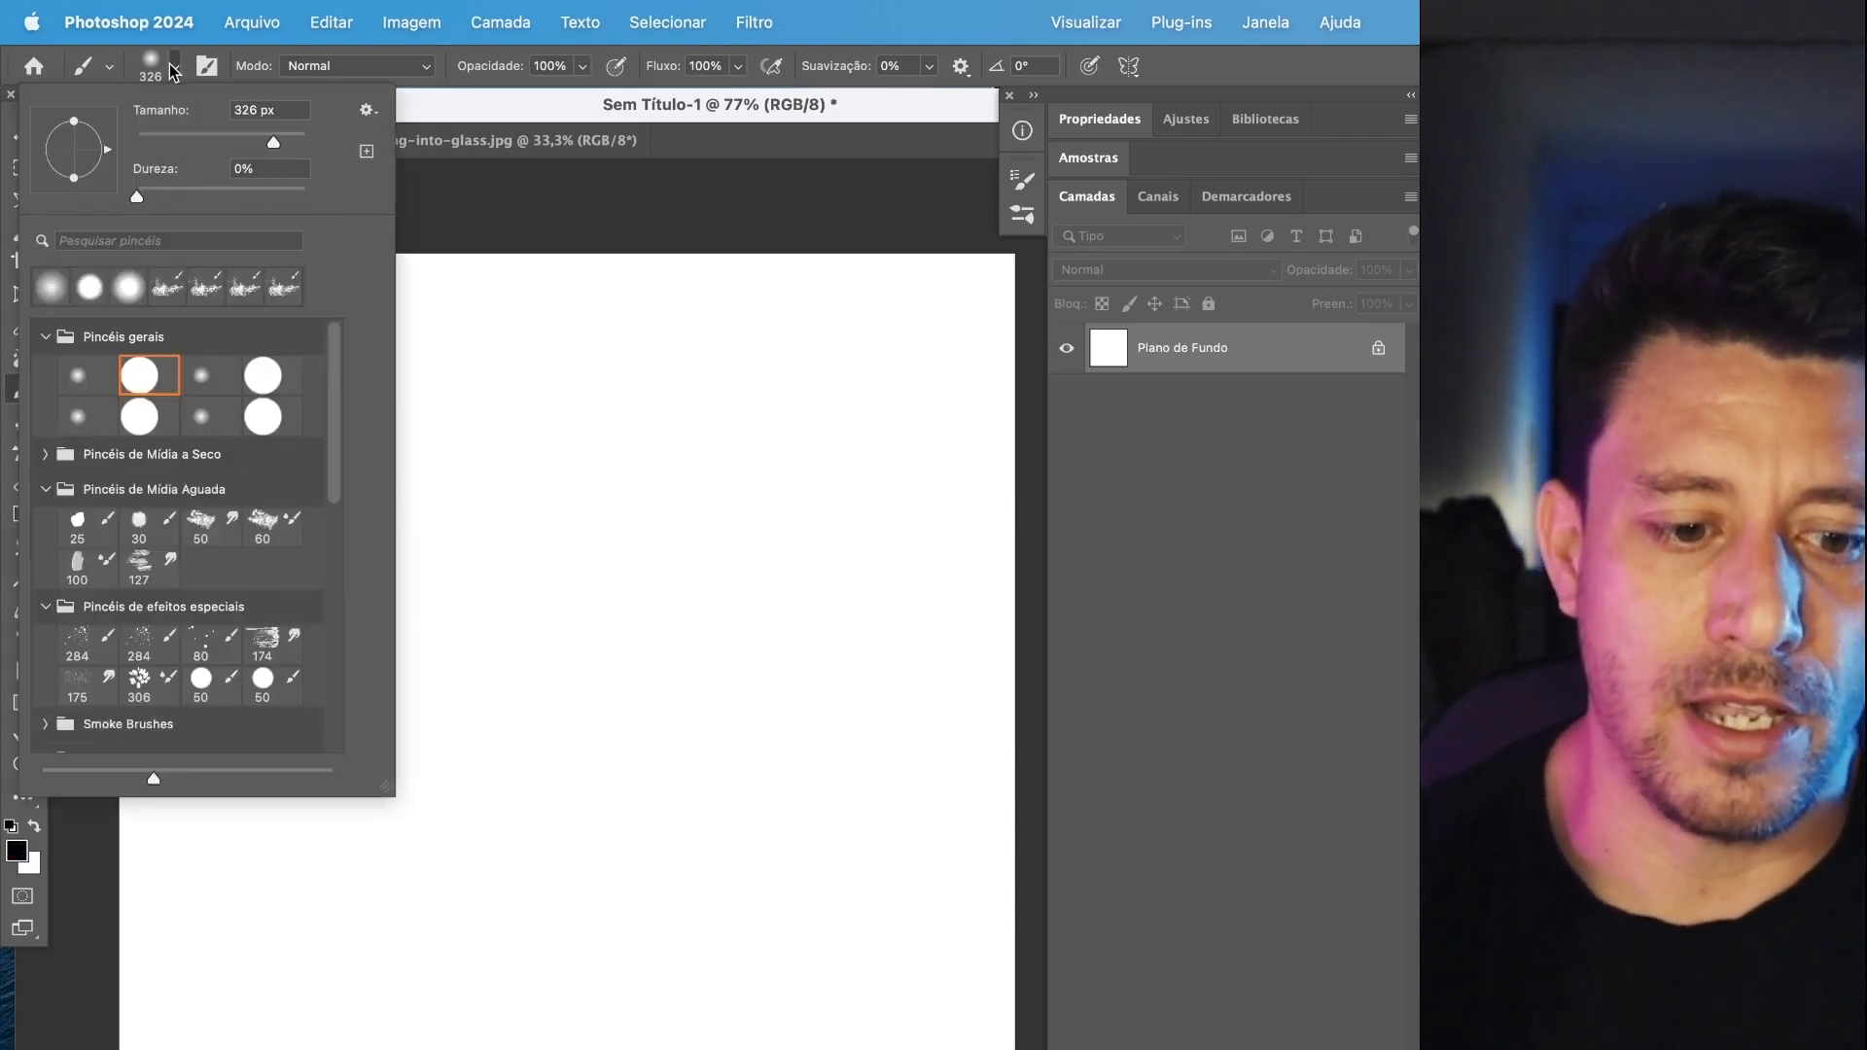
left_click(174, 67)
left_click(174, 68)
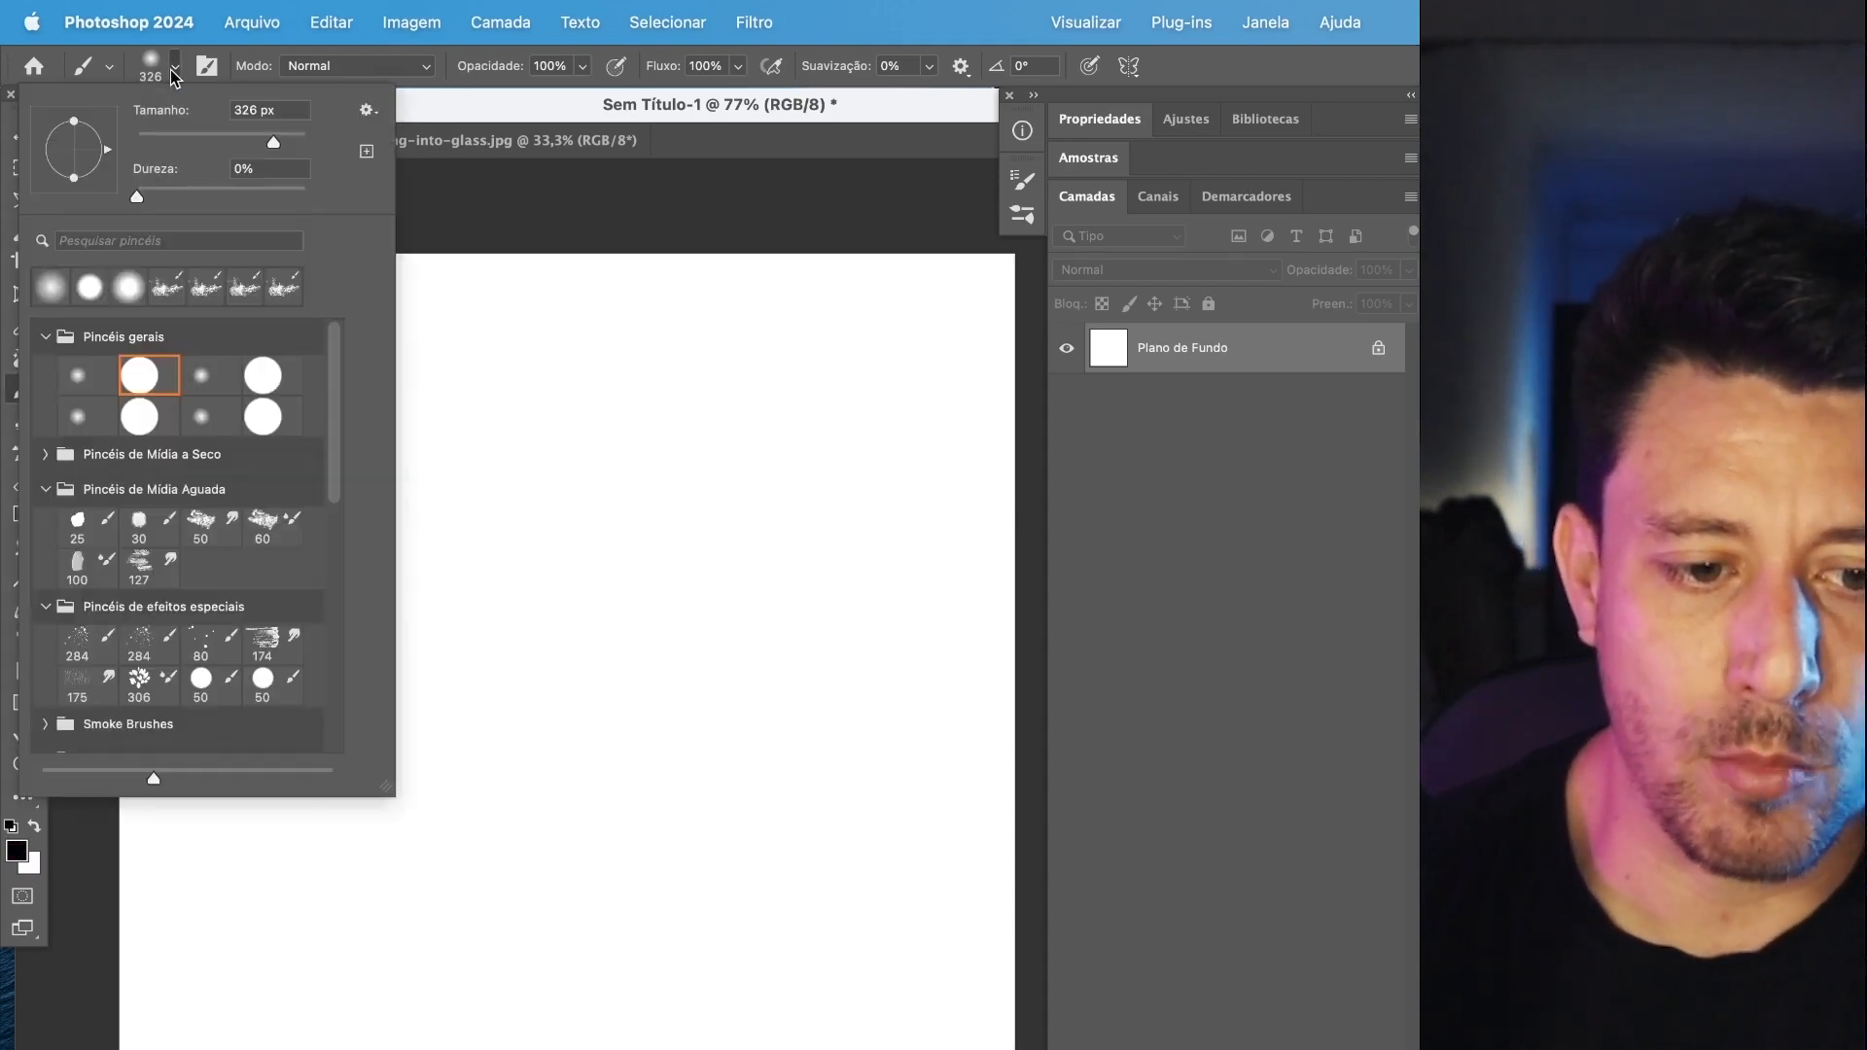
left_click(173, 69)
left_click(175, 70)
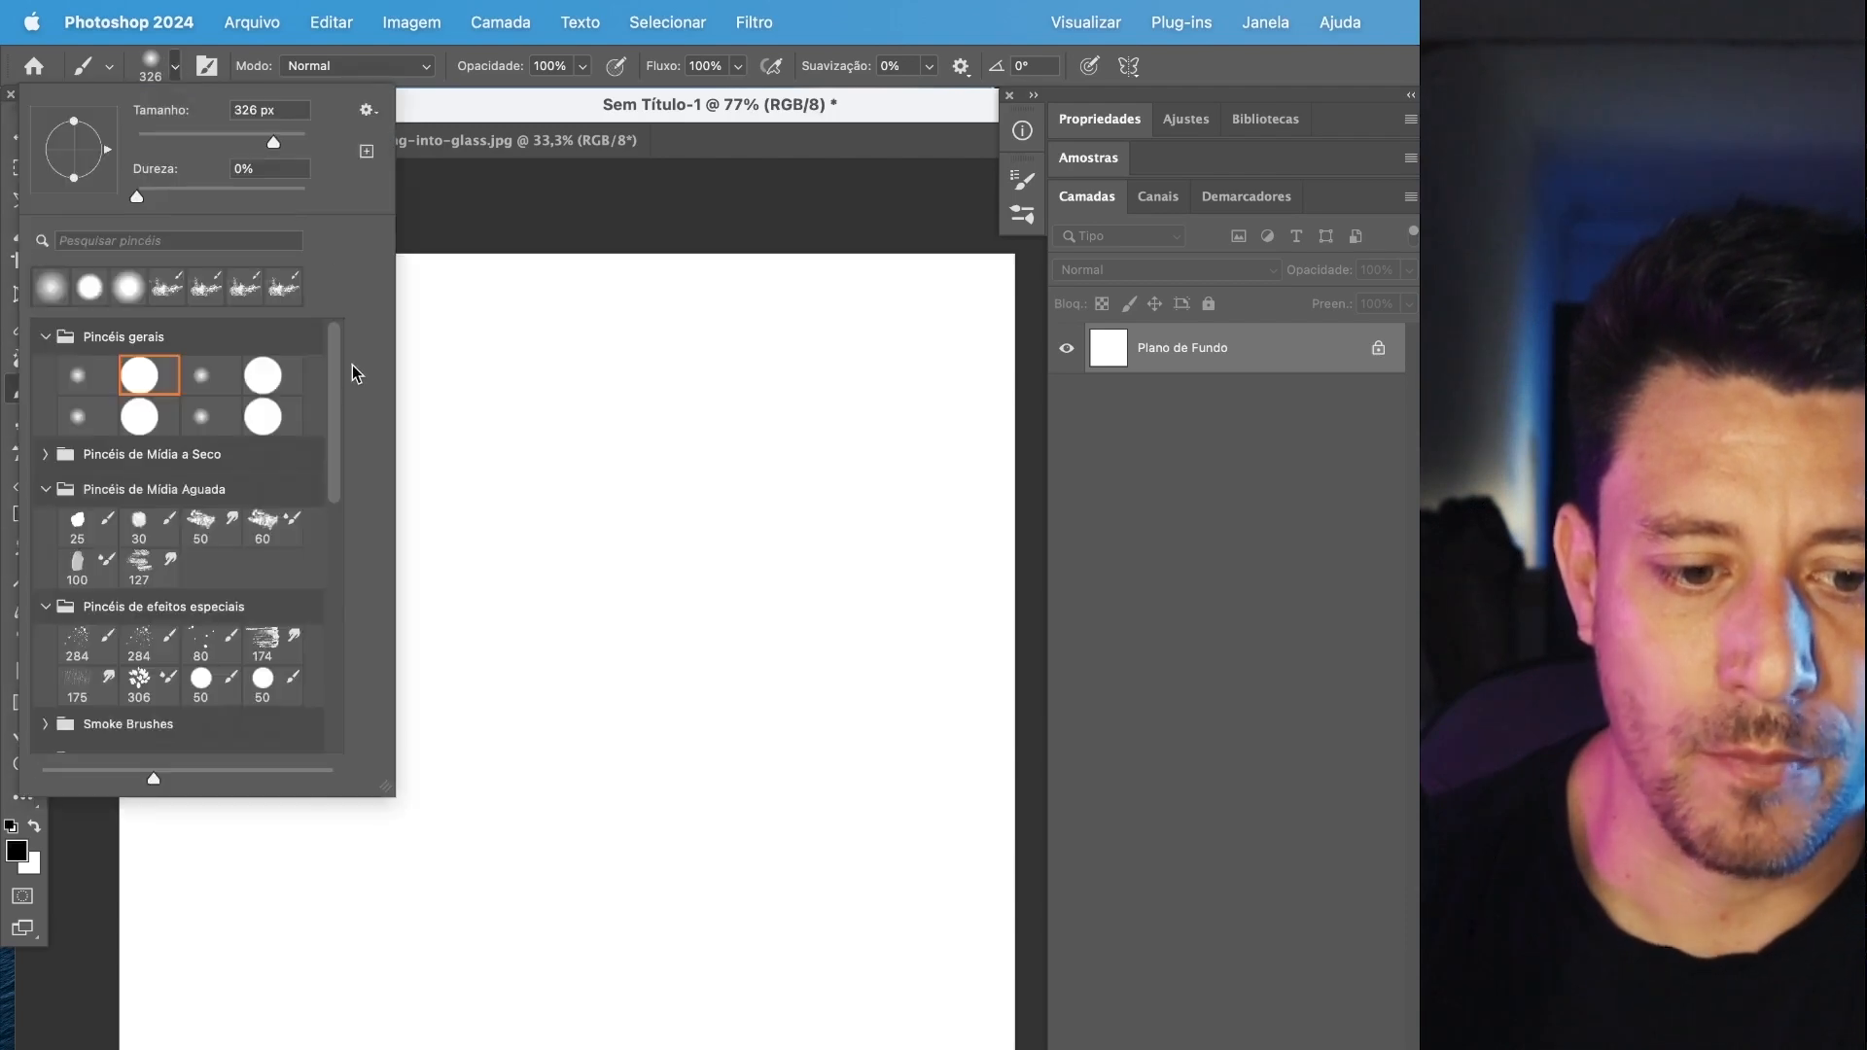
scroll(342, 385, "down", 5)
scroll(342, 516, "up", 5)
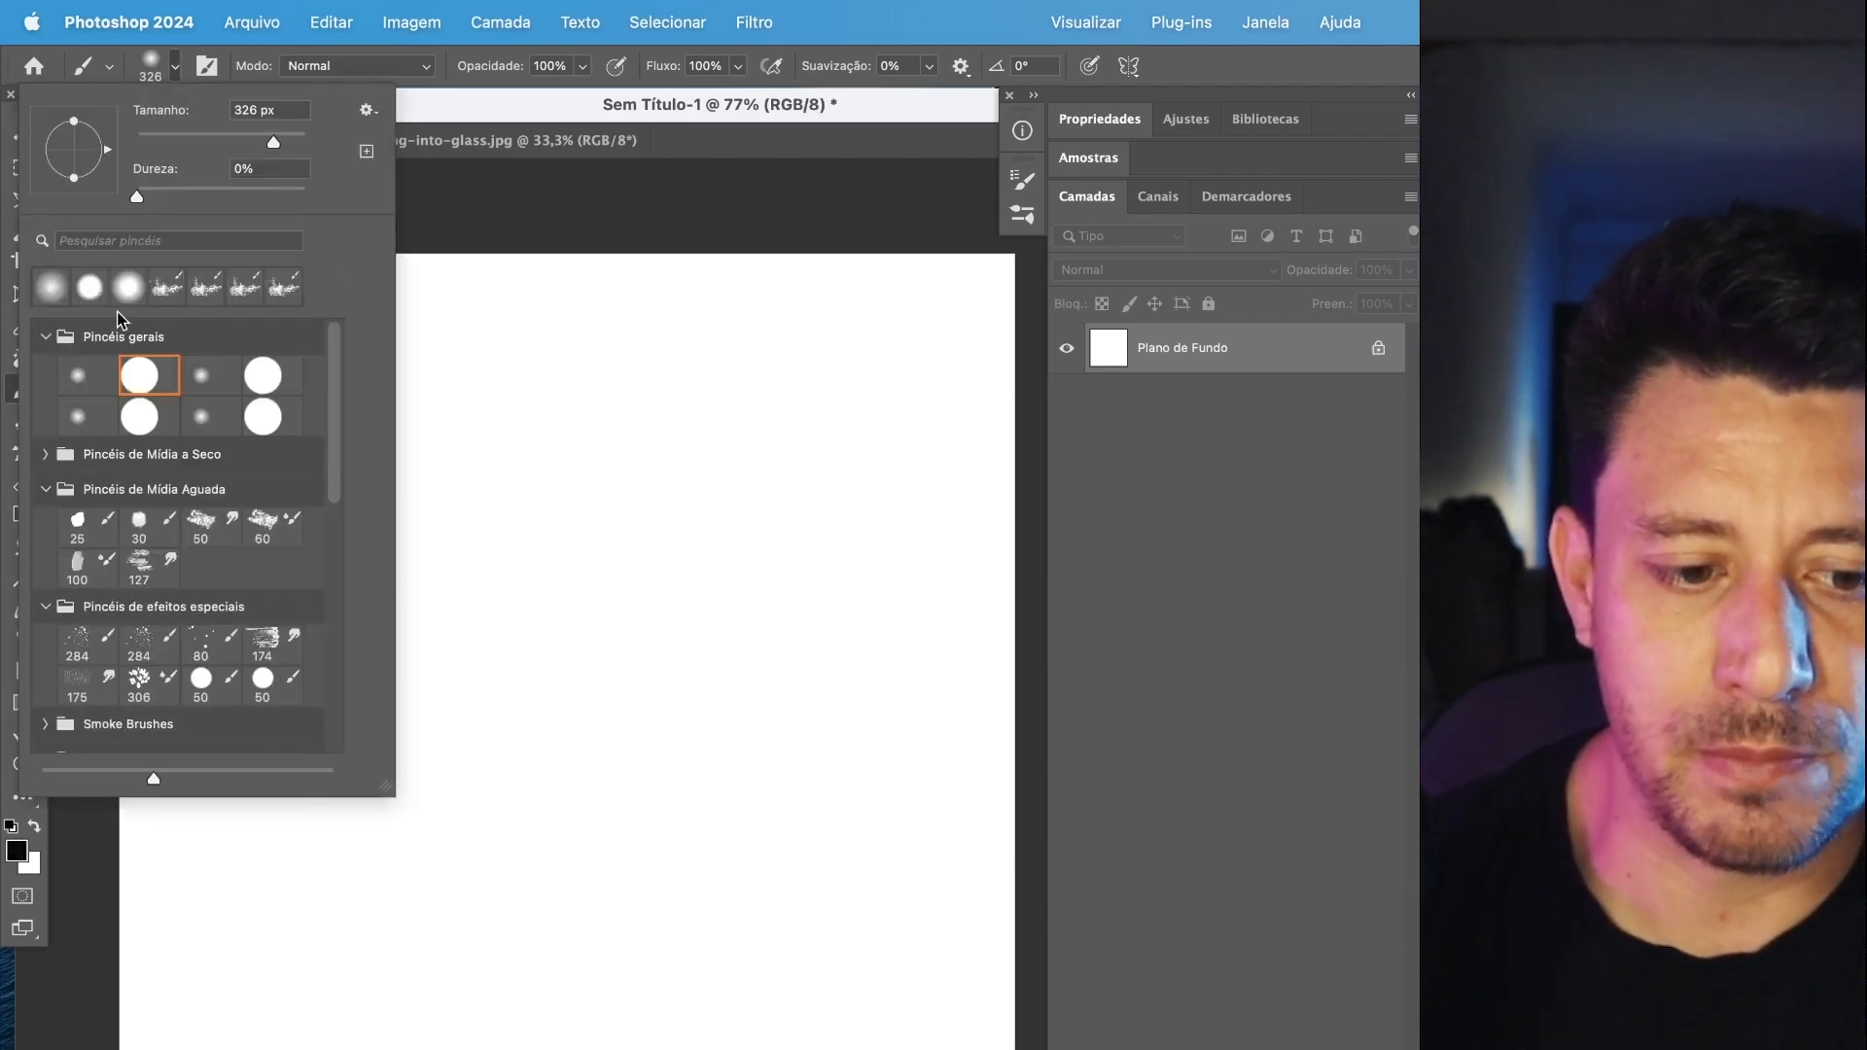
Collapse the expanded brush groups, from Pincéis gerais through Cloud Brushes and Flame Brushes to 15 Real Dust Stamp Brushes.
left_click(44, 338)
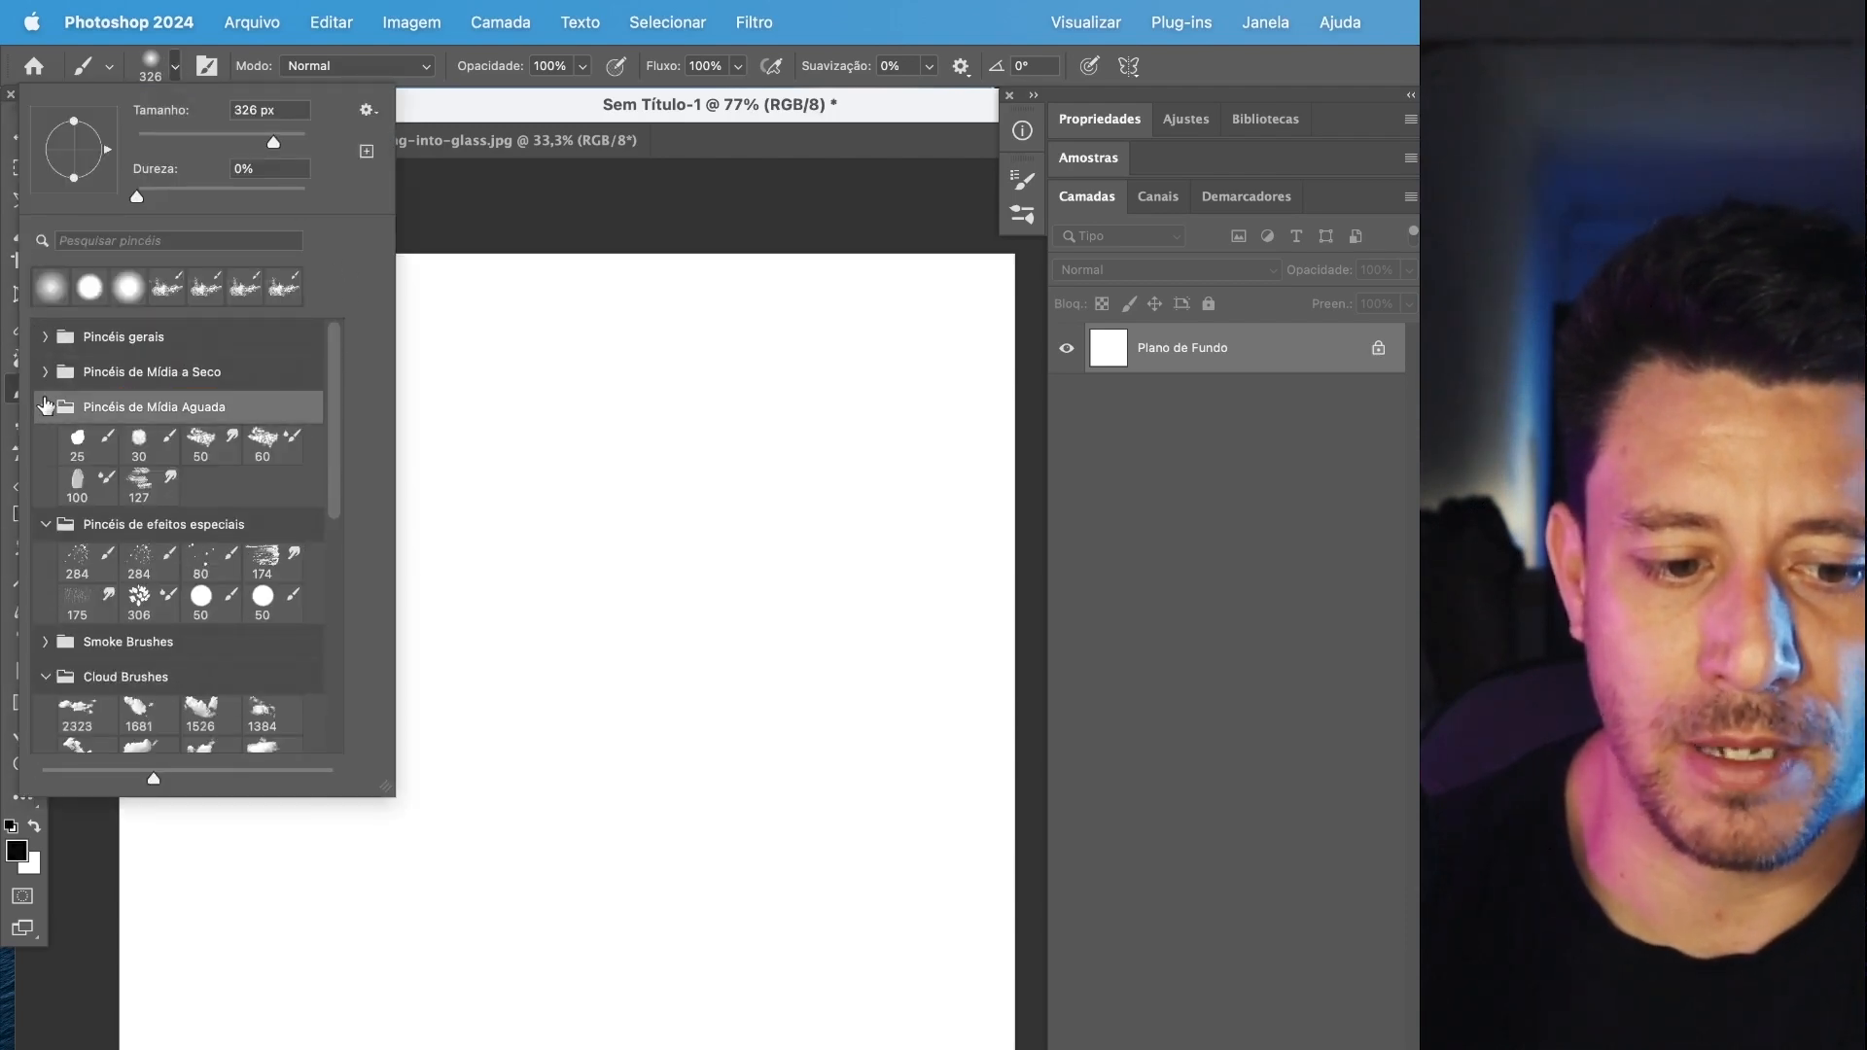
left_click(44, 409)
left_click(45, 443)
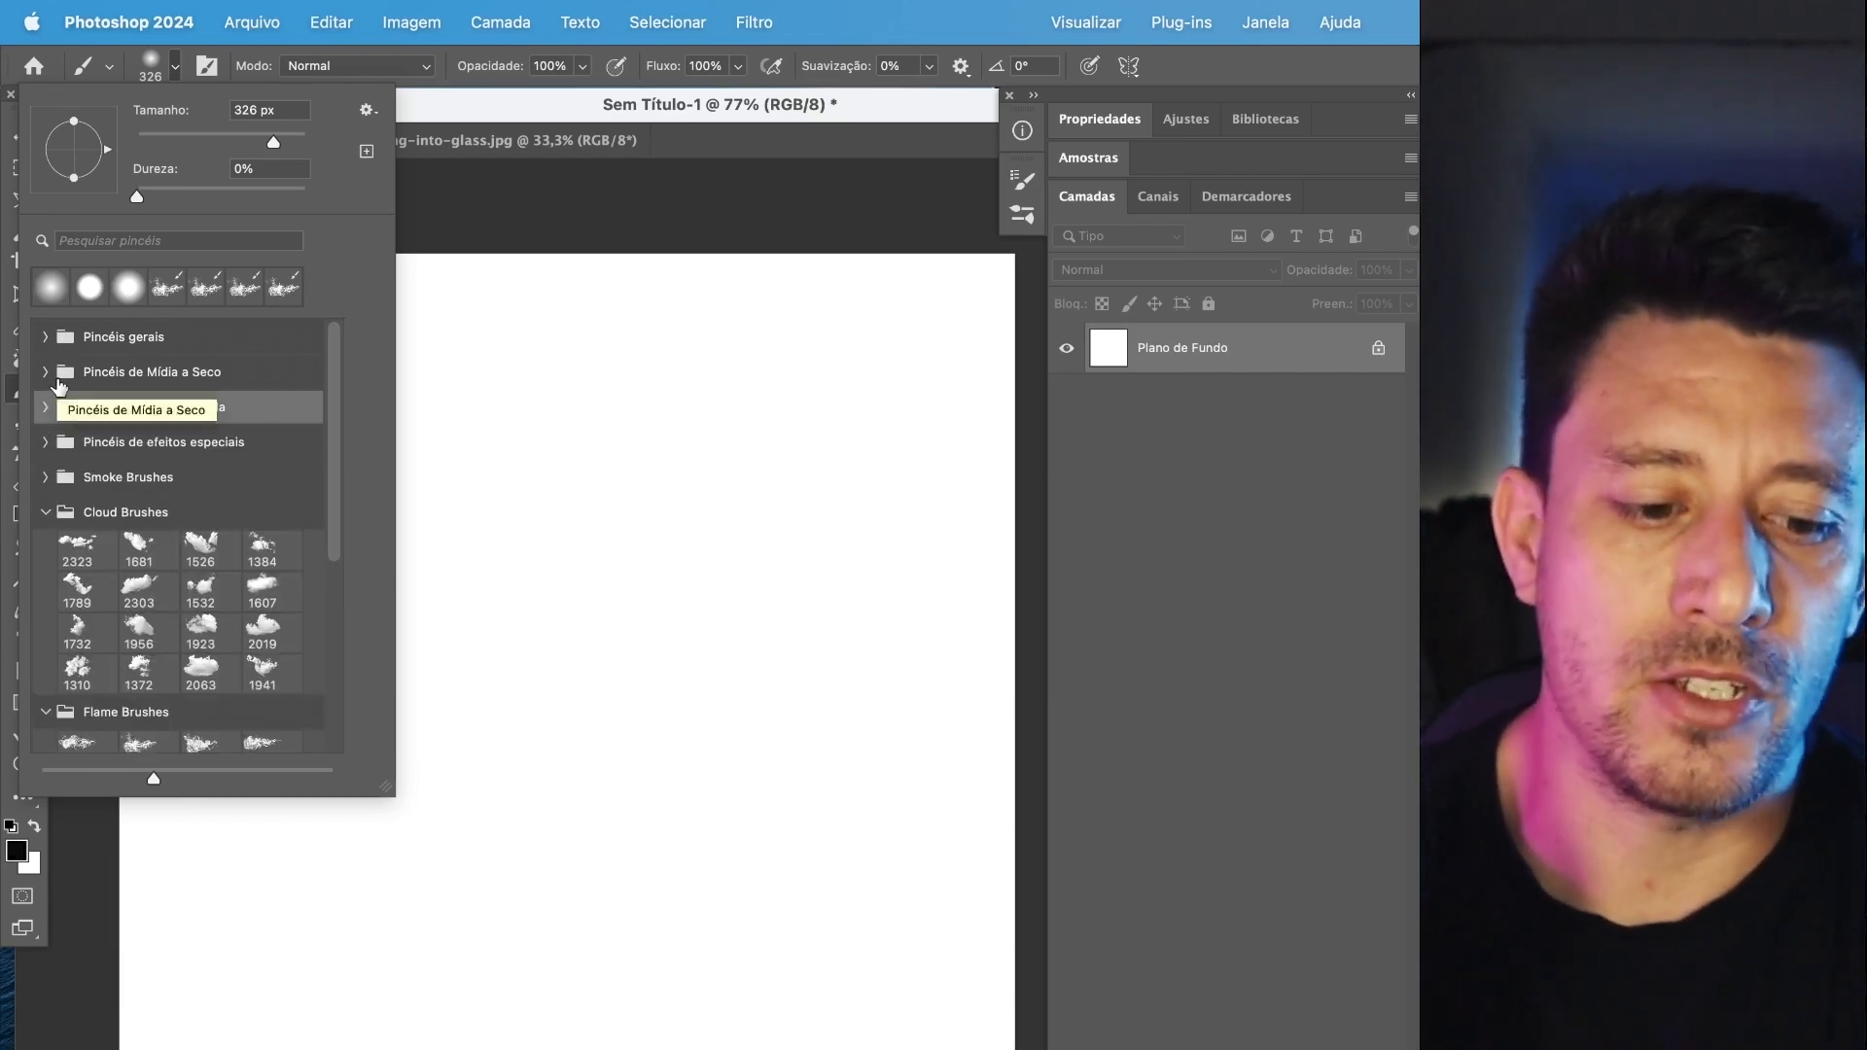
left_click(46, 515)
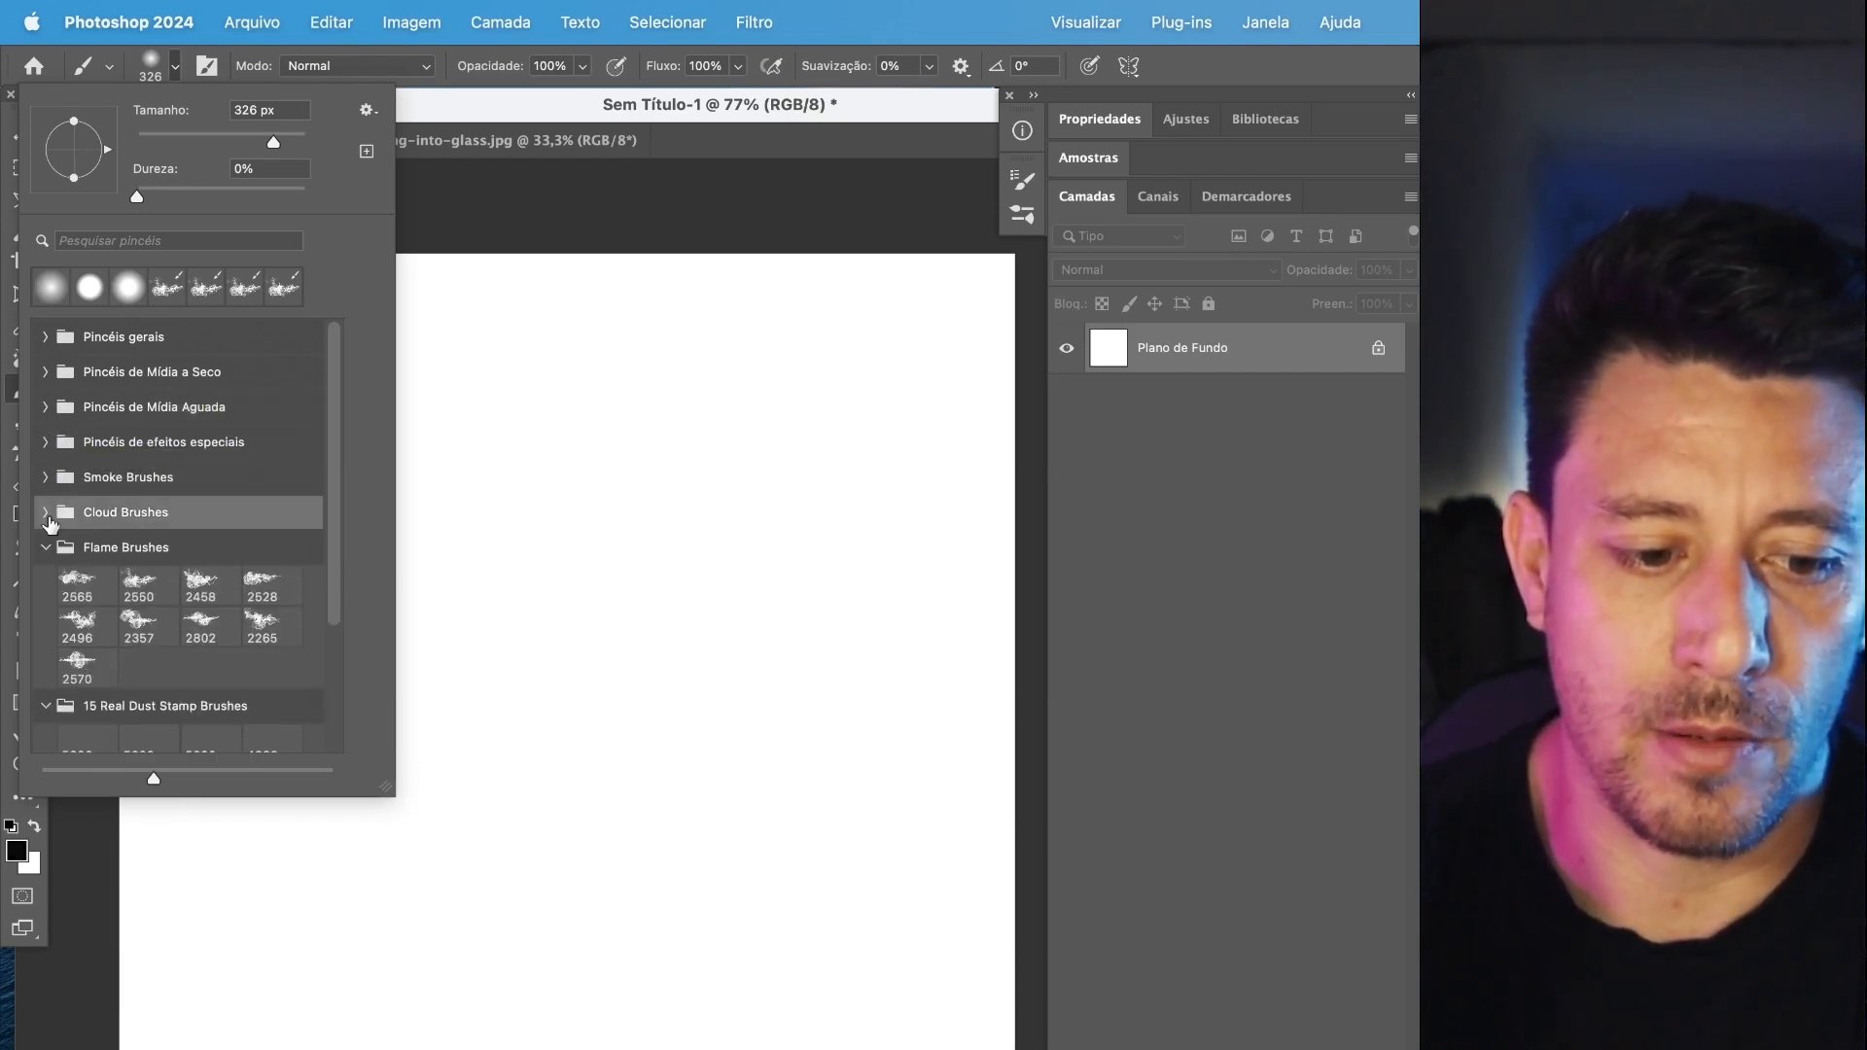
left_click(50, 549)
left_click(47, 583)
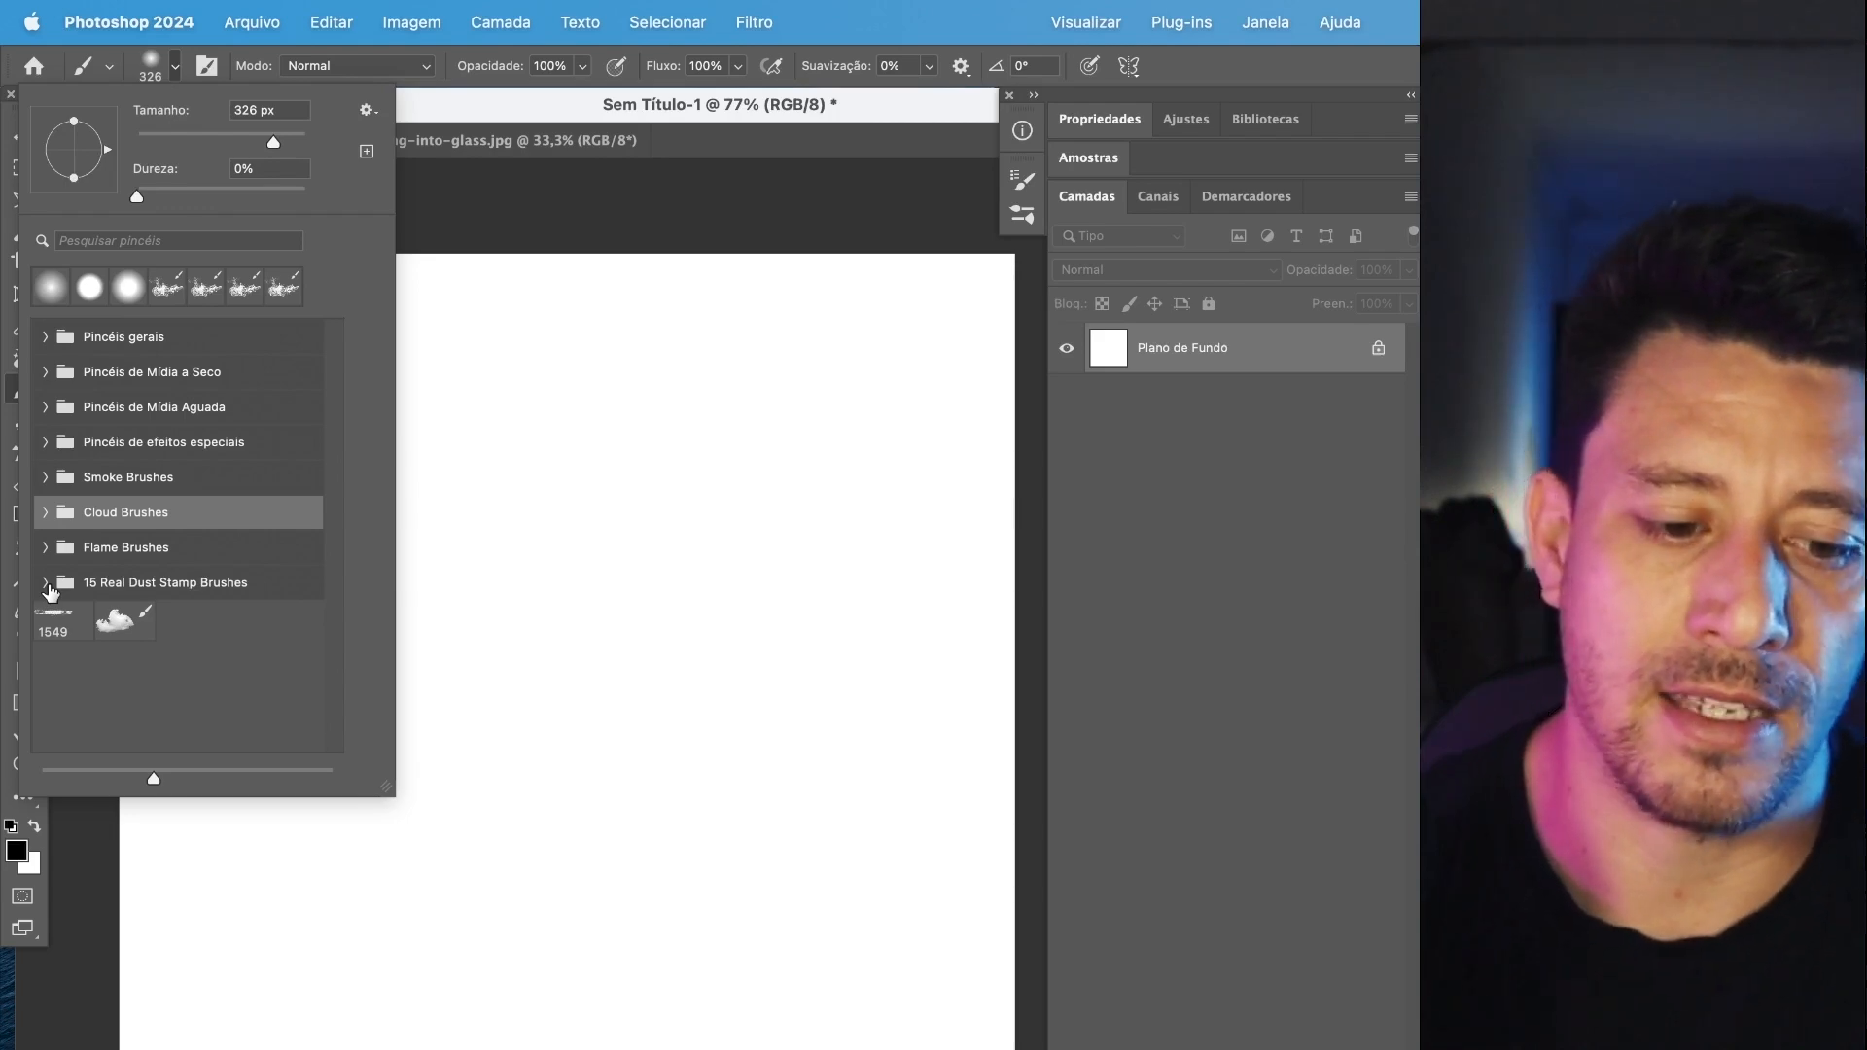
Expand the Pincéis gerais and Pincéis de Mídia a Seco groups and choose the textured 60 px dry media brush.
left_click(119, 348)
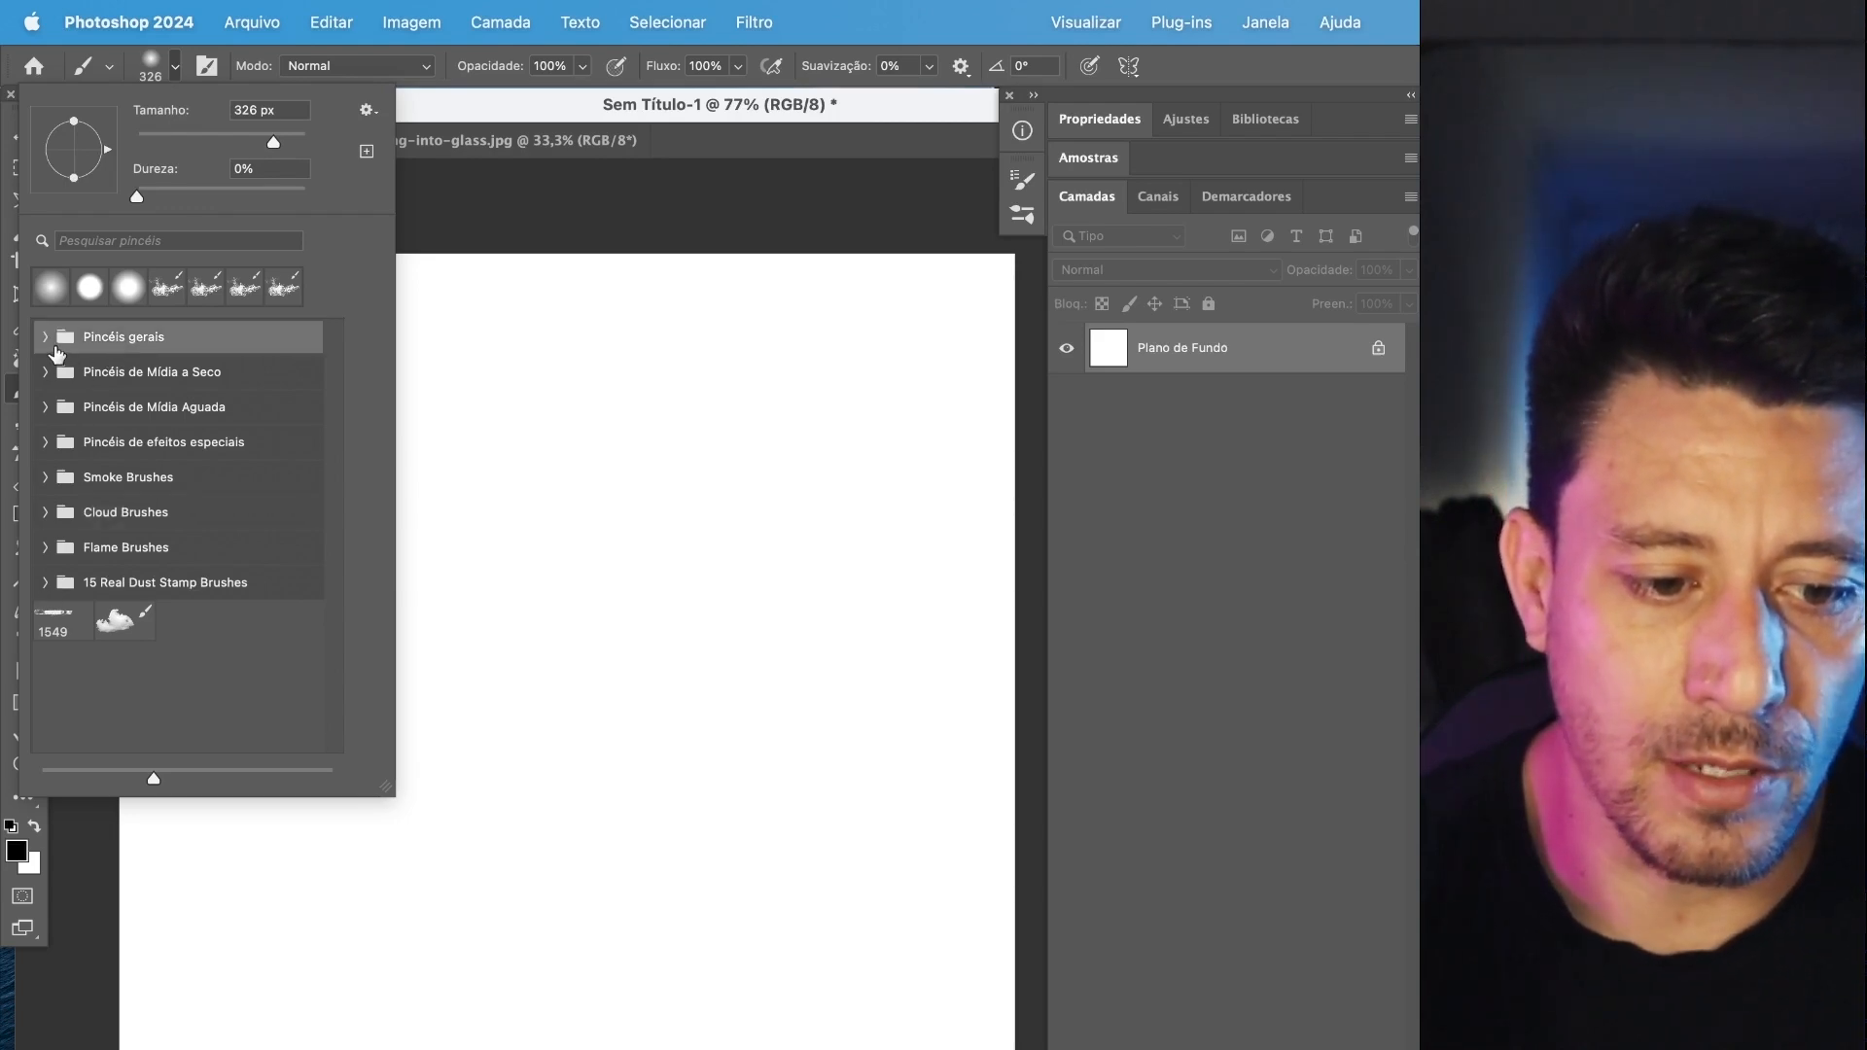
left_click(45, 341)
left_click(45, 456)
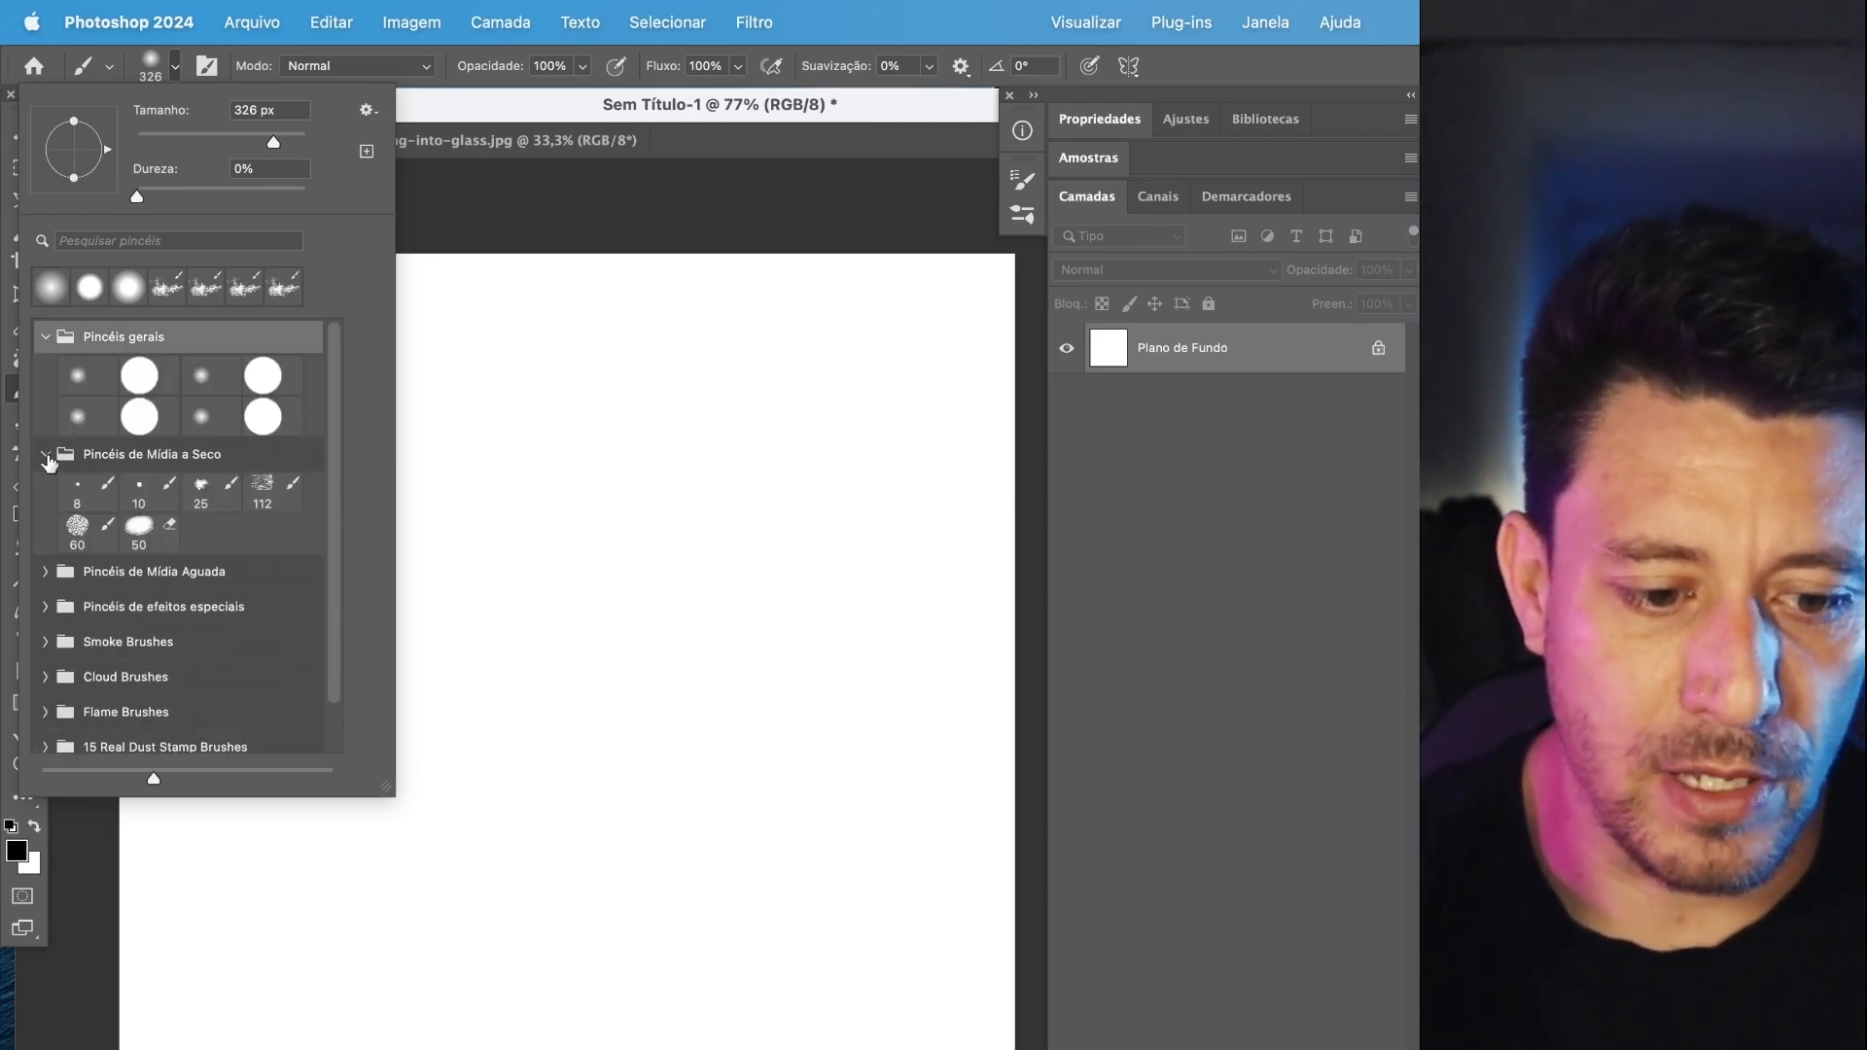
left_click(78, 526)
Paint black test strokes with the textured dry media brush on the blank canvas, and undo them.
mouse_move(542, 512)
left_mouse_down()
mouse_move(750, 675)
mouse_move(501, 587)
left_mouse_up()
scroll(618, 634, "up", 5)
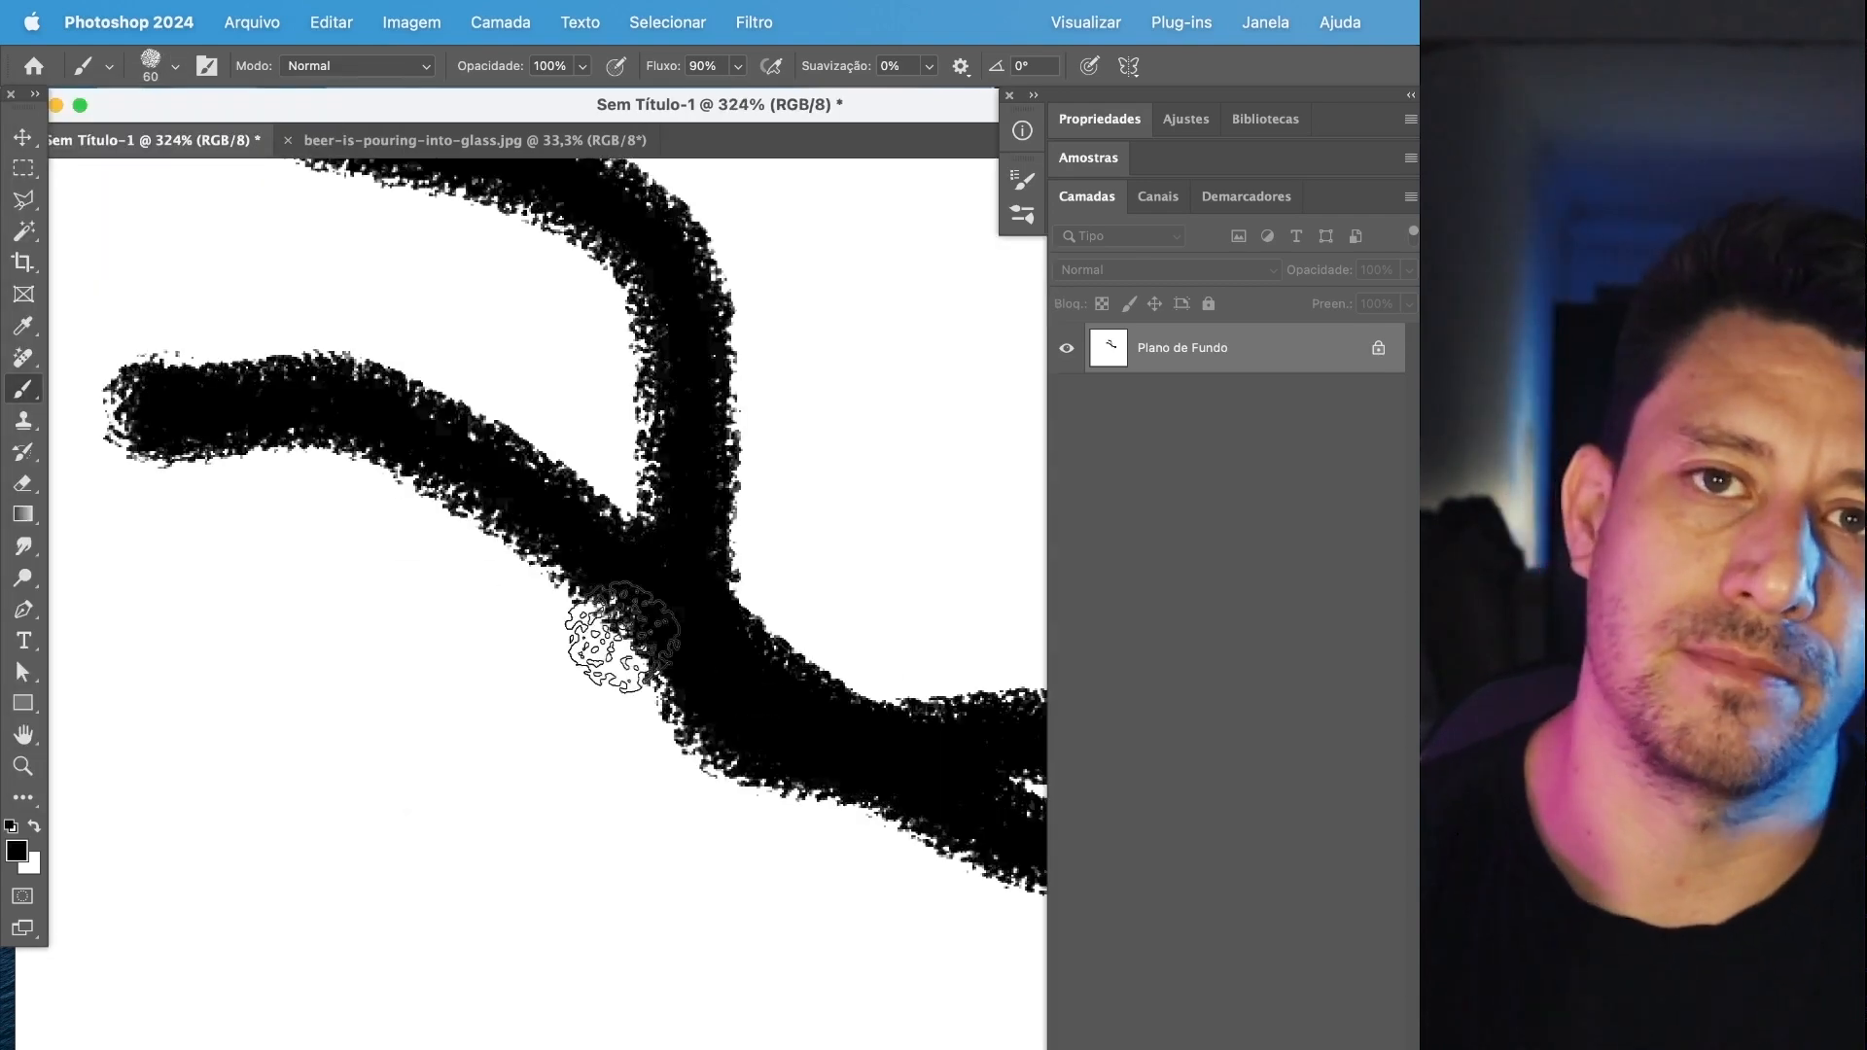
key("ctrl+z")
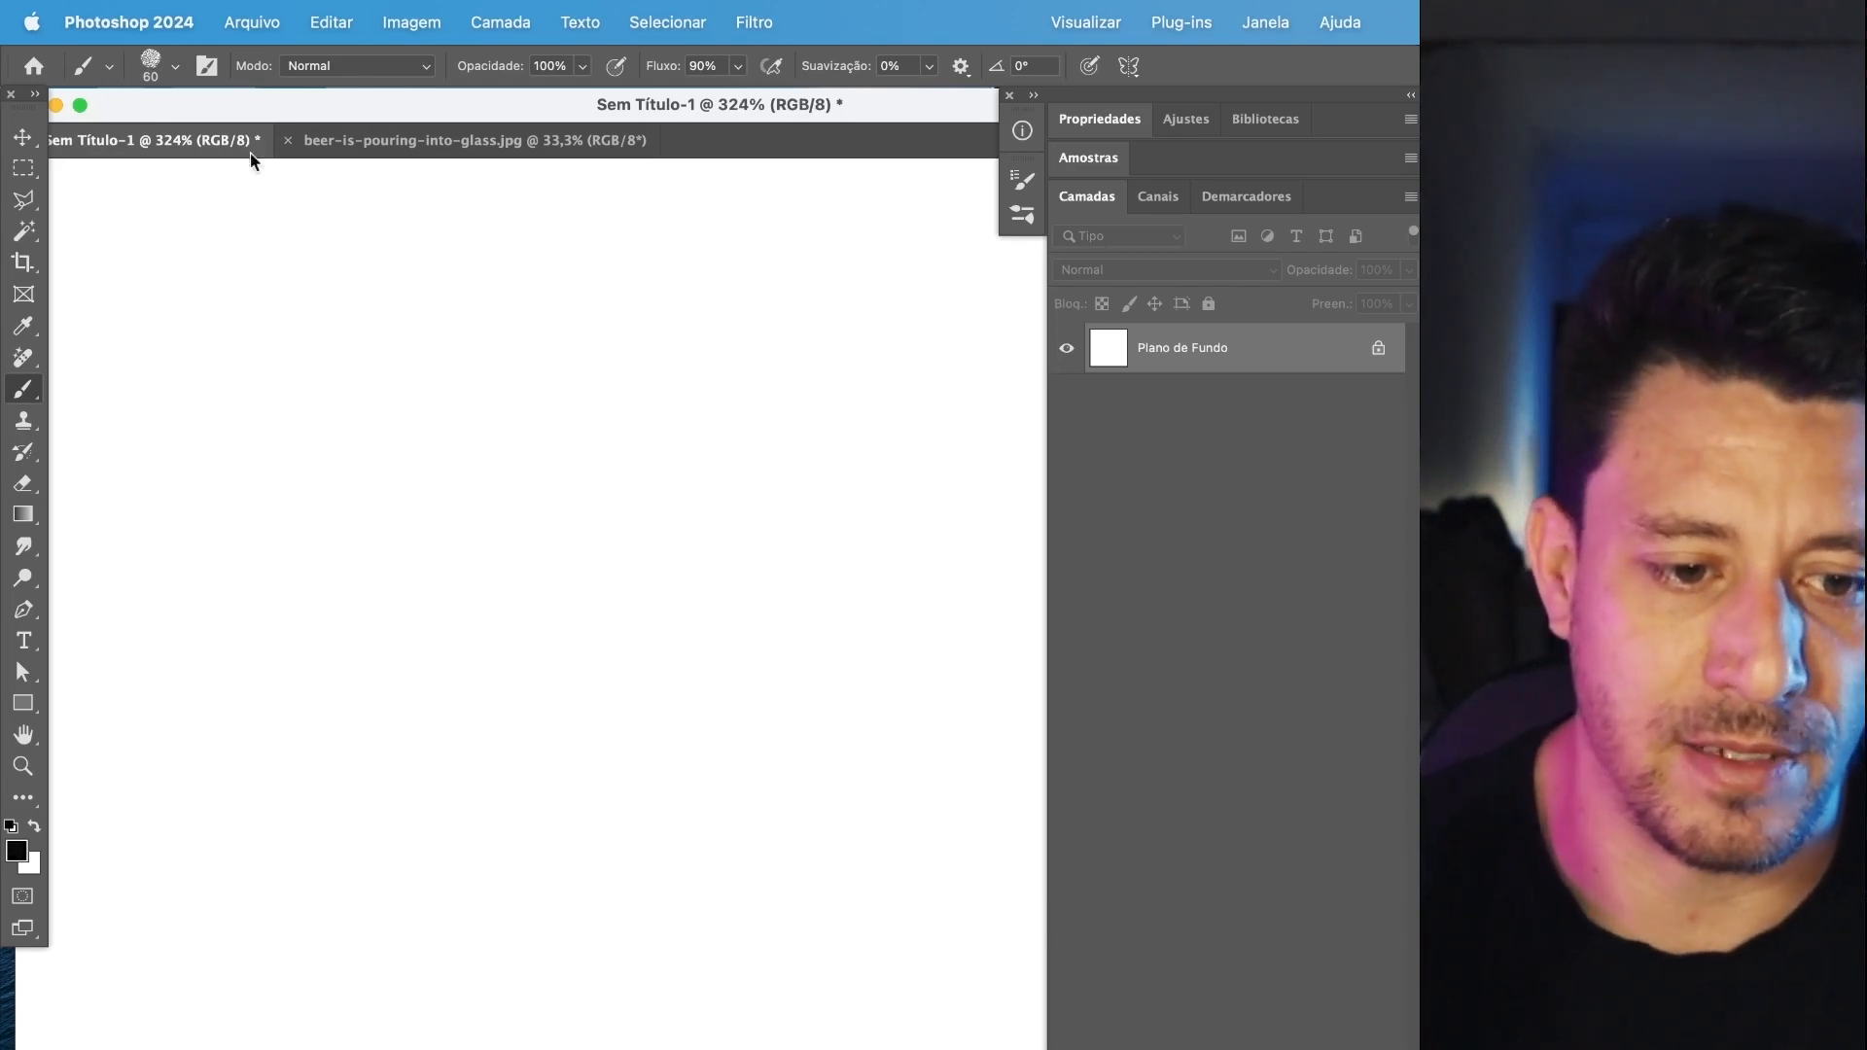
Delete the four default brush groups, from Pincéis gerais through Pincéis de Mídia a Seco and Pincéis de Mídia Aguada to Pincéis de efeitos especiais.
left_click(174, 68)
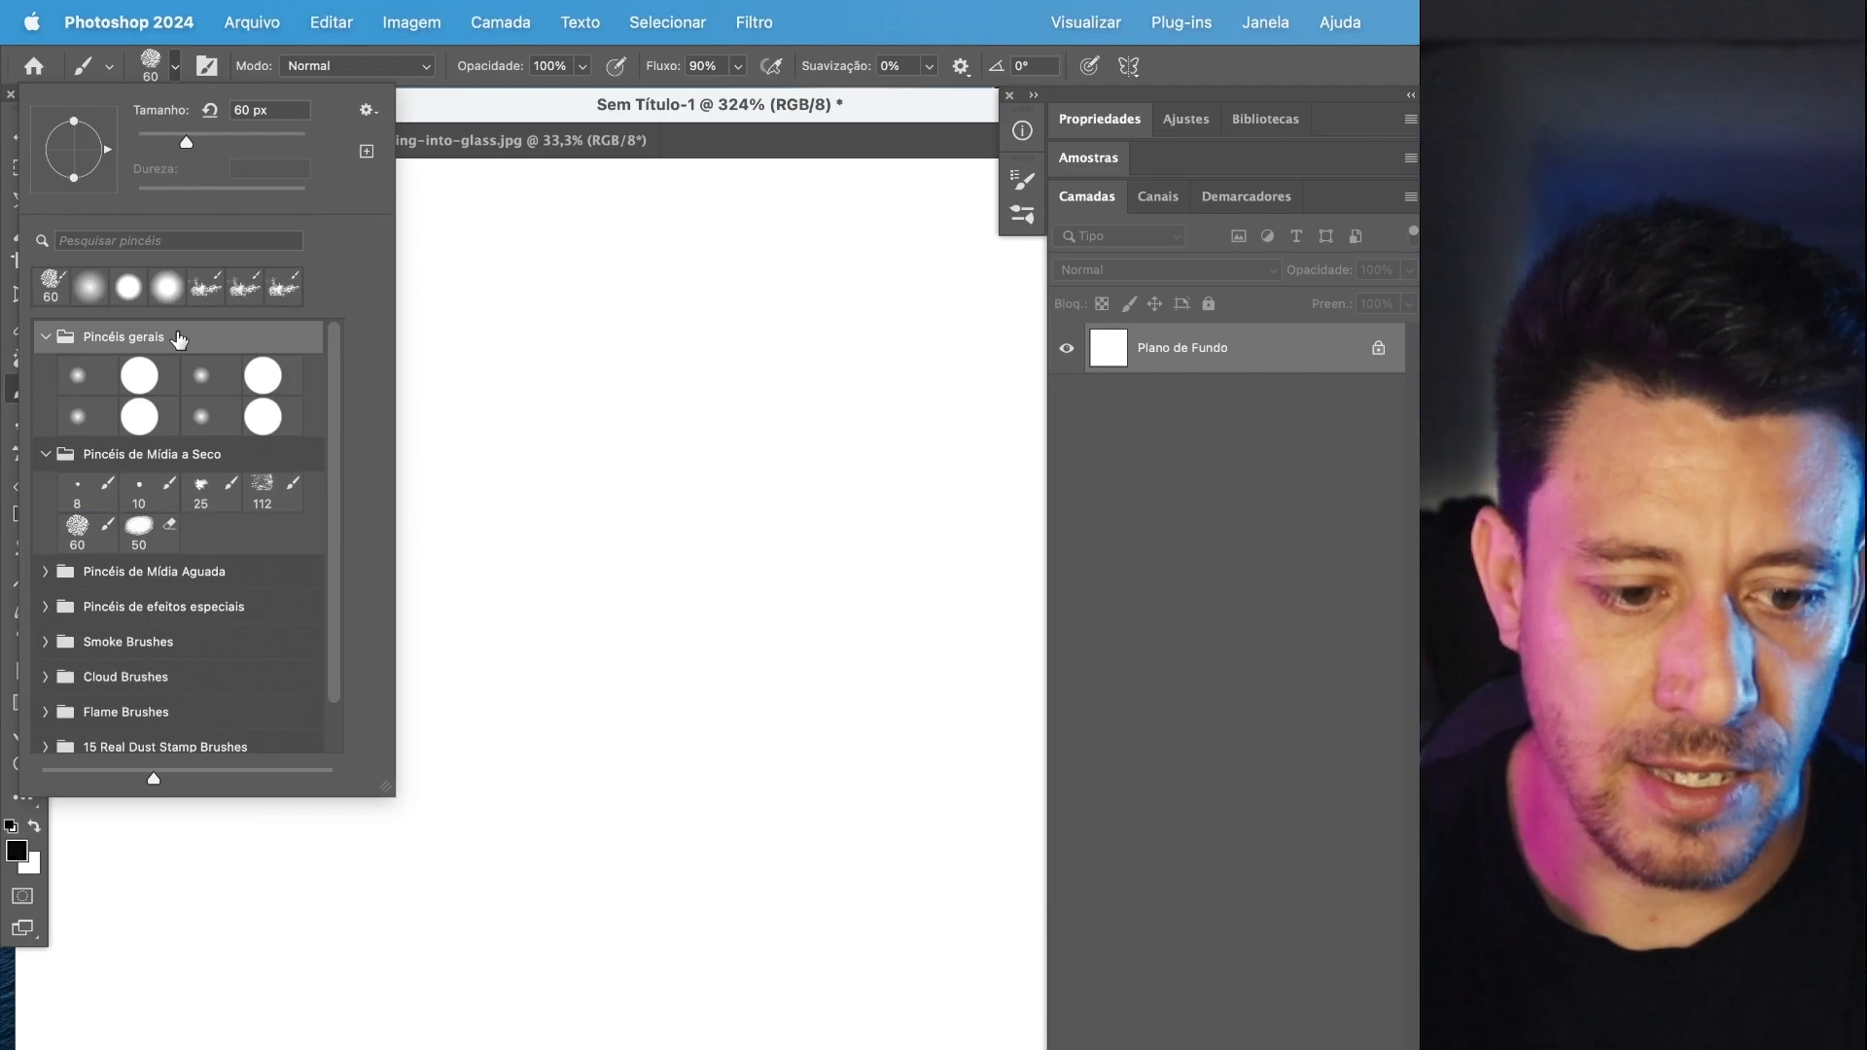
right_click(177, 339)
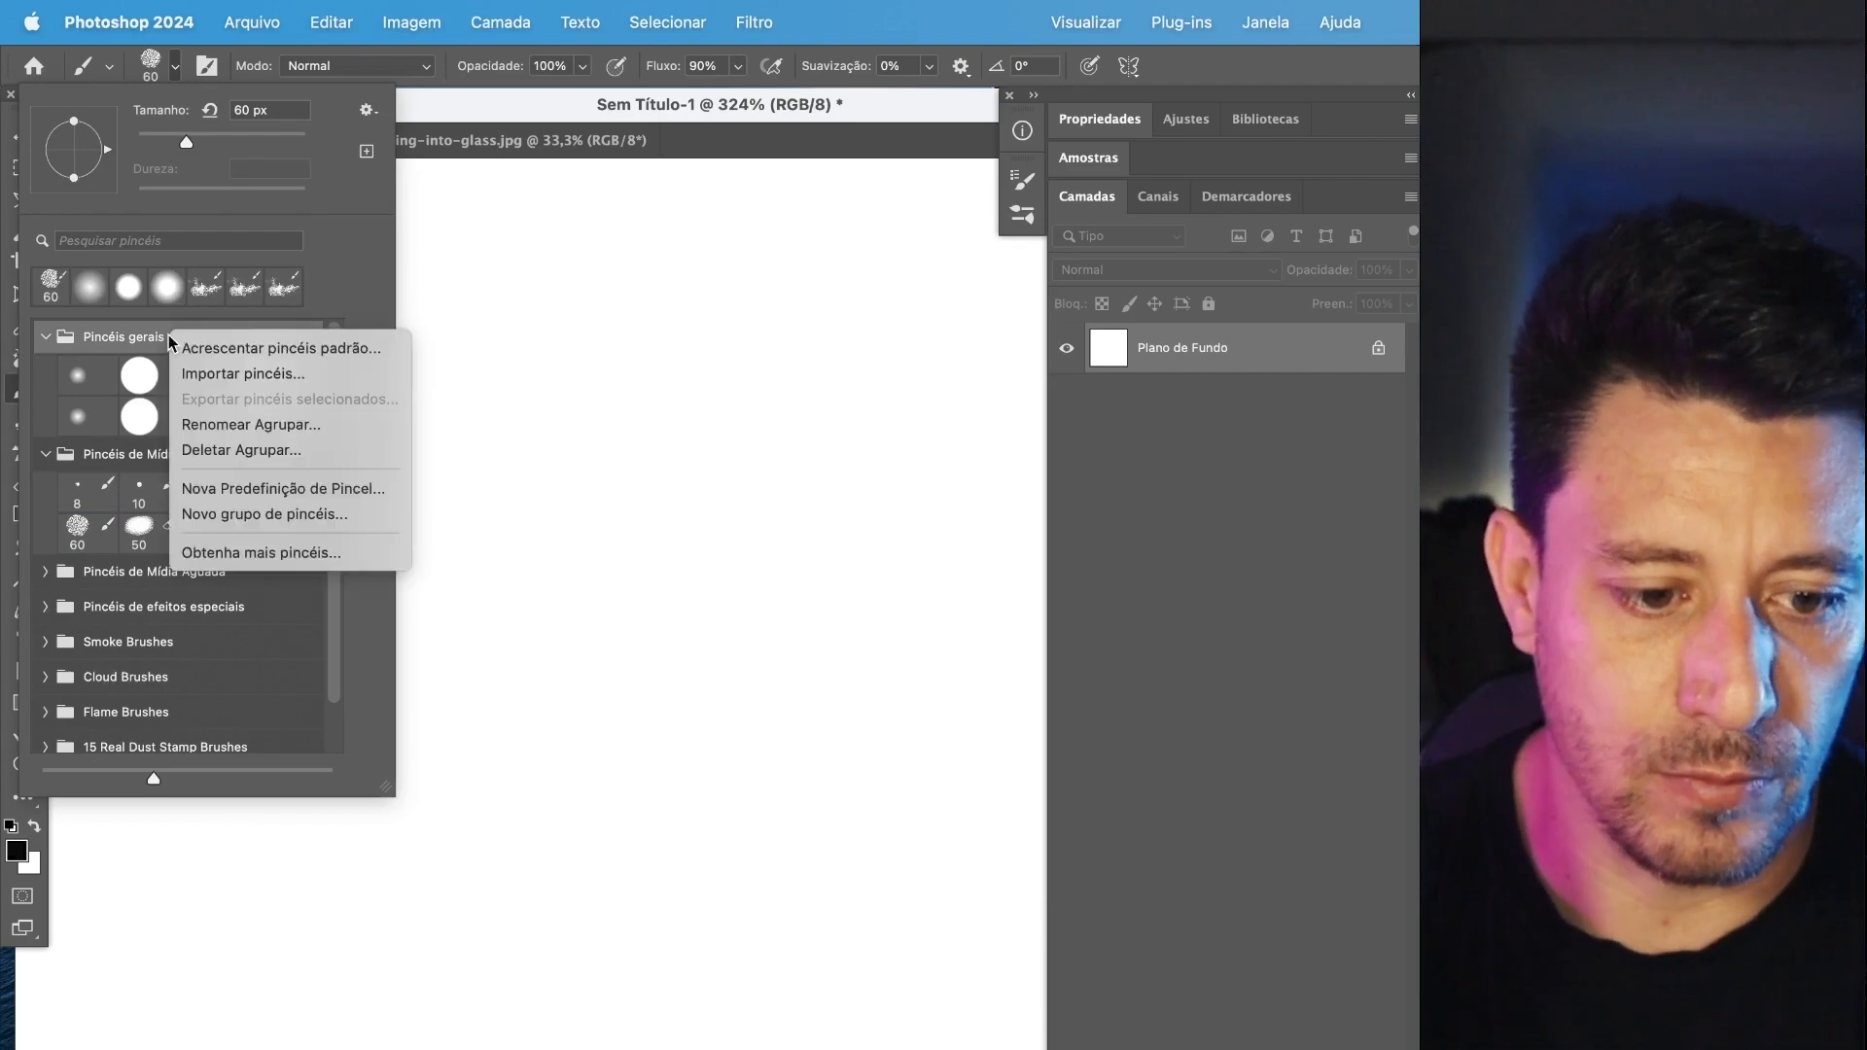
left_click(123, 473)
left_click(129, 458, "shift")
left_click(227, 583, "shift")
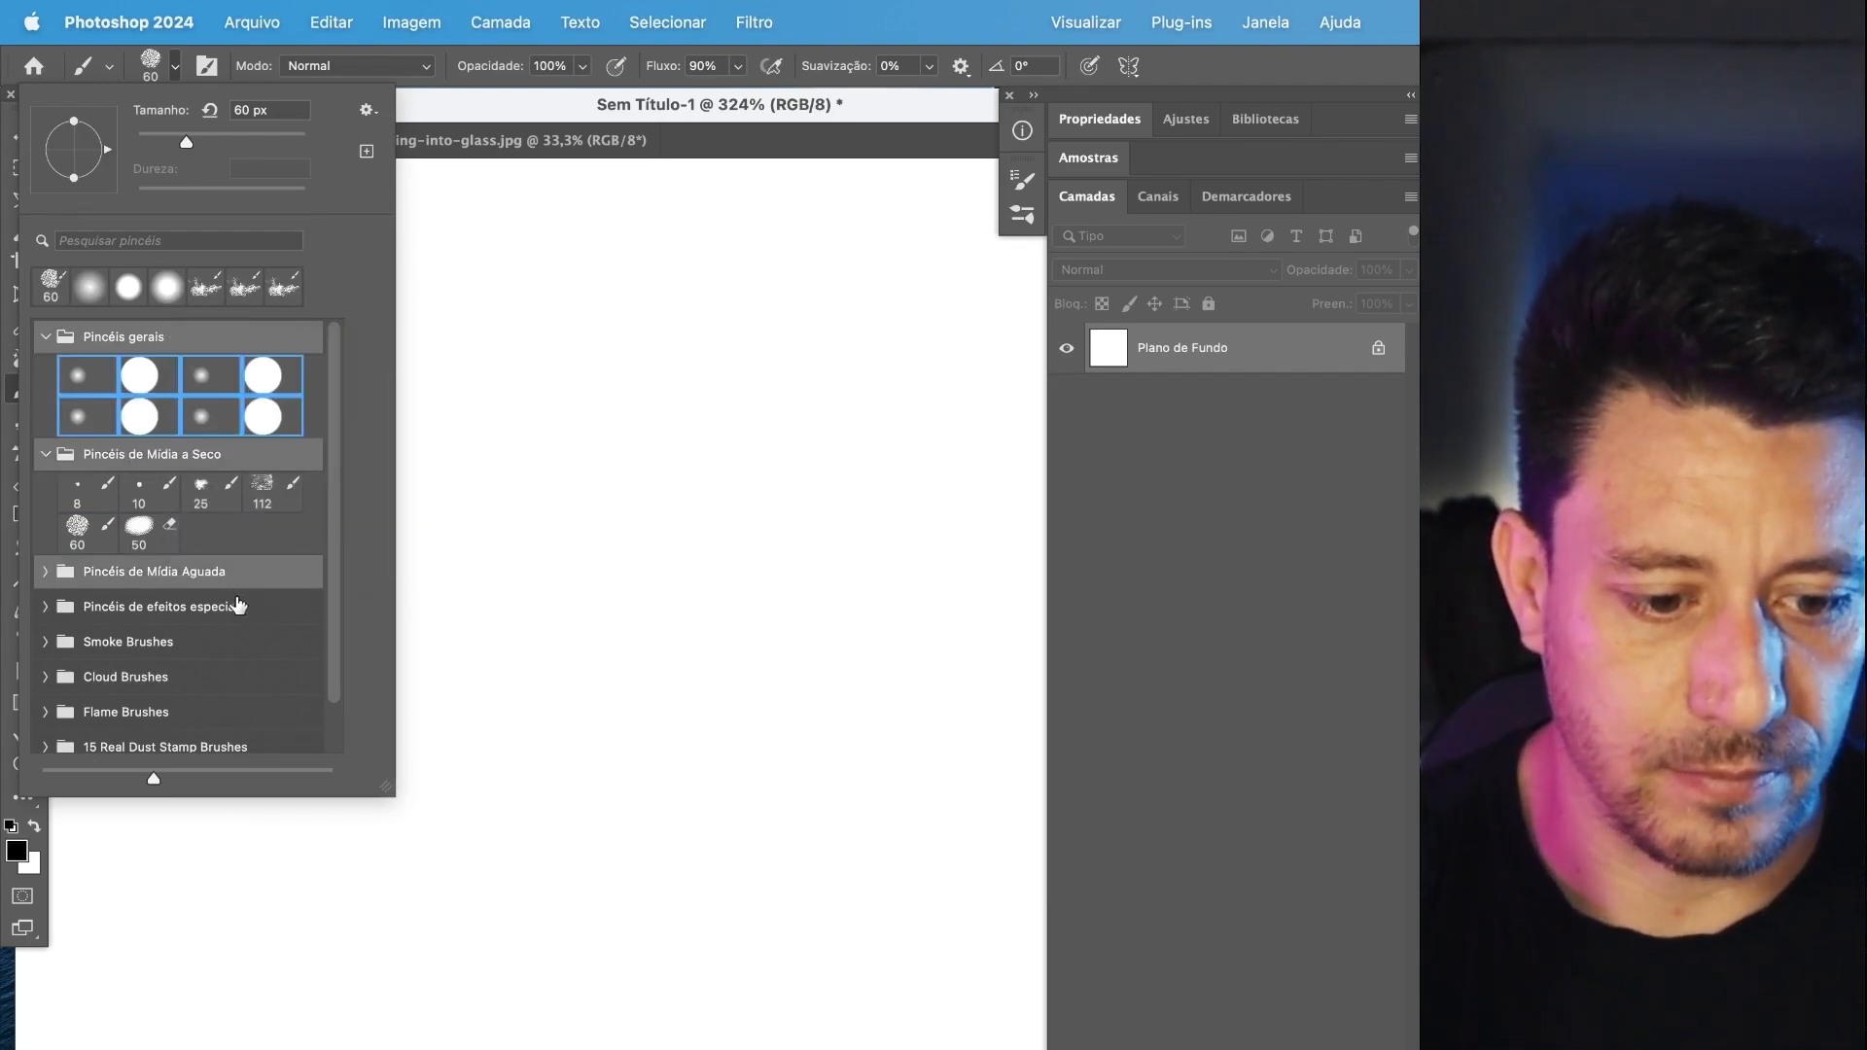
left_click(967, 455)
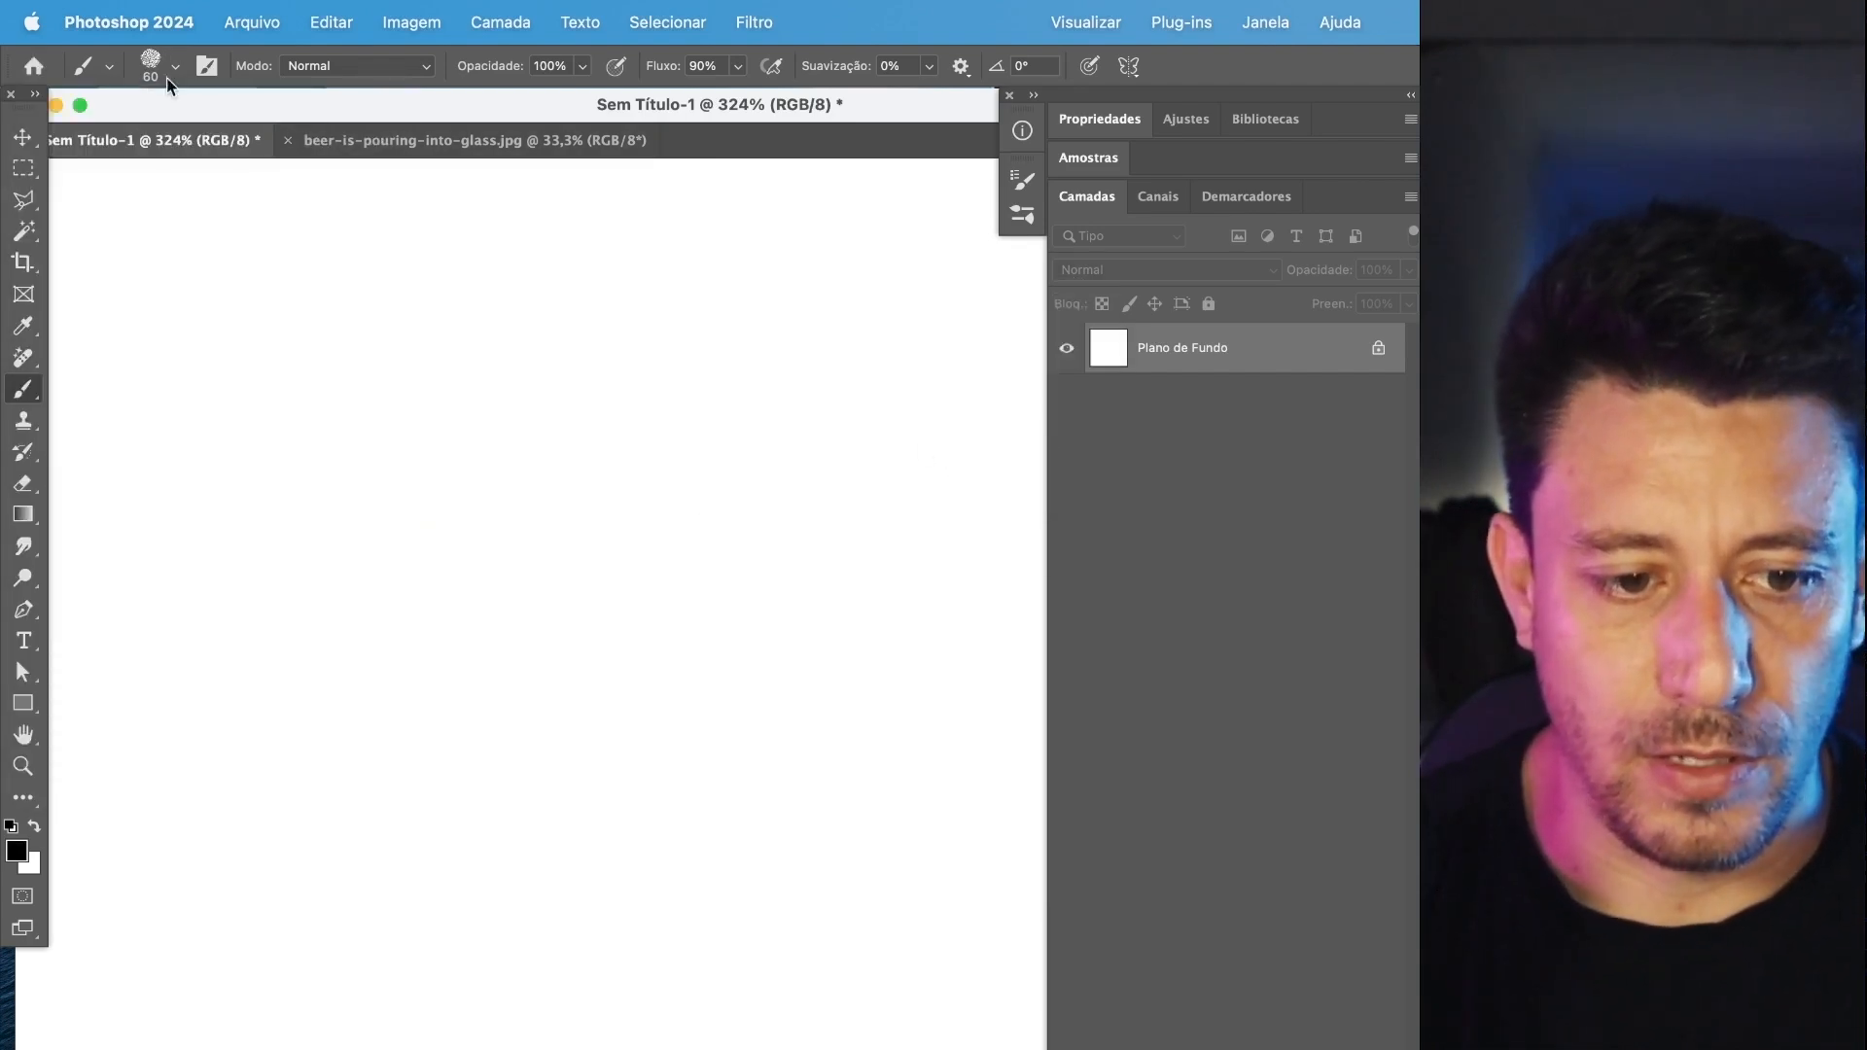
Delete the ungrouped "trilha" brush preset listed below the 15 Real Dust Stamp Brushes group.
left_click(148, 70)
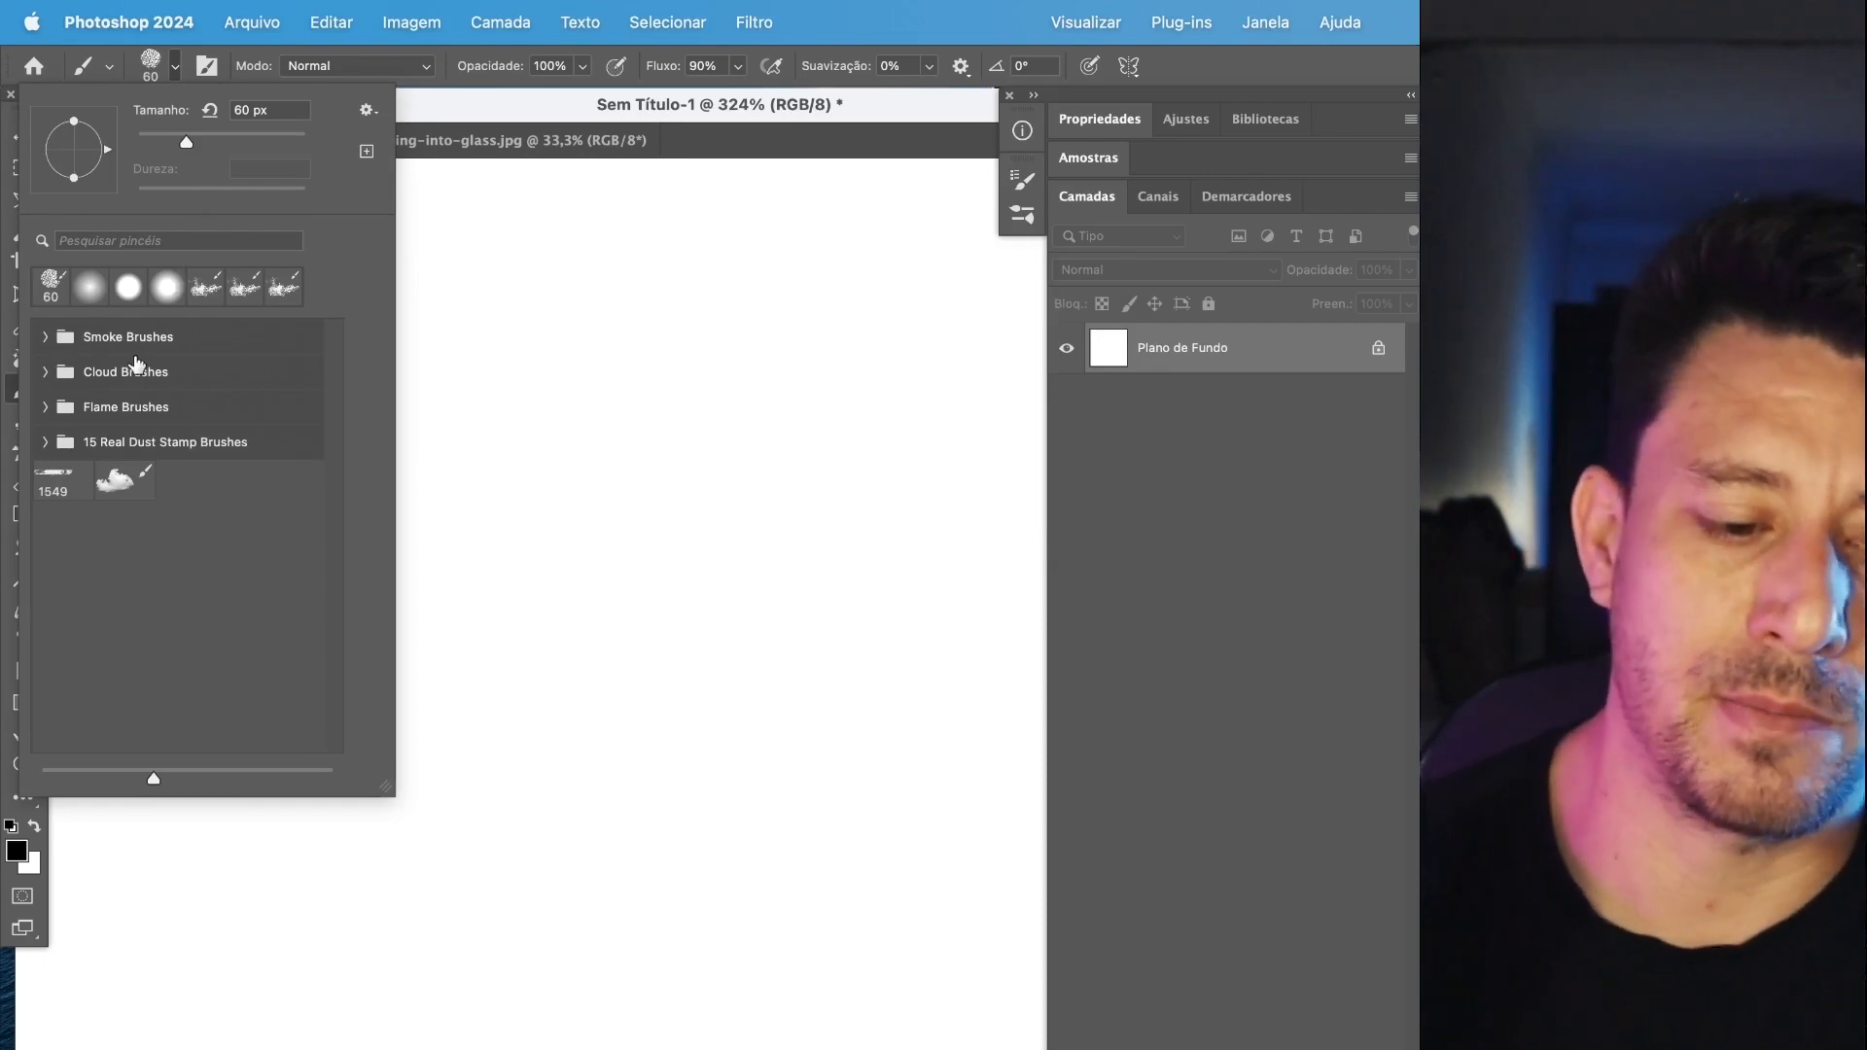
right_click(123, 451)
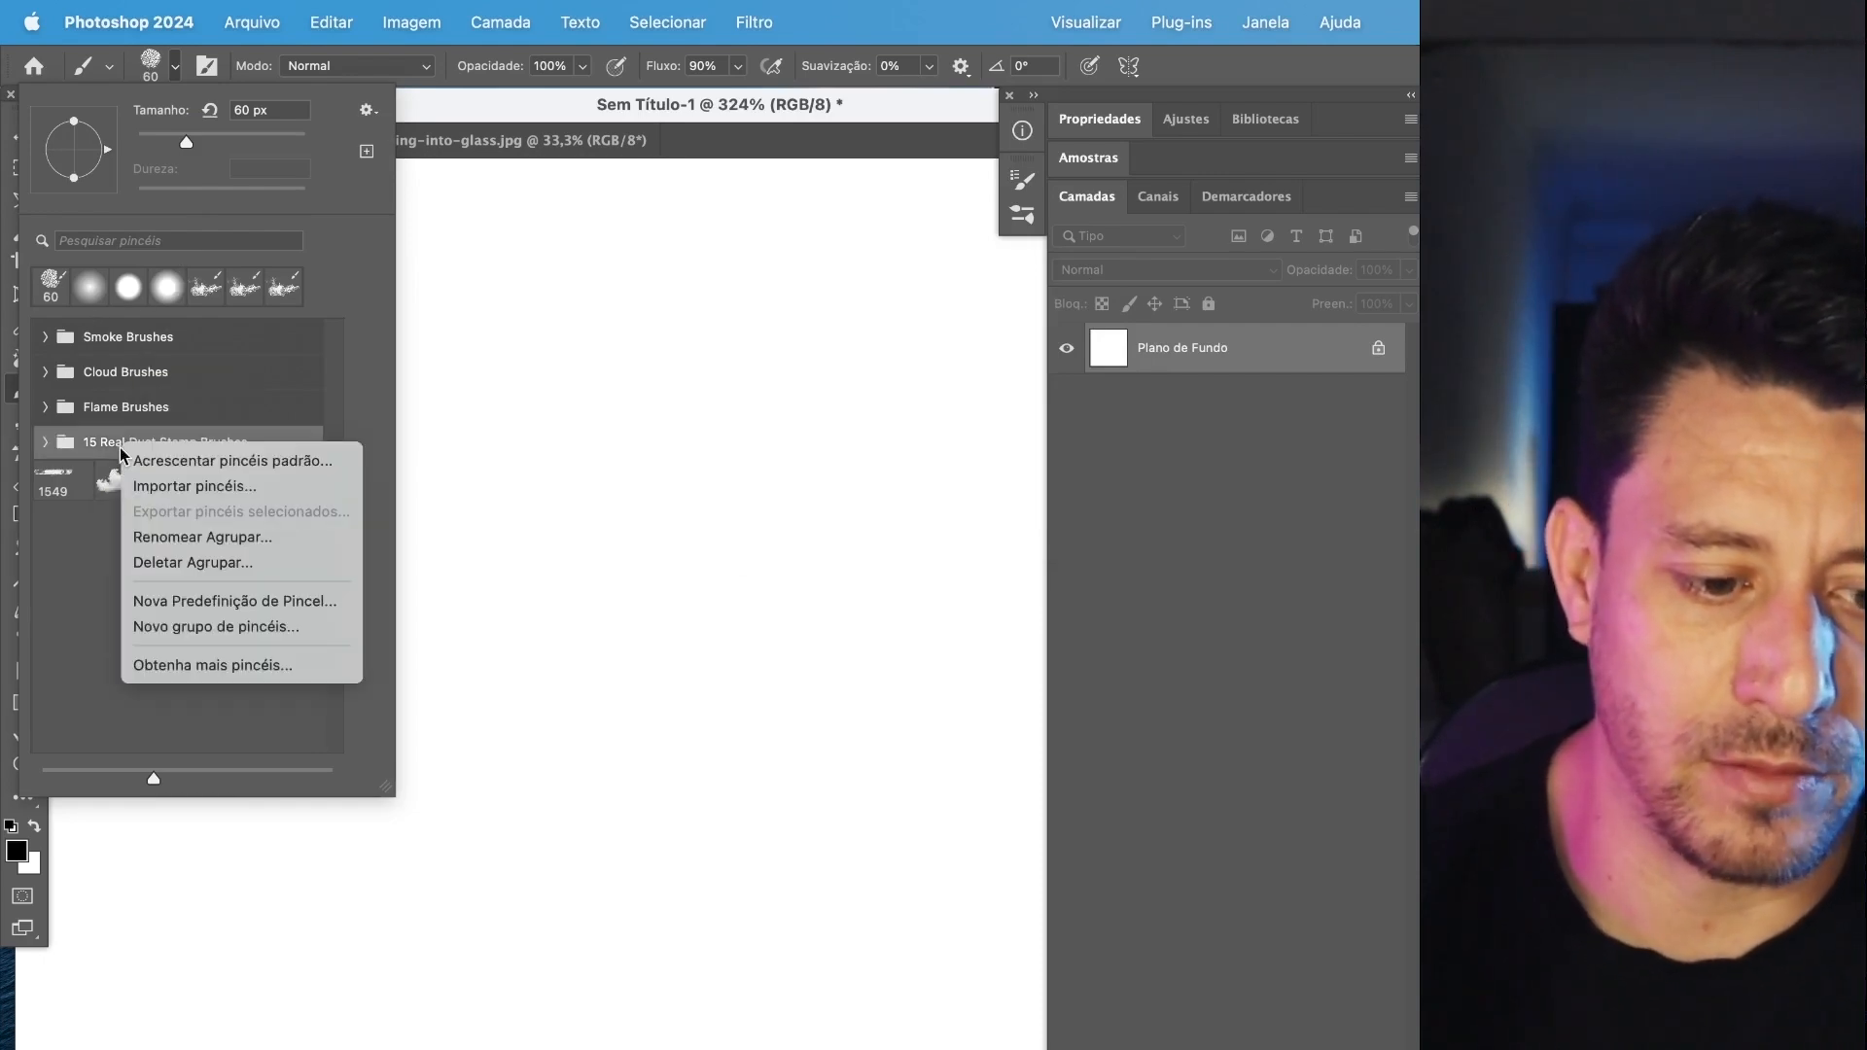
left_click(59, 471)
right_click(61, 465)
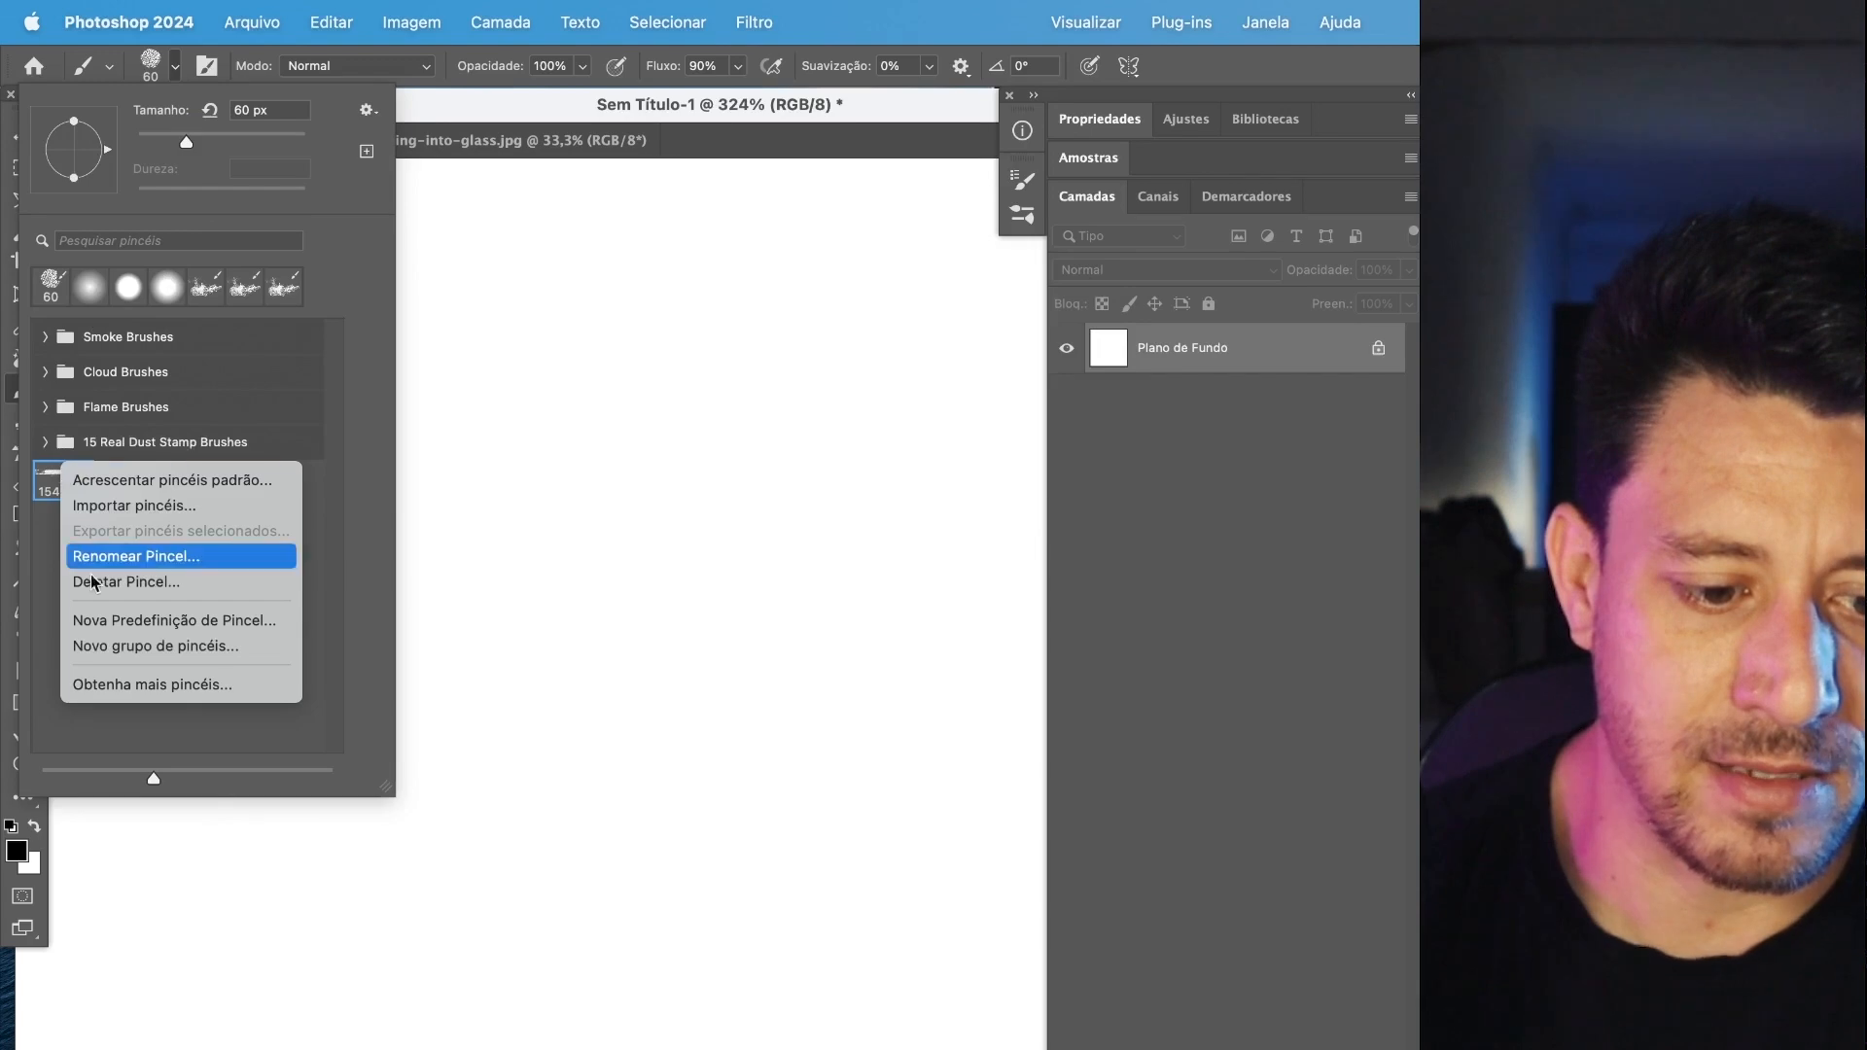
left_click(109, 582)
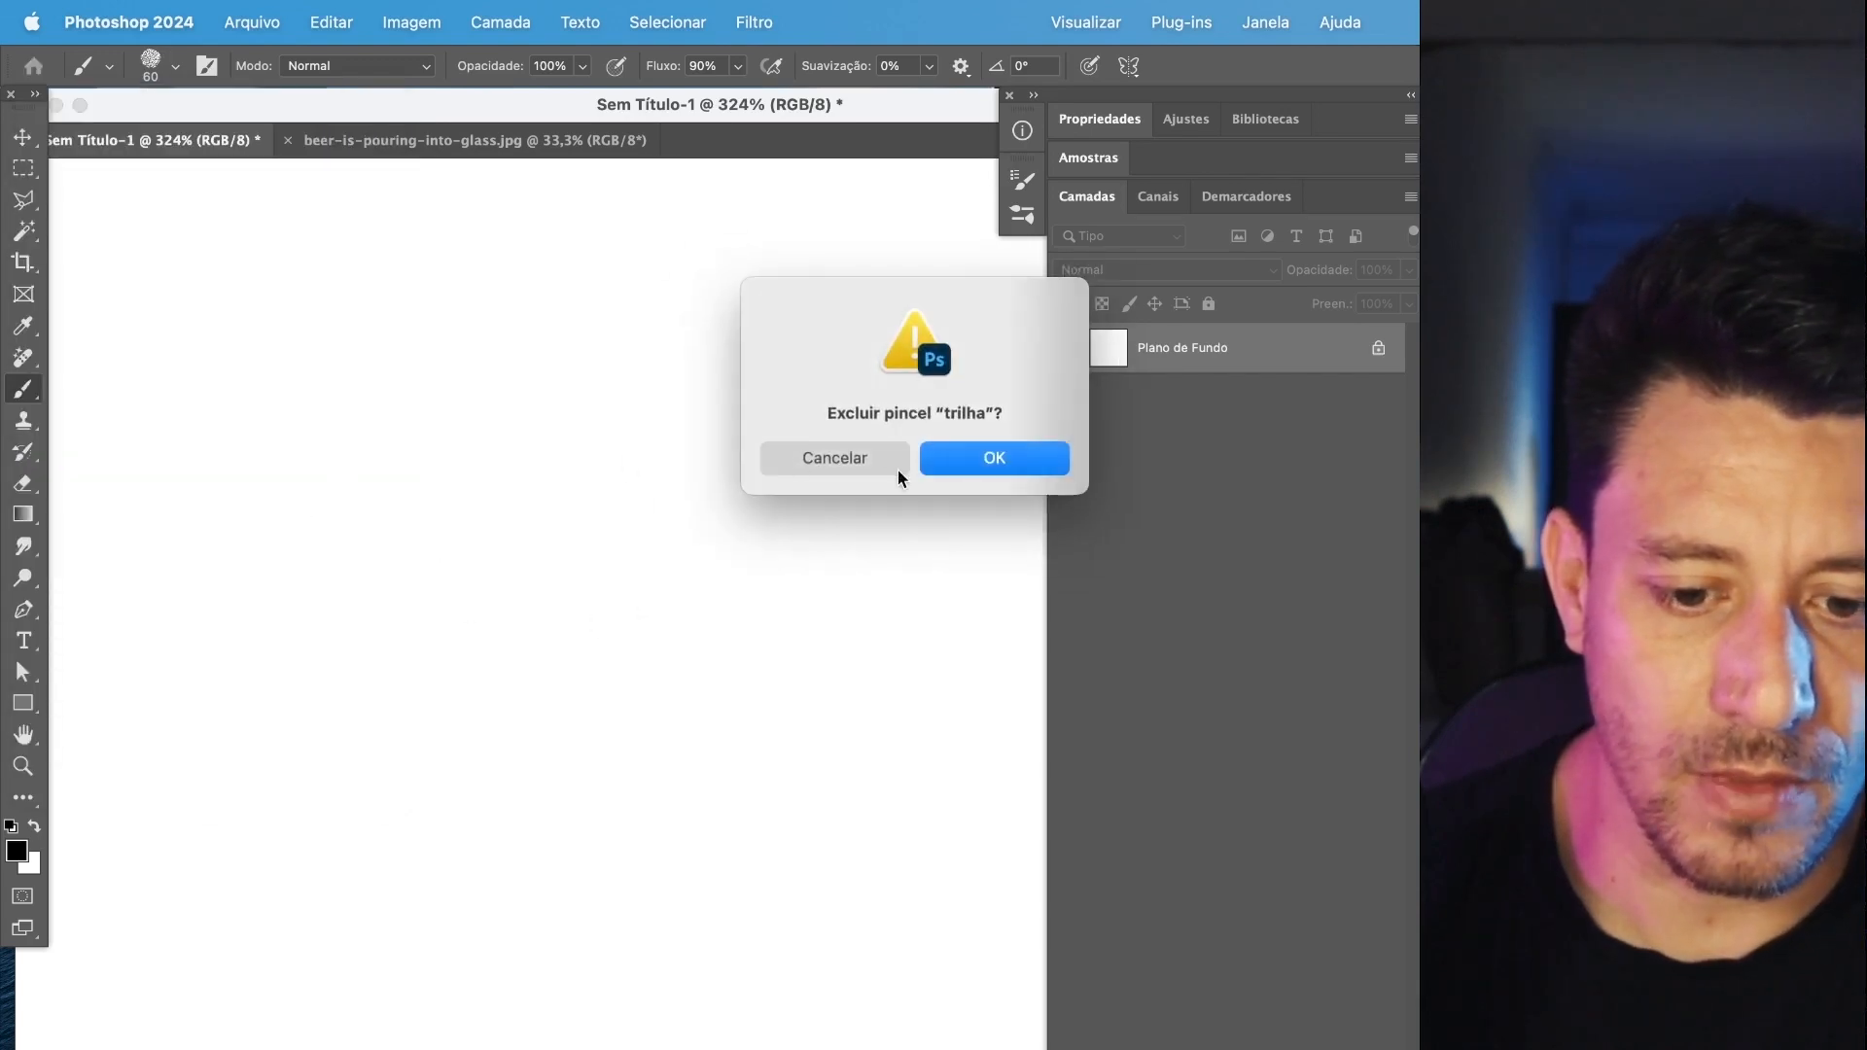
left_click(968, 457)
Expand the Smoke Brushes group and append the default brushes to the preset list.
left_click(175, 65)
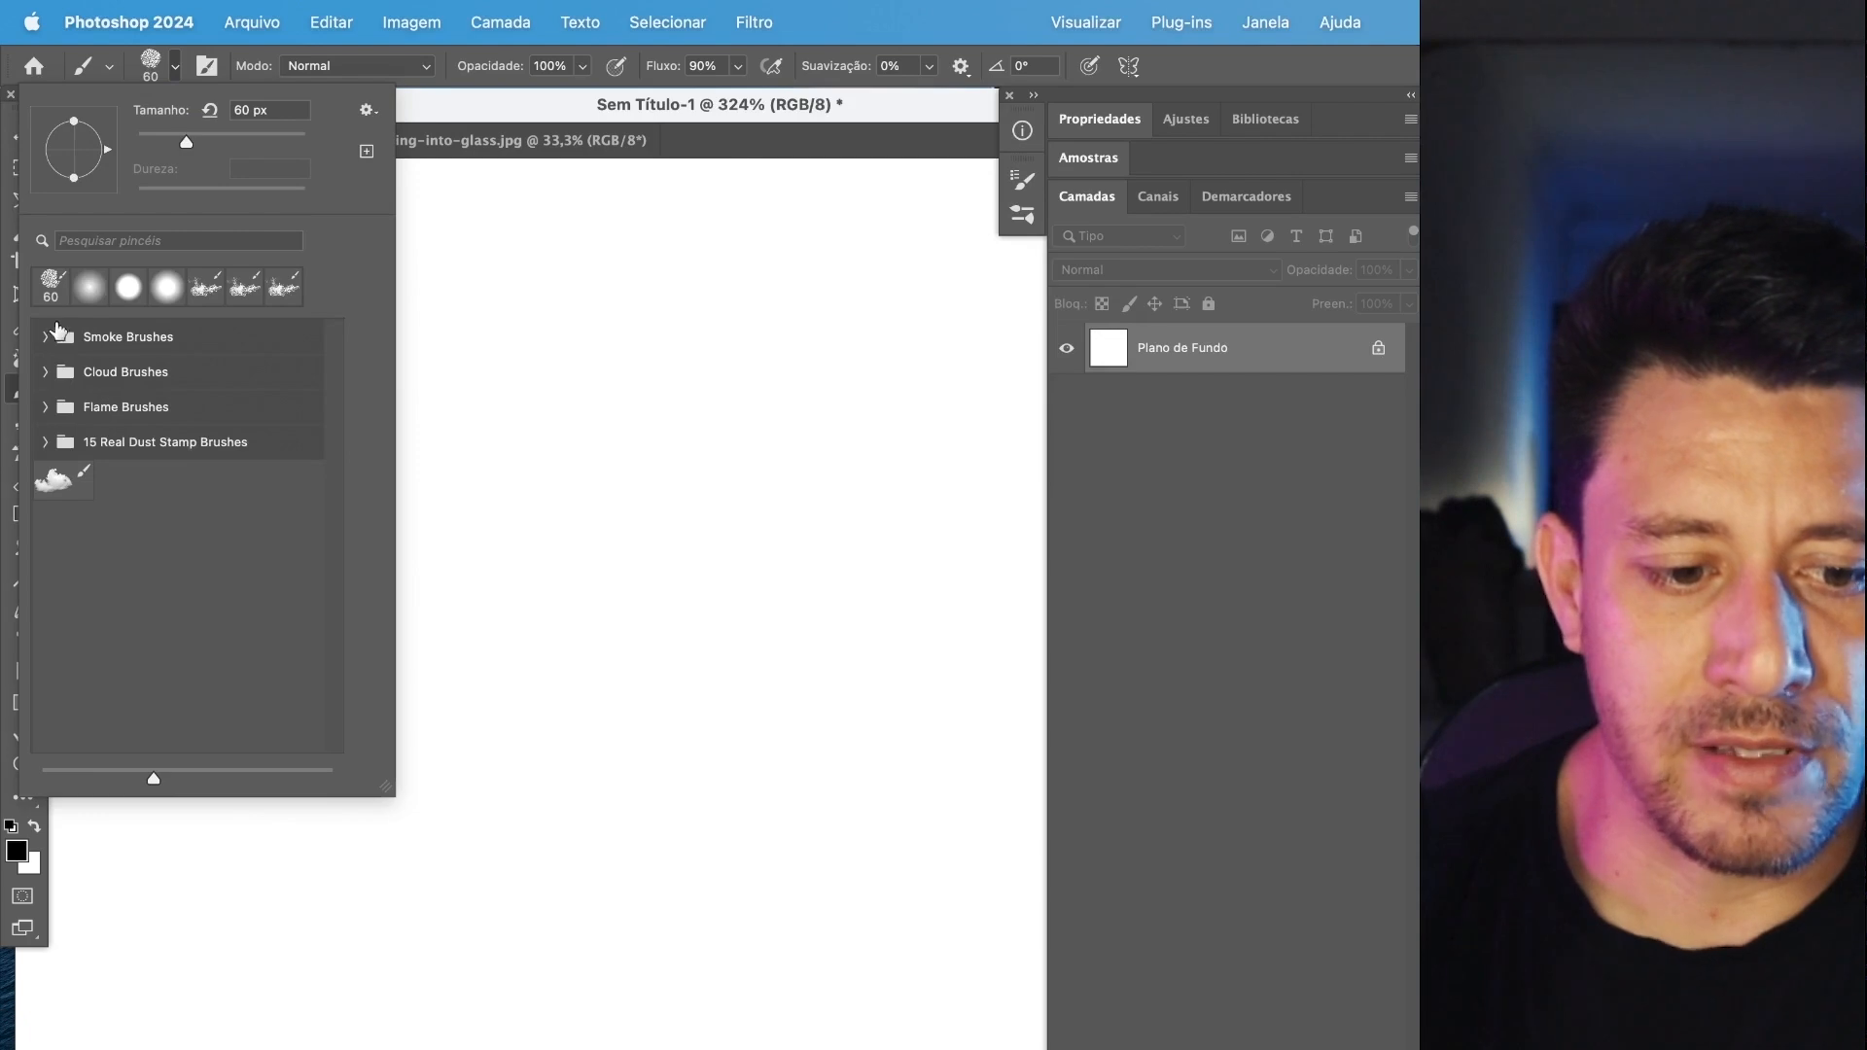
left_click(49, 330)
left_click(46, 337)
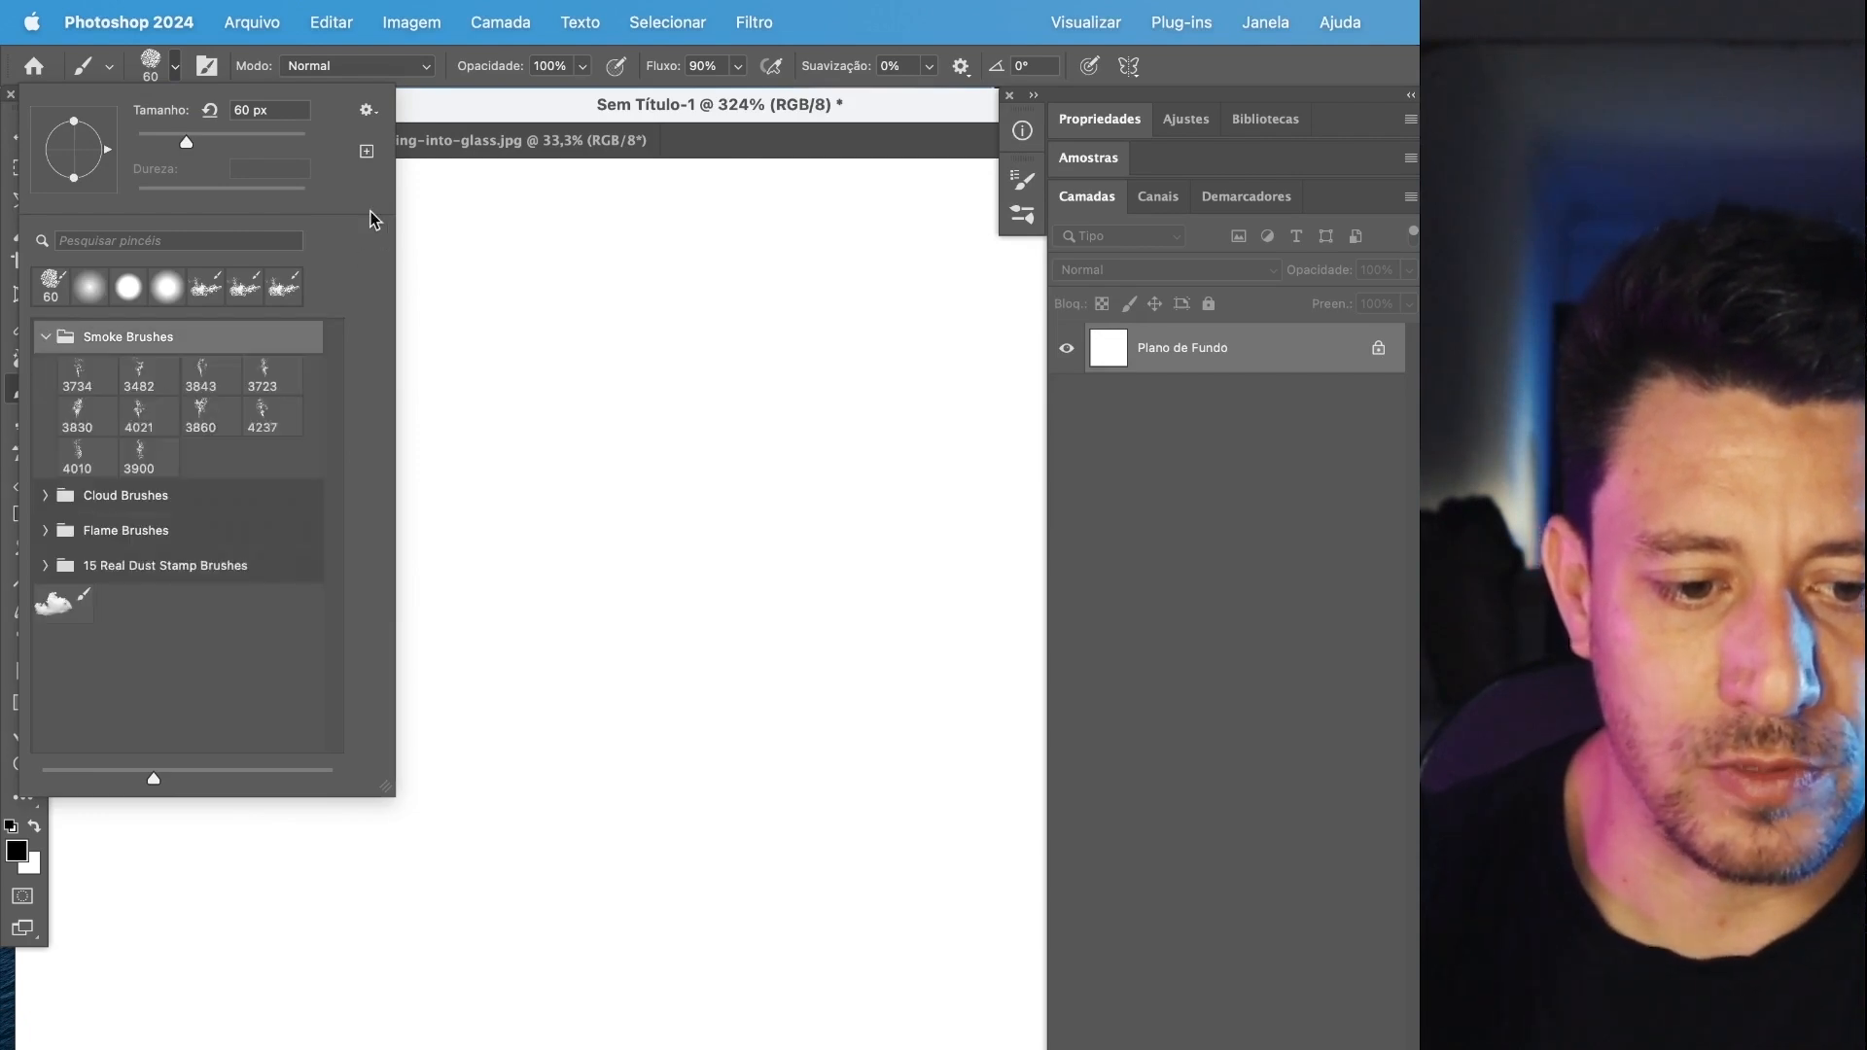
left_click(367, 111)
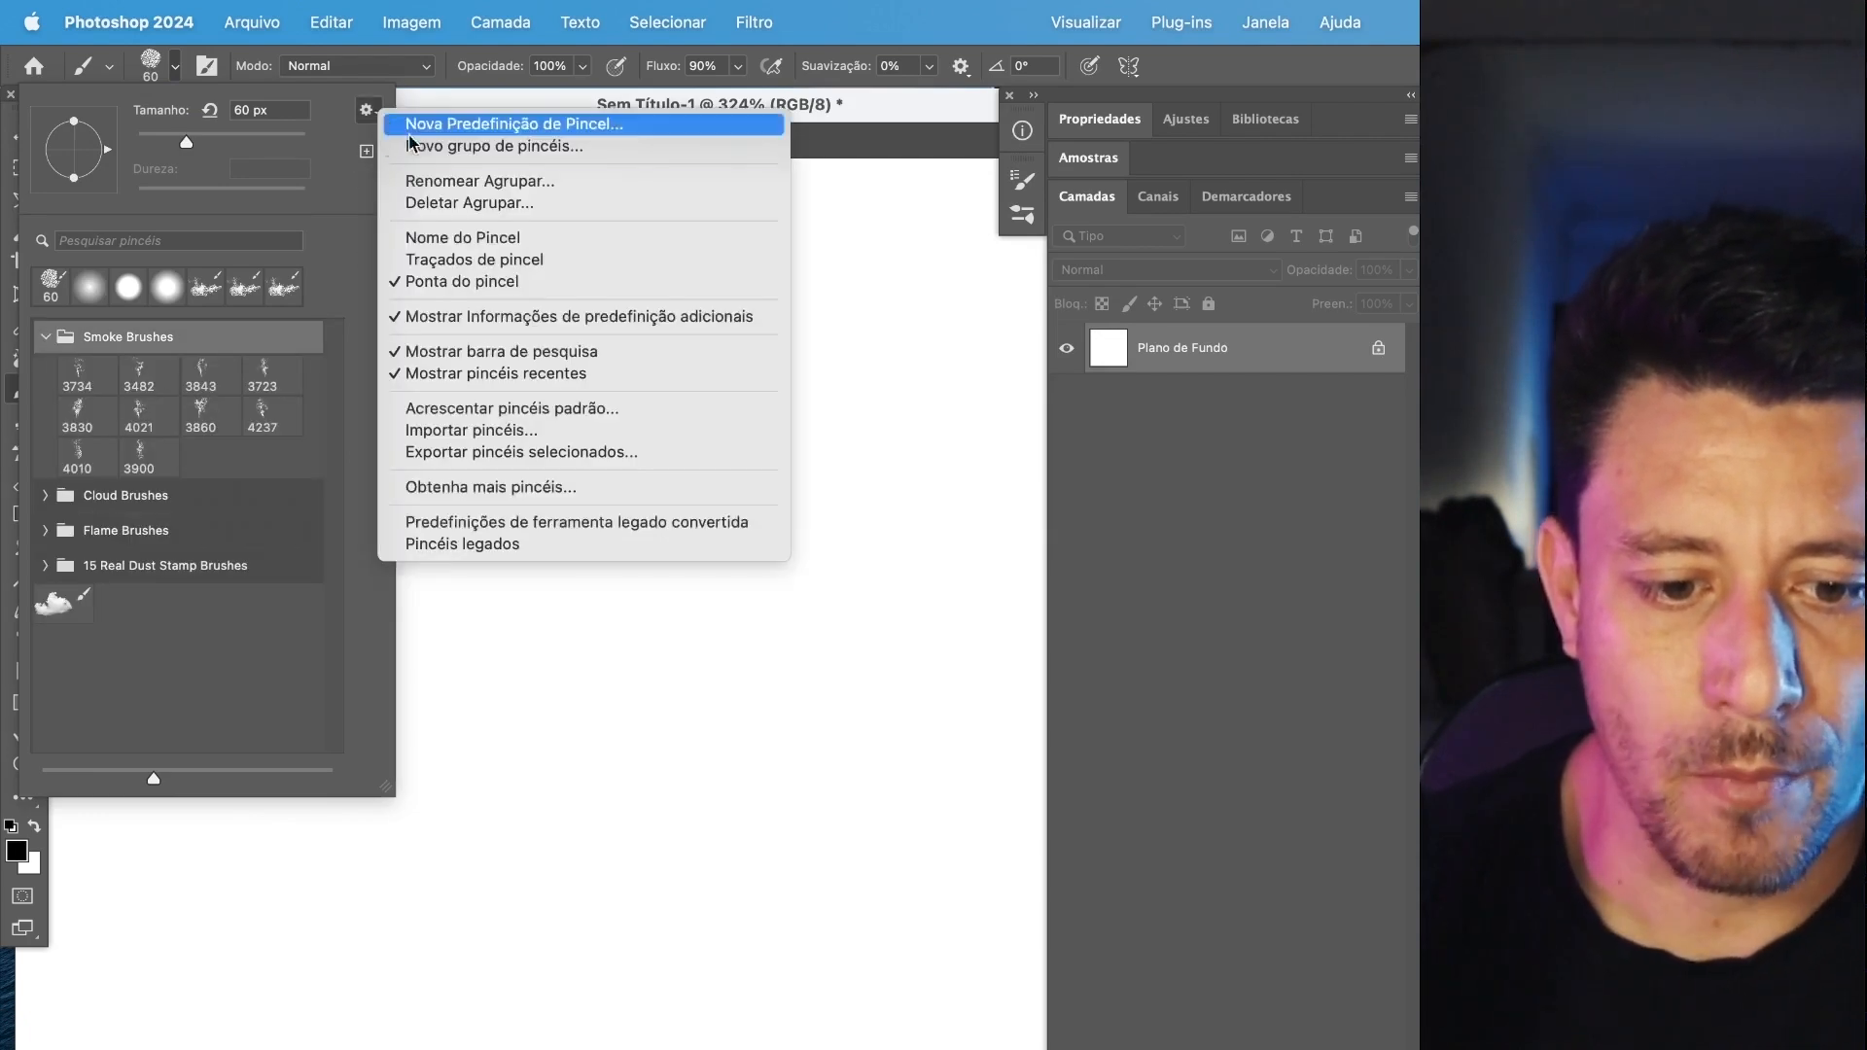
left_click(486, 418)
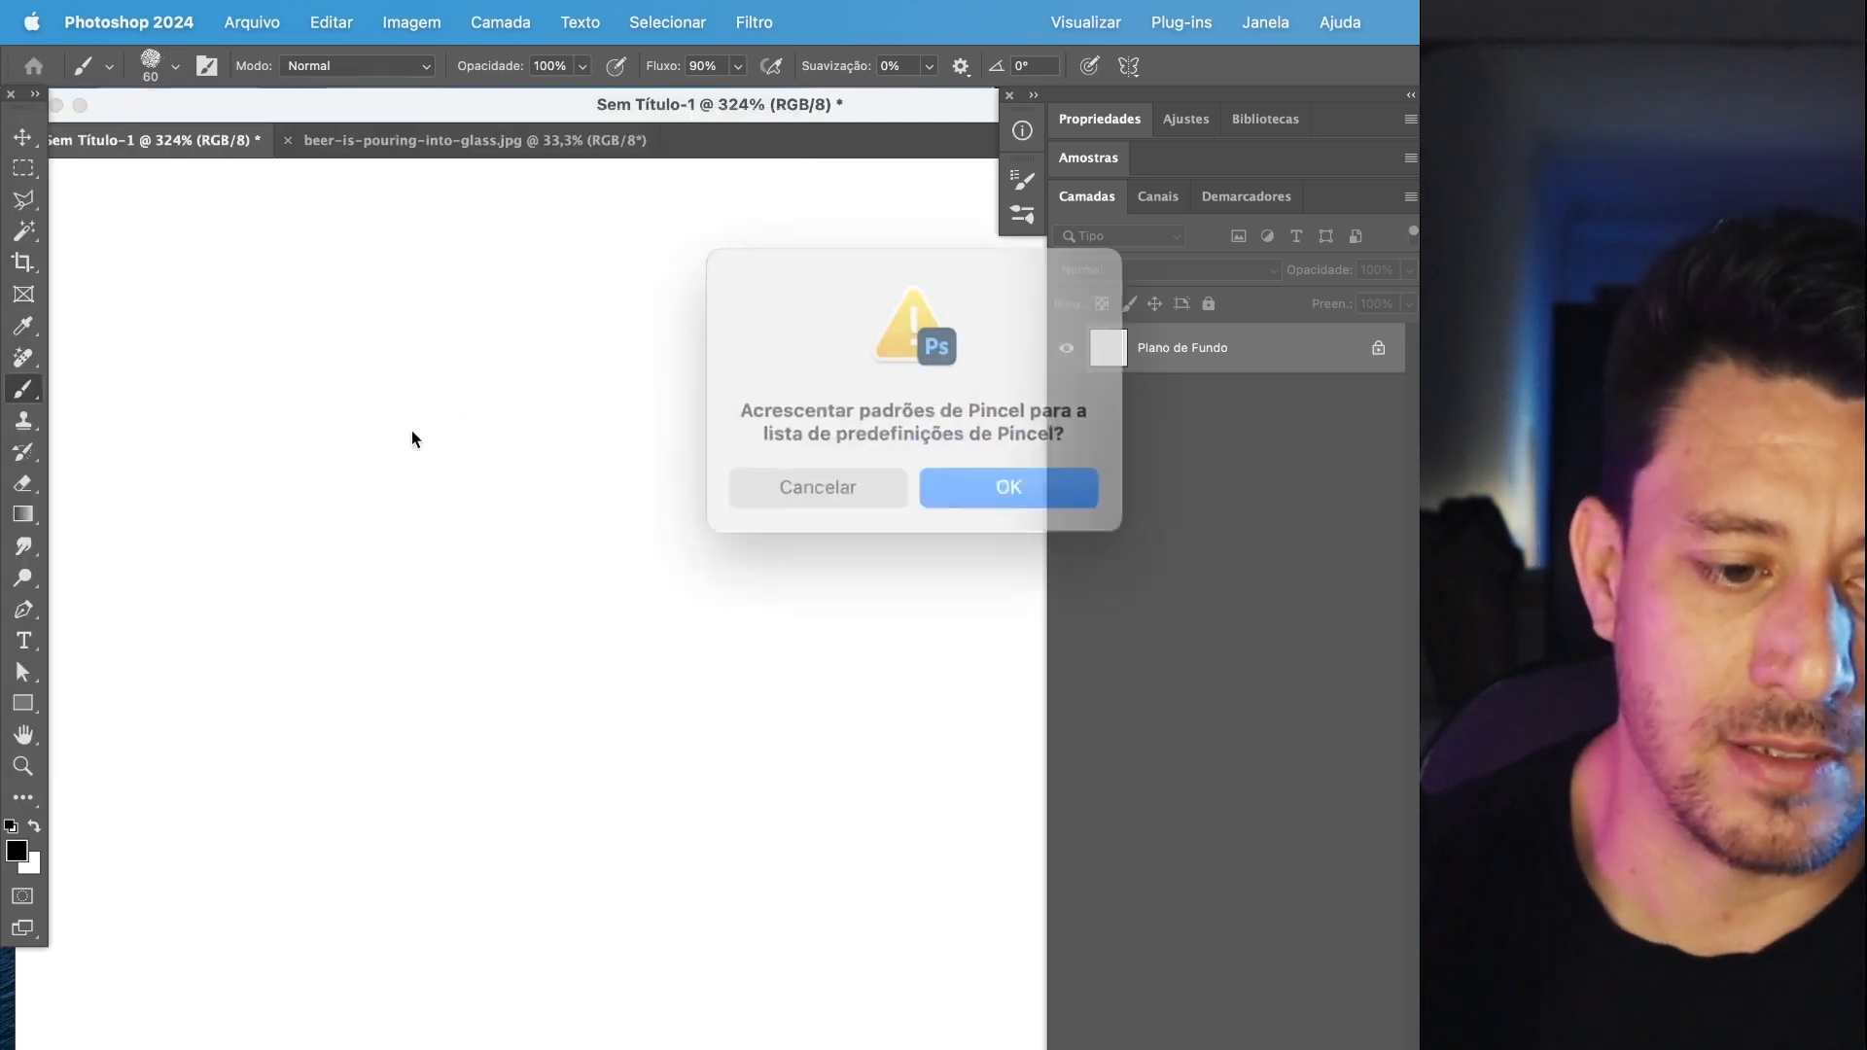
left_click(1014, 480)
Examine the brushes inside the restored Pincéis de Mídia a Seco and Pincéis de Mídia Aguada groups, and collapse both groups again.
left_click(146, 68)
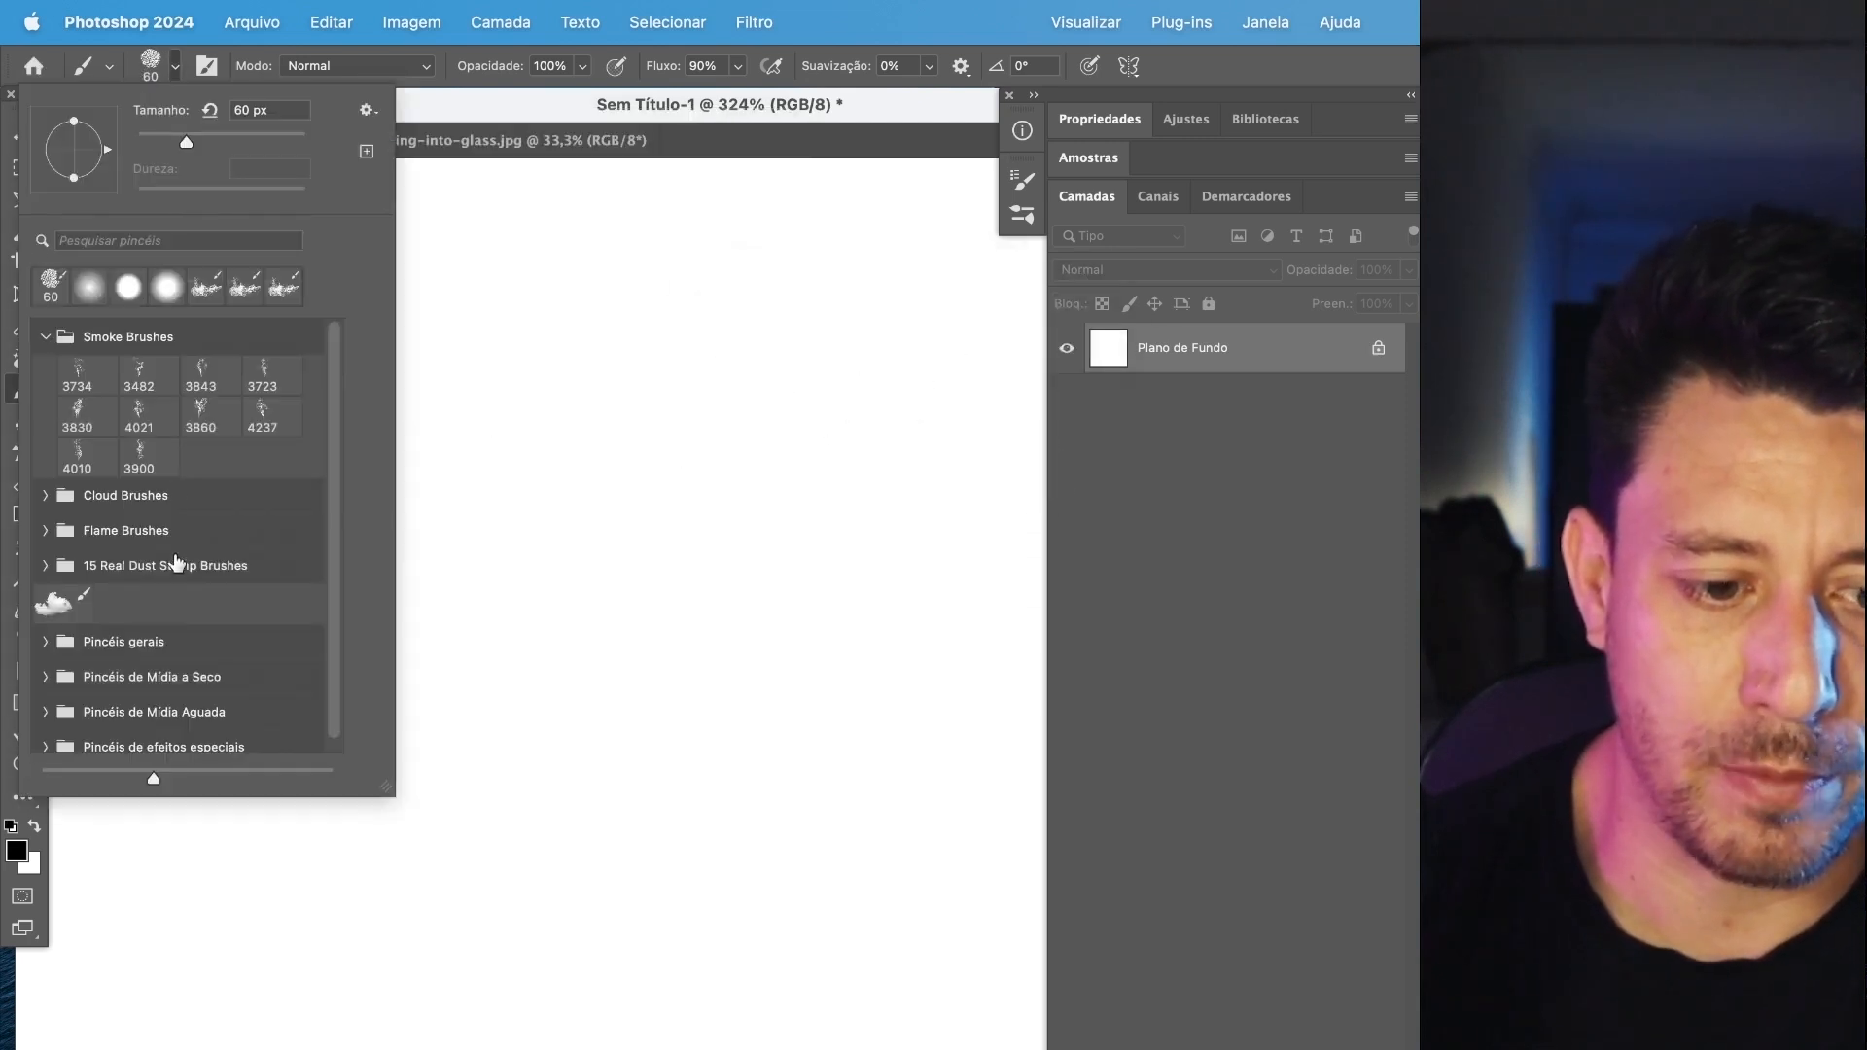
scroll(169, 637, "down", 1)
left_click(46, 665)
scroll(101, 698, "down", 3)
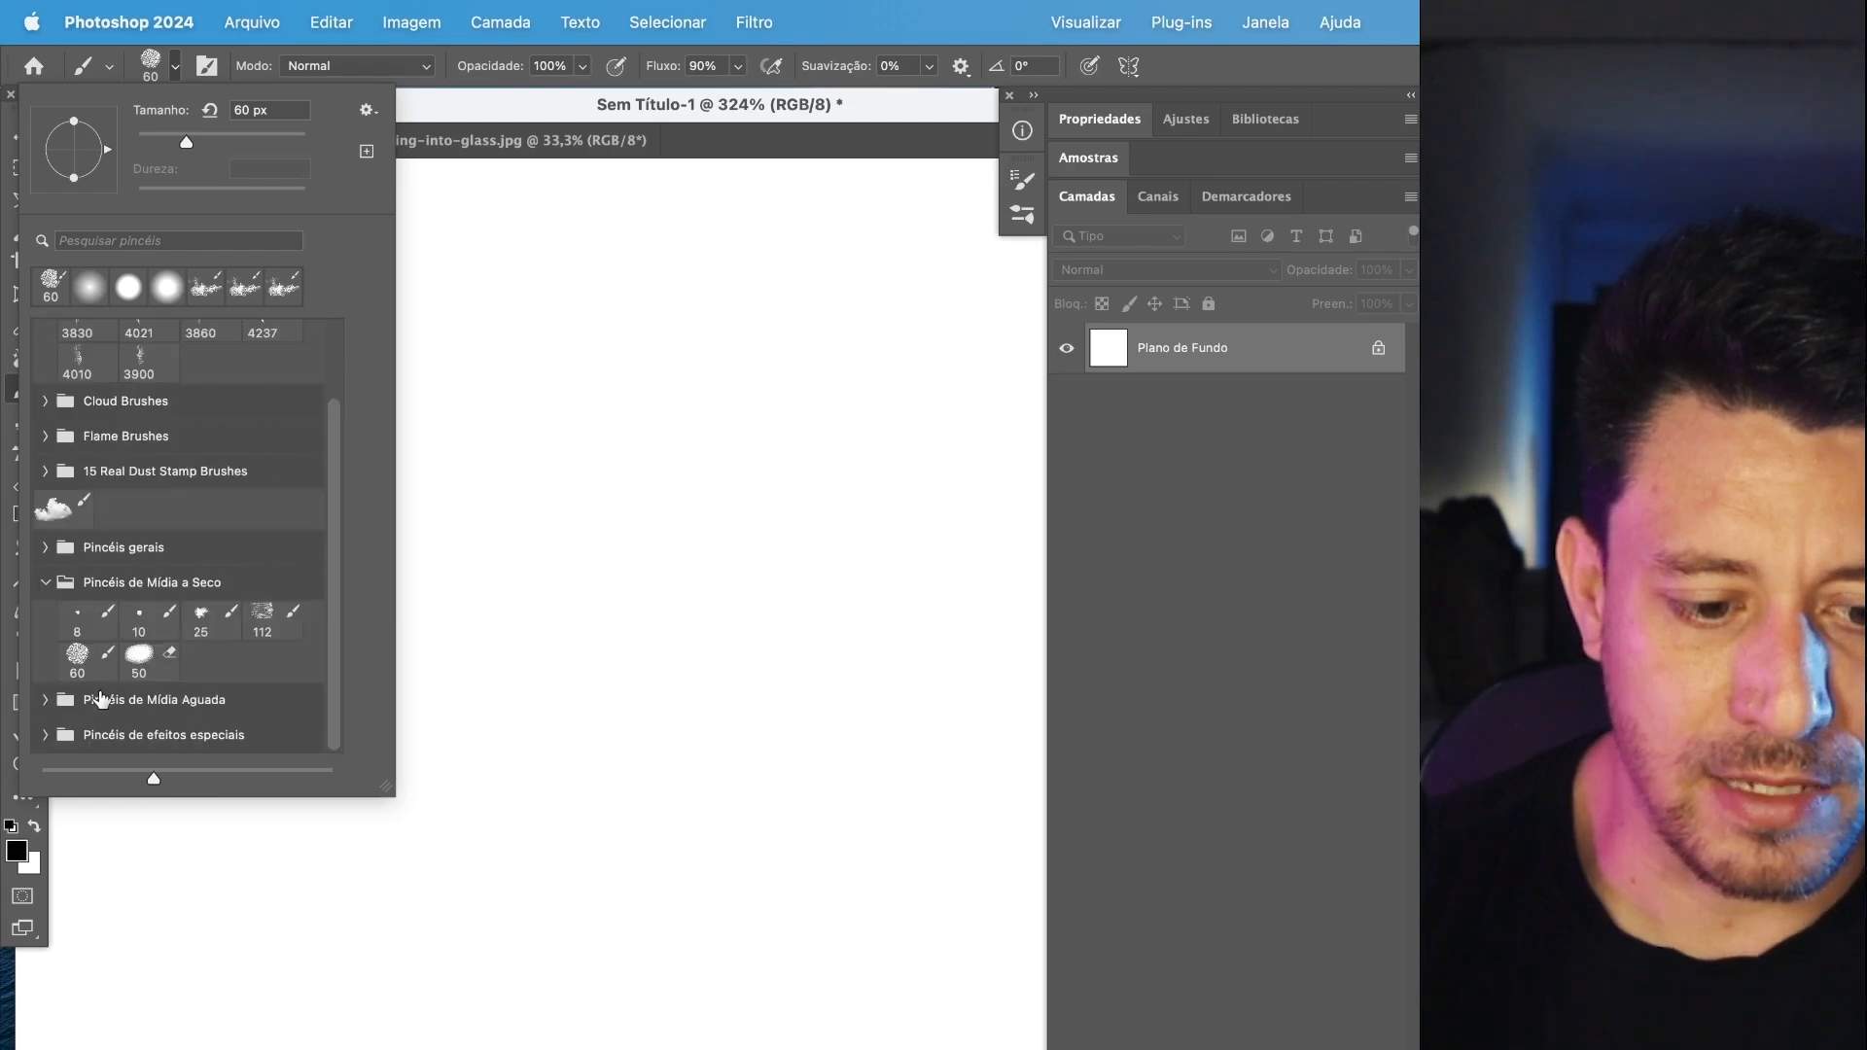
left_click(45, 702)
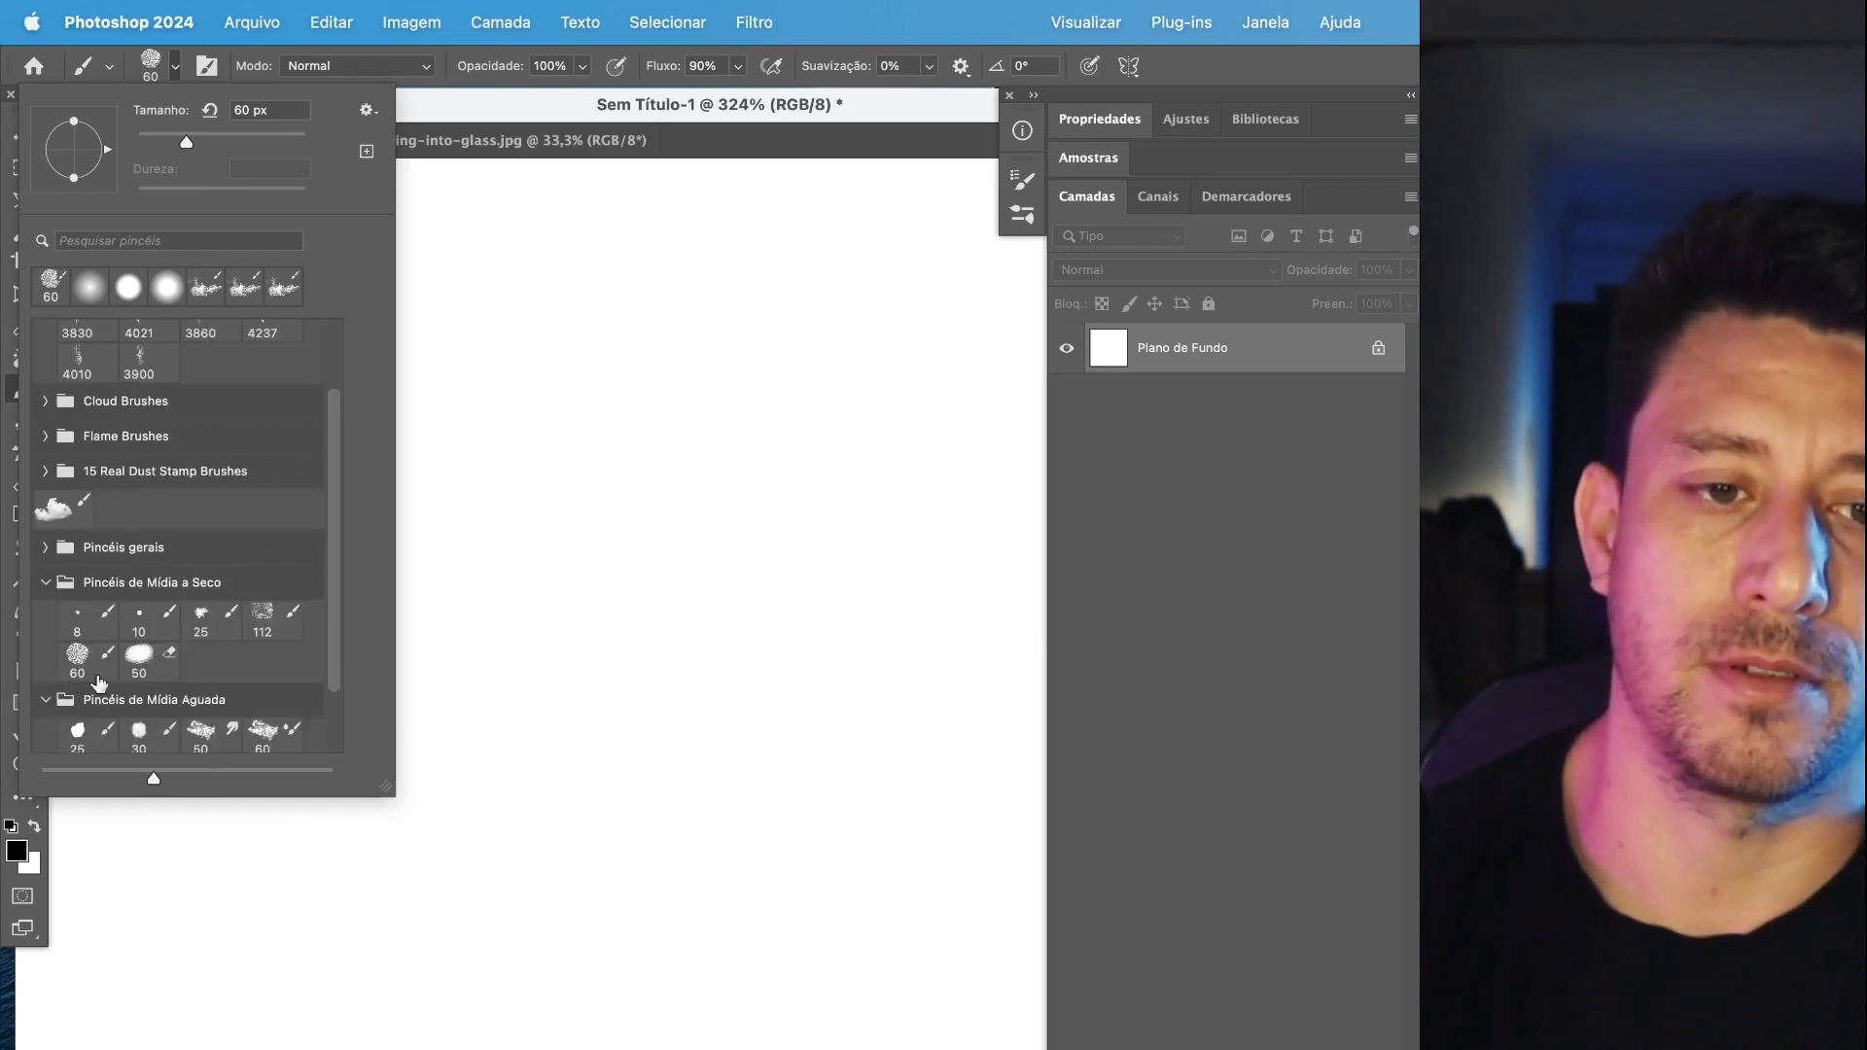
scroll(163, 667, "down", 2)
scroll(136, 522, "up", 4)
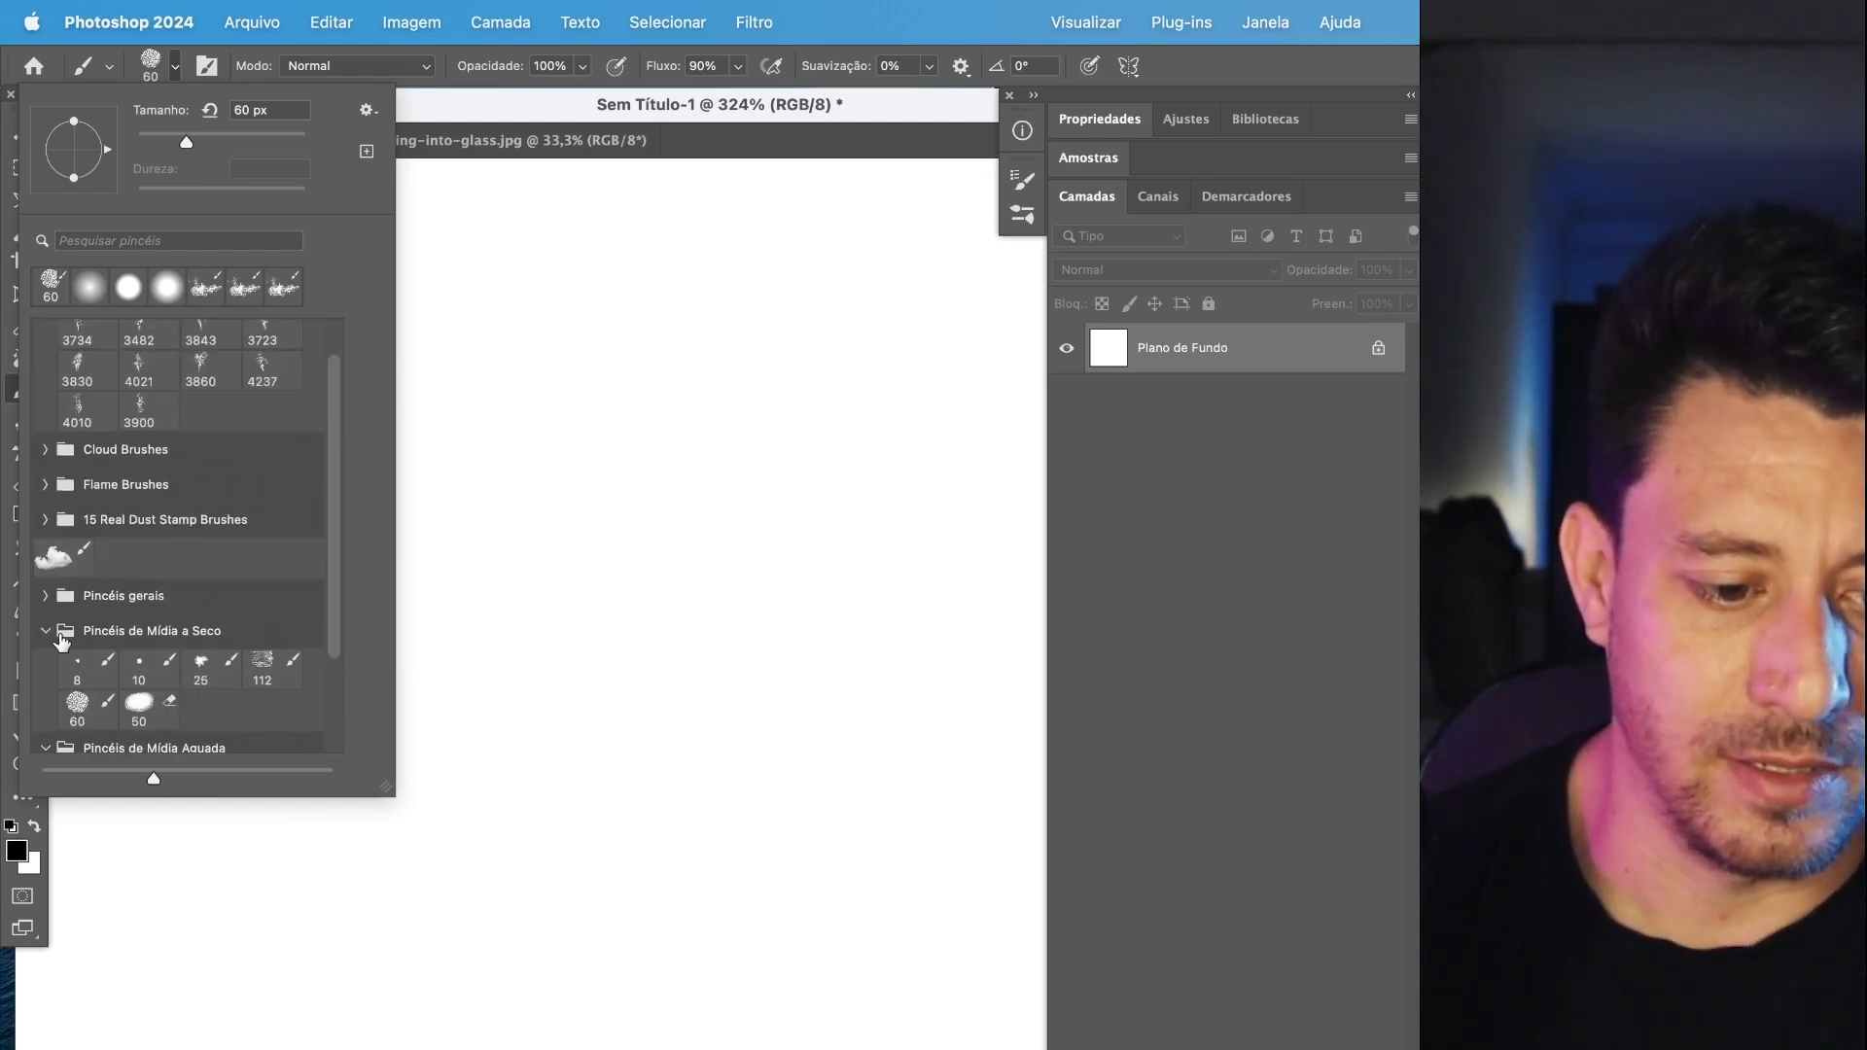
left_click(51, 631)
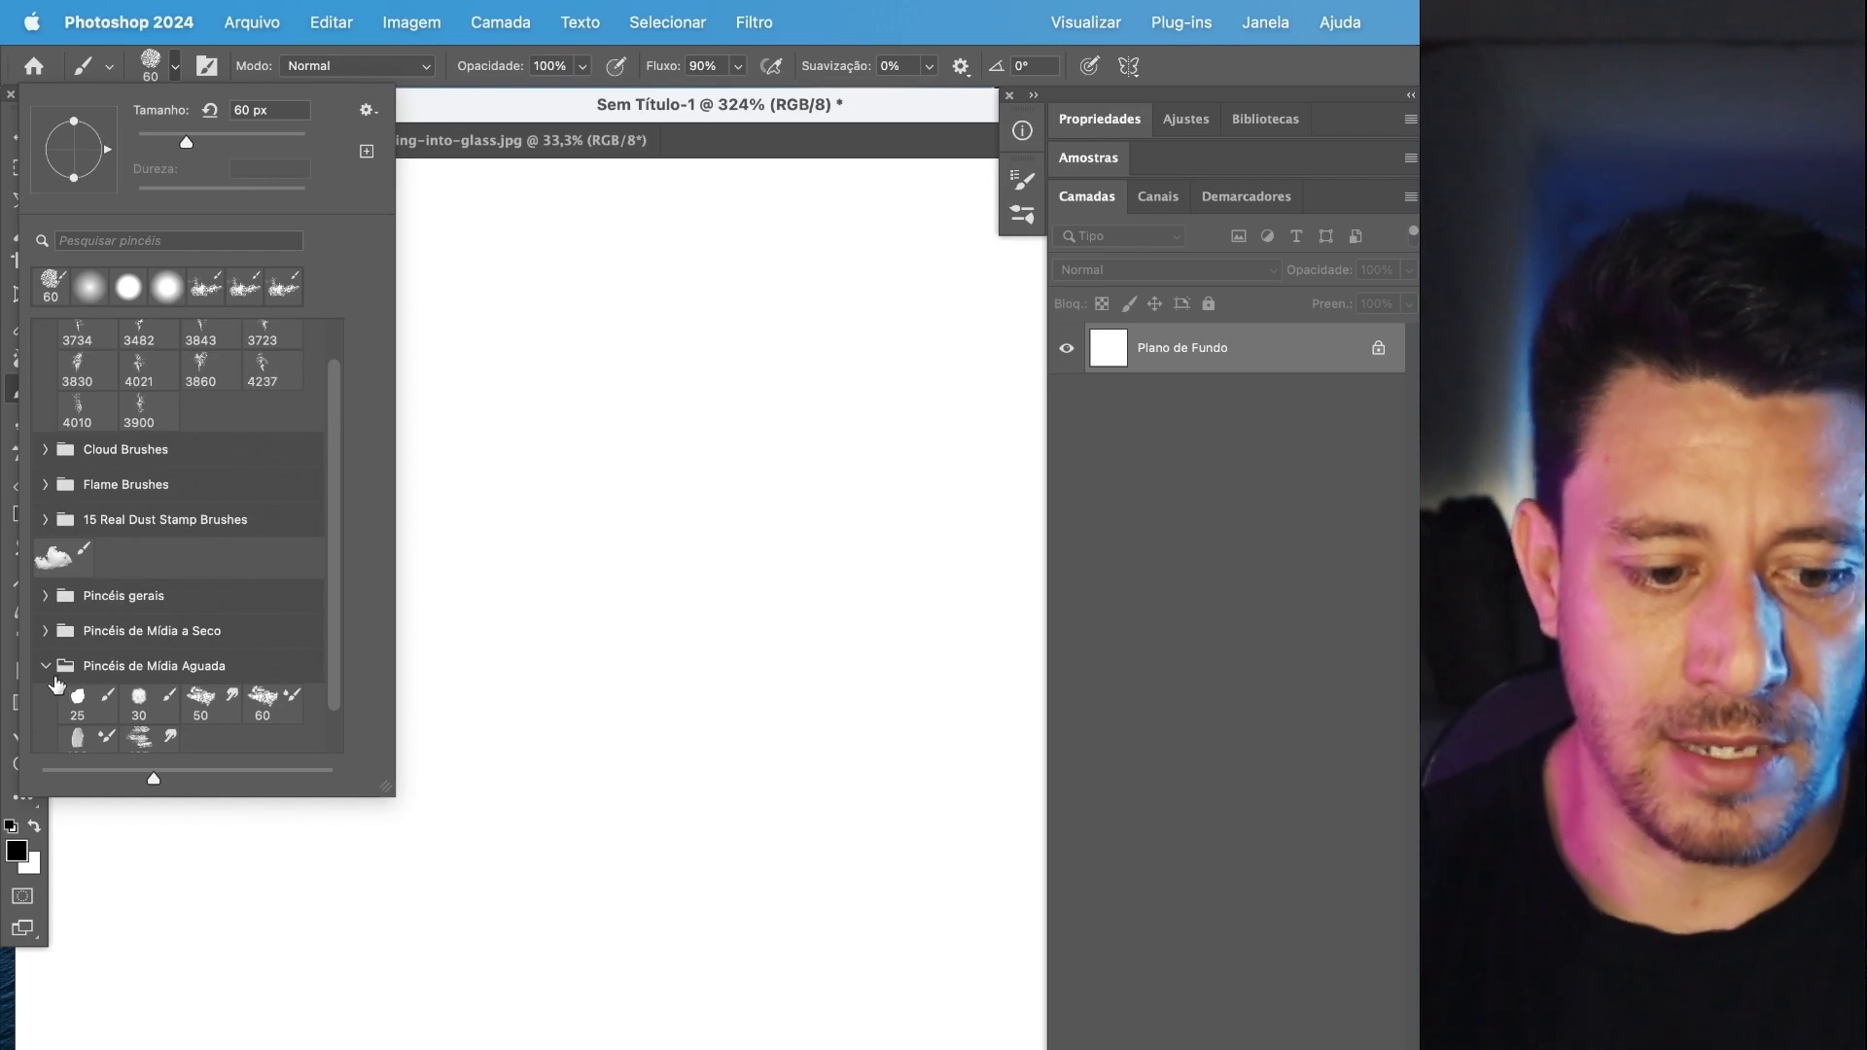
left_click(57, 668)
Move the four groups from Pincéis gerais to Pincéis de efeitos especiais to the start of the list, above Smoke Brushes, and collapse Smoke Brushes.
left_click(114, 645)
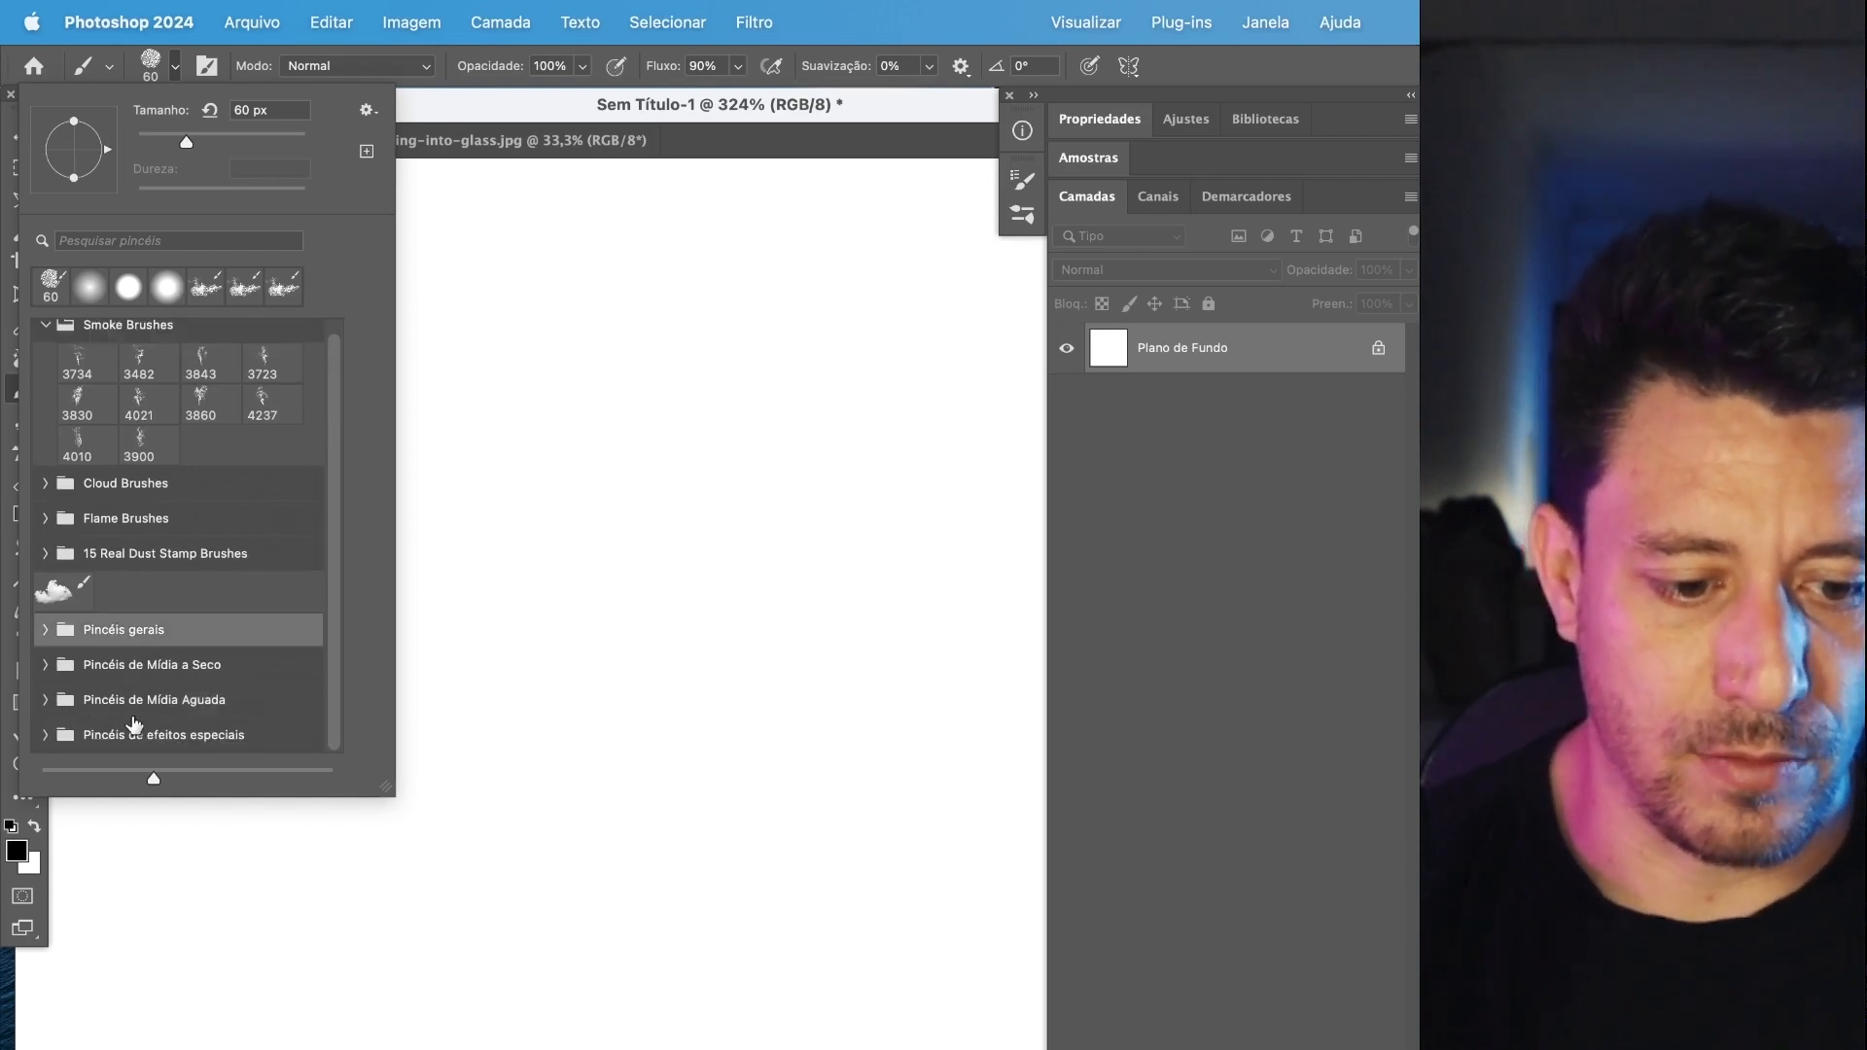
left_click(137, 734, "shift")
scroll(137, 725, "up", 1)
left_click_drag(137, 719, 127, 329)
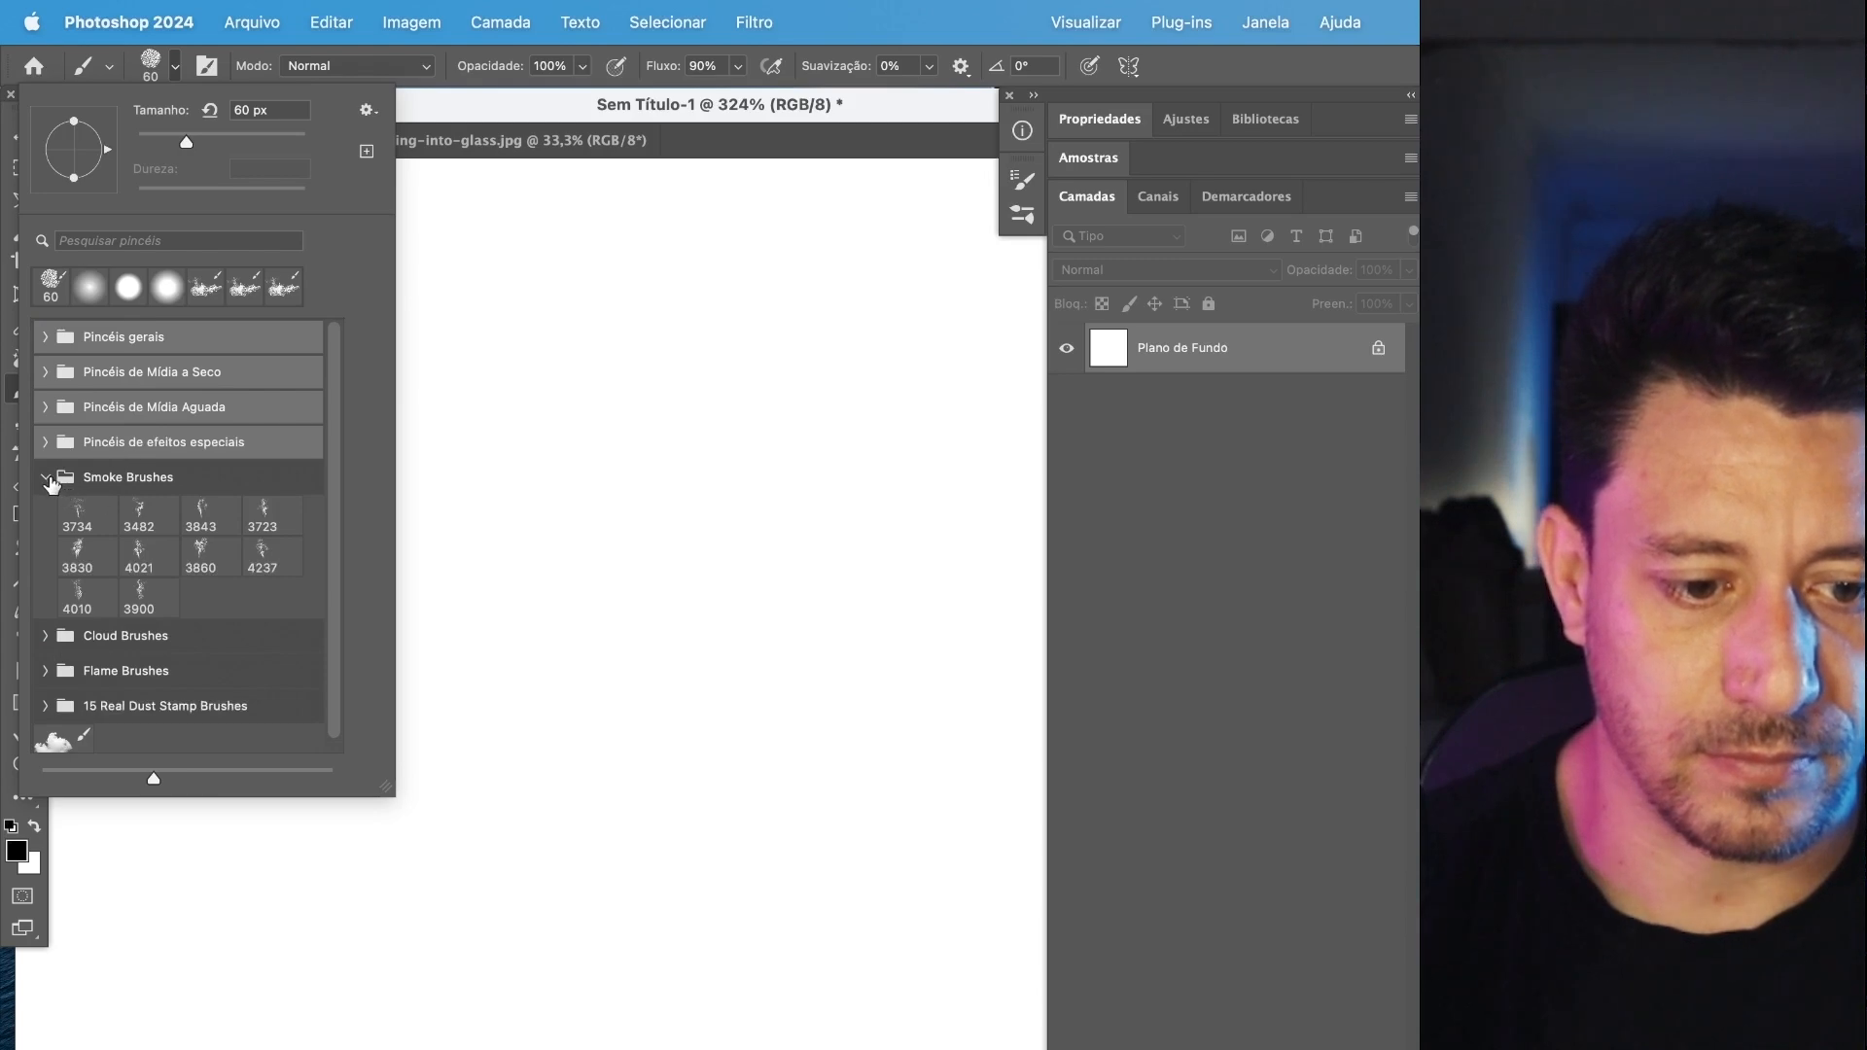
left_click(48, 478)
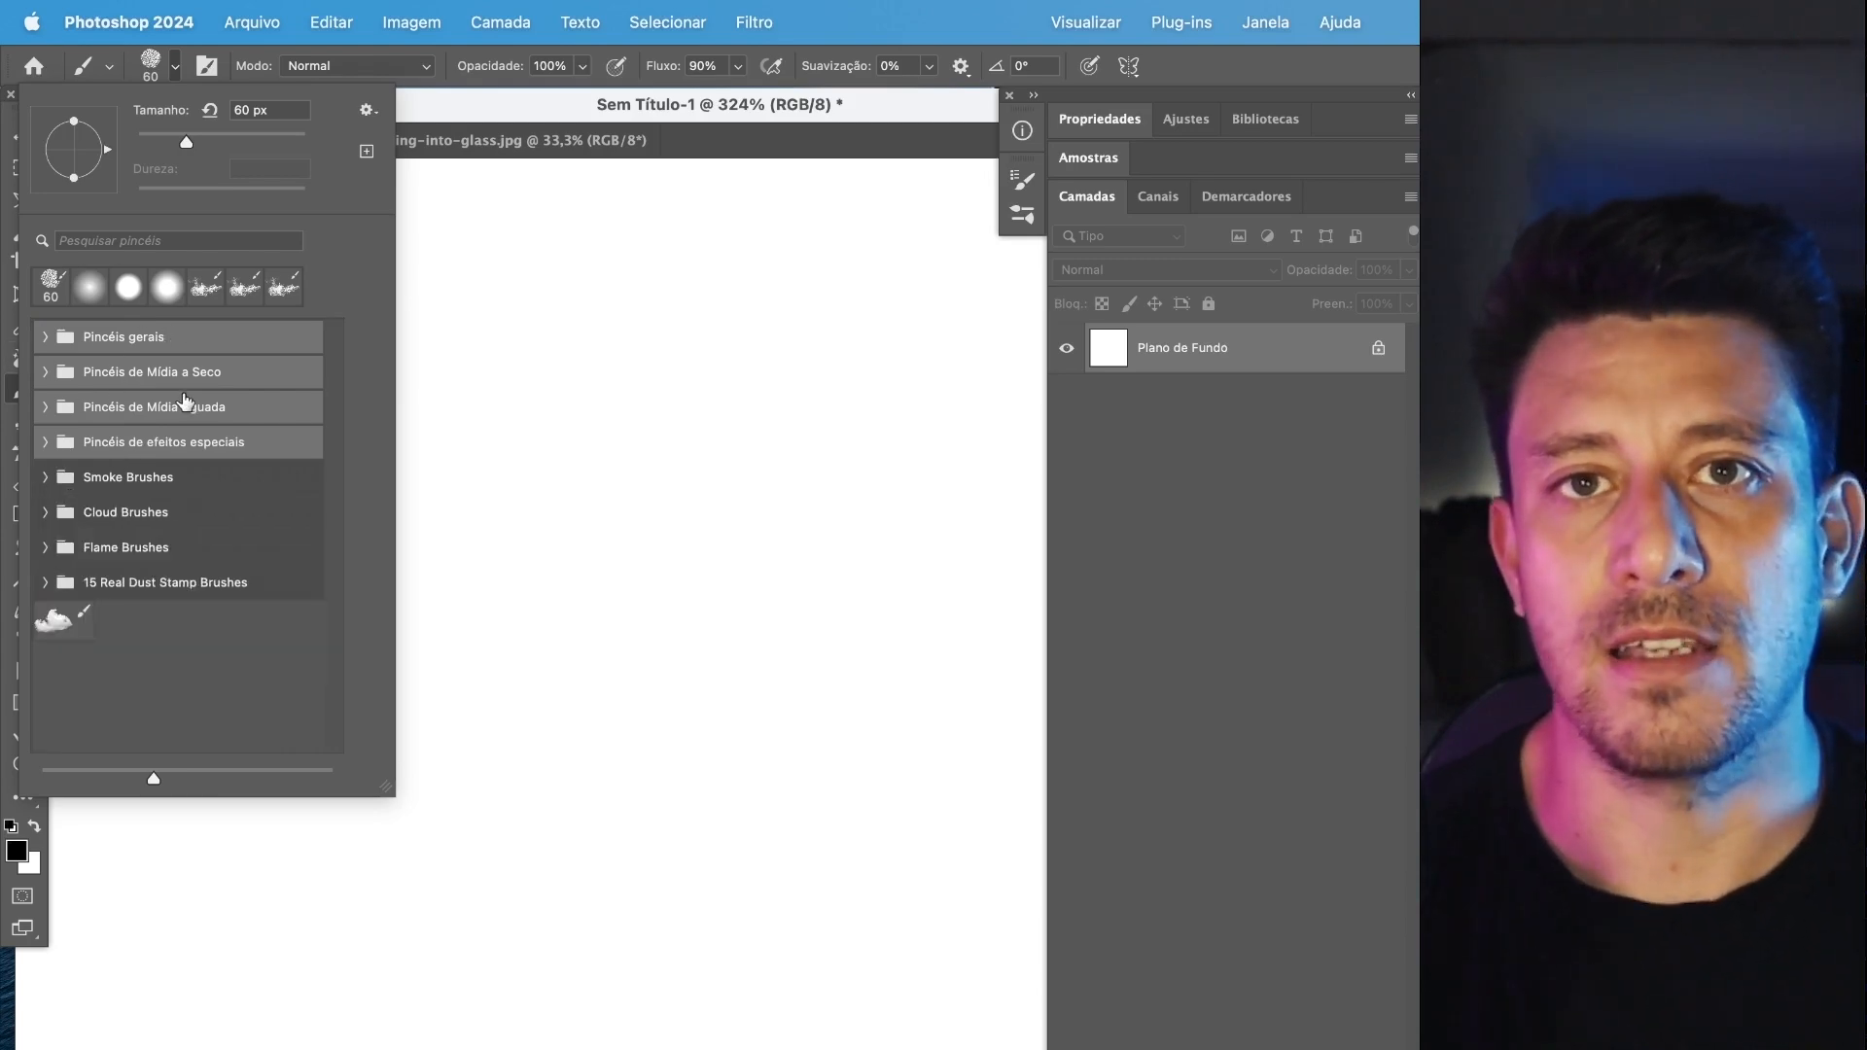
Choose a hard round brush from Pincéis gerais, paint a curved black test stroke on the canvas, and undo it.
left_click(145, 347)
left_click(39, 333)
left_click(139, 428)
mouse_move(525, 468)
left_mouse_down()
mouse_move(719, 695)
mouse_move(815, 780)
left_mouse_up()
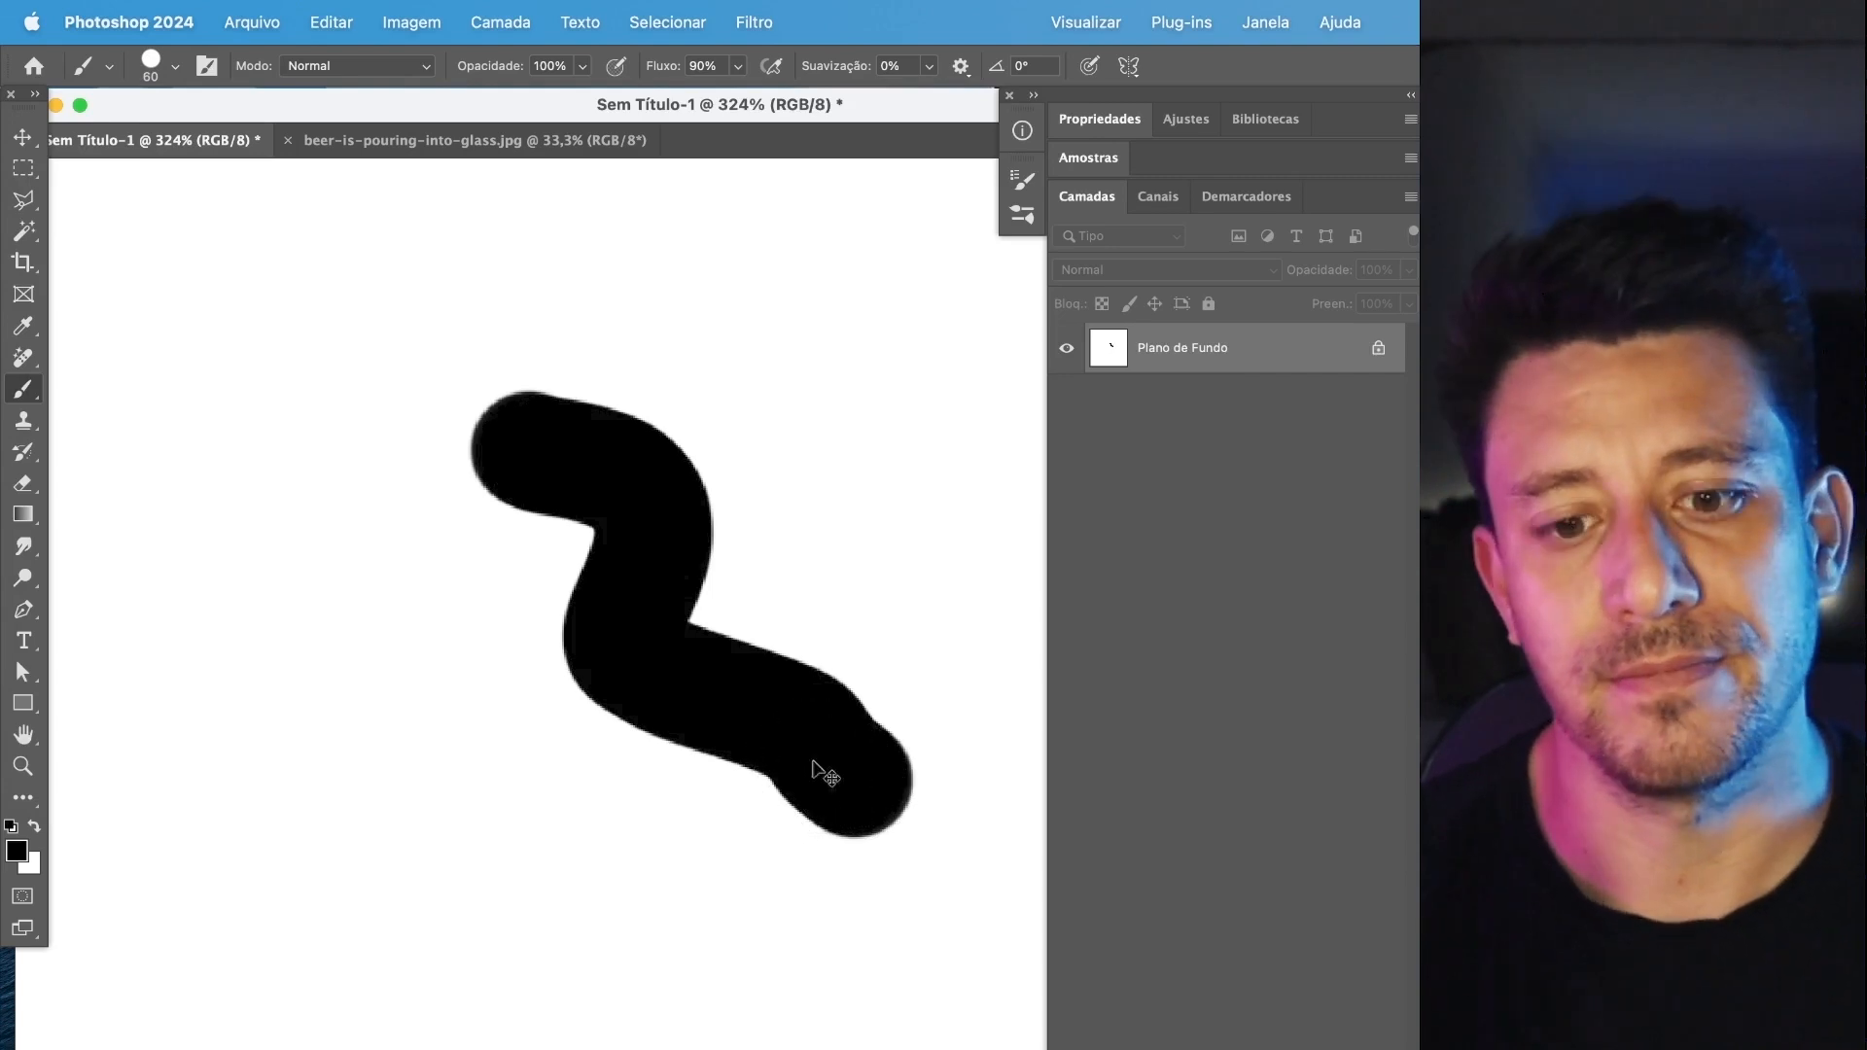
key("super+z")
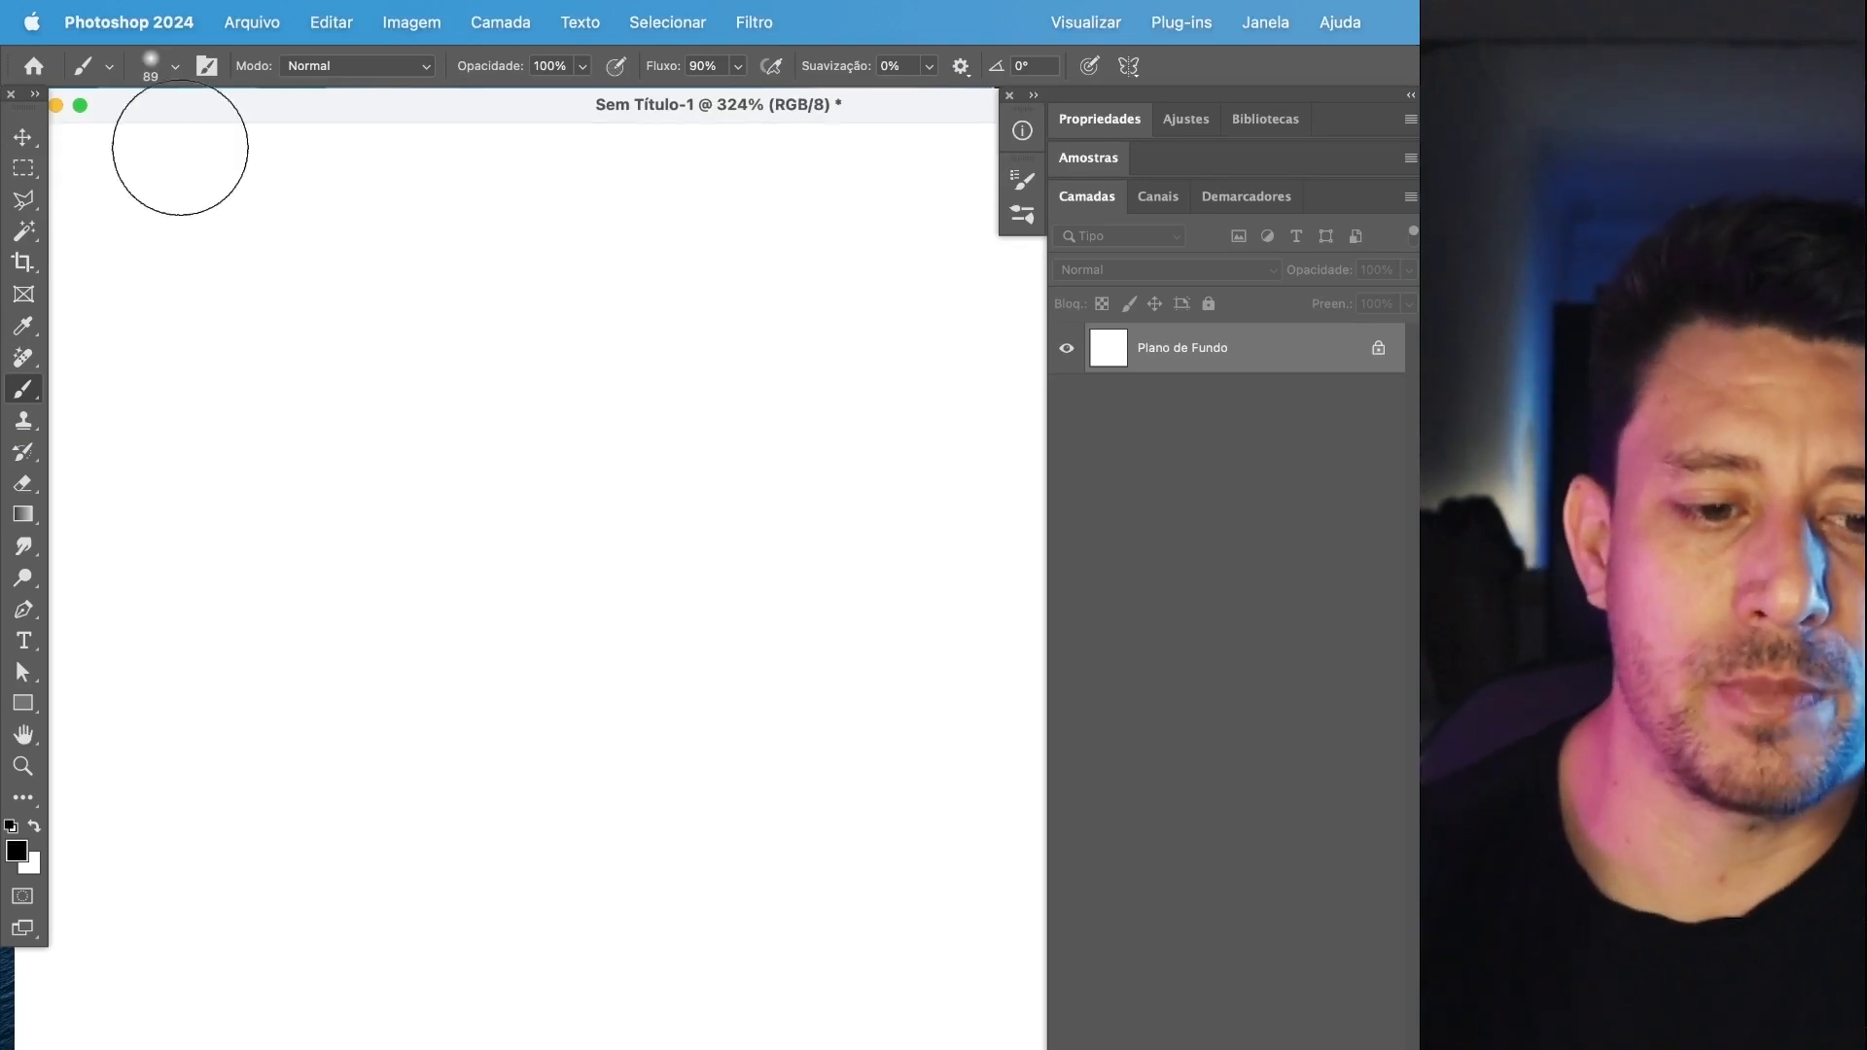
Paint two horizontal black strokes with the soft round brush, one at 87 px and one below it at 33 px.
left_click(176, 68)
mouse_move(220, 146)
left_mouse_down()
mouse_move(282, 143)
mouse_move(256, 146)
left_mouse_up()
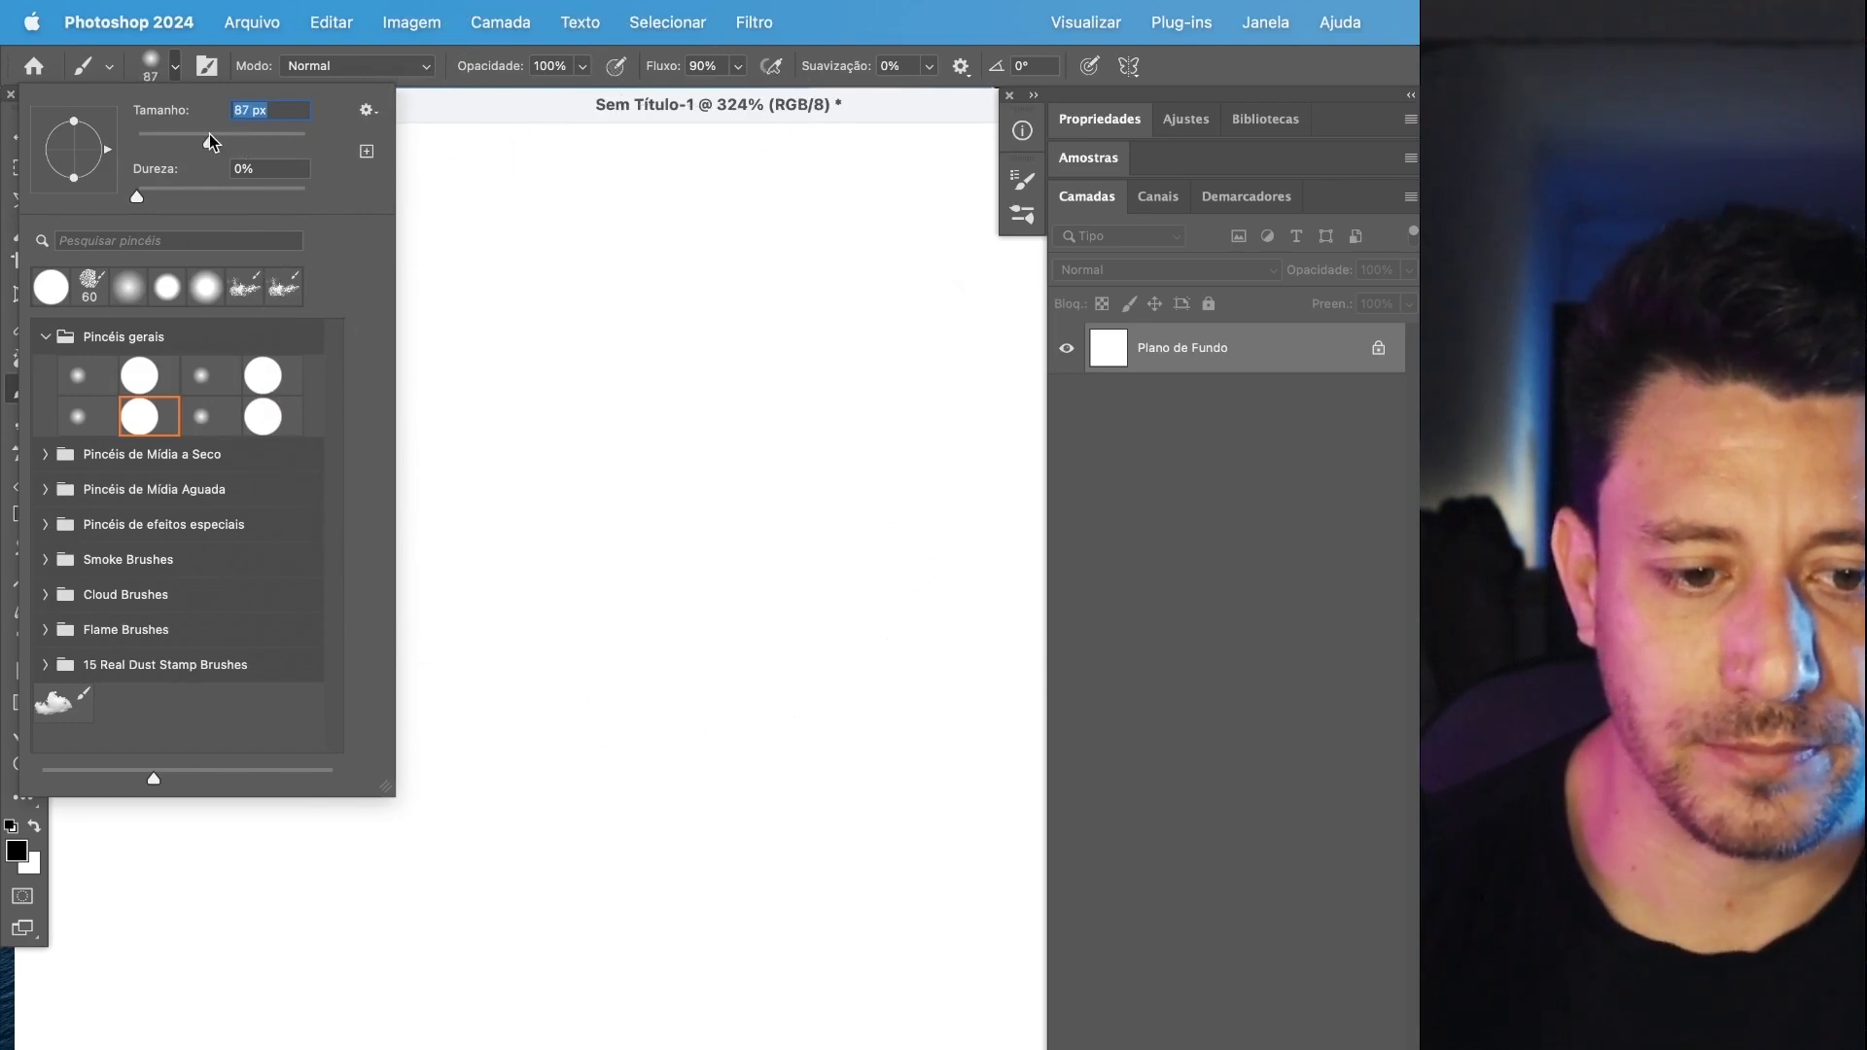
key("Return")
left_click_drag(188, 331, 905, 321)
left_click(168, 75)
left_click_drag(212, 142, 169, 143)
key("Return")
left_click_drag(155, 559, 909, 520)
Set the brush size to 15 px, paint a third horizontal stroke below the others, and undo all three strokes.
left_click(165, 72)
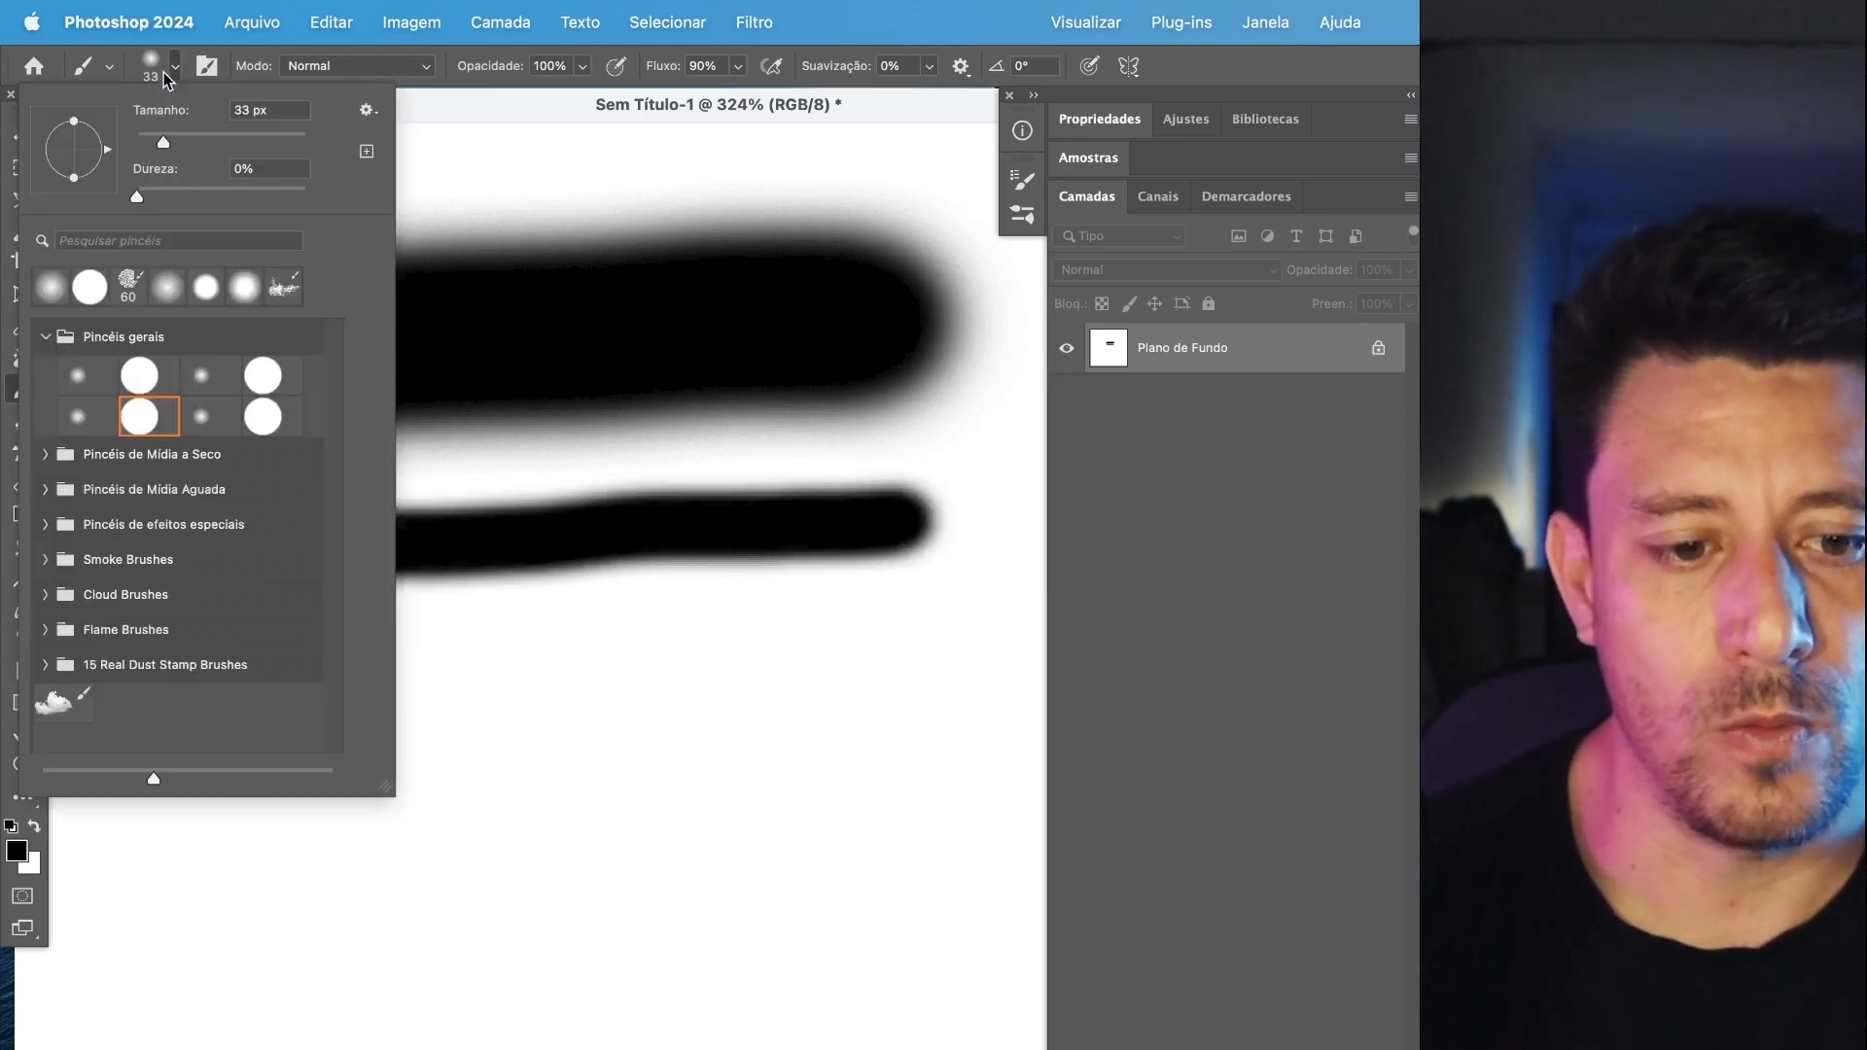
left_click_drag(163, 142, 150, 144)
key("Return")
left_click_drag(158, 713, 928, 637)
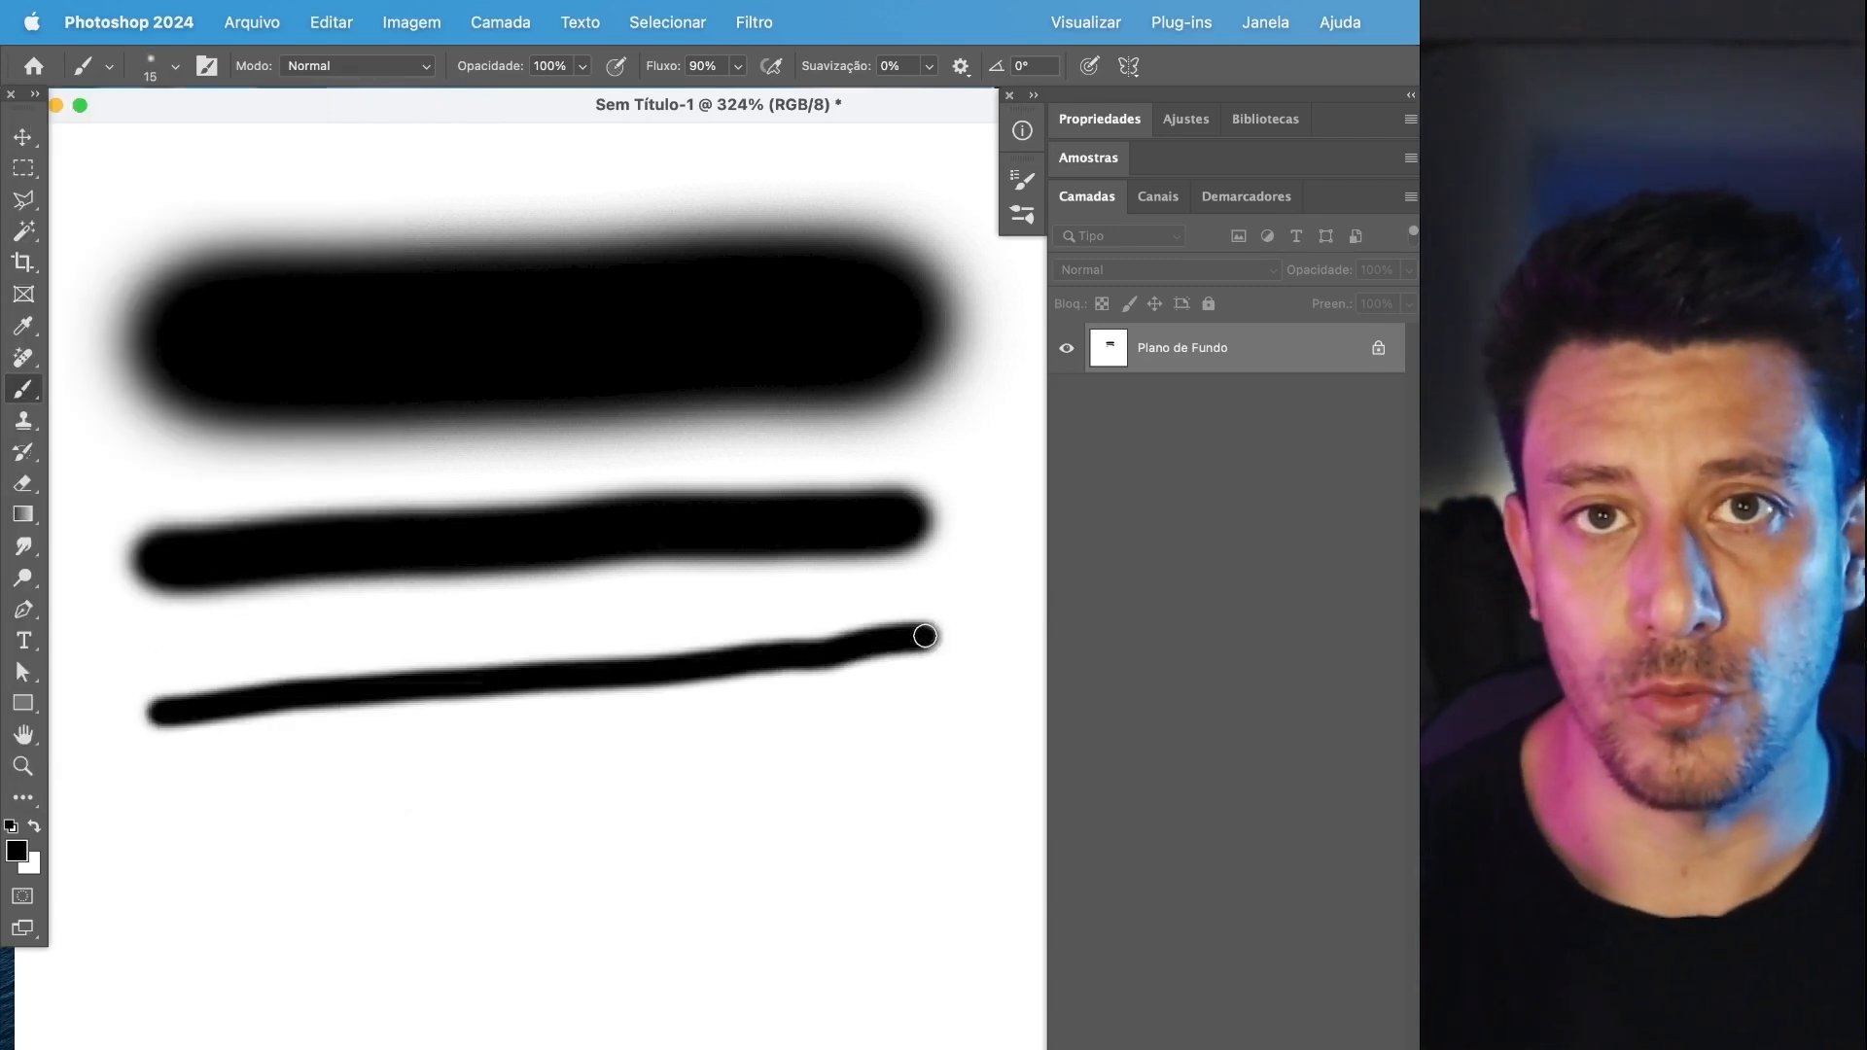
key("super+z")
key("super+z")
key("super+z")
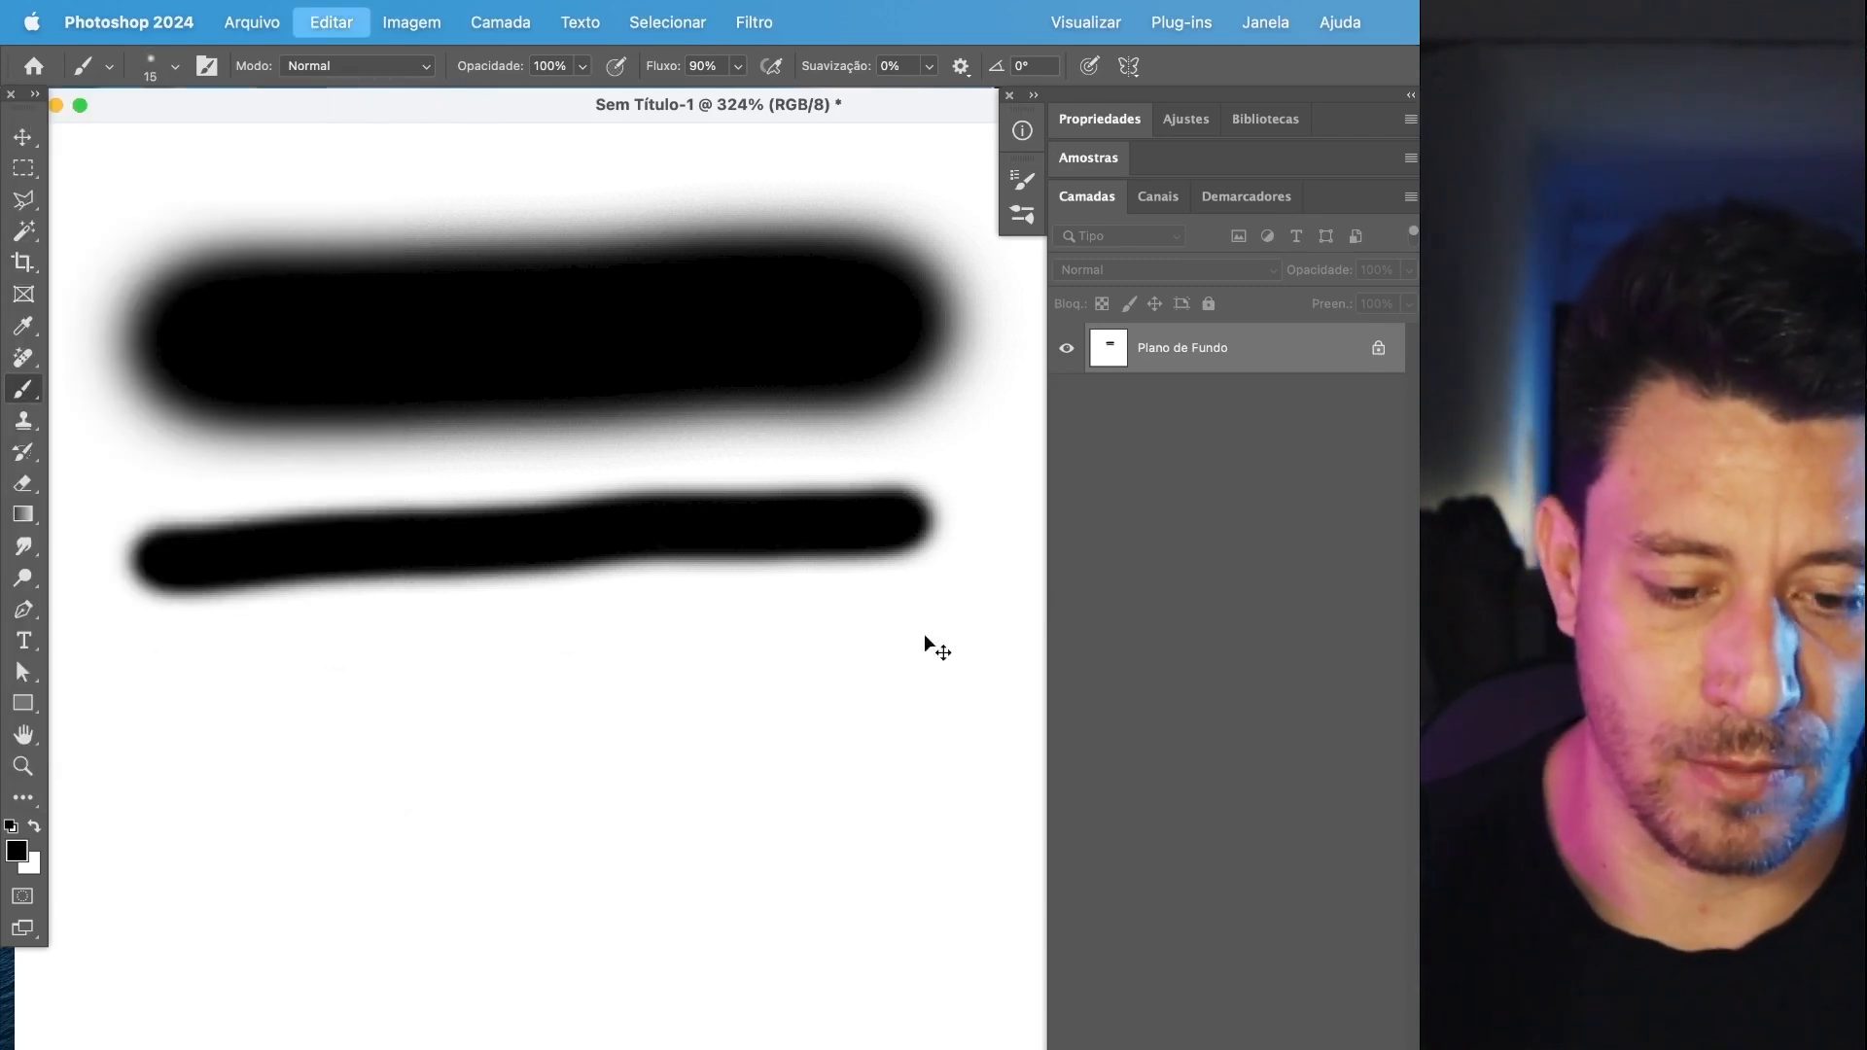
Set the soft round brush to 82 px and paint a horizontal black stroke across the upper canvas.
left_click(175, 65)
left_click(173, 143)
left_click_drag(174, 143, 205, 144)
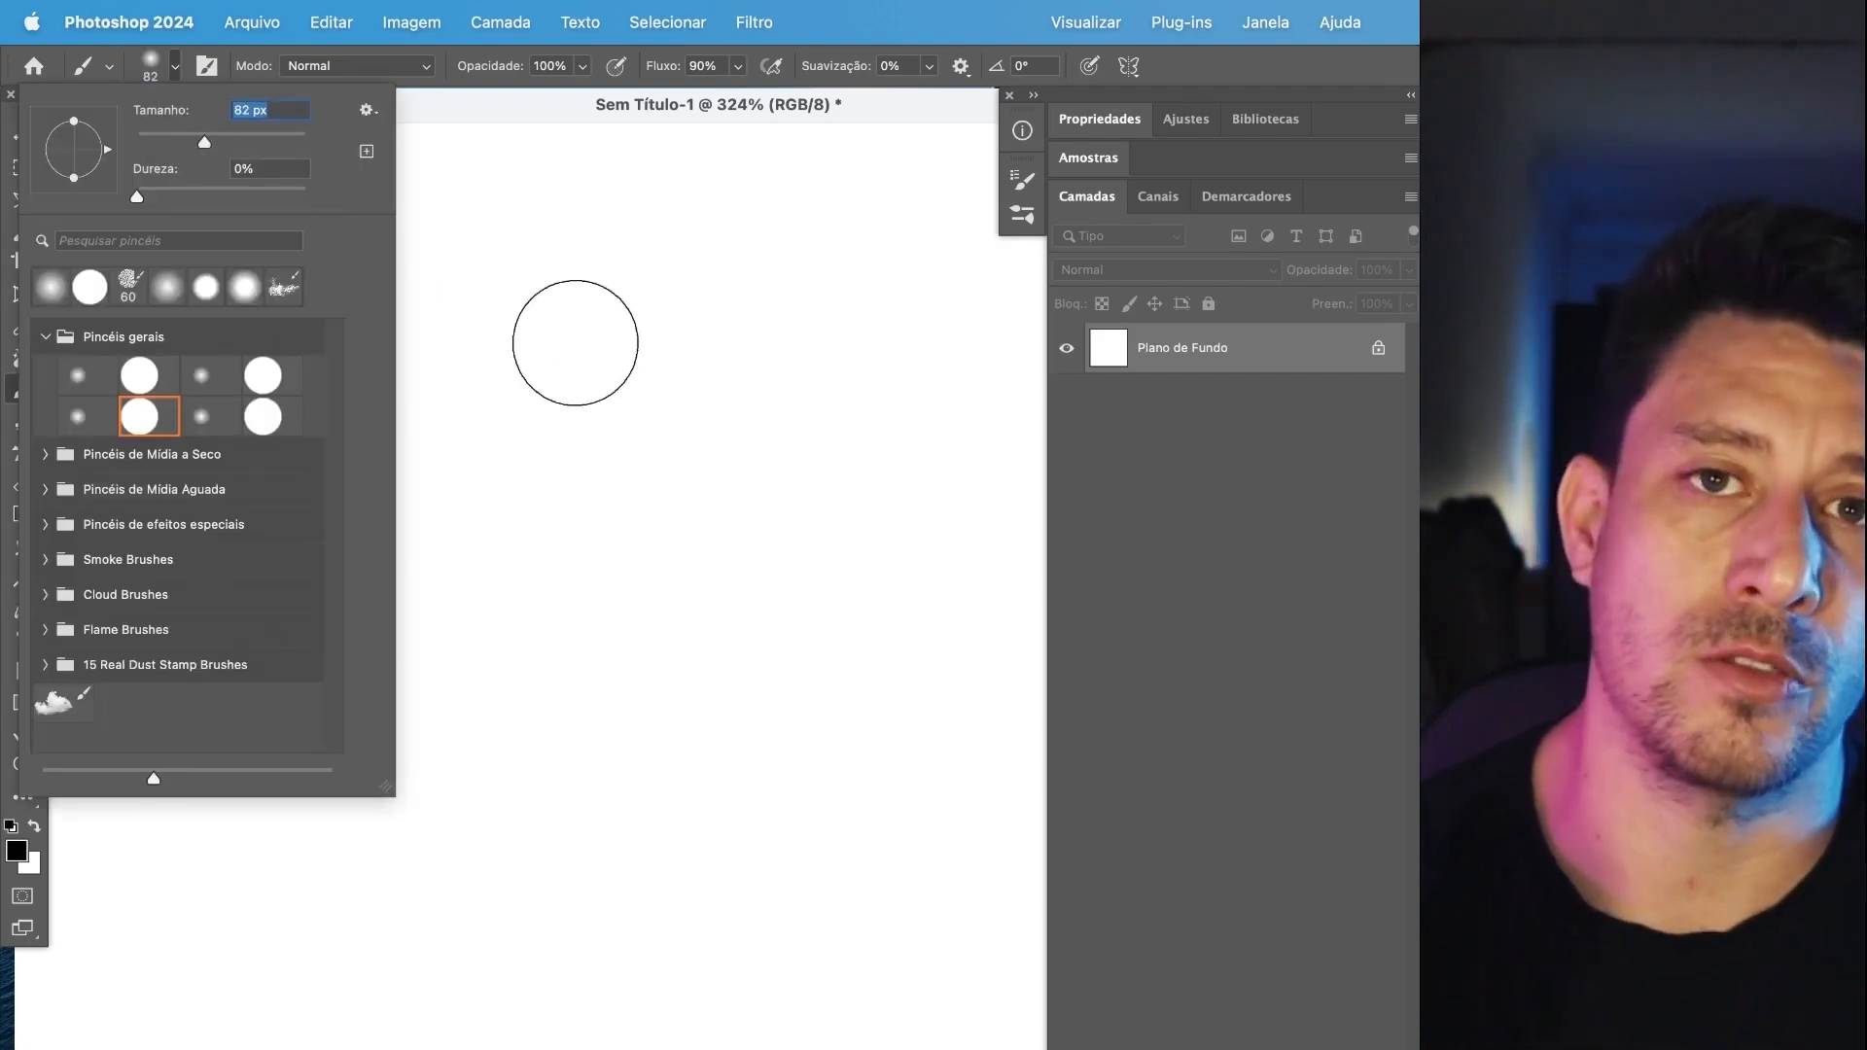
left_click(577, 118)
left_click_drag(185, 368, 867, 379)
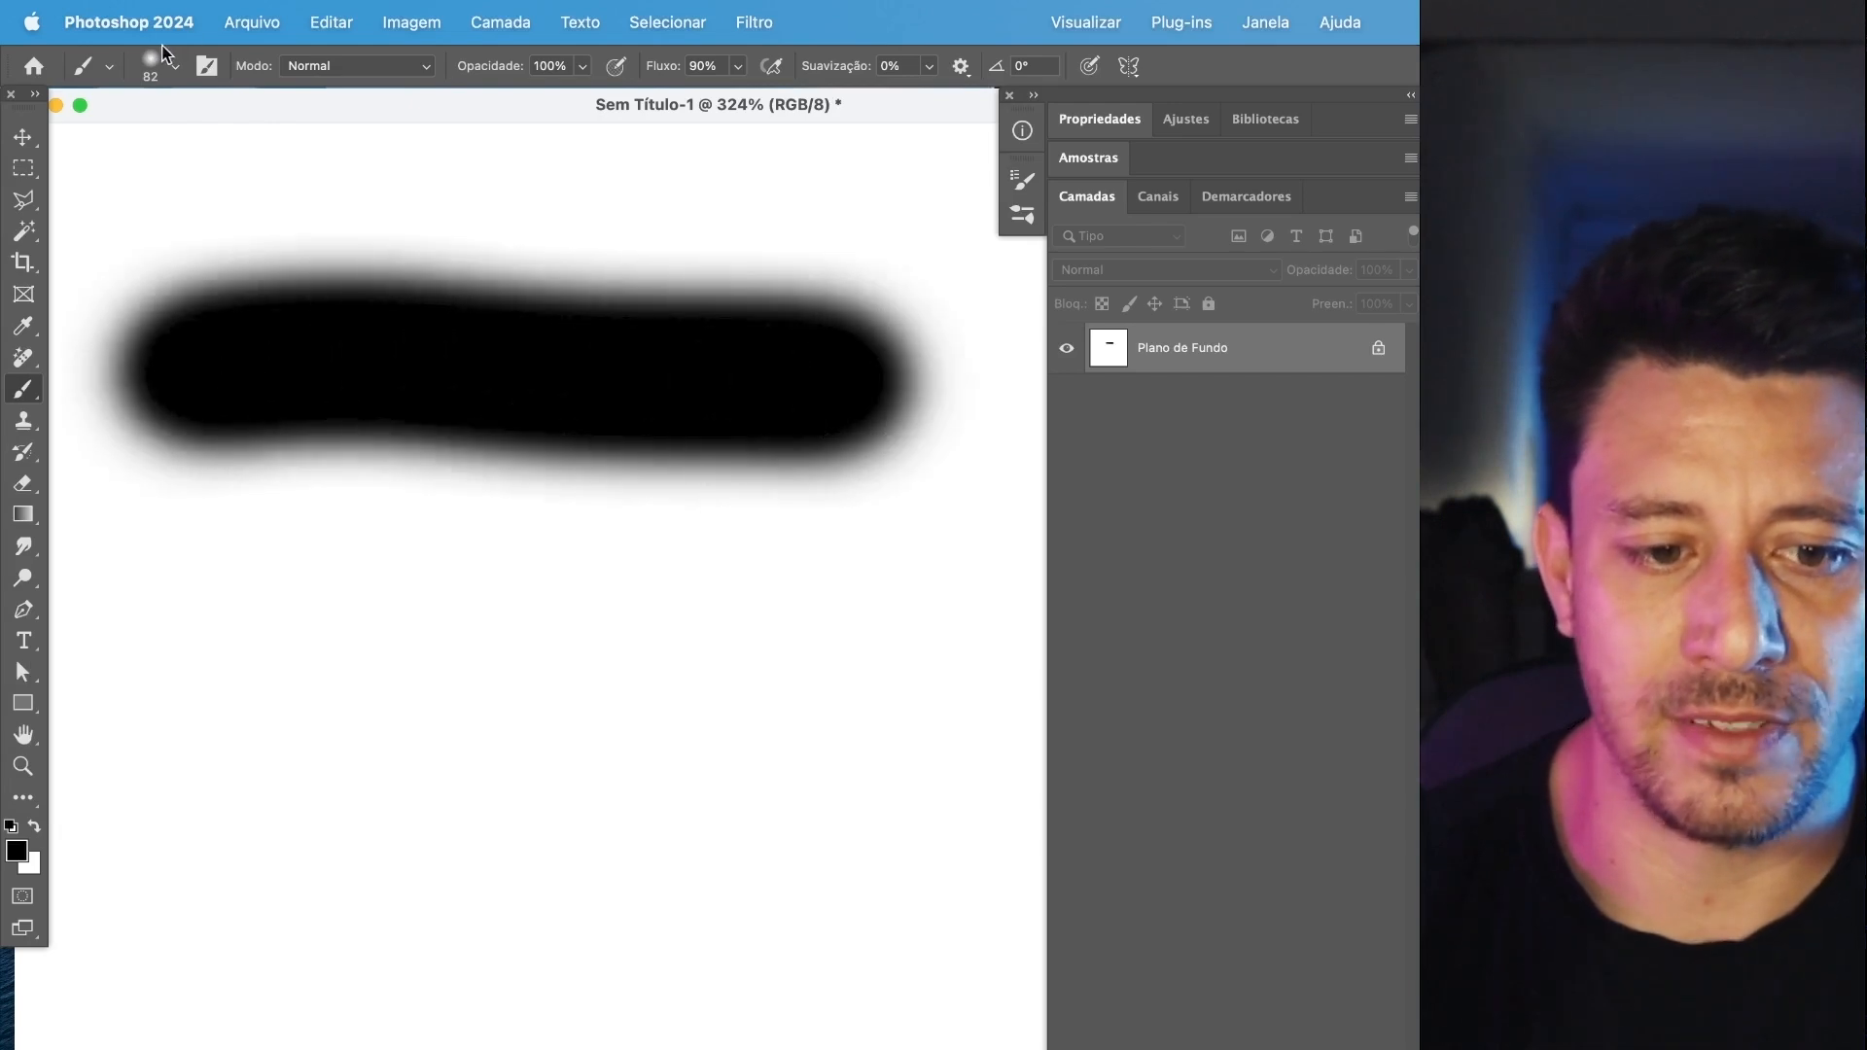
Set the brush hardness to 42% and paint a second horizontal stroke below the first.
left_click(163, 58)
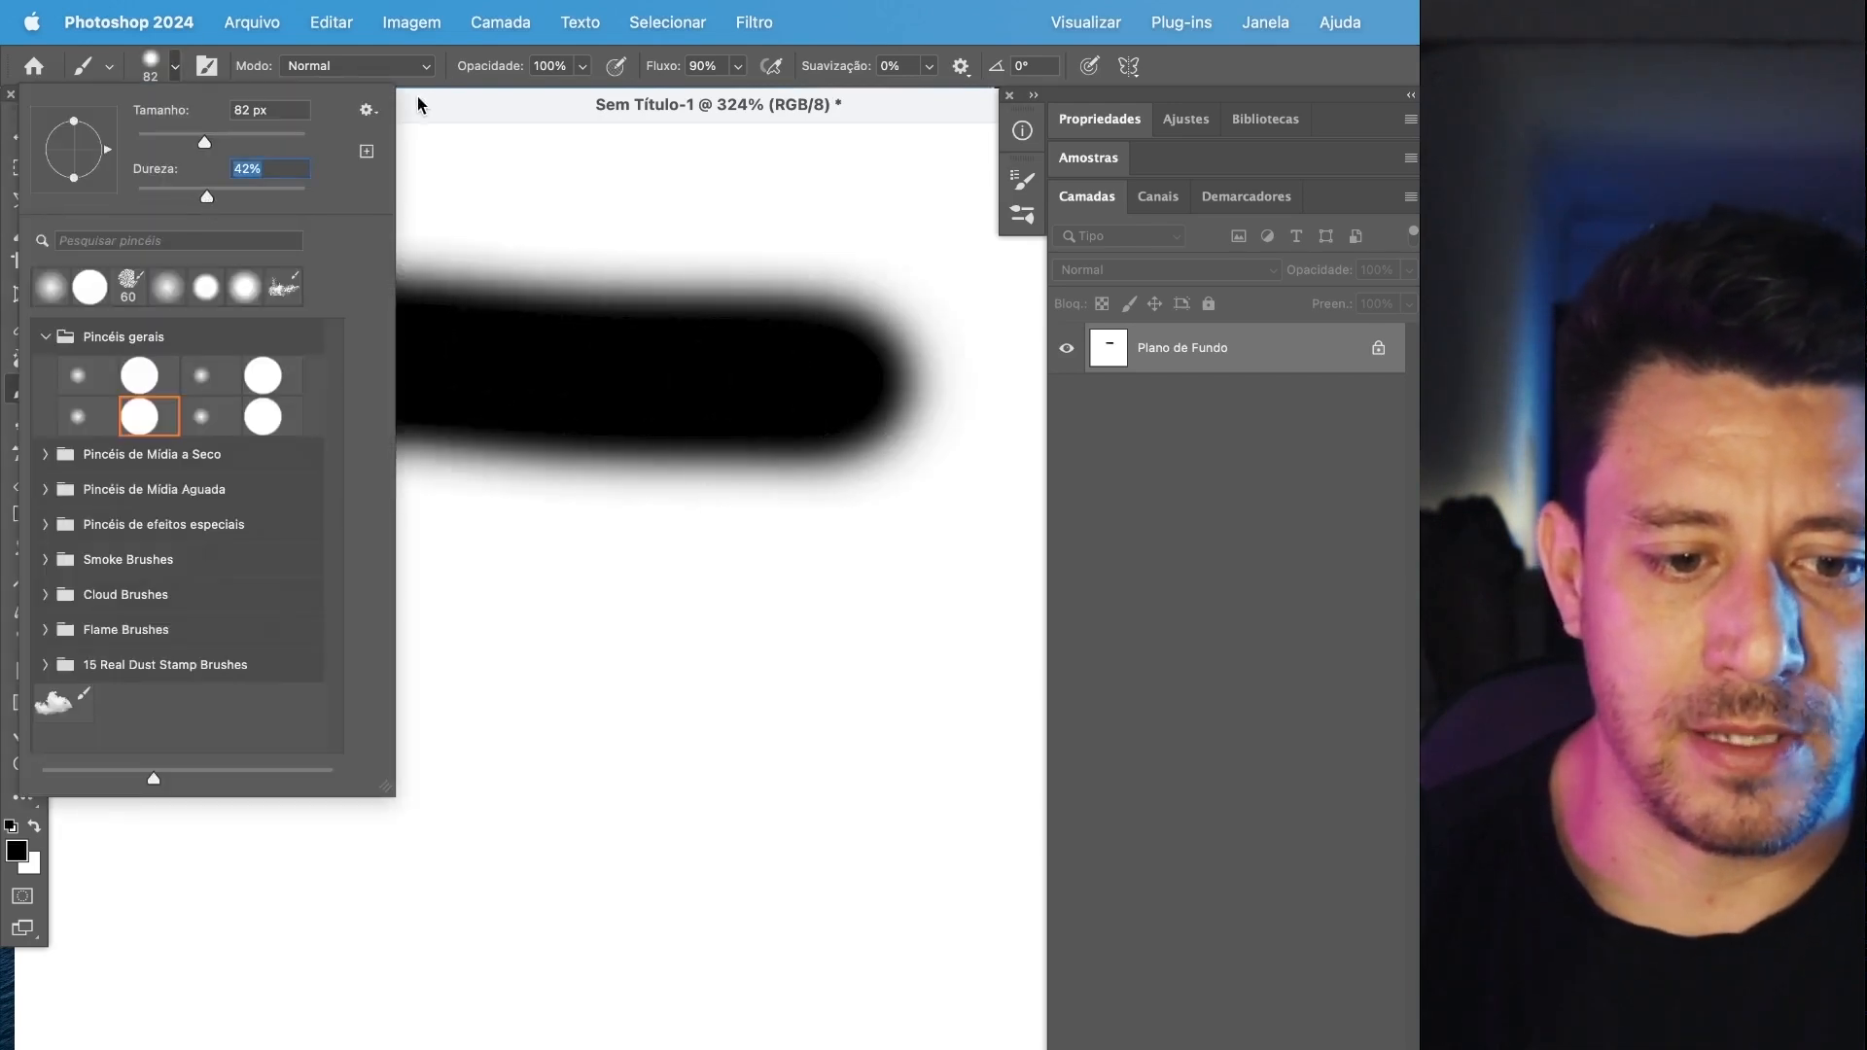
left_click(418, 105)
left_click_drag(159, 671, 879, 668)
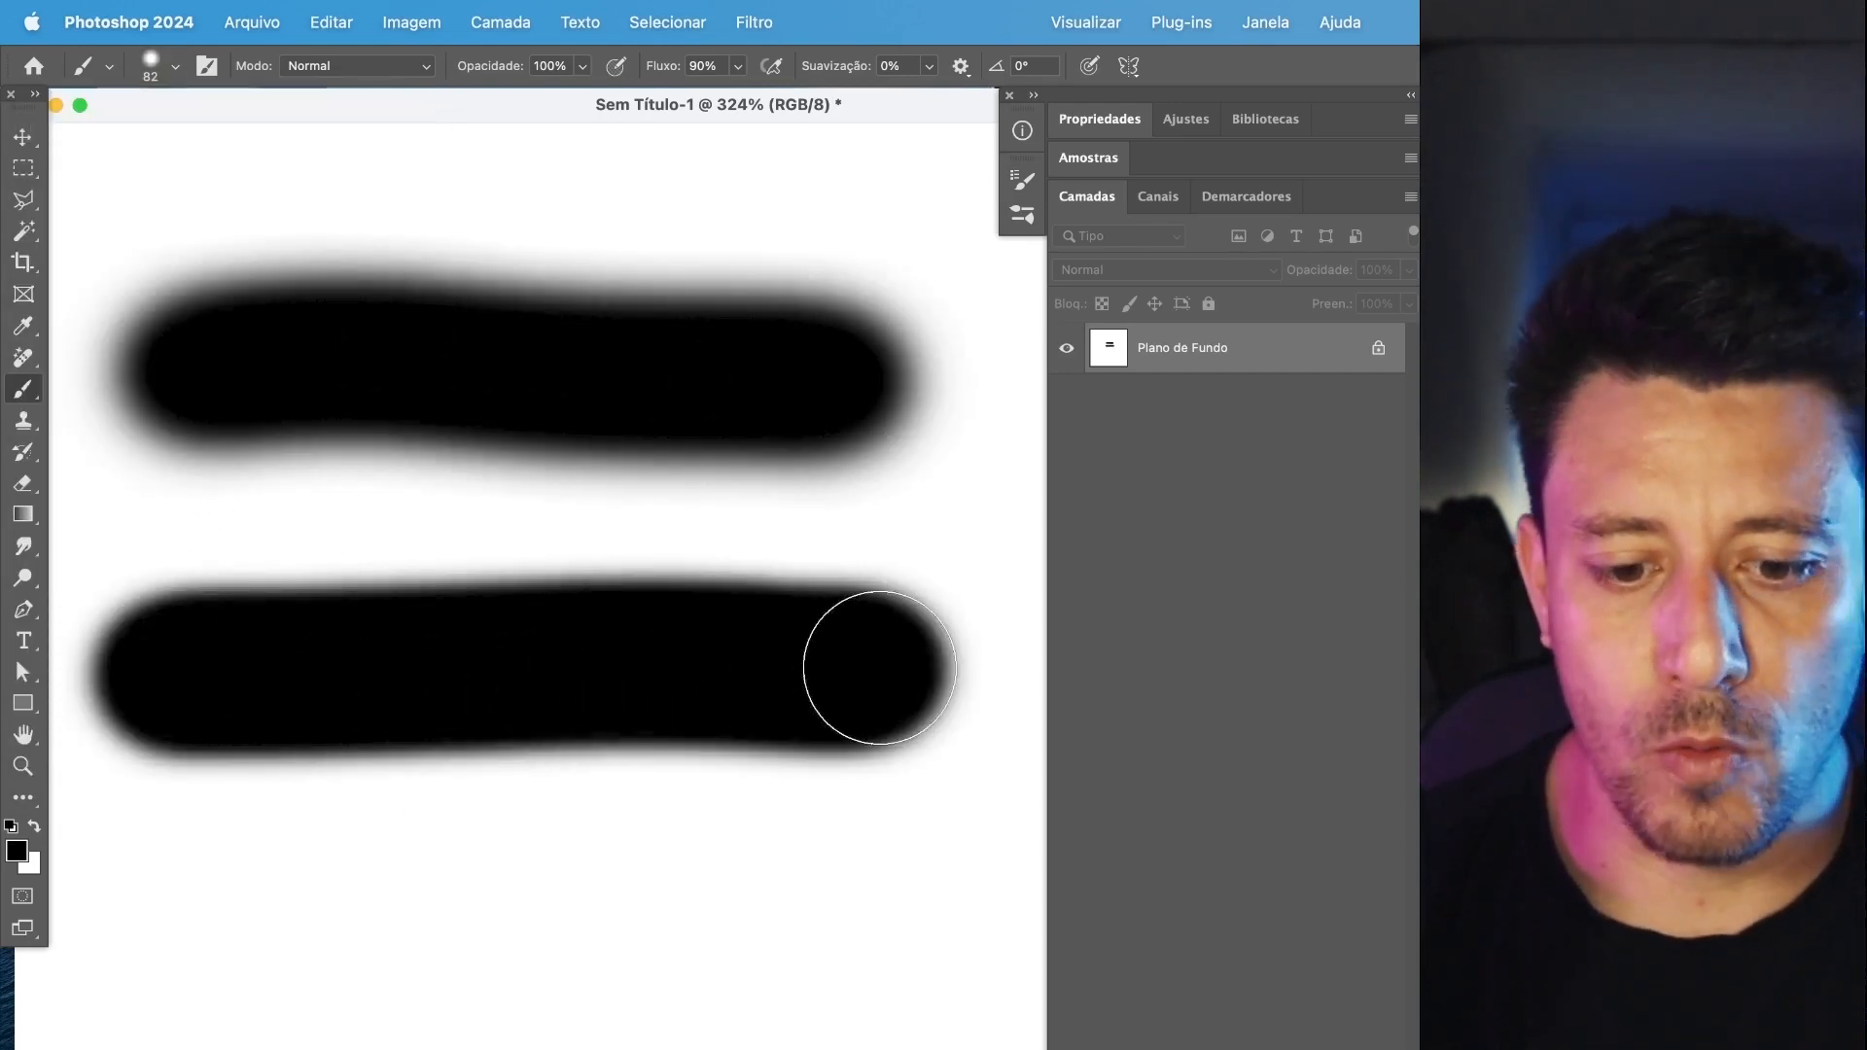
Set the brush hardness to 100% and paint a third horizontal stroke below the other two.
left_click(173, 80)
left_click_drag(275, 200, 312, 199)
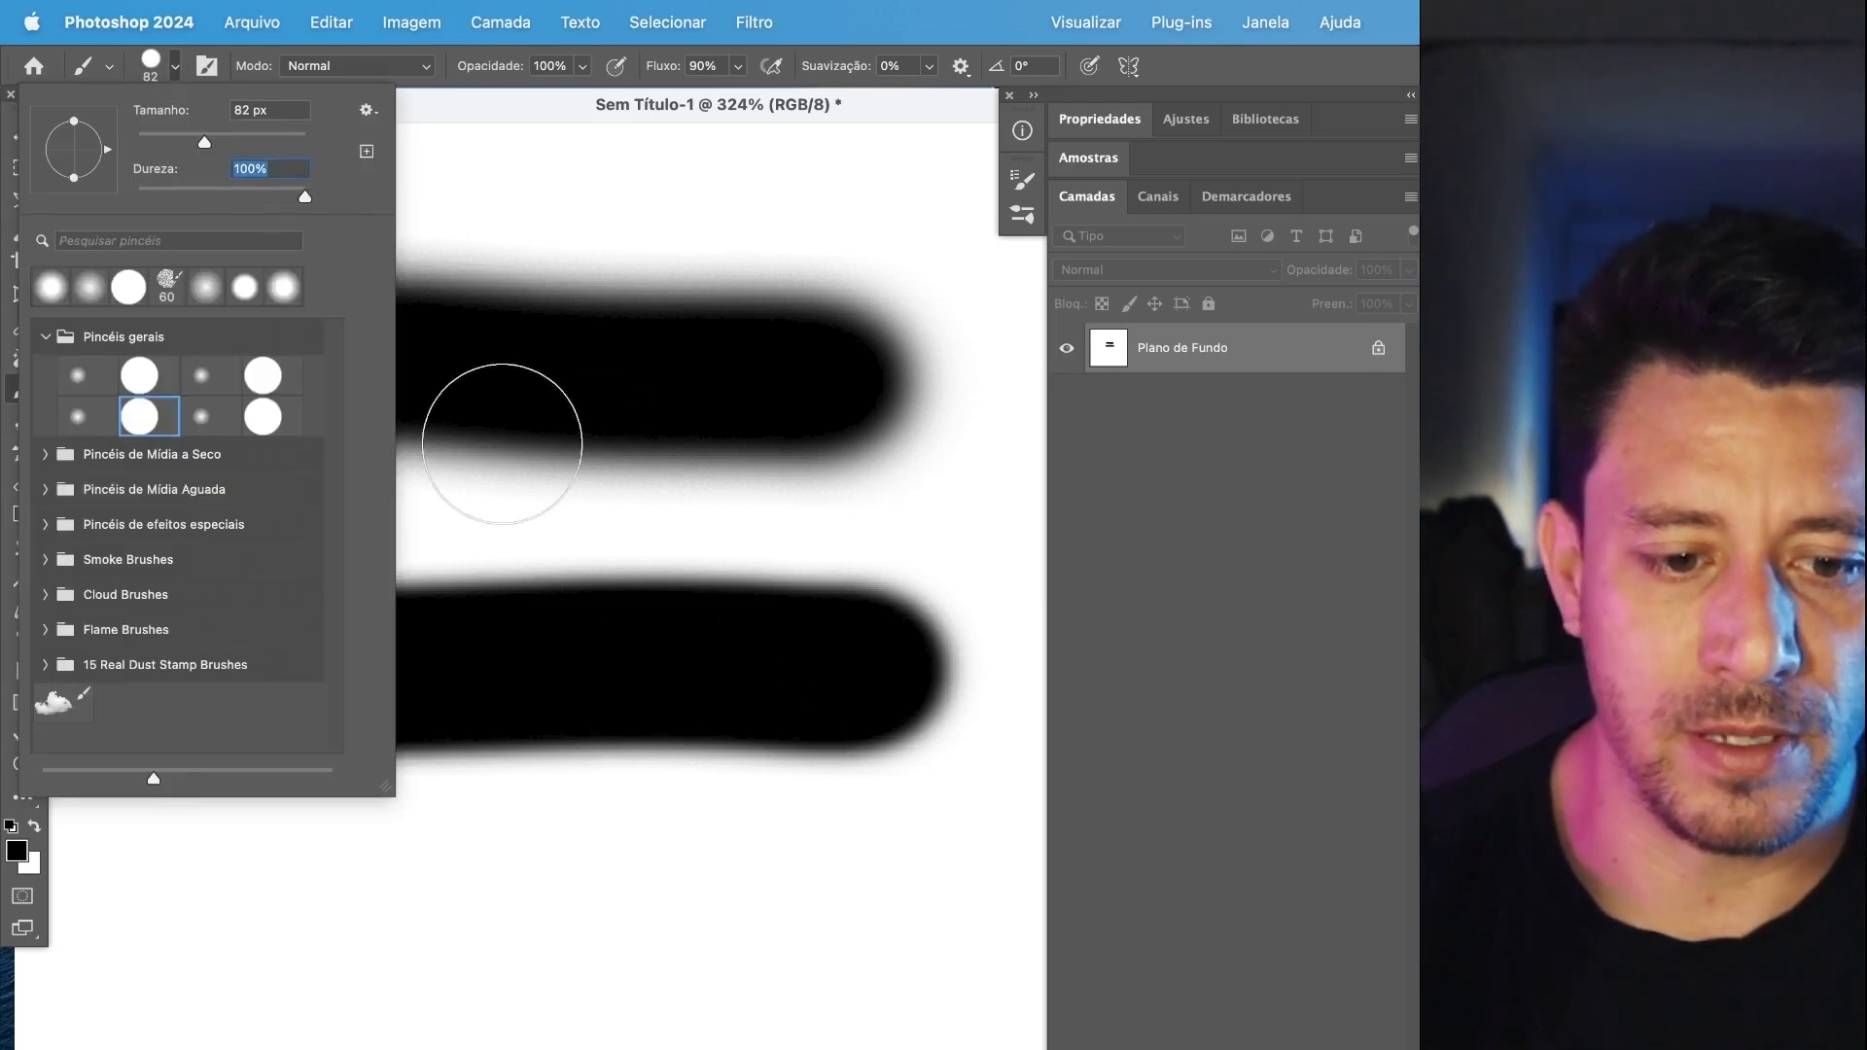
left_click(667, 121)
left_click(195, 973)
left_click_drag(304, 972, 938, 977)
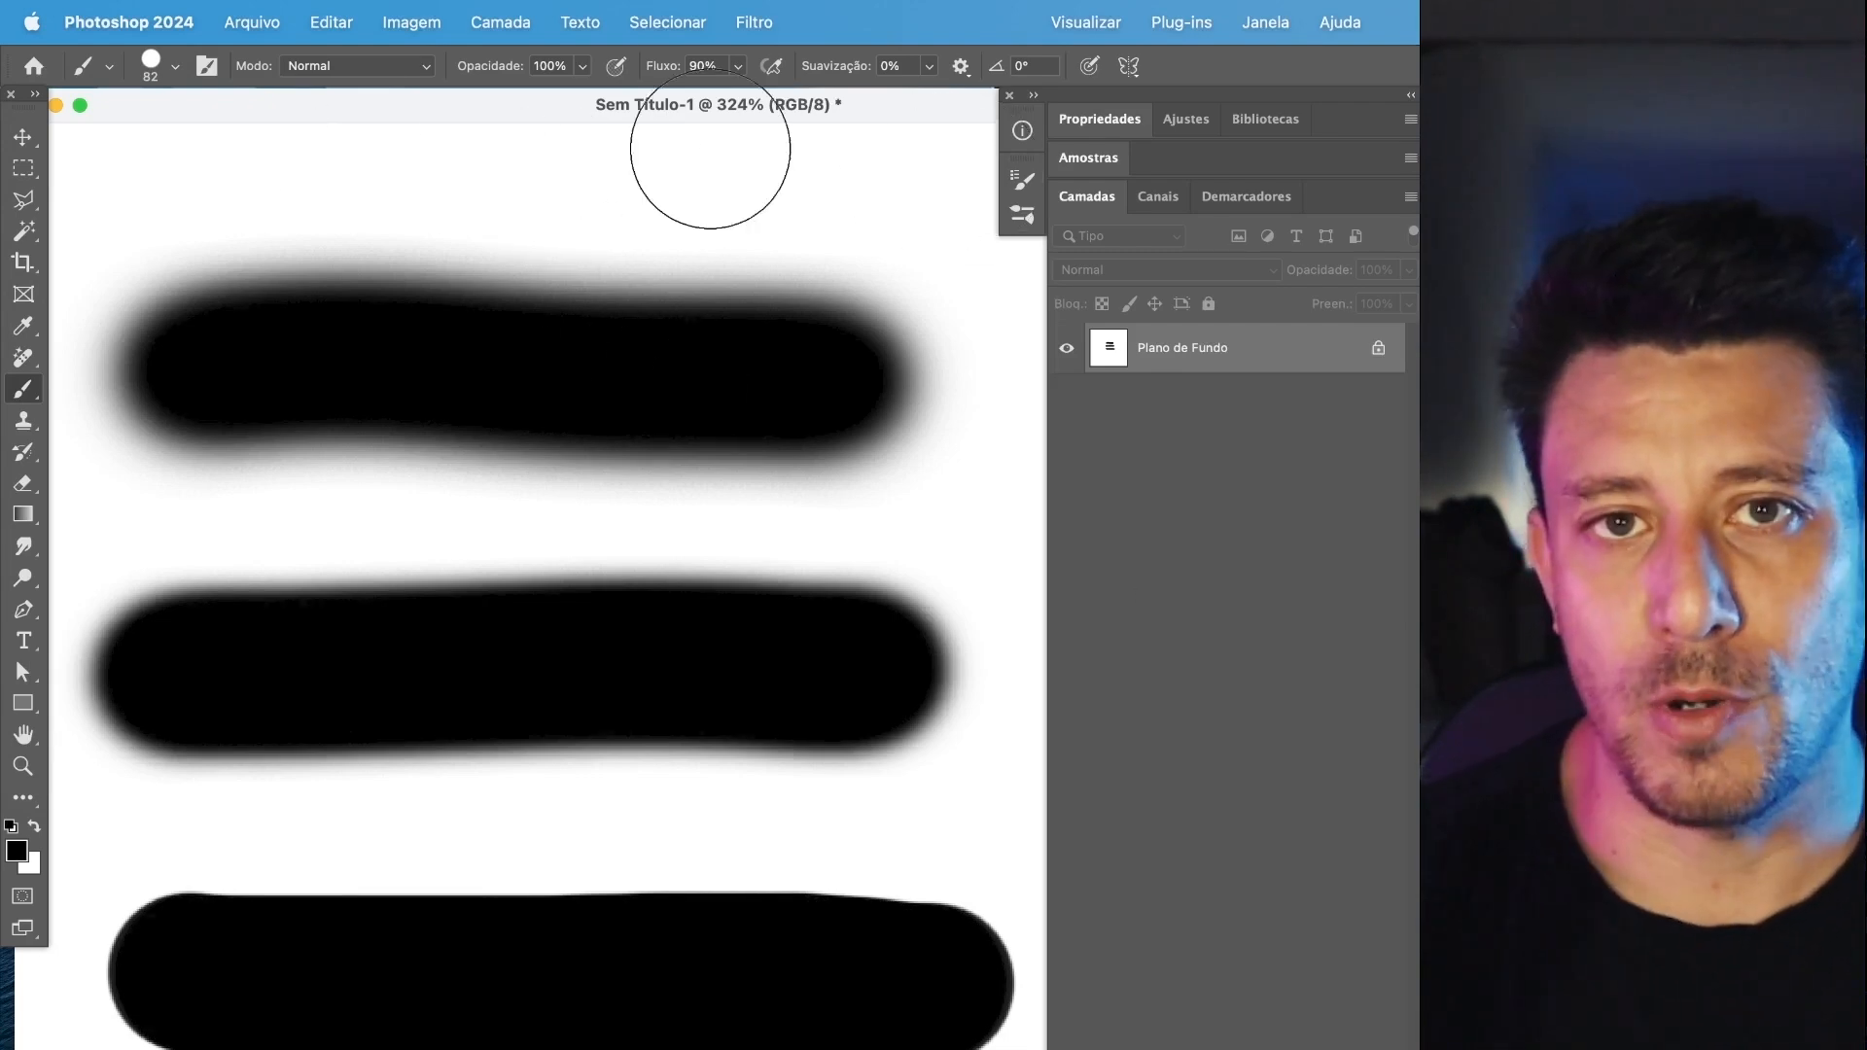
Open the brush settings, set the tip's Espaçamento to 37%, paint test strokes below the existing ones, and undo them.
left_click(206, 67)
left_click_drag(673, 586, 705, 589)
scroll(428, 717, "down", 5)
left_click_drag(172, 960, 920, 956)
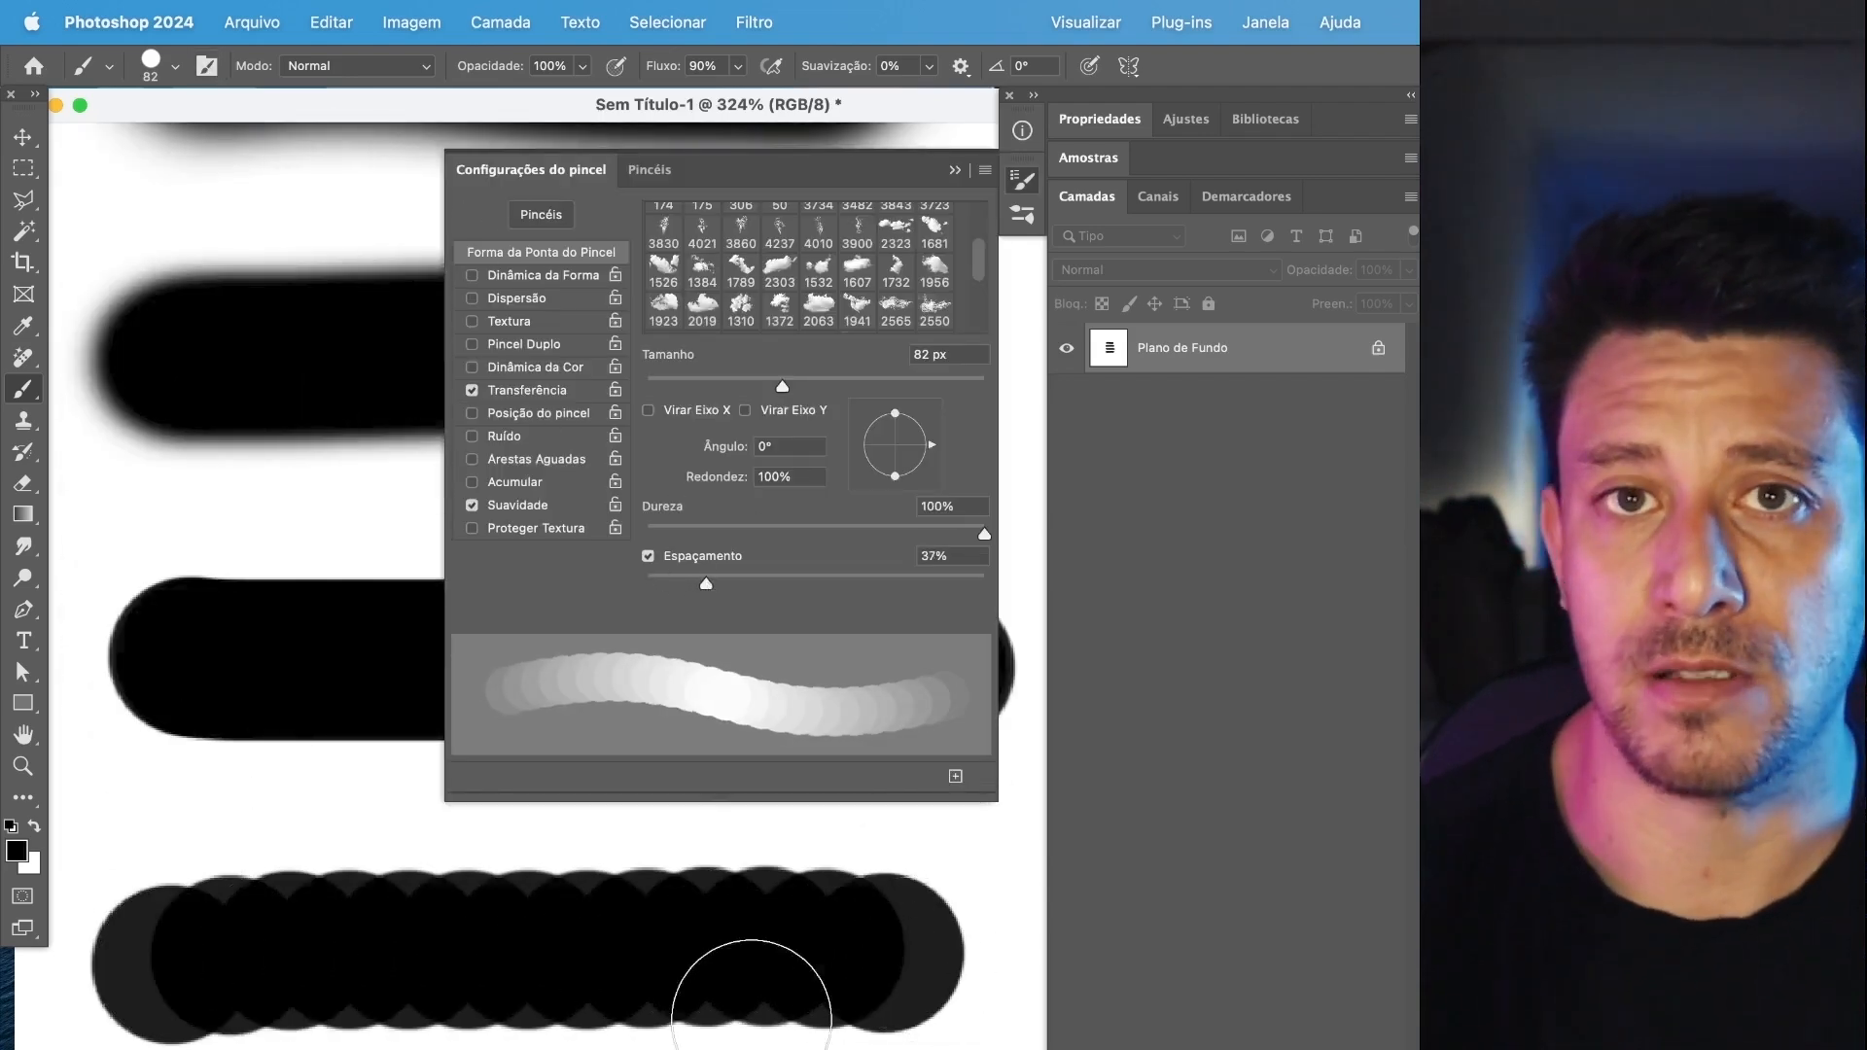
key("super+z")
mouse_move(144, 971)
left_mouse_down()
mouse_move(349, 952)
mouse_move(778, 962)
left_mouse_up()
key("super+z")
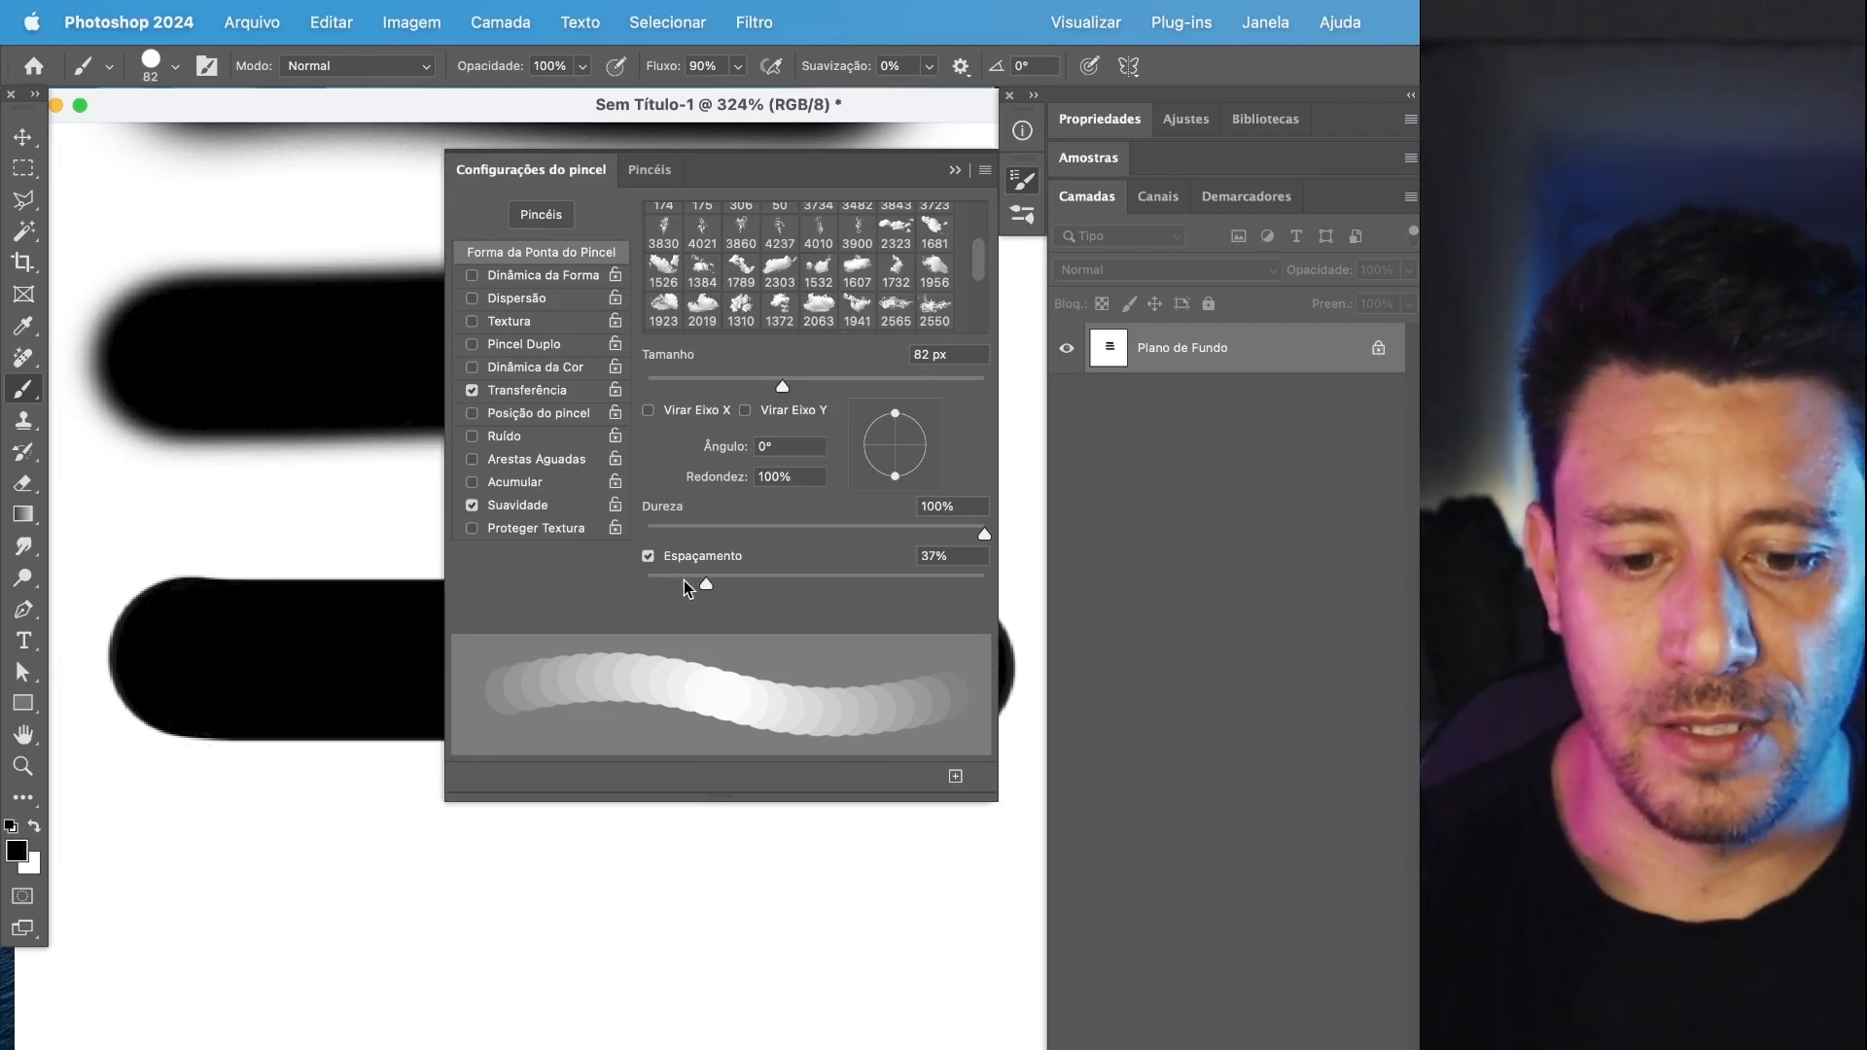
Set Espaçamento to 147%, paint a horizontal test stroke of separate dots, and undo it.
left_click_drag(709, 587, 855, 583)
left_click_drag(97, 975, 987, 980)
key("super+z")
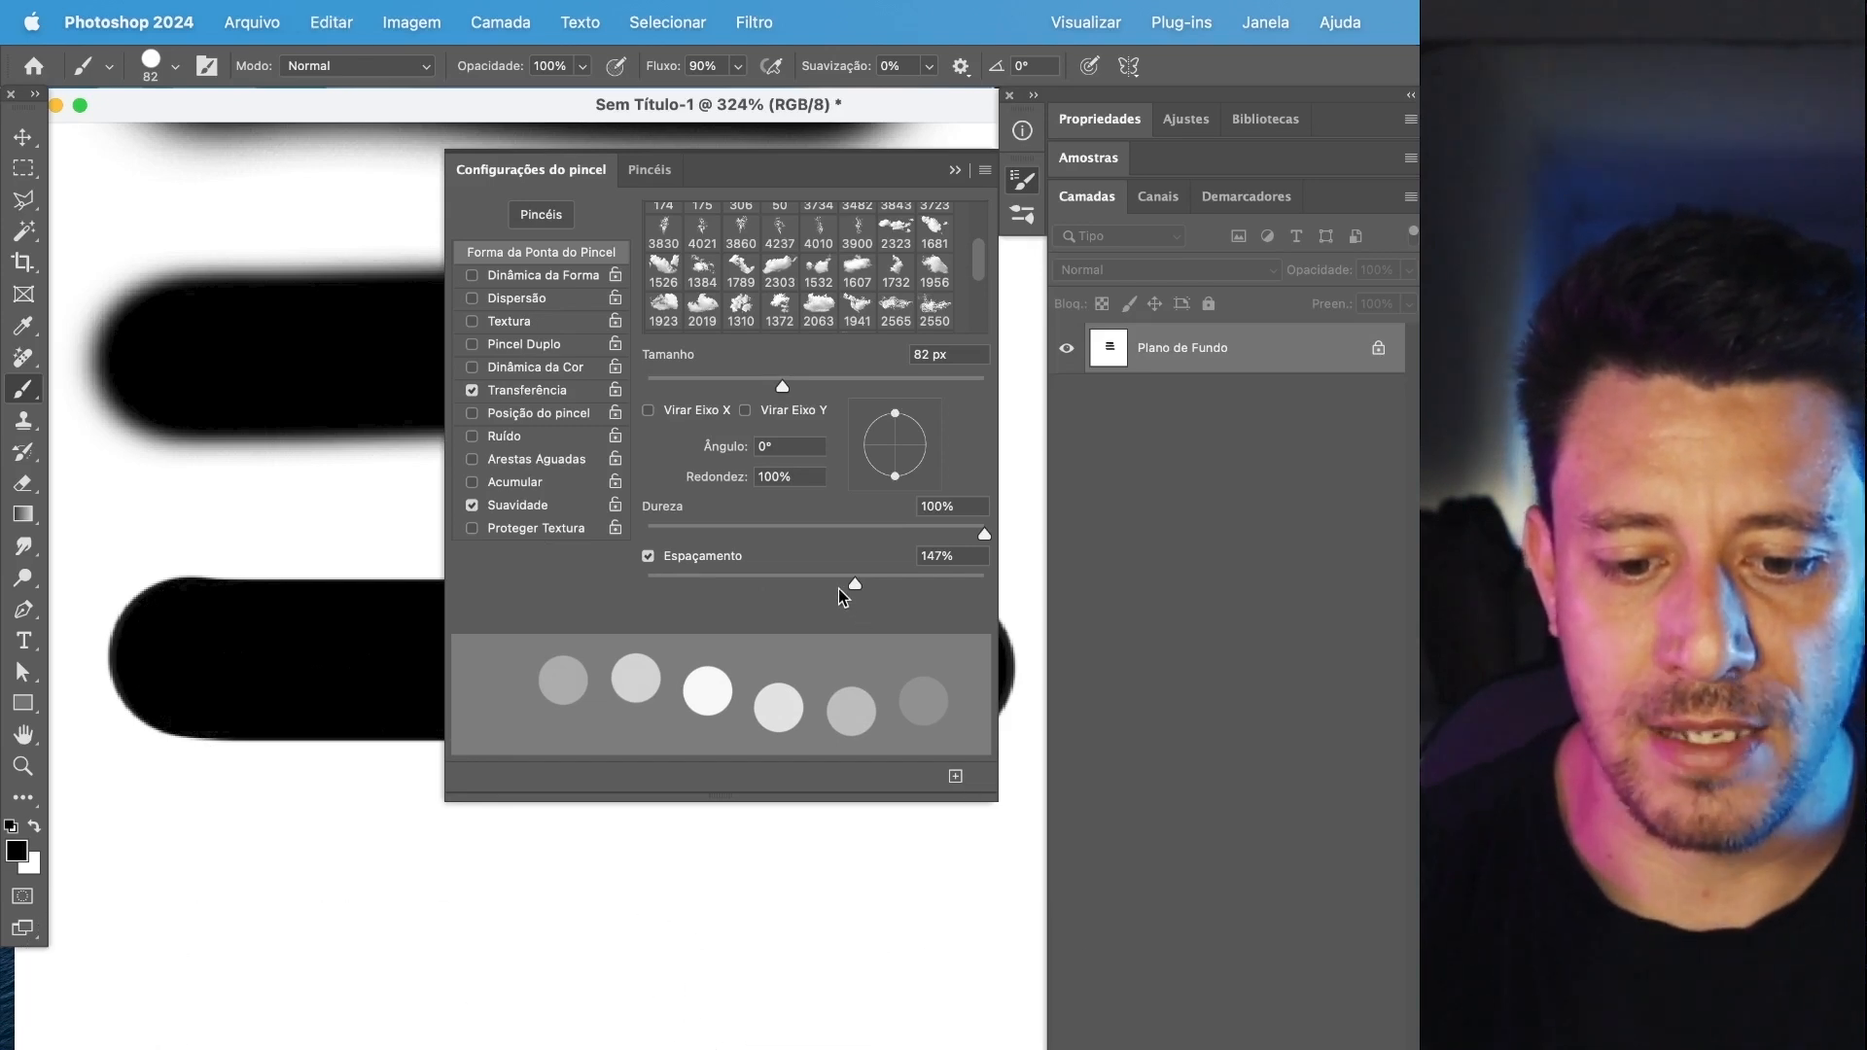
Try a much tighter Espaçamento with a test stroke, undo the stroke, and set Espaçamento to 131%.
left_click_drag(697, 588, 671, 583)
left_click_drag(209, 983, 972, 973)
key("super+z")
left_click_drag(672, 583, 844, 589)
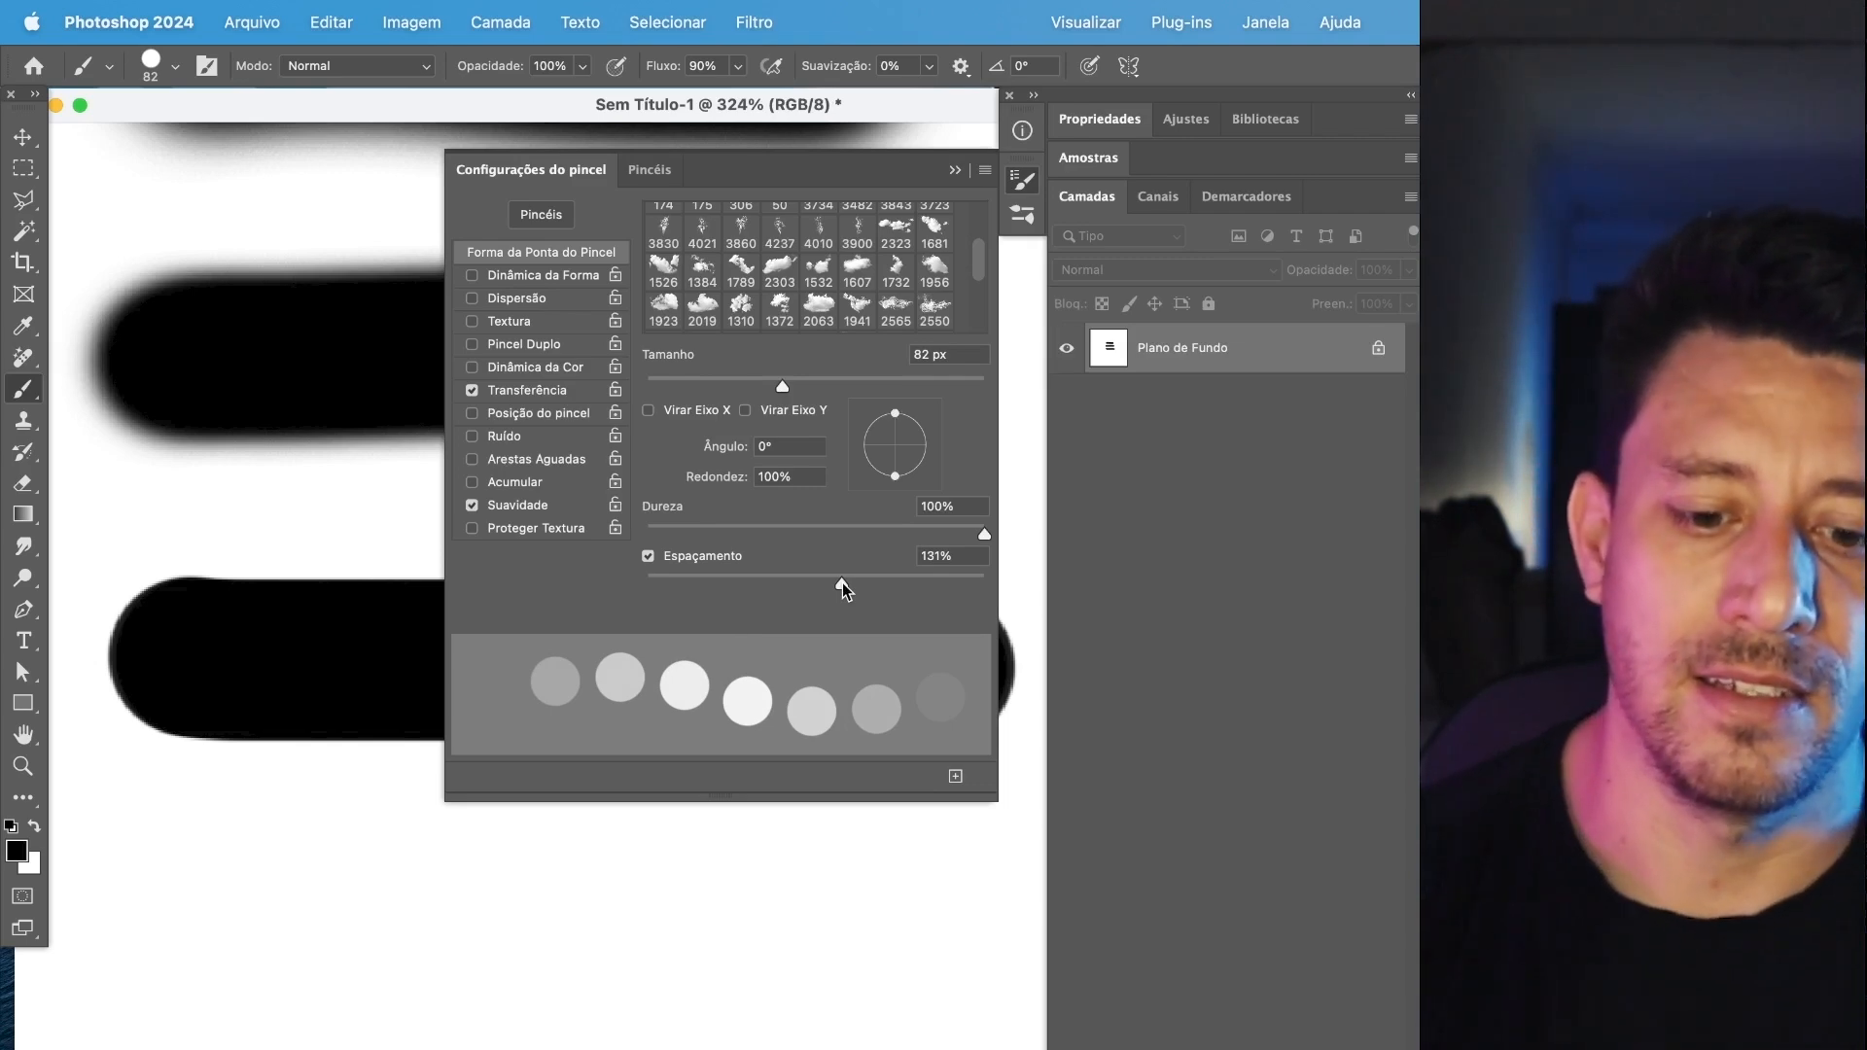
Set Espaçamento to 1% and paint a continuous horizontal test stroke below the existing ones, undoing the first attempt.
left_click_drag(842, 588, 663, 581)
left_click_drag(105, 1009, 831, 991)
key("super+z")
mouse_move(214, 990)
left_mouse_down()
mouse_move(874, 974)
mouse_move(447, 947)
mouse_move(976, 947)
left_mouse_up()
key("super+z")
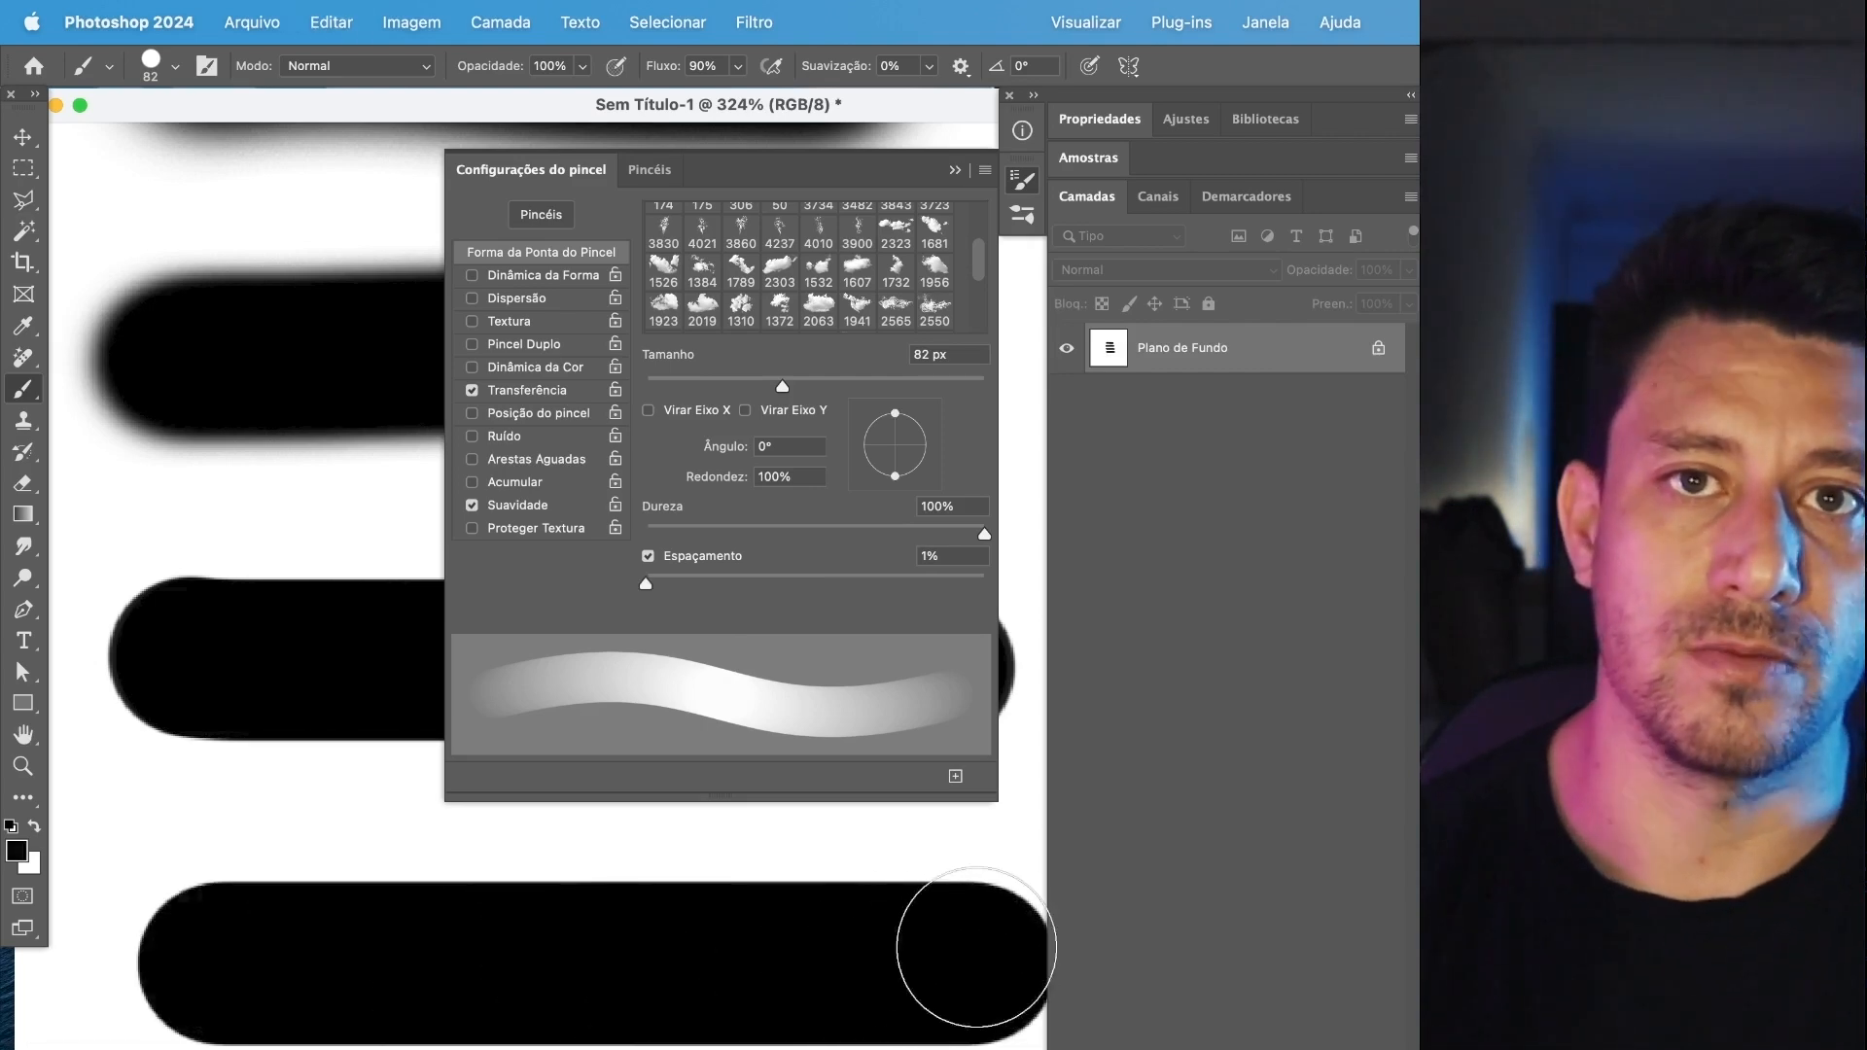
Set Espaçamento to 22%, paint a horizontal test stroke between the two lowest ones, and undo it.
left_click_drag(657, 578, 693, 580)
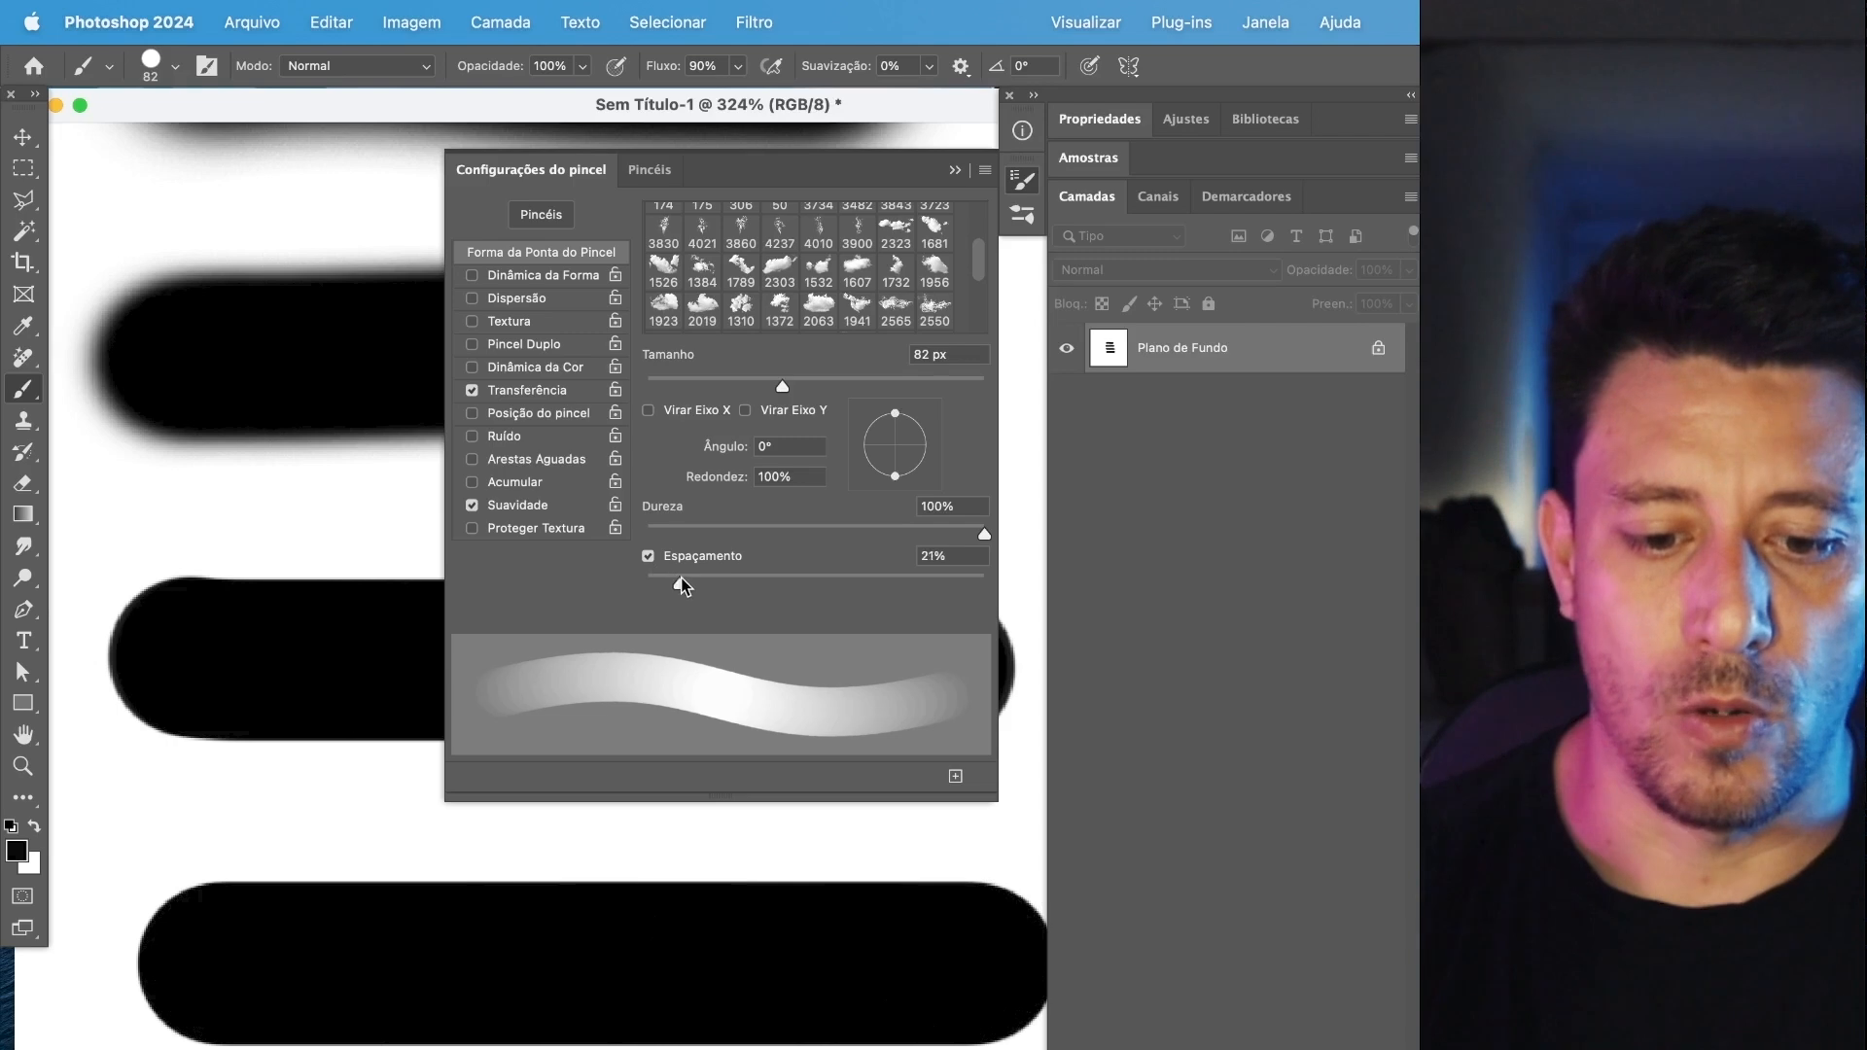
left_click_drag(222, 848, 937, 843)
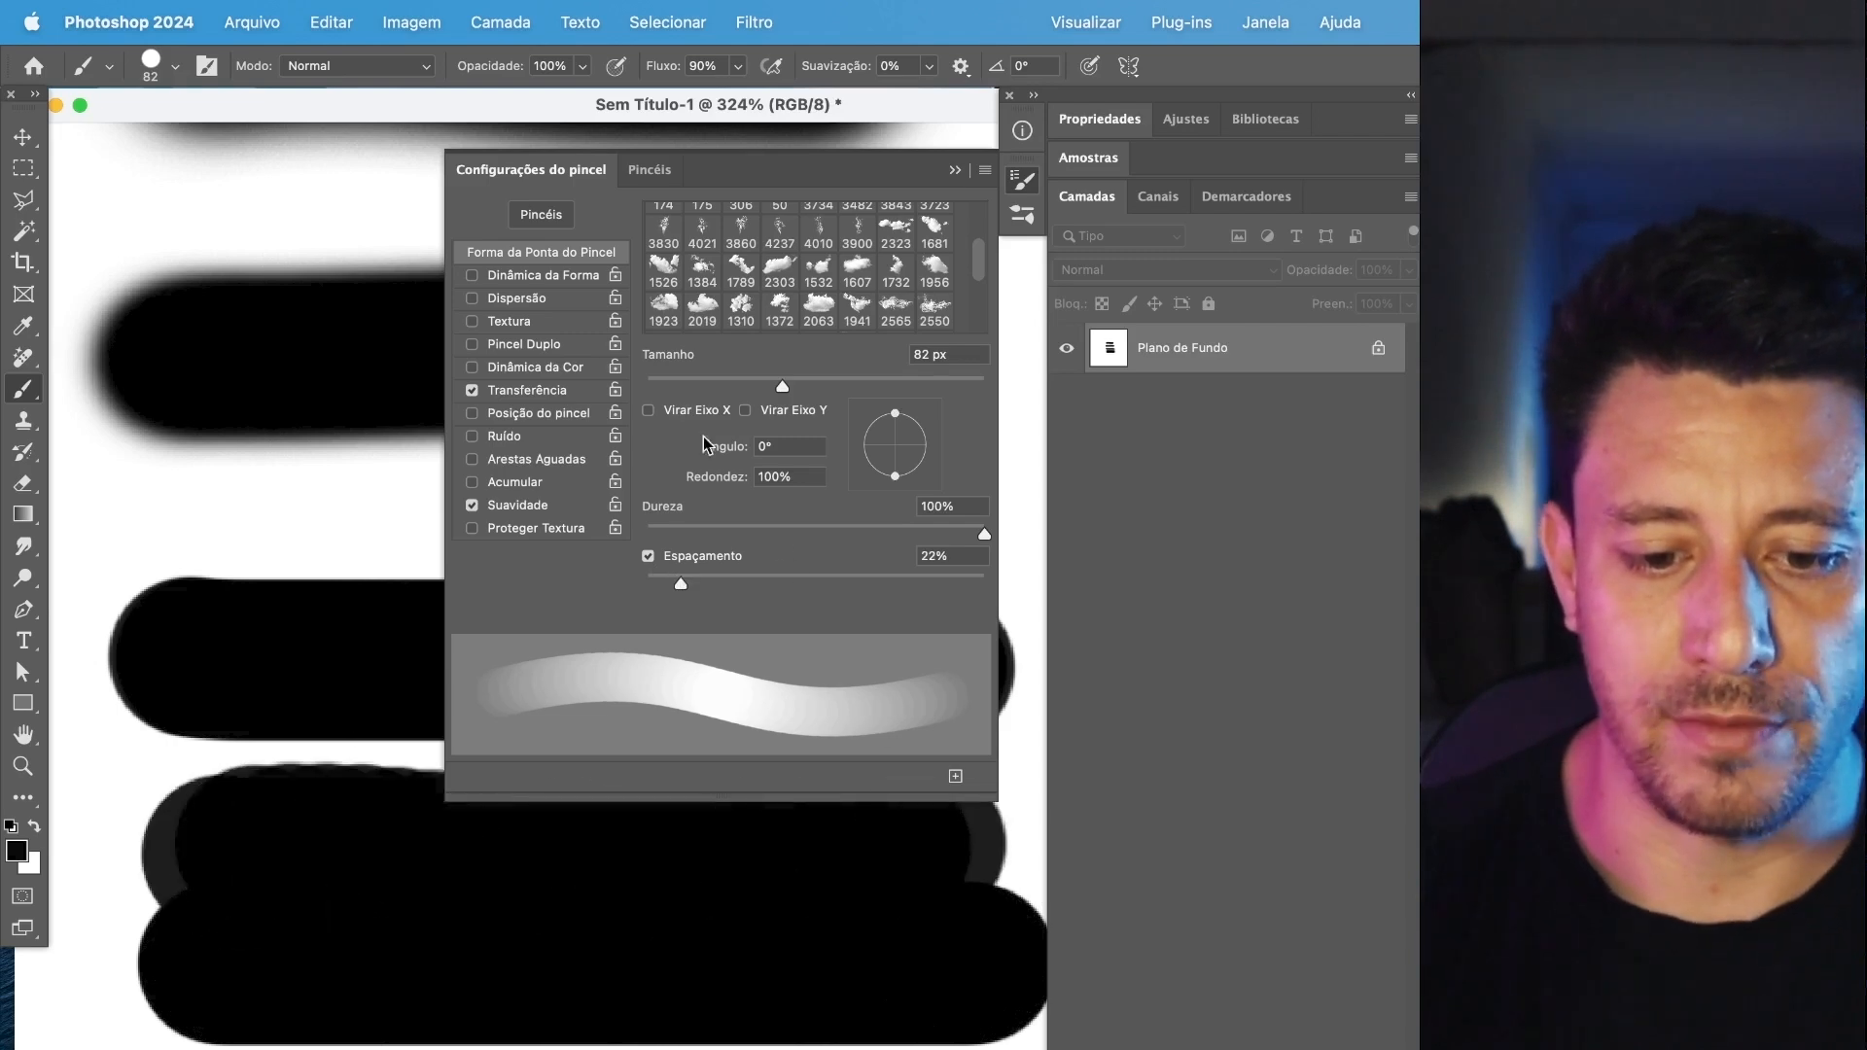
key("super+z")
Set Dureza to 11% and paint soft horizontal test strokes between and below the hard ones, undoing those at the bottom.
left_click_drag(749, 520, 681, 522)
left_click_drag(209, 827, 959, 834)
scroll(817, 933, "down", 3)
left_click_drag(288, 1006, 791, 1000)
key("super+z")
left_click_drag(334, 1001, 813, 1000)
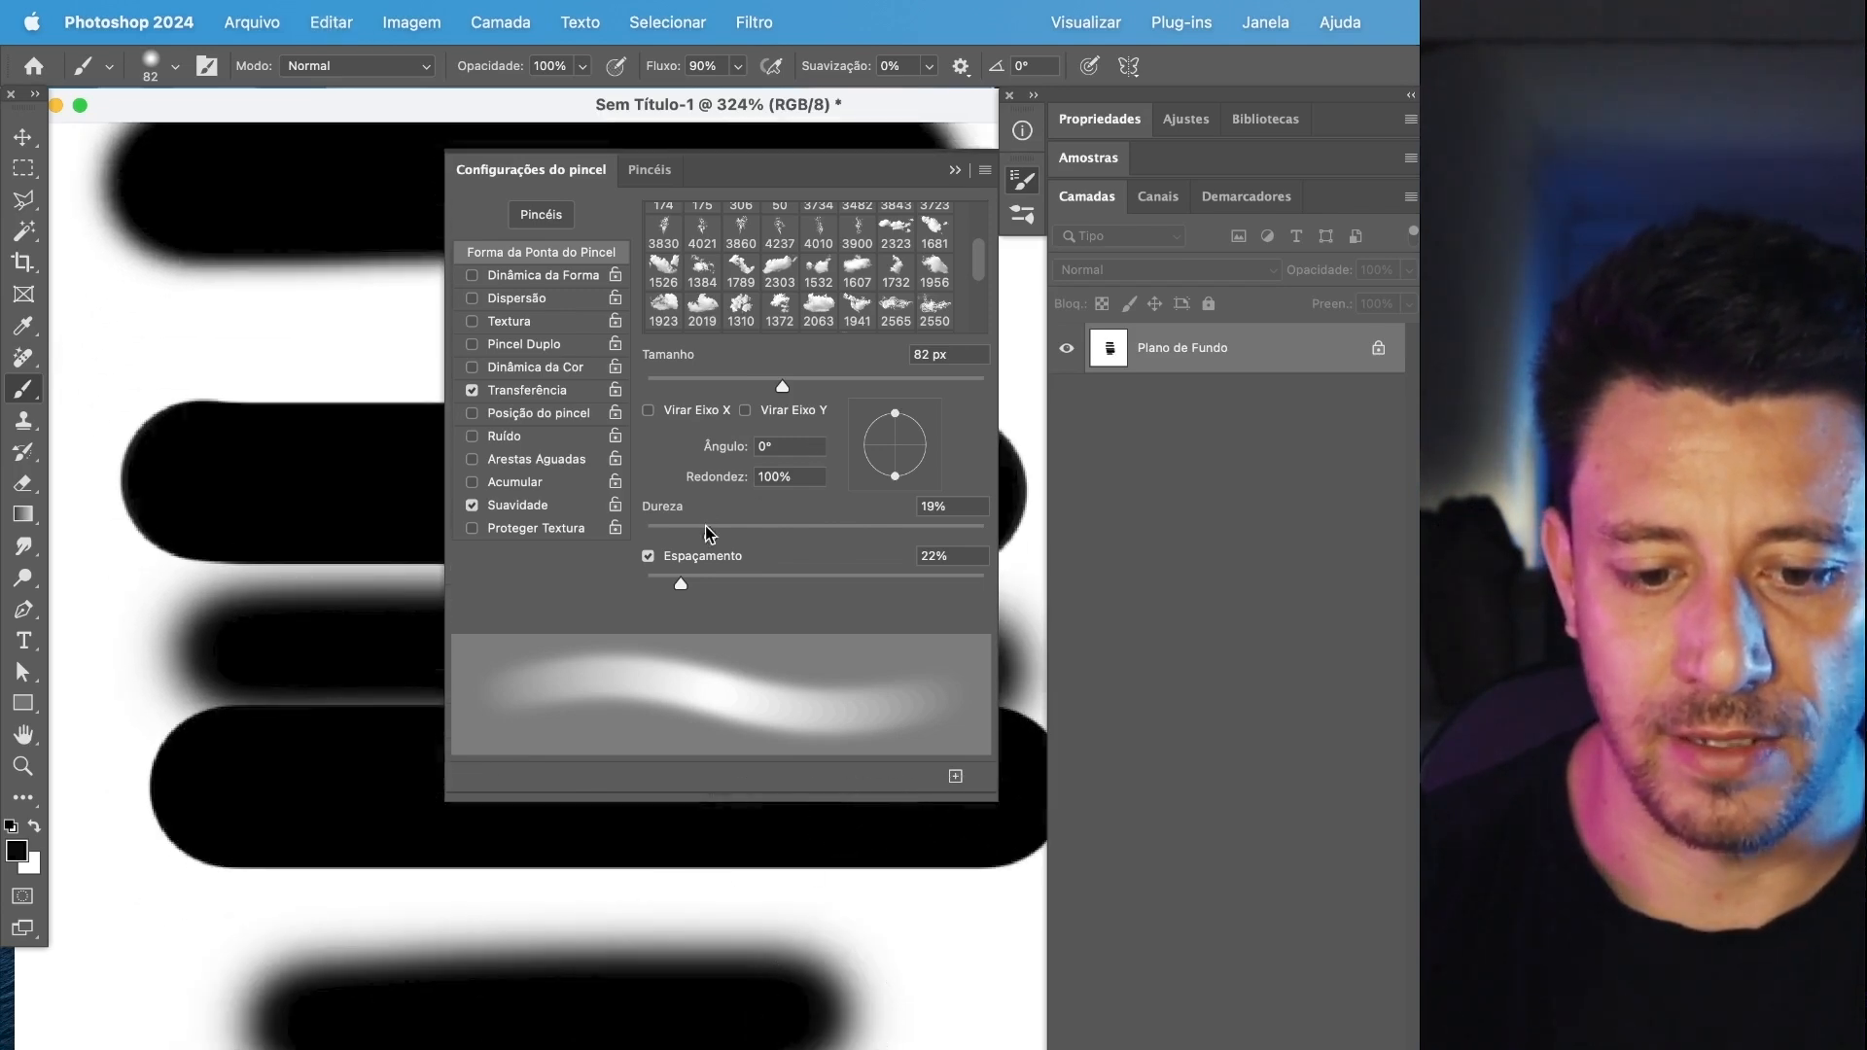
key("super+z")
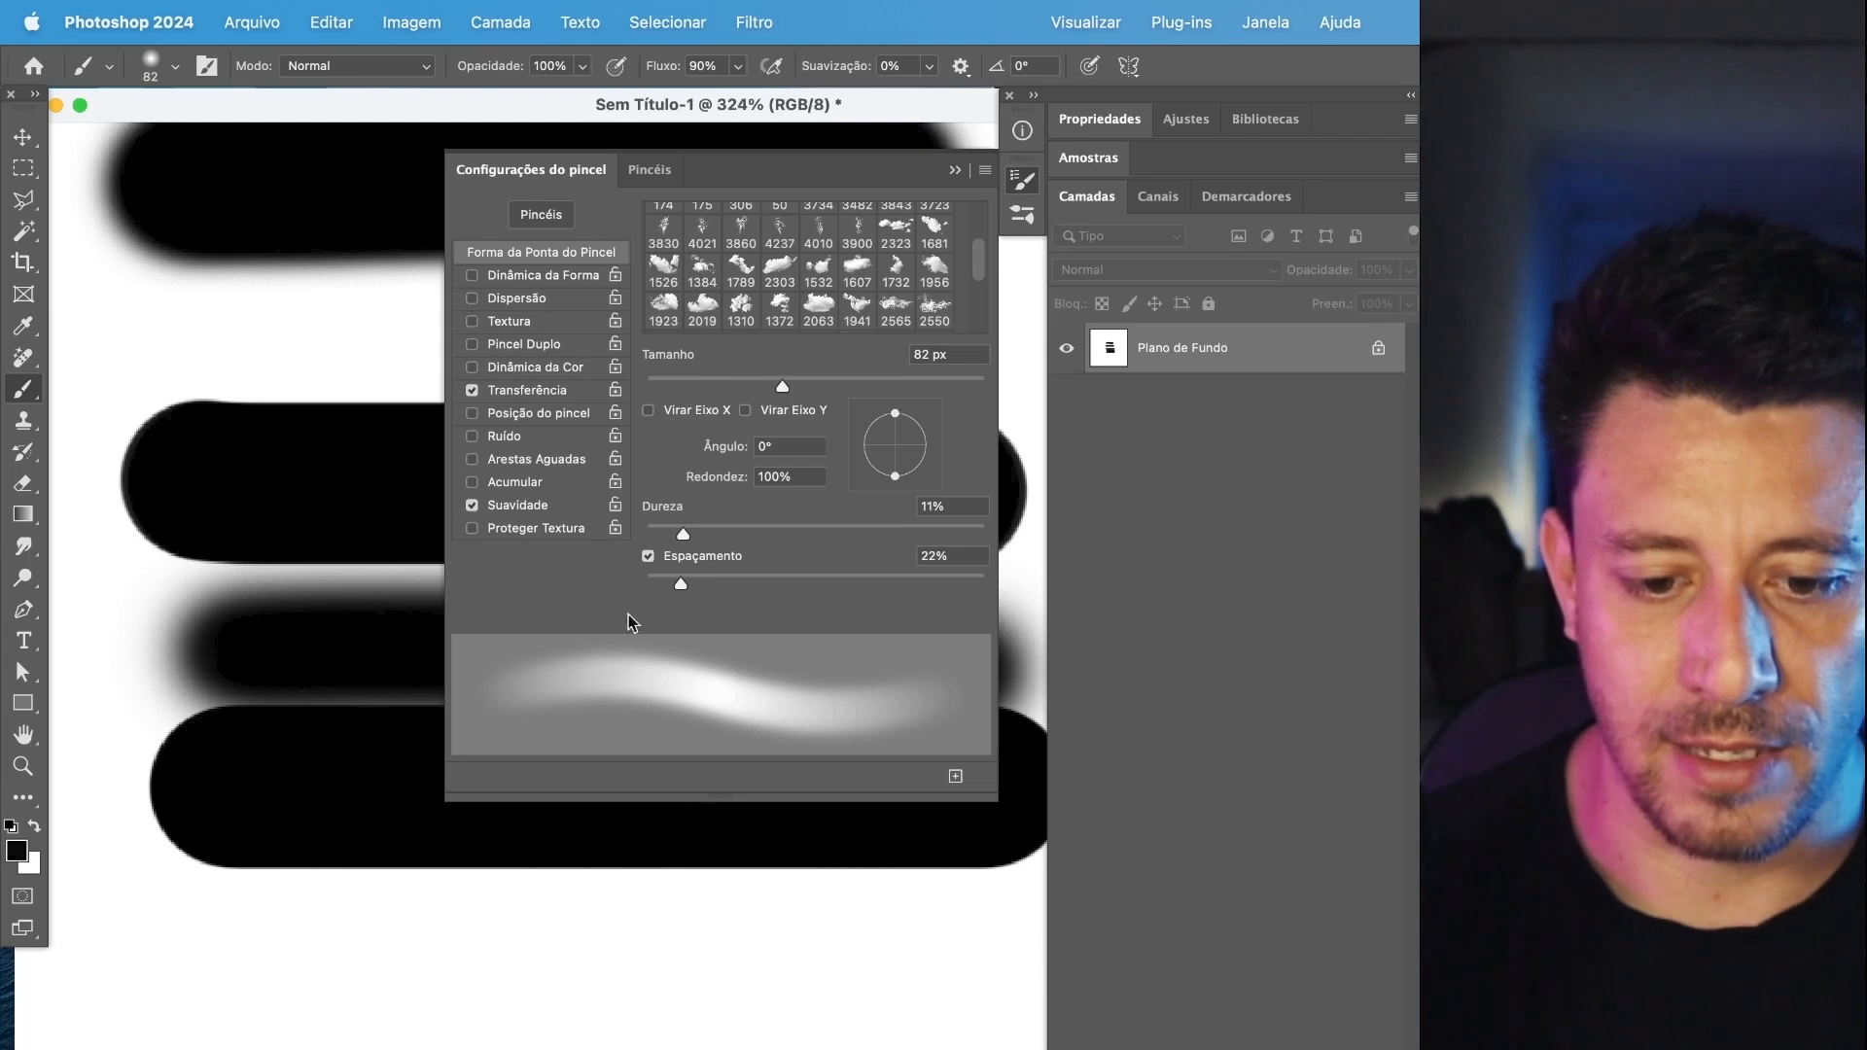
Try Espaçamento at 40% with a soft test stroke, undo it, and paint another horizontal stroke with Espaçamento at 5%.
left_click_drag(680, 583, 739, 583)
left_click(713, 582)
mouse_move(185, 1026)
left_mouse_down()
mouse_move(444, 1044)
mouse_move(967, 1012)
left_mouse_up()
key("super+z")
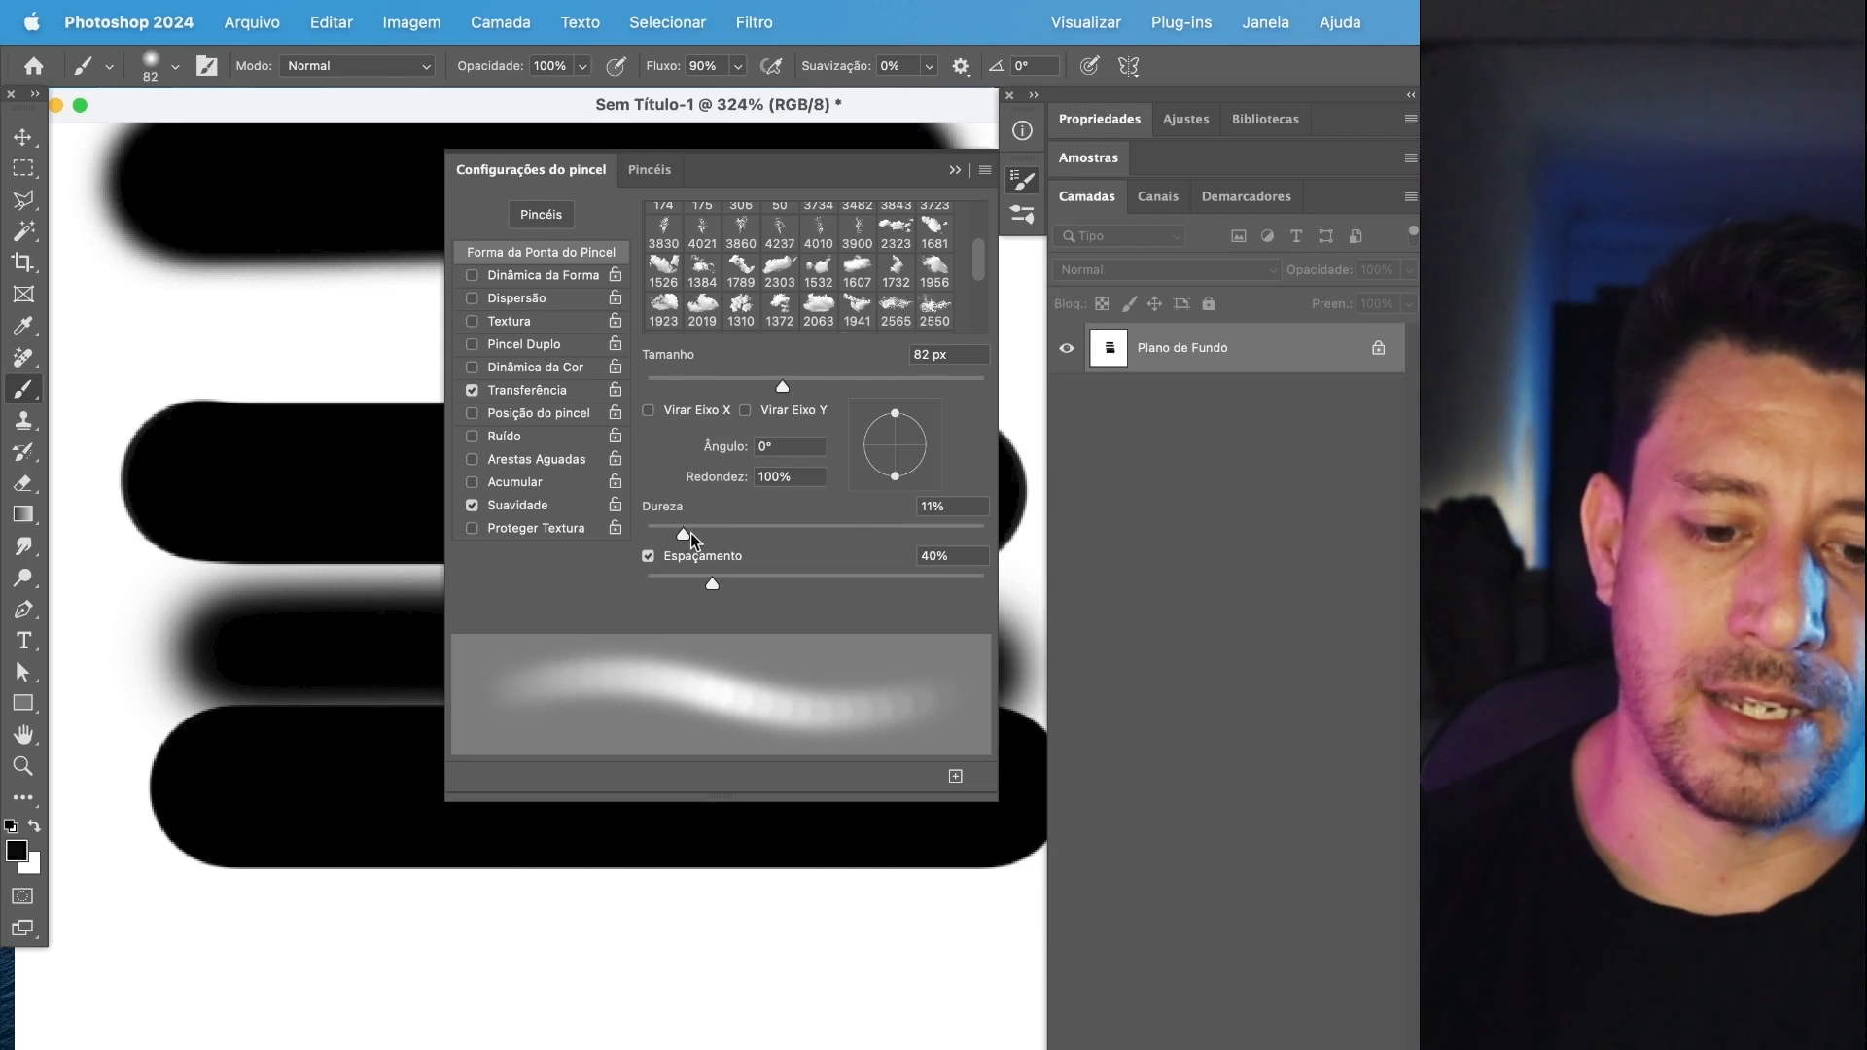
left_click_drag(707, 584, 653, 584)
left_click_drag(328, 951, 933, 953)
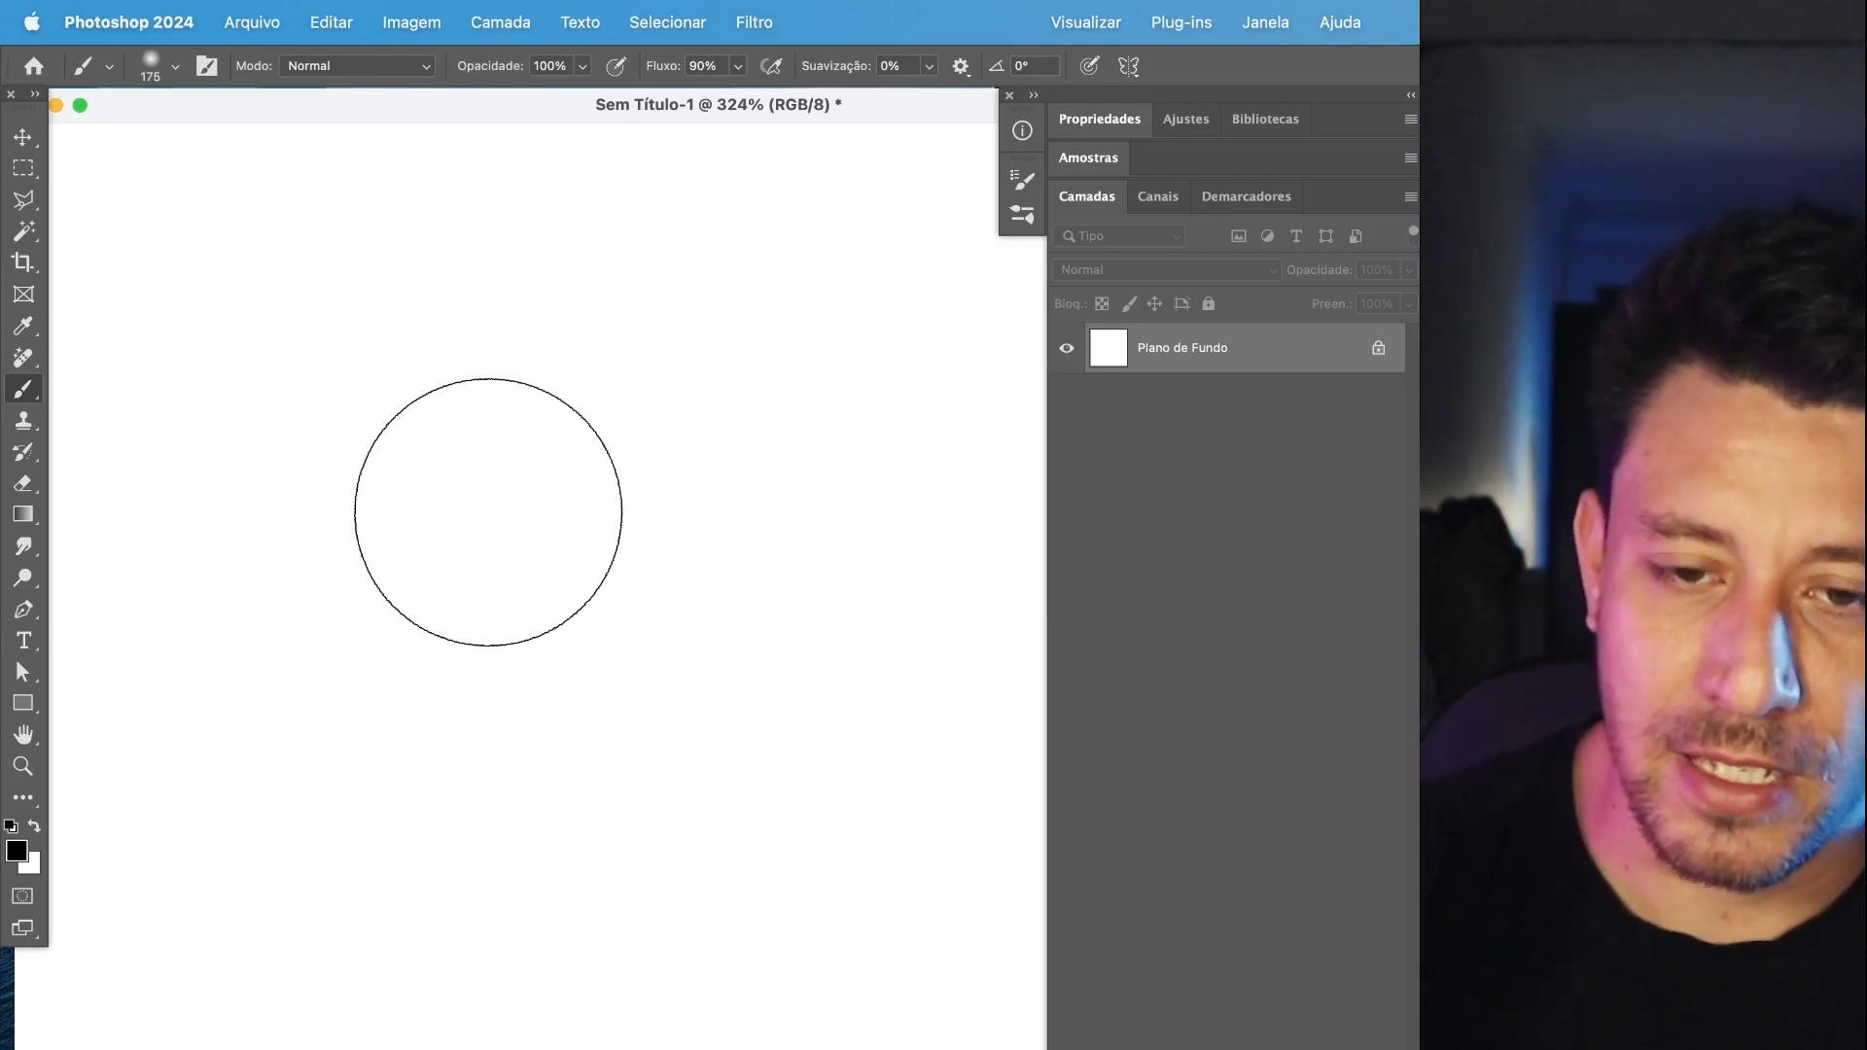
Shrink and enlarge the brush tip repeatedly over the blank canvas, ending at 125 px.
key("bracketleft")
key("bracketleft")
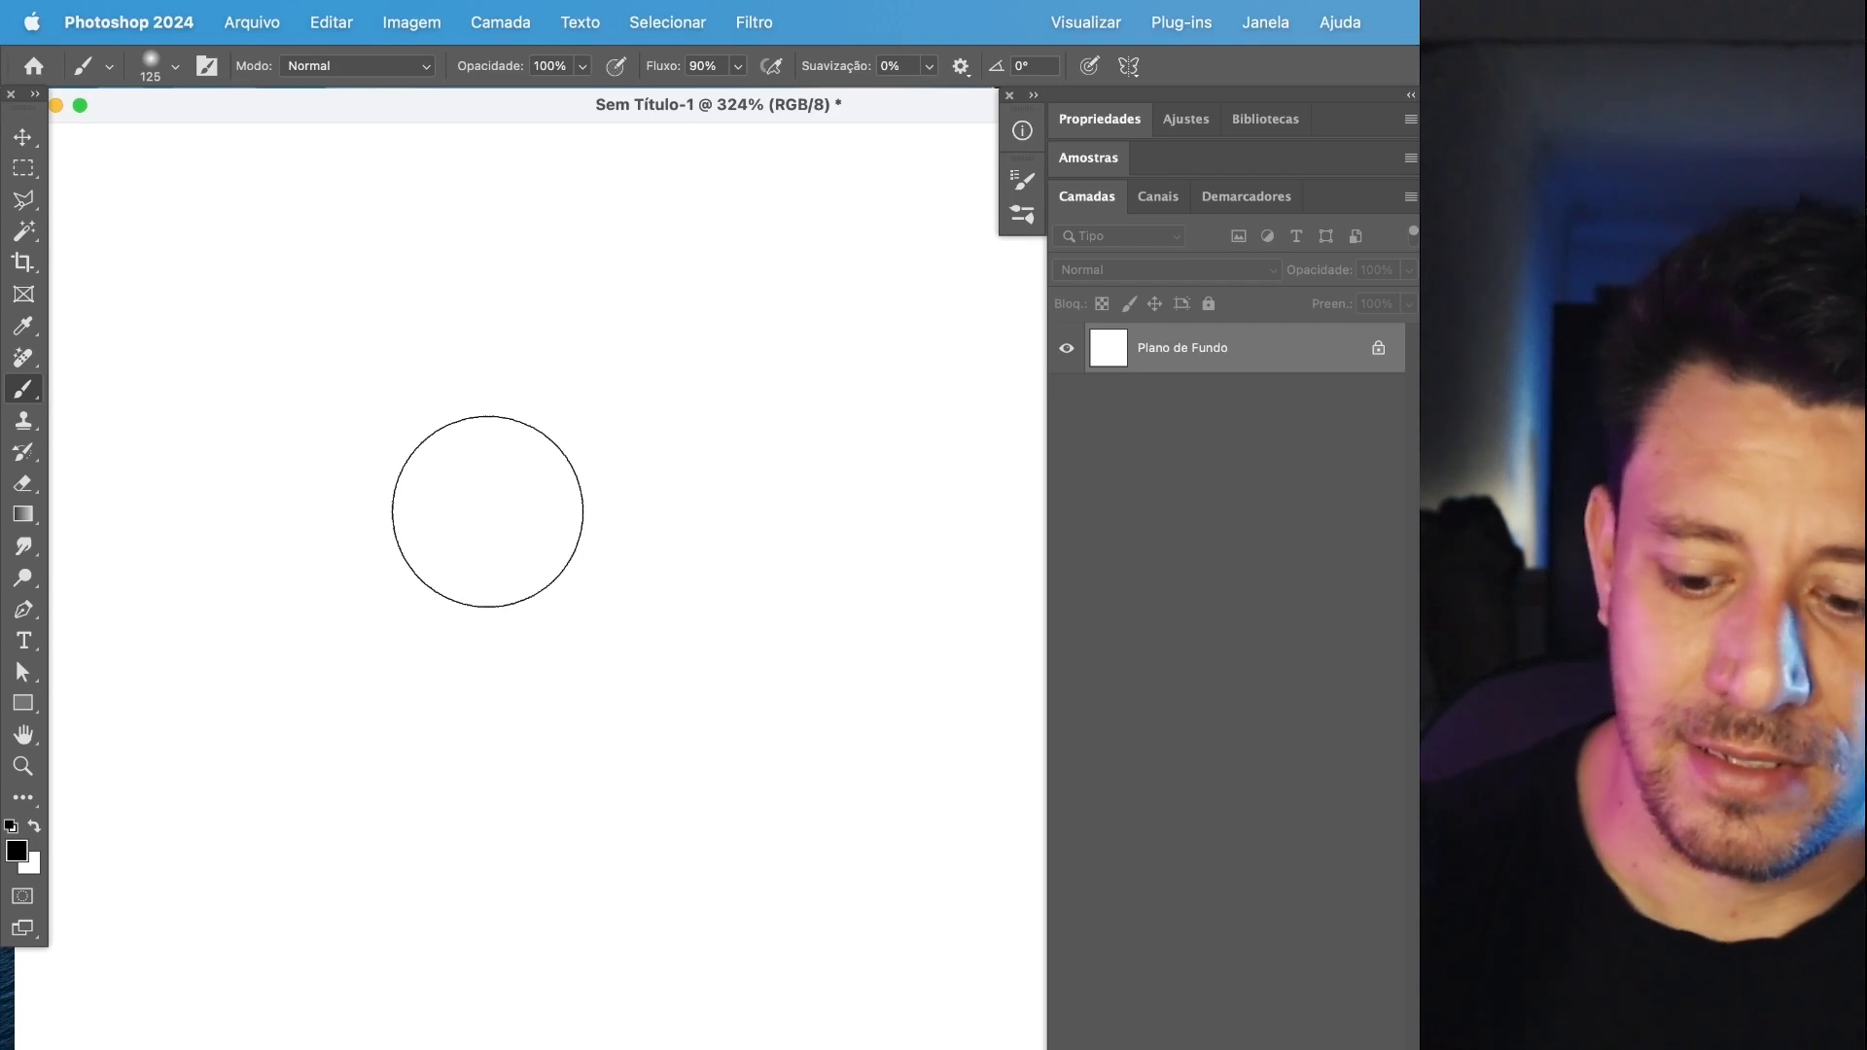
key("bracketright")
key("bracketright")
key("bracketright")
key("bracketright")
key("bracketright")
key("bracketleft")
key("bracketleft")
key("bracketleft")
key("bracketleft")
key("bracketleft")
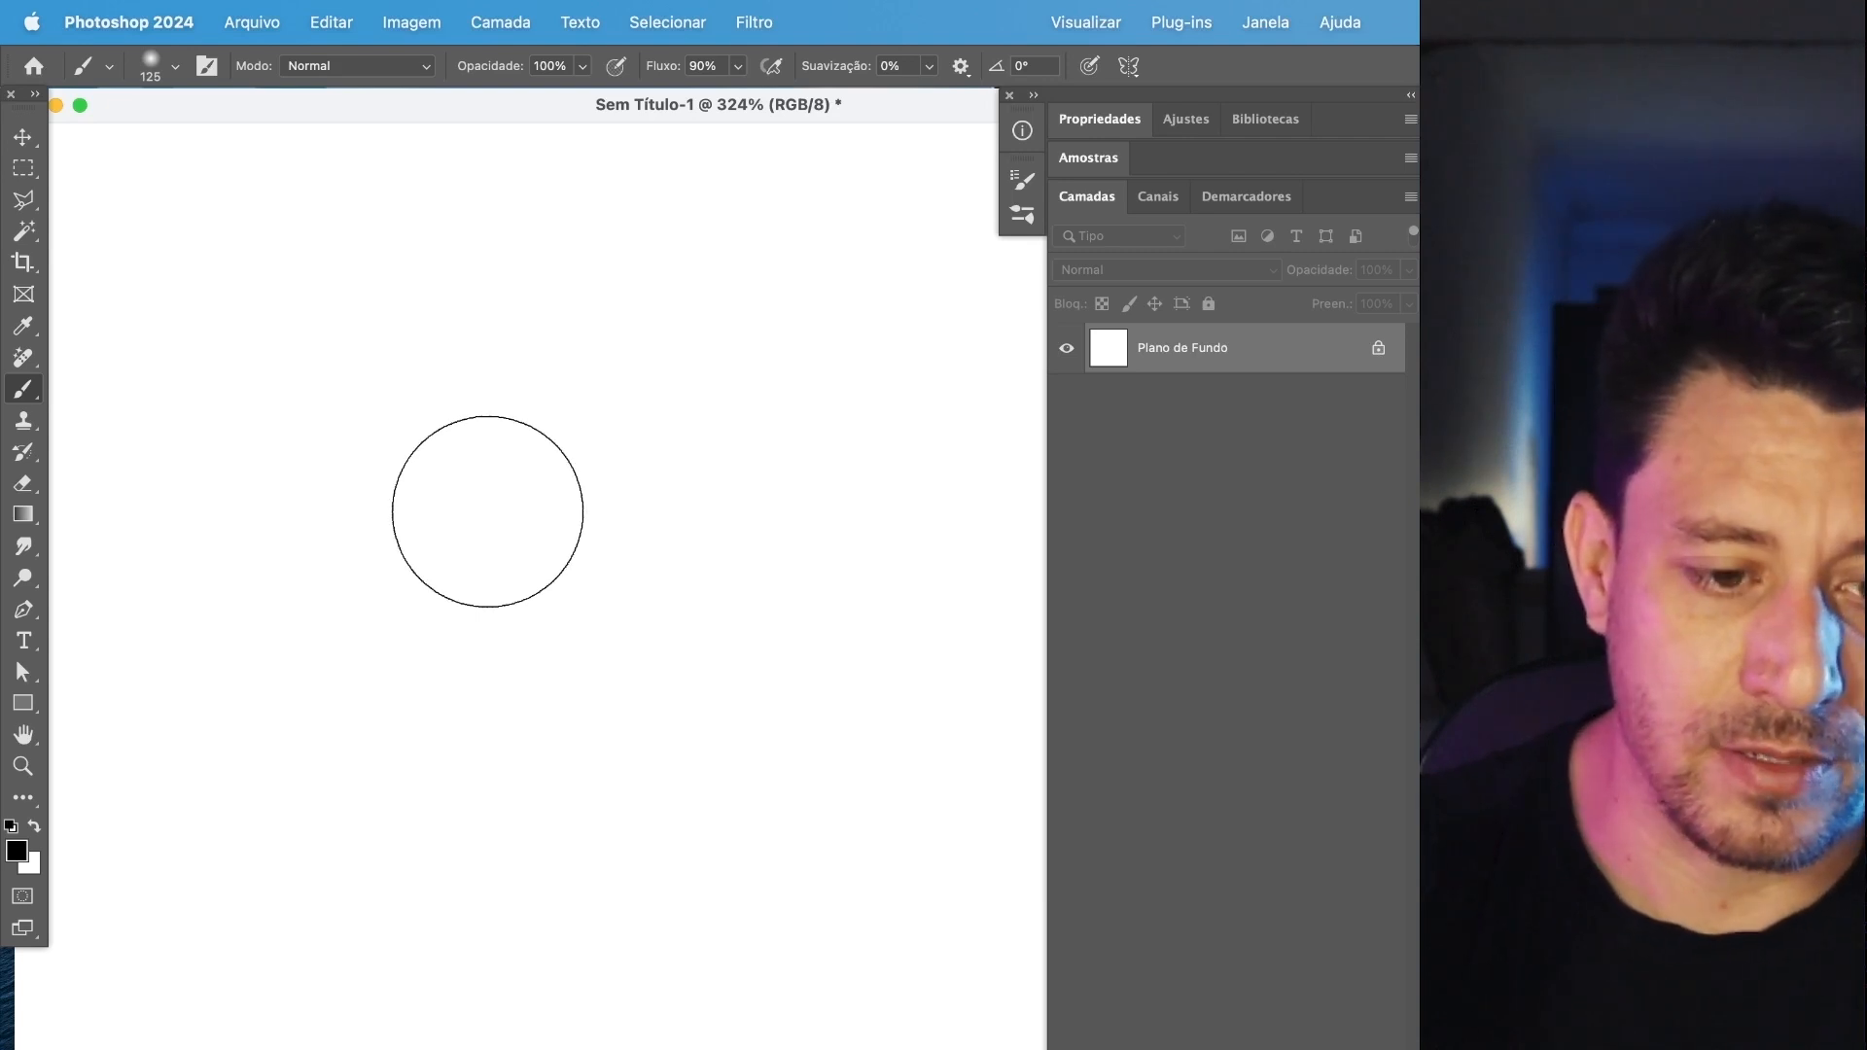
key("bracketright")
key("bracketright")
key("bracketleft")
key("bracketleft")
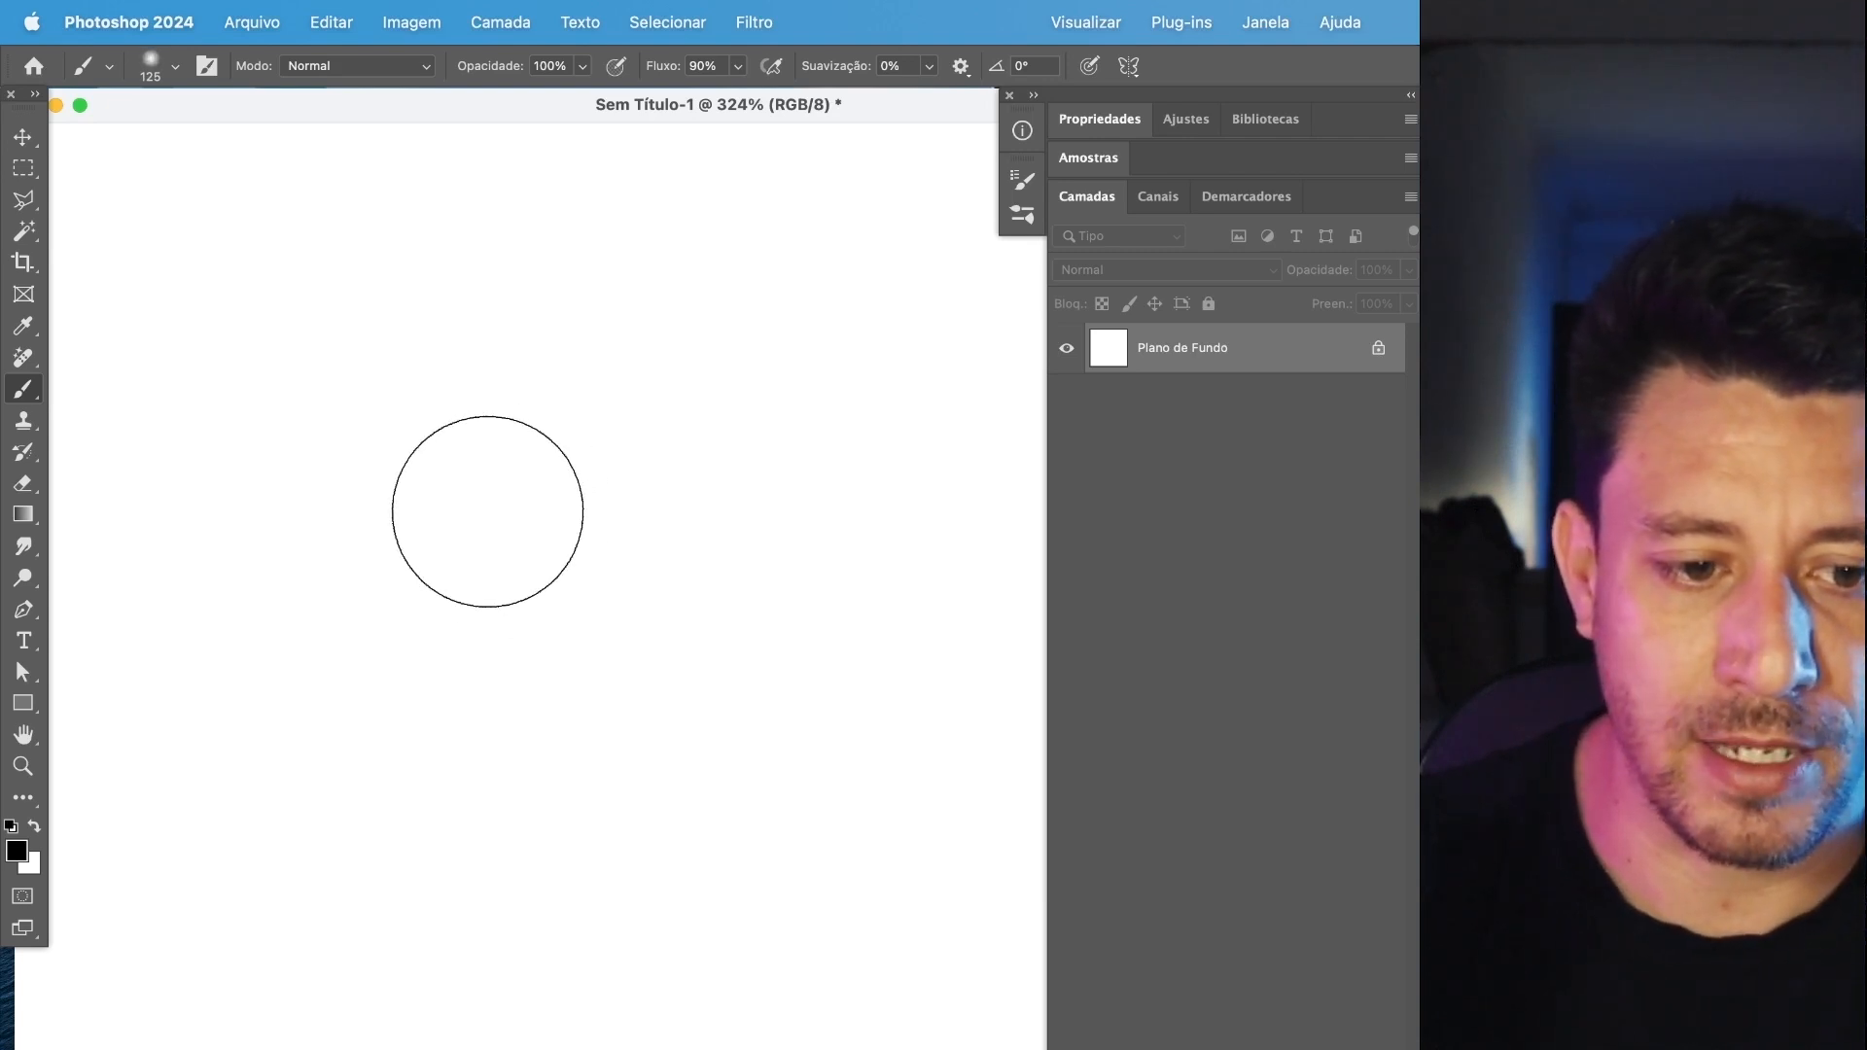
Stamp a soft dot on the canvas, raise the brush hardness to 100%, and stamp a hard-edged dot below it.
left_click(489, 290)
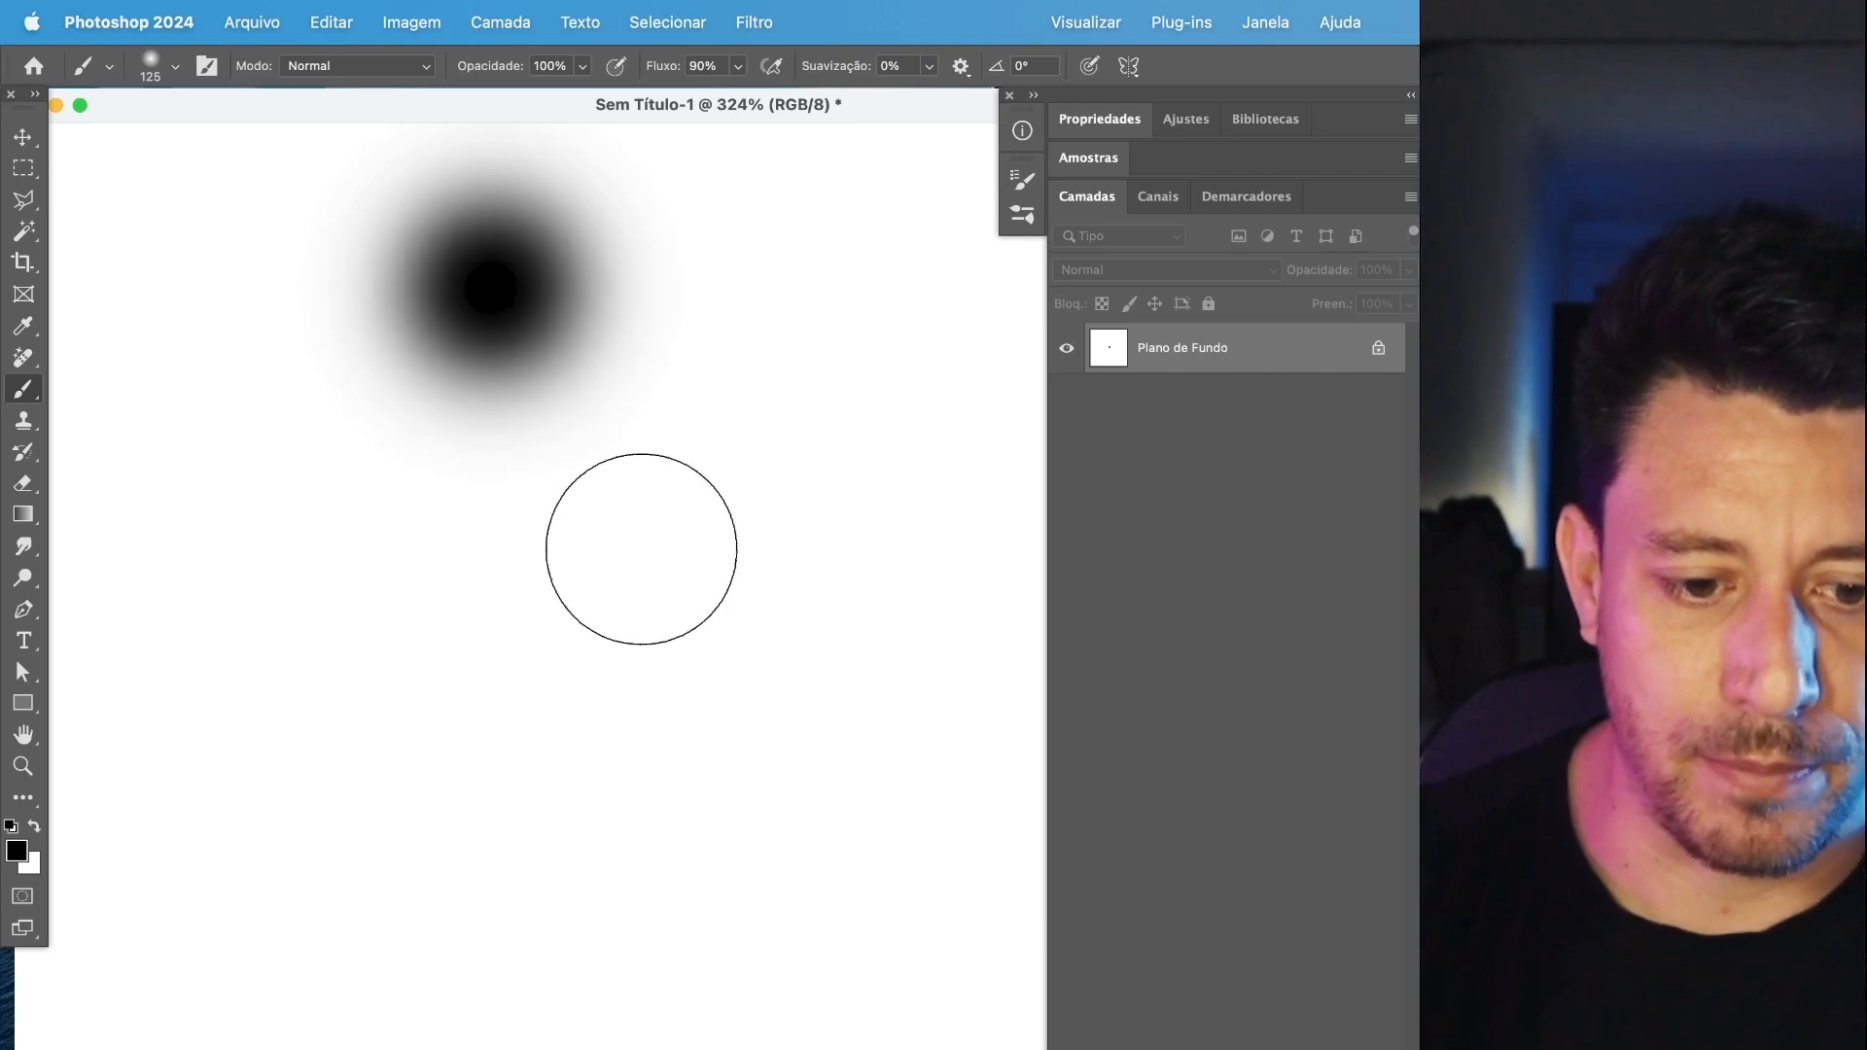
key("shift+bracketright")
key("shift+bracketright")
key("shift+bracketright")
key("shift+bracketright")
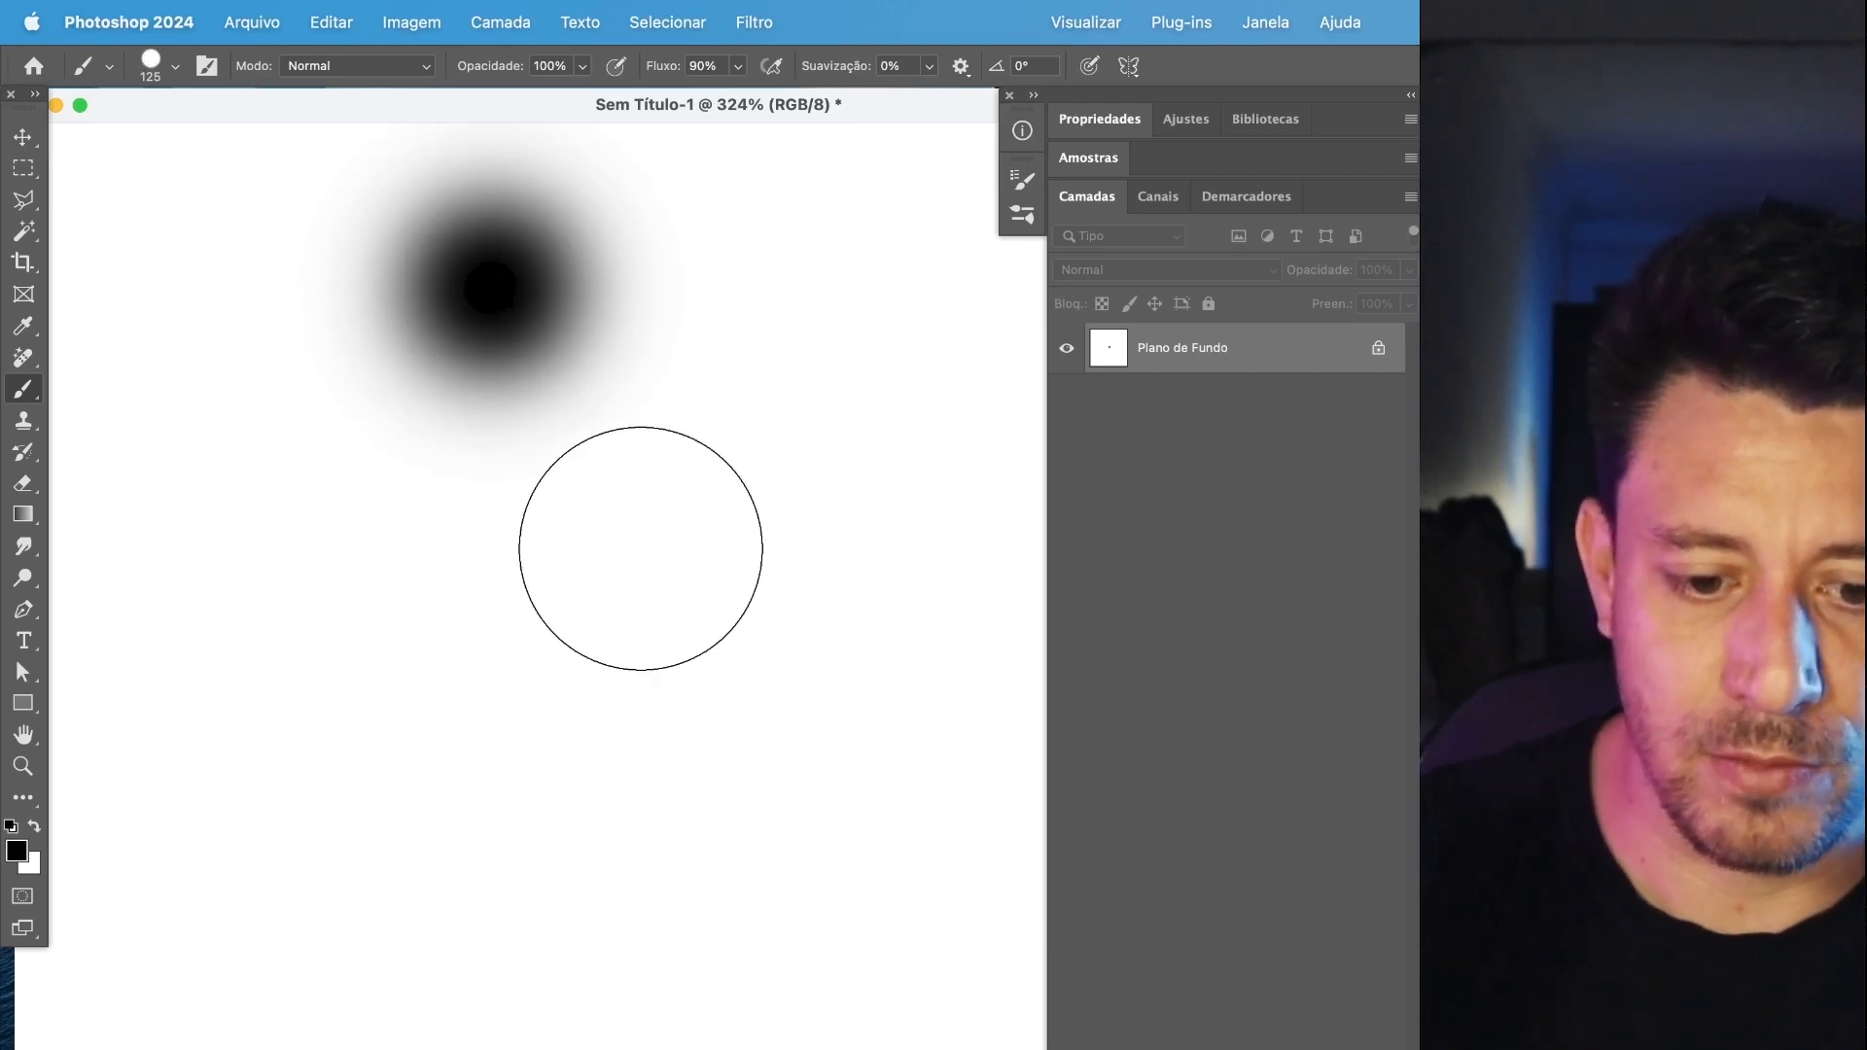
left_click(467, 641)
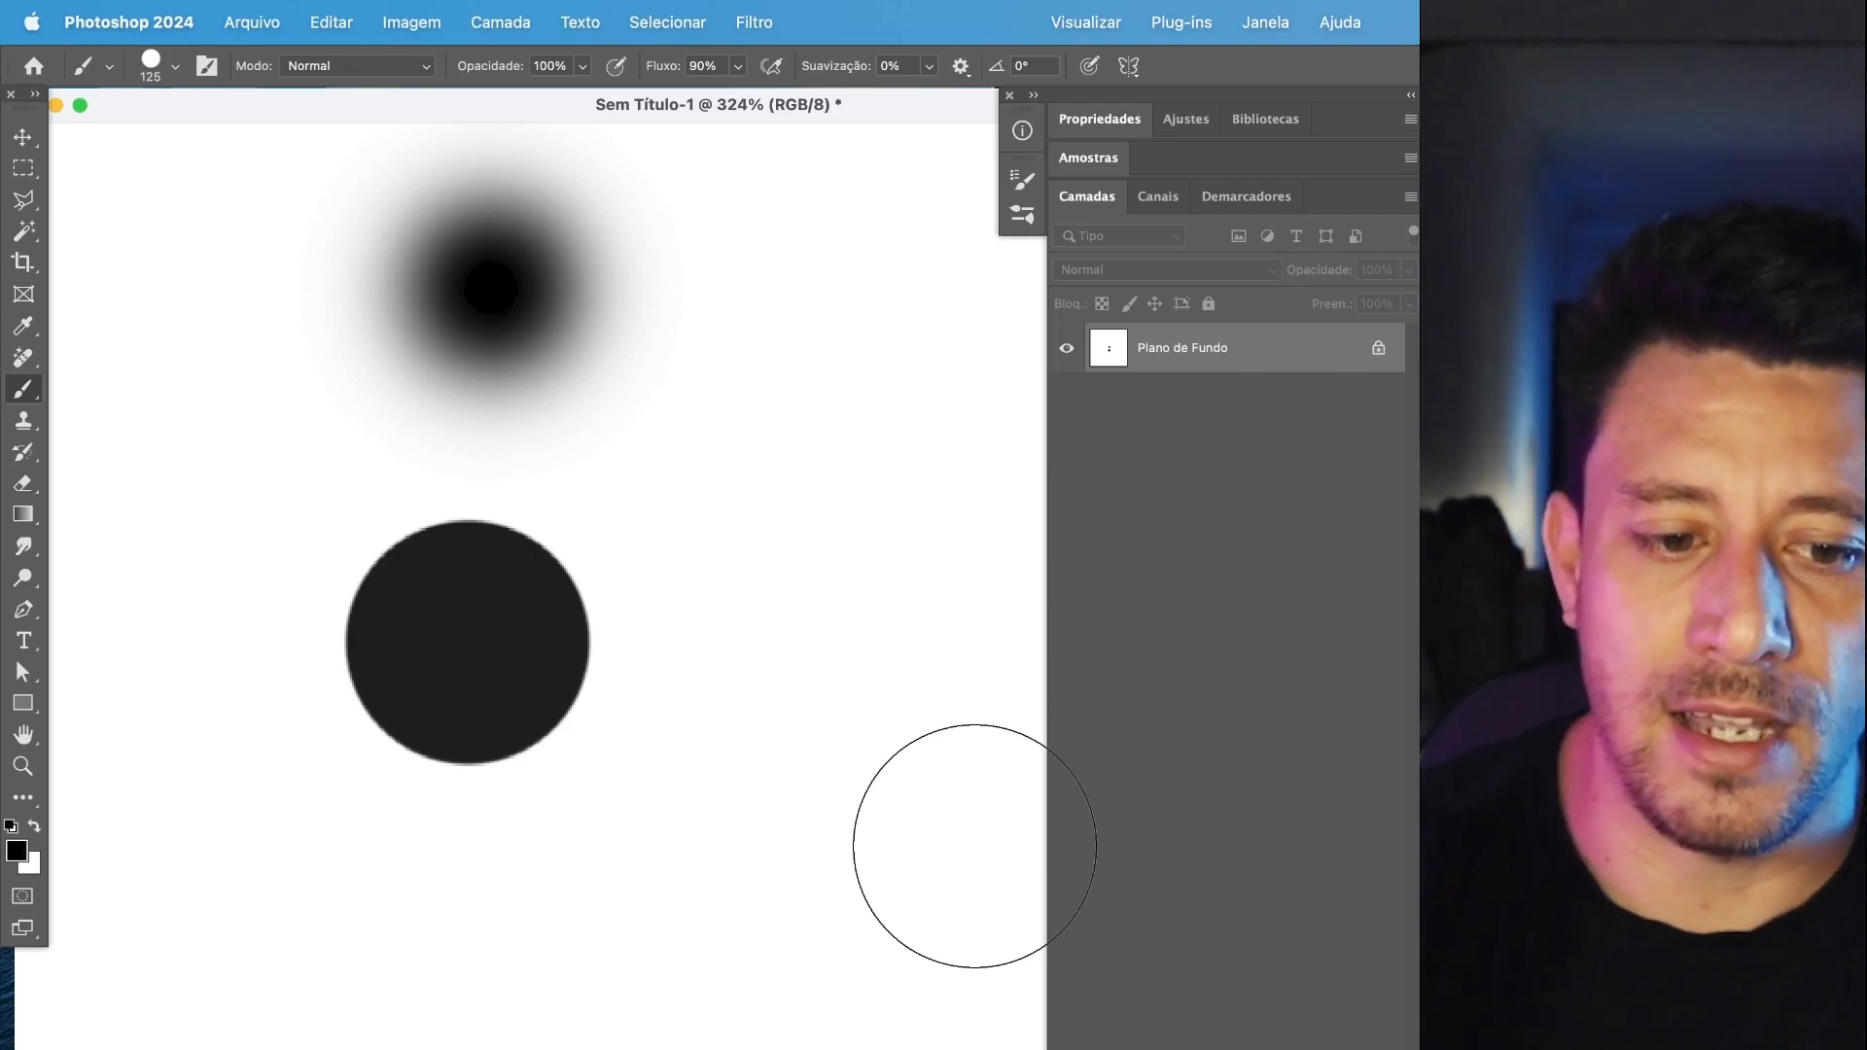
Open the brush settings and vary the brush size up to 200 px and back down, ending at 90 px.
left_click(206, 65)
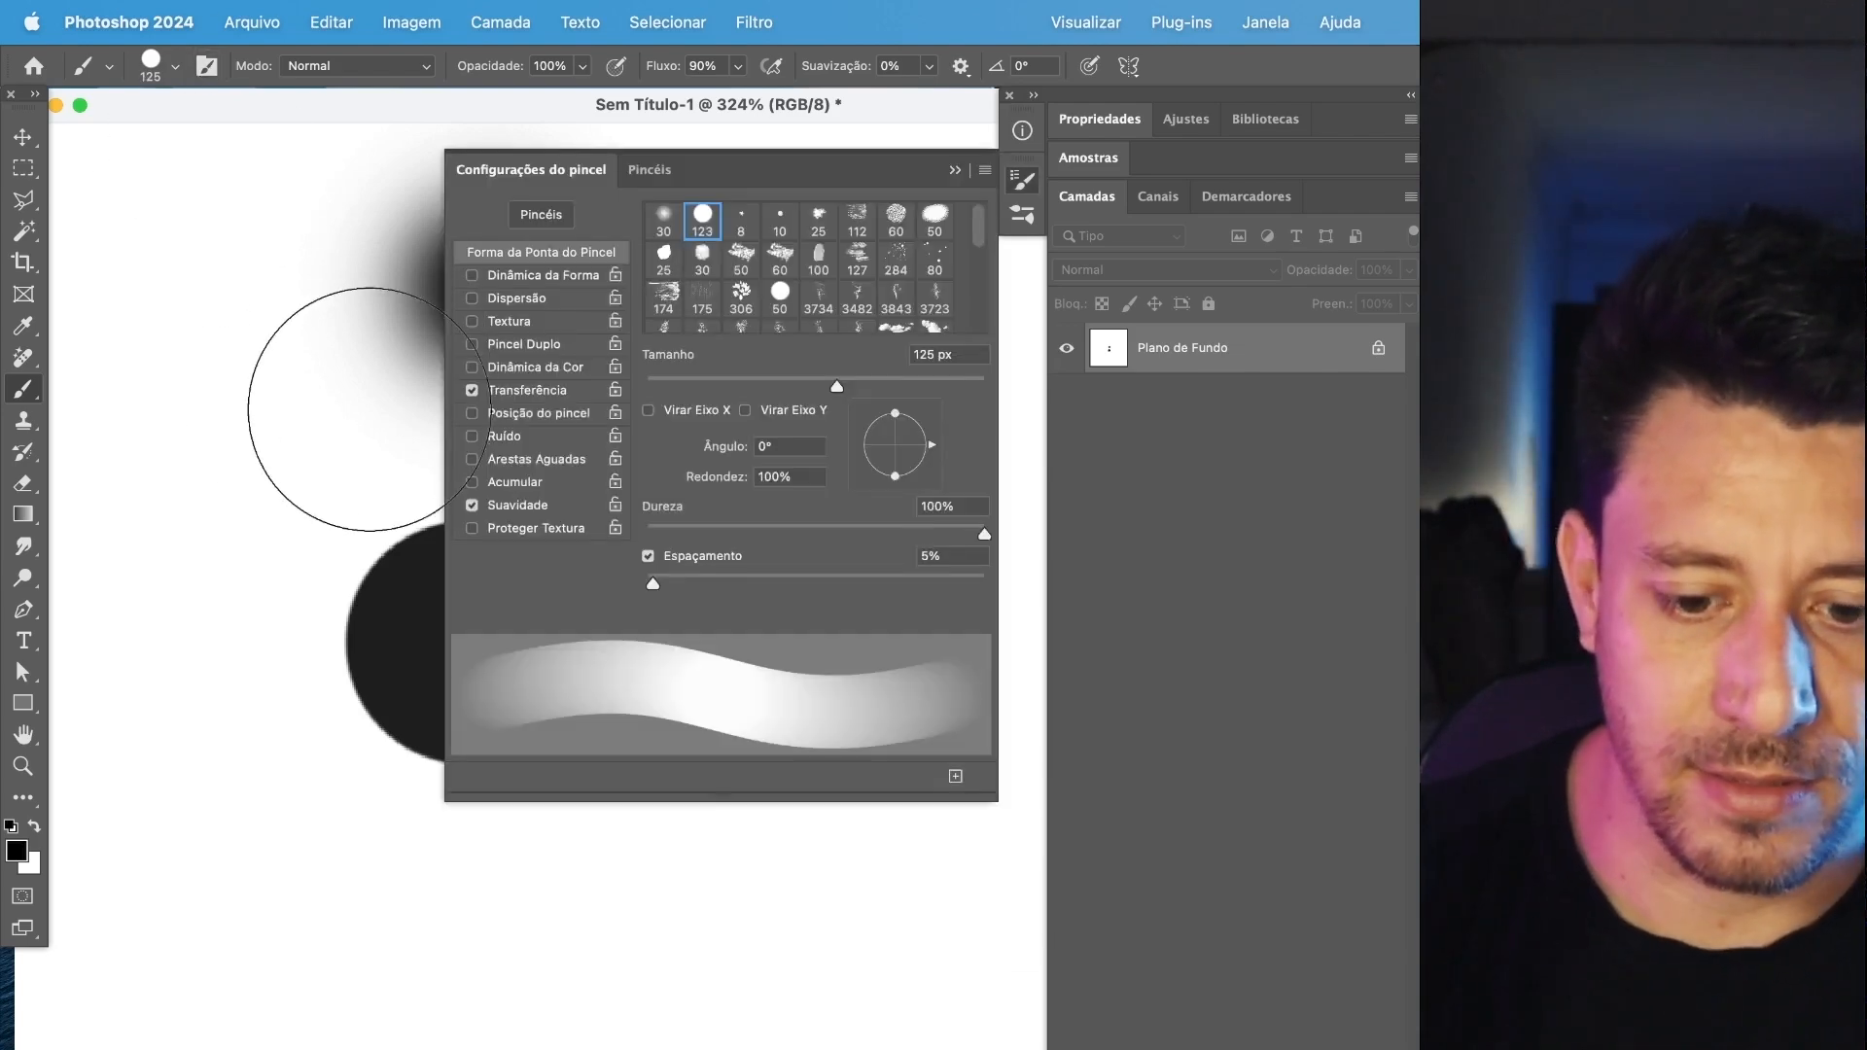
key("bracketright")
key("bracketright")
key("bracketright")
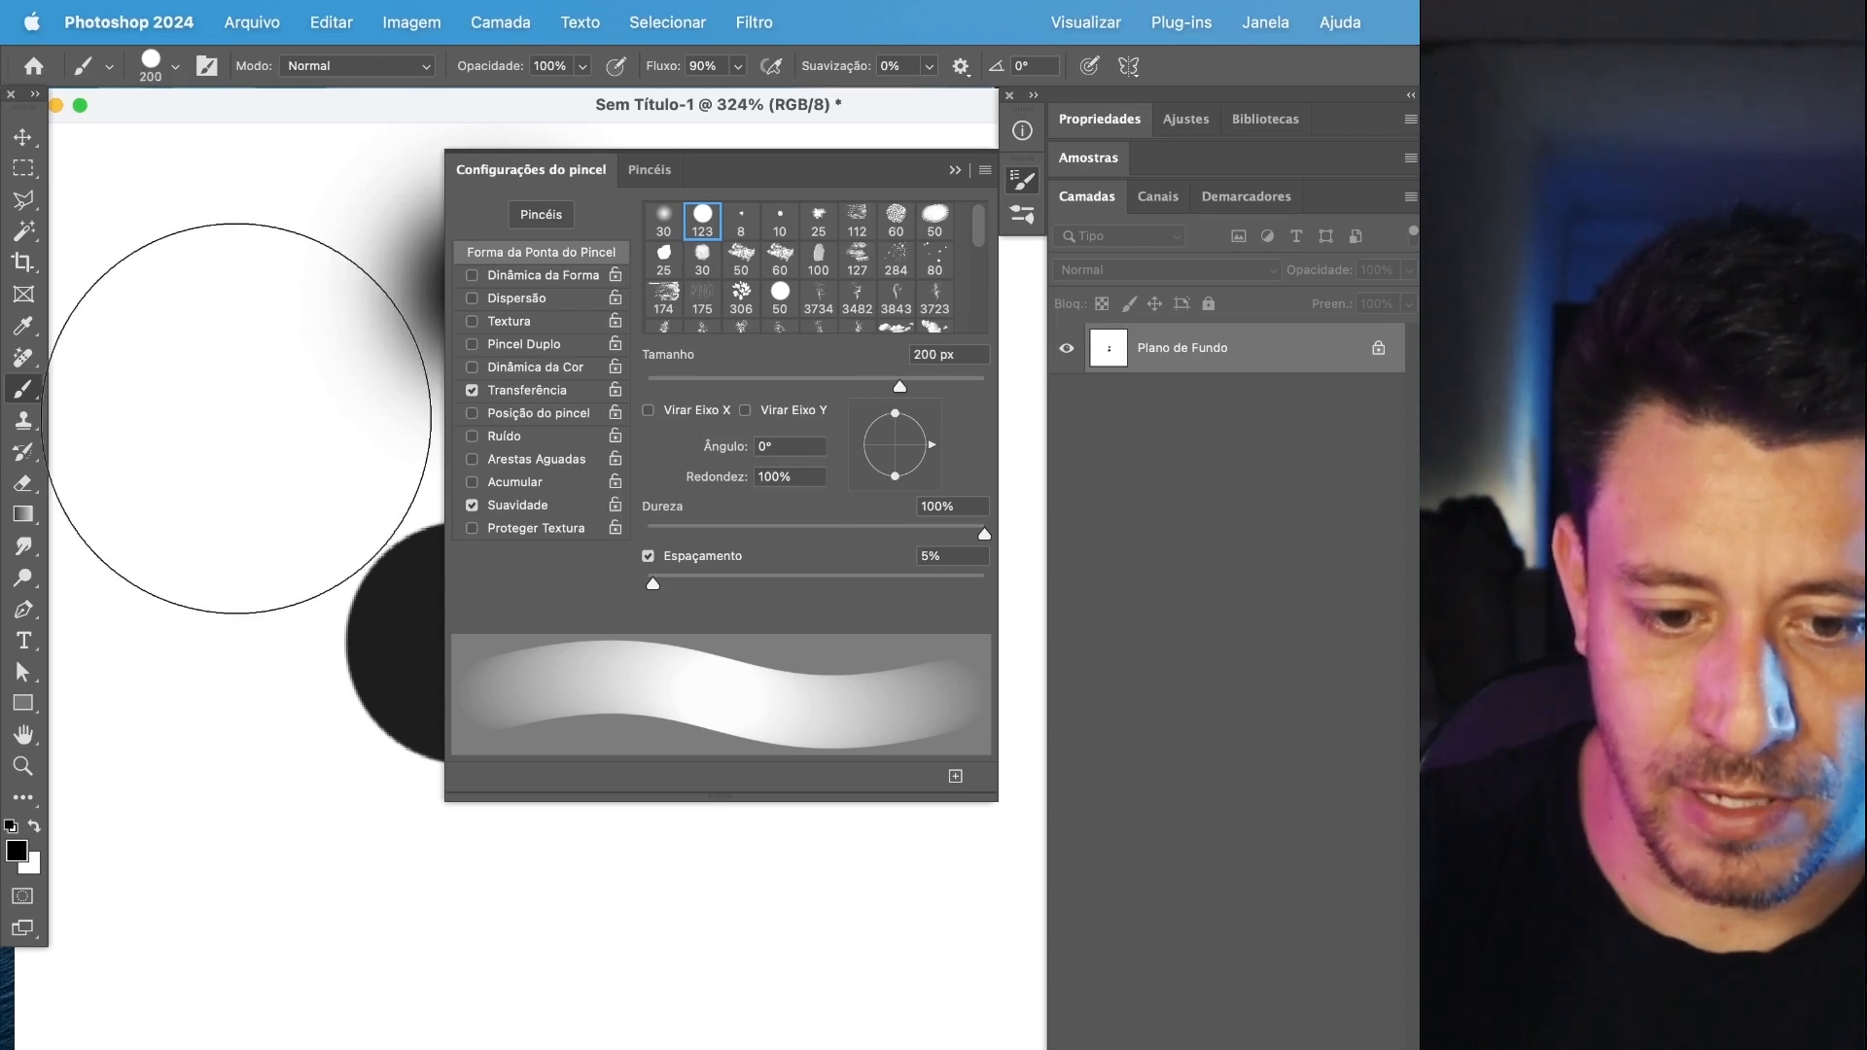
key("bracketleft")
key("bracketleft")
key("bracketleft")
key("bracketleft")
key("bracketleft")
key("bracketright")
key("bracketright")
key("bracketright")
key("bracketright")
key("bracketleft")
key("bracketleft")
key("bracketleft")
key("bracketleft")
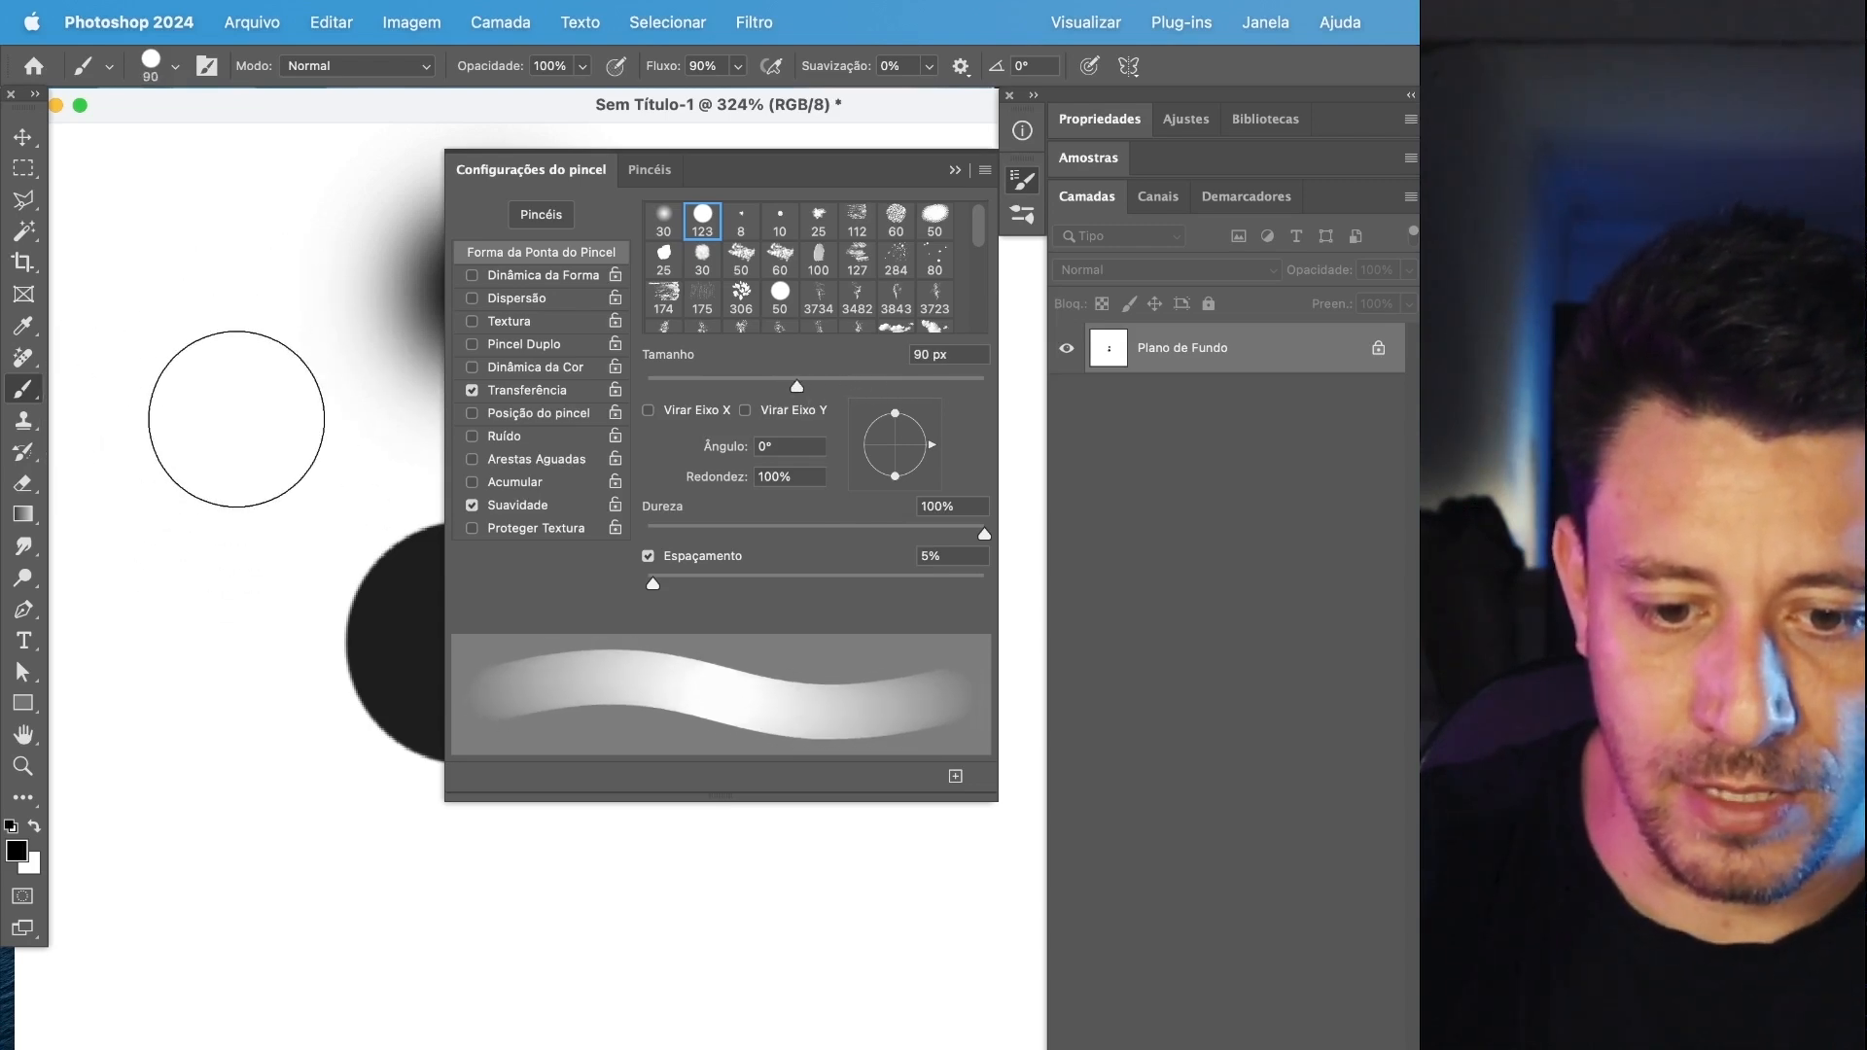
Vary the brush hardness repeatedly from 25% upward, ending with Dureza at 75%, and close the brush settings.
key("shift+bracketleft")
key("shift+bracketleft")
key("shift+bracketleft")
key("shift+bracketleft")
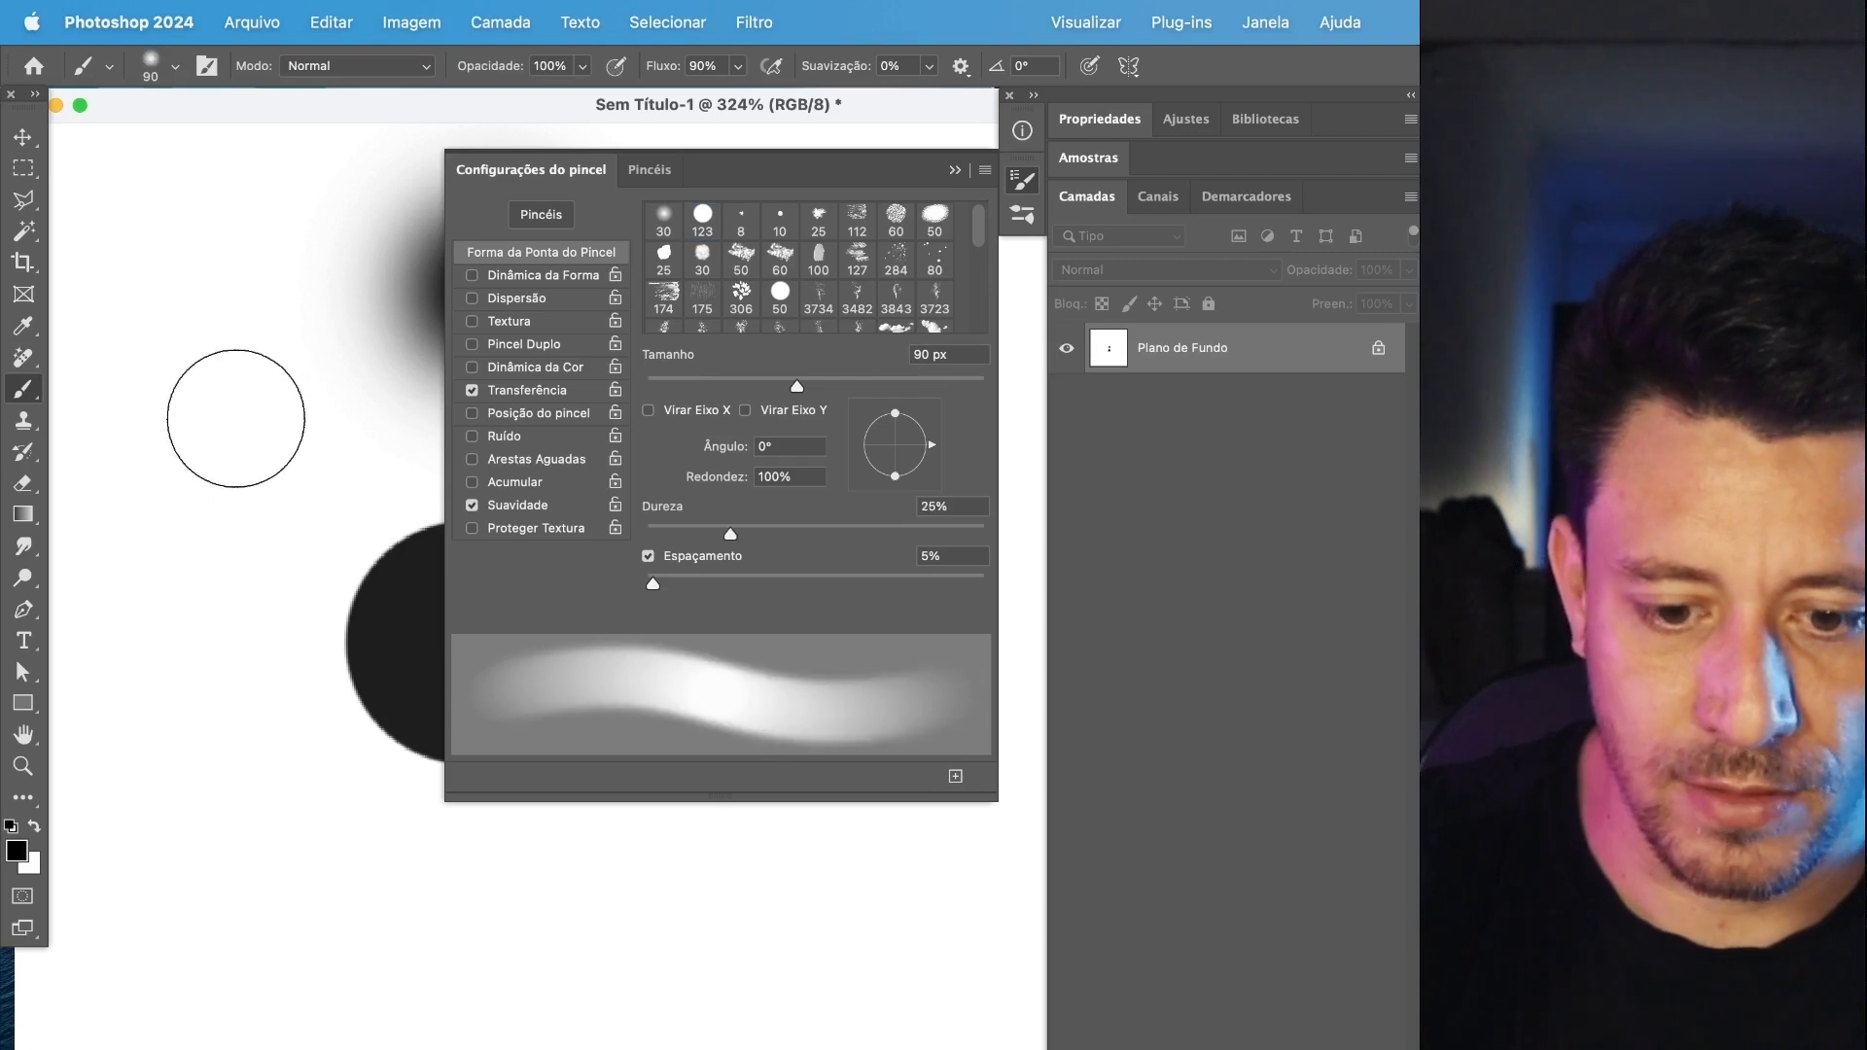
key("shift+bracketright")
key("shift+bracketright")
key("shift+bracketright")
key("shift+bracketleft")
key("shift+bracketleft")
key("shift+bracketleft")
key("shift+bracketright")
key("shift+bracketright")
key("shift+bracketright")
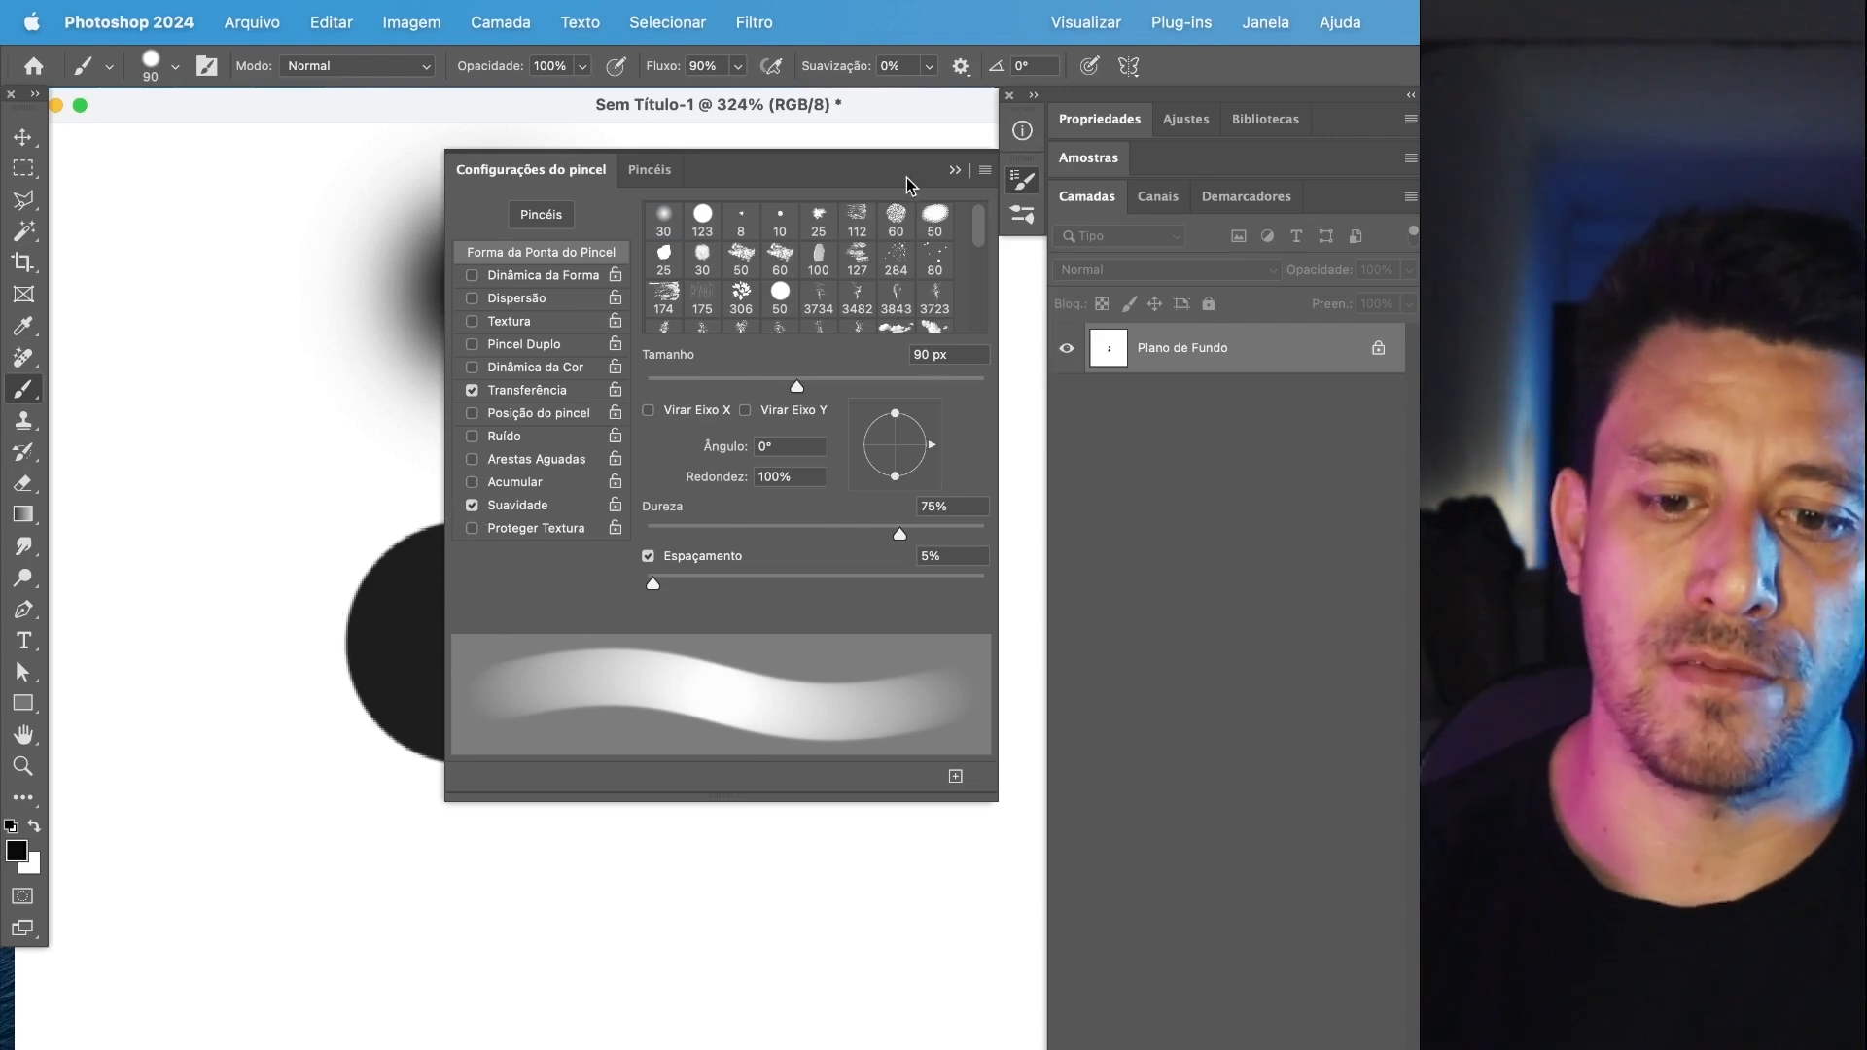
left_click(950, 173)
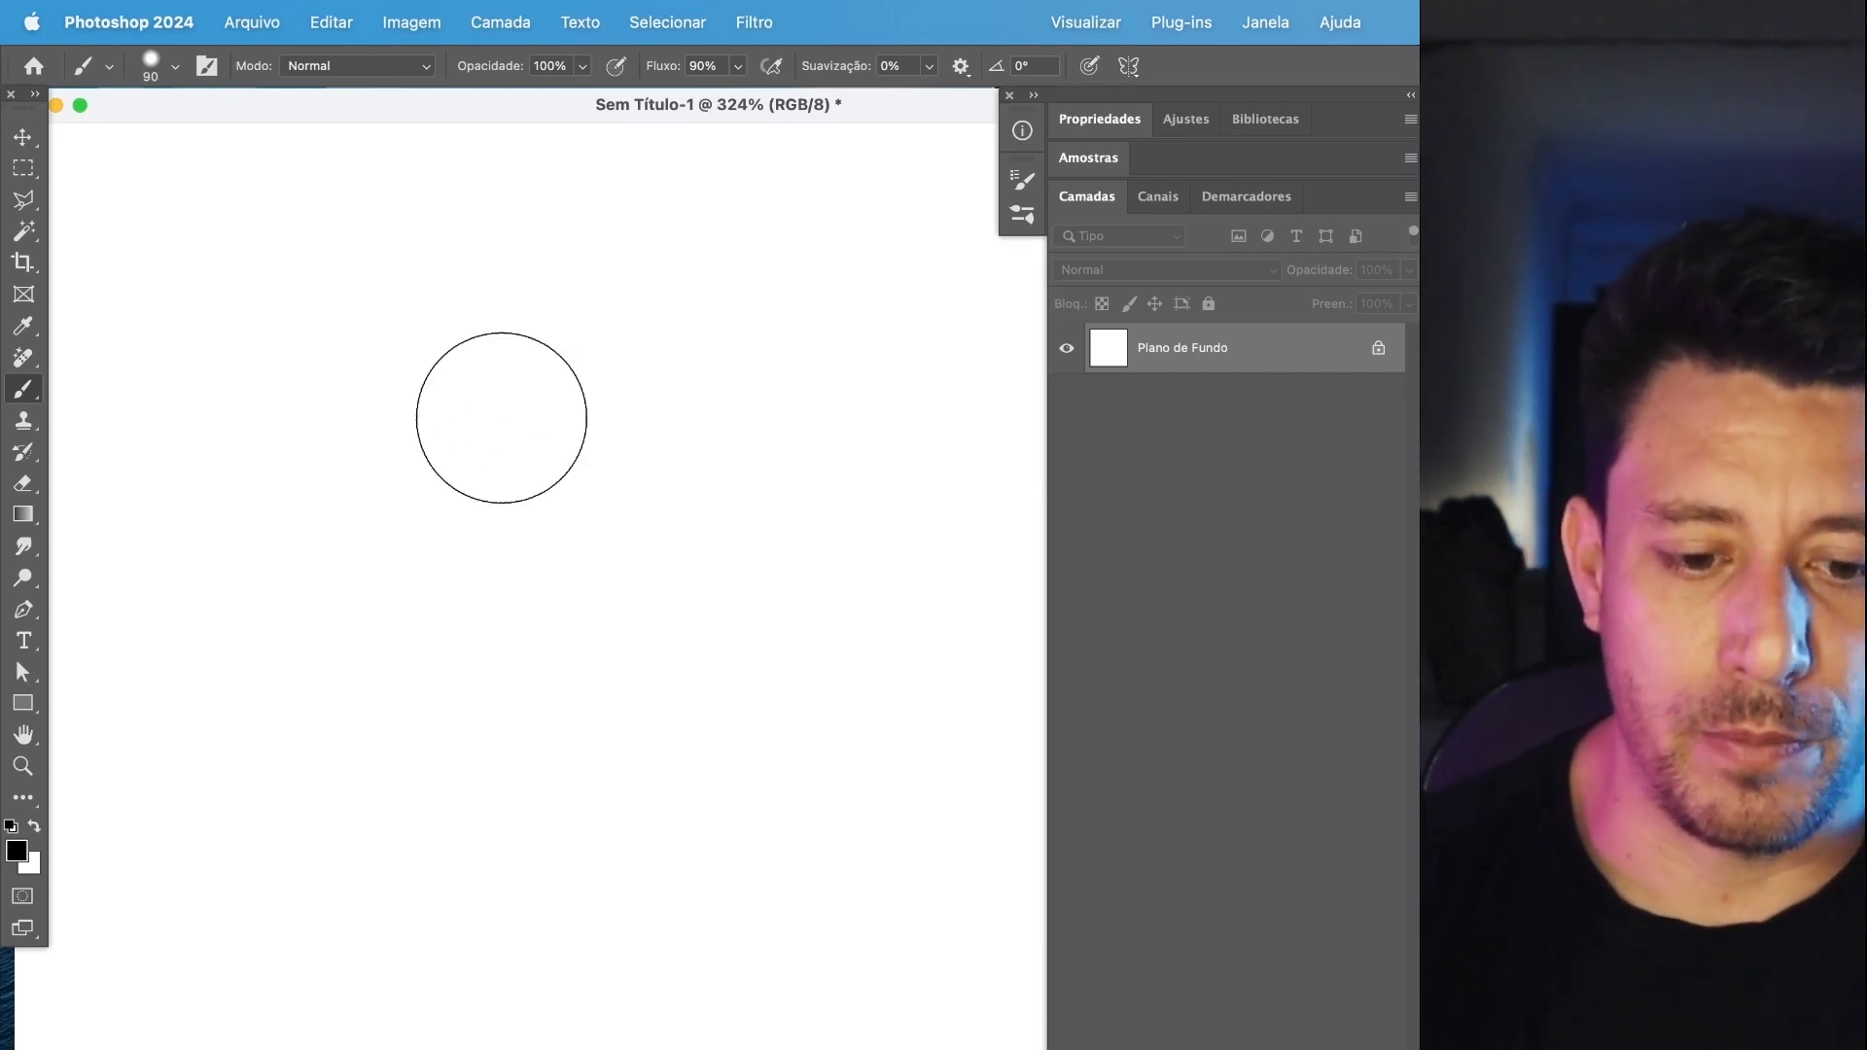
Adjust the brush interactively on the canvas to 47 px and 93% hardness, paint a wavy test stroke, and undo it.
left_click(535, 487, "ctrl+alt")
mouse_move(535, 488)
left_mouse_down()
mouse_move(550, 232)
mouse_move(570, 575)
left_mouse_up()
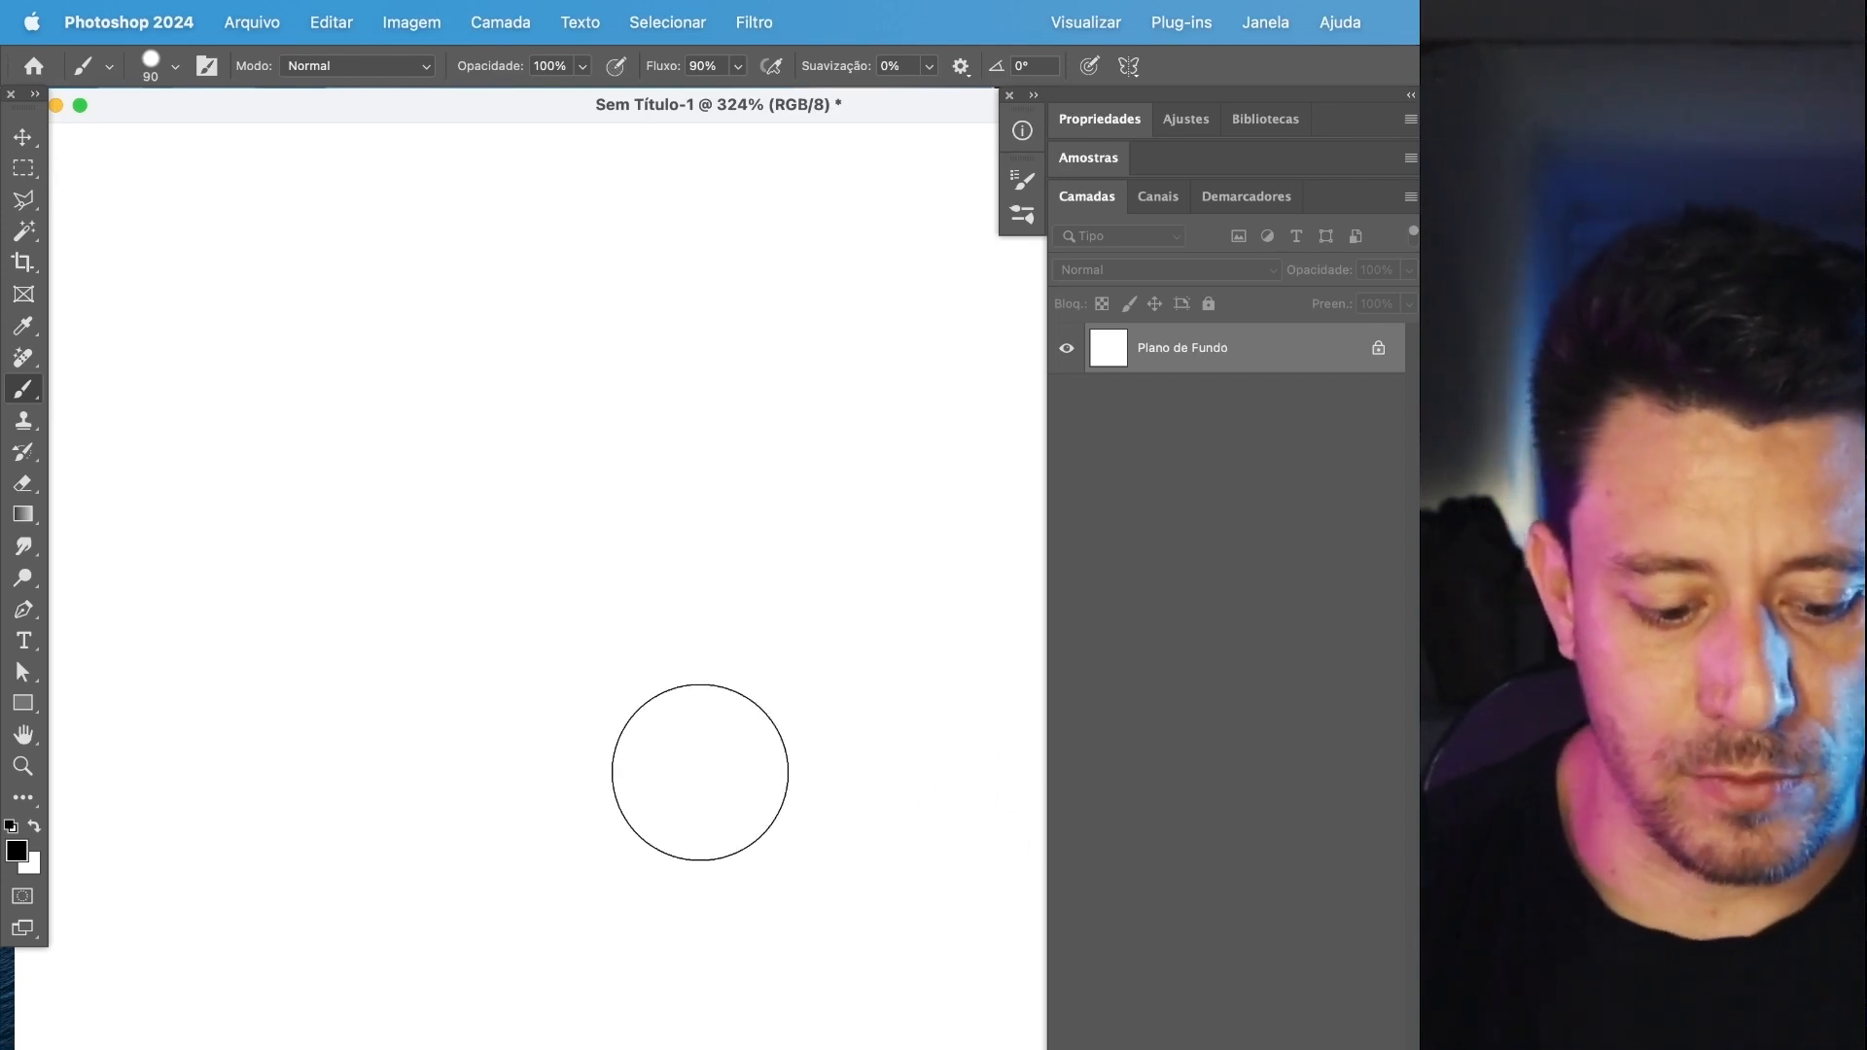
mouse_move(466, 532)
left_mouse_down()
mouse_move(499, 166)
mouse_move(463, 737)
mouse_move(504, 184)
mouse_move(506, 613)
mouse_move(486, 238)
left_mouse_up()
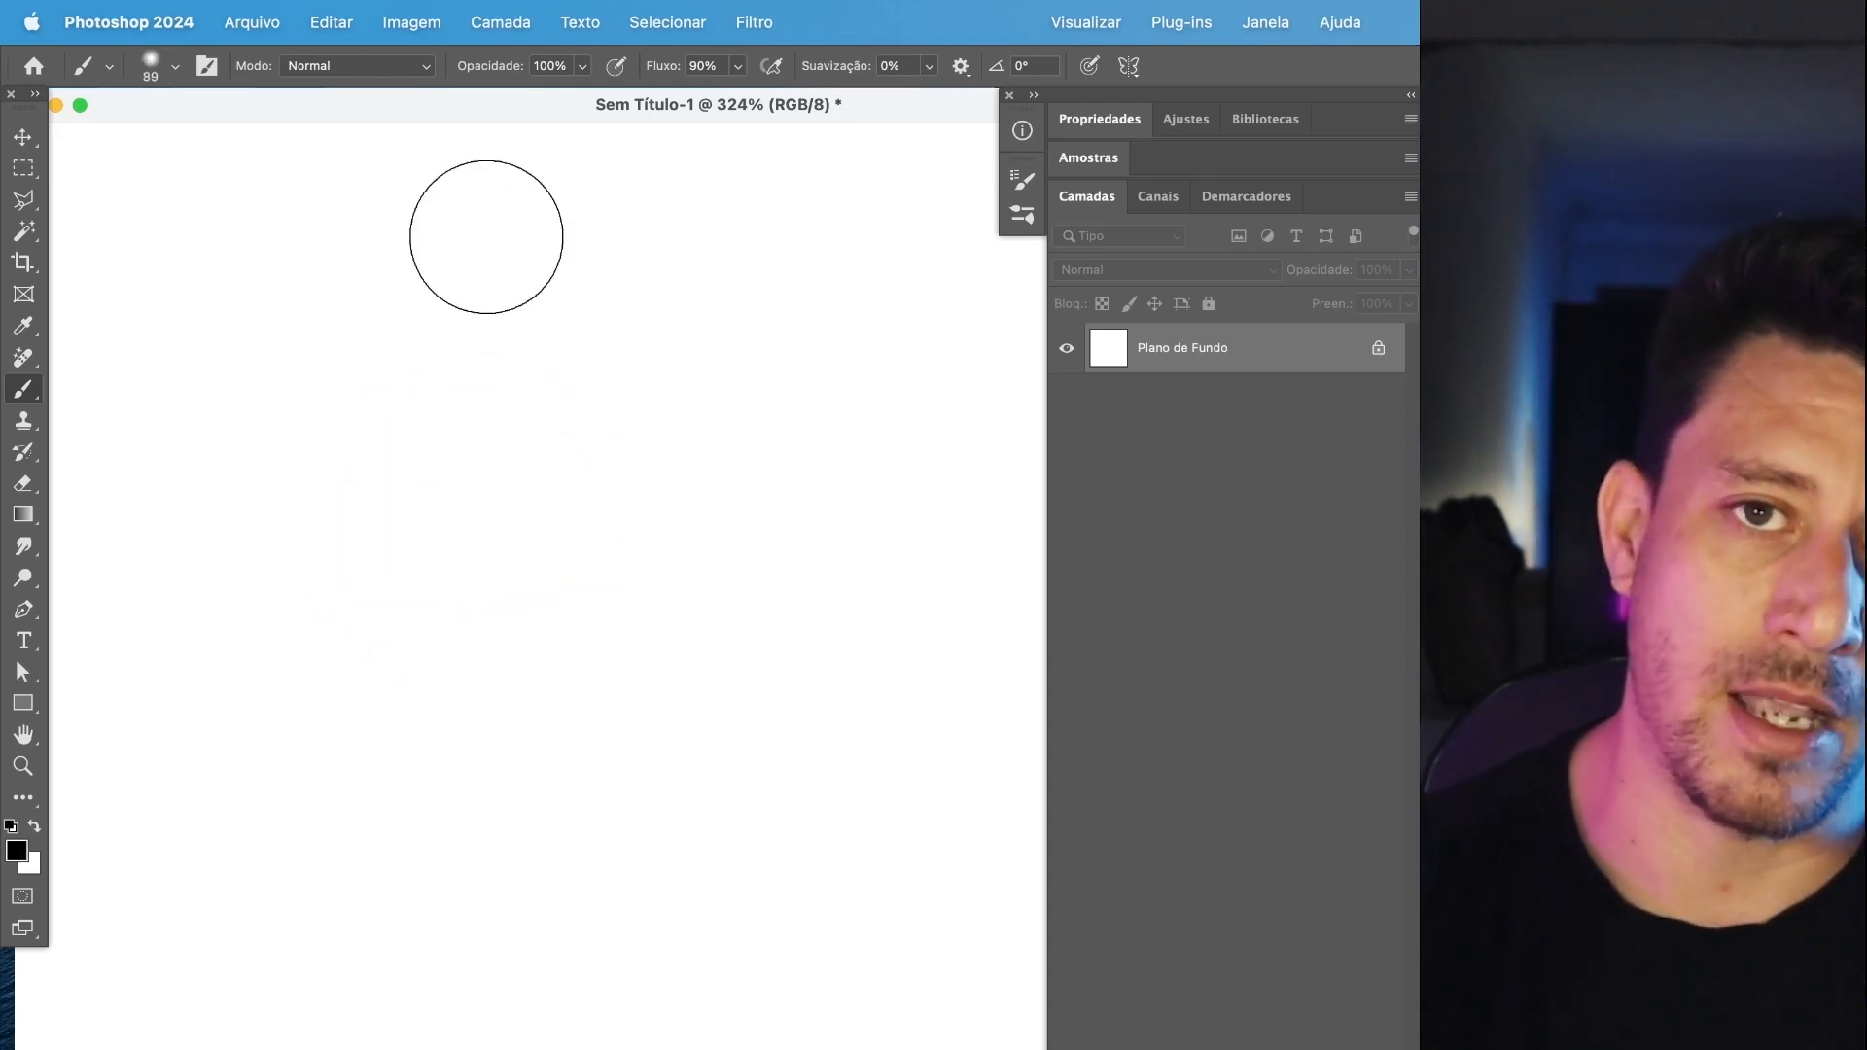
left_click_drag(521, 378, 487, 745)
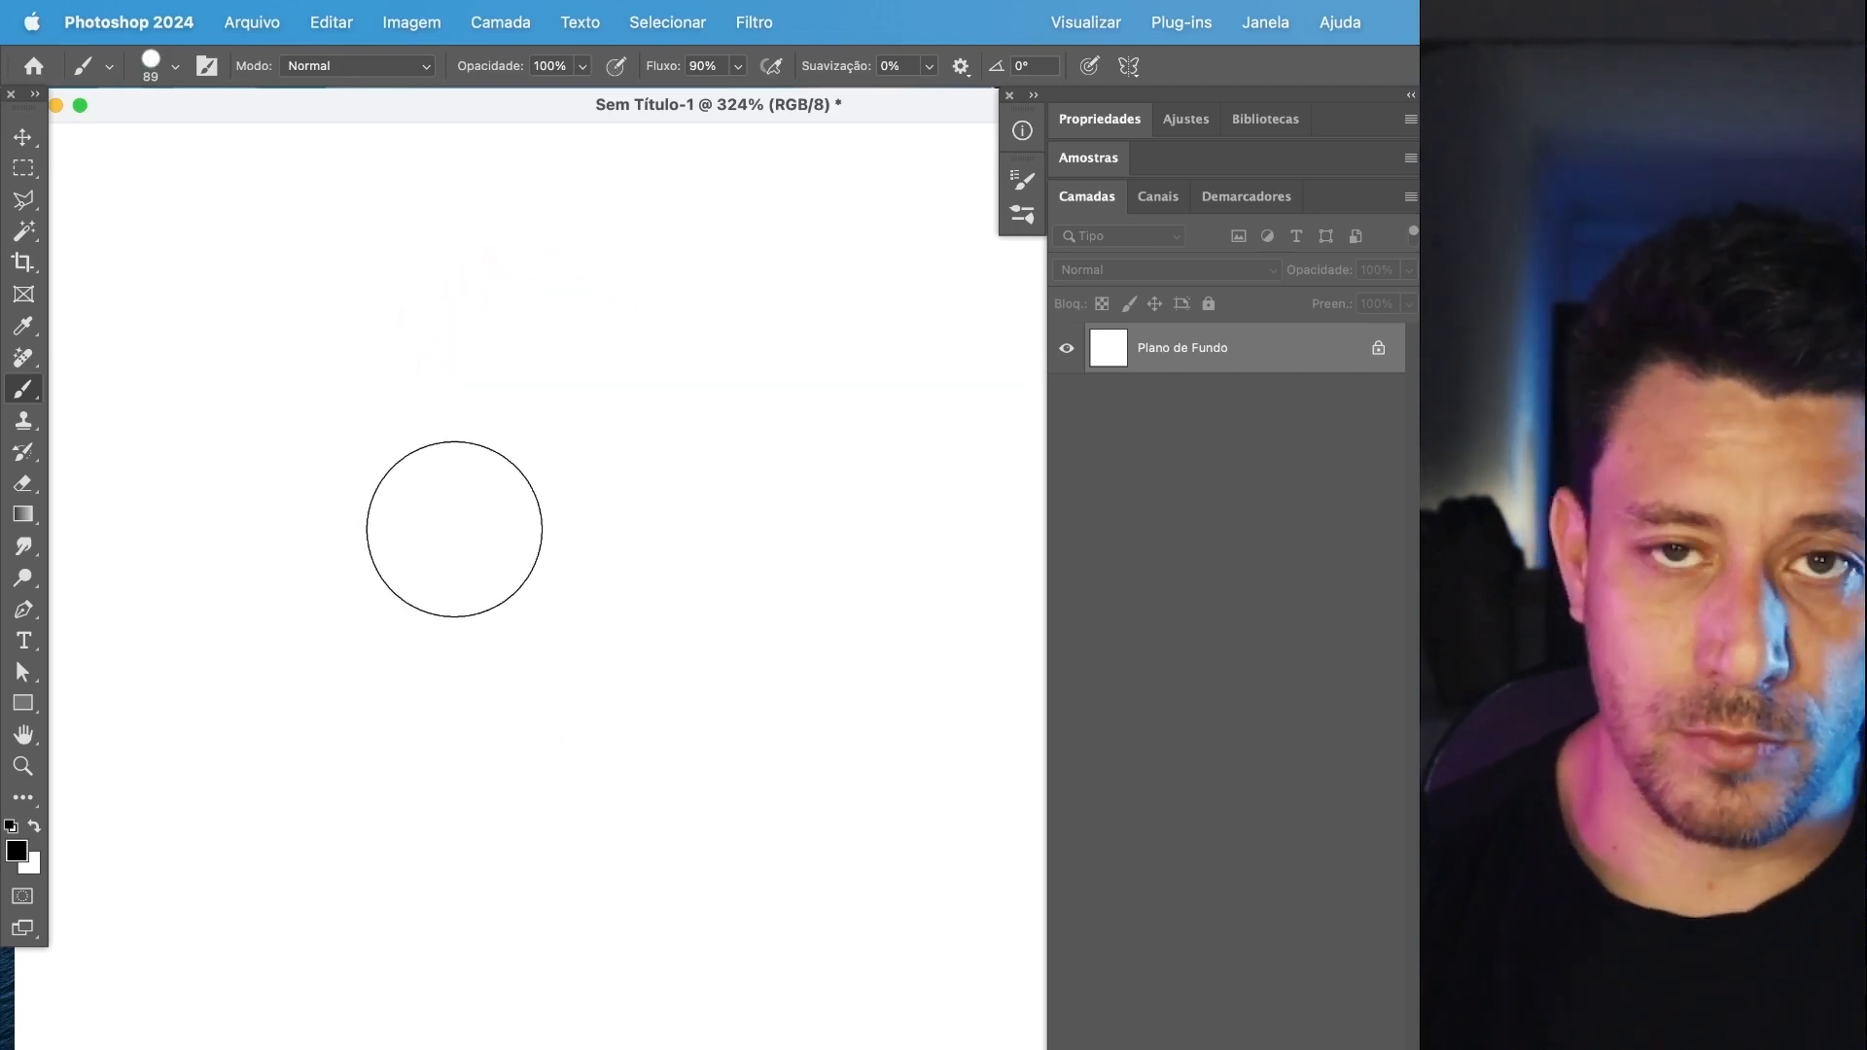
mouse_move(450, 484)
left_mouse_down()
mouse_move(928, 484)
mouse_move(850, 504)
mouse_move(363, 503)
mouse_move(669, 576)
left_mouse_up()
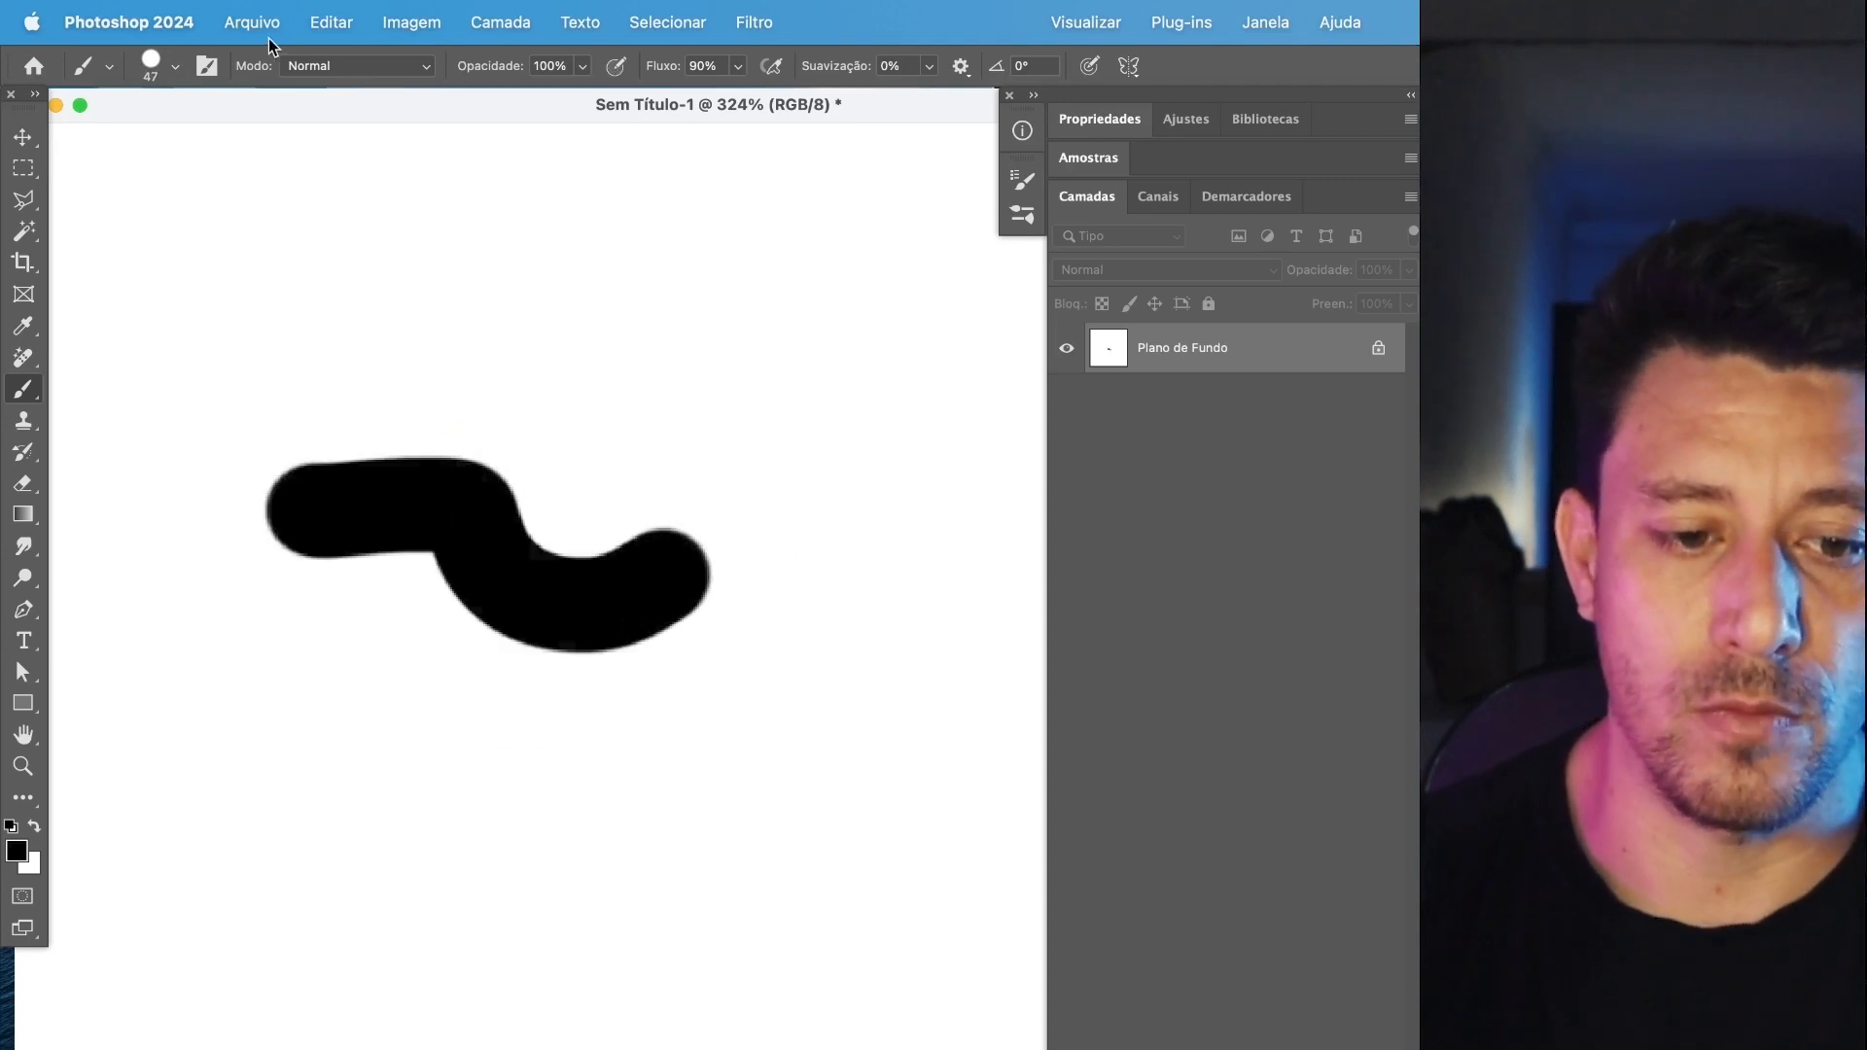
key("super+z")
Check the size and hardness in the brush preset picker and enlarge the brush to 90 px.
left_click(175, 67)
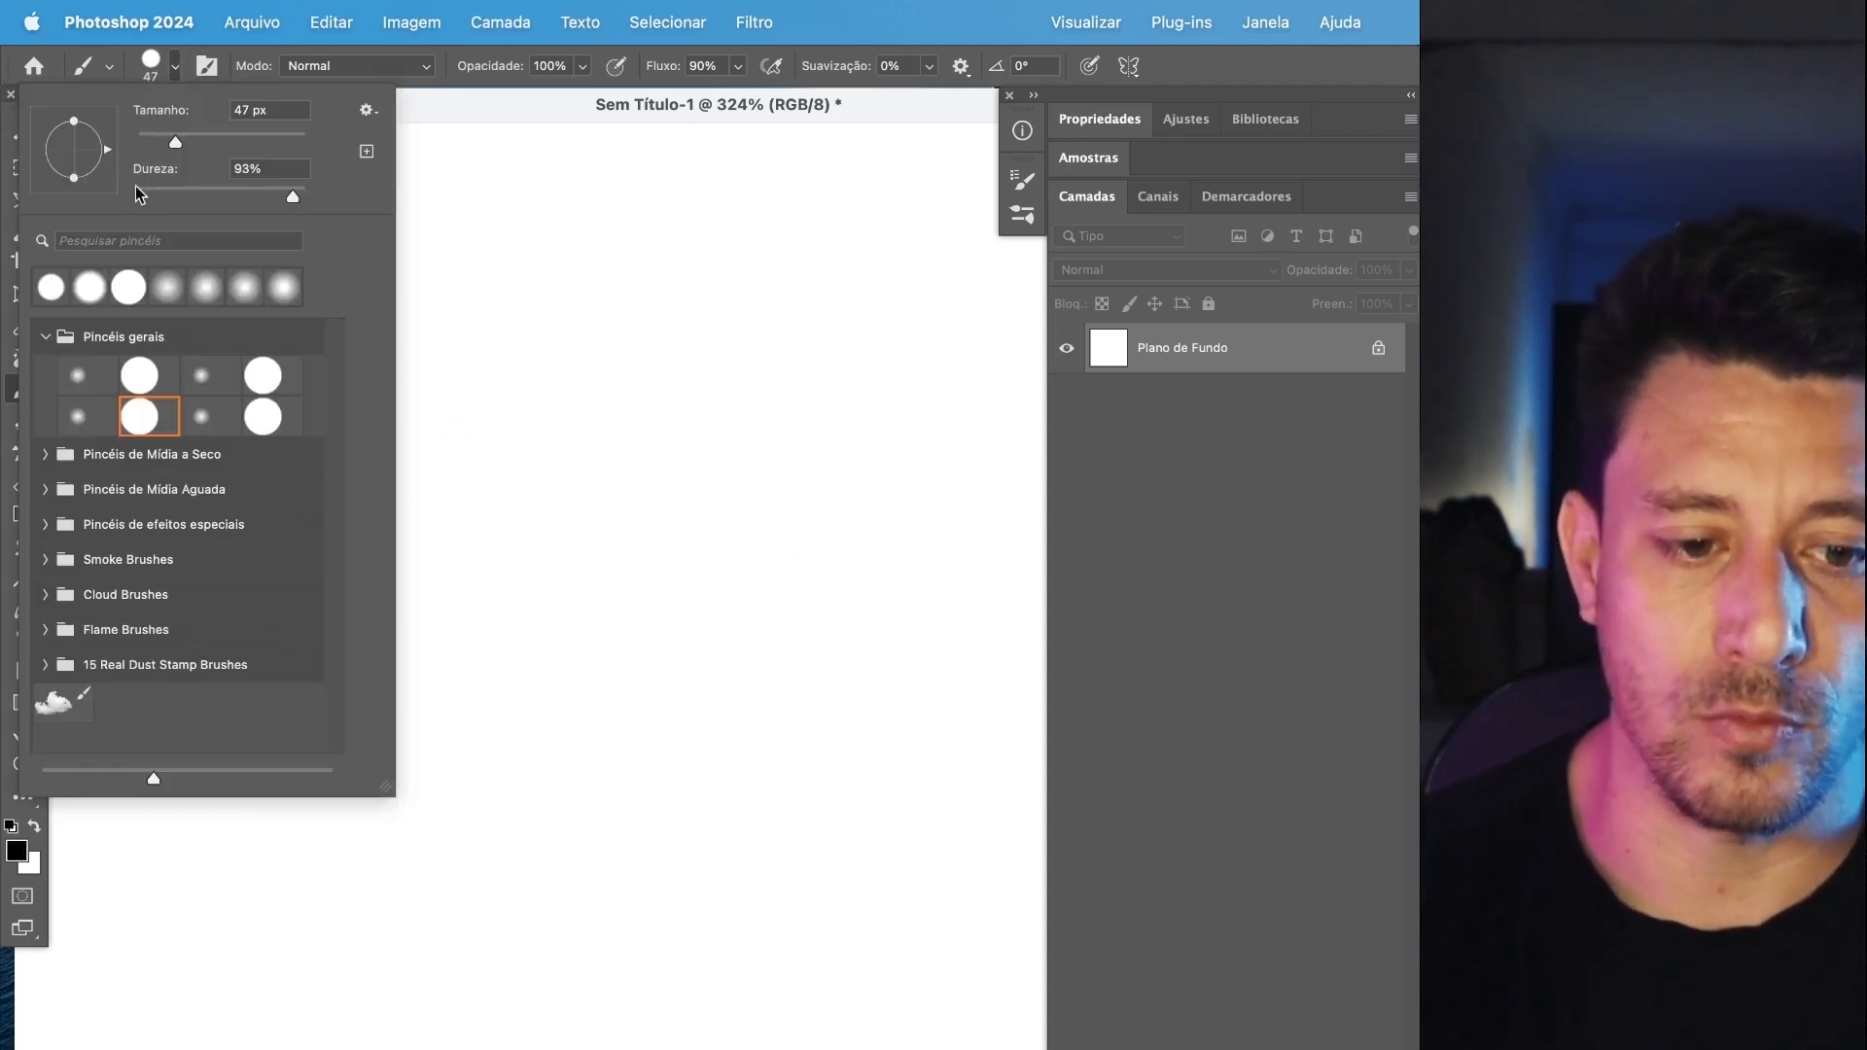
left_click(576, 101)
key("bracketright")
key("bracketright")
key("bracketright")
key("bracketright")
key("bracketright")
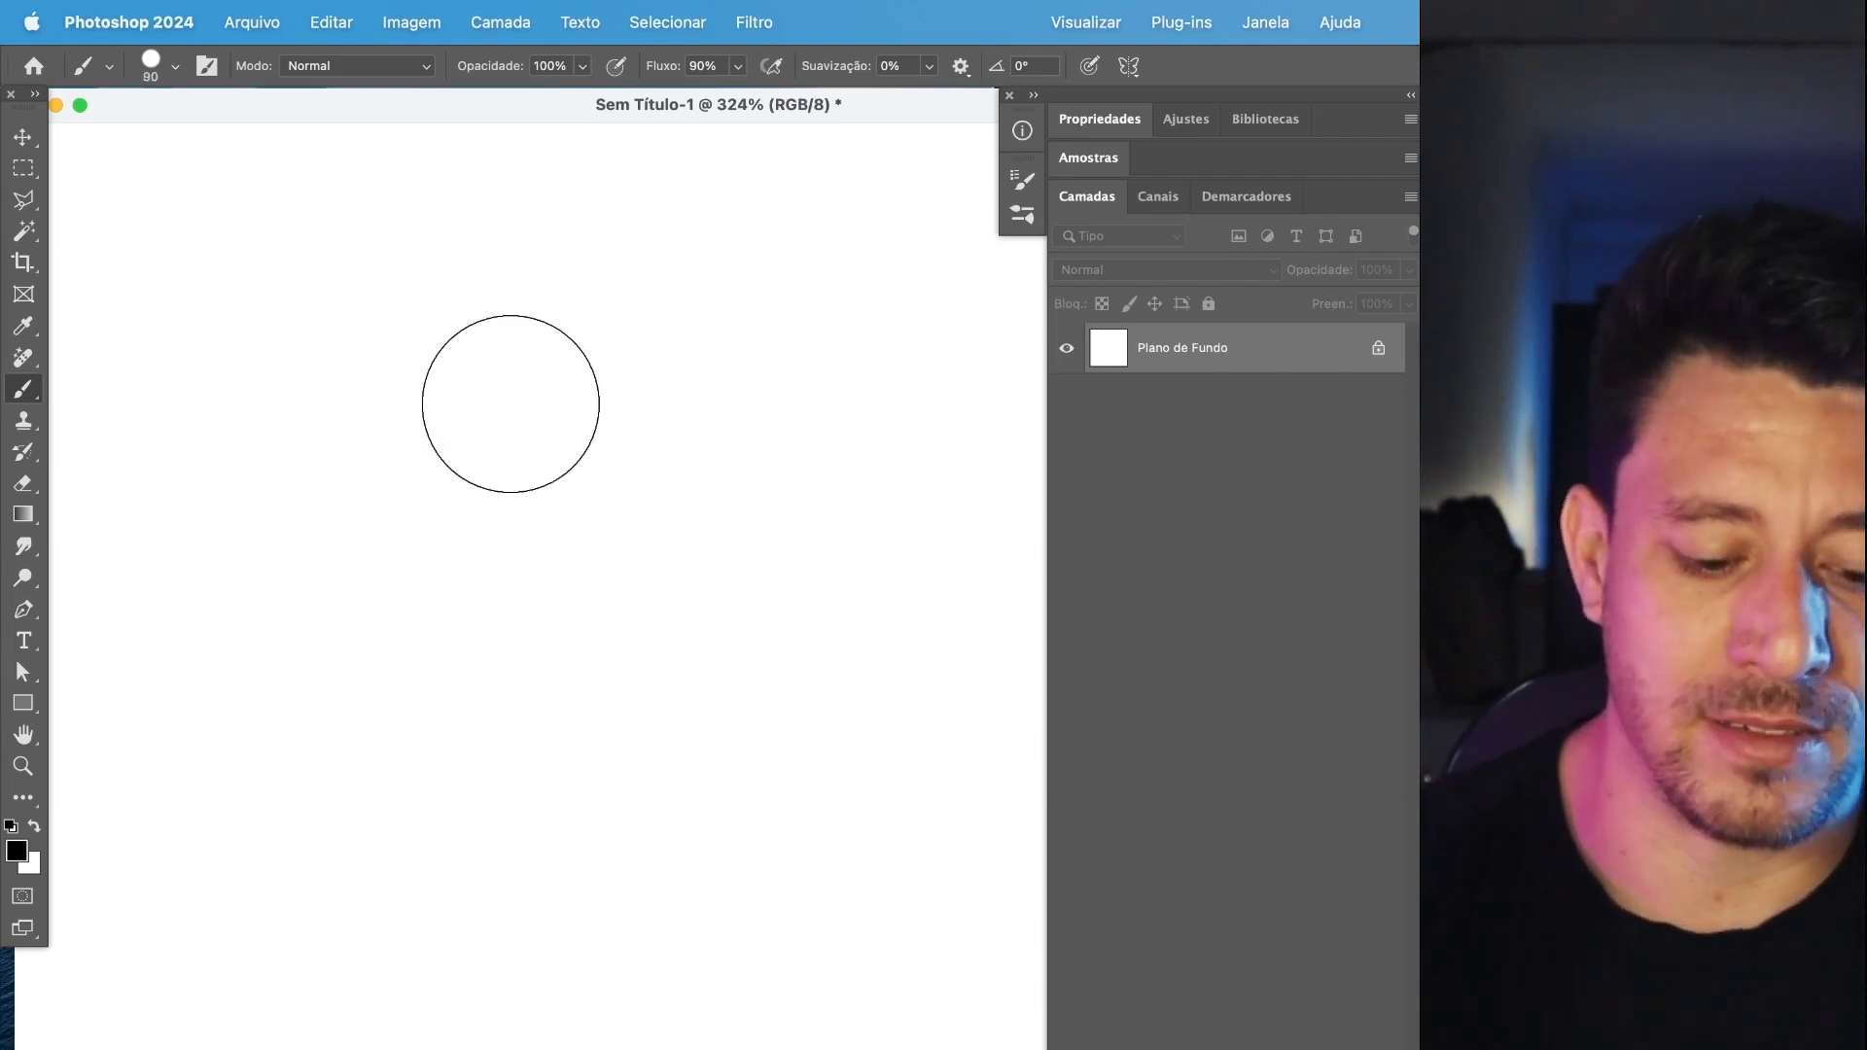
Stamp four overlapping dots in a row with the brush opacity at 10%, 30%, 50% and 100%.
key("2")
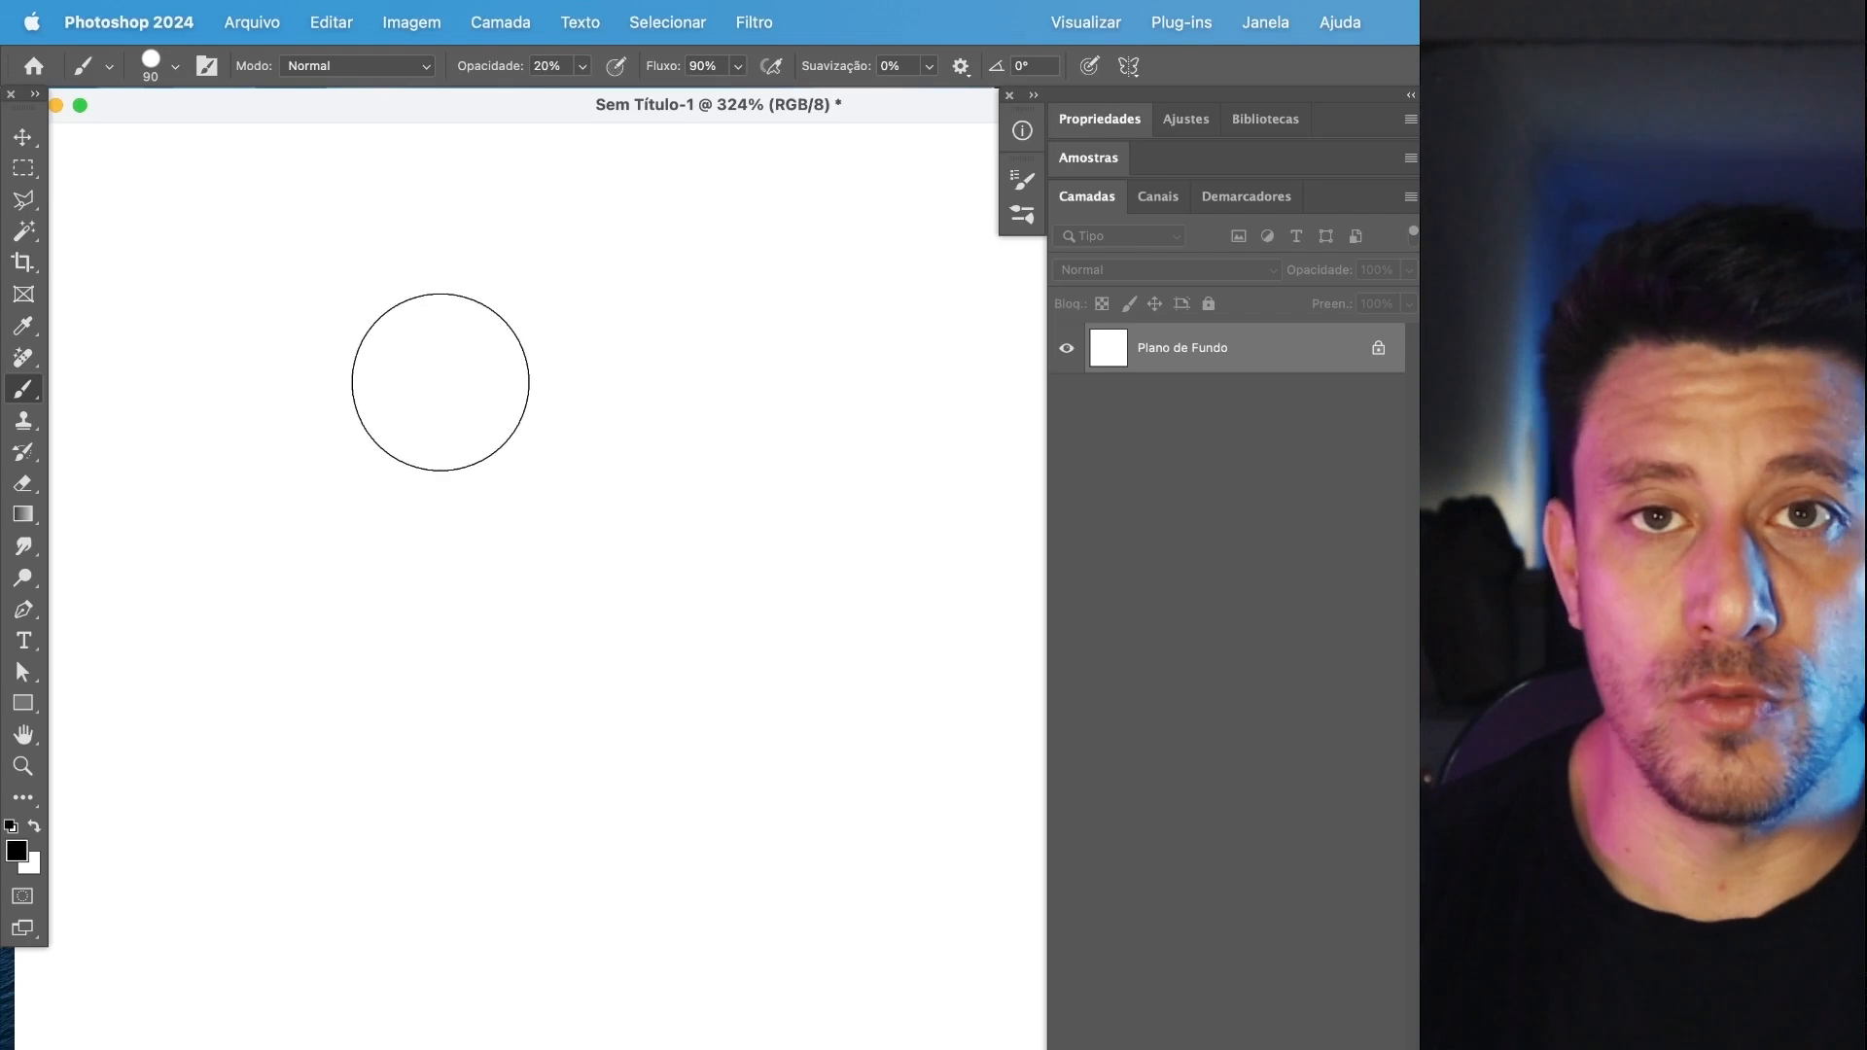
key("1")
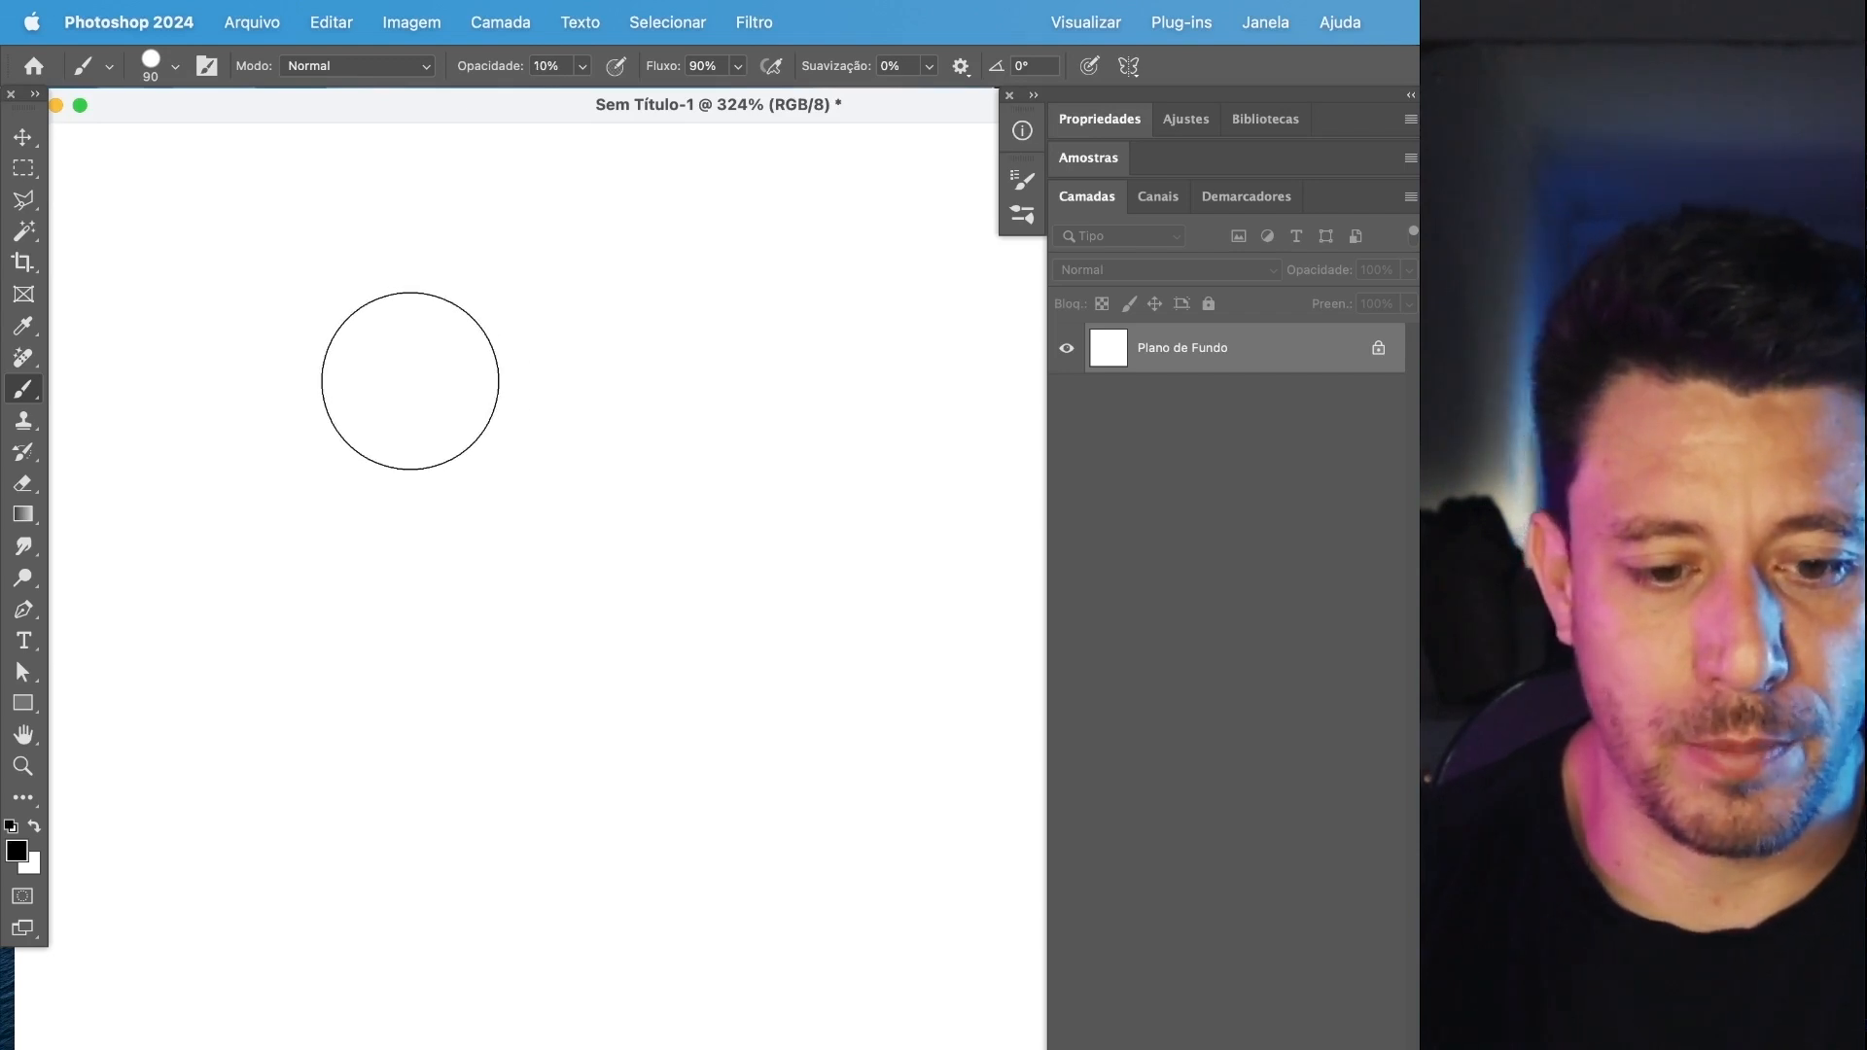
left_click(394, 395)
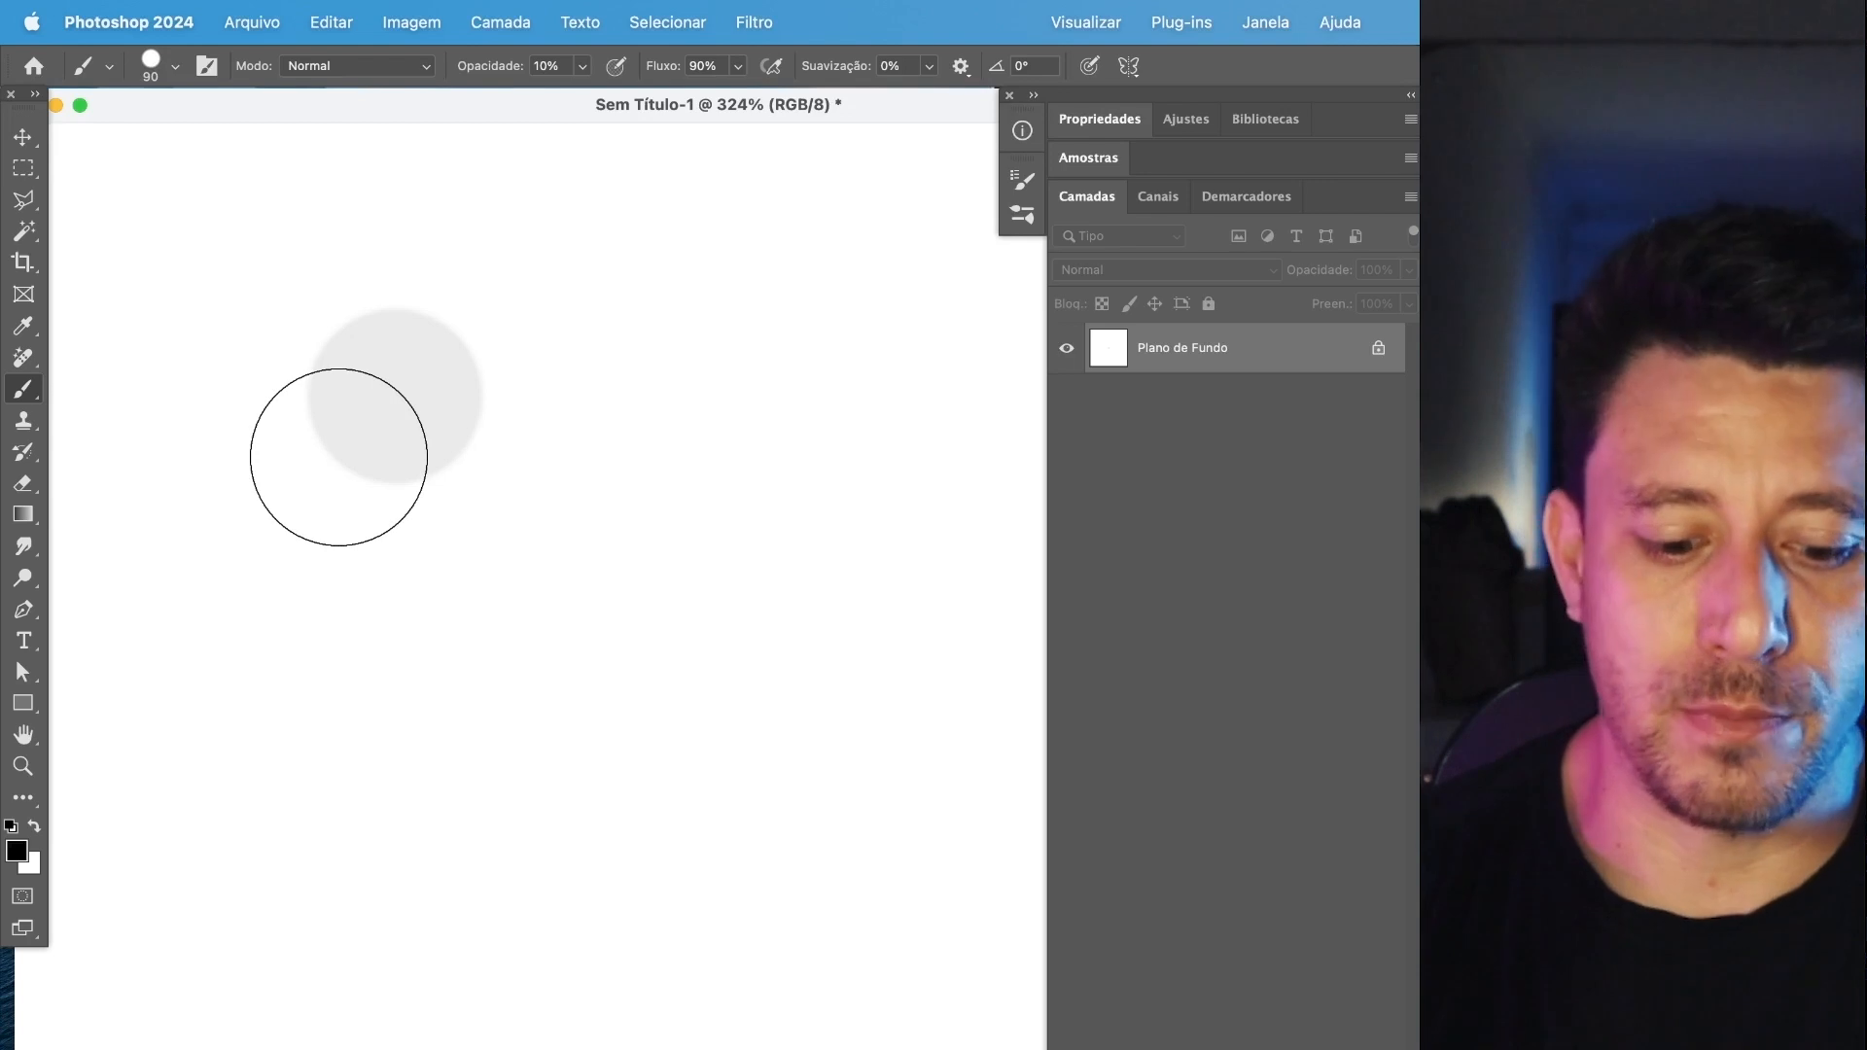
key("3")
left_click(477, 395)
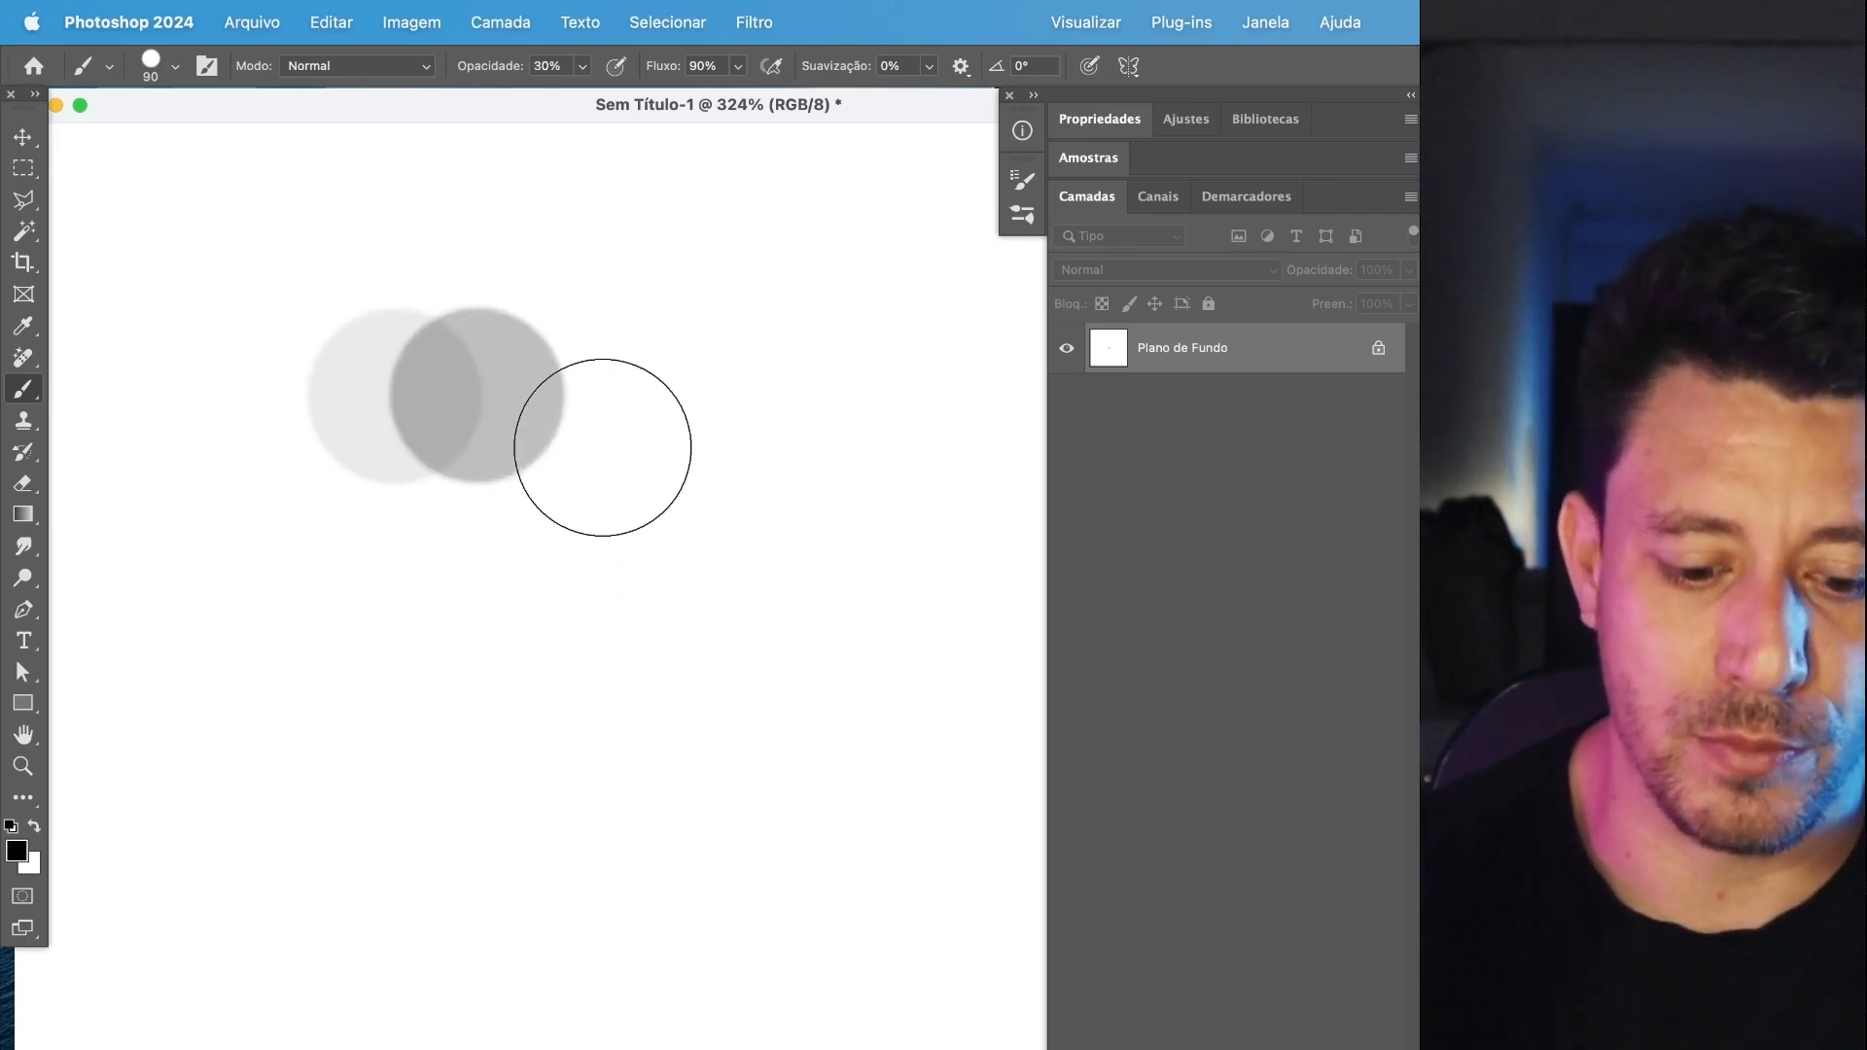
key("5")
left_click(581, 394)
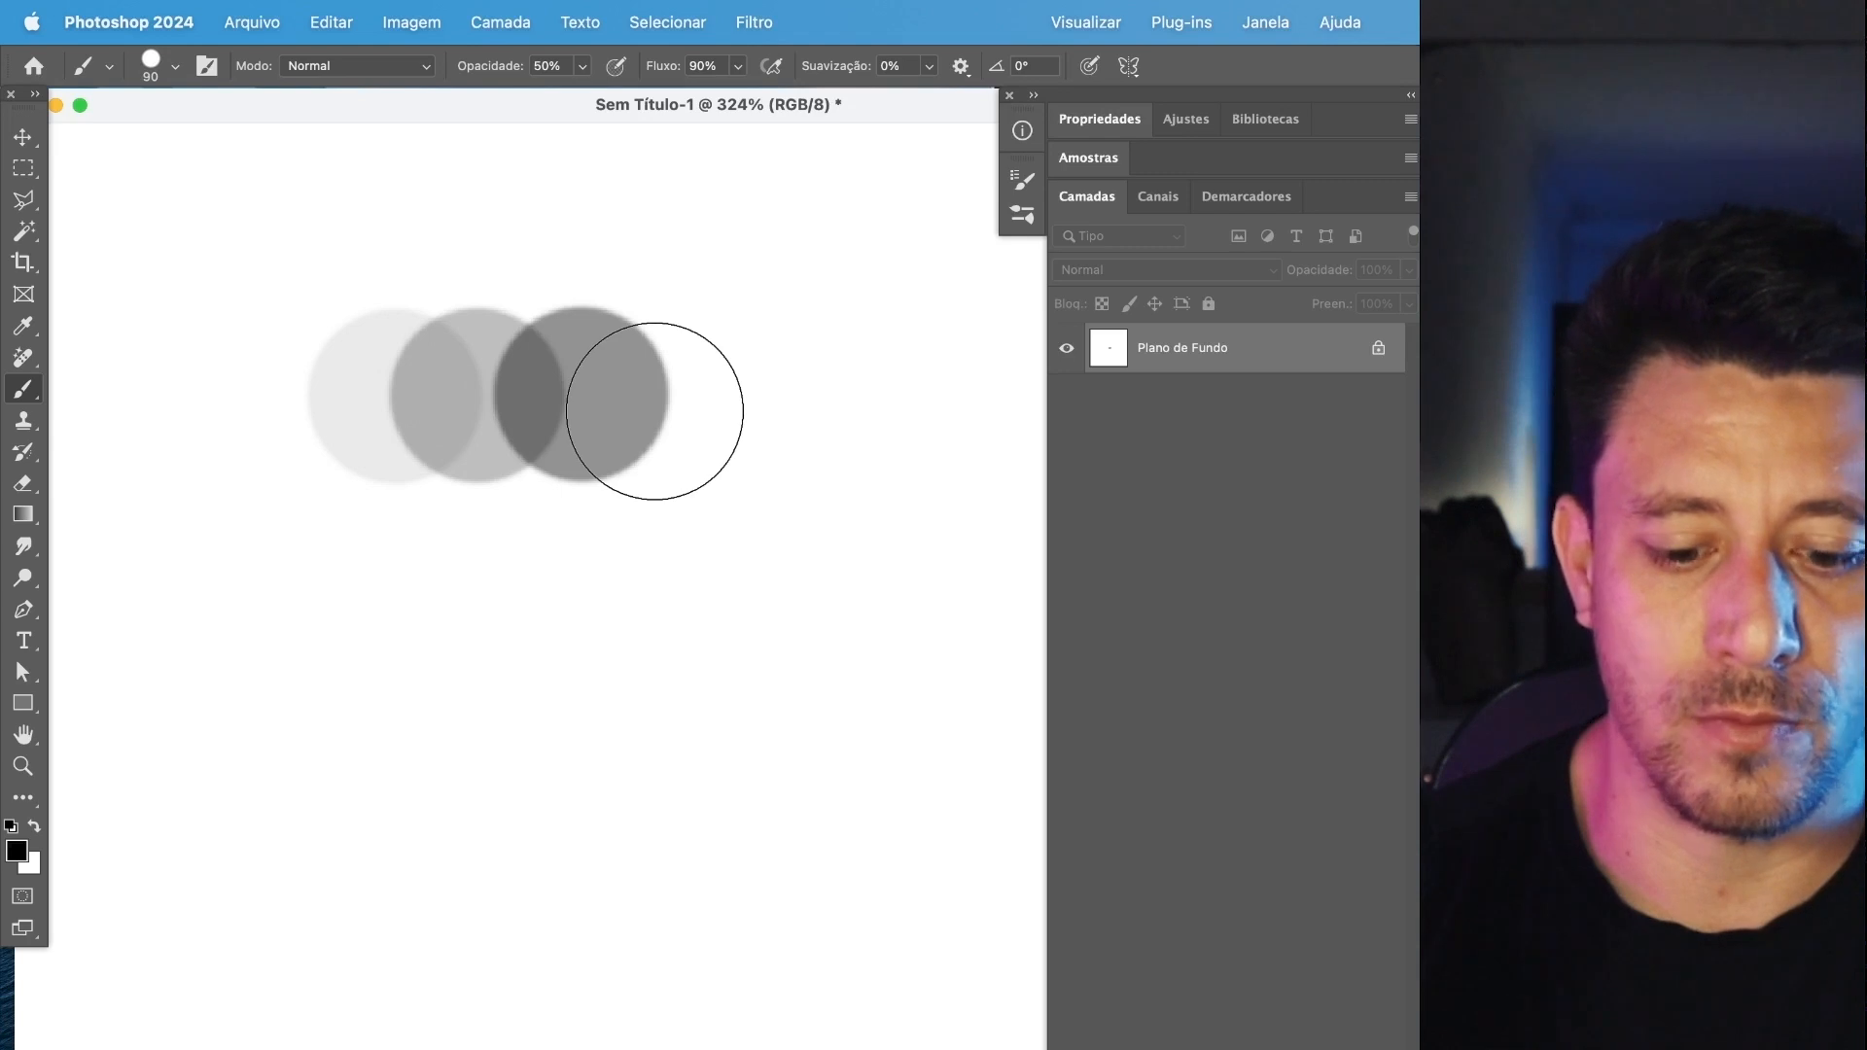
key("0")
left_click(648, 394)
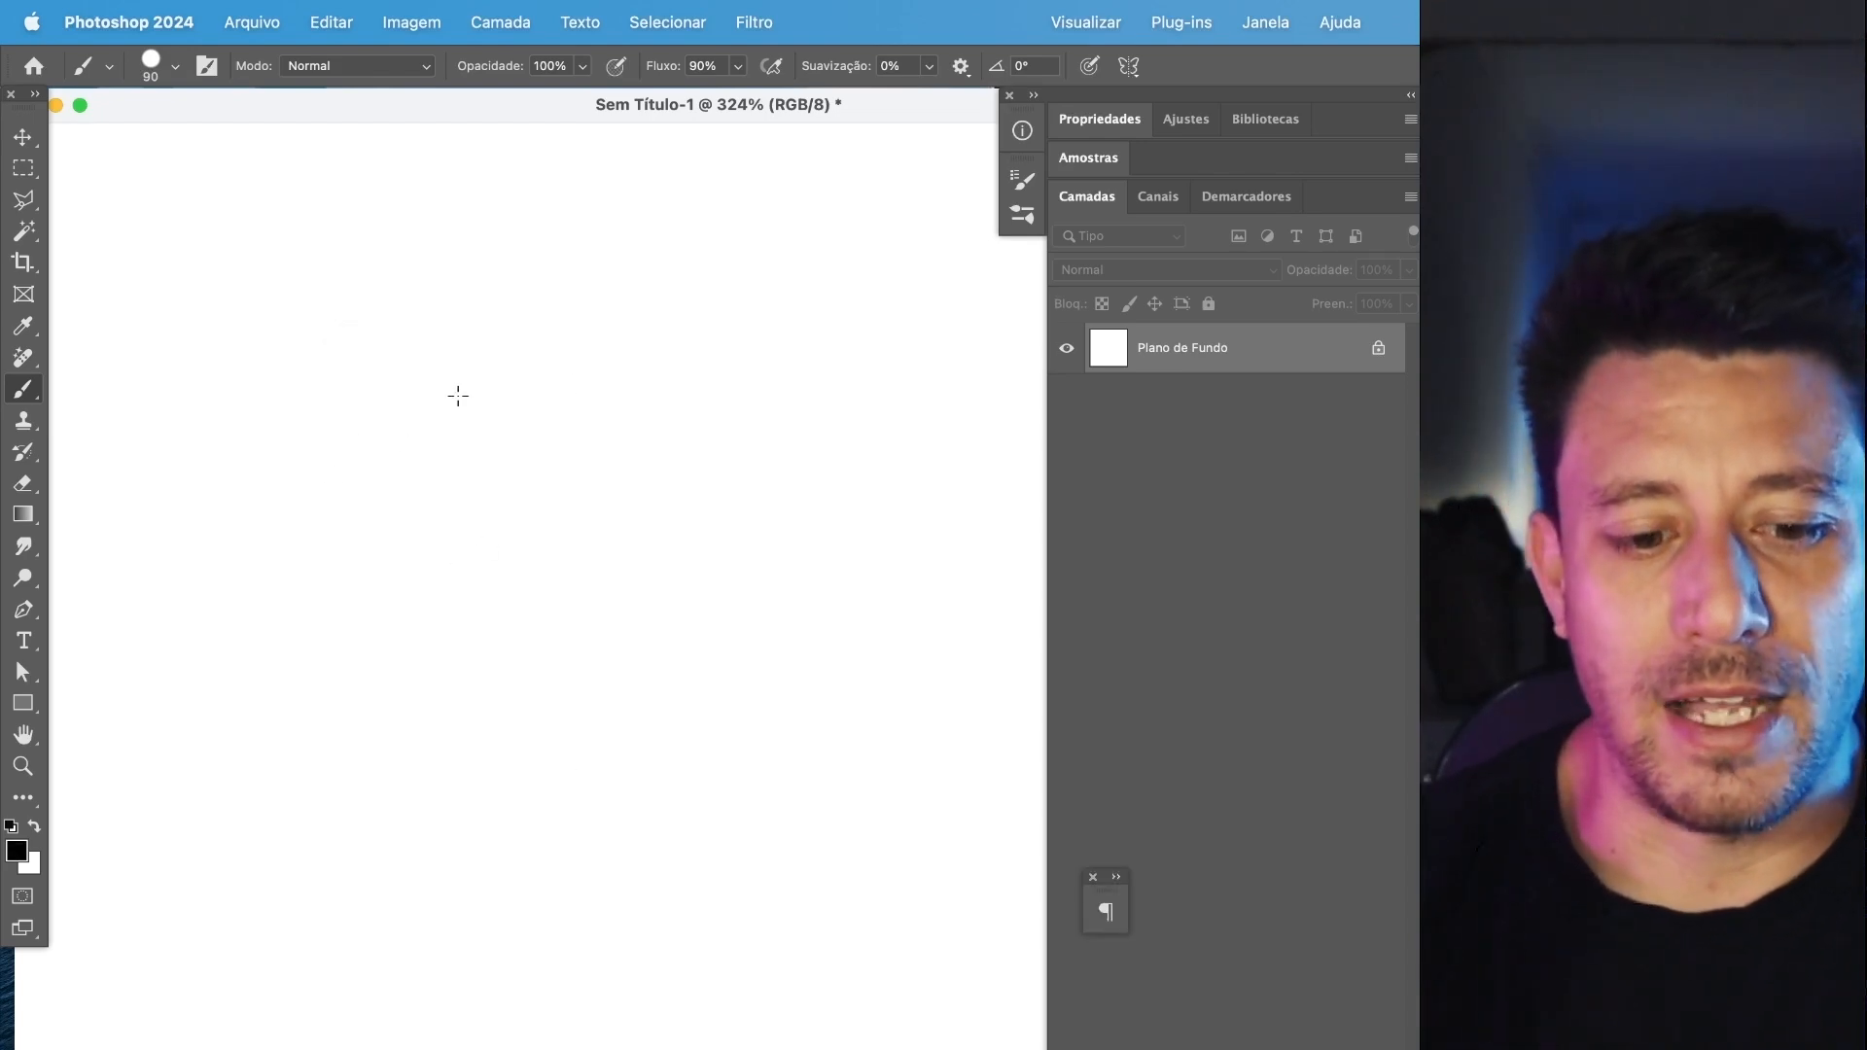
Paint a short diagonal test stroke and a single dot using the crosshair cursor, undoing each one.
mouse_move(506, 461)
left_mouse_down()
mouse_move(534, 499)
mouse_move(617, 529)
left_mouse_up()
key("super+z")
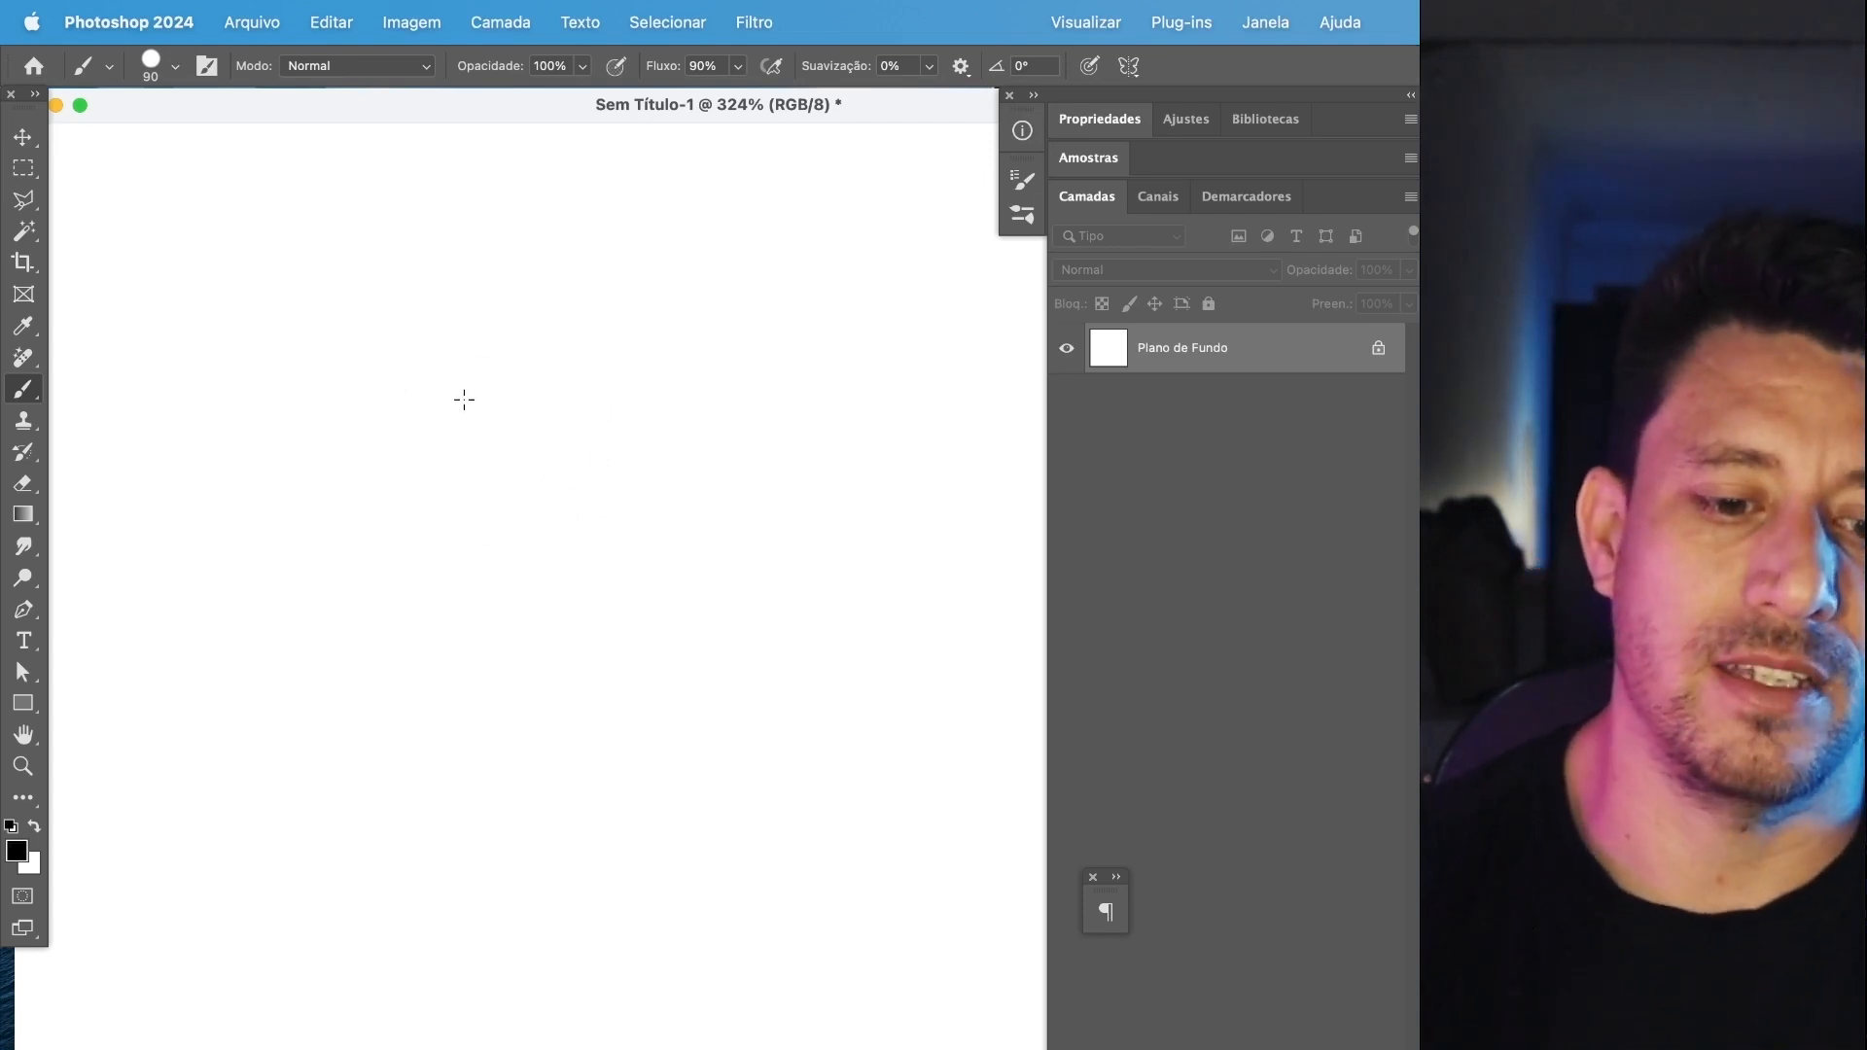
left_click(440, 400)
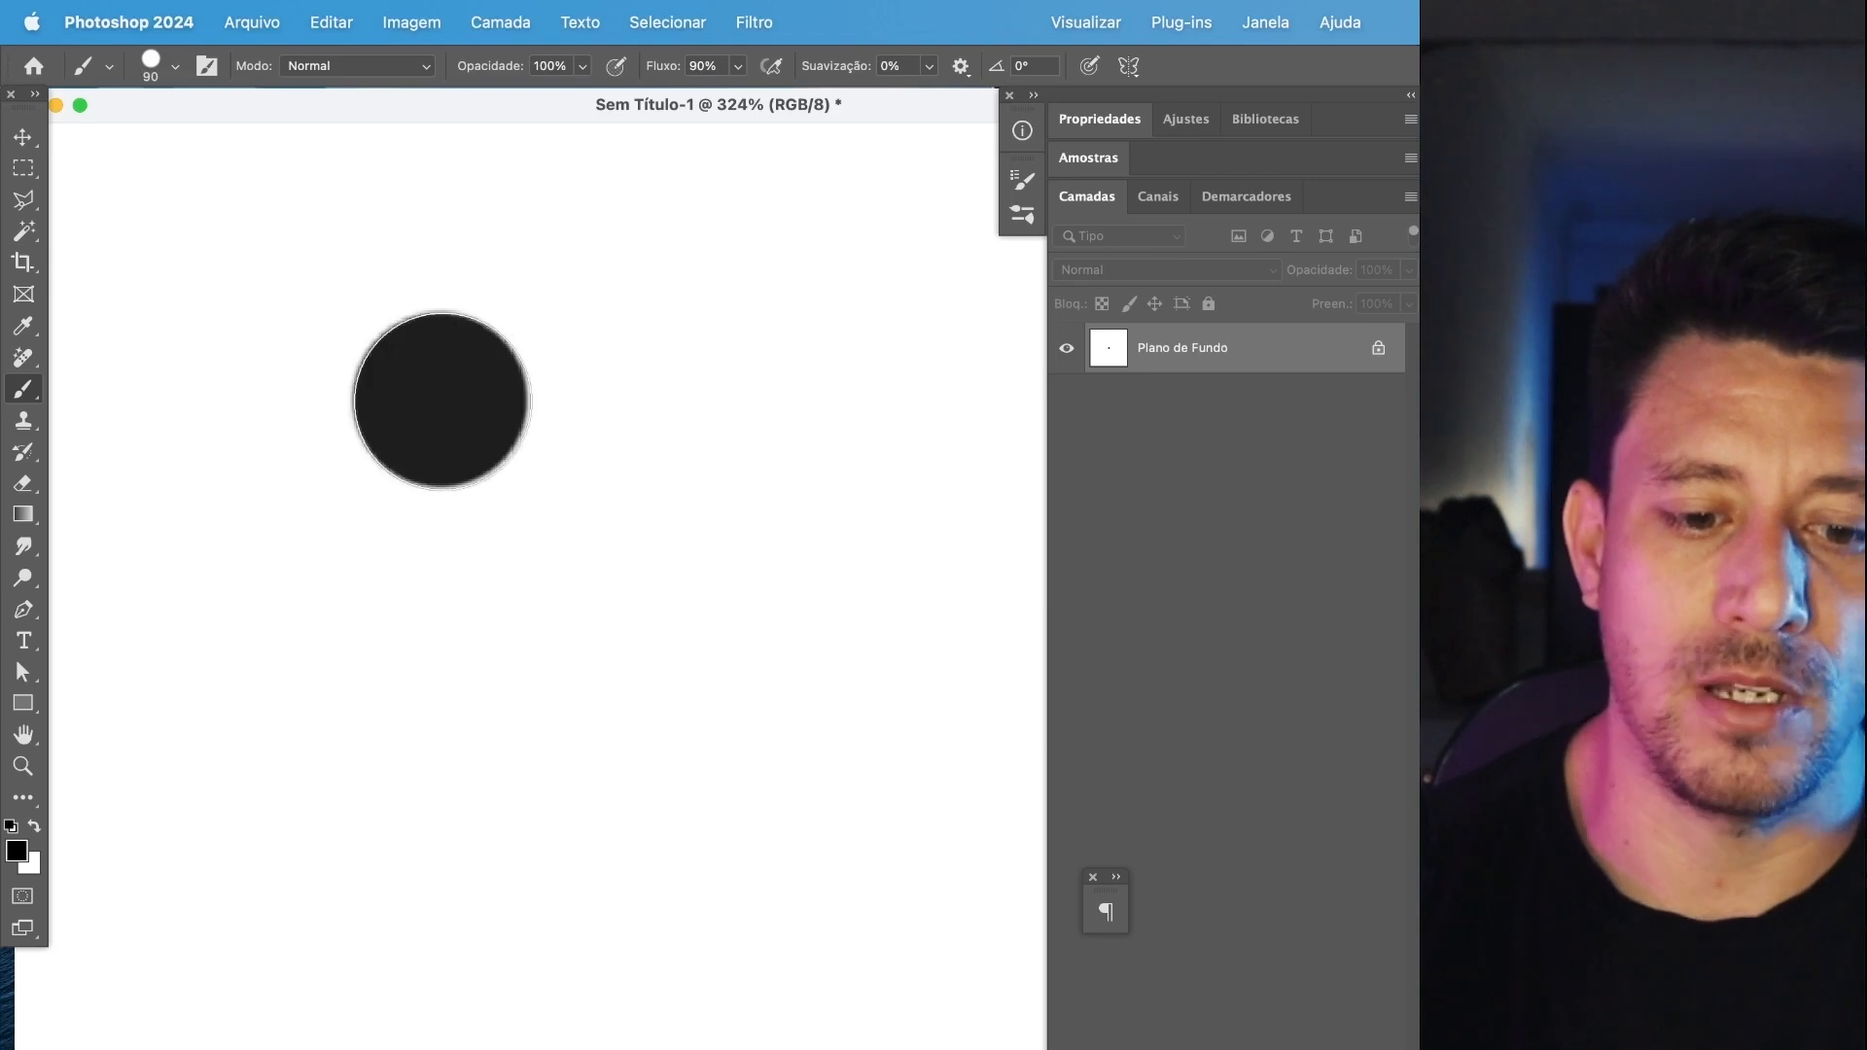
key("super+z")
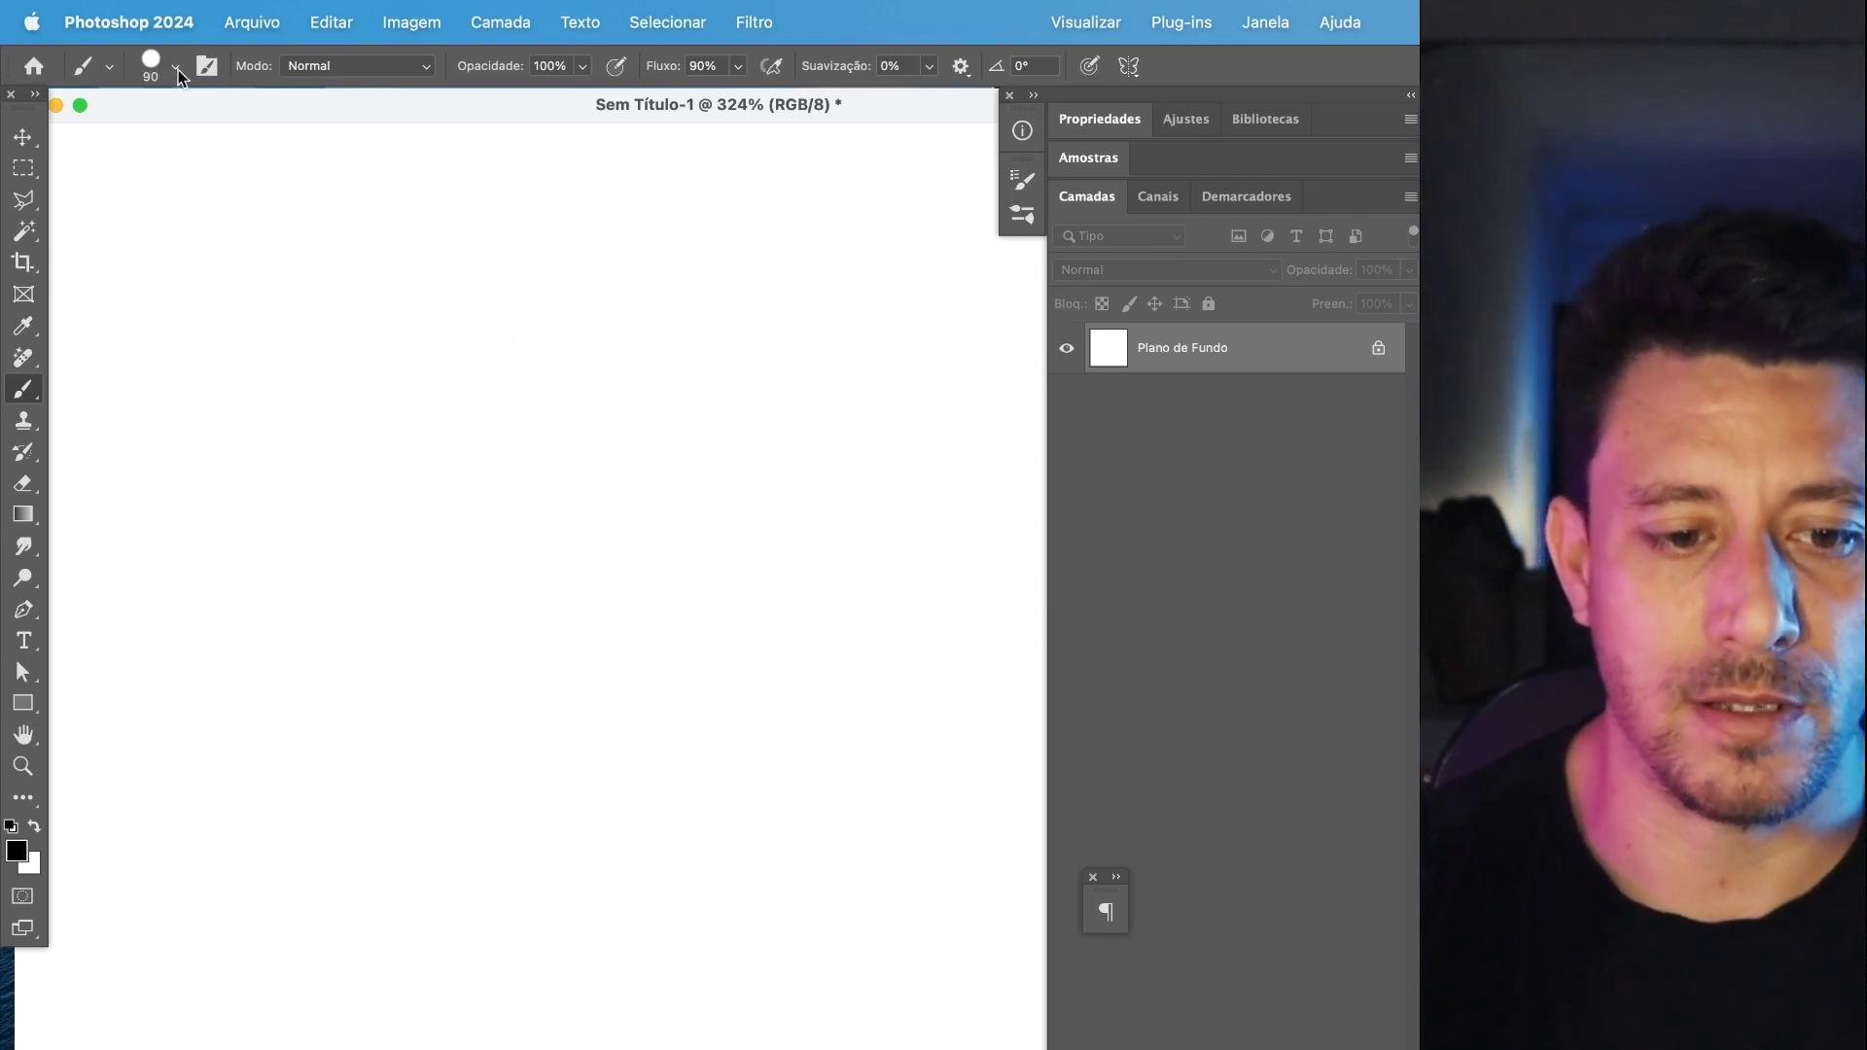
Pick the textured 60 px dry media brush, enlarge it to 179 px, and stamp it on the blank canvas as a test.
left_click(175, 65)
left_click(46, 455)
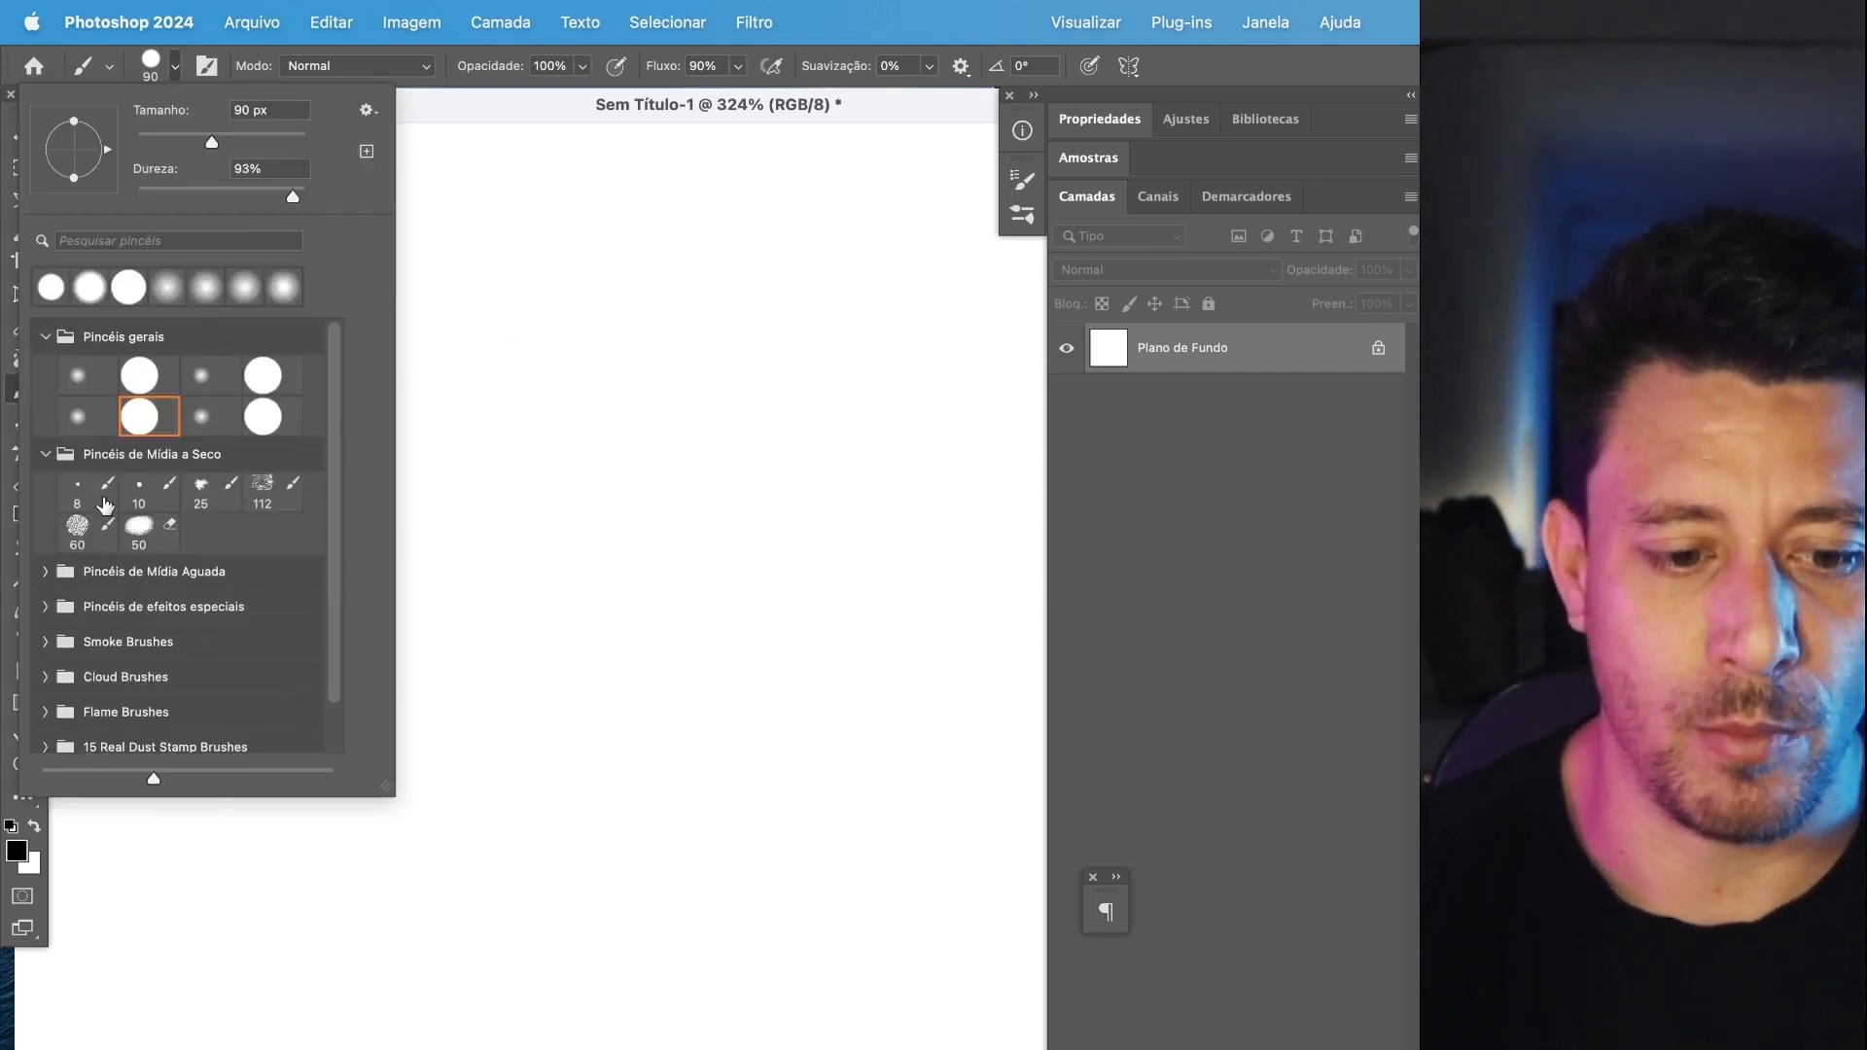
left_click(88, 530)
left_click(253, 138)
left_click(671, 109)
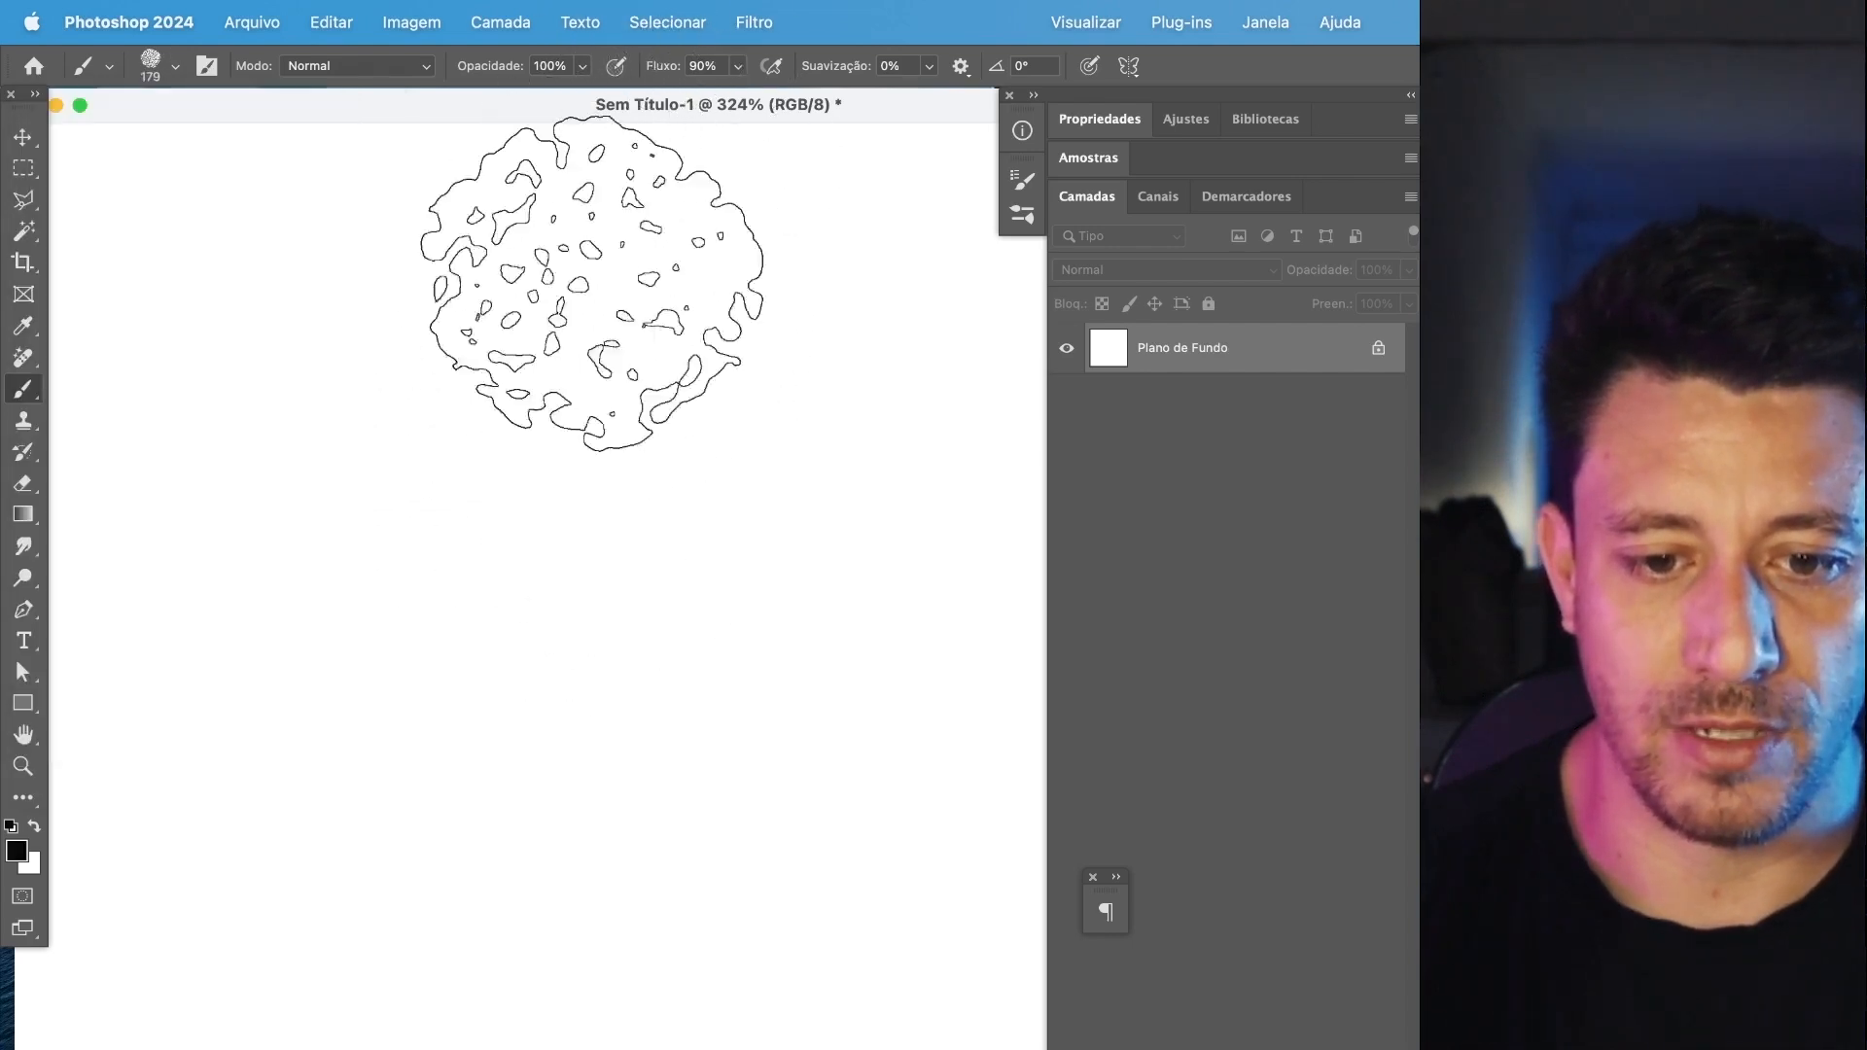
left_click(522, 481)
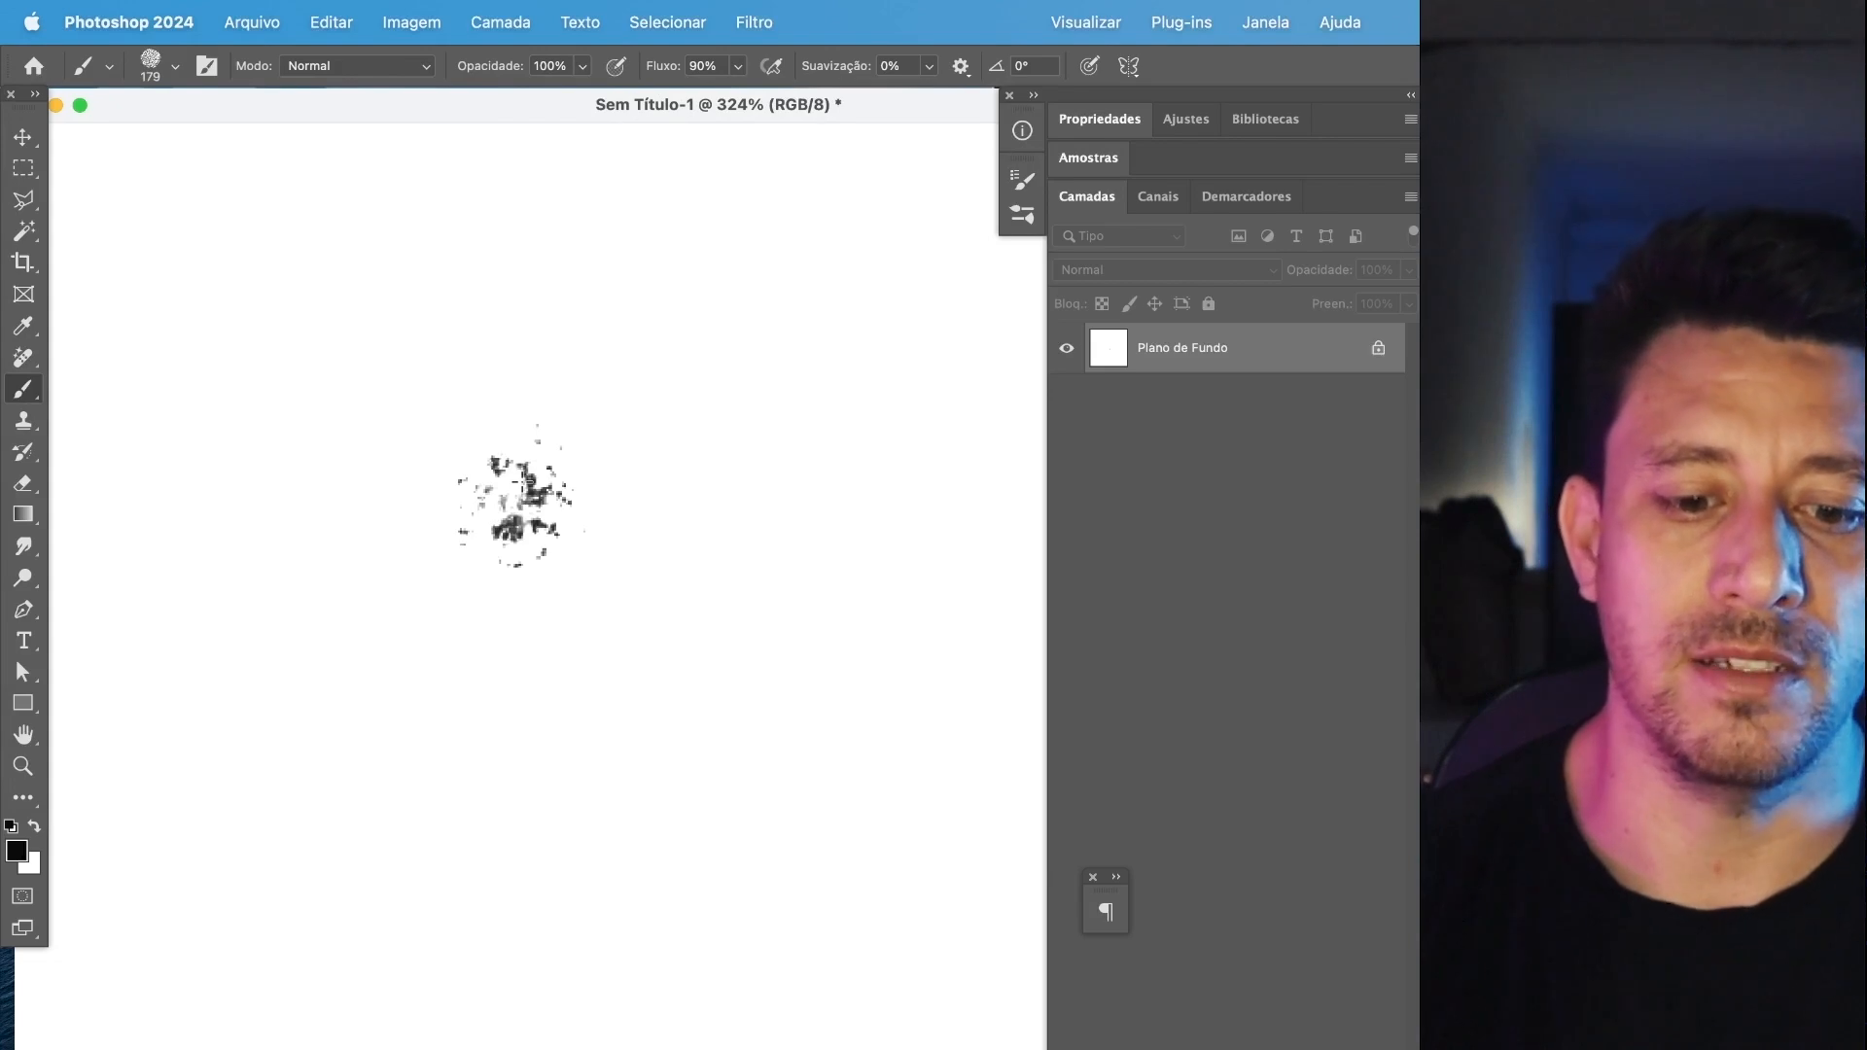
left_click(515, 482)
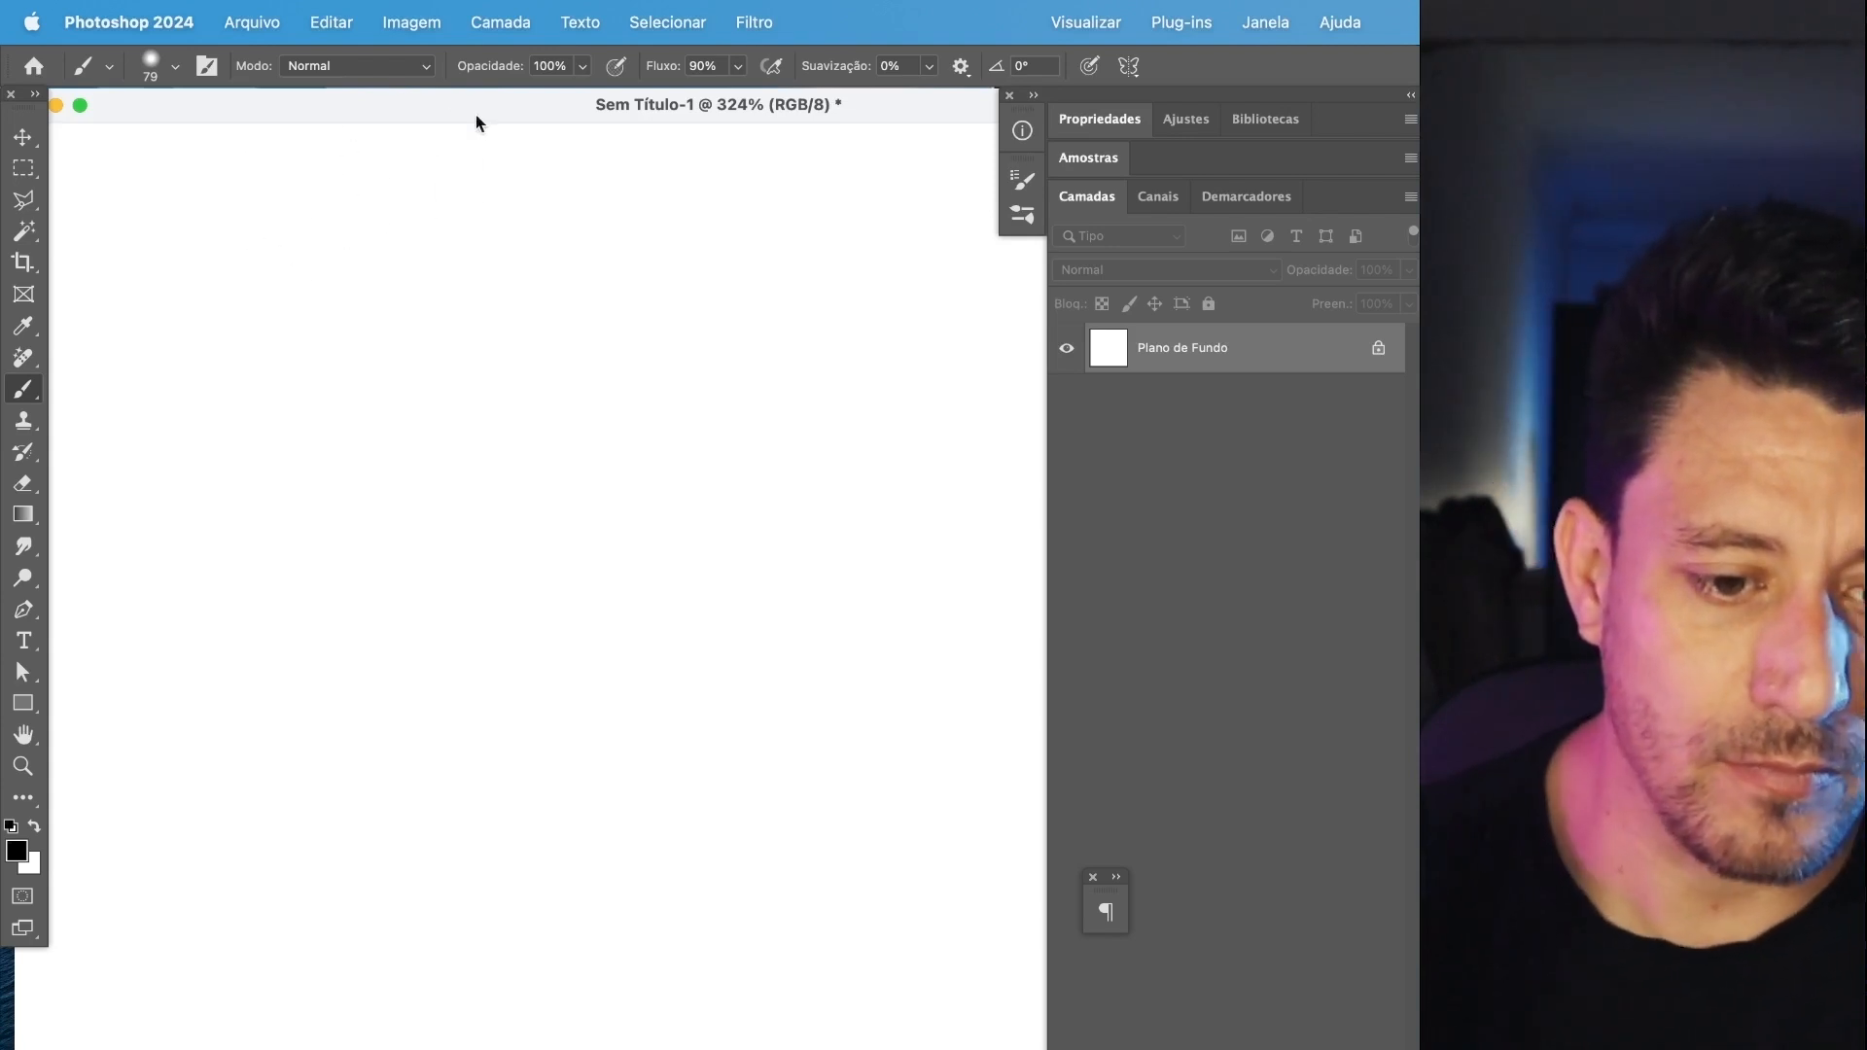
Set the brush flow to 100% and opacity to 20%, and paint a wide light gray patch with continuous strokes.
left_click(581, 67)
left_click(736, 67)
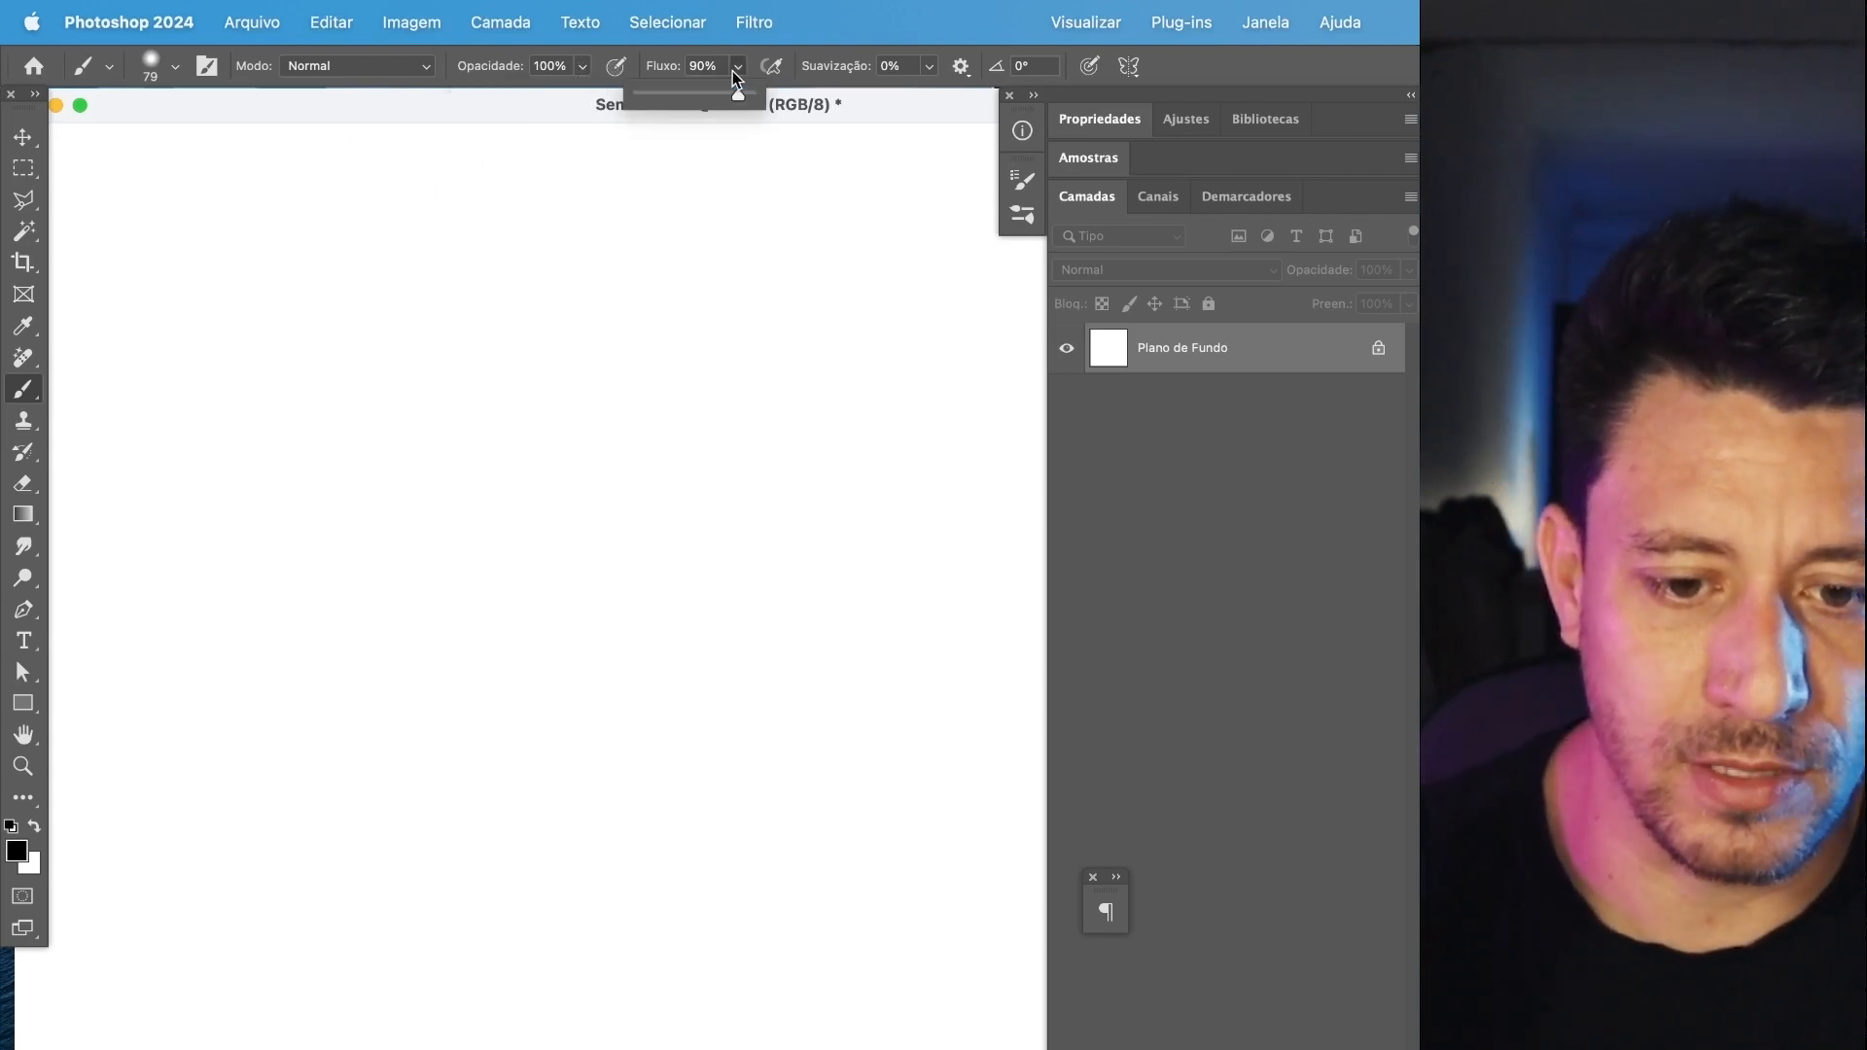
left_click(564, 66)
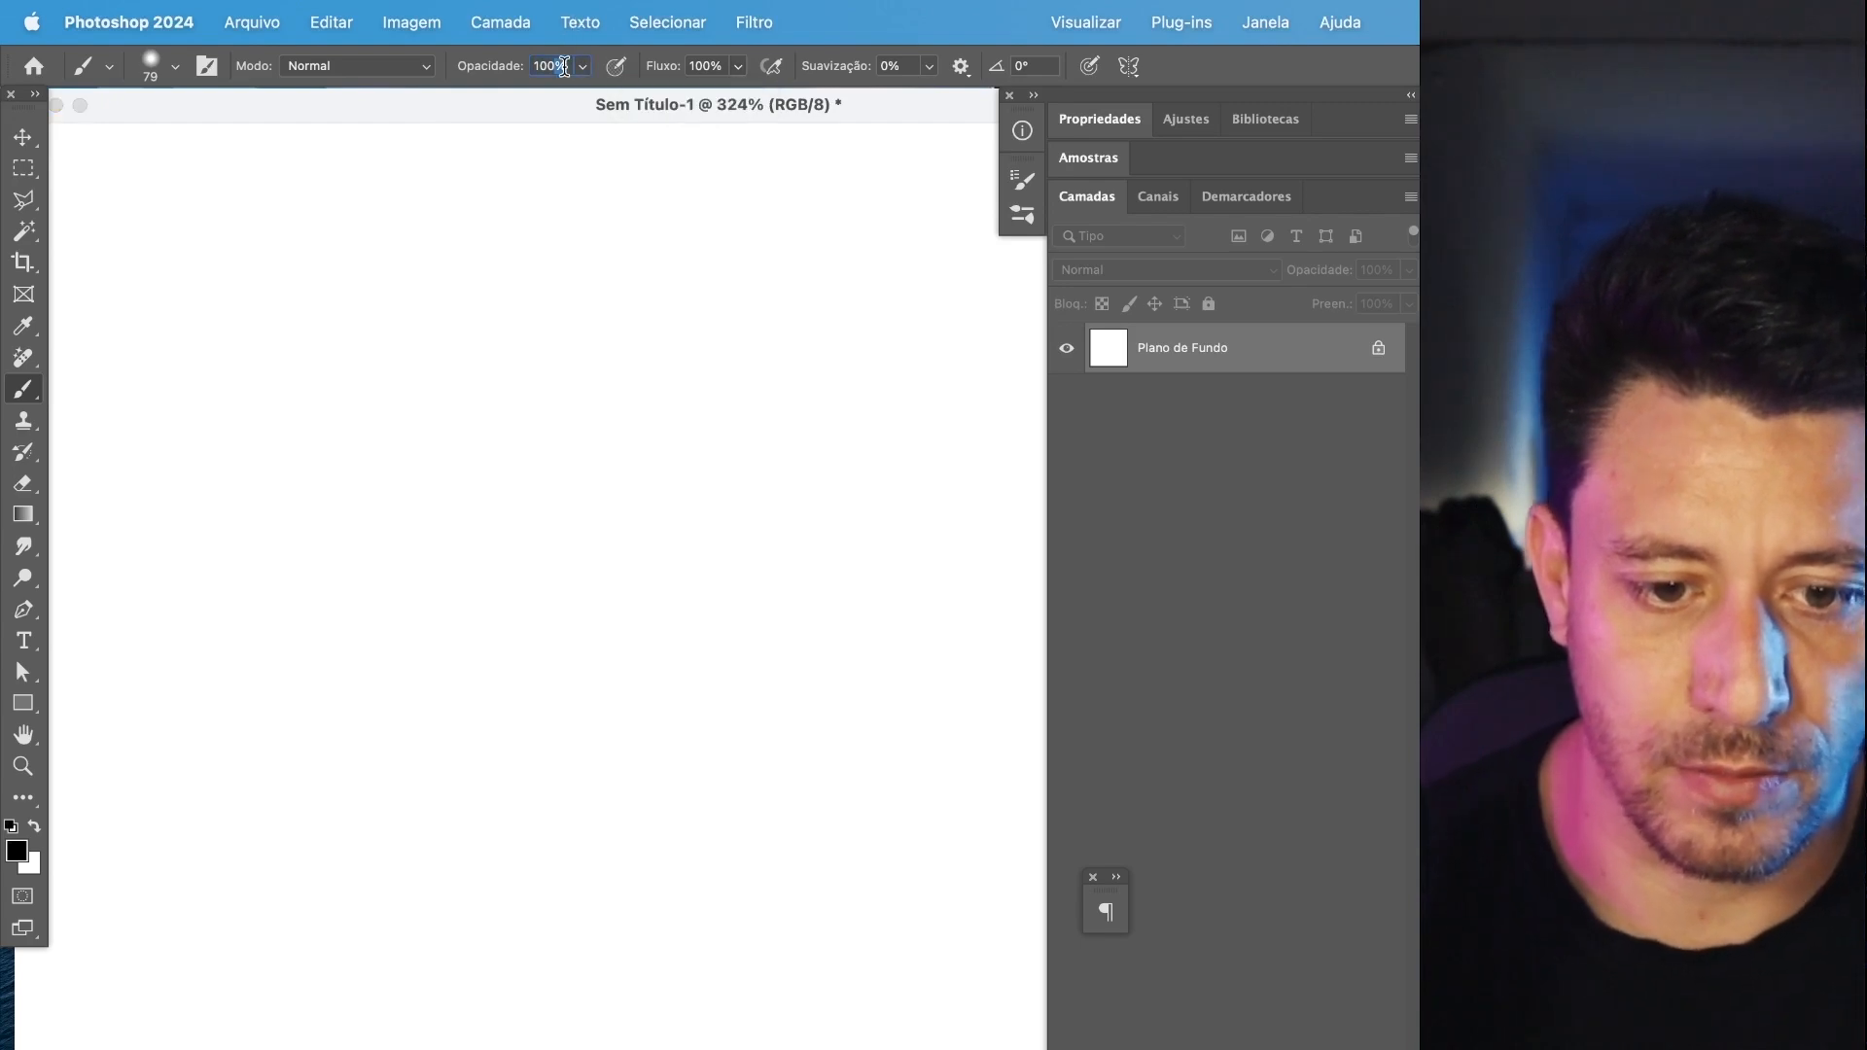
type("20")
key("Return")
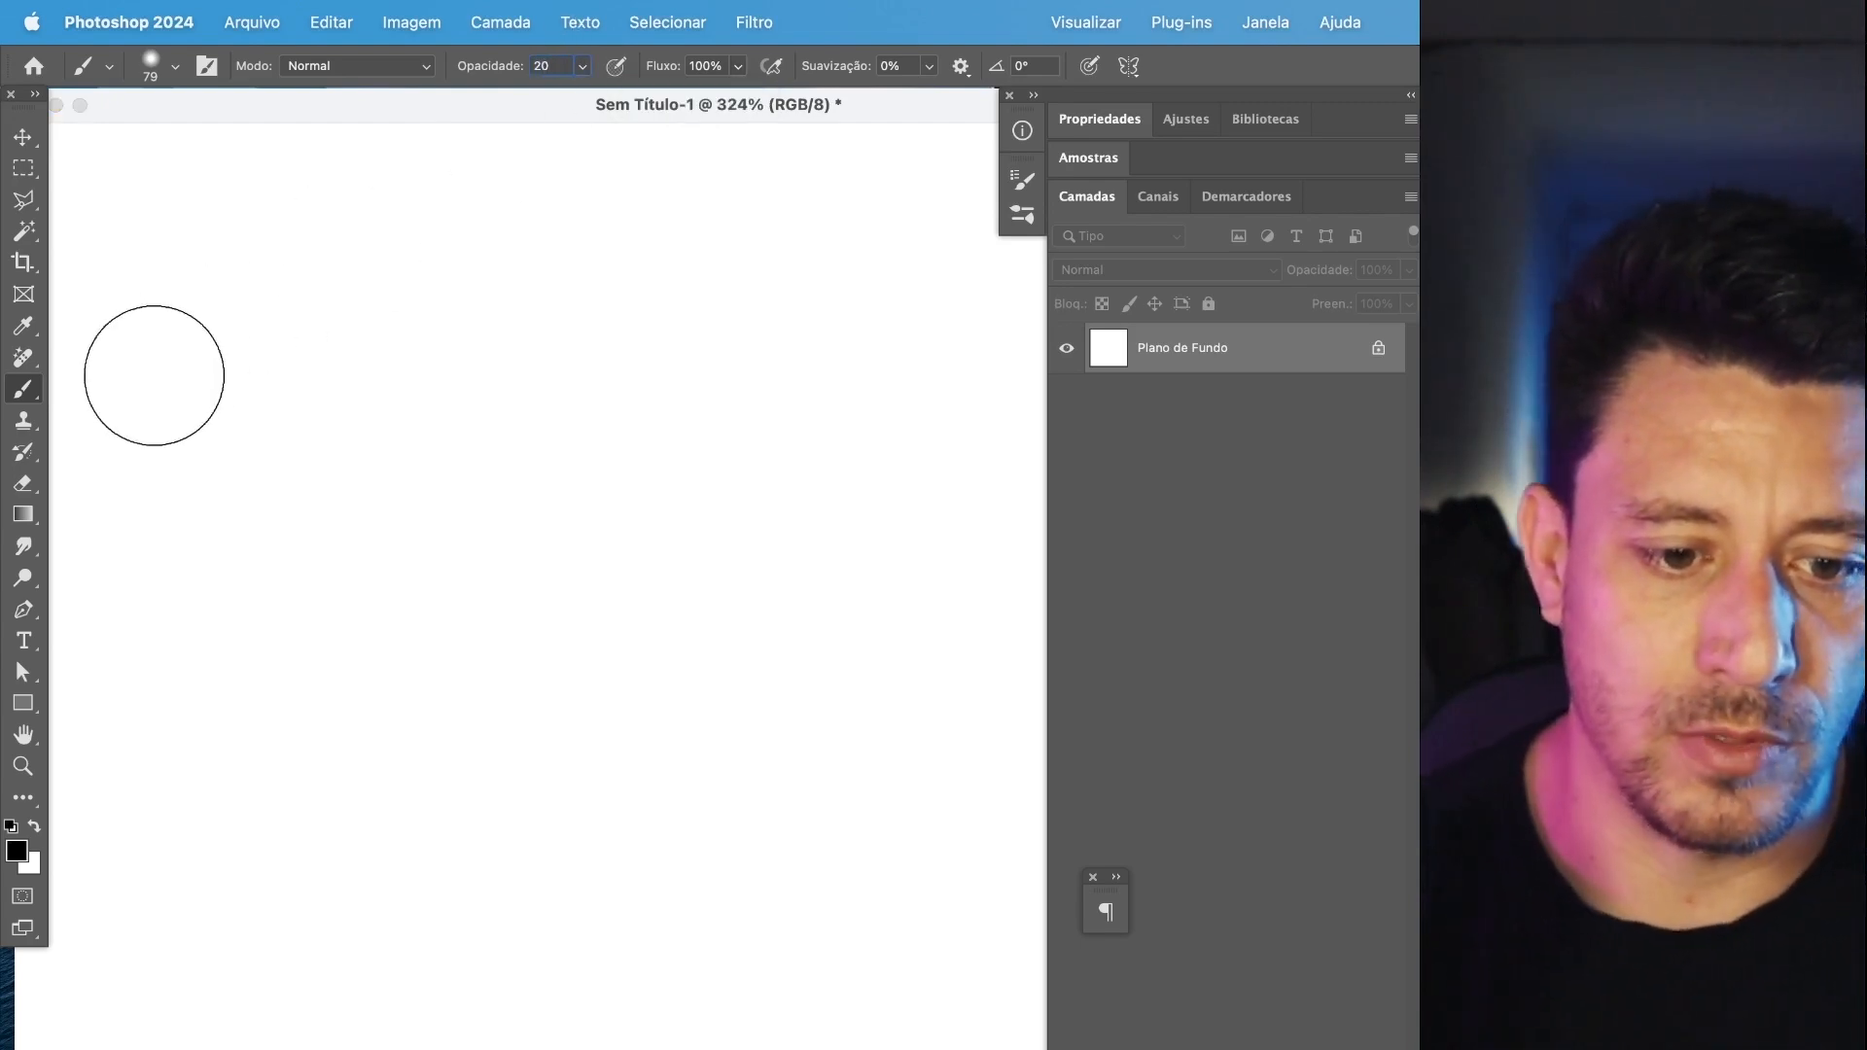
mouse_move(133, 359)
left_mouse_down()
mouse_move(933, 394)
mouse_move(424, 399)
left_mouse_up()
mouse_move(176, 393)
left_mouse_down()
mouse_move(609, 400)
mouse_move(808, 435)
mouse_move(231, 468)
mouse_move(839, 471)
mouse_move(933, 501)
mouse_move(415, 501)
mouse_move(129, 461)
mouse_move(379, 446)
mouse_move(697, 476)
mouse_move(888, 526)
mouse_move(131, 507)
mouse_move(393, 549)
mouse_move(743, 566)
mouse_move(874, 499)
mouse_move(872, 347)
mouse_move(936, 470)
left_mouse_up()
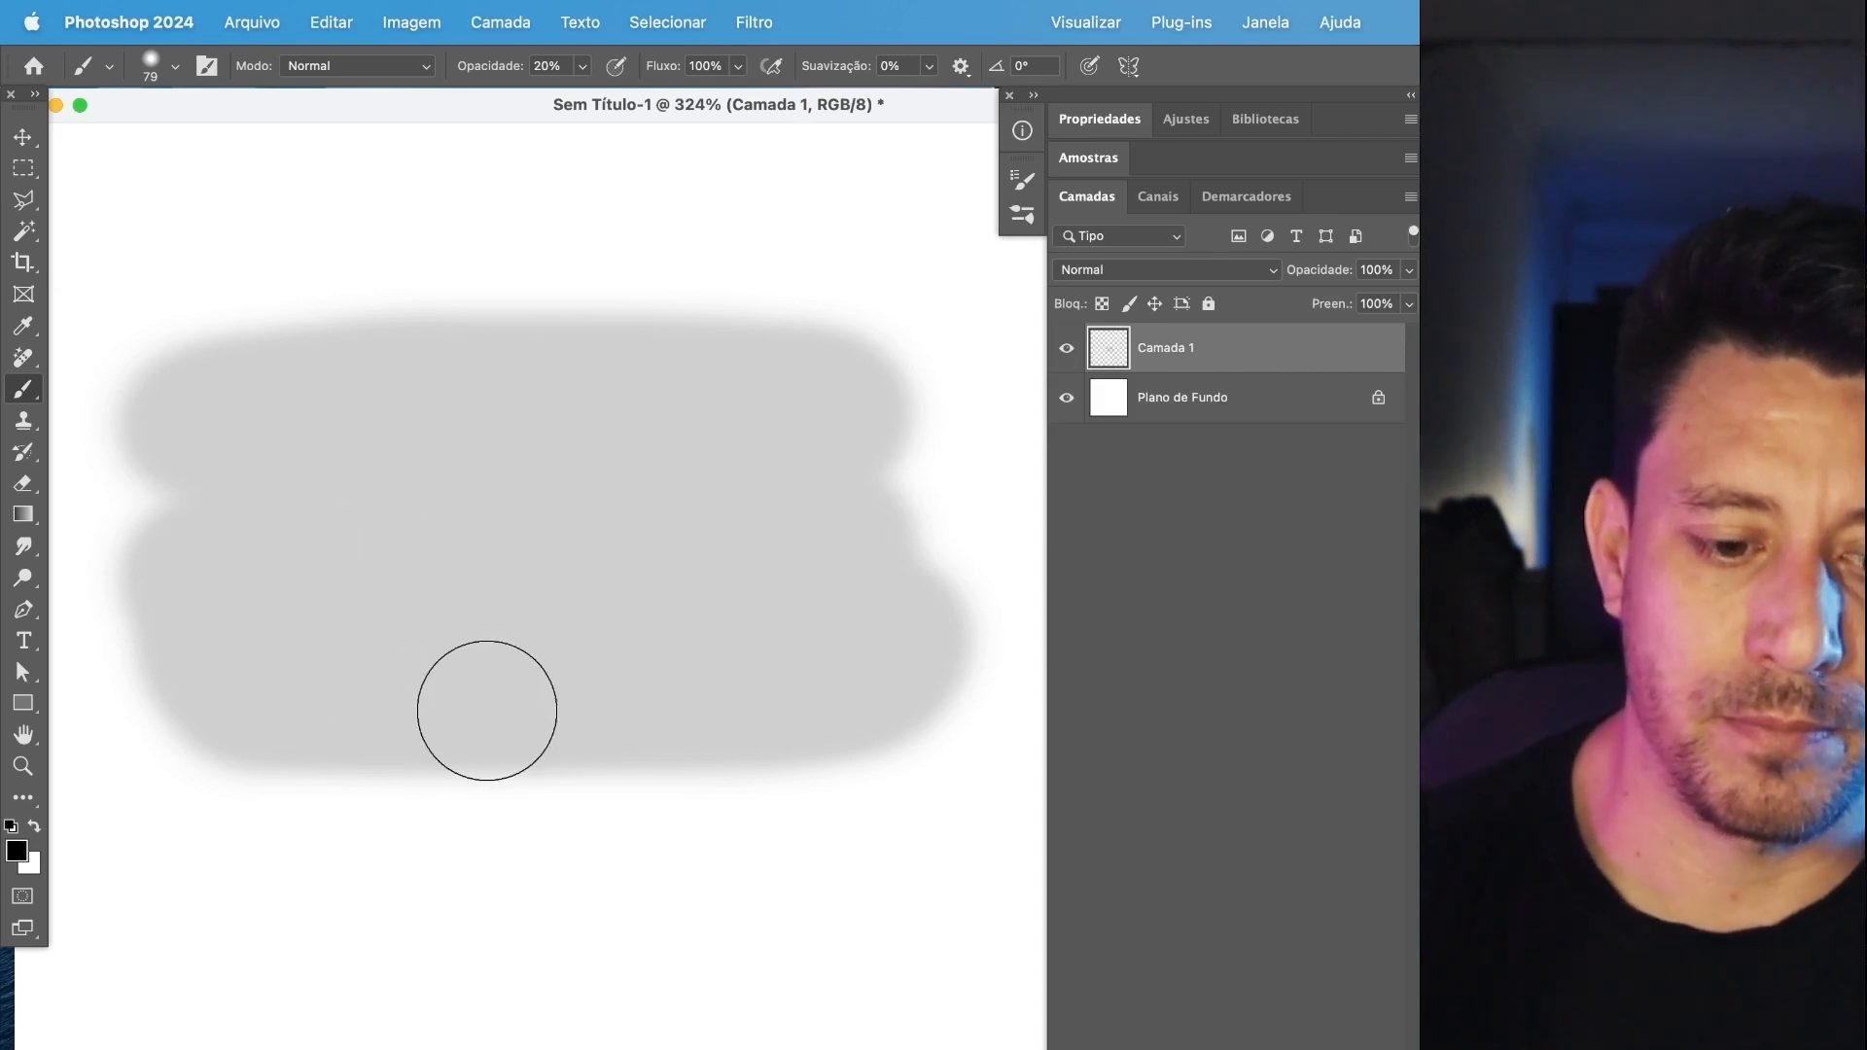
Paint repeated separate strokes over the gray patch at 20% opacity to build up darker overlapping areas.
left_click(279, 415)
mouse_move(279, 416)
left_mouse_down()
mouse_move(858, 420)
mouse_move(539, 528)
mouse_move(250, 531)
mouse_move(755, 619)
mouse_move(738, 652)
mouse_move(282, 656)
left_mouse_up()
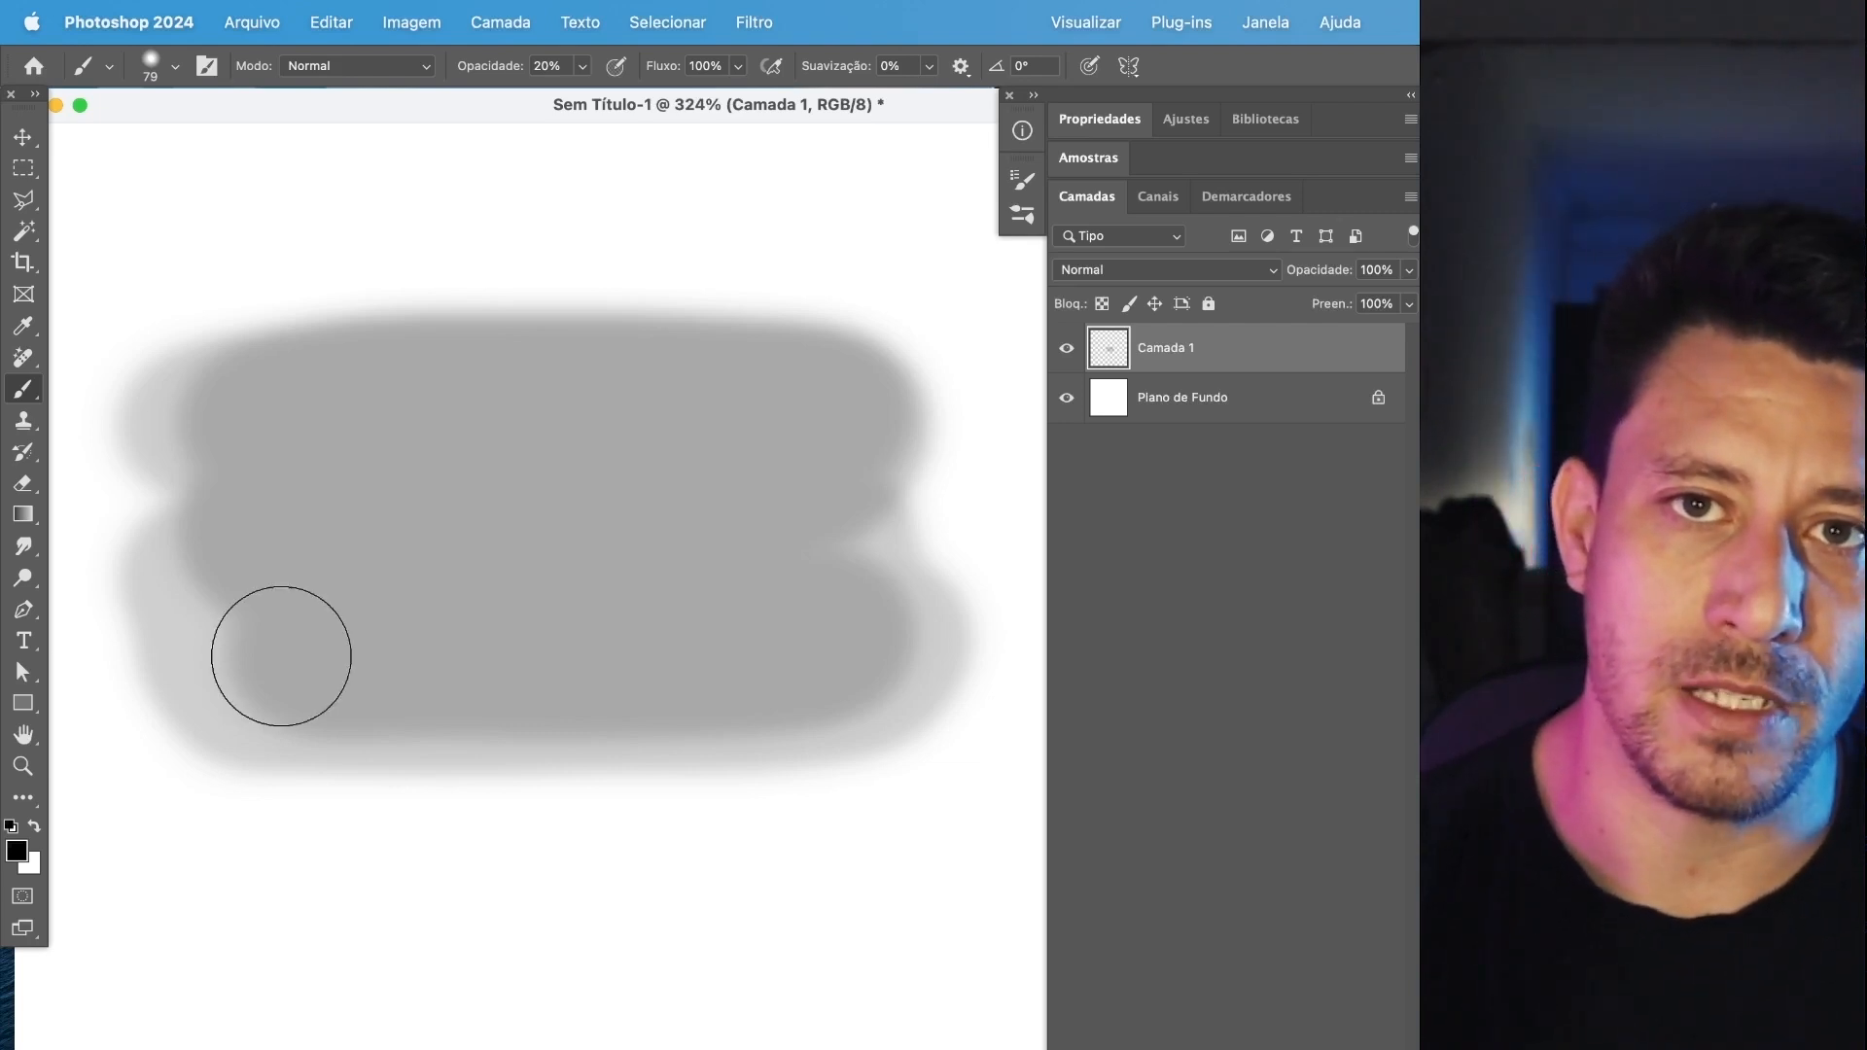
mouse_move(288, 429)
left_mouse_down()
mouse_move(435, 399)
mouse_move(687, 395)
mouse_move(724, 416)
mouse_move(313, 450)
mouse_move(338, 556)
mouse_move(761, 564)
mouse_move(583, 633)
mouse_move(355, 638)
mouse_move(367, 600)
mouse_move(315, 486)
mouse_move(322, 440)
mouse_move(607, 397)
mouse_move(710, 422)
mouse_move(354, 452)
mouse_move(216, 491)
mouse_move(675, 543)
mouse_move(390, 640)
mouse_move(713, 686)
left_mouse_up()
mouse_move(470, 403)
left_mouse_down()
mouse_move(342, 508)
mouse_move(720, 686)
left_mouse_up()
mouse_move(347, 479)
left_mouse_down()
mouse_move(634, 445)
mouse_move(512, 560)
mouse_move(600, 668)
mouse_move(608, 520)
mouse_move(629, 554)
mouse_move(523, 275)
mouse_move(375, 329)
mouse_move(428, 376)
left_mouse_up()
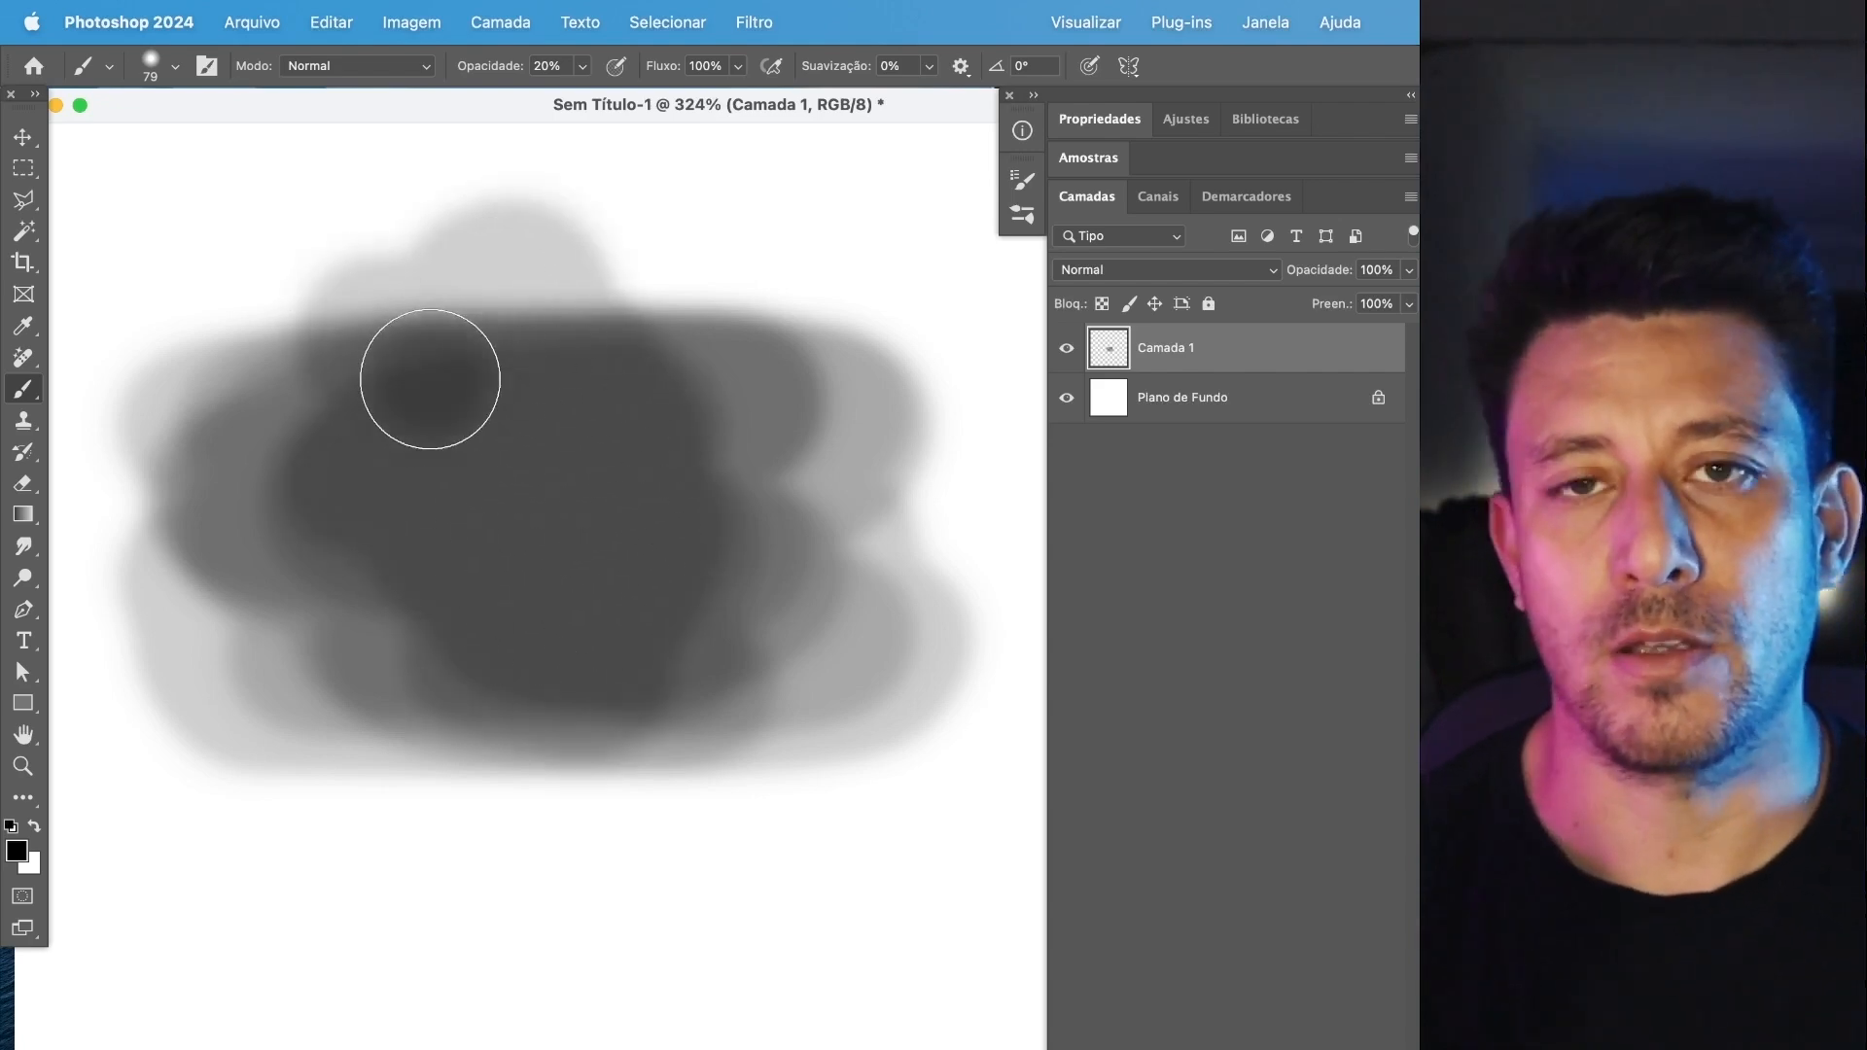
mouse_move(535, 543)
left_mouse_down()
mouse_move(517, 436)
mouse_move(442, 568)
mouse_move(619, 521)
mouse_move(569, 432)
mouse_move(514, 486)
mouse_move(558, 500)
left_mouse_up()
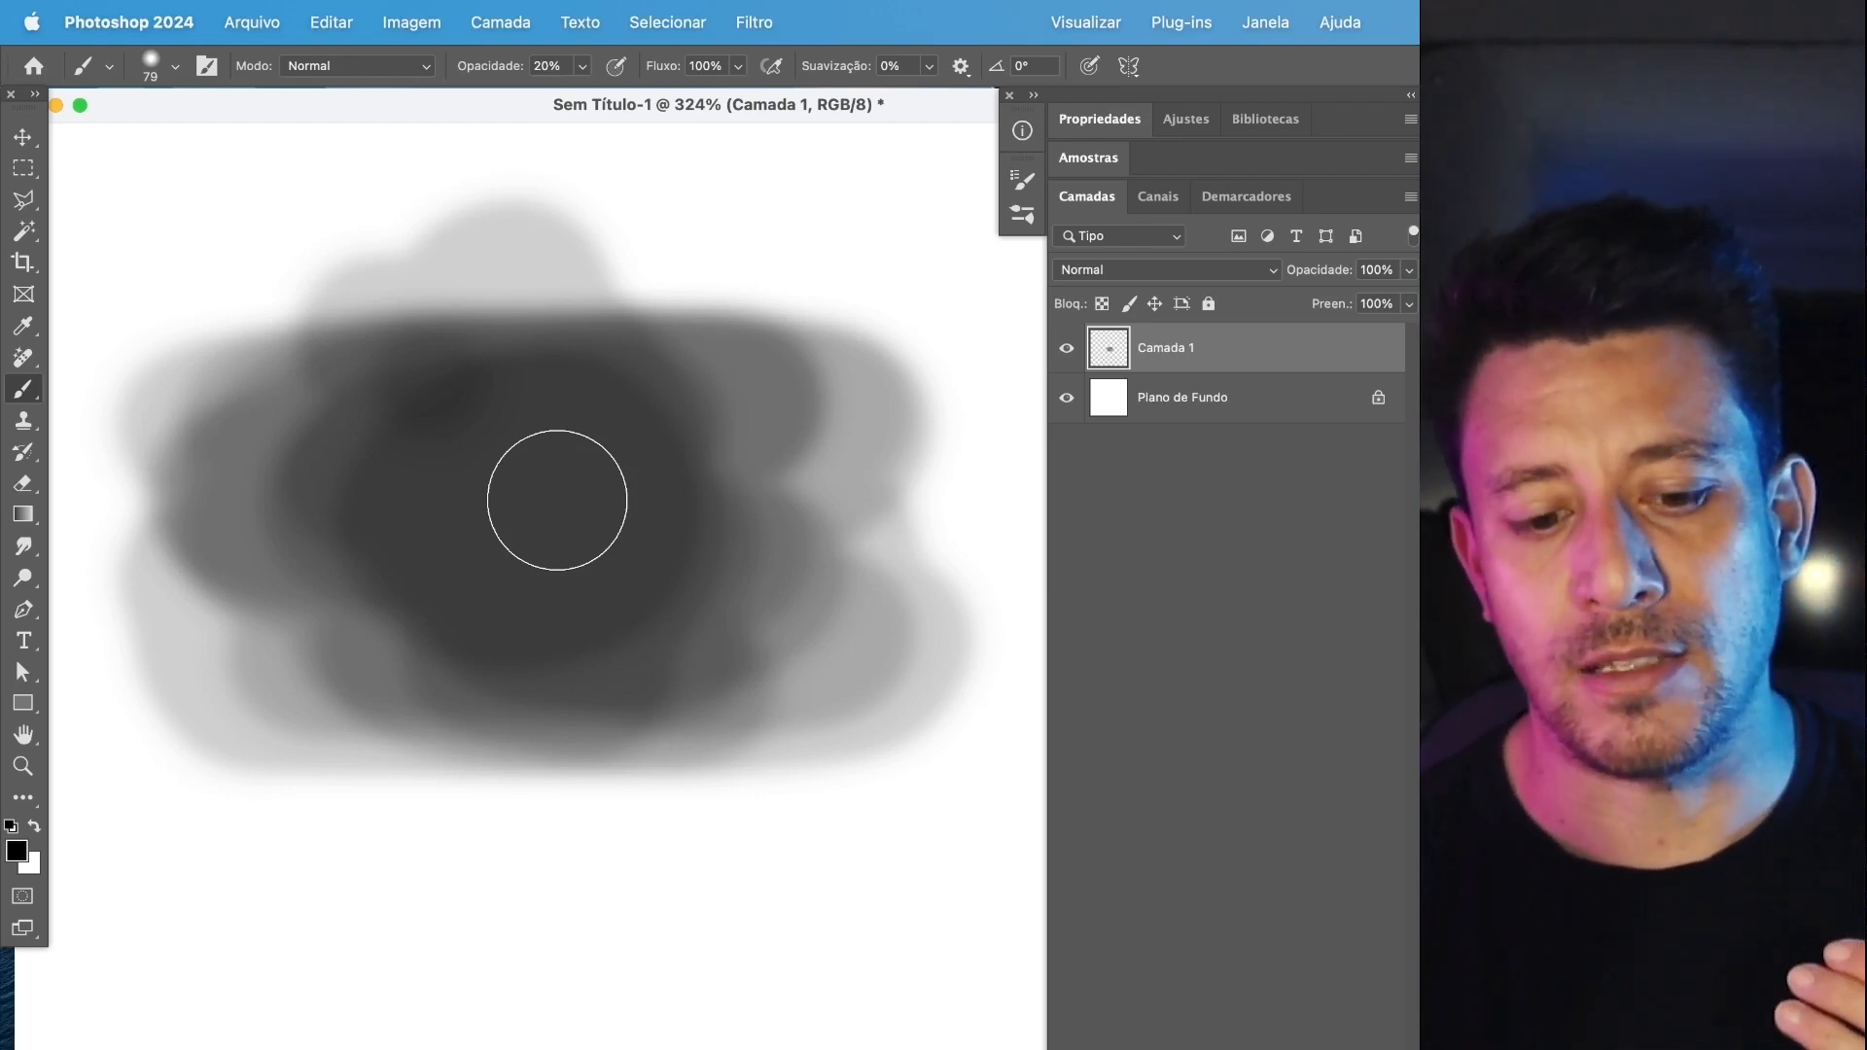
mouse_move(556, 500)
left_mouse_down()
mouse_move(584, 993)
mouse_move(771, 957)
mouse_move(670, 923)
mouse_move(695, 875)
mouse_move(744, 867)
left_mouse_up()
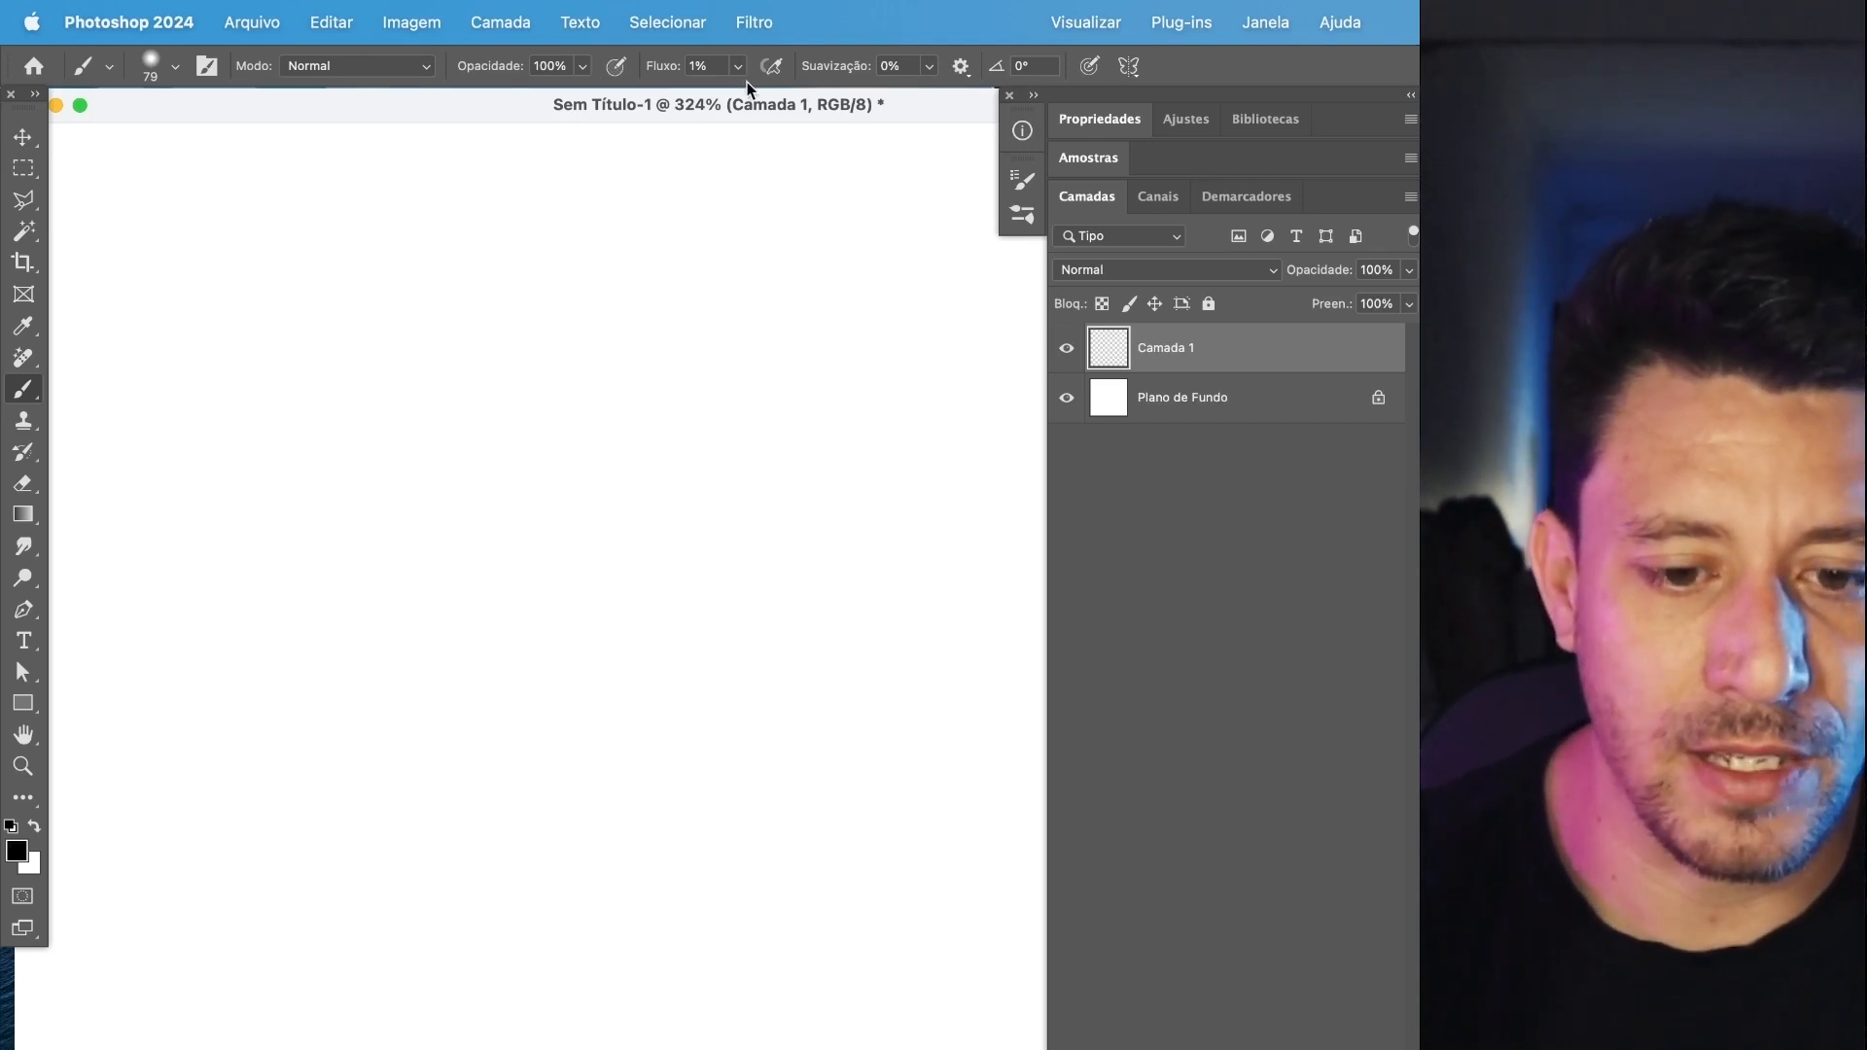
Build up a soft dark area on Camada 1 by brushing back and forth at 100% opacity and 1% flow.
mouse_move(262, 433)
left_mouse_down()
mouse_move(652, 441)
mouse_move(764, 412)
left_mouse_up()
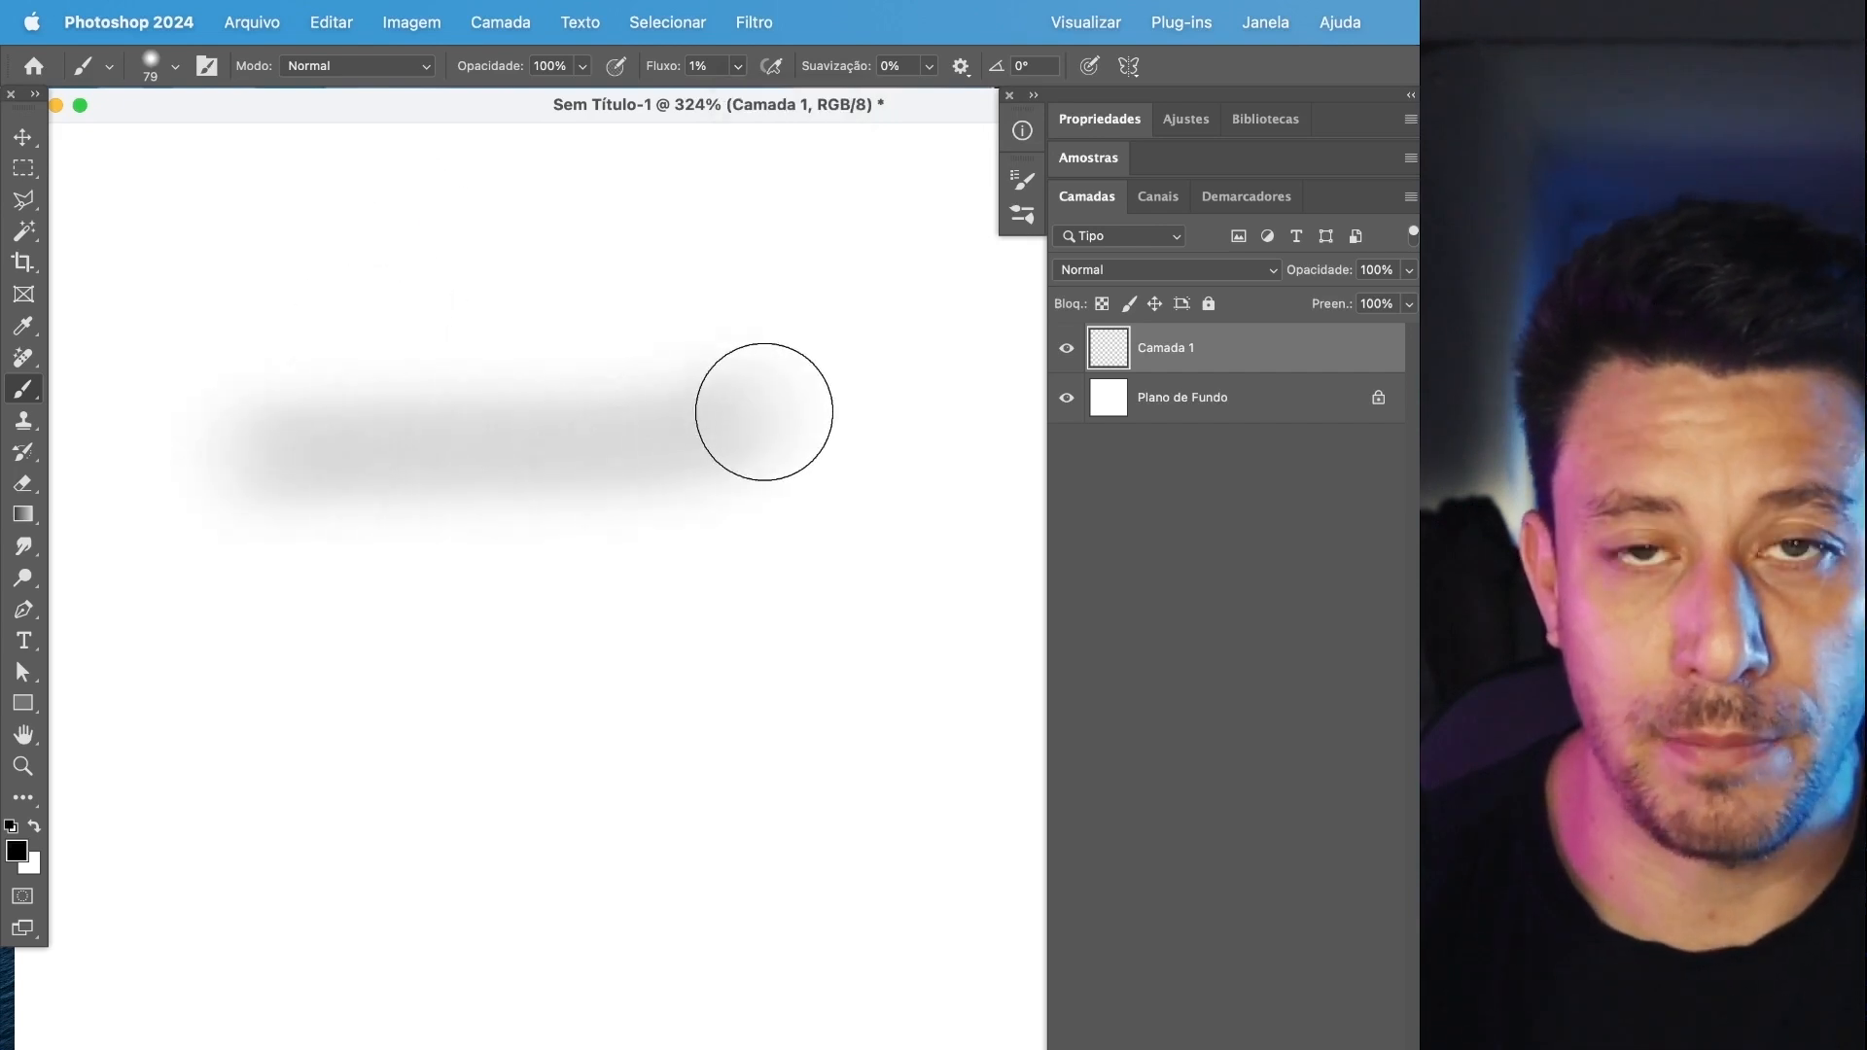
mouse_move(758, 412)
left_mouse_down()
mouse_move(230, 462)
mouse_move(744, 618)
mouse_move(321, 762)
mouse_move(775, 809)
mouse_move(496, 679)
mouse_move(317, 501)
mouse_move(696, 467)
mouse_move(308, 716)
mouse_move(872, 879)
mouse_move(237, 646)
mouse_move(629, 434)
mouse_move(458, 616)
mouse_move(492, 908)
mouse_move(450, 414)
mouse_move(493, 279)
left_mouse_up()
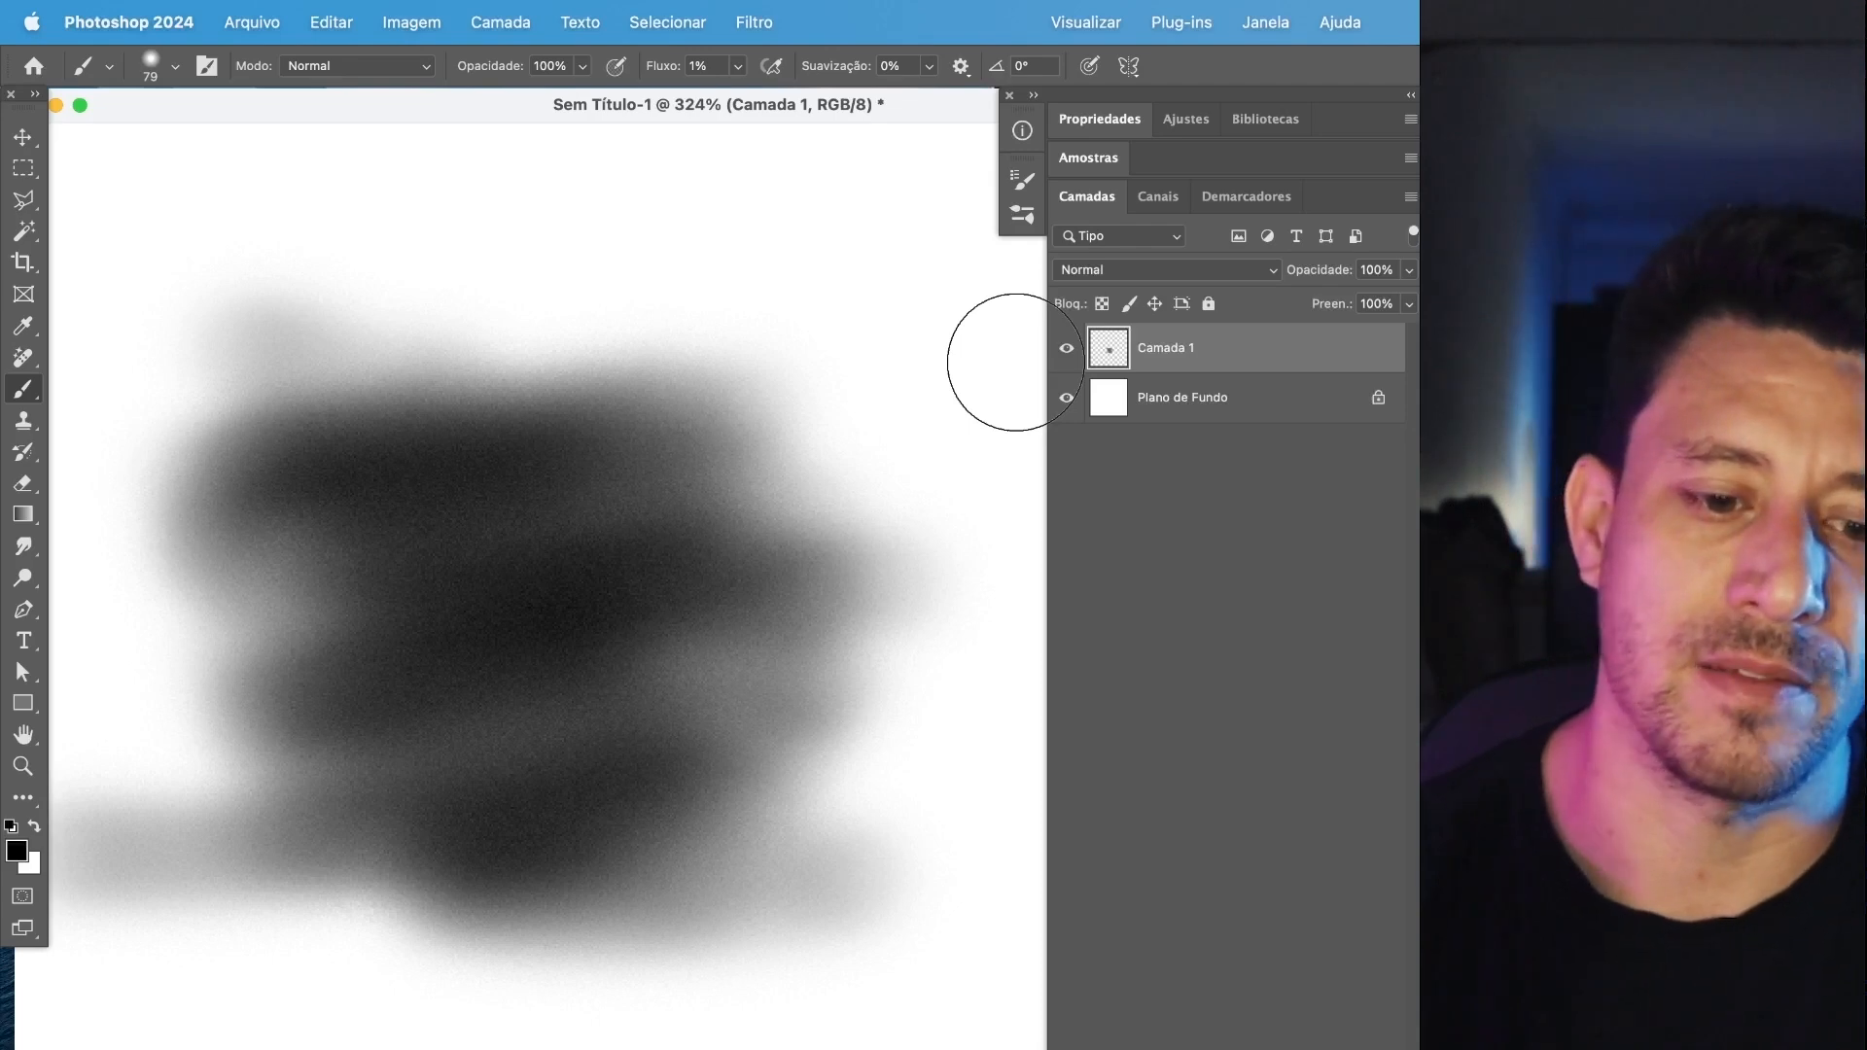
mouse_move(519, 262)
left_mouse_down()
mouse_move(548, 436)
mouse_move(624, 358)
mouse_move(766, 722)
left_mouse_up()
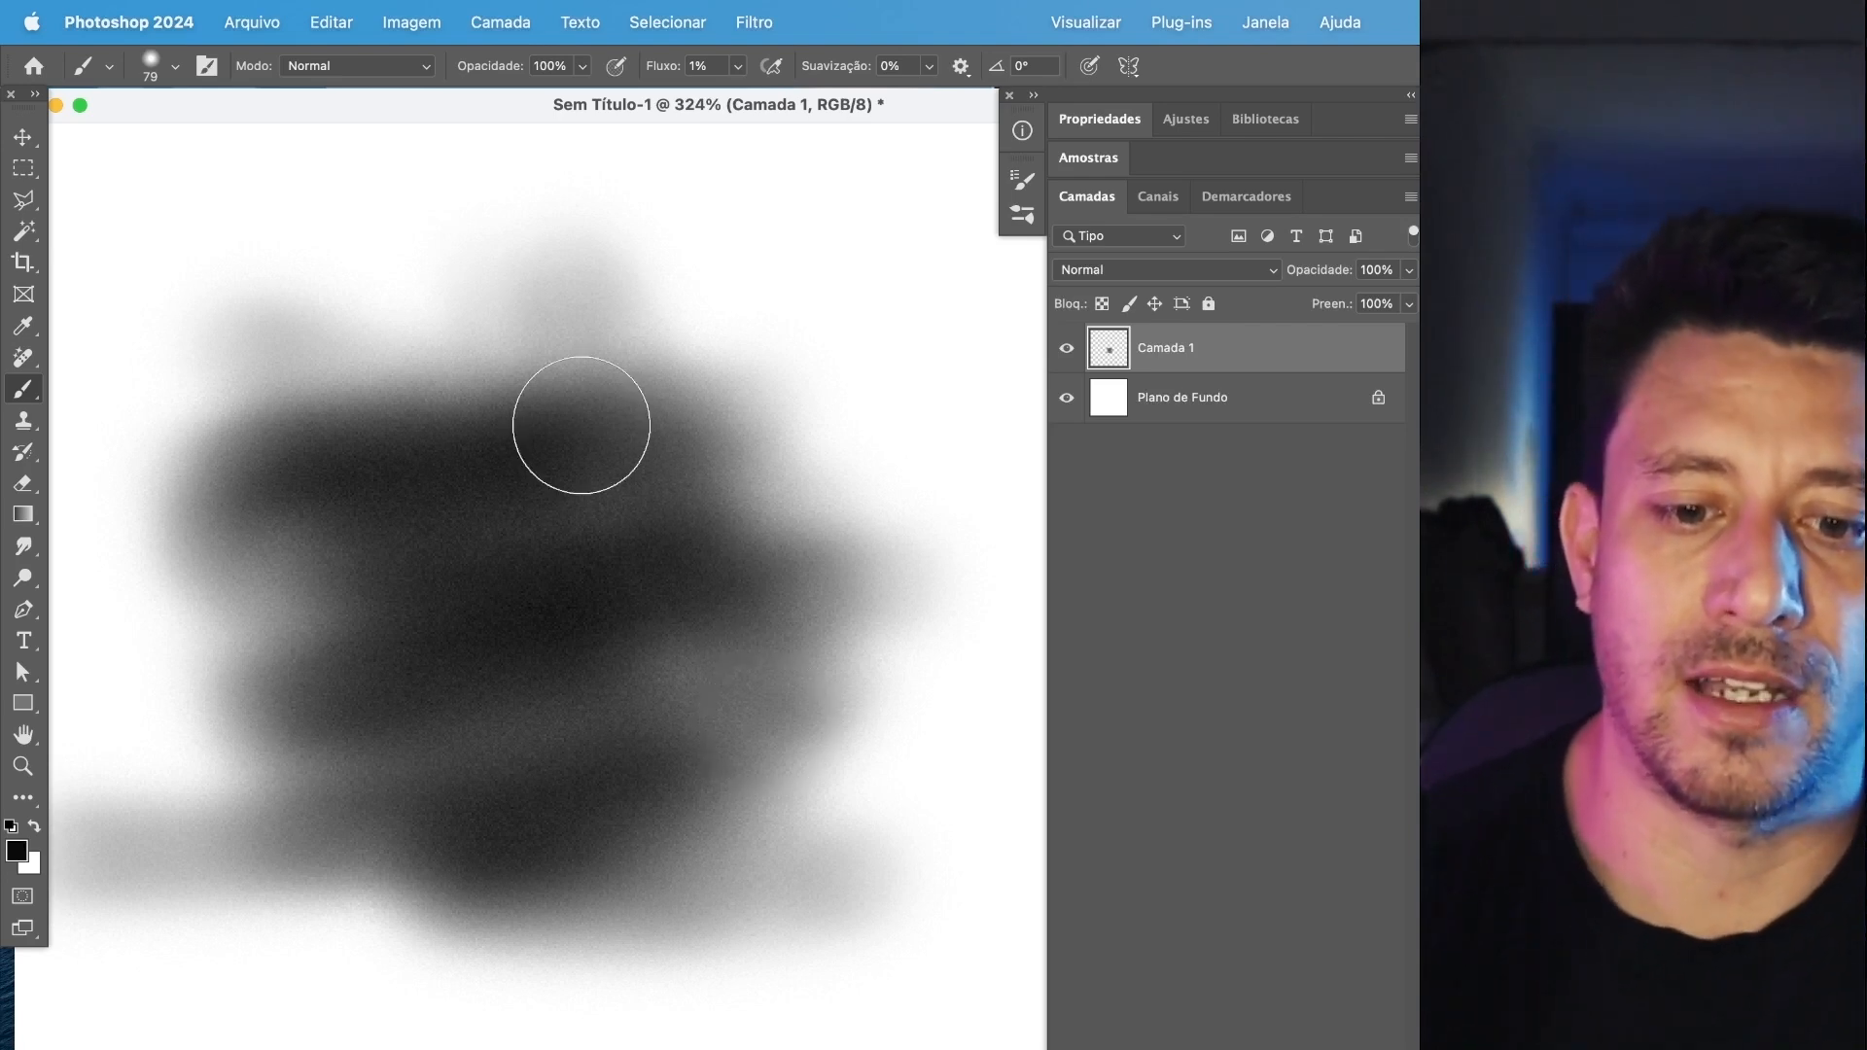
Raise the brush flow to 71% and paint a winding solid black stroke over the soft area.
left_click(735, 58)
left_click_drag(813, 101, 817, 101)
mouse_move(272, 237)
left_mouse_down()
mouse_move(496, 319)
mouse_move(814, 376)
mouse_move(268, 460)
mouse_move(376, 611)
mouse_move(520, 718)
mouse_move(575, 633)
left_mouse_up()
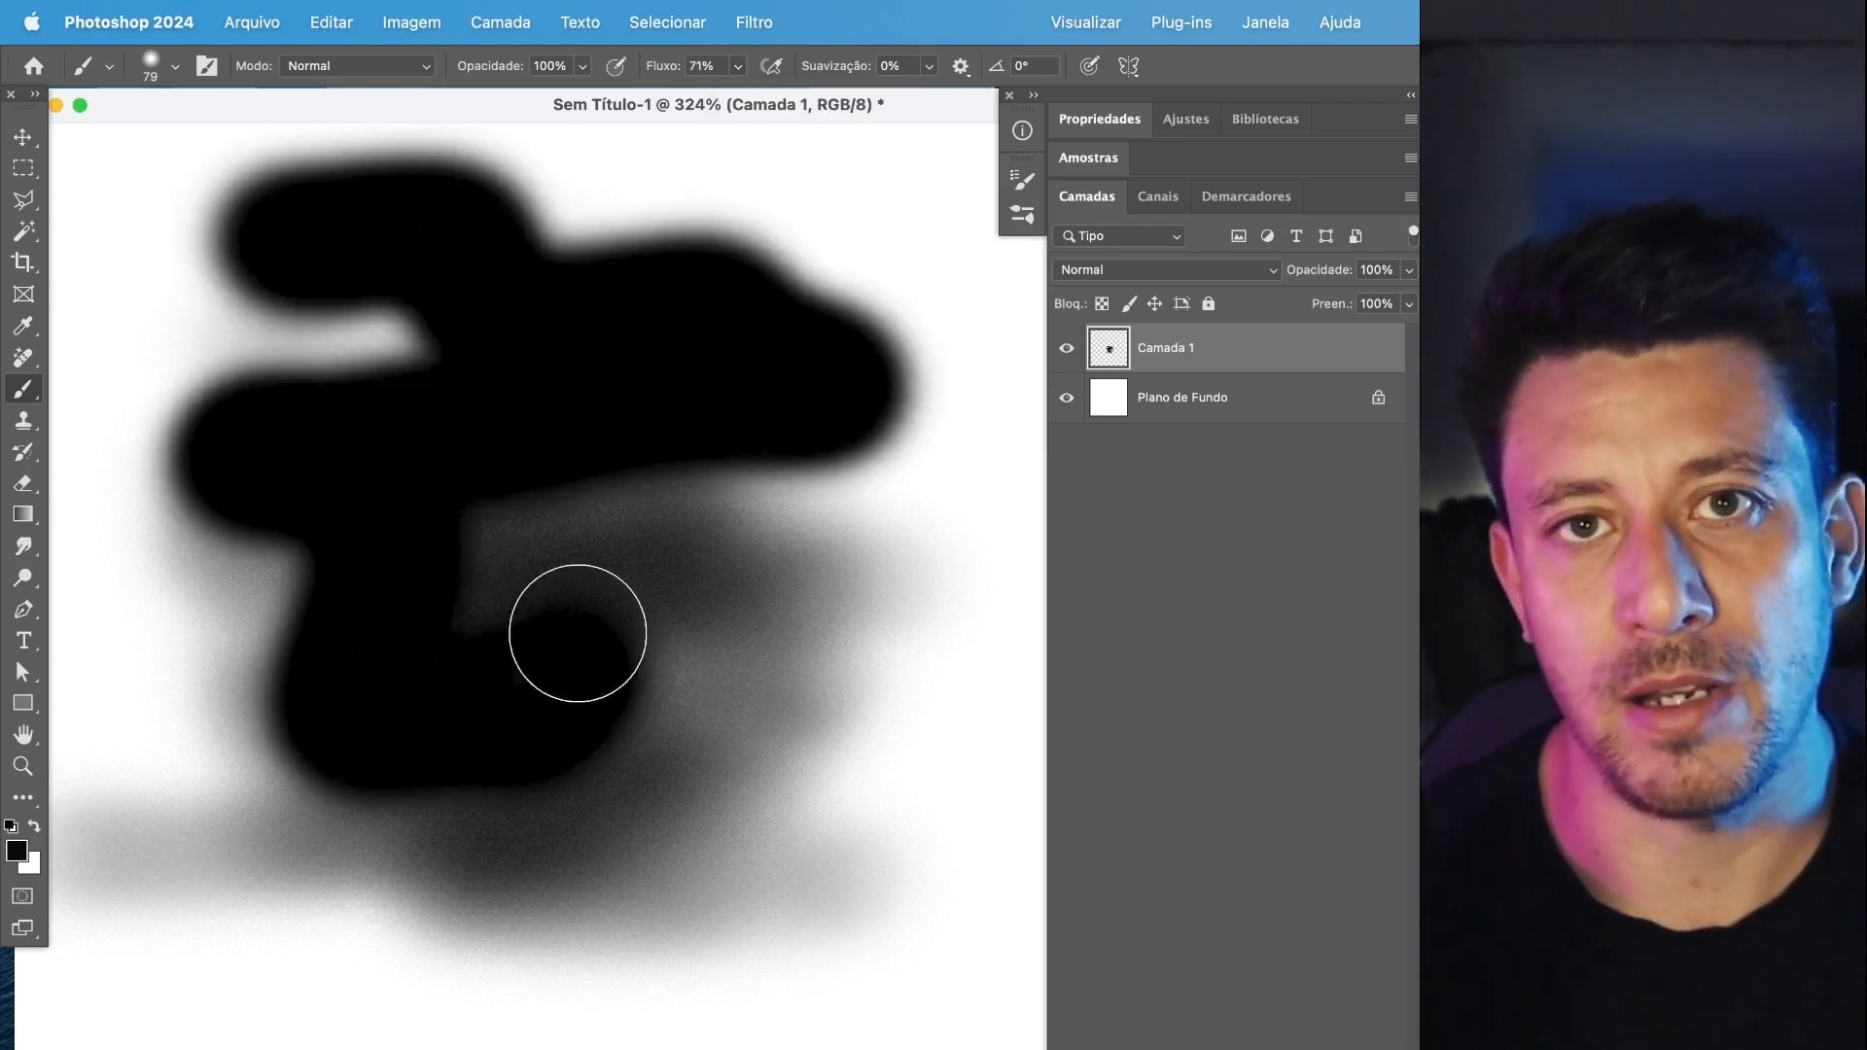
Lower the fill of Camada 1 to 35%, paint a wavy test stroke on it, and undo the stroke.
left_click(1408, 304)
left_click_drag(1411, 333, 1333, 335)
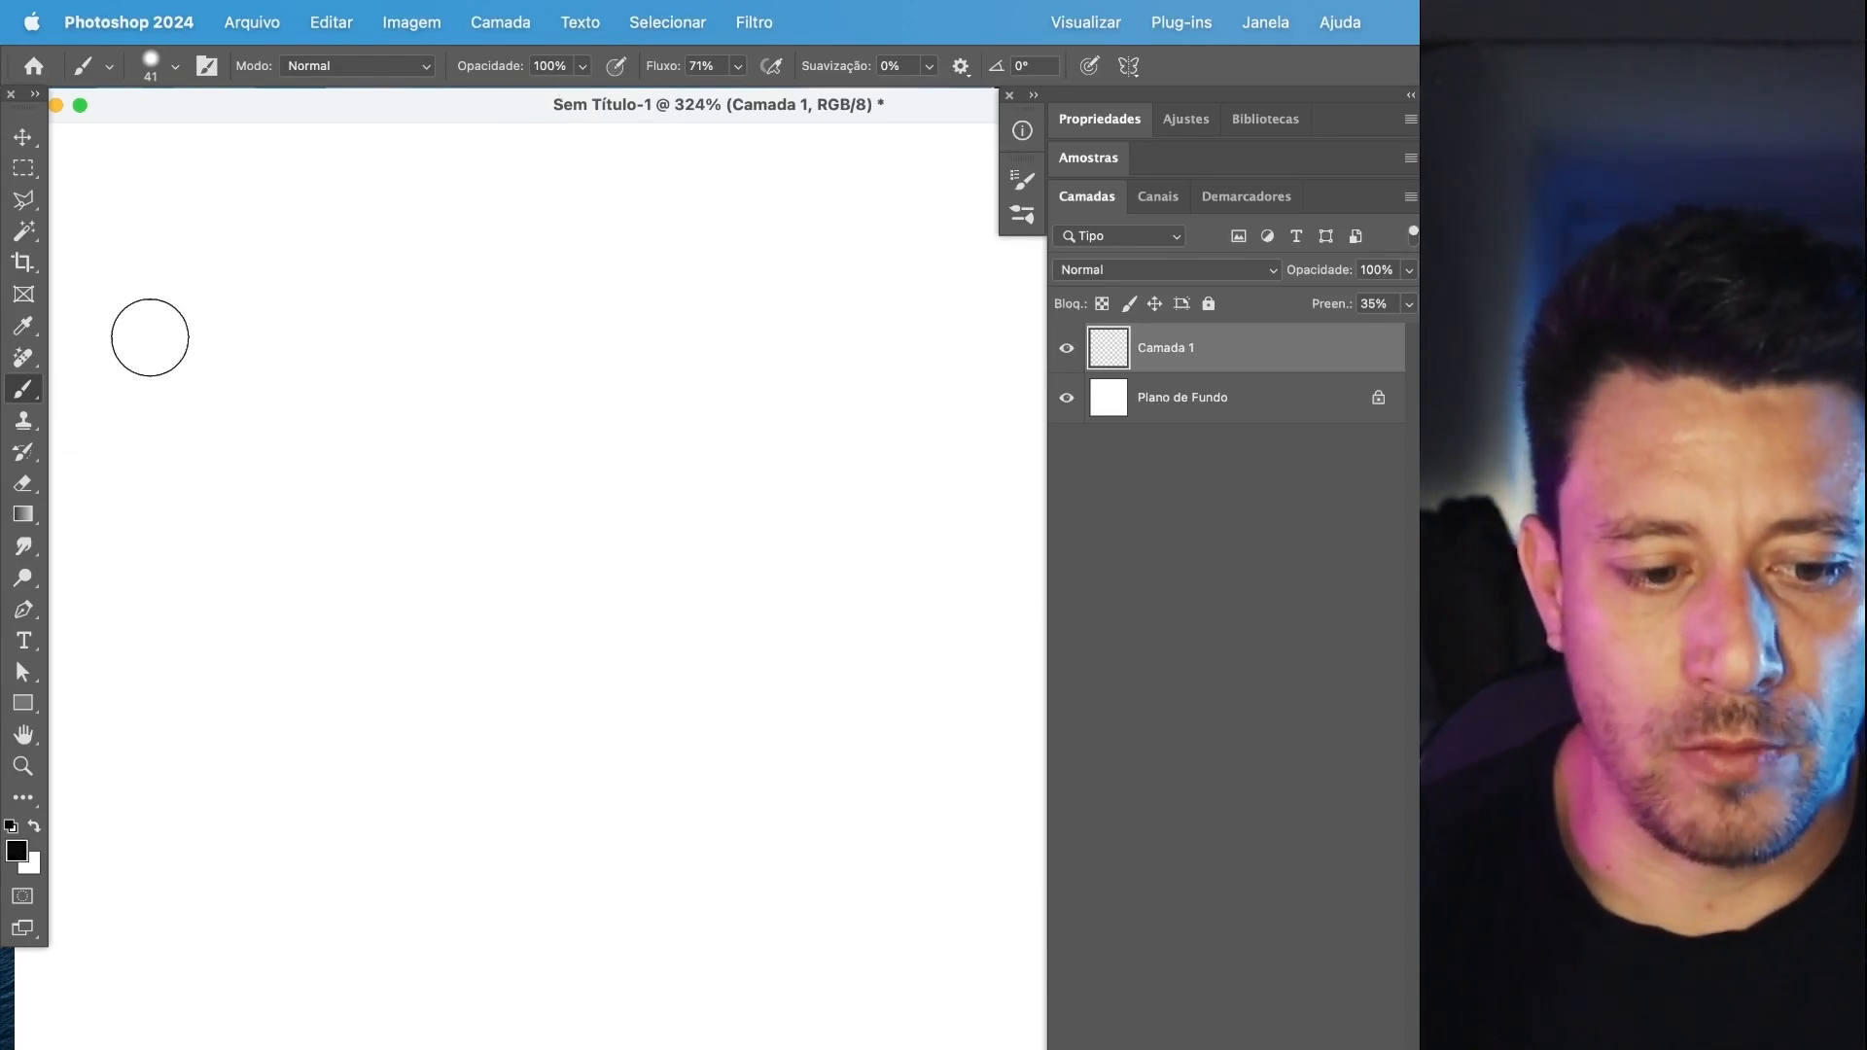
mouse_move(133, 346)
left_mouse_down()
mouse_move(300, 326)
mouse_move(723, 420)
mouse_move(822, 394)
left_mouse_up()
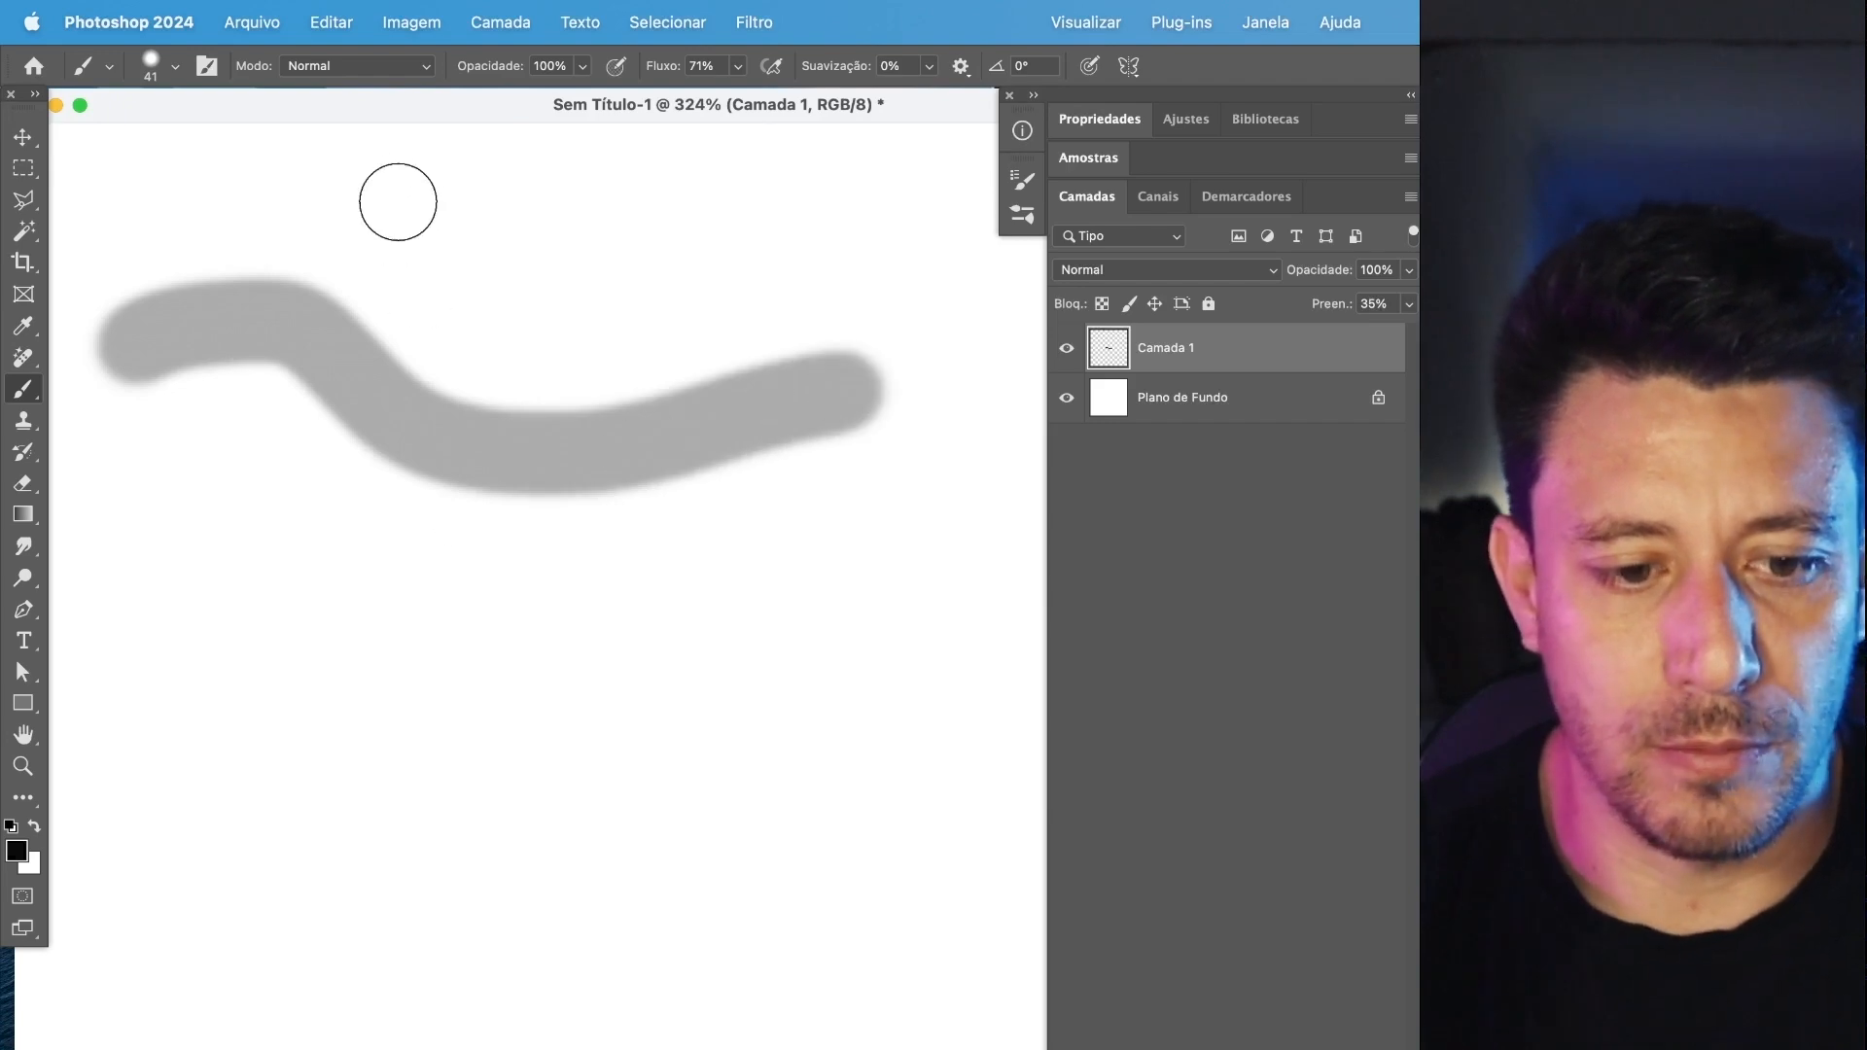
key("ctrl+z")
Restore the fill of Camada 1 to 100% and paint a wavy black stroke across the canvas.
left_click(735, 68)
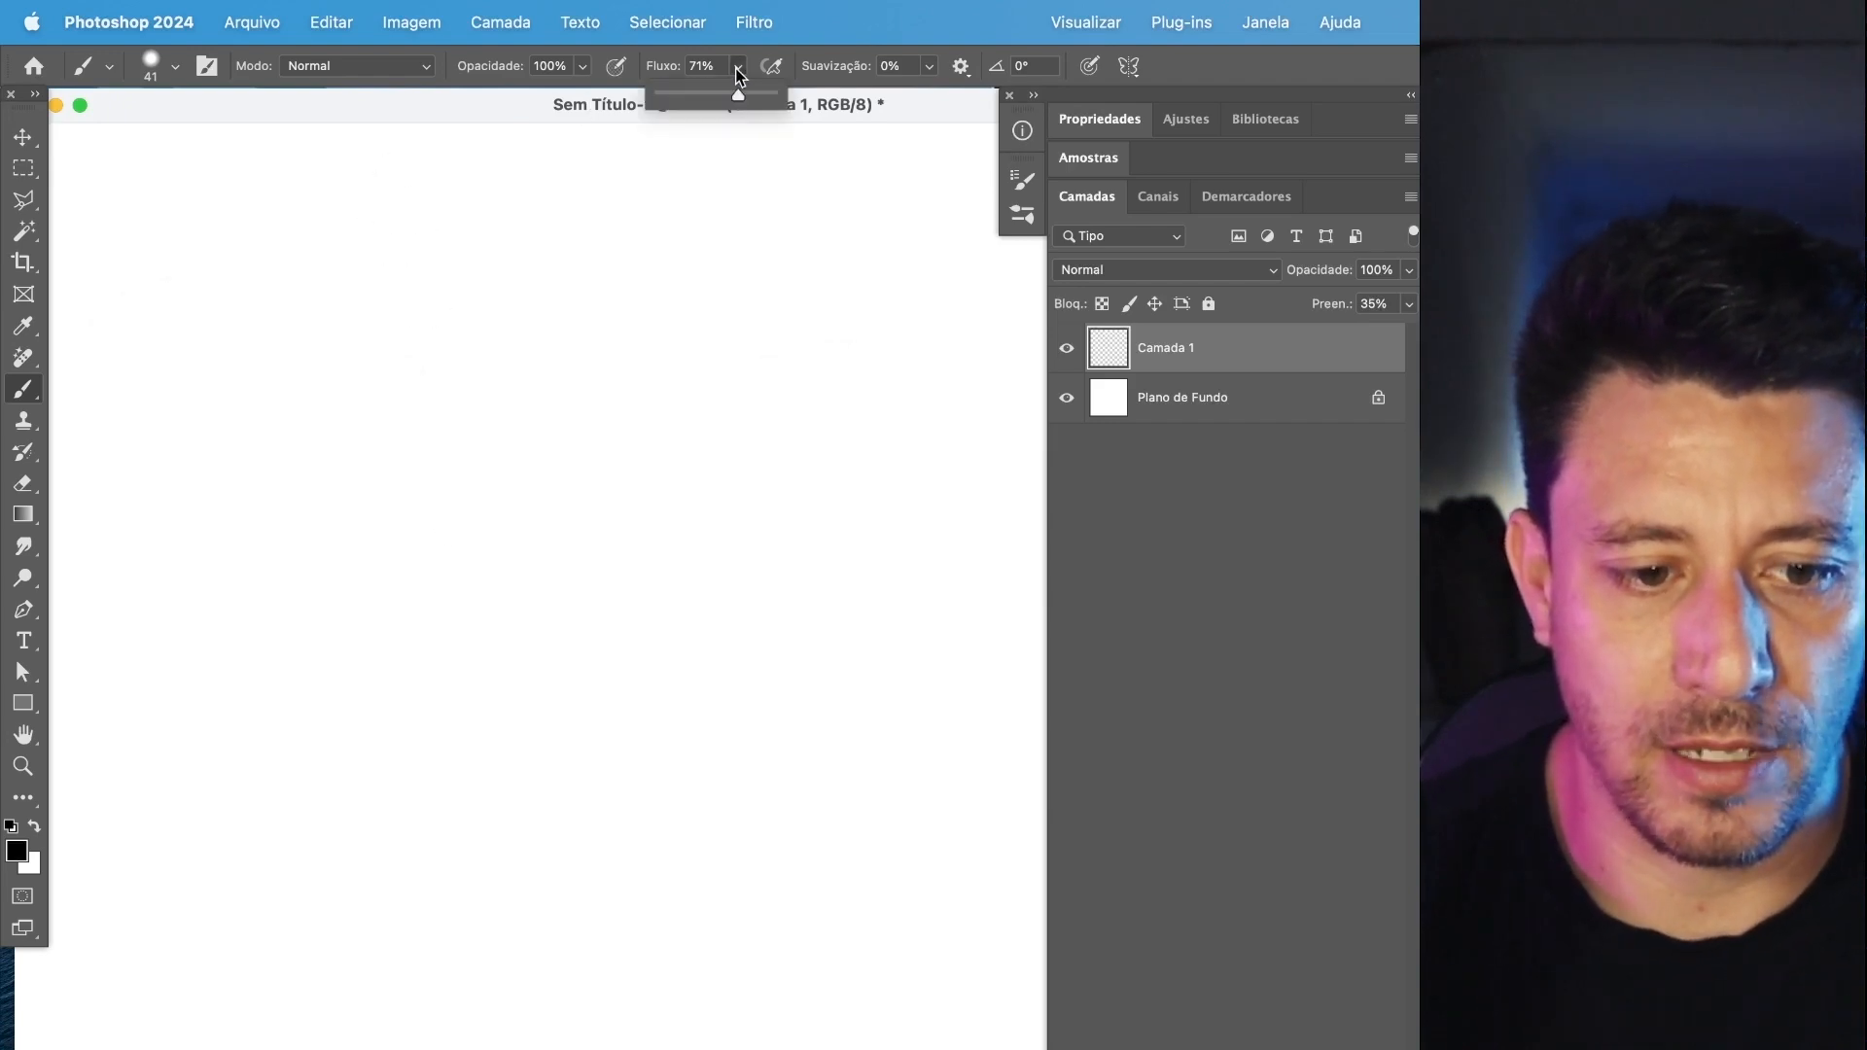
left_click(1408, 303)
left_click_drag(1402, 337, 1406, 333)
mouse_move(93, 399)
left_mouse_down()
mouse_move(803, 483)
mouse_move(910, 457)
left_mouse_up()
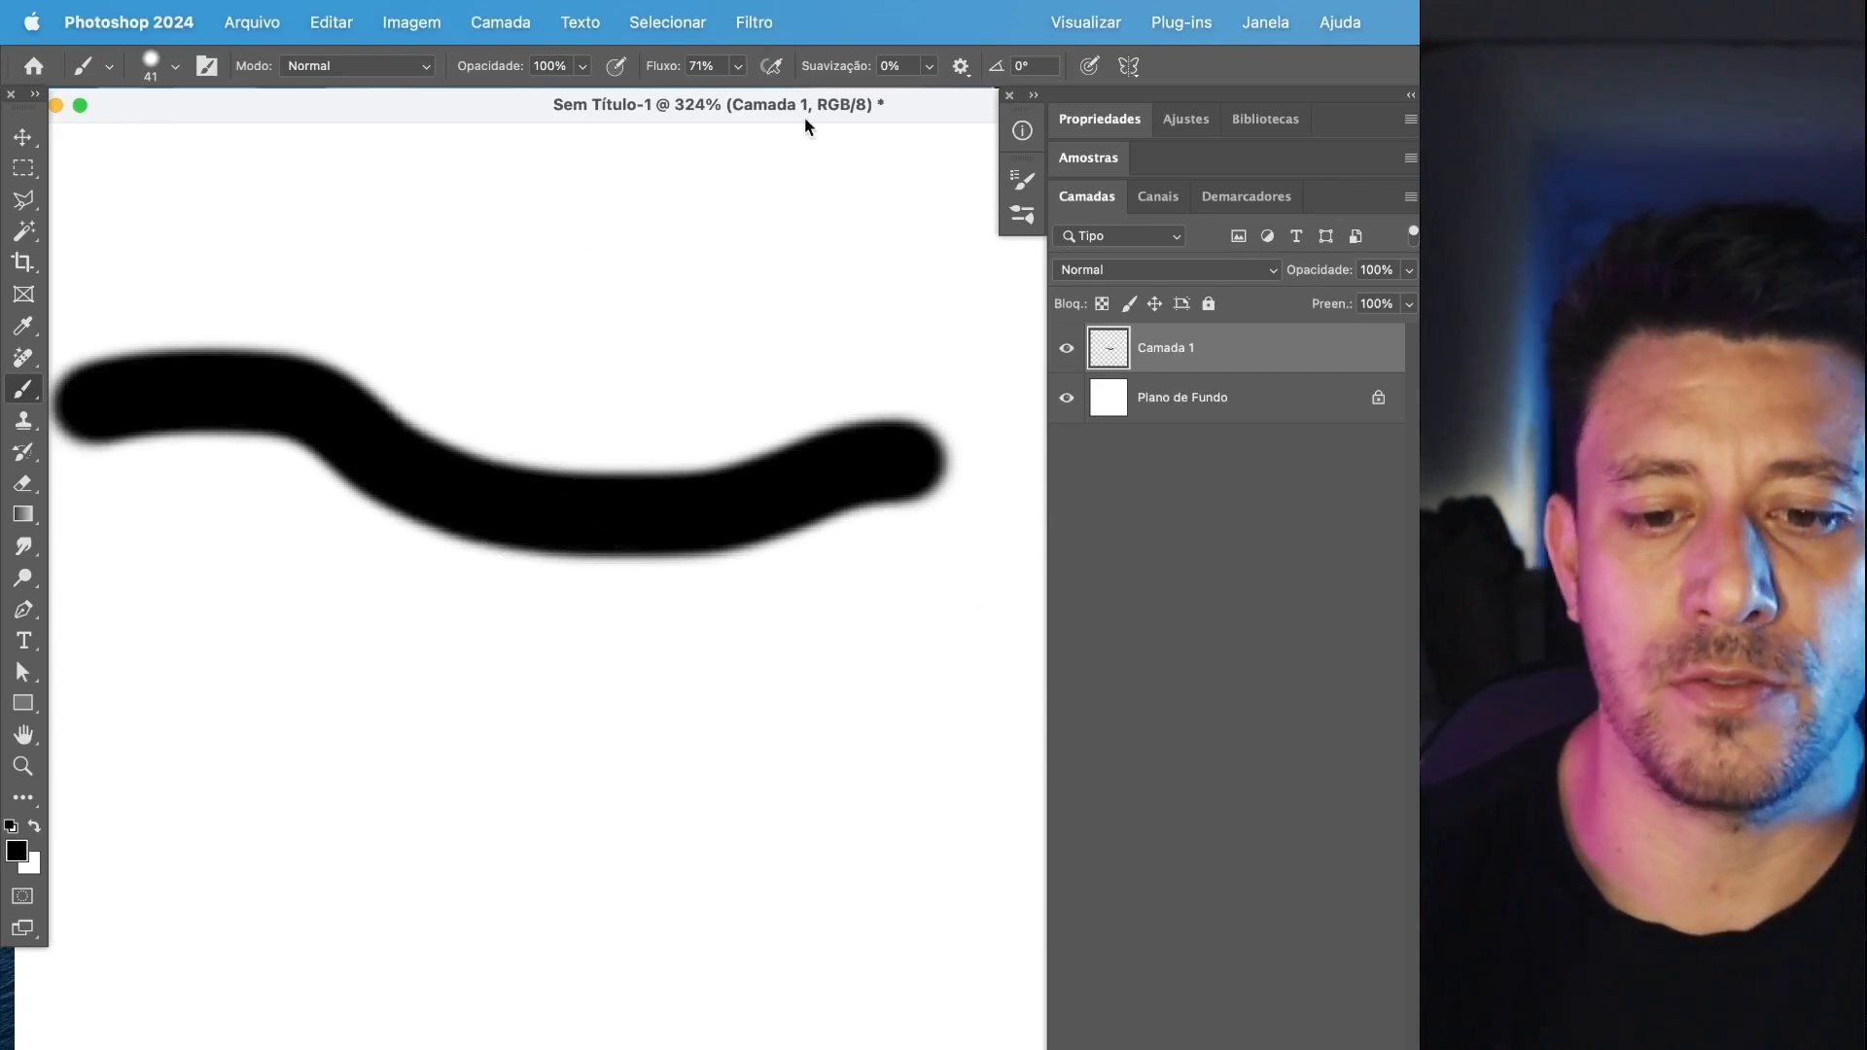
Set the brush smoothing to 37% and paint three more wavy strokes, two below and one above the first.
left_click(930, 66)
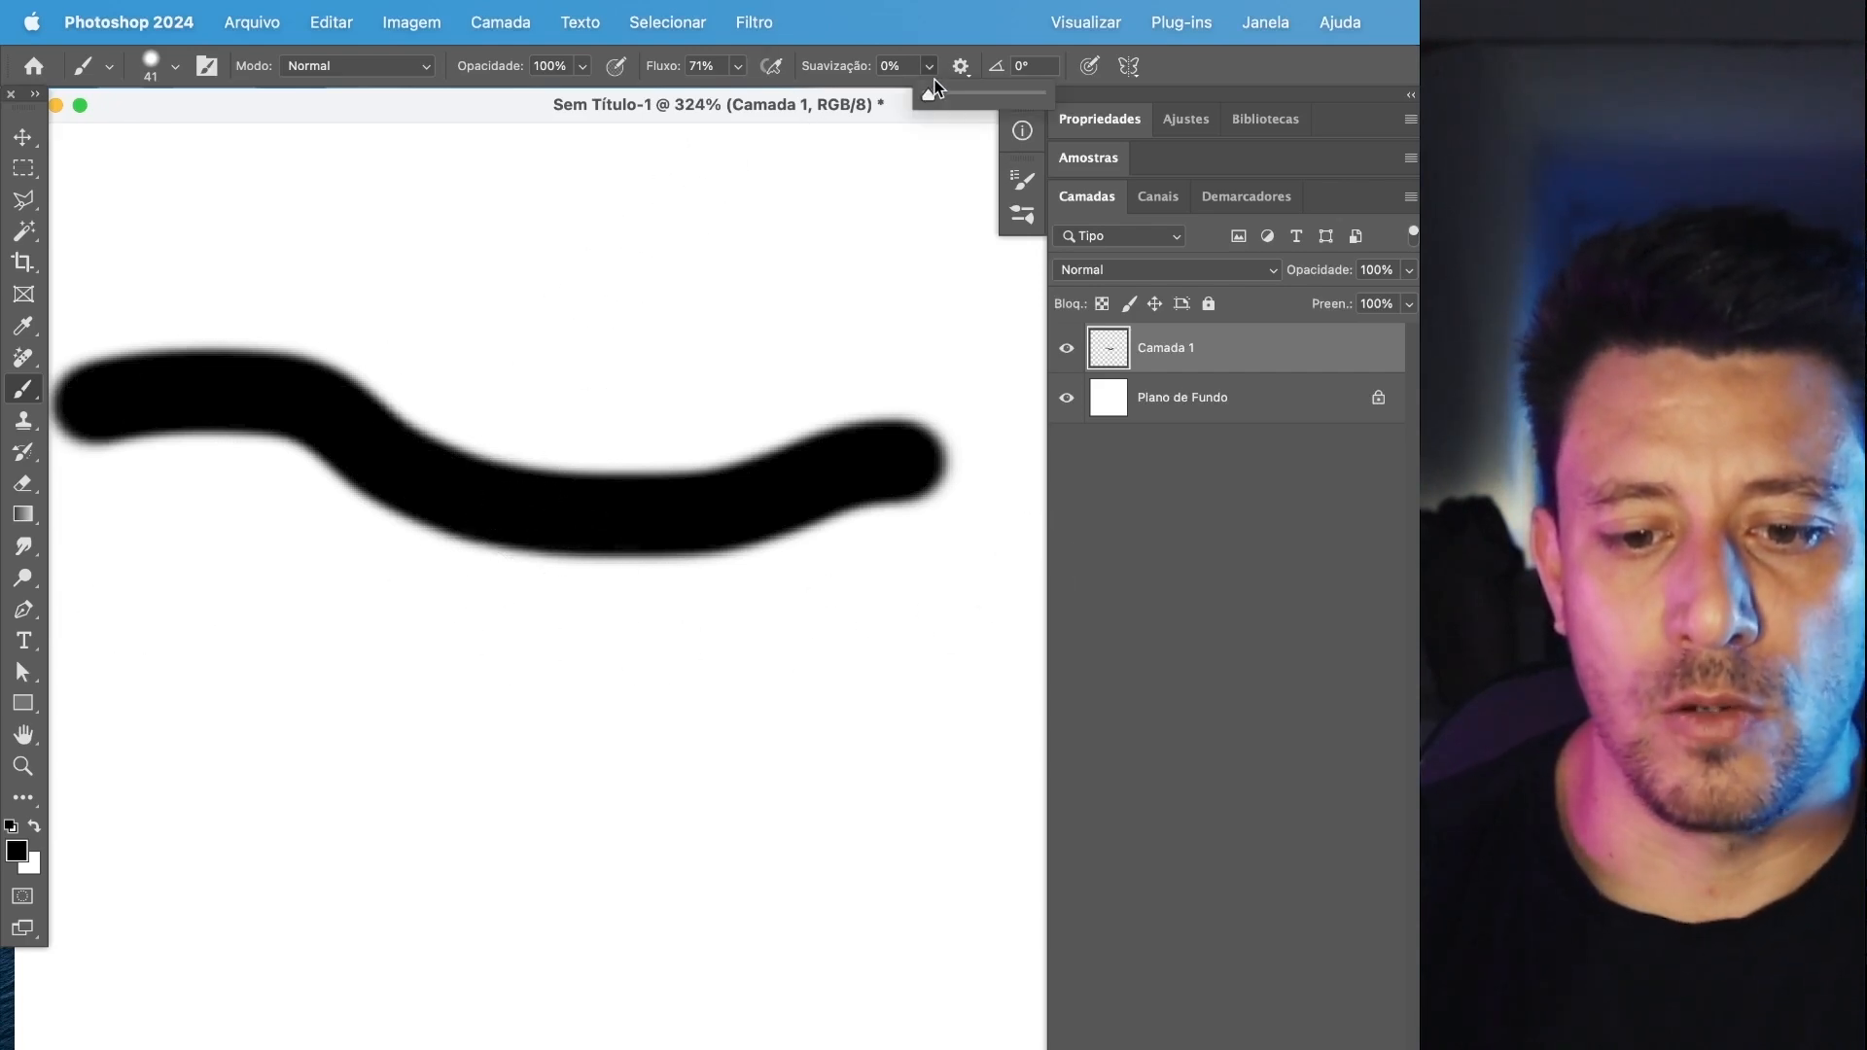
left_click_drag(960, 94, 969, 94)
left_click_drag(91, 775, 1089, 732)
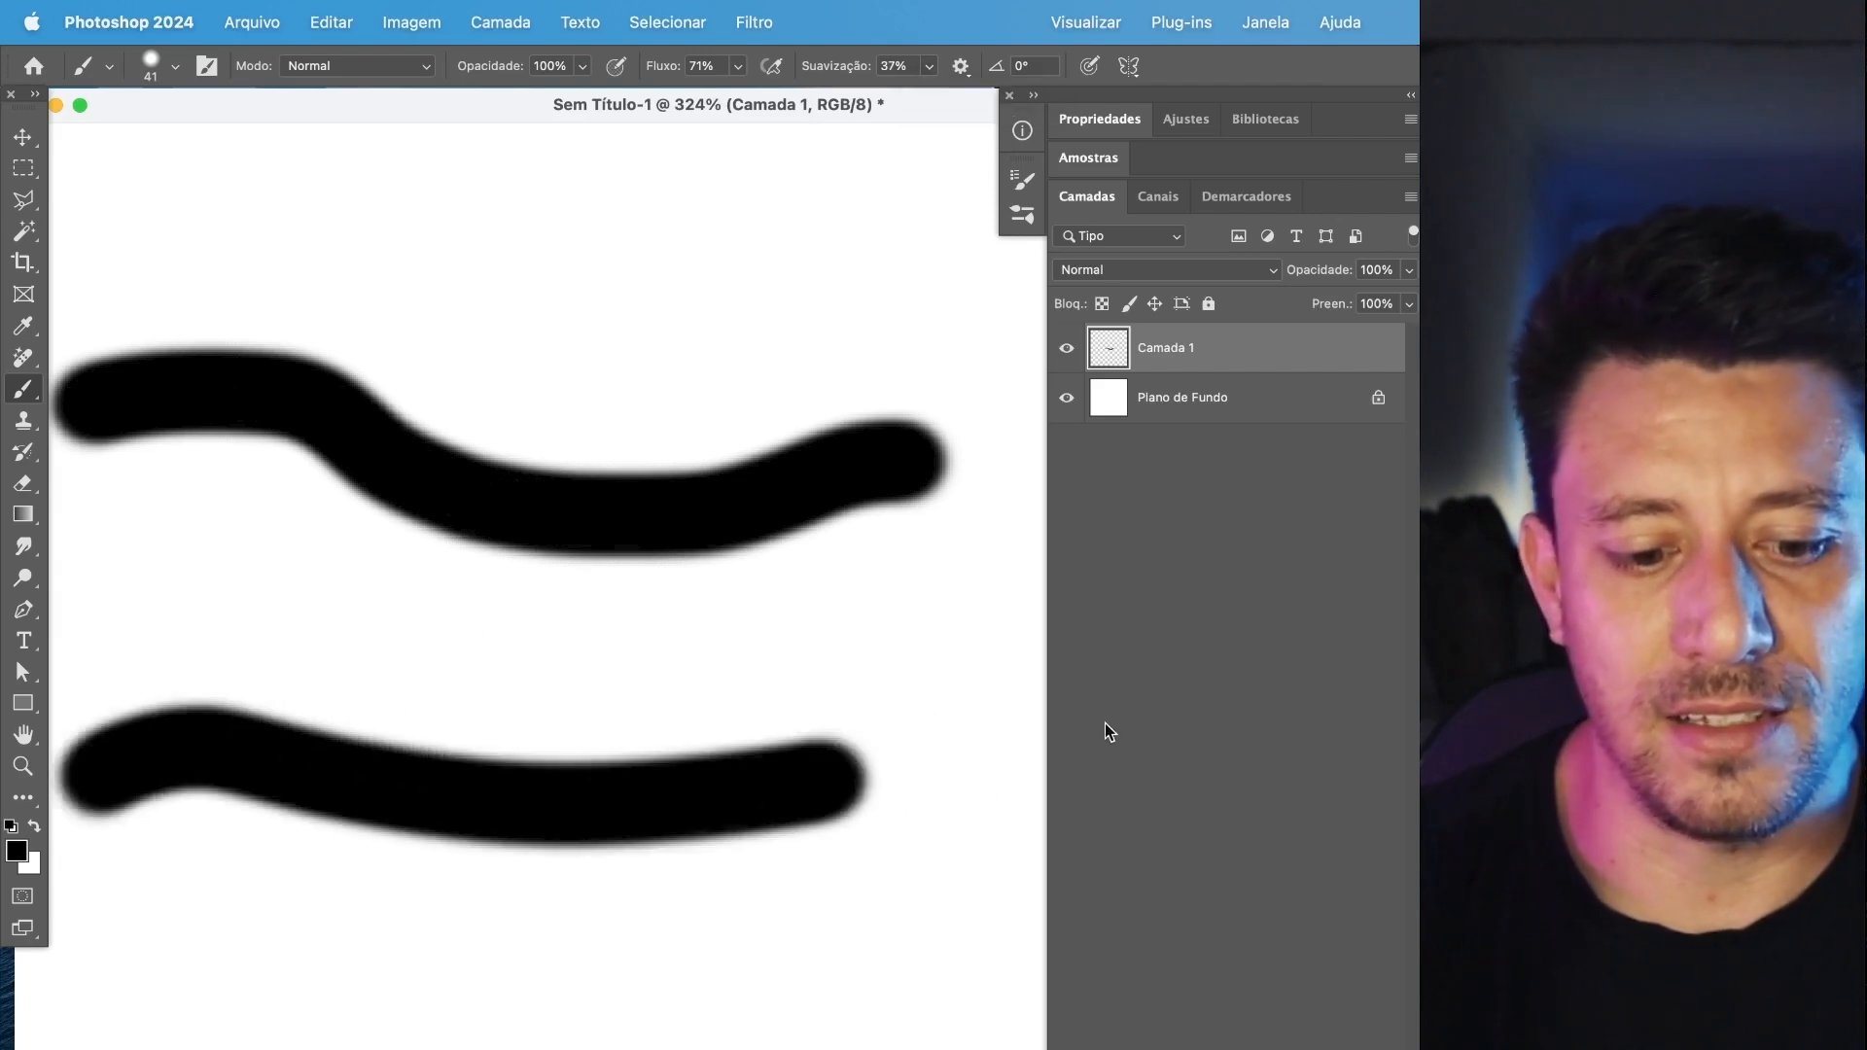
mouse_move(88, 987)
left_mouse_down()
mouse_move(142, 959)
mouse_move(973, 889)
left_mouse_up()
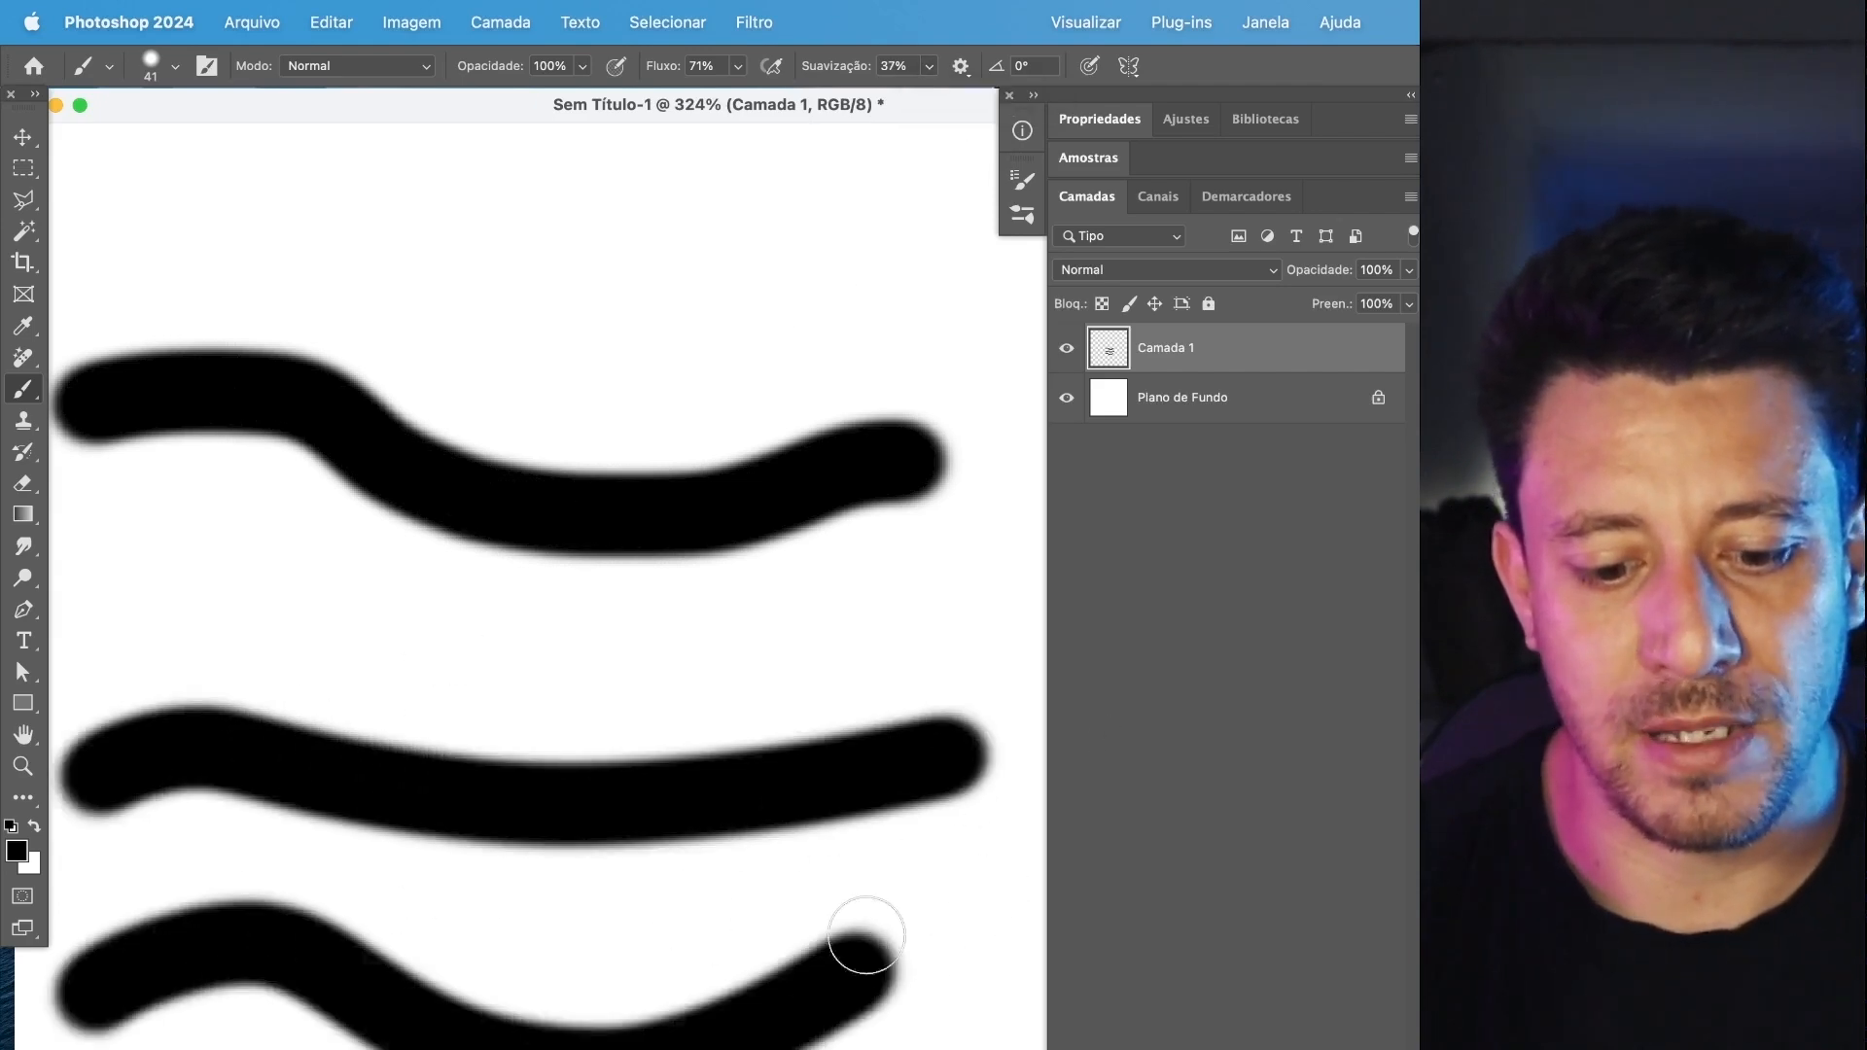
mouse_move(175, 283)
left_mouse_down()
mouse_move(437, 270)
mouse_move(949, 291)
left_mouse_up()
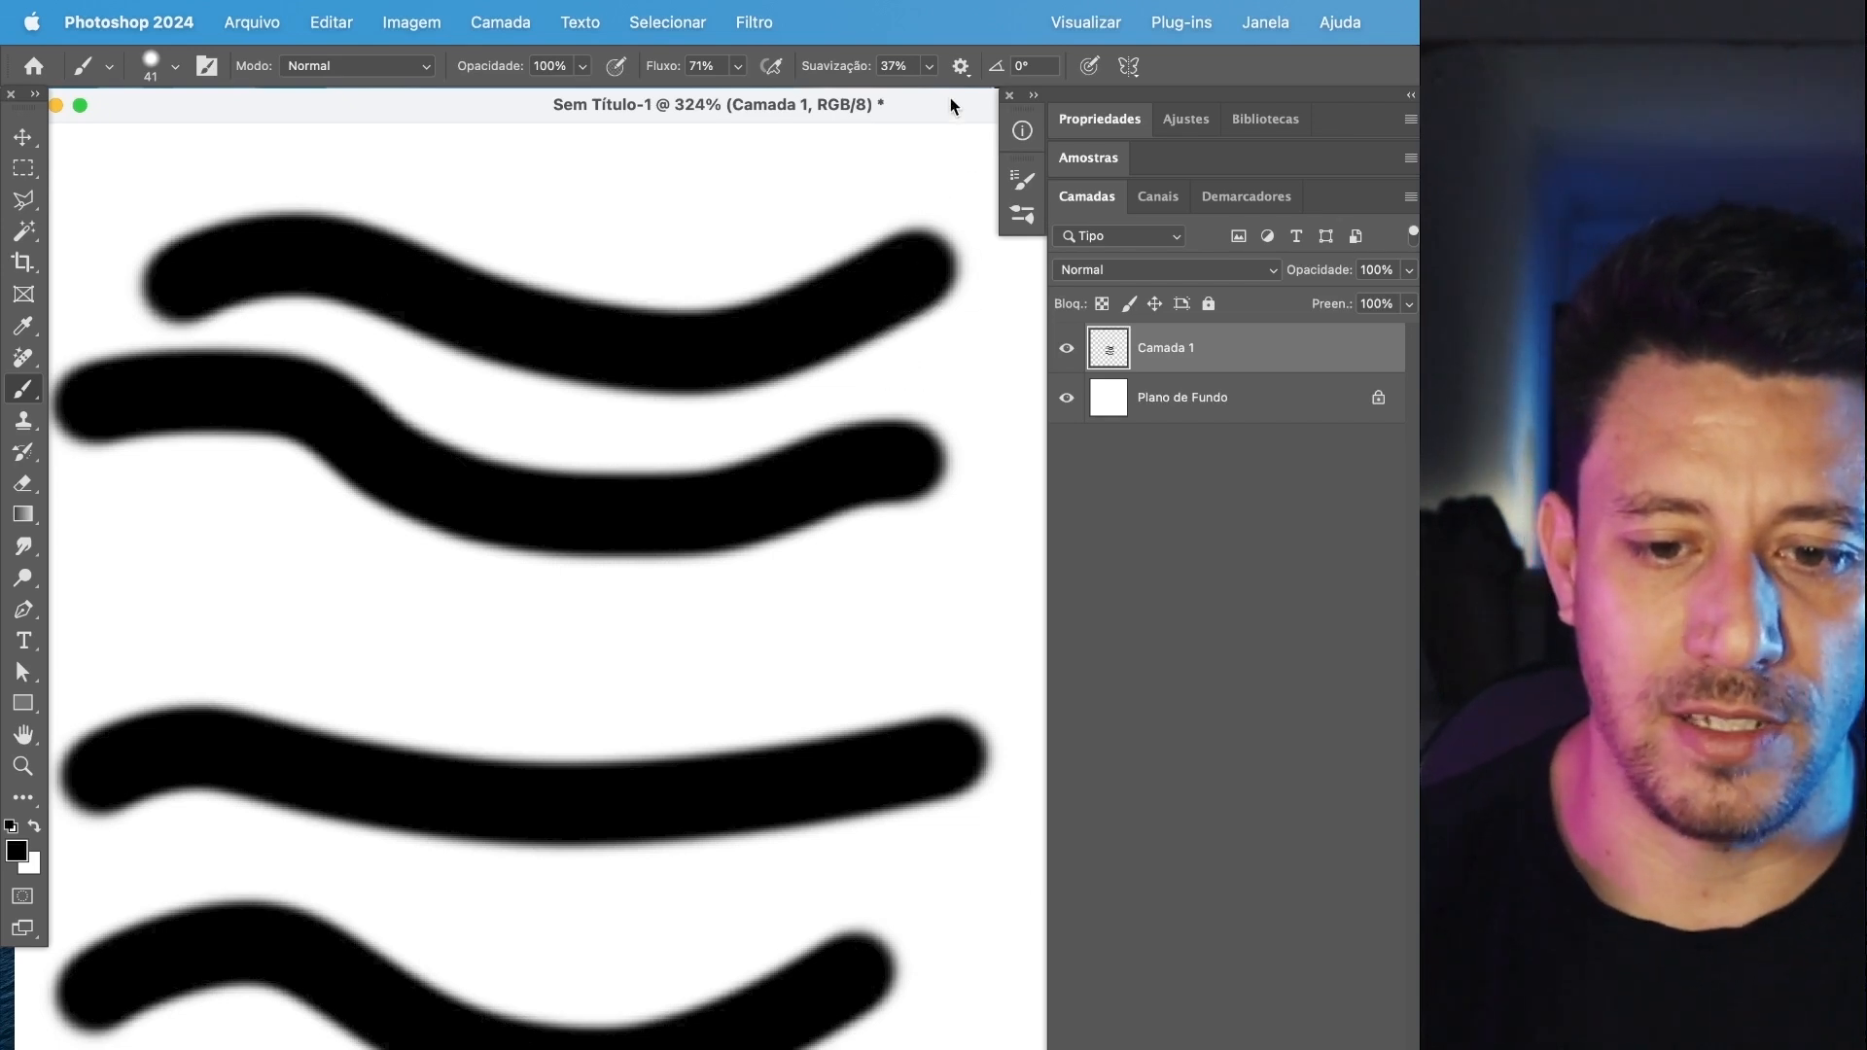
Clear the strokes, set the smoothing to 0%, and paint four wavy test strokes, removing each before painting another.
key("Delete")
left_click(929, 66)
left_click_drag(912, 96, 881, 96)
mouse_move(105, 618)
left_mouse_down()
mouse_move(663, 645)
mouse_move(856, 335)
left_mouse_up()
key("Delete")
mouse_move(179, 632)
left_mouse_down()
mouse_move(611, 597)
mouse_move(878, 362)
left_mouse_up()
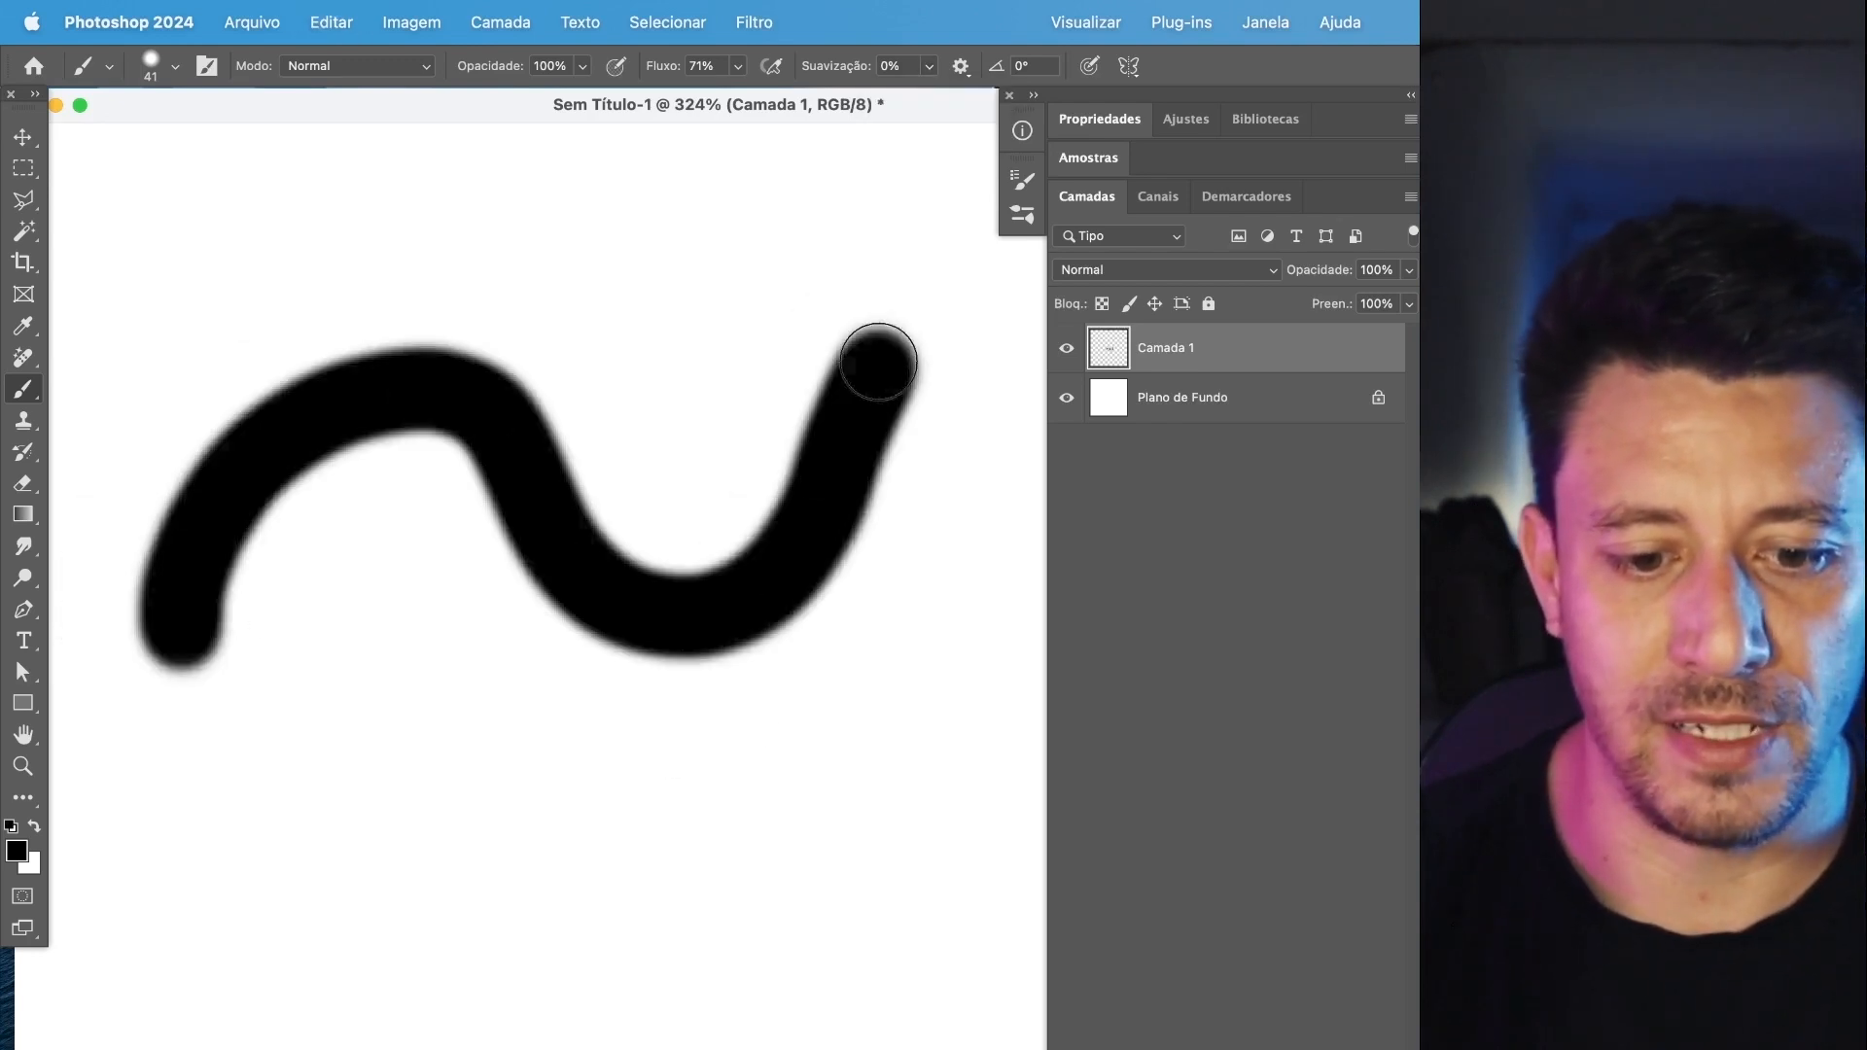
key("super+x")
mouse_move(248, 613)
left_mouse_down()
mouse_move(539, 418)
mouse_move(900, 452)
mouse_move(934, 321)
left_mouse_up()
key("super+x")
mouse_move(282, 554)
left_mouse_down()
mouse_move(778, 527)
mouse_move(891, 423)
left_mouse_up()
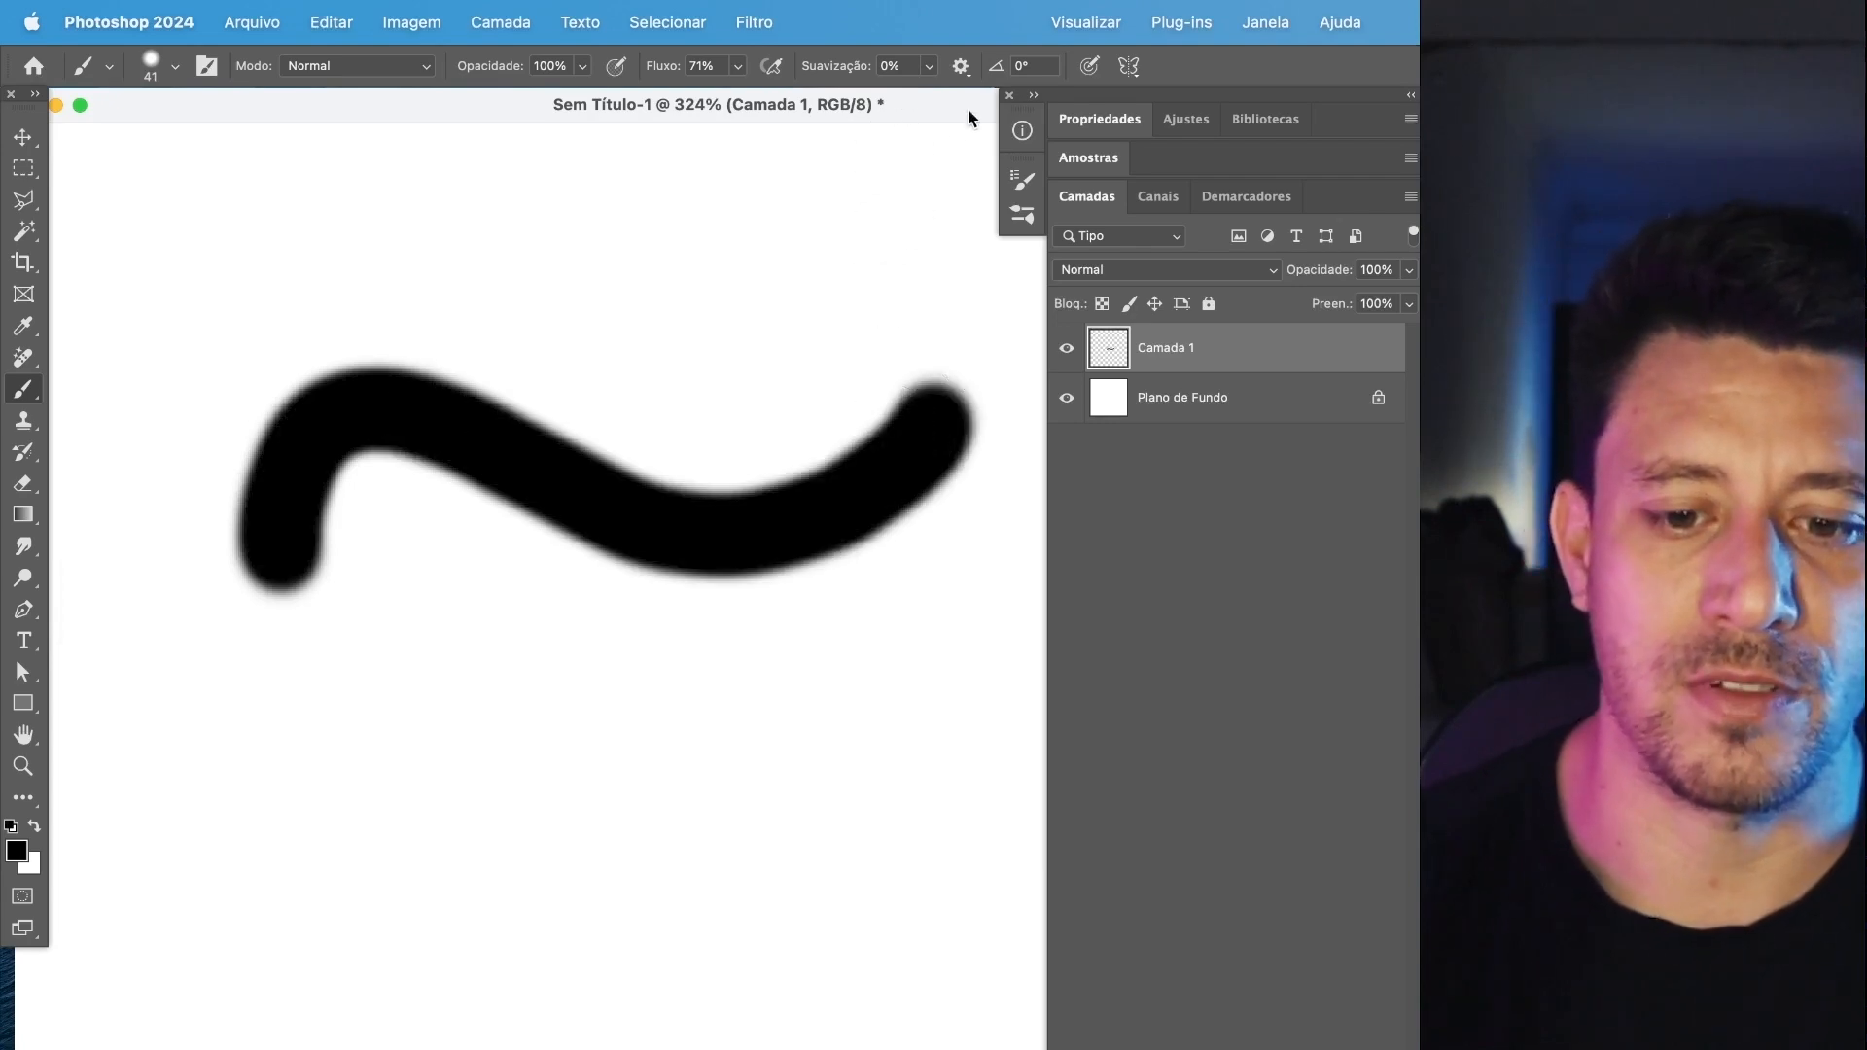
Clear the canvas, set the smoothing to 54%, and paint two wavy test strokes, removing each one.
key("super+x")
left_click_drag(984, 97, 990, 97)
mouse_move(126, 625)
left_mouse_down()
mouse_move(171, 522)
mouse_move(634, 666)
mouse_move(892, 342)
left_mouse_up()
key("super+x")
mouse_move(102, 695)
left_mouse_down()
mouse_move(308, 384)
mouse_move(707, 766)
mouse_move(953, 367)
mouse_move(946, 293)
left_mouse_up()
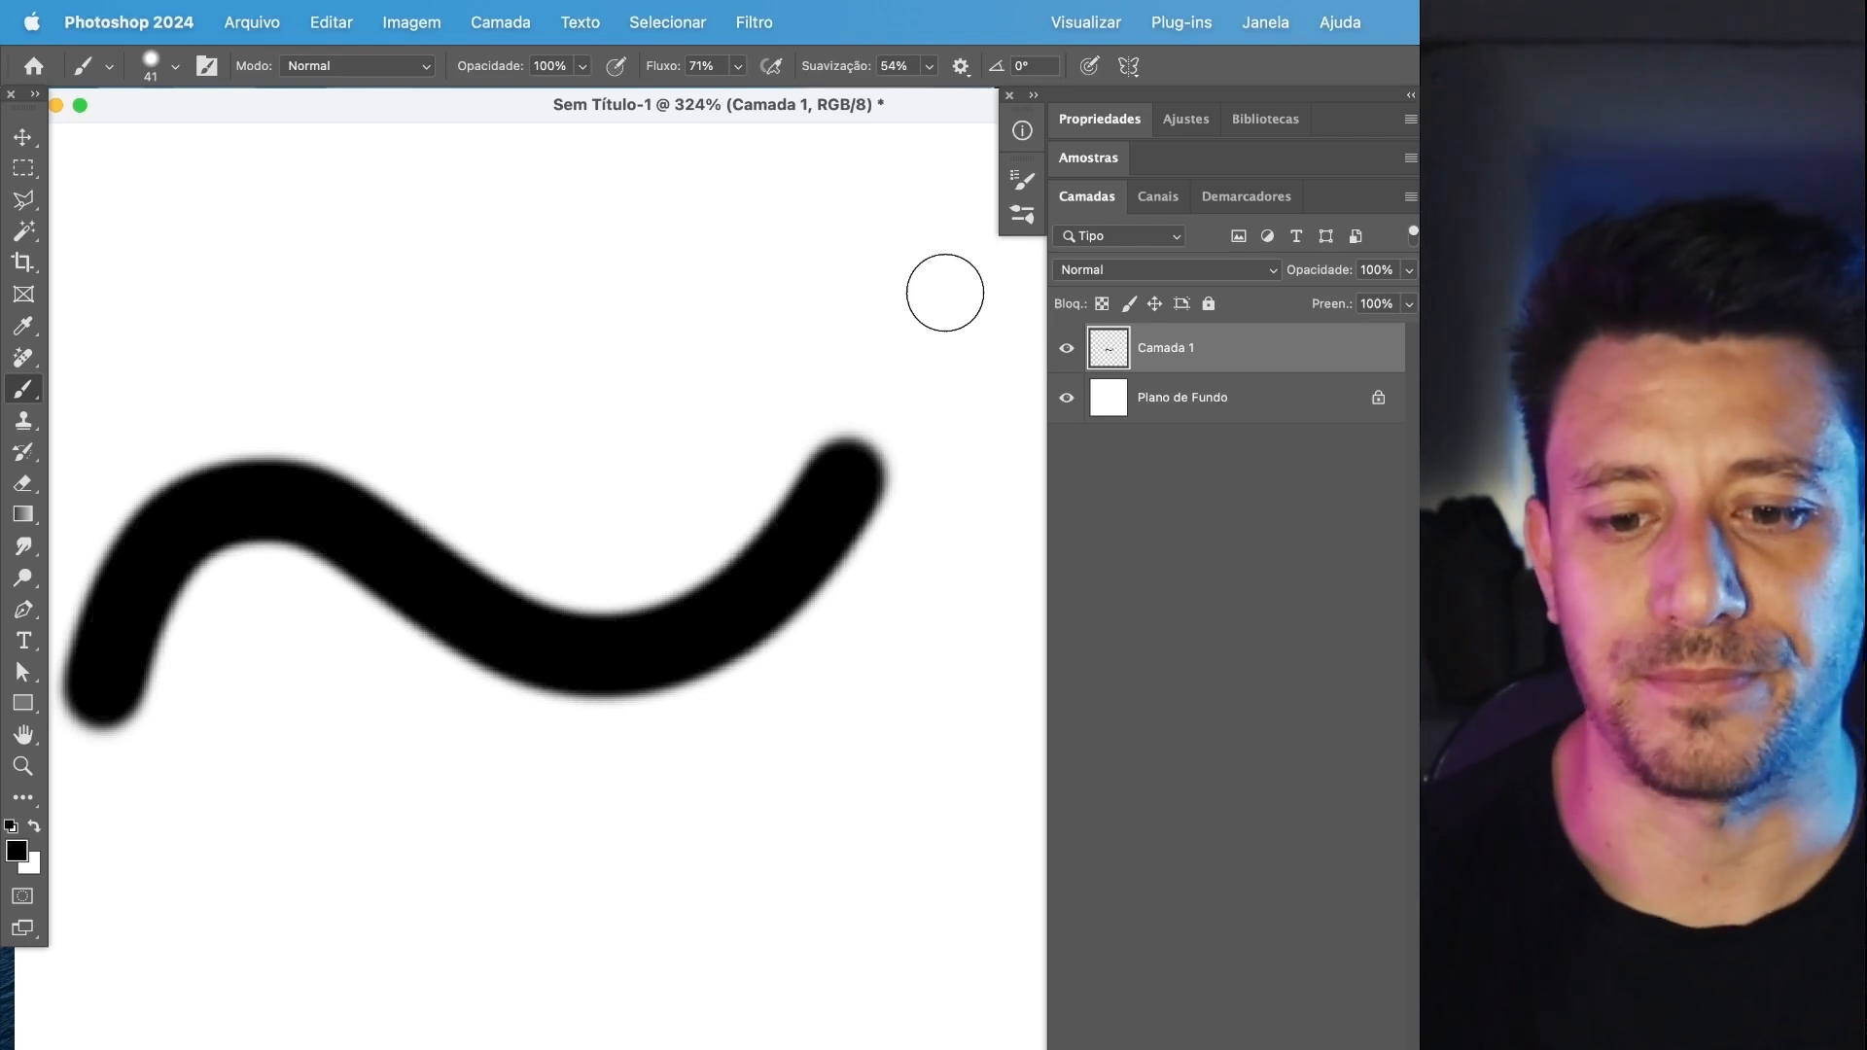
key("super+z")
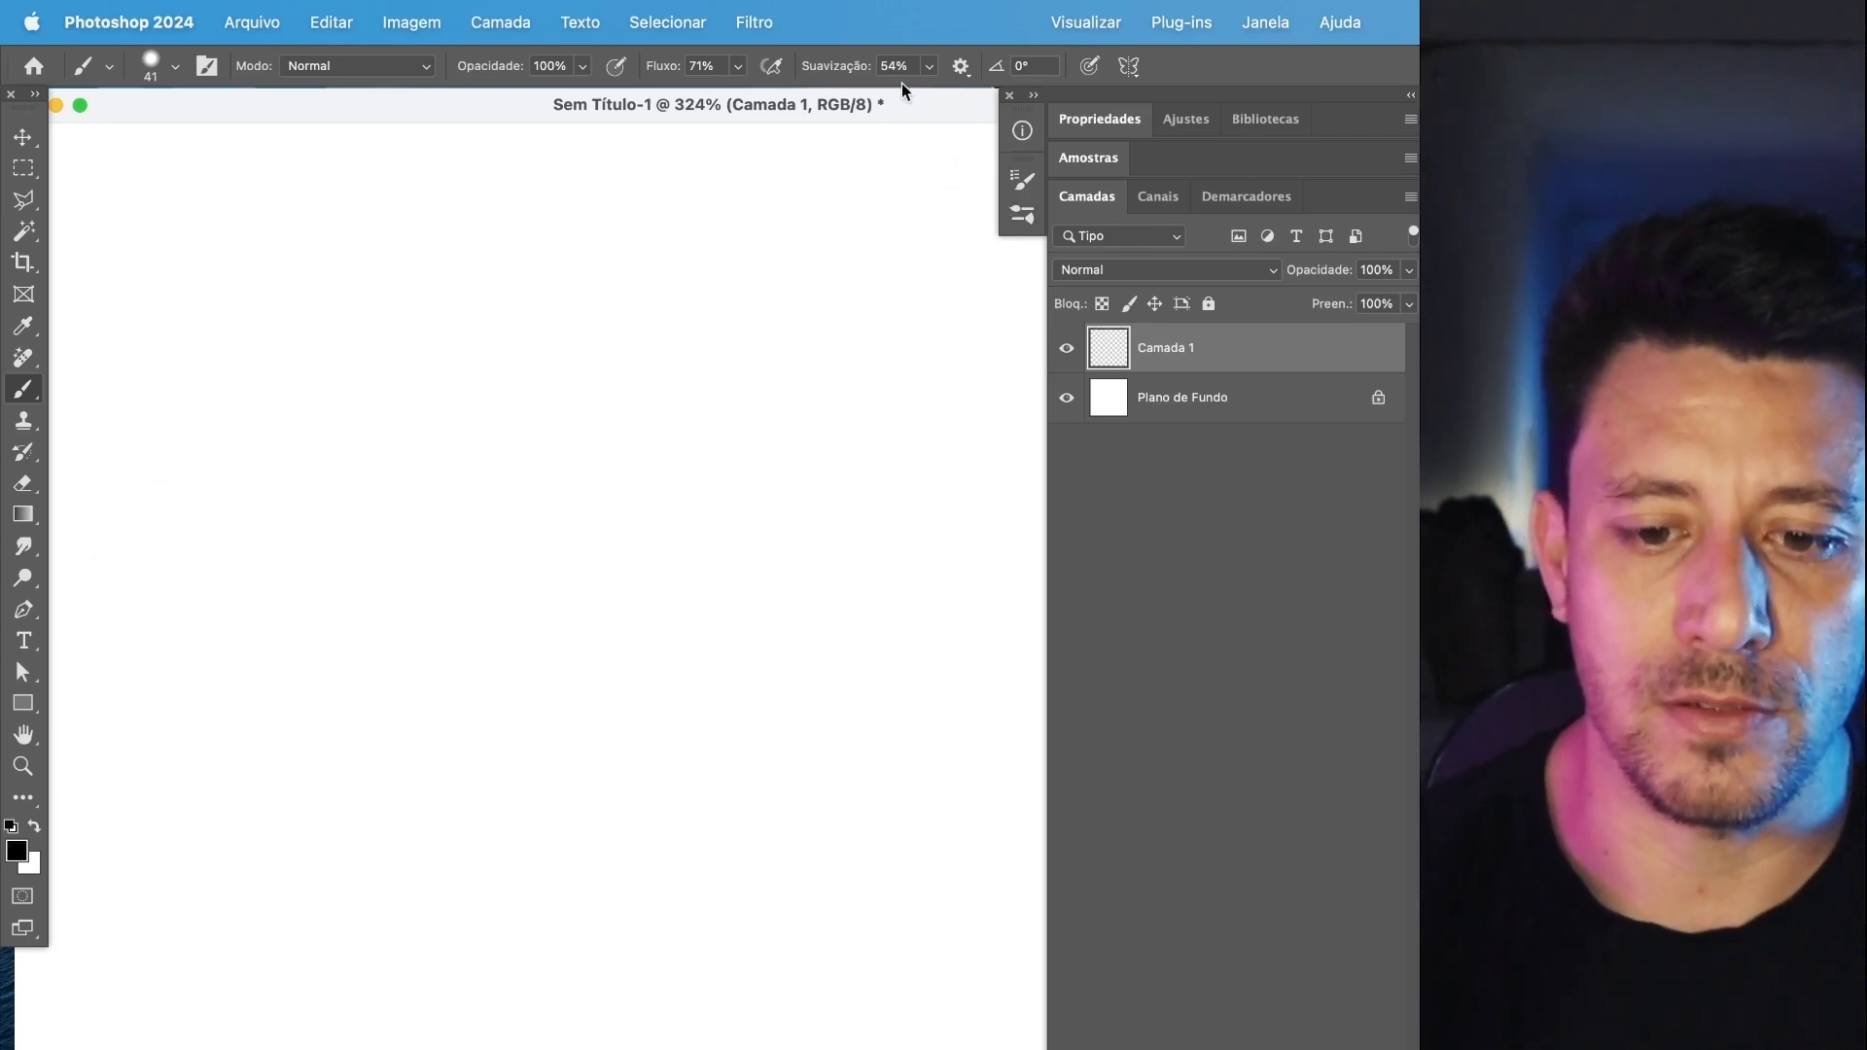
Look through the paint symmetry options, paint a short test stroke without symmetry, and undo it.
left_click(1097, 68)
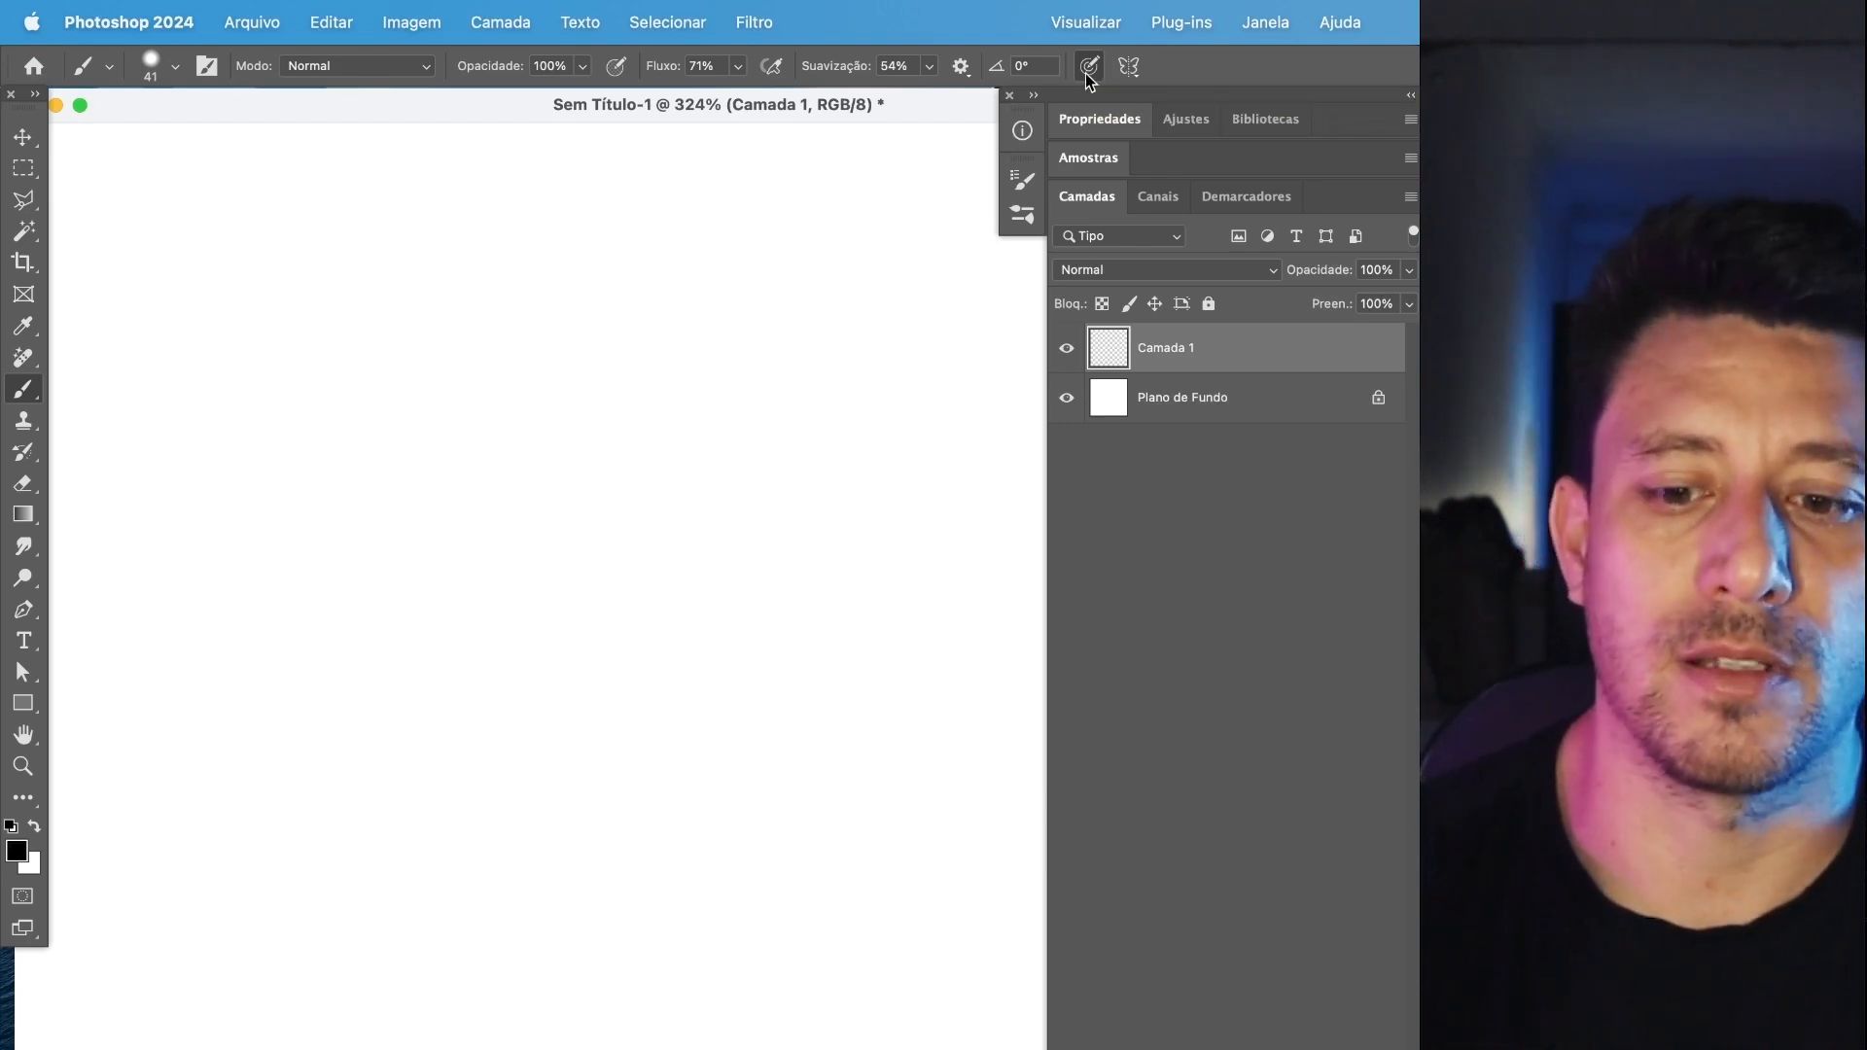
left_click(1126, 68)
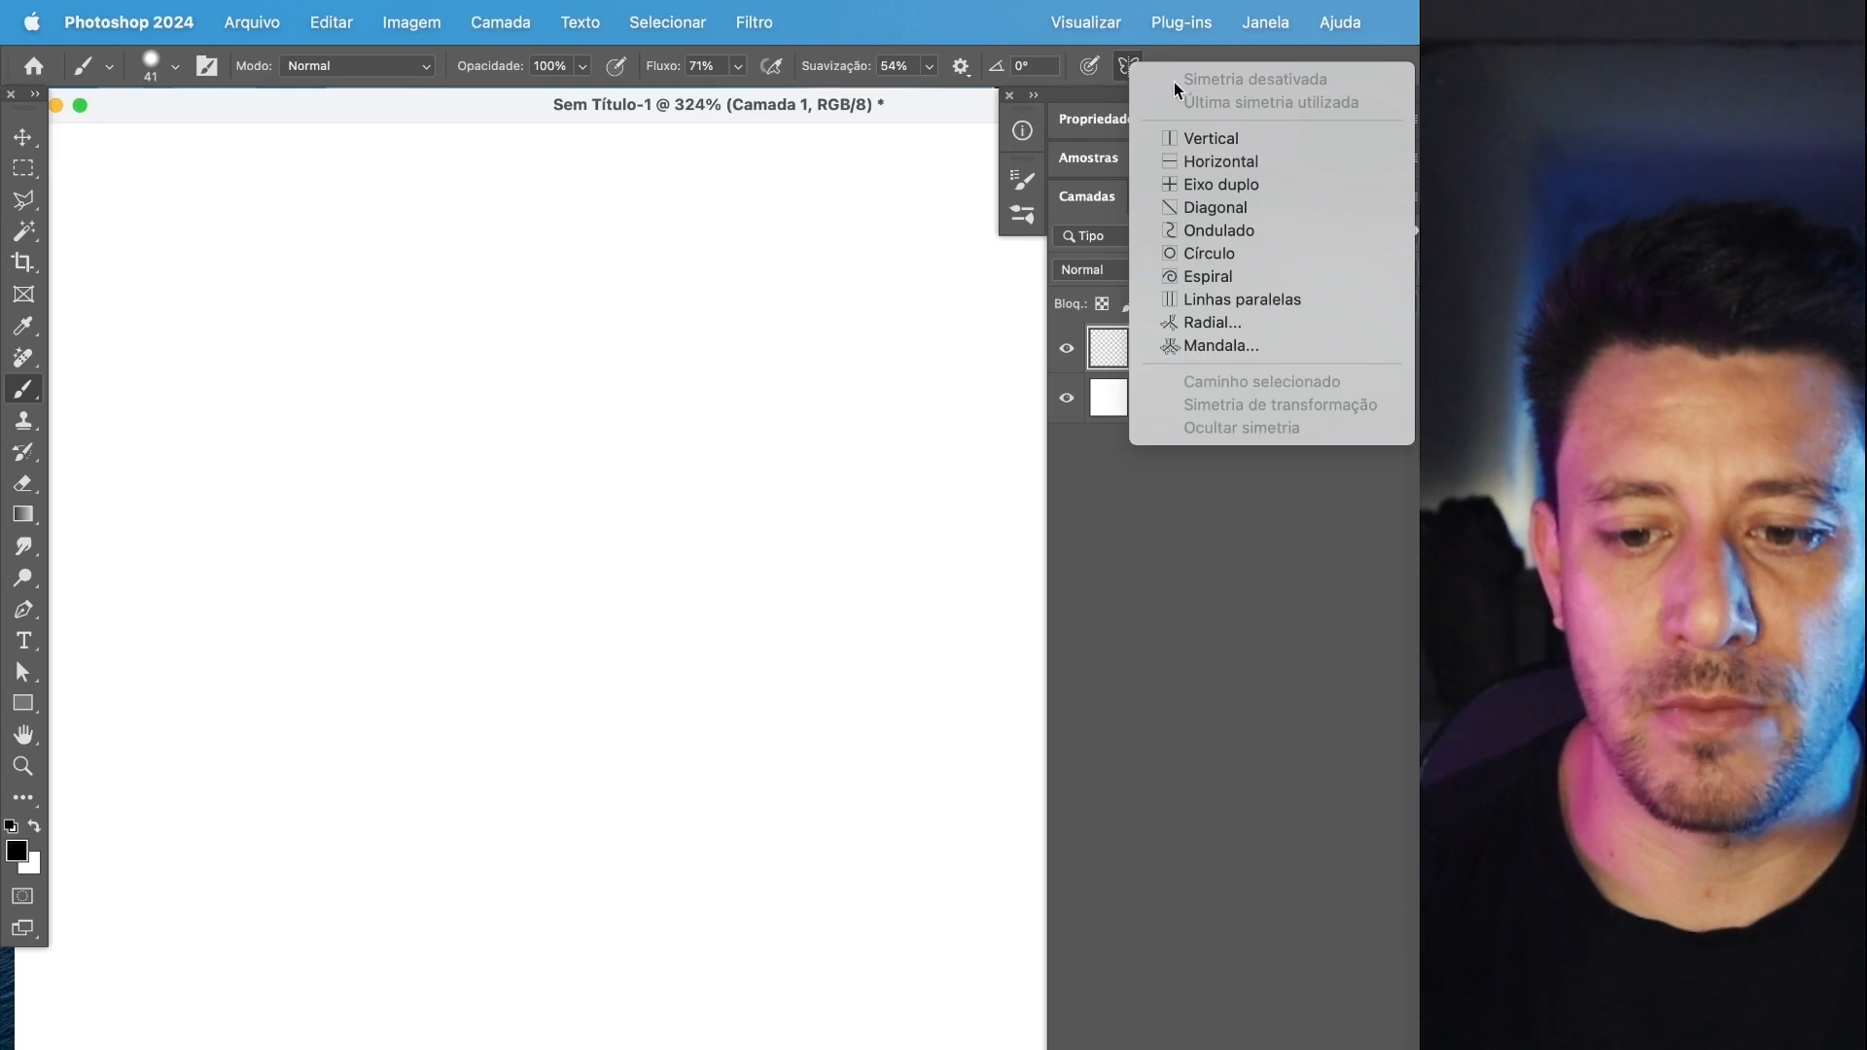
left_click(1126, 74)
mouse_move(698, 353)
left_mouse_down()
mouse_move(765, 344)
mouse_move(849, 521)
left_mouse_up()
key("super+z")
Turn on vertical paint symmetry, accept the axis at its default position, and return to the Brush tool.
left_click(1129, 70)
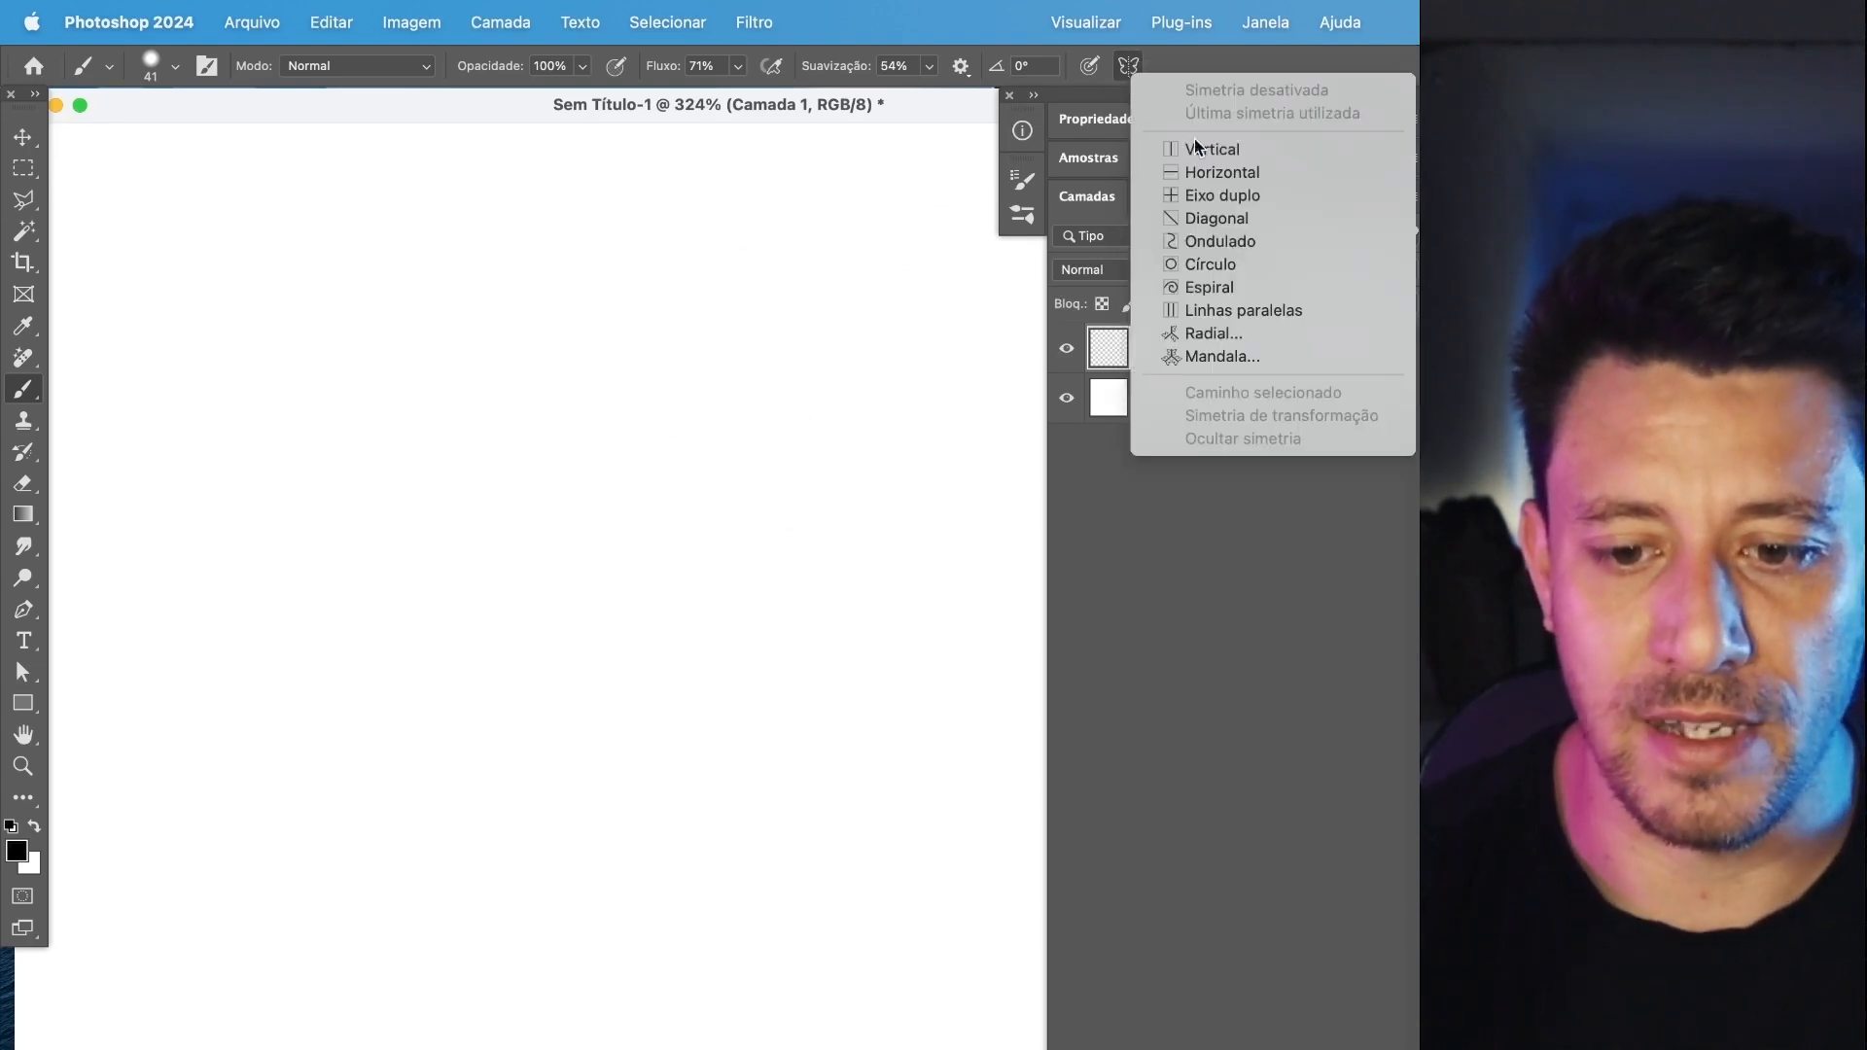
left_click(1245, 157)
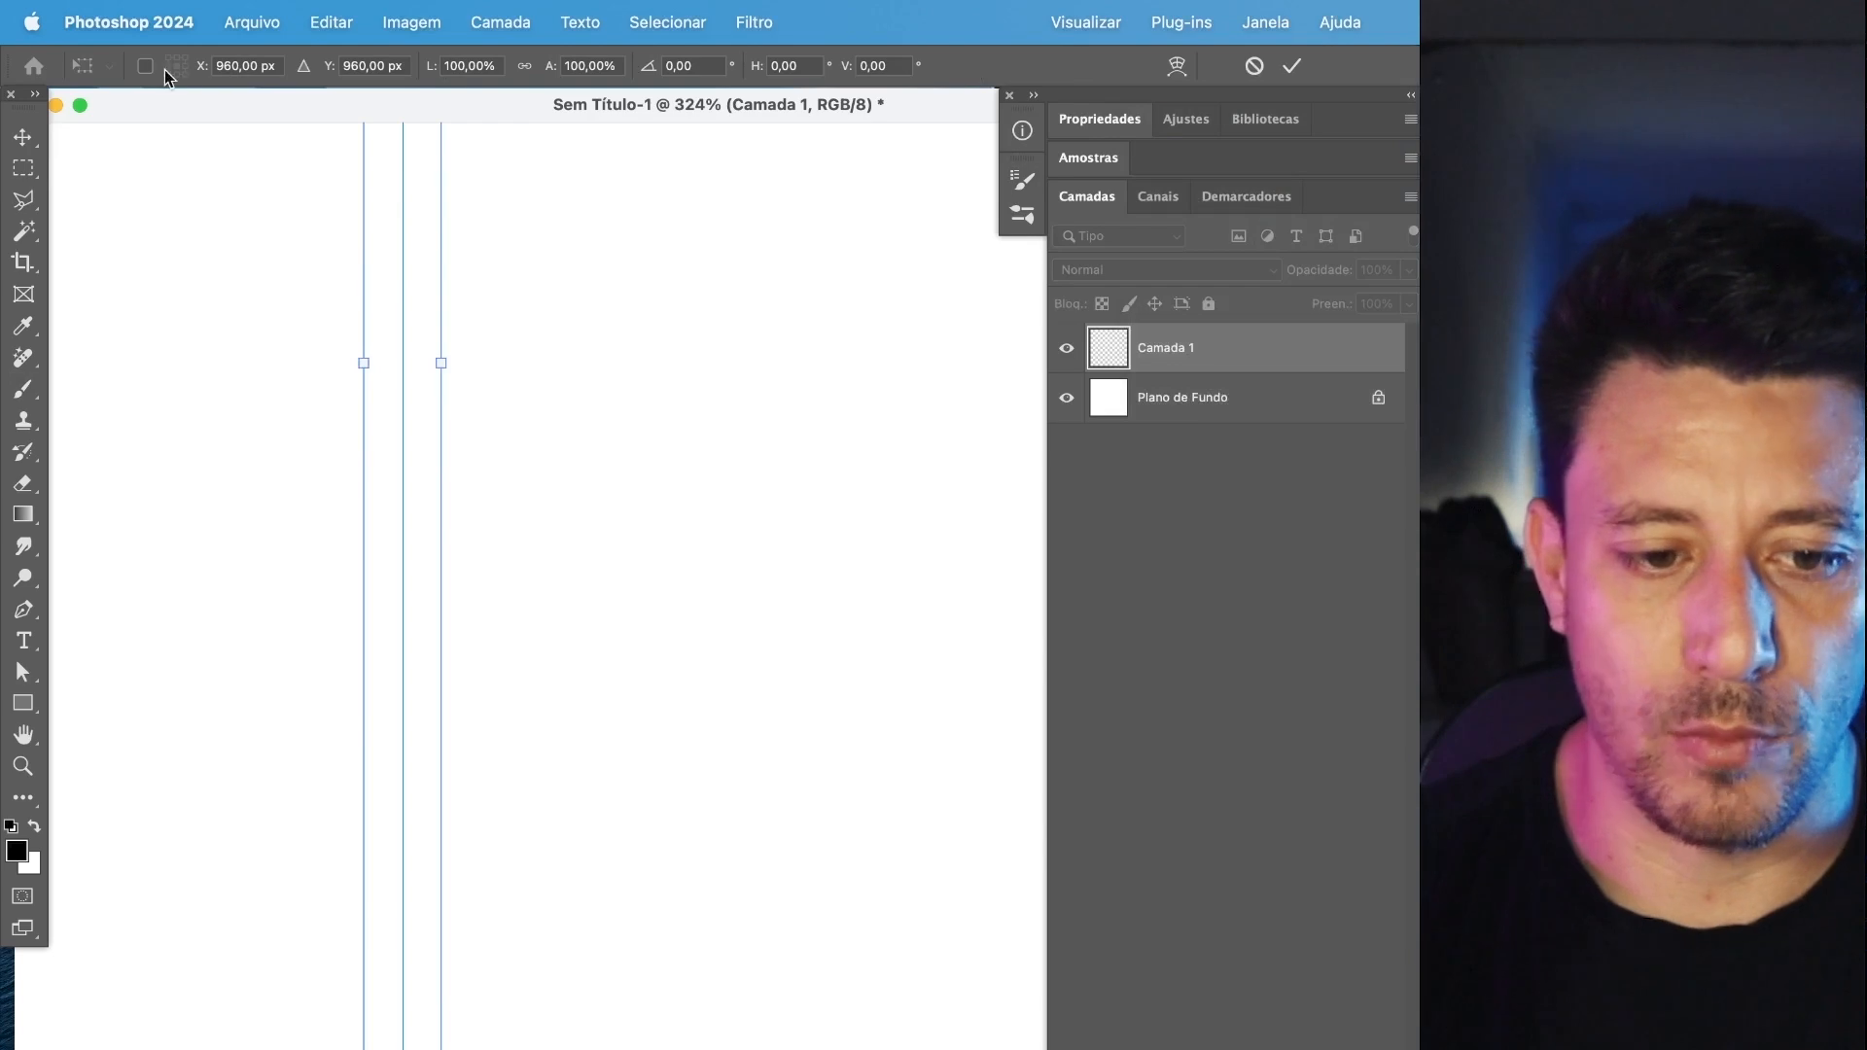
left_click(23, 389)
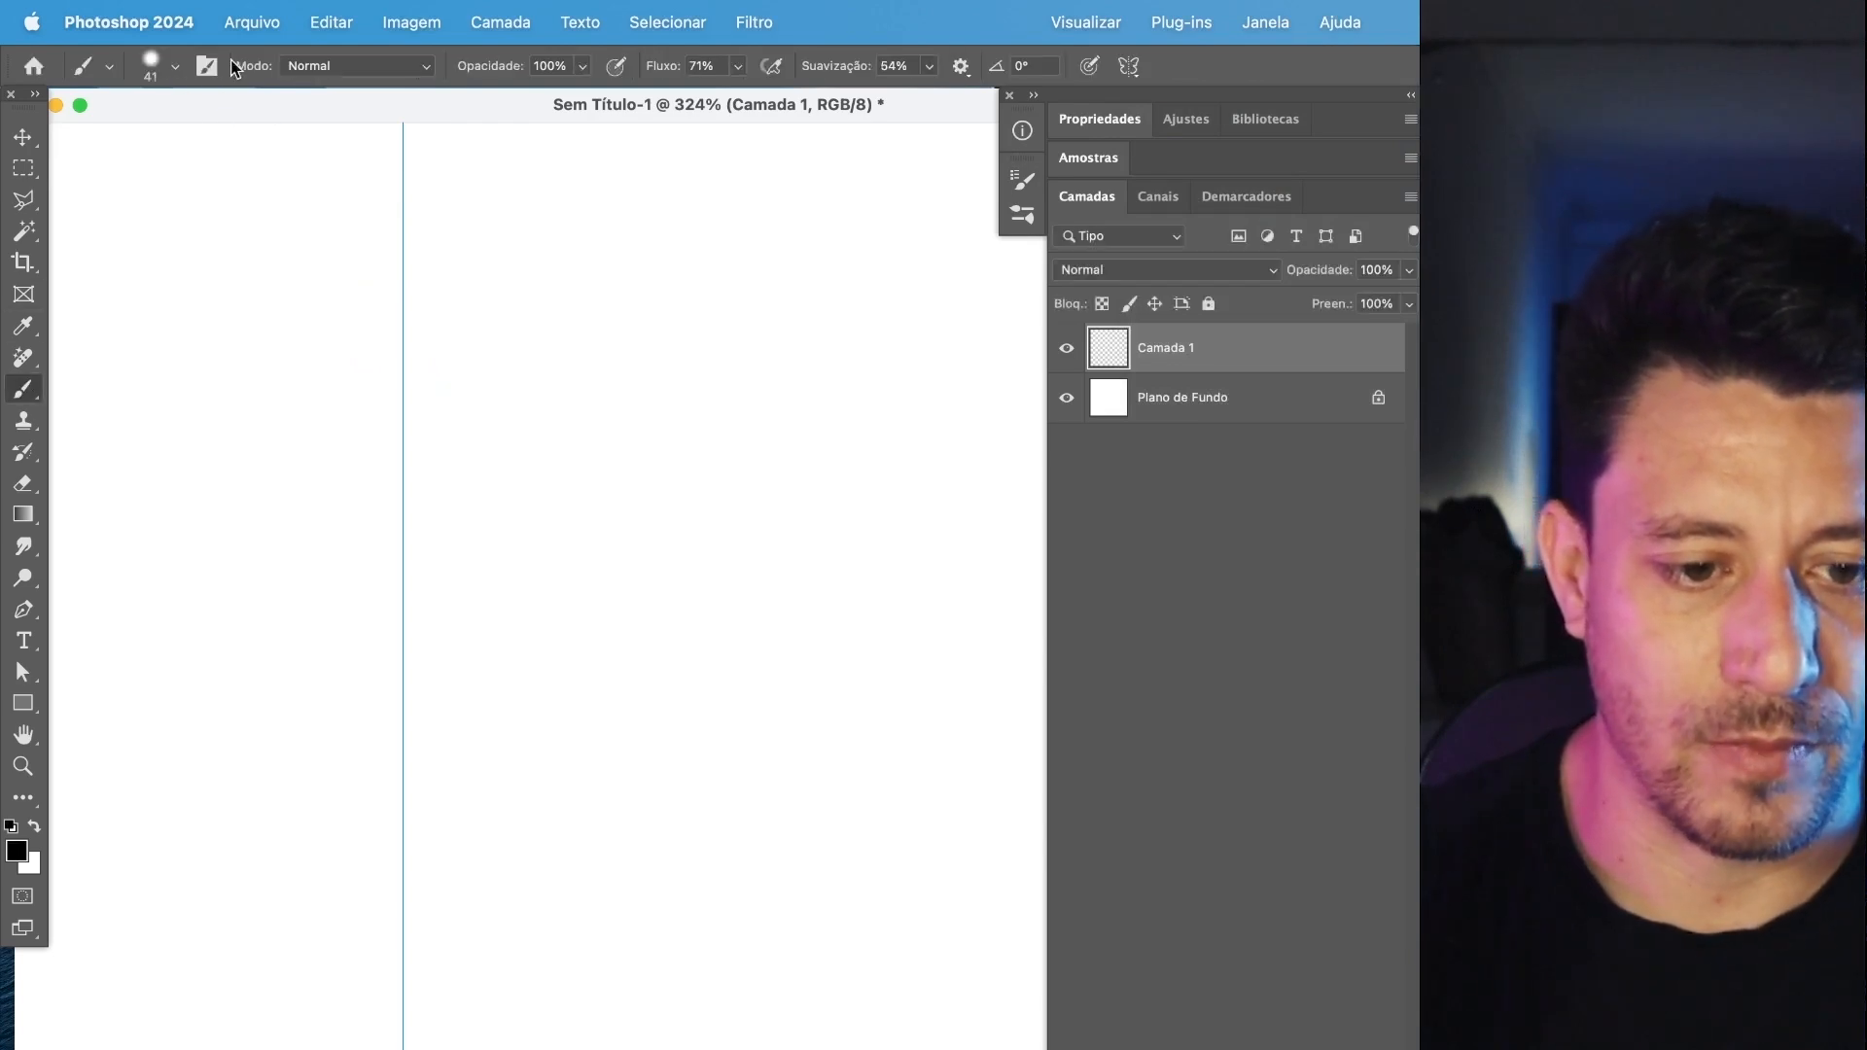
Reduce the brush size to 18 px and center the symmetry axis in view for painting.
left_click(175, 68)
left_click_drag(172, 143, 157, 144)
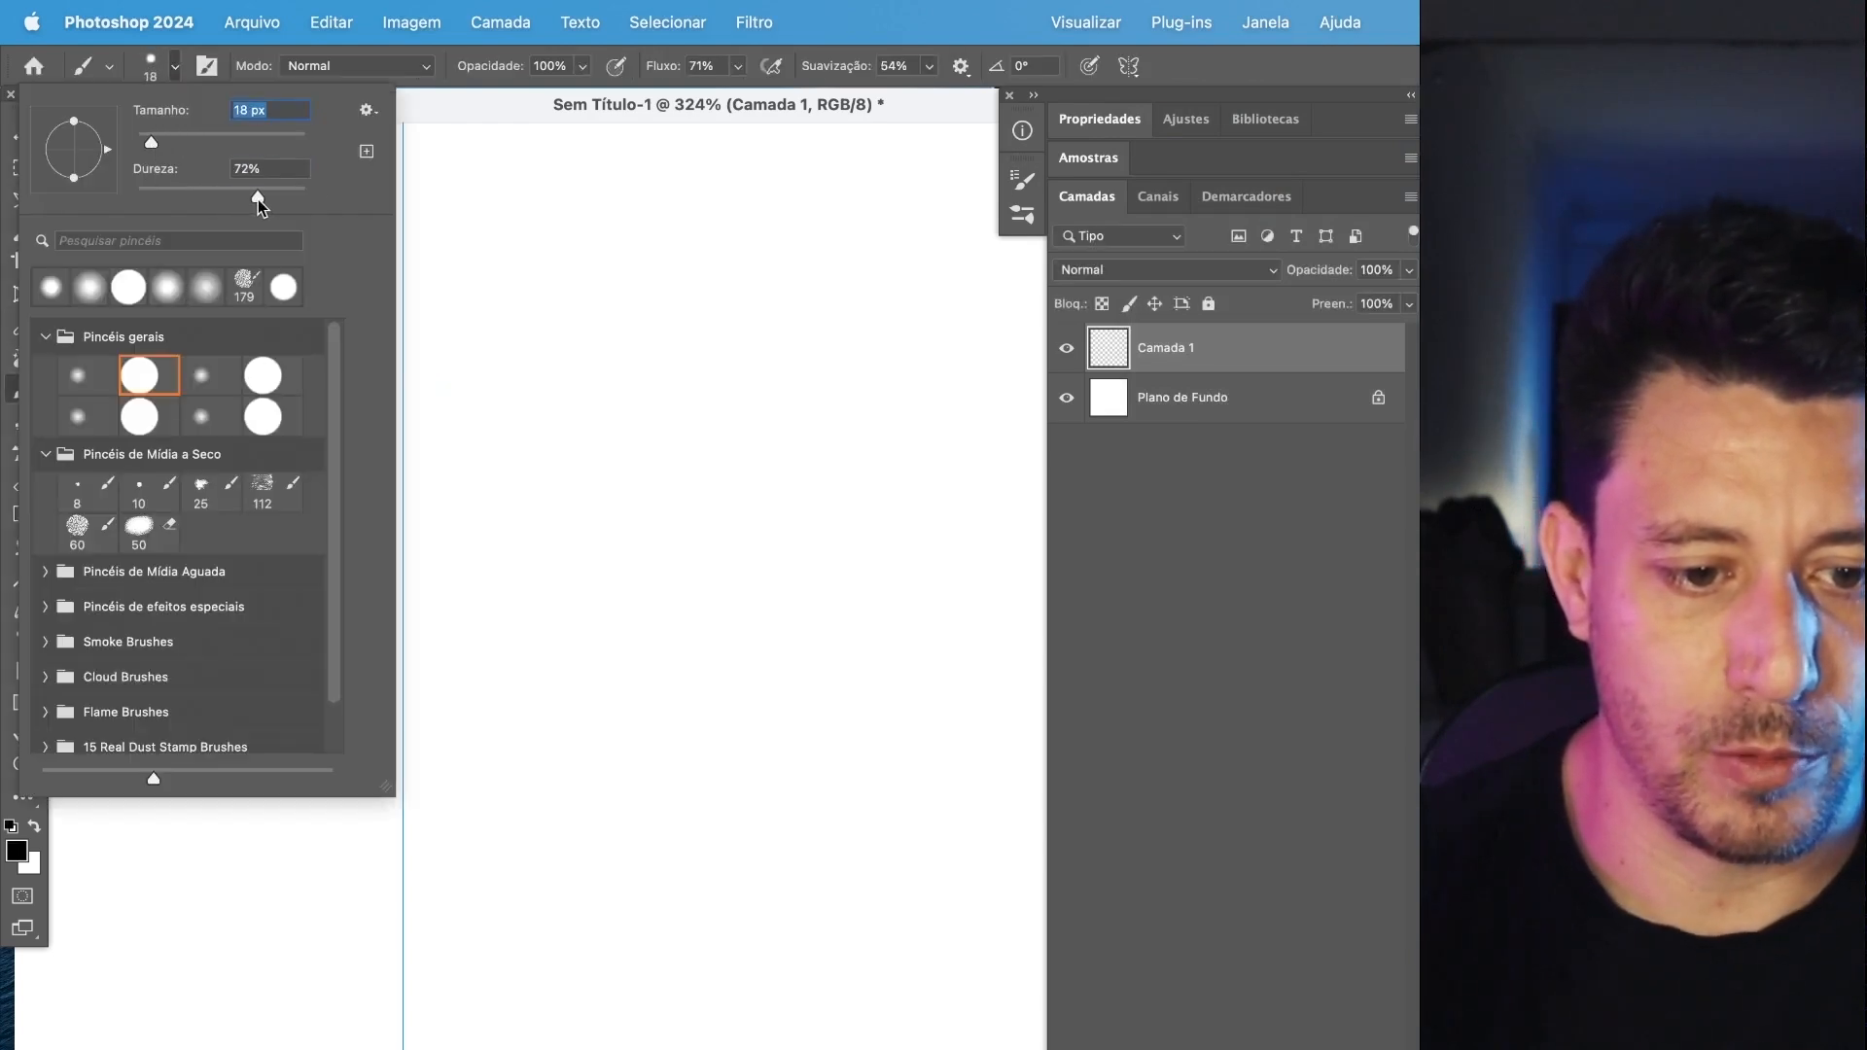
left_click(481, 112)
left_click_drag(525, 377, 788, 422)
scroll(597, 484, "down", 2)
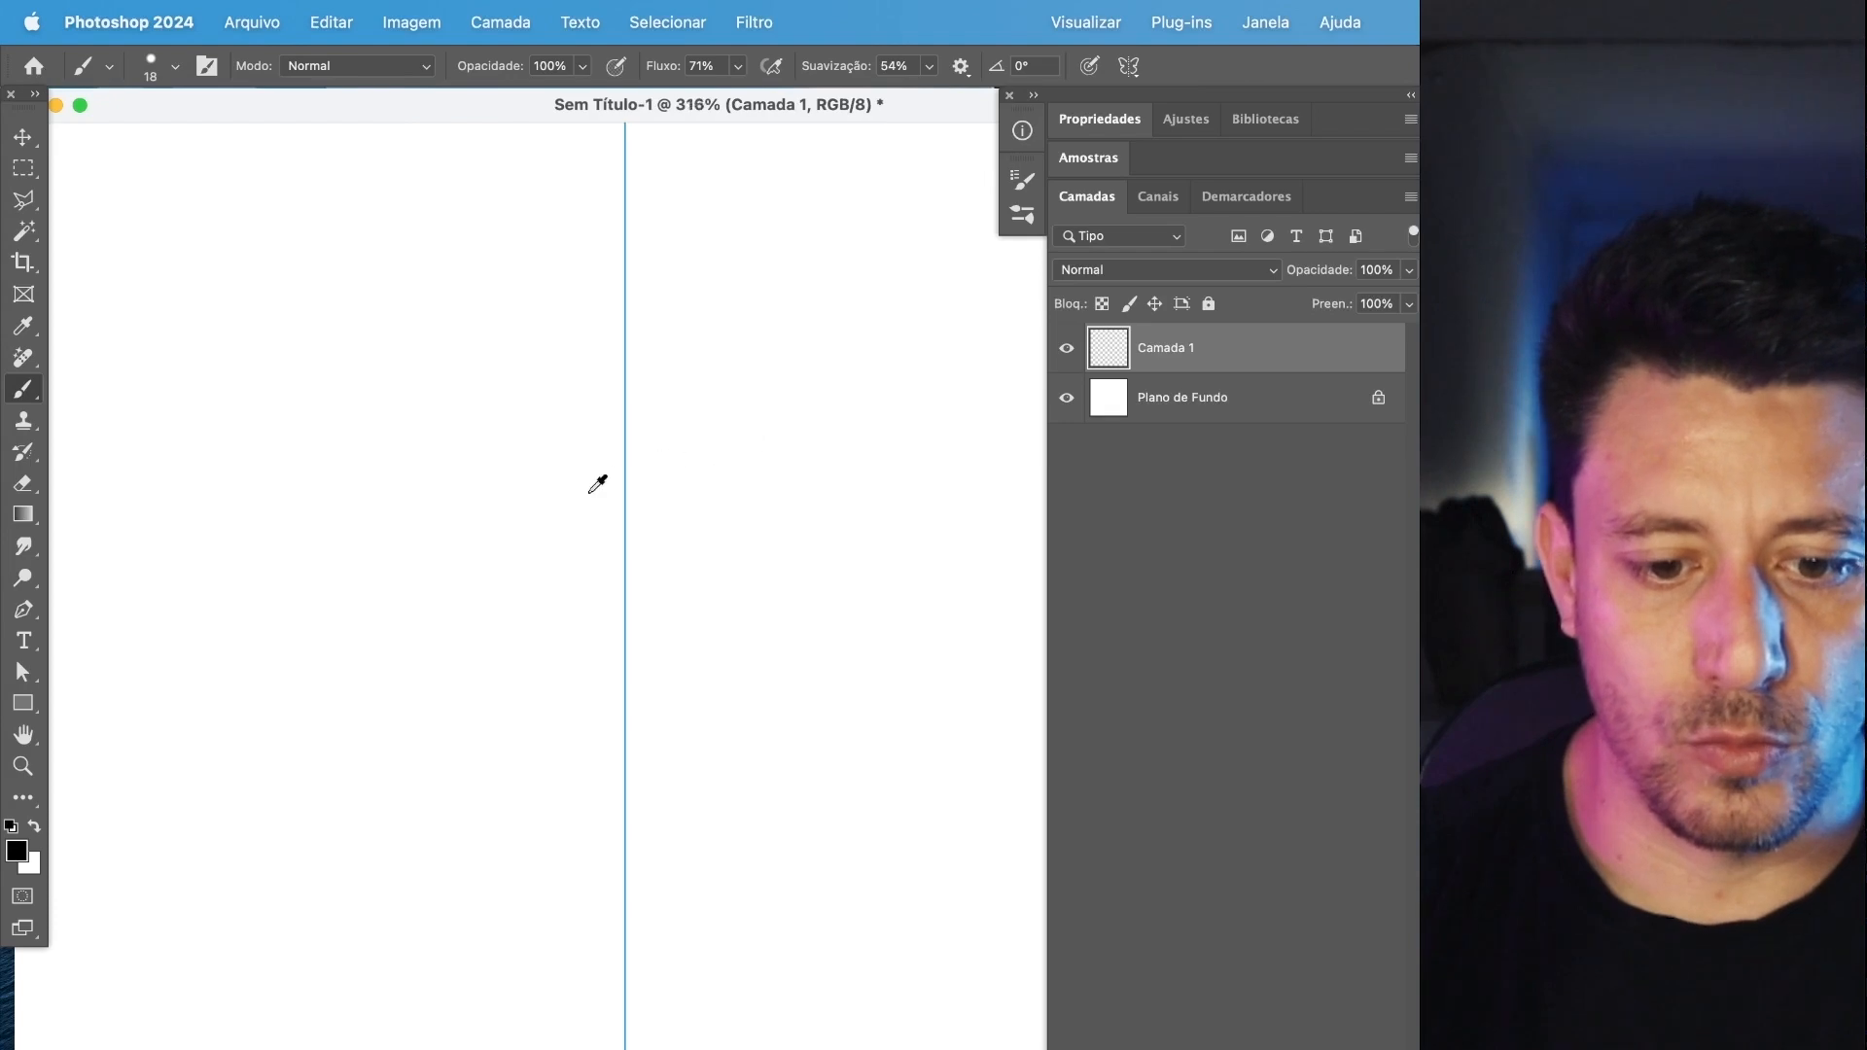
Paint a test stroke beside the vertical symmetry axis, mirrored to its other side, and undo it.
left_click(751, 273)
mouse_move(777, 396)
left_mouse_down()
mouse_move(1013, 650)
mouse_move(879, 558)
mouse_move(692, 658)
mouse_move(831, 924)
mouse_move(684, 884)
mouse_move(675, 513)
mouse_move(746, 466)
mouse_move(755, 325)
mouse_move(887, 146)
mouse_move(1030, 483)
mouse_move(963, 875)
mouse_move(904, 933)
left_mouse_up()
key("super+z")
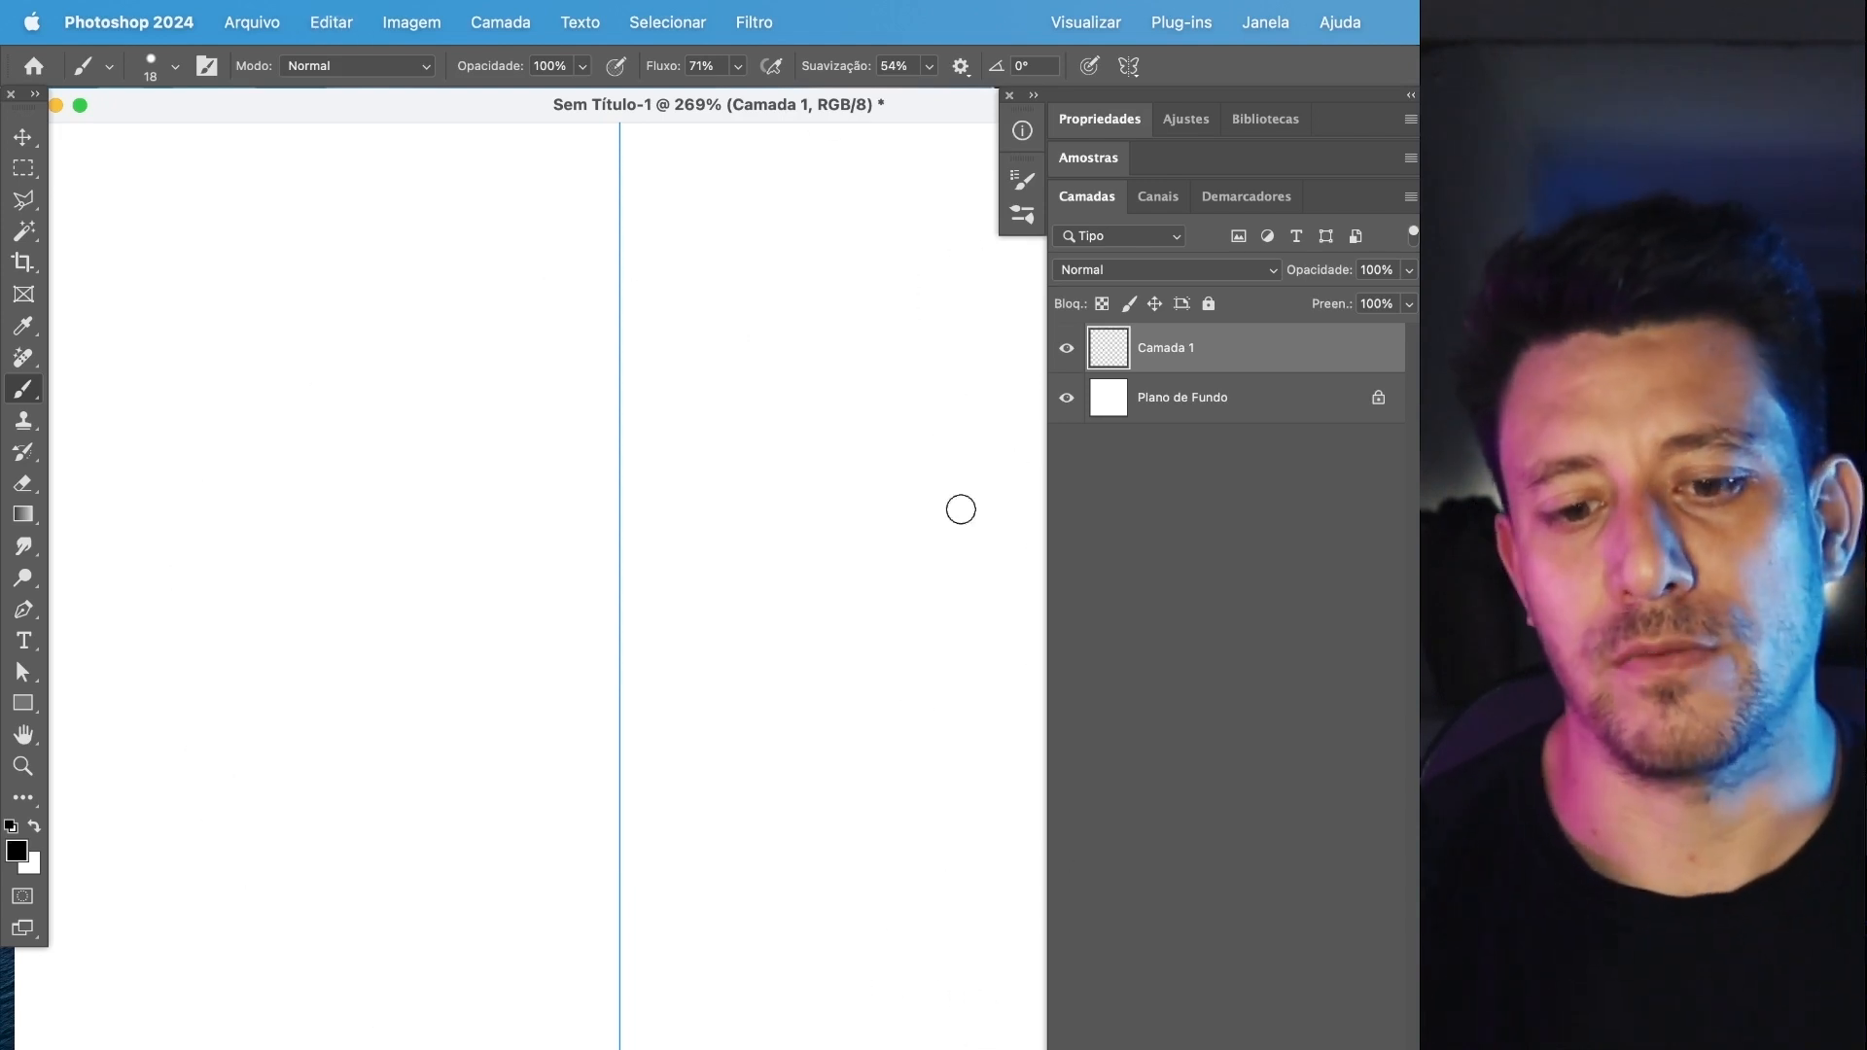
Switch the paint symmetry to dual axis (Eixo duplo), move its center to X 927 px, Y 953 px, and accept it.
left_click(1133, 76)
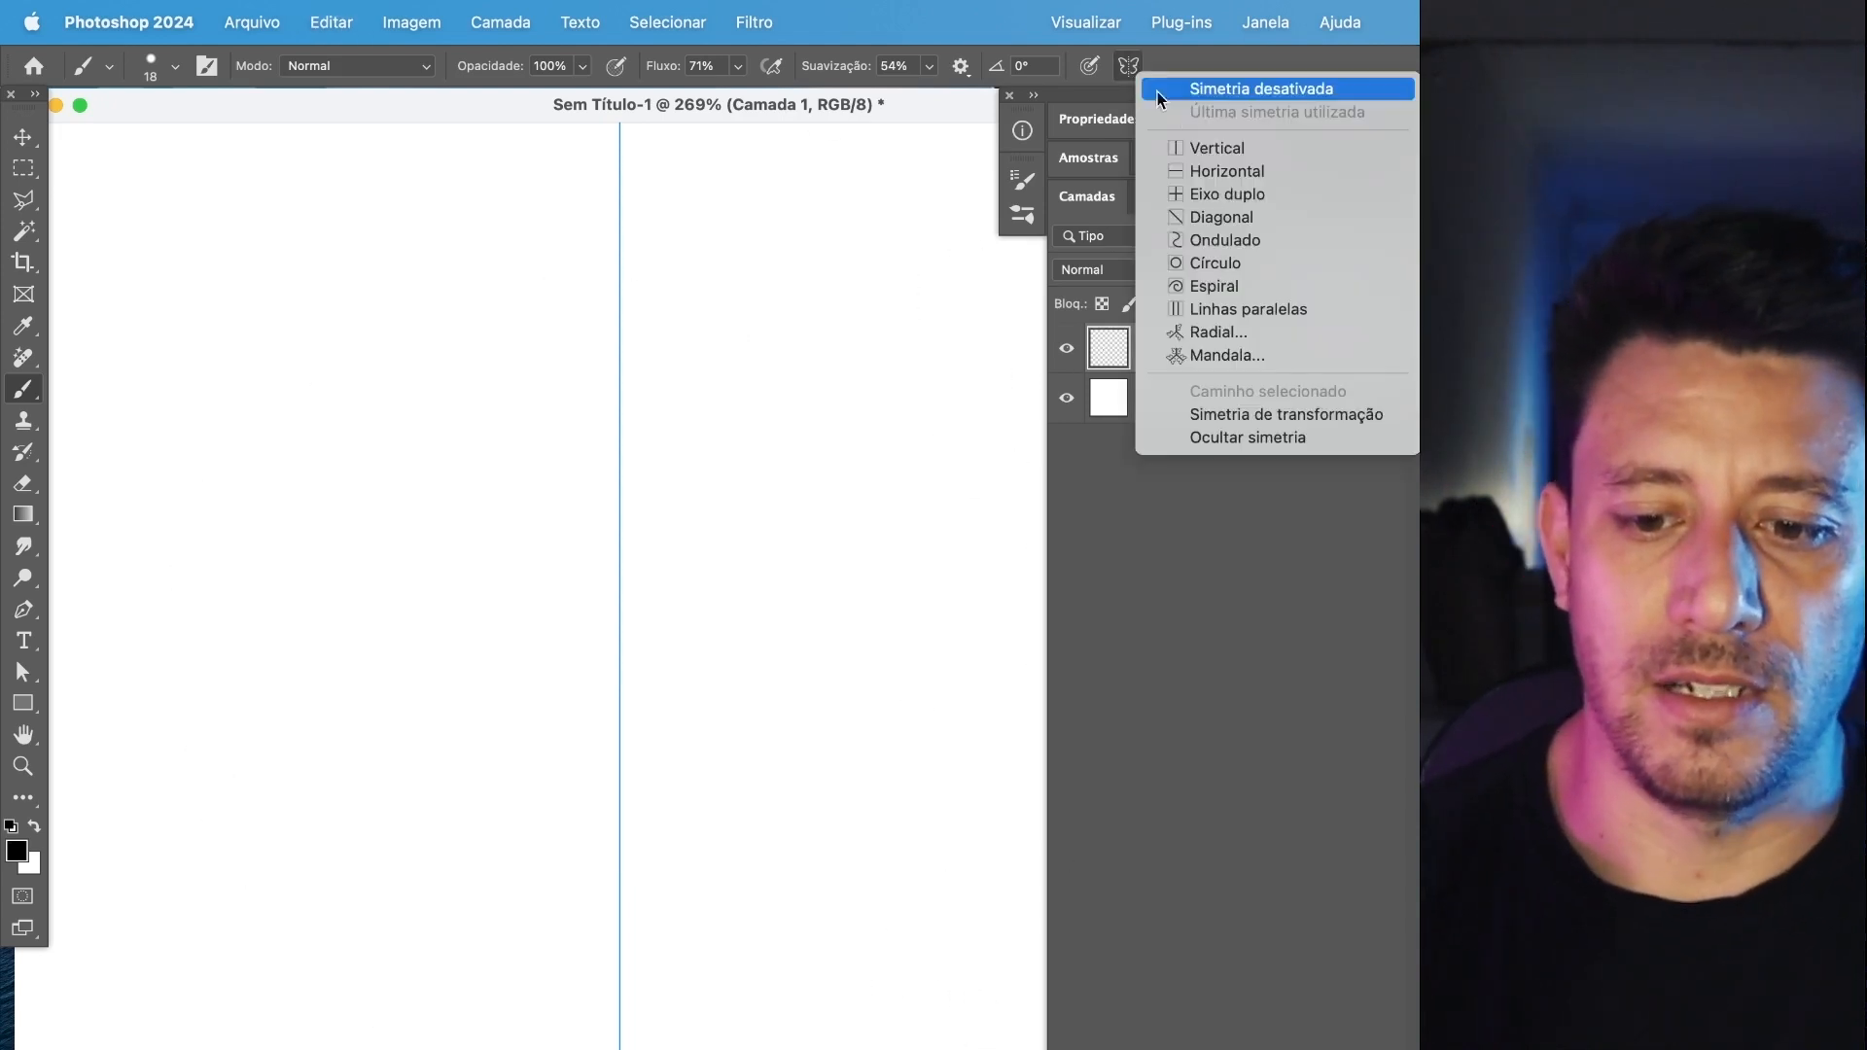
left_click(1268, 207)
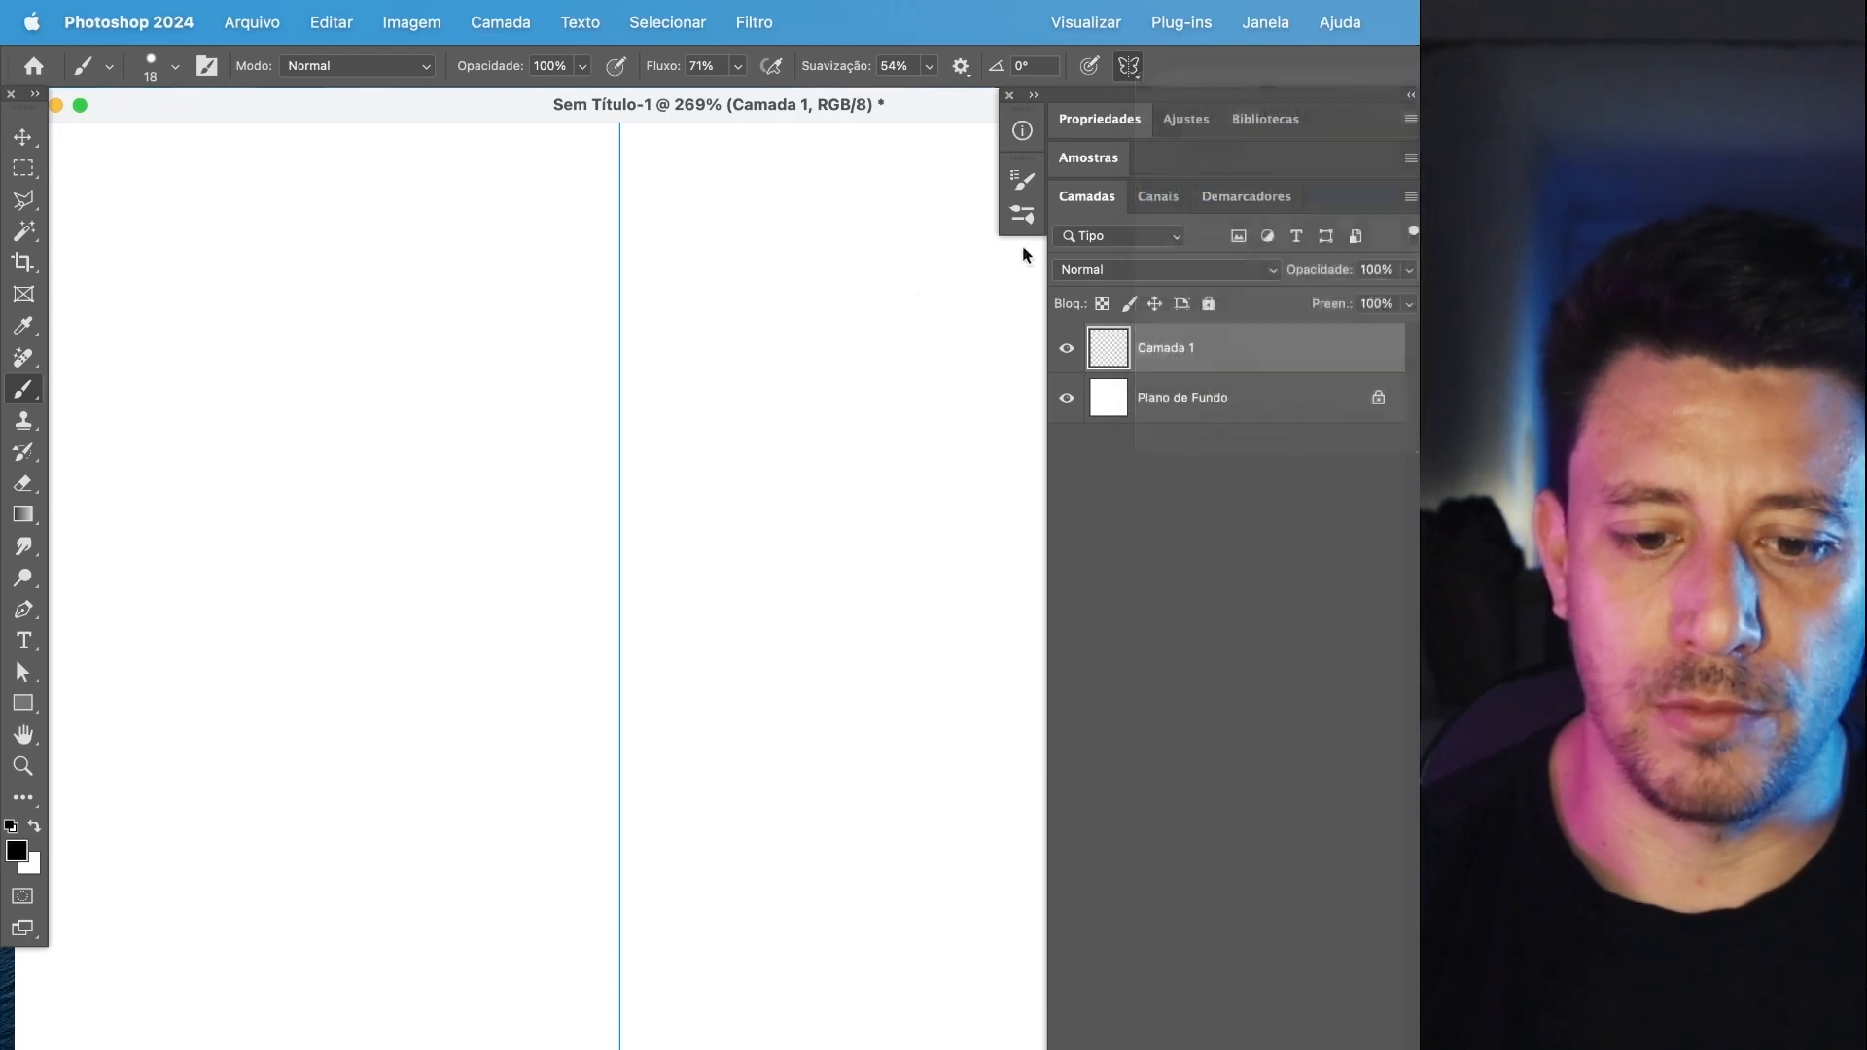
left_click_drag(728, 437, 586, 694)
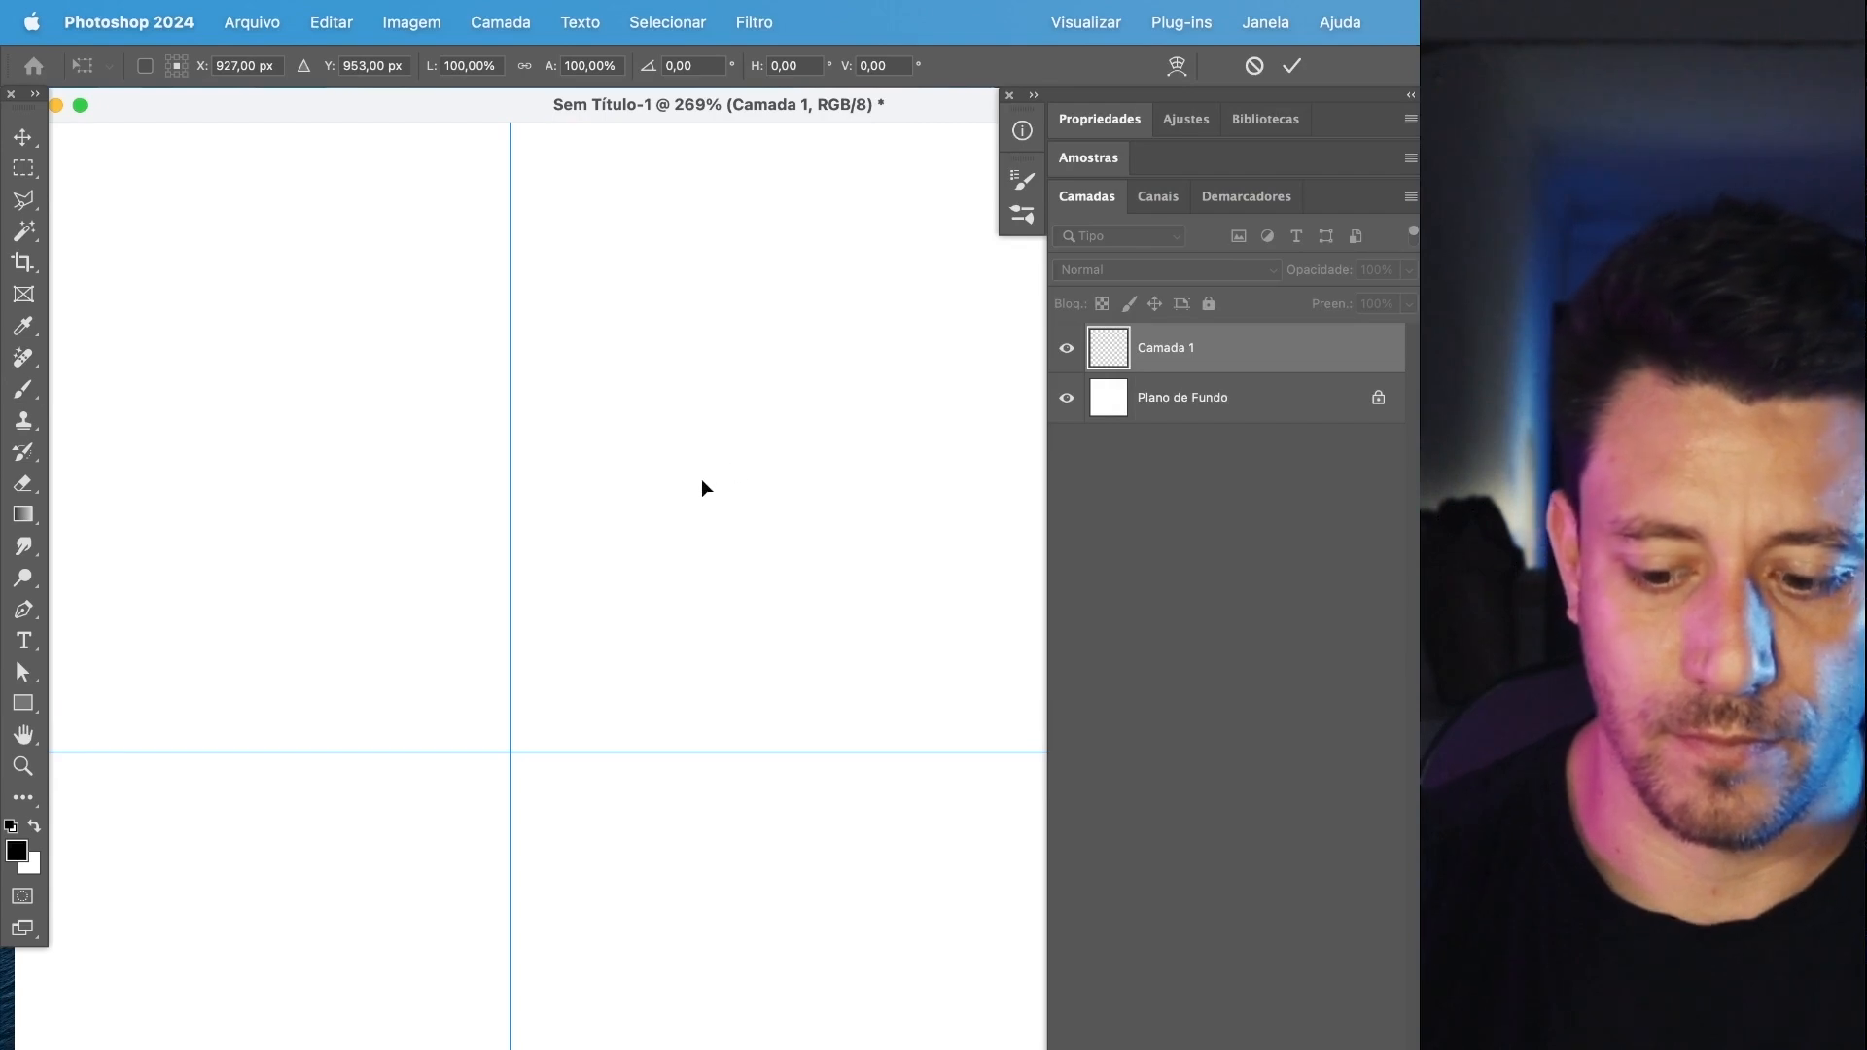
key("Return")
Paint looping black test strokes around the dual symmetry axes and undo them until the layer is empty.
mouse_move(583, 718)
left_mouse_down()
mouse_move(580, 591)
mouse_move(880, 506)
left_mouse_up()
mouse_move(887, 416)
left_mouse_down()
mouse_move(583, 525)
mouse_move(629, 467)
mouse_move(722, 518)
mouse_move(590, 366)
mouse_move(728, 204)
mouse_move(859, 297)
mouse_move(917, 194)
mouse_move(725, 553)
mouse_move(690, 699)
mouse_move(1130, 587)
mouse_move(822, 657)
mouse_move(497, 598)
mouse_move(881, 395)
mouse_move(773, 130)
mouse_move(720, 673)
mouse_move(1052, 344)
mouse_move(857, 515)
mouse_move(1133, 650)
mouse_move(528, 639)
mouse_move(489, 296)
mouse_move(884, 1)
mouse_move(1050, 26)
left_mouse_up()
scroll(742, 736, "down", 5)
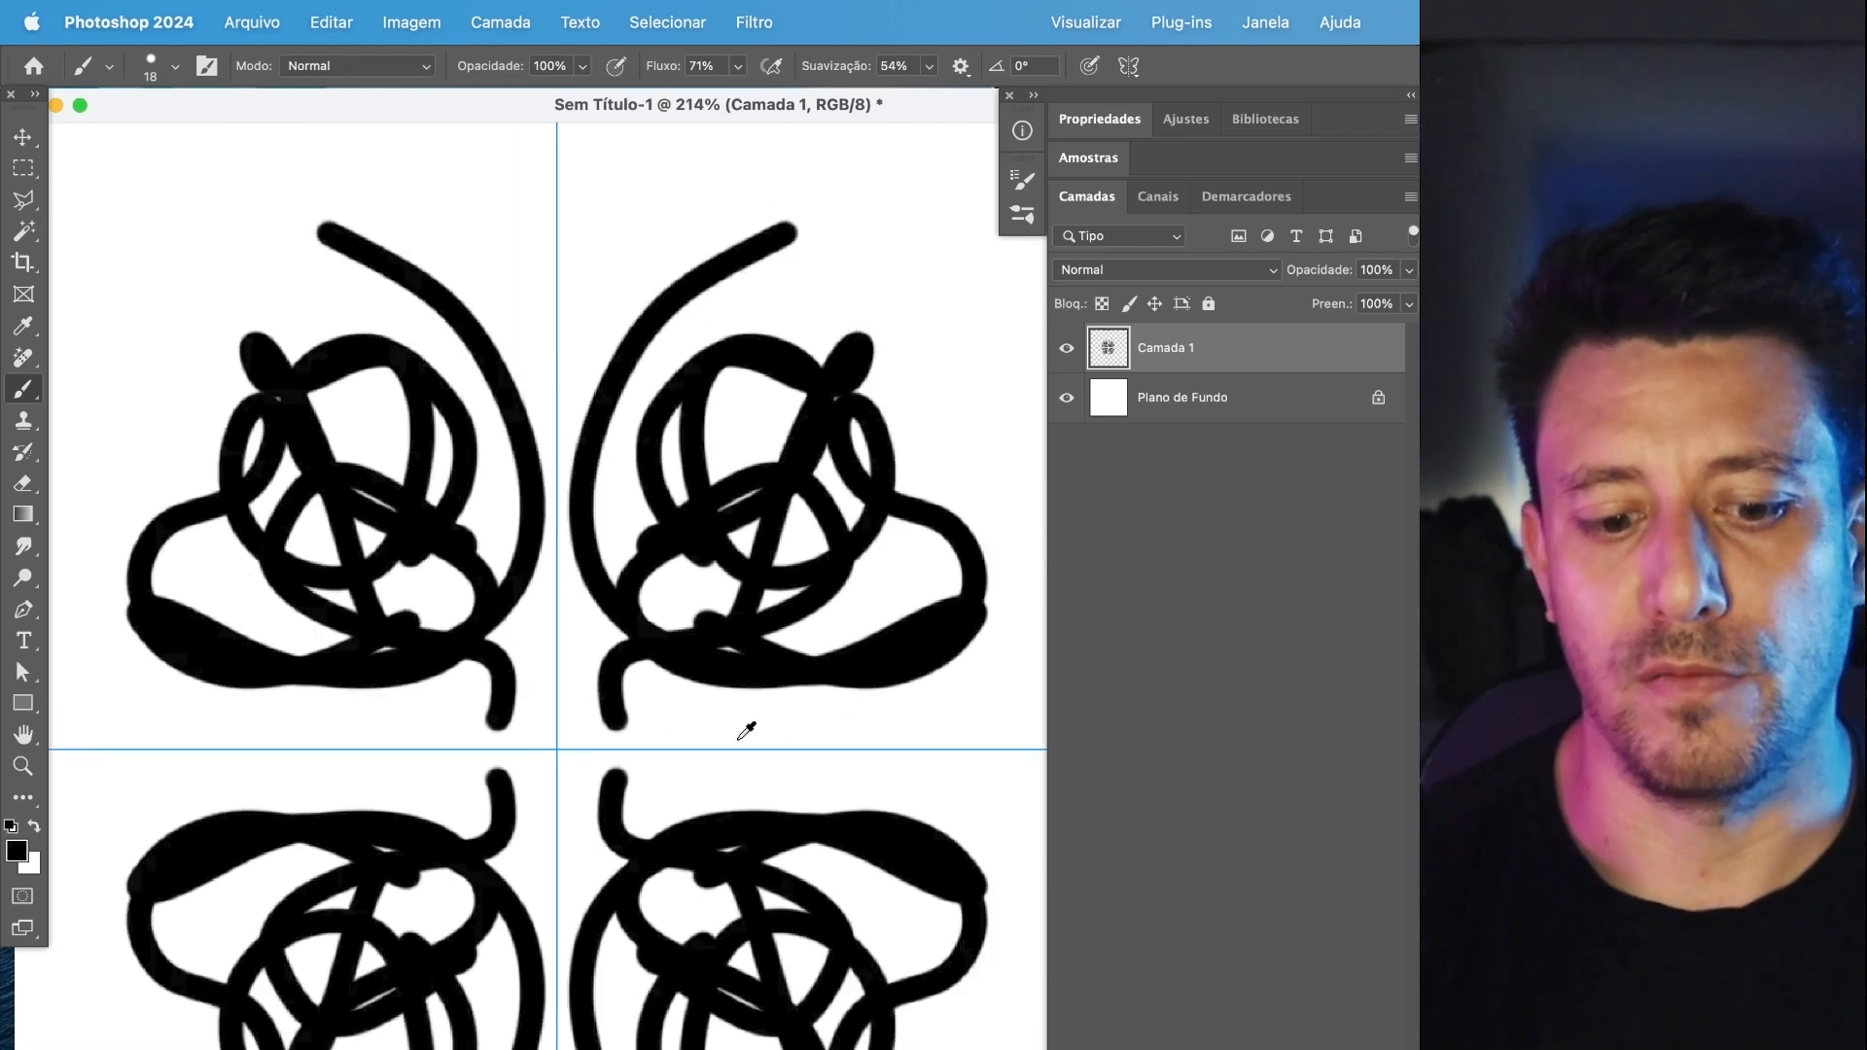
key("super+z")
mouse_move(682, 716)
left_mouse_down()
mouse_move(770, 716)
mouse_move(816, 437)
mouse_move(725, 214)
mouse_move(933, 521)
mouse_move(667, 682)
mouse_move(879, 860)
mouse_move(968, 643)
mouse_move(712, 410)
mouse_move(1004, 342)
mouse_move(734, 612)
mouse_move(620, 573)
mouse_move(1007, 466)
mouse_move(894, 225)
mouse_move(705, 697)
mouse_move(714, 835)
left_mouse_up()
scroll(700, 768, "up", 5)
key("super+z")
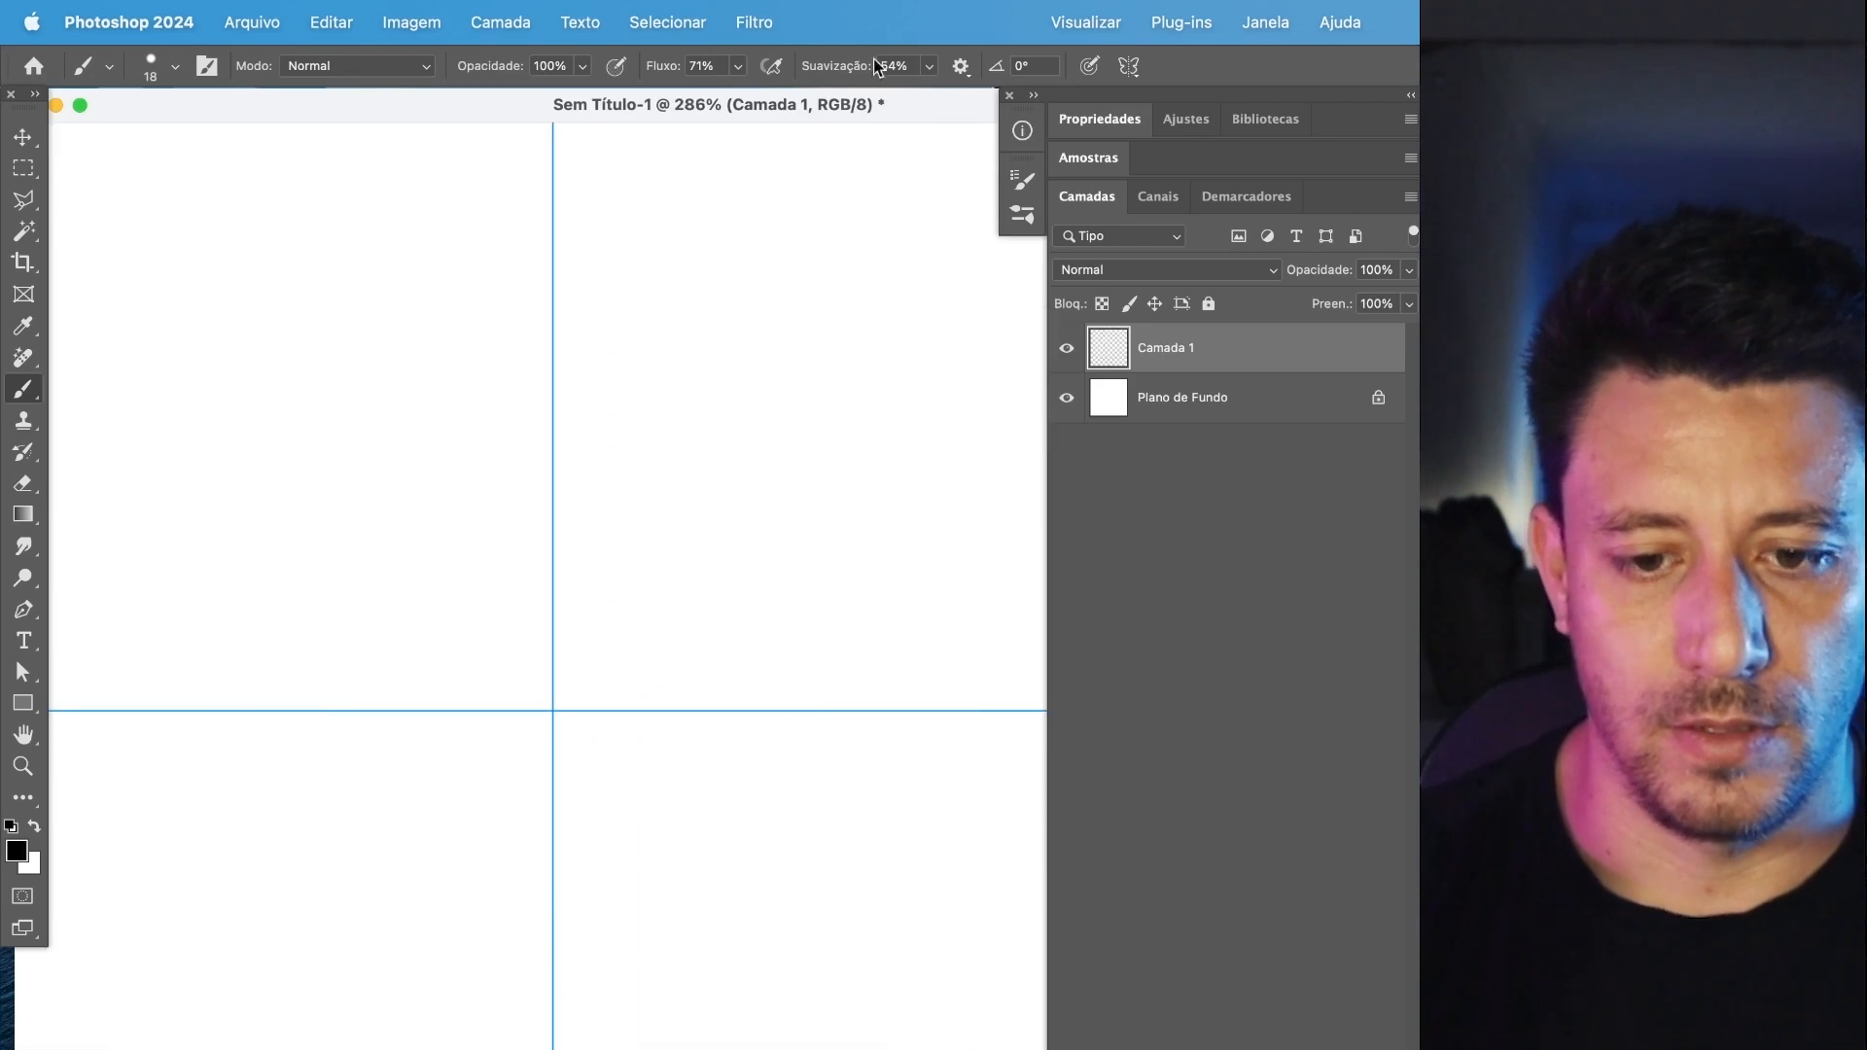
Switch the paint symmetry to Mandala with 3 segments and accept the axes centered at X 960 px, Y 960 px.
left_click(1128, 65)
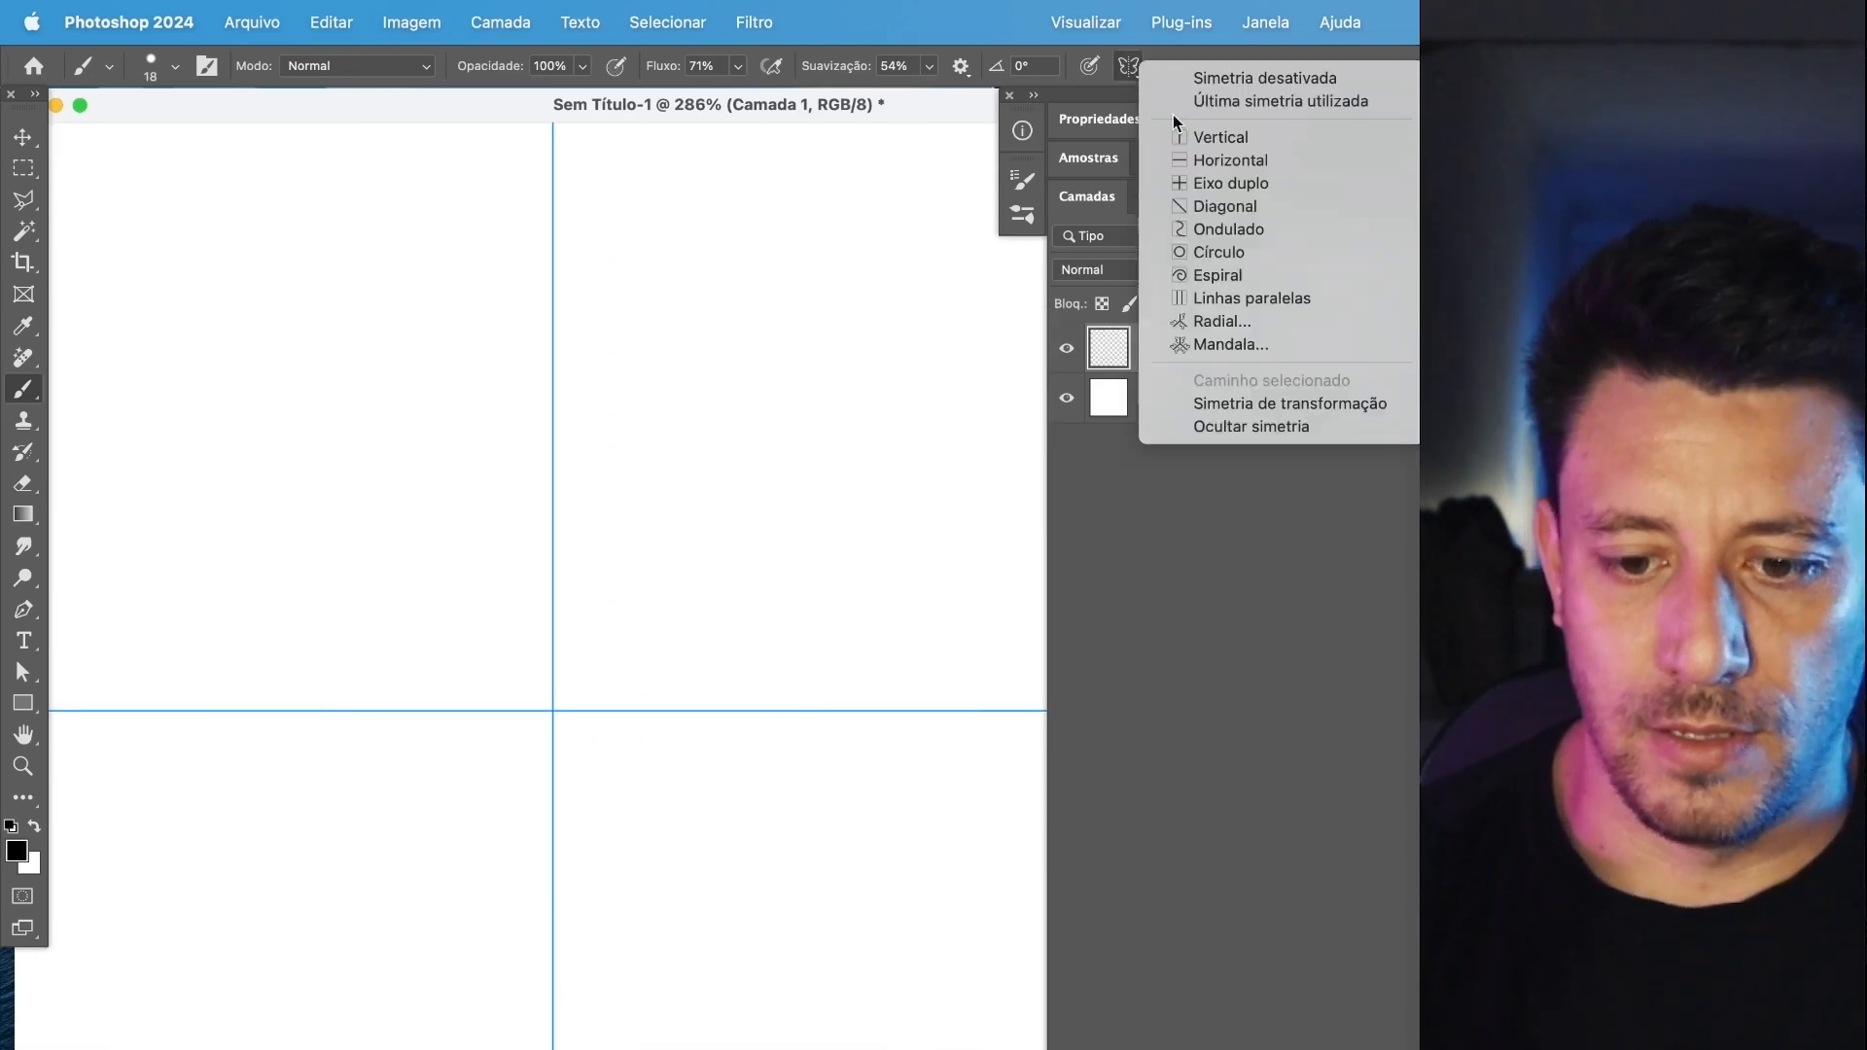
left_click(1276, 345)
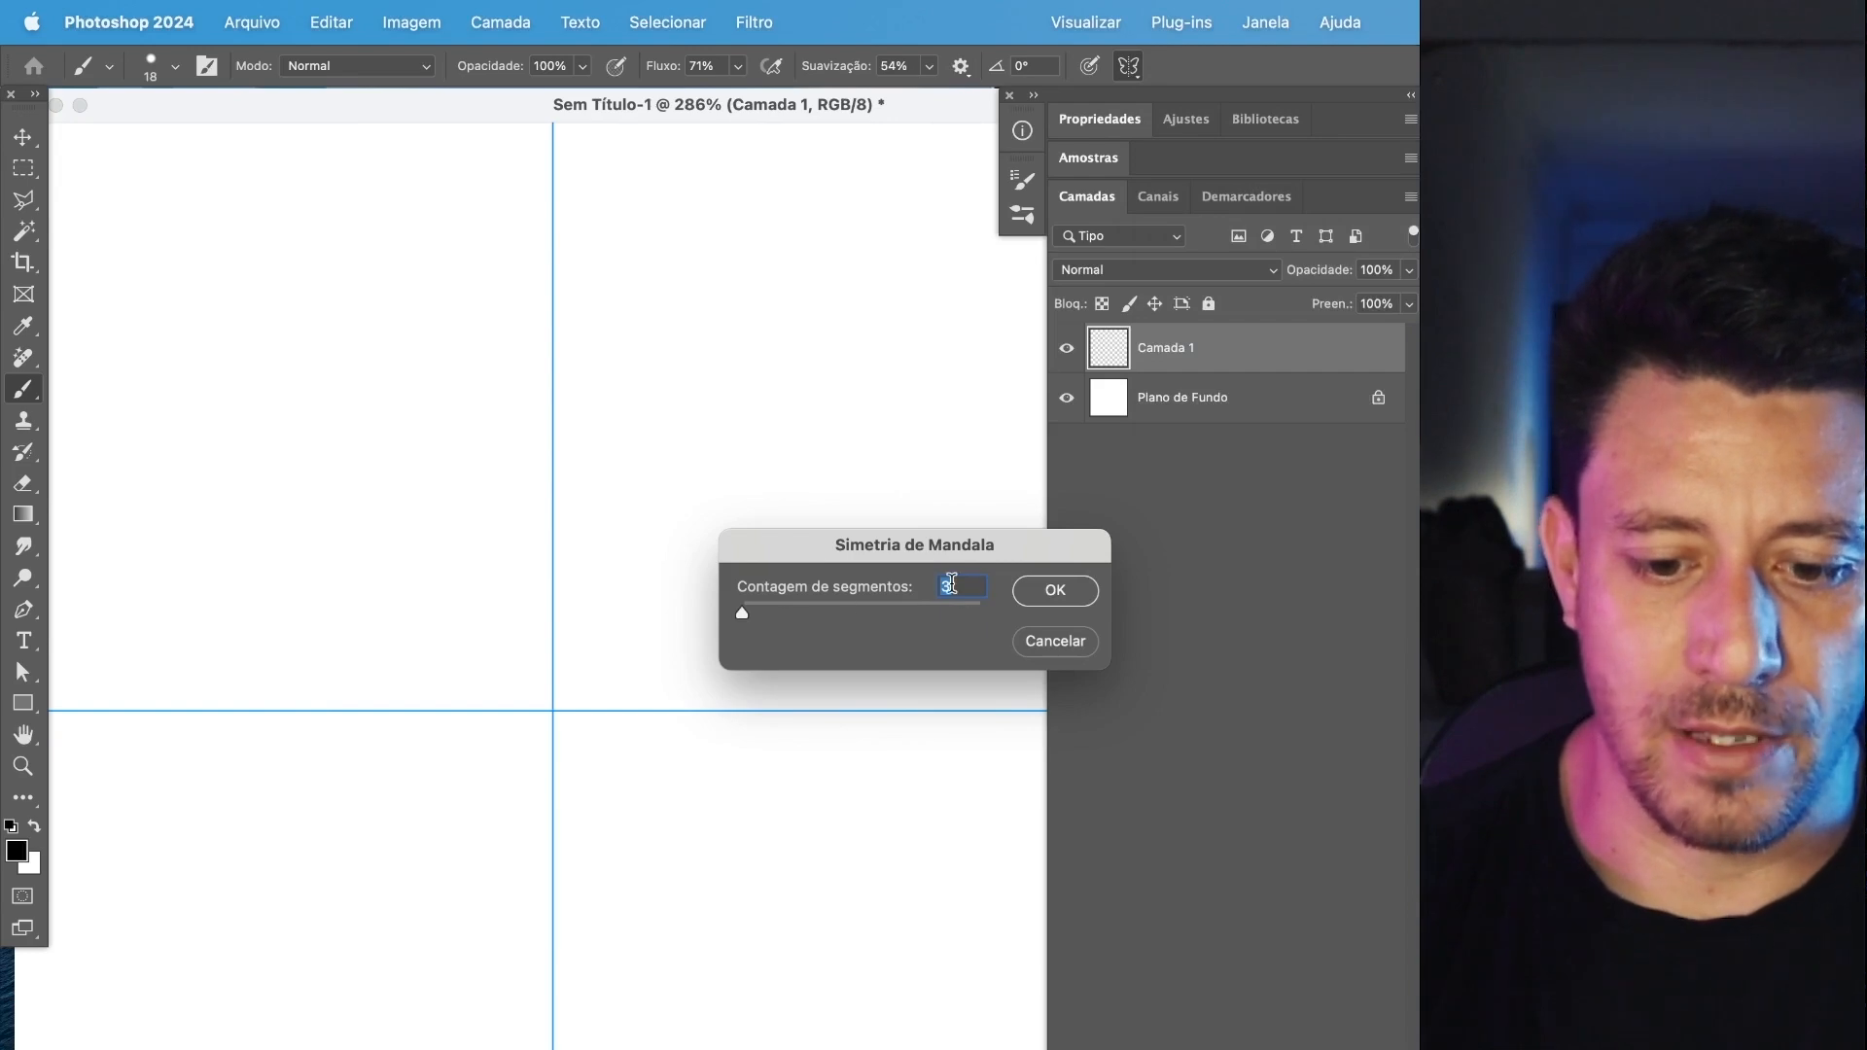
left_click(1055, 591)
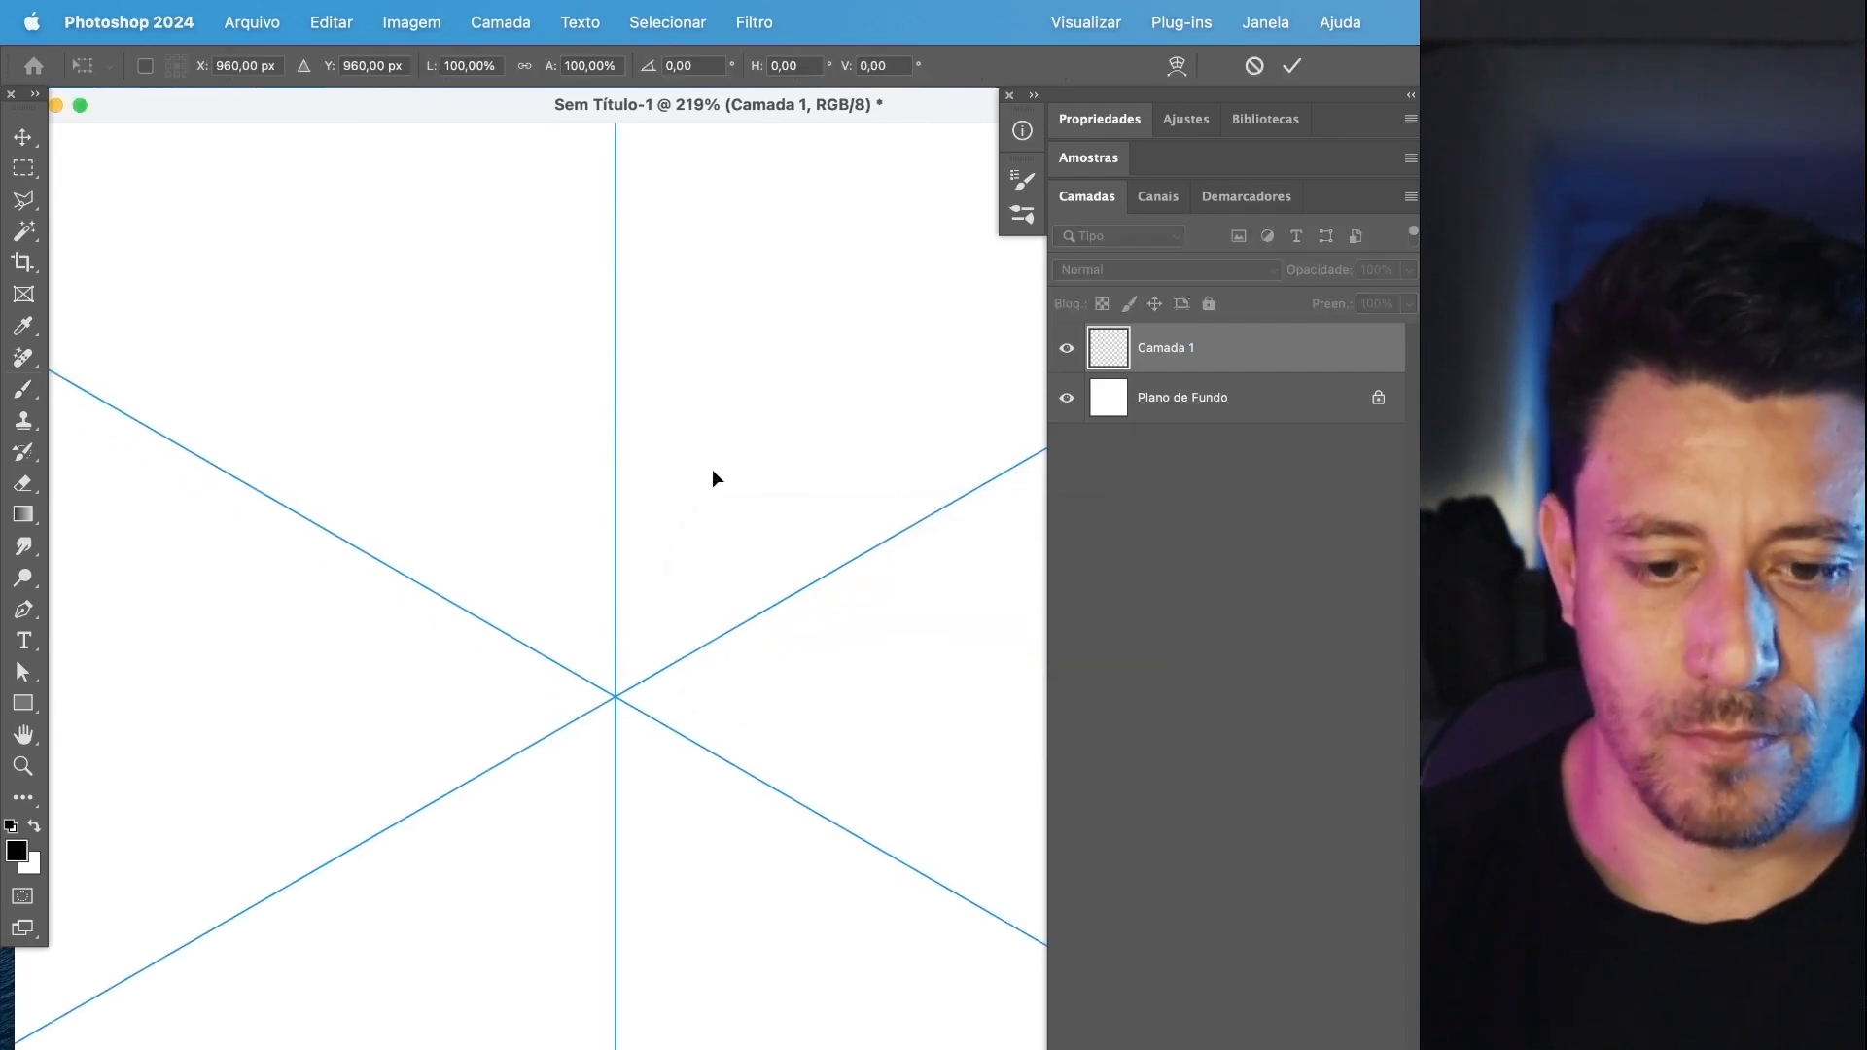
key("Return")
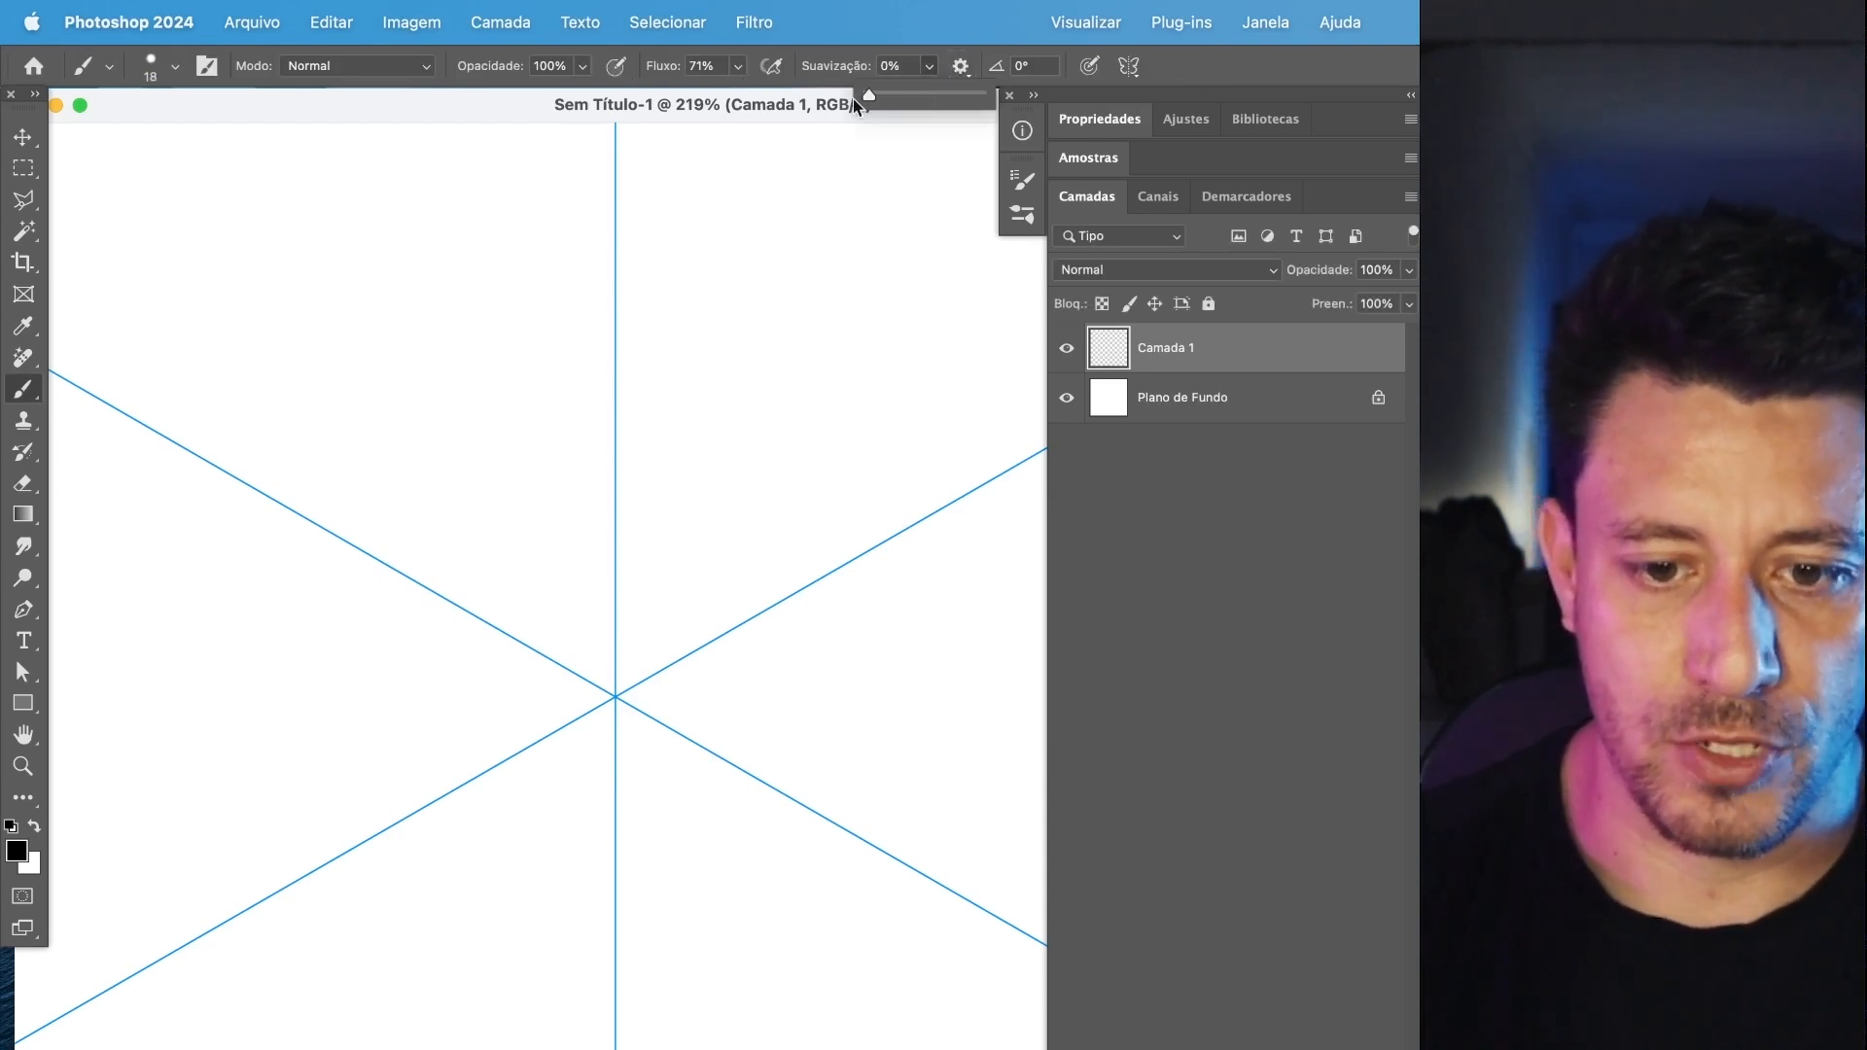
Set the smoothing to 0% and paint looping black strokes inside a mandala segment to build a symmetric pattern.
mouse_move(647, 660)
left_mouse_down()
mouse_move(625, 643)
mouse_move(950, 428)
mouse_move(721, 496)
mouse_move(794, 406)
mouse_move(836, 457)
mouse_move(929, 317)
mouse_move(674, 247)
mouse_move(947, 143)
mouse_move(1027, 307)
left_mouse_up()
mouse_move(759, 548)
left_mouse_down()
mouse_move(642, 525)
mouse_move(740, 486)
left_mouse_up()
left_click_drag(799, 400, 647, 449)
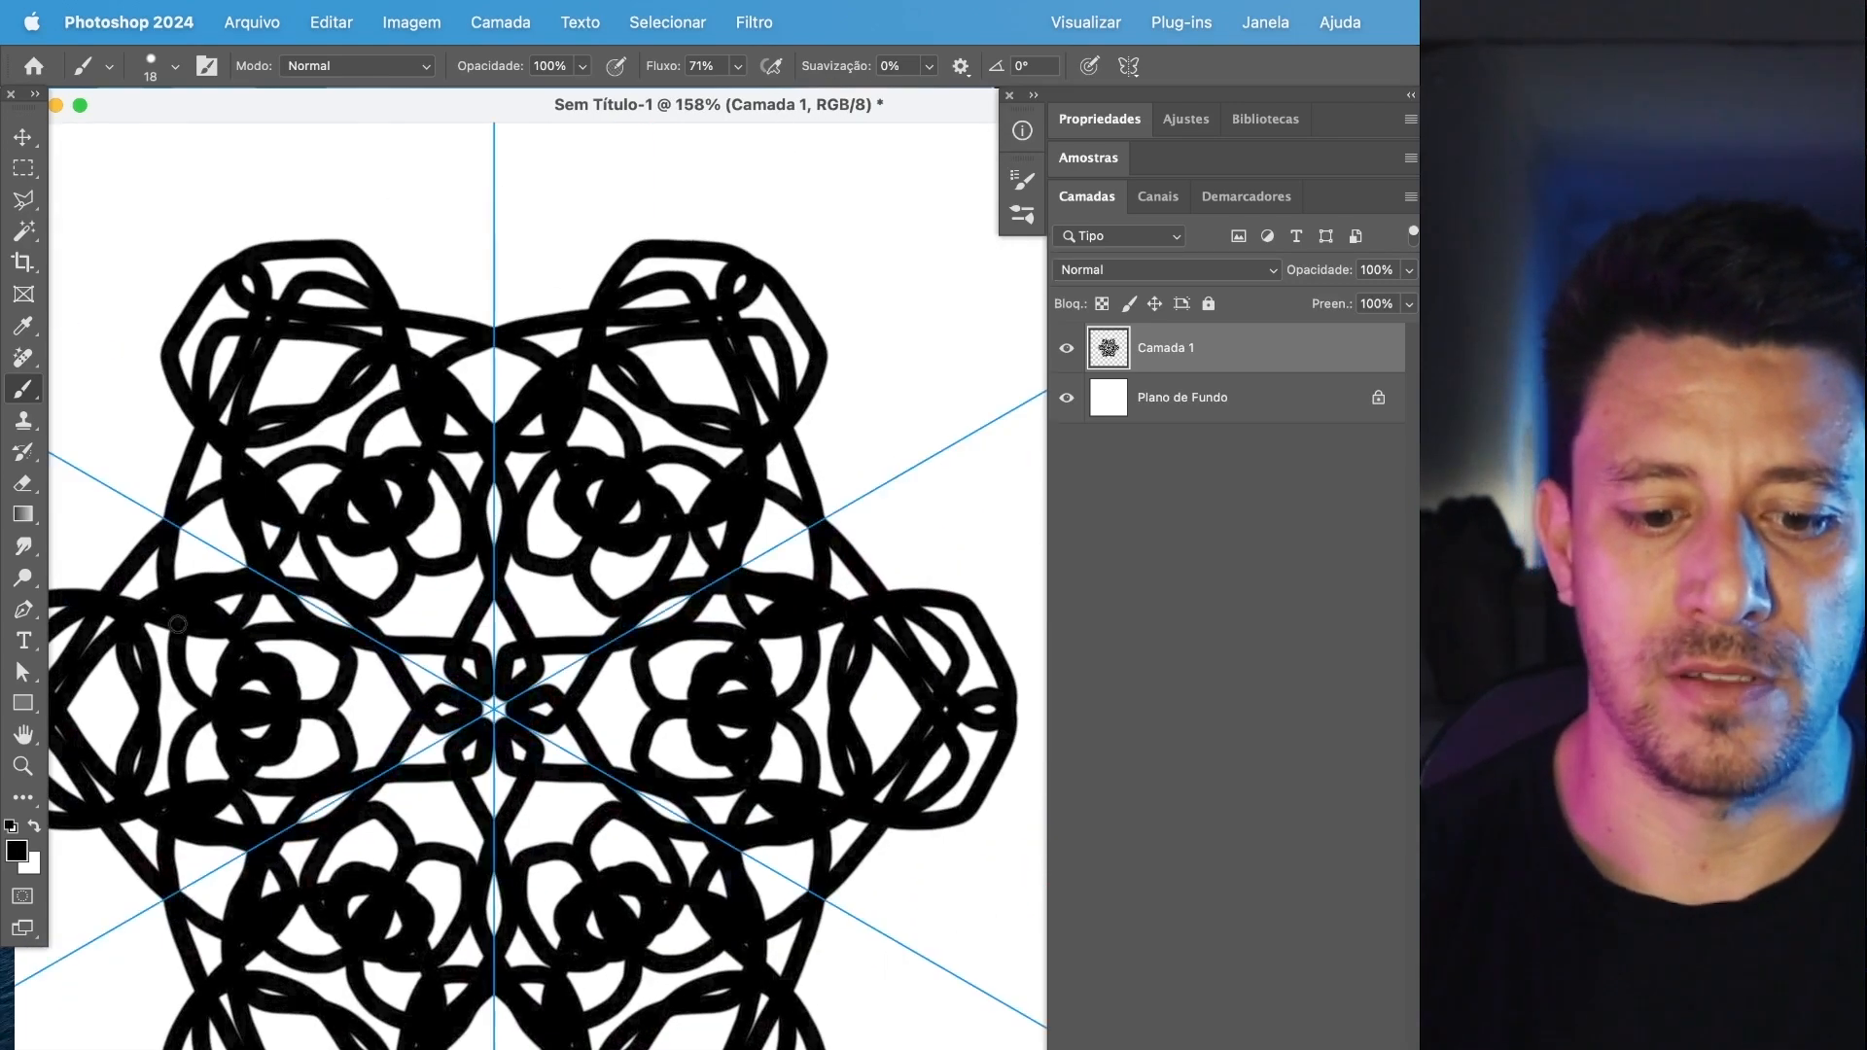
Change the foreground color to red and paint a wavy stroke outward from the mandala's center.
left_click(16, 852)
key("Return")
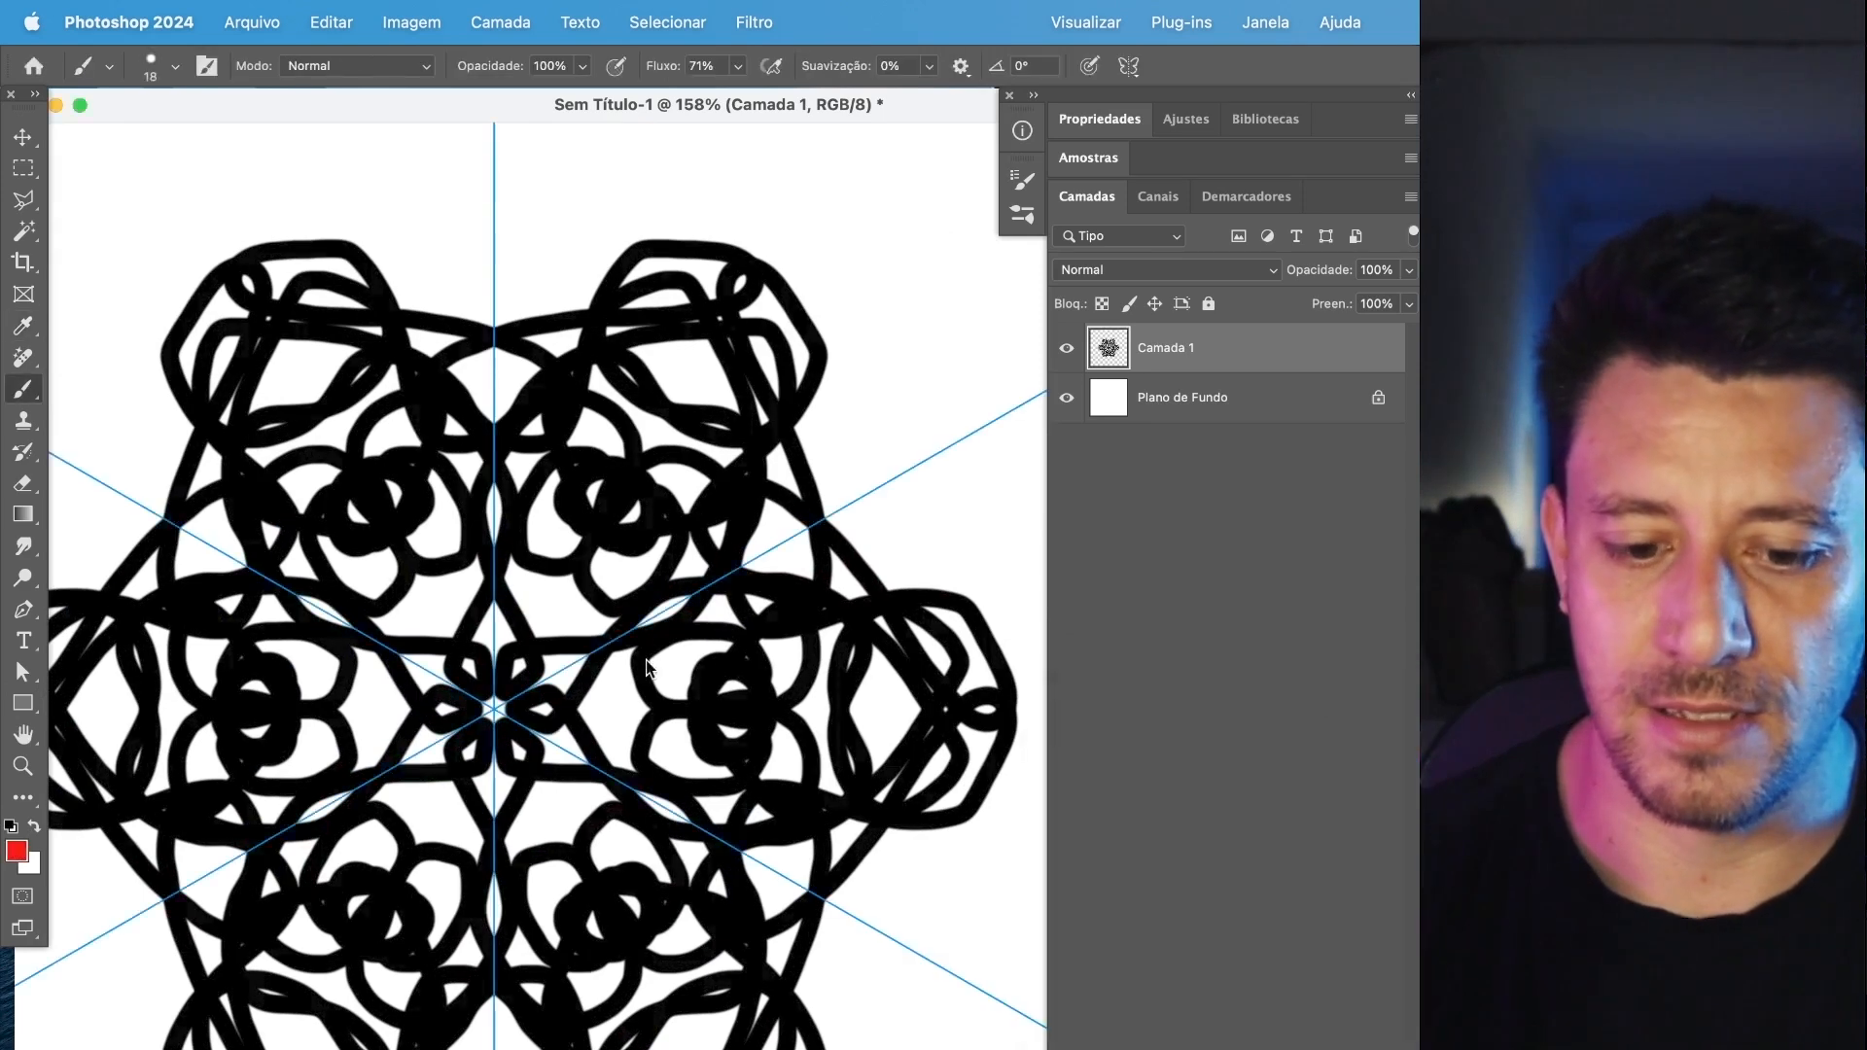
mouse_move(525, 659)
left_mouse_down()
mouse_move(700, 506)
mouse_move(846, 457)
mouse_move(817, 325)
mouse_move(856, 194)
mouse_move(982, 408)
mouse_move(840, 250)
mouse_move(665, 343)
left_mouse_up()
Change the foreground color to bright green and paint strokes from the mandala's center out to its outer edge.
left_click(26, 848)
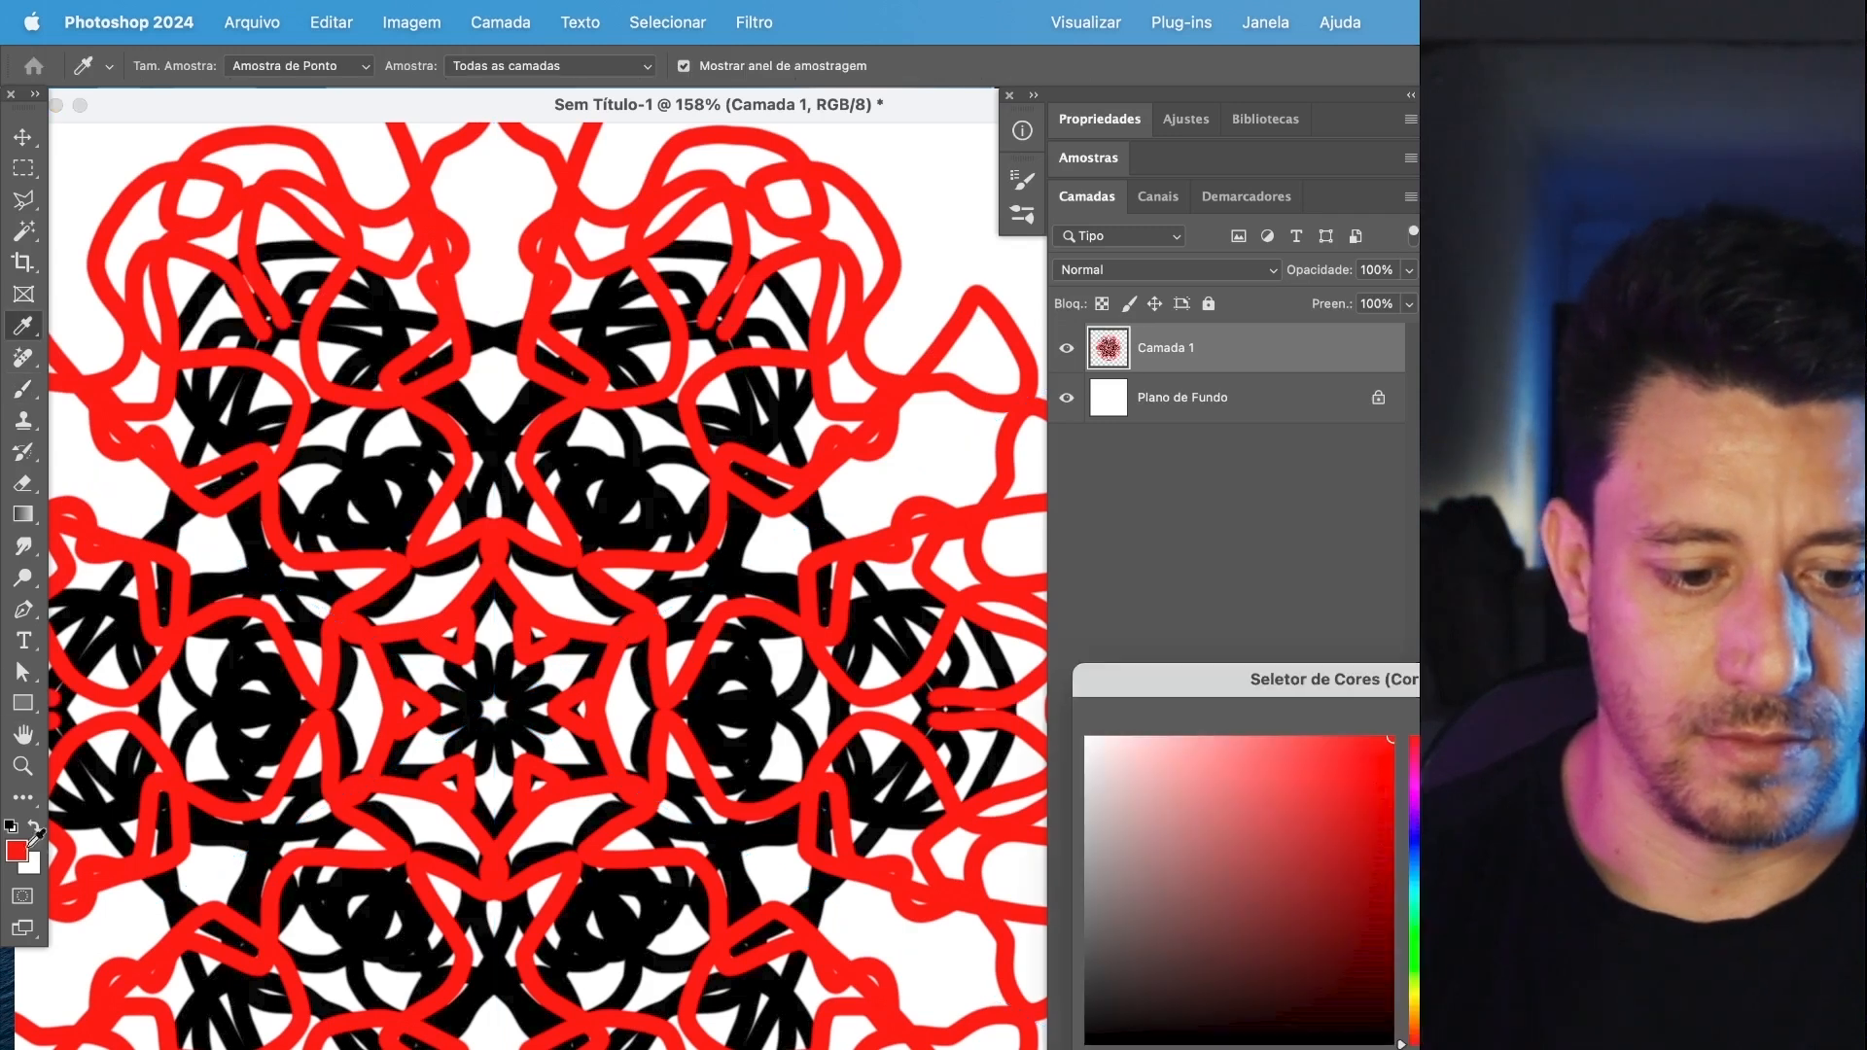
left_click(1416, 946)
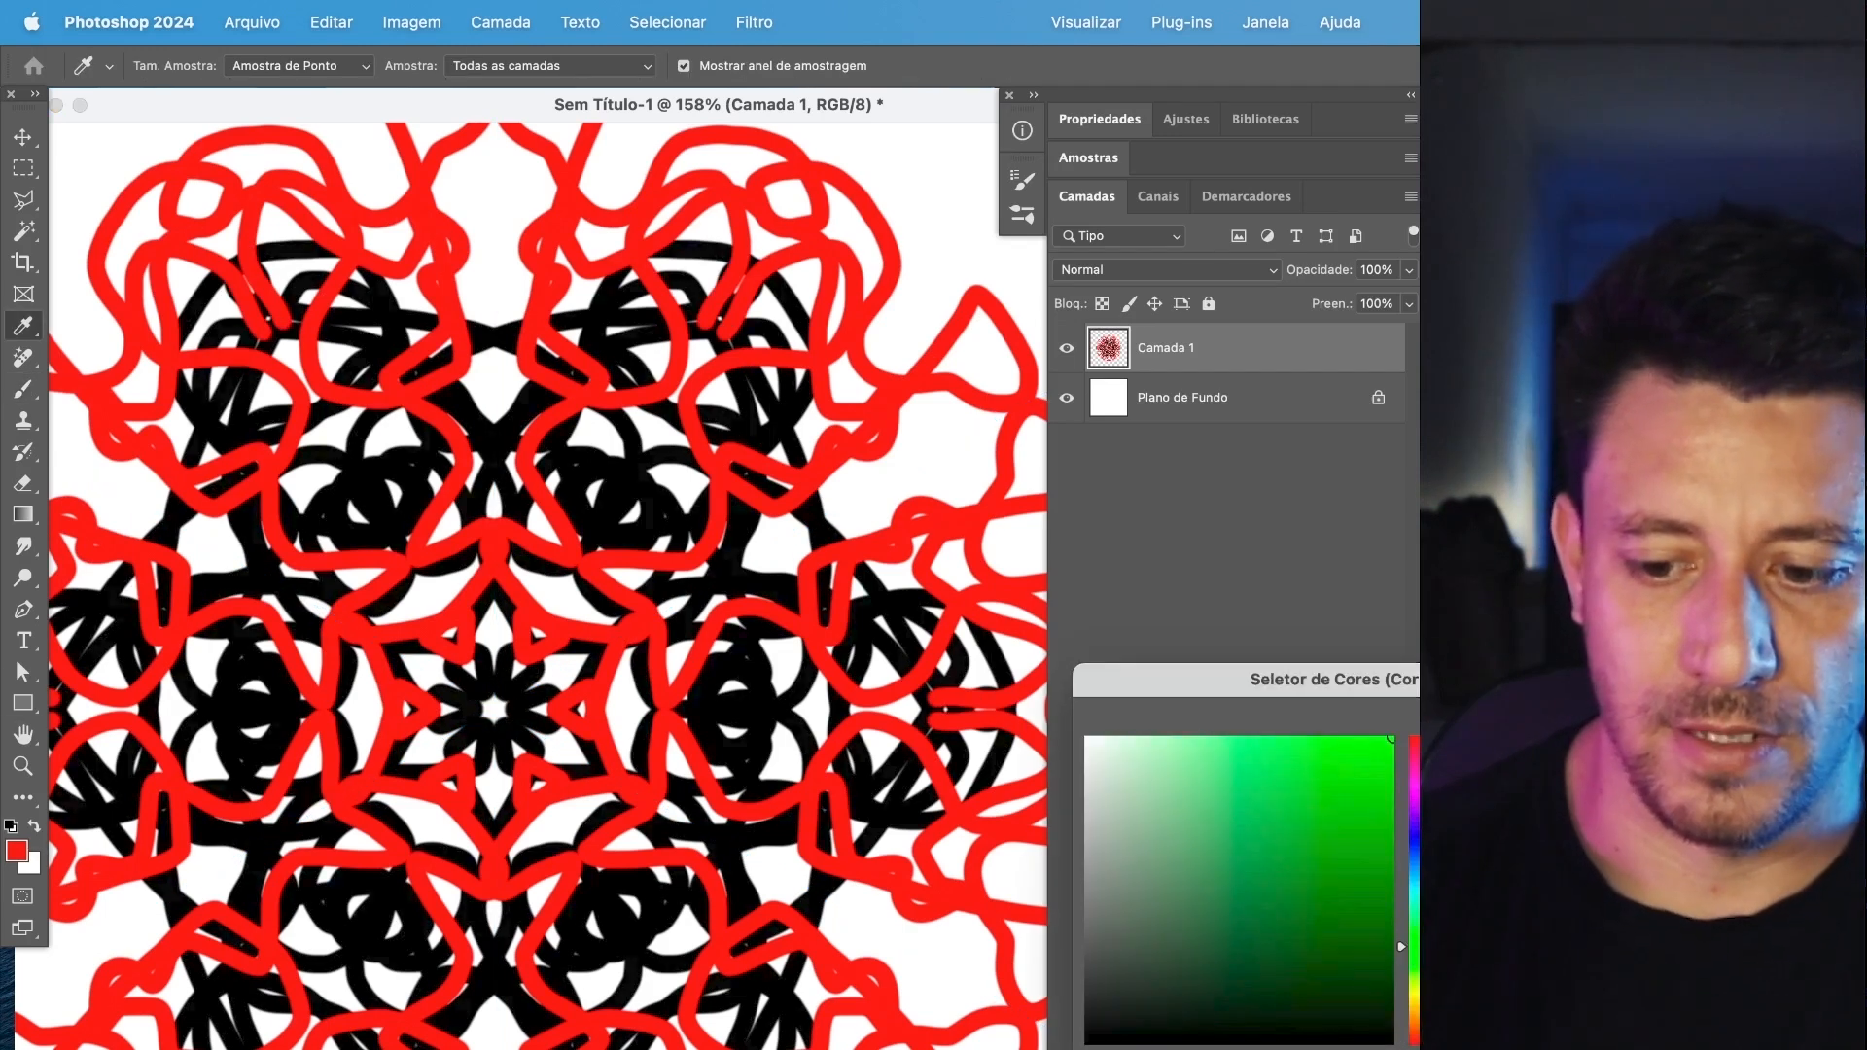
key("Return")
mouse_move(530, 652)
left_mouse_down()
mouse_move(624, 438)
mouse_move(770, 467)
mouse_move(713, 287)
mouse_move(977, 190)
left_mouse_up()
left_click_drag(952, 252, 926, 381)
Switch to the Rectangular Marquee tool and clear the selection around the canvas.
scroll(775, 734, "down", 6)
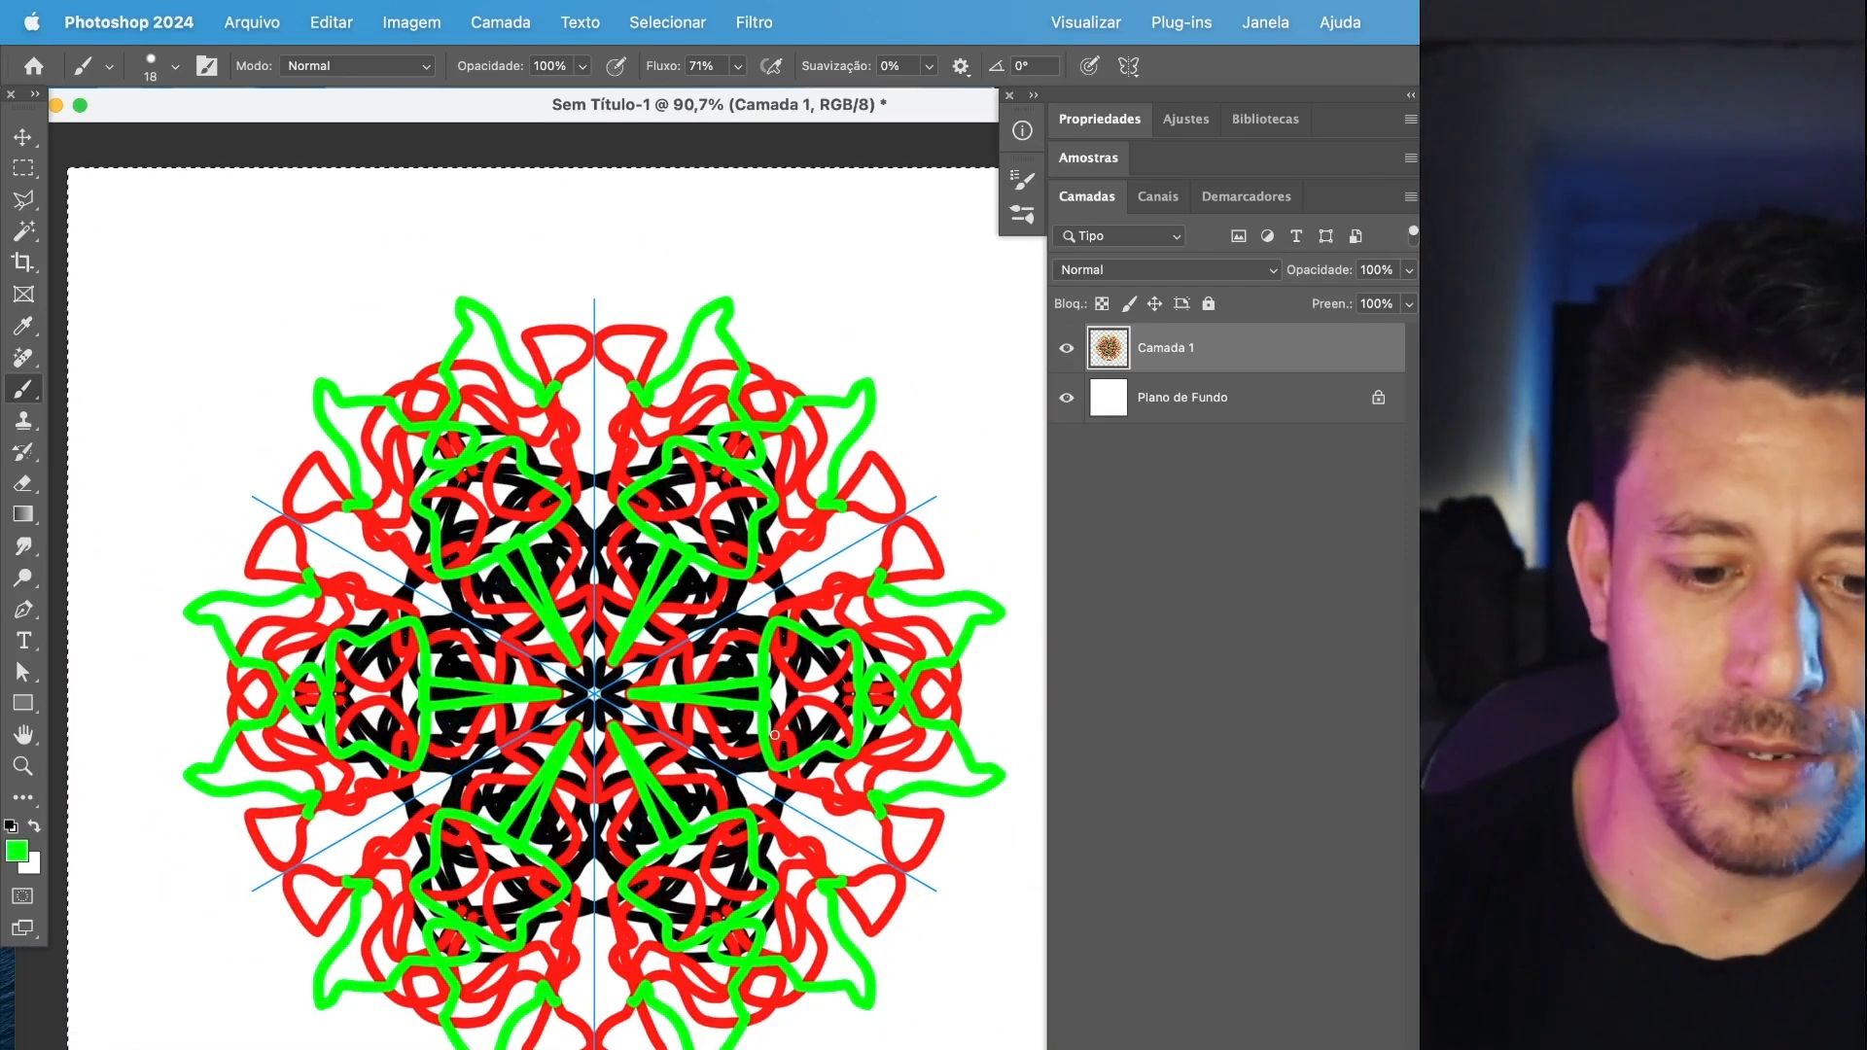
left_click(23, 168)
left_click(333, 282)
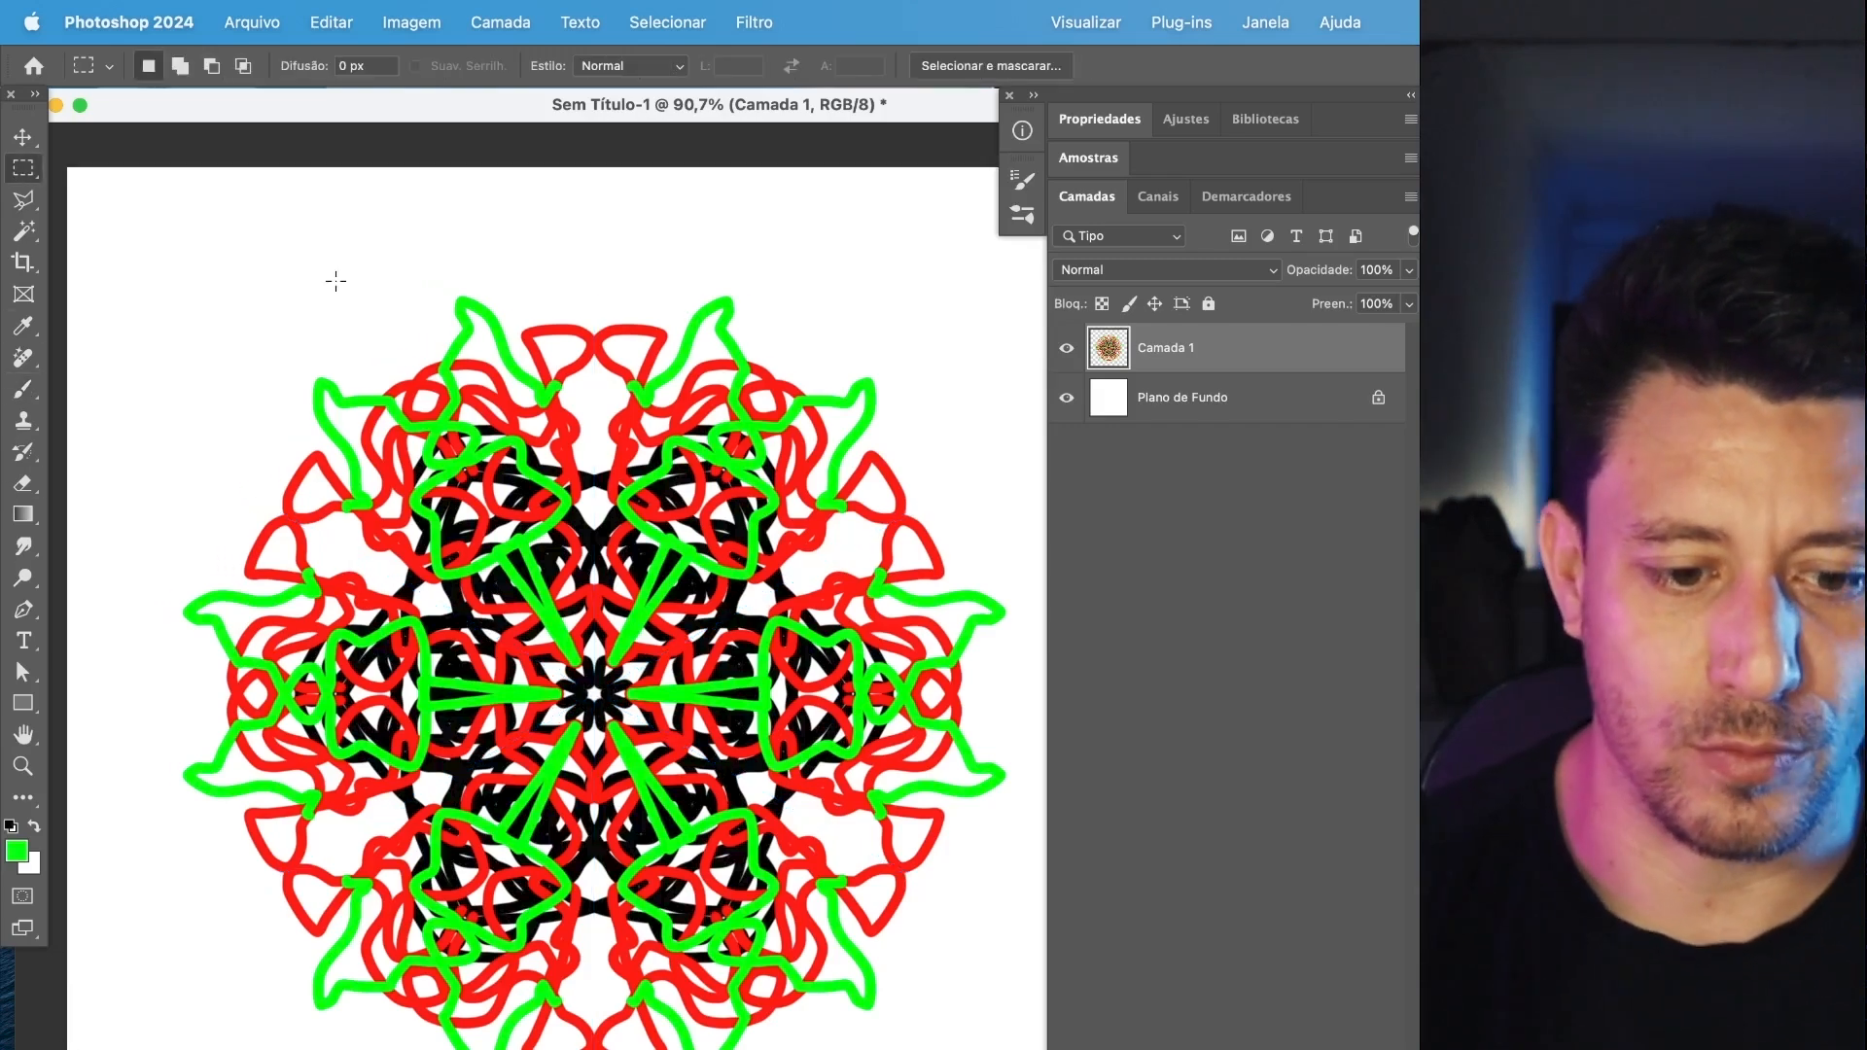
left_click_drag(428, 530, 389, 535)
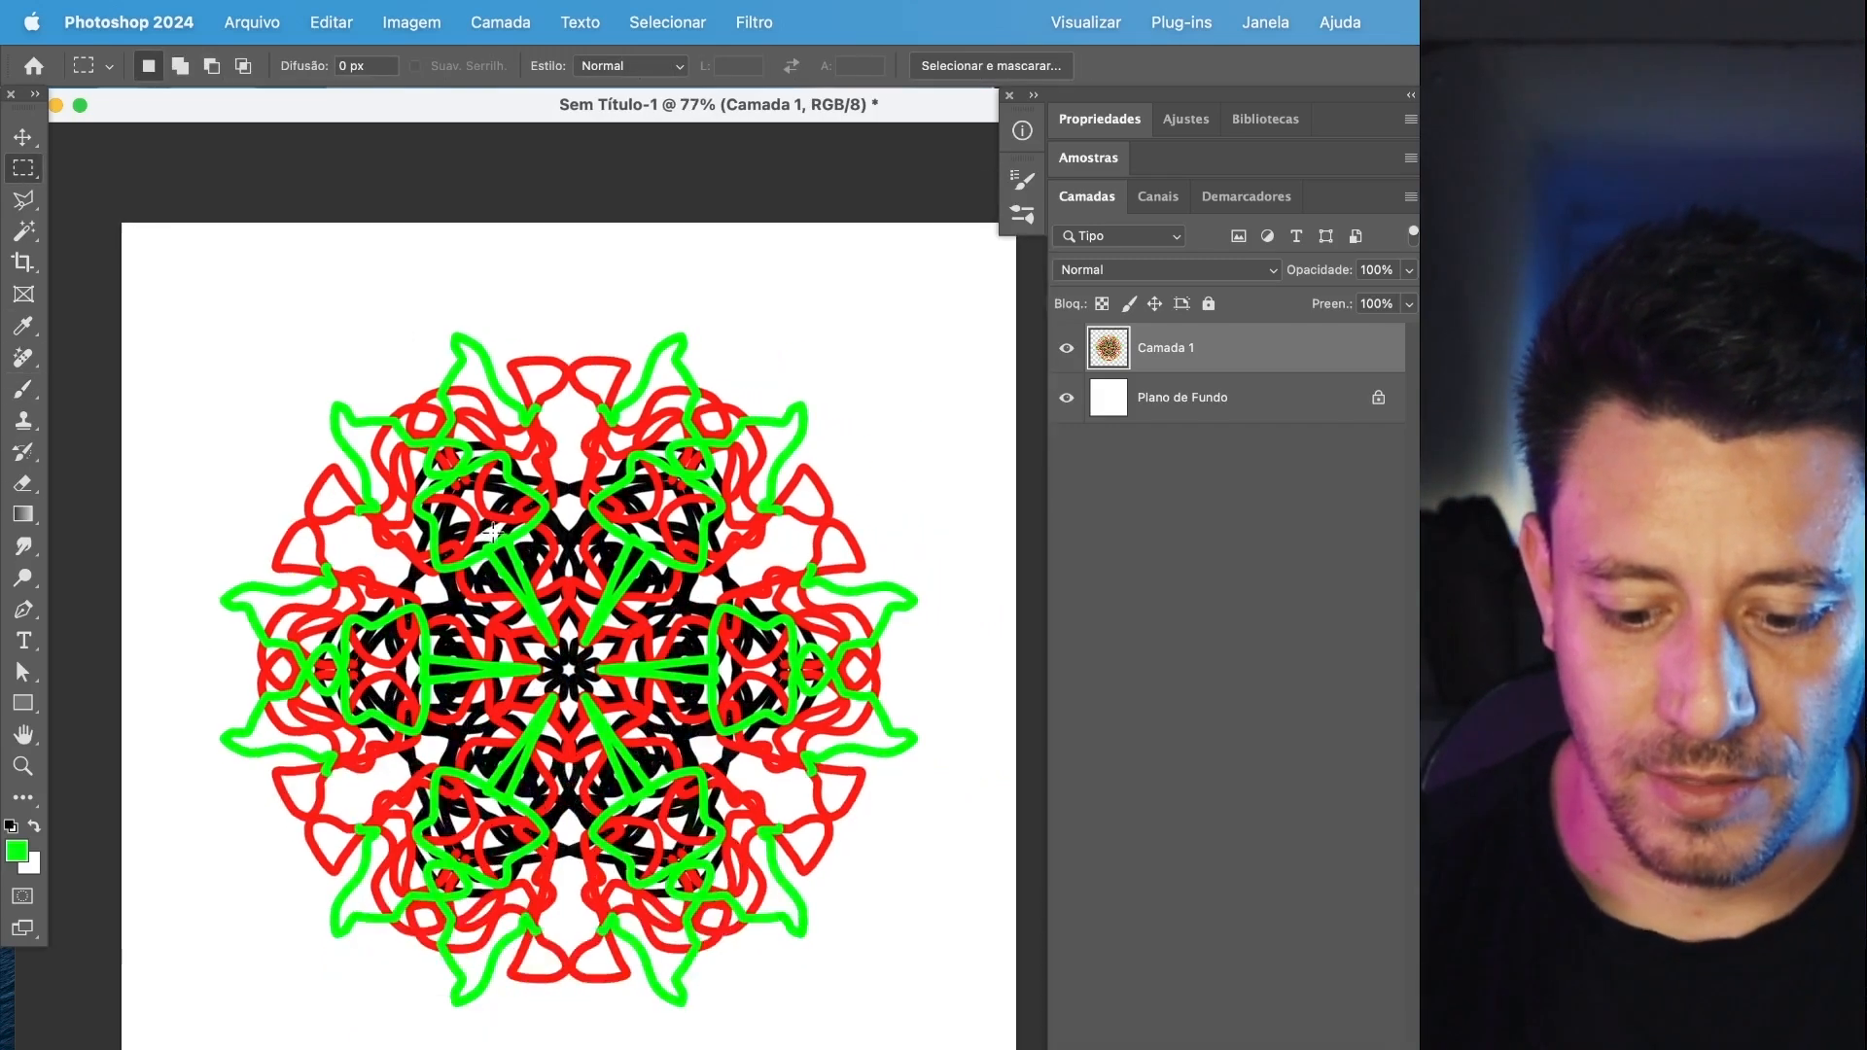
Duplicate the mandala layer and move the copy into the canvas's upper-left corner.
key("super+j")
key("super+t")
left_click_drag(744, 758, 977, 1036)
key("Return")
Duplicate the mandala layer again and move this copy to the canvas's lower-right corner, at X 1857 px, Y 2139 px.
key("super+j")
key("super+t")
left_click_drag(775, 662, 900, 919)
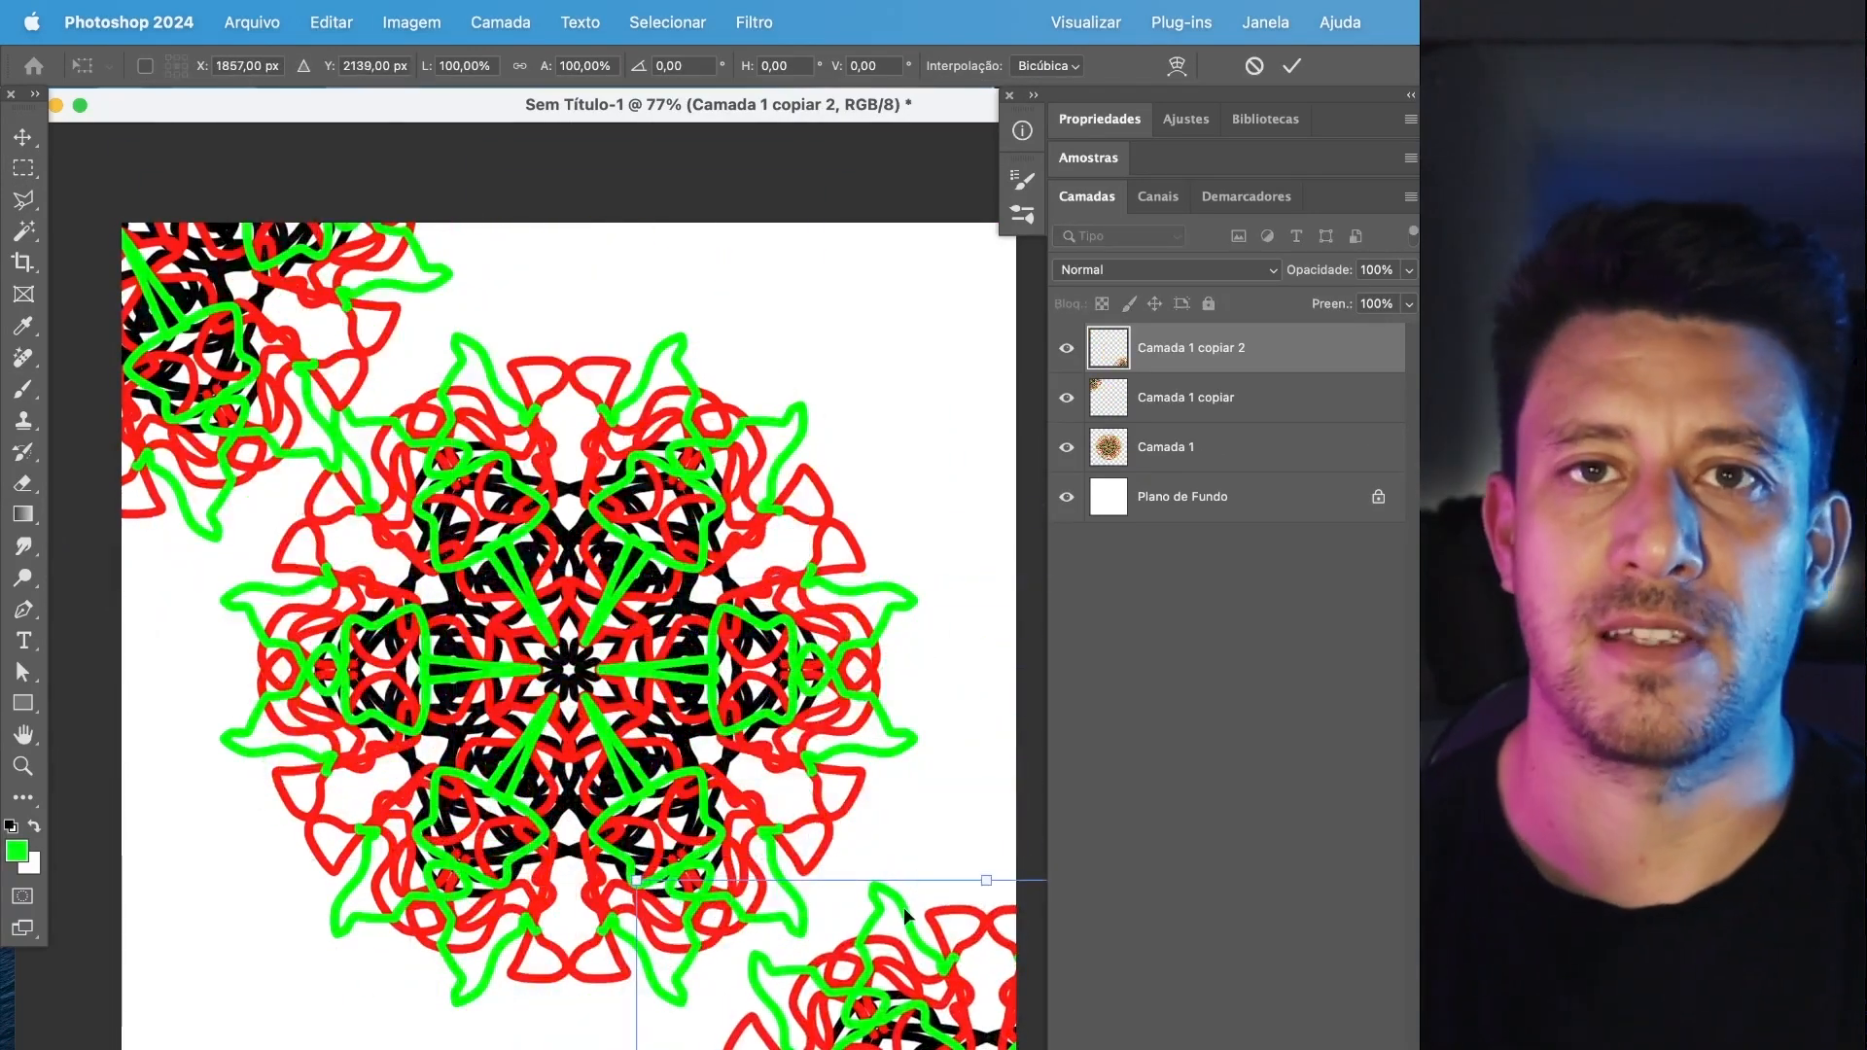
key("Return")
Return to the Brush tool, turn off paint symmetry, and paint a freehand test stroke near the mandala.
key("m")
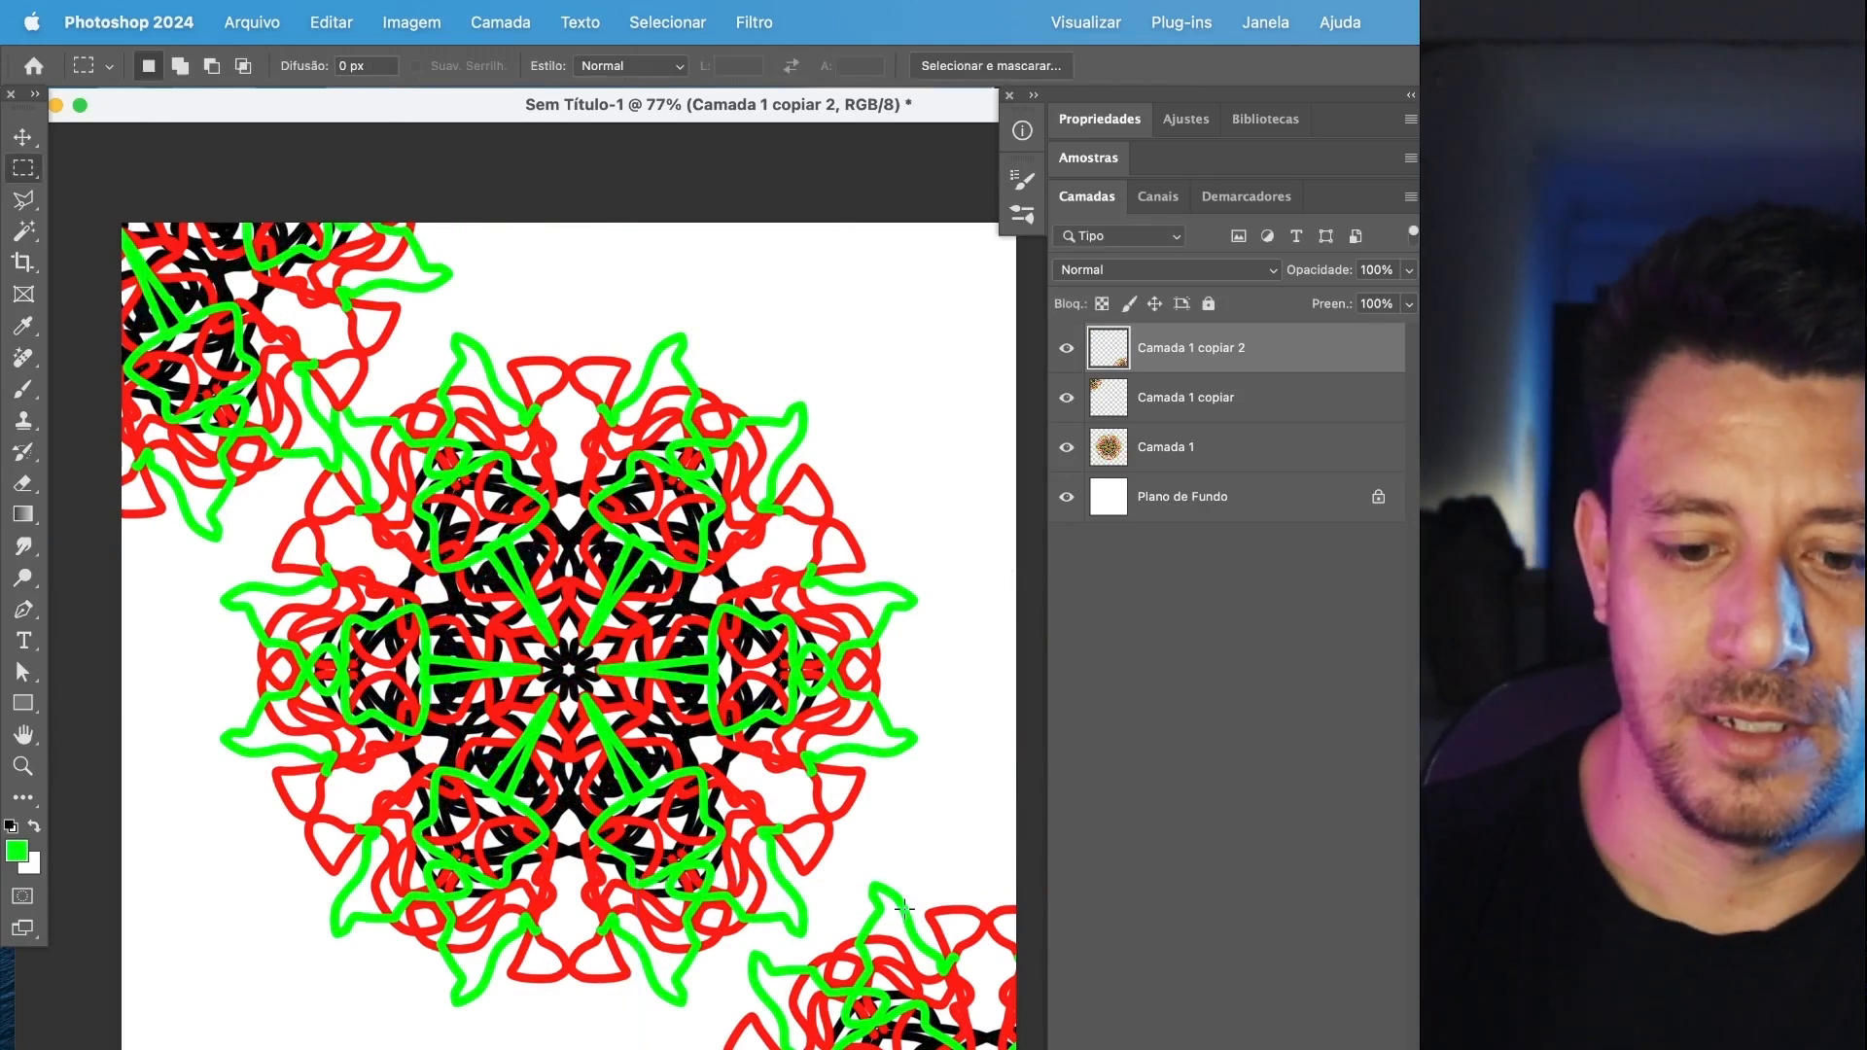
left_click(16, 390)
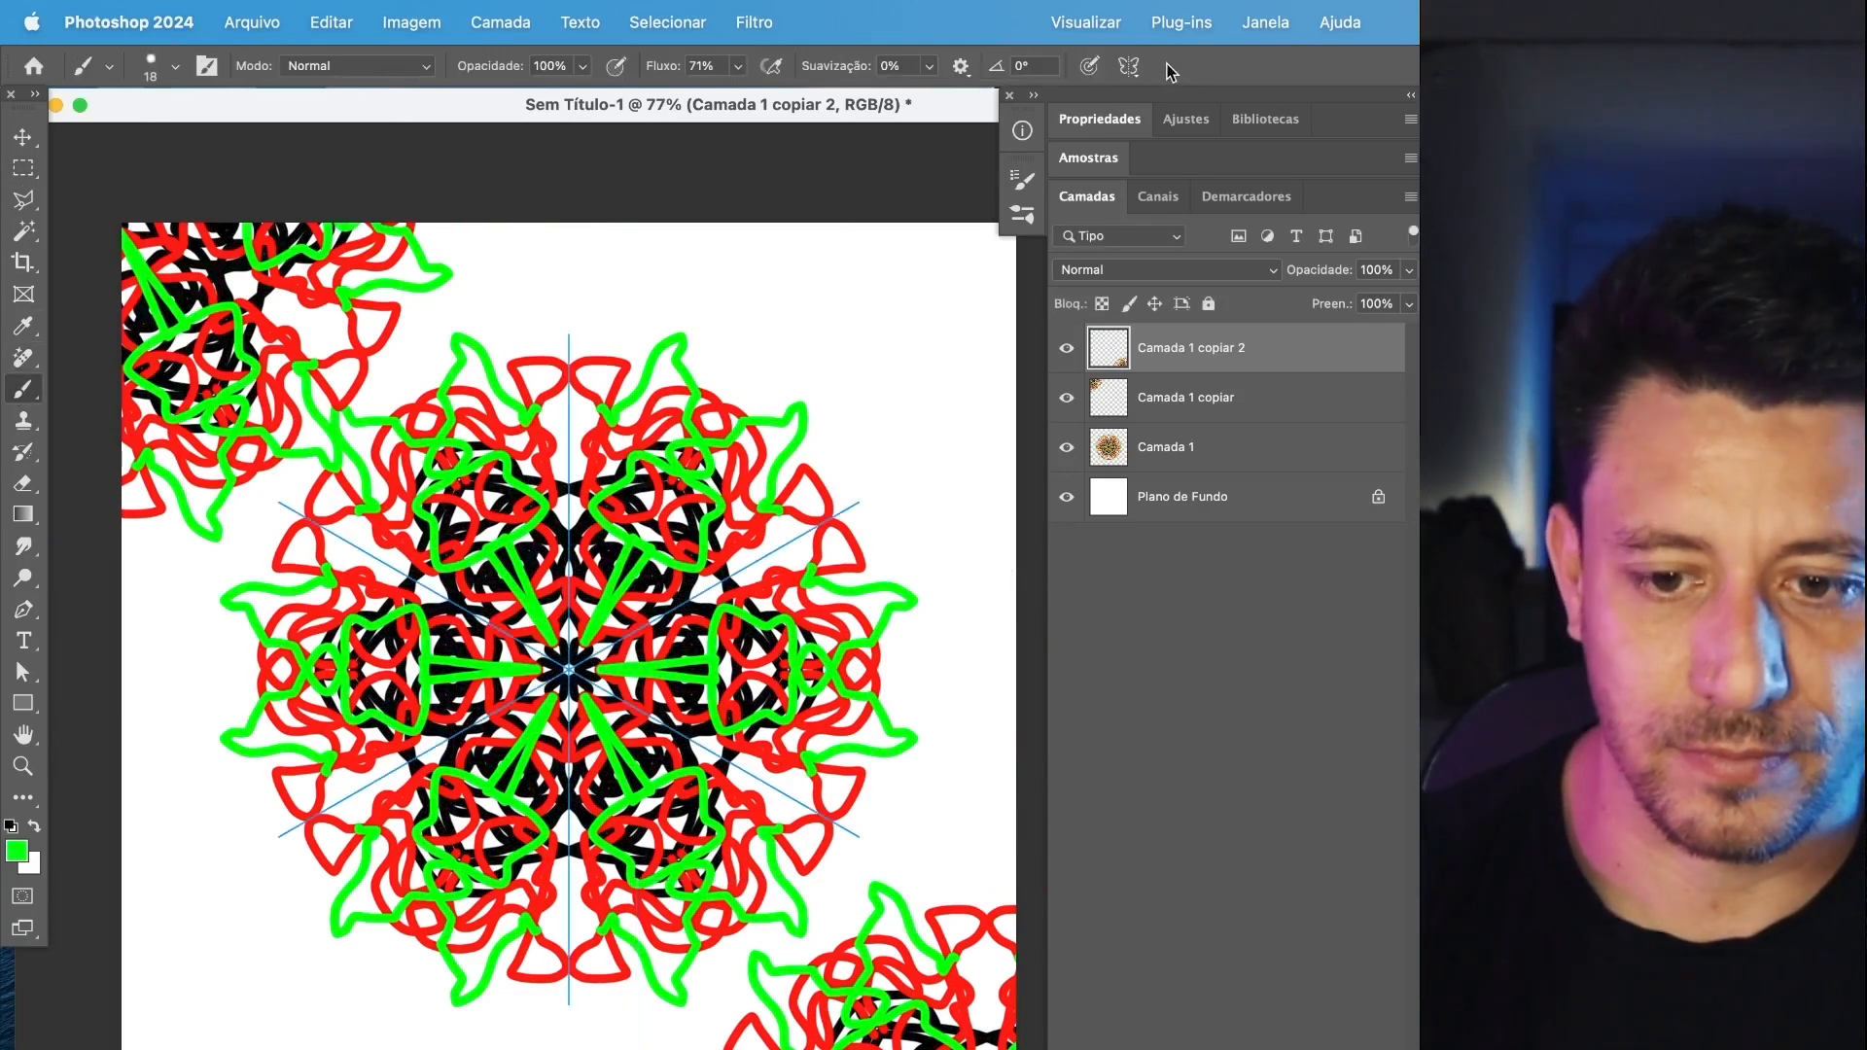
left_click(1129, 65)
left_click(1235, 80)
mouse_move(757, 302)
left_mouse_down()
mouse_move(884, 331)
mouse_move(936, 423)
left_mouse_up()
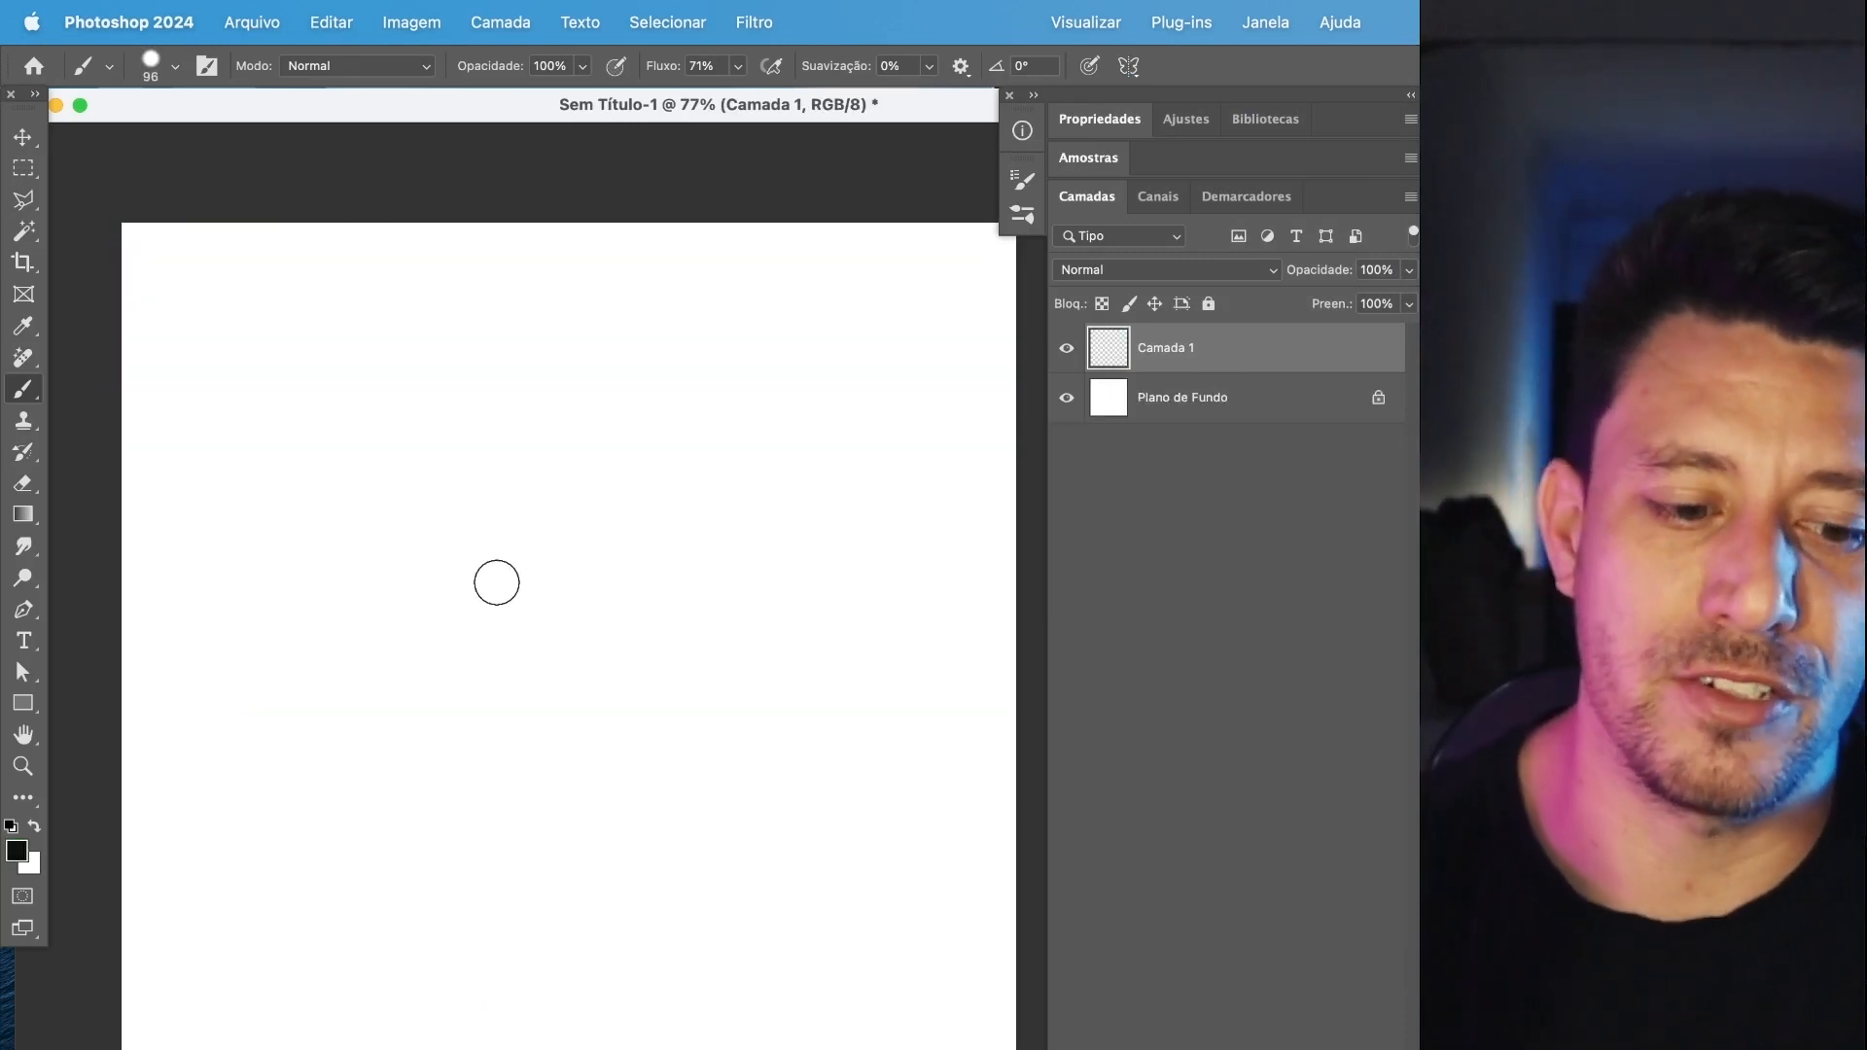
Paint a black zigzag stroke with a 96 px brush on the emptied layer, and erase its upper end using Apagar mode.
mouse_move(324, 352)
left_mouse_down()
mouse_move(500, 598)
mouse_move(651, 736)
mouse_move(737, 504)
mouse_move(778, 806)
mouse_move(700, 947)
mouse_move(632, 955)
left_mouse_up()
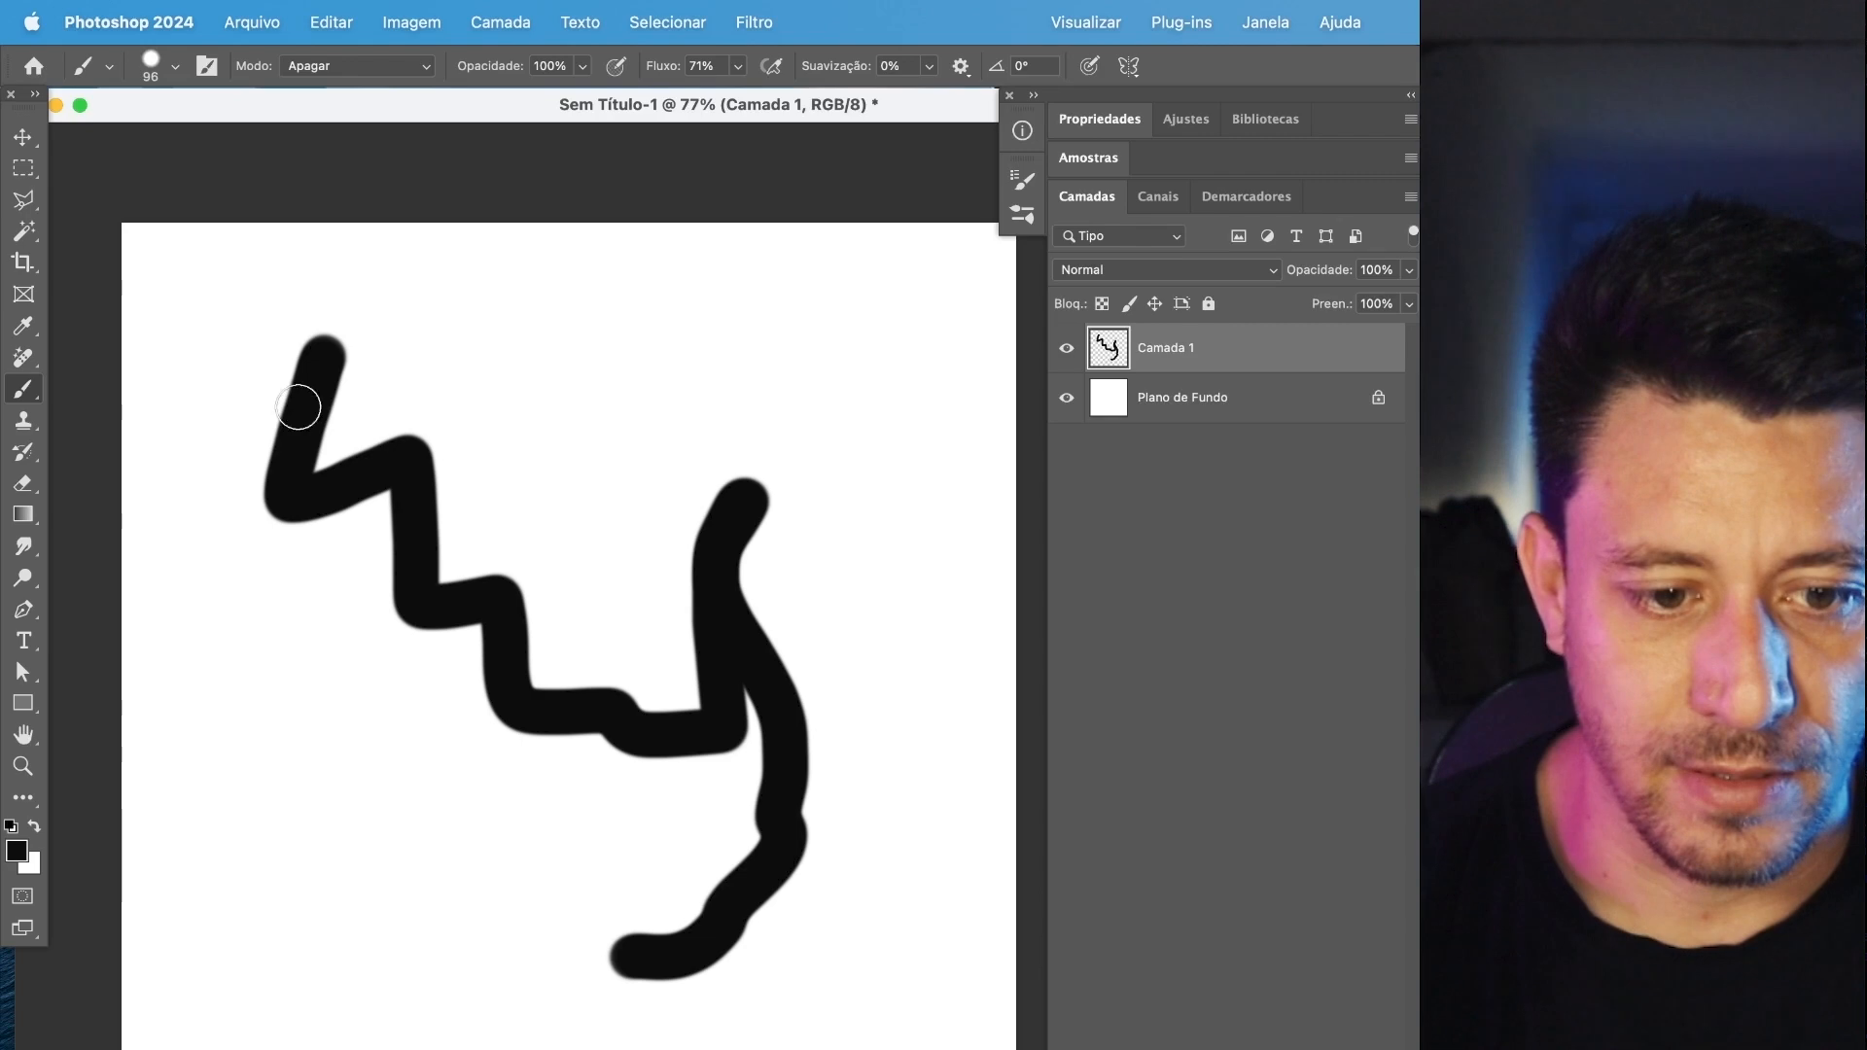
mouse_move(333, 340)
left_mouse_down()
mouse_move(270, 465)
mouse_move(303, 405)
mouse_move(290, 380)
mouse_move(308, 432)
mouse_move(359, 412)
mouse_move(304, 525)
mouse_move(427, 479)
mouse_move(477, 425)
left_mouse_up()
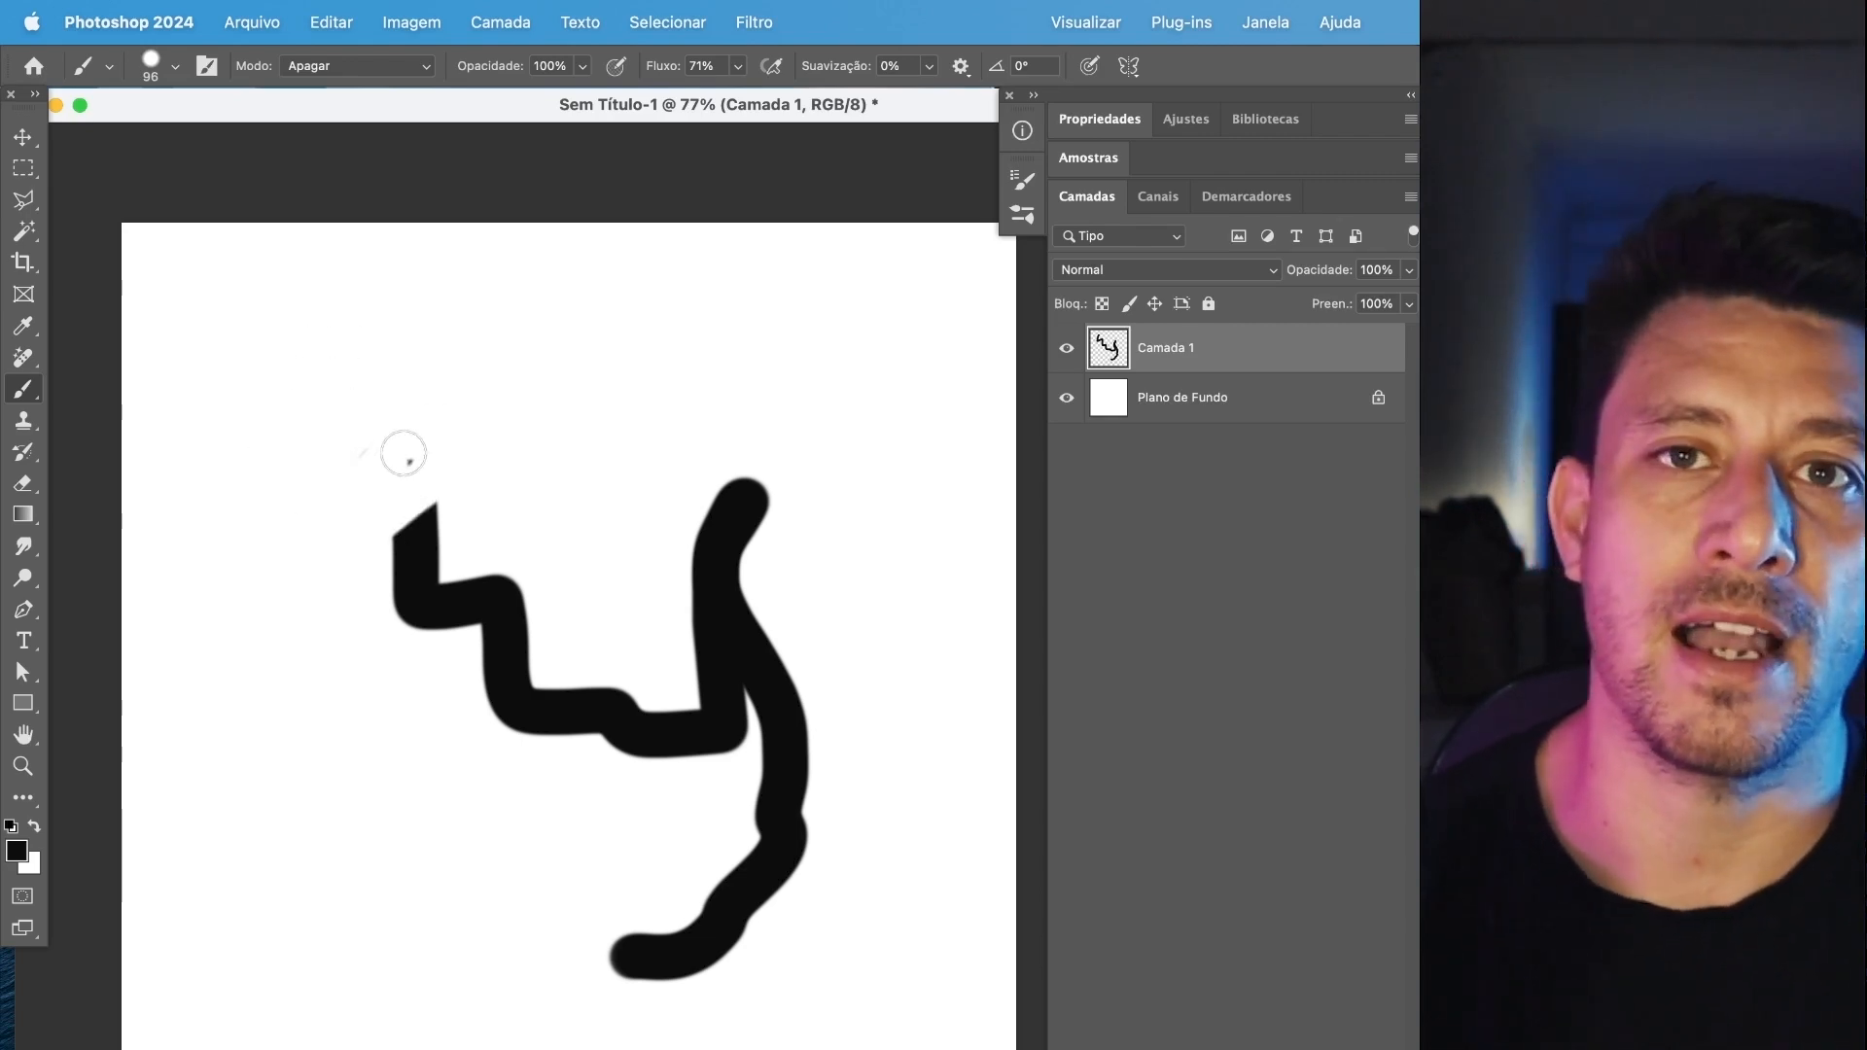
left_click_drag(331, 511, 405, 579)
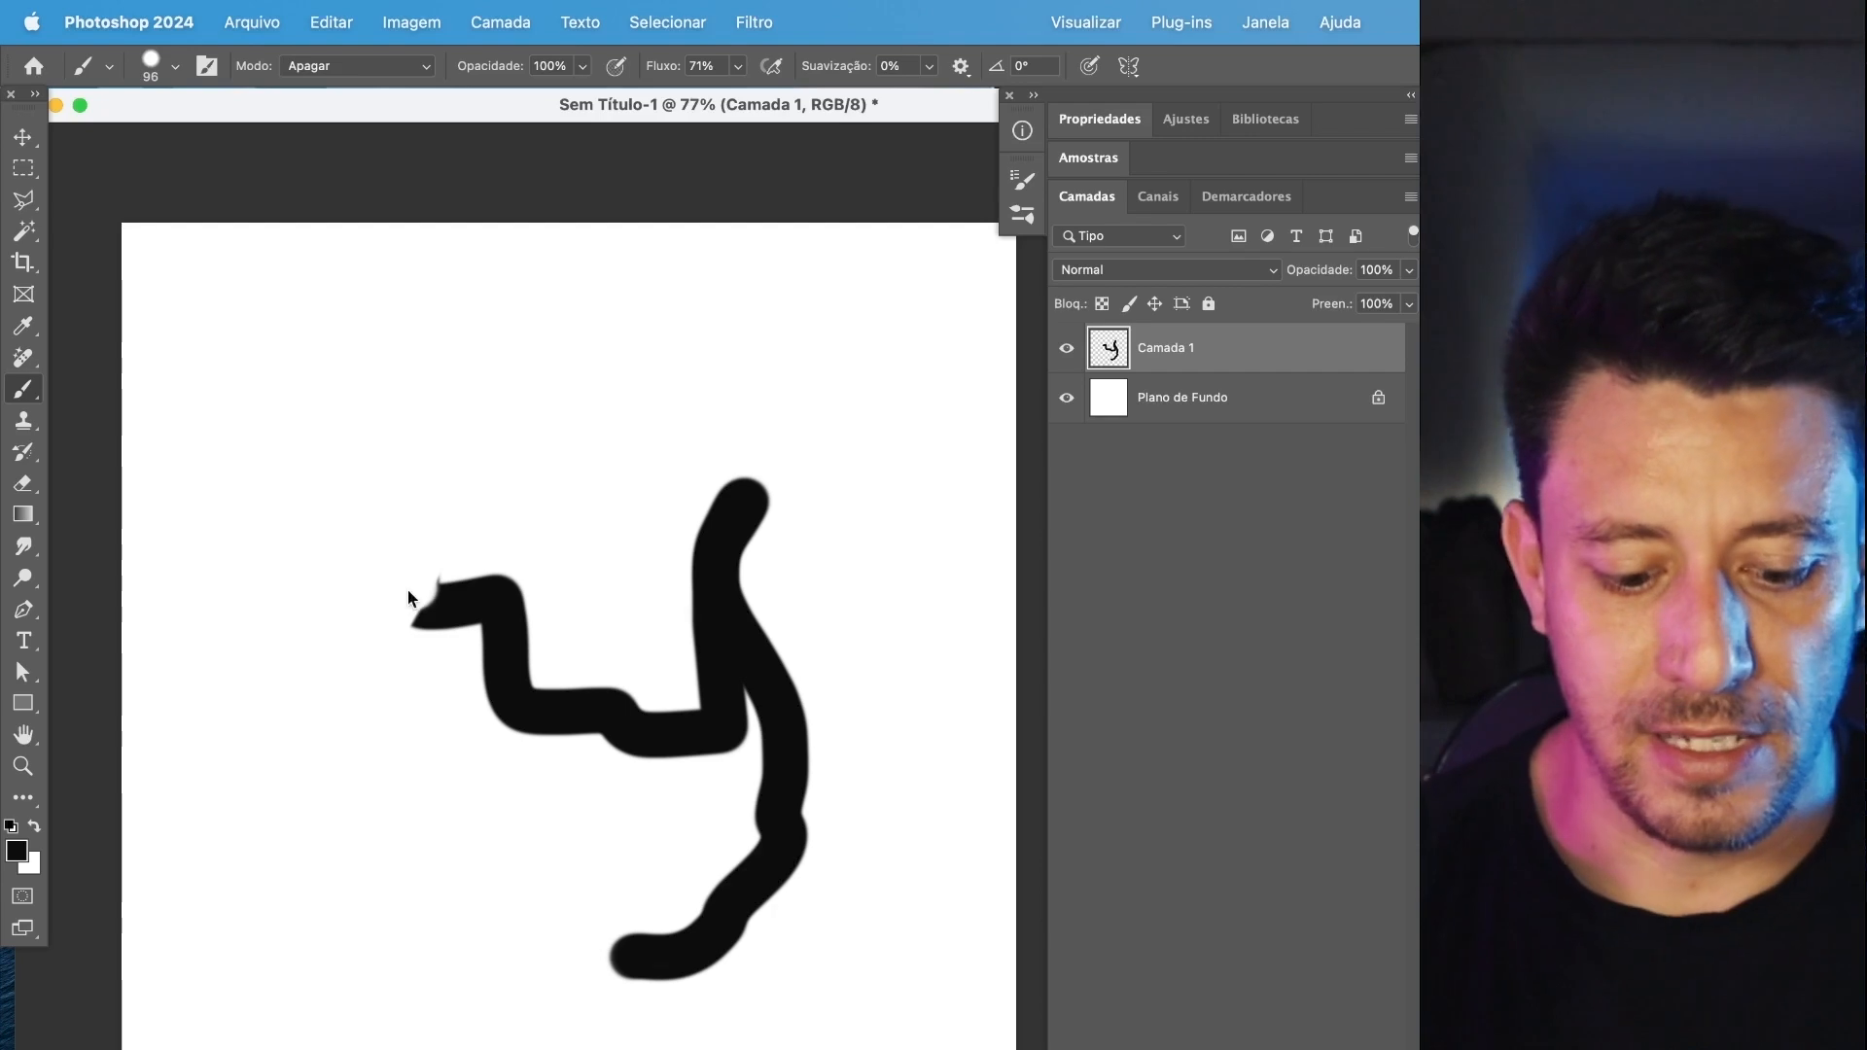
Set the brush mode back to Normal and paint a wavy black stroke continuing from the erased end.
mouse_move(463, 612)
left_mouse_down()
mouse_move(401, 530)
mouse_move(392, 401)
mouse_move(520, 361)
mouse_move(624, 396)
mouse_move(687, 508)
left_mouse_up()
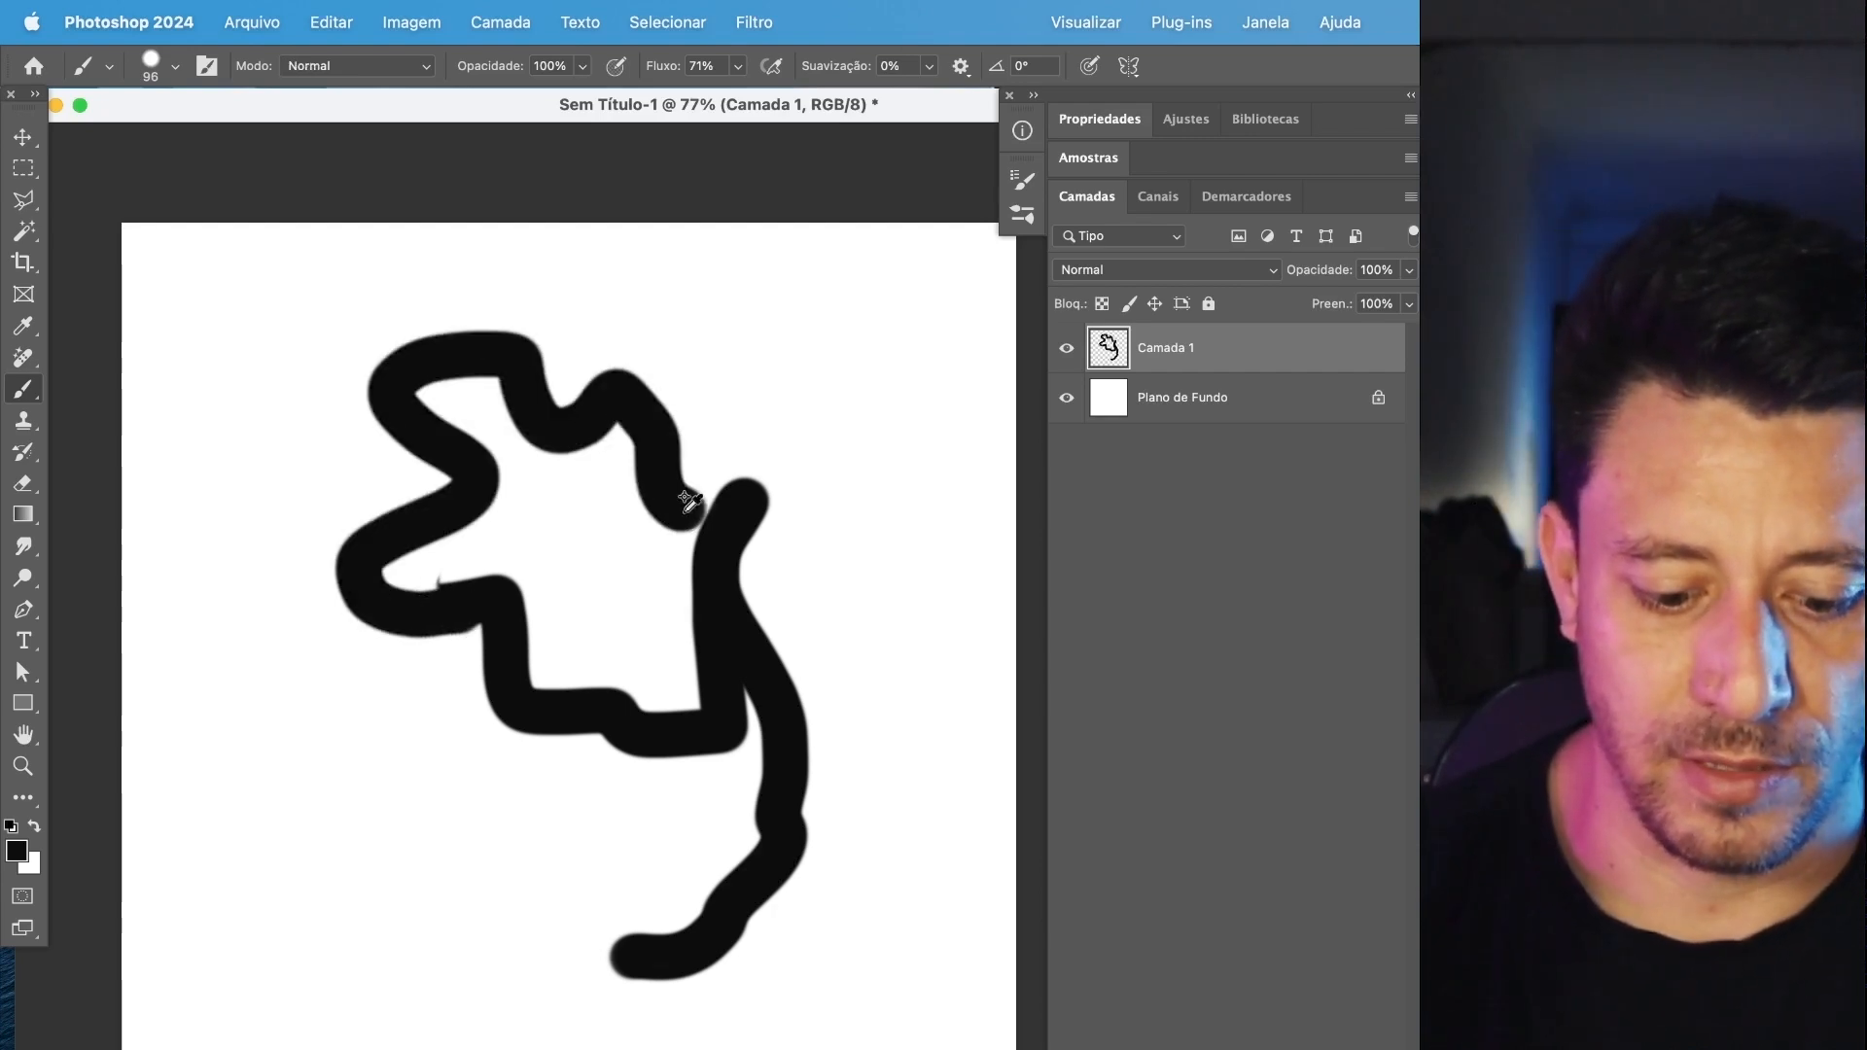
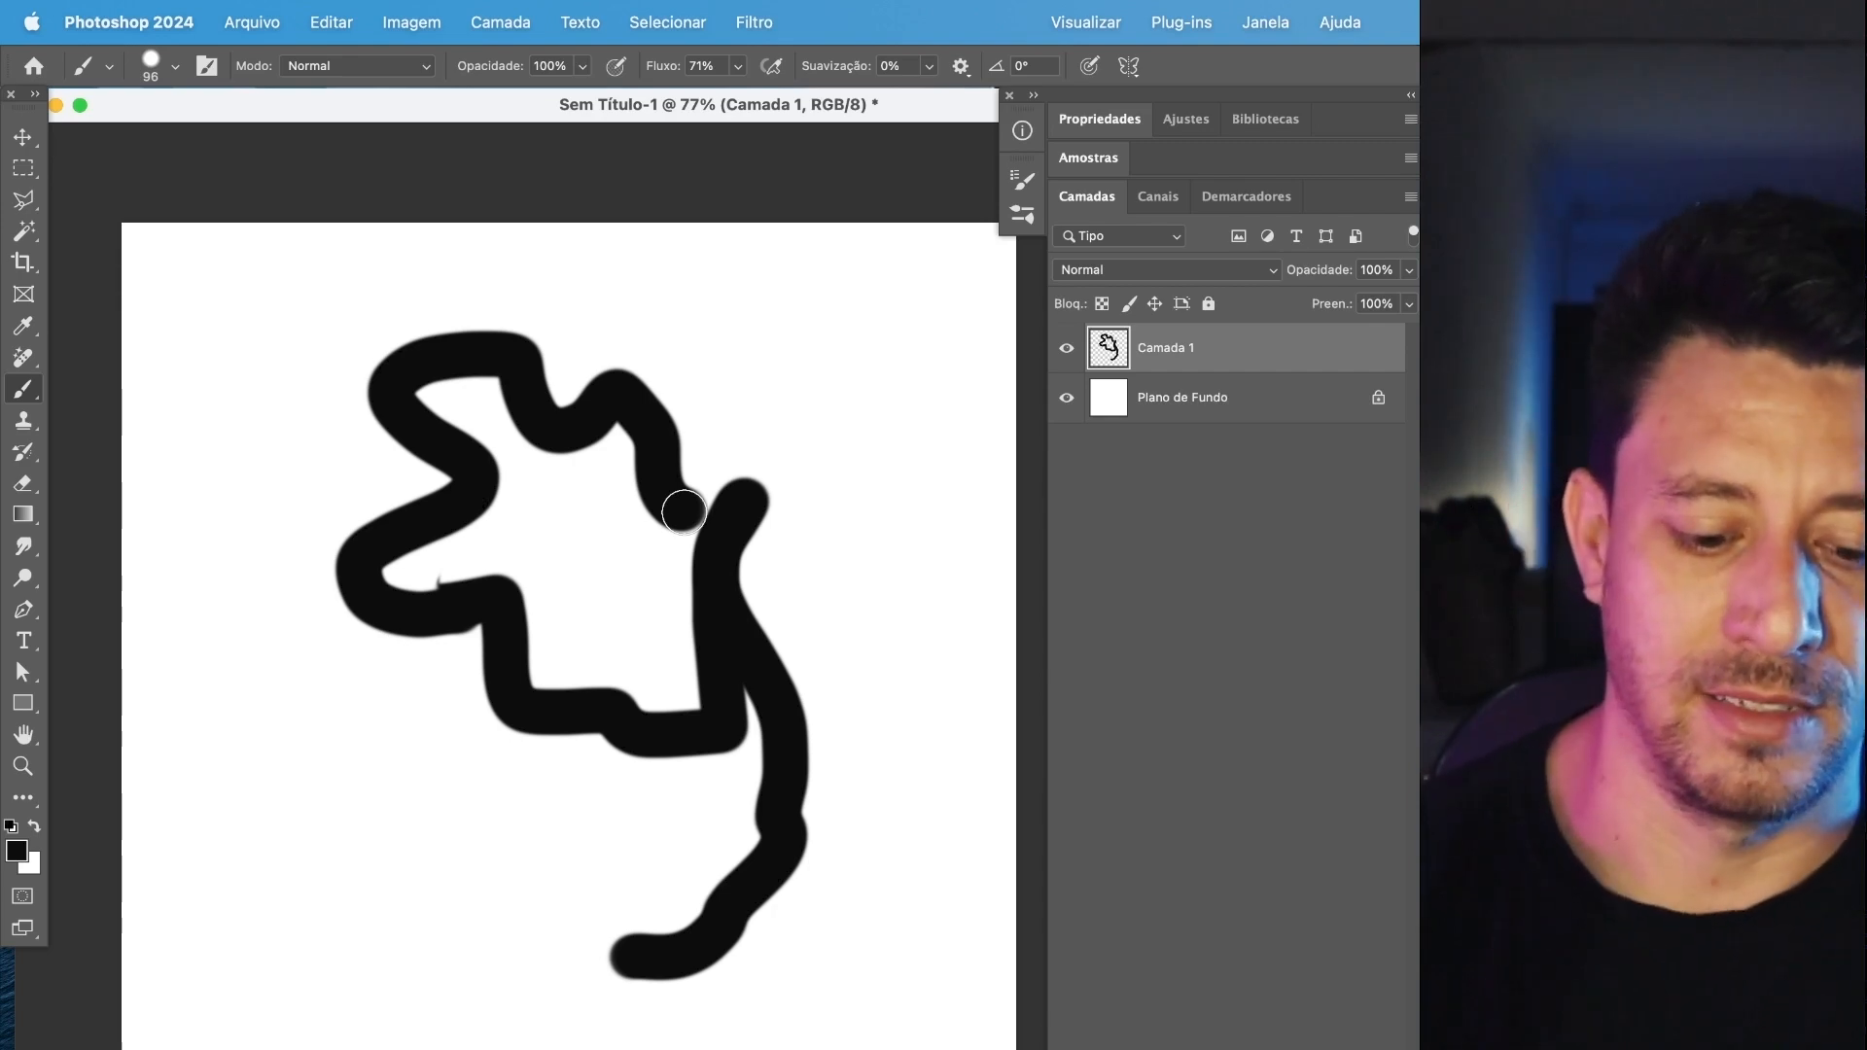
Paint more black strokes along the upper part of the figure and erase parts of them with the Eraser tool in Pincel mode.
mouse_move(635, 375)
left_mouse_down()
mouse_move(568, 462)
mouse_move(543, 337)
mouse_move(458, 416)
mouse_move(498, 347)
mouse_move(393, 475)
mouse_move(614, 408)
mouse_move(797, 457)
left_mouse_up()
key("e")
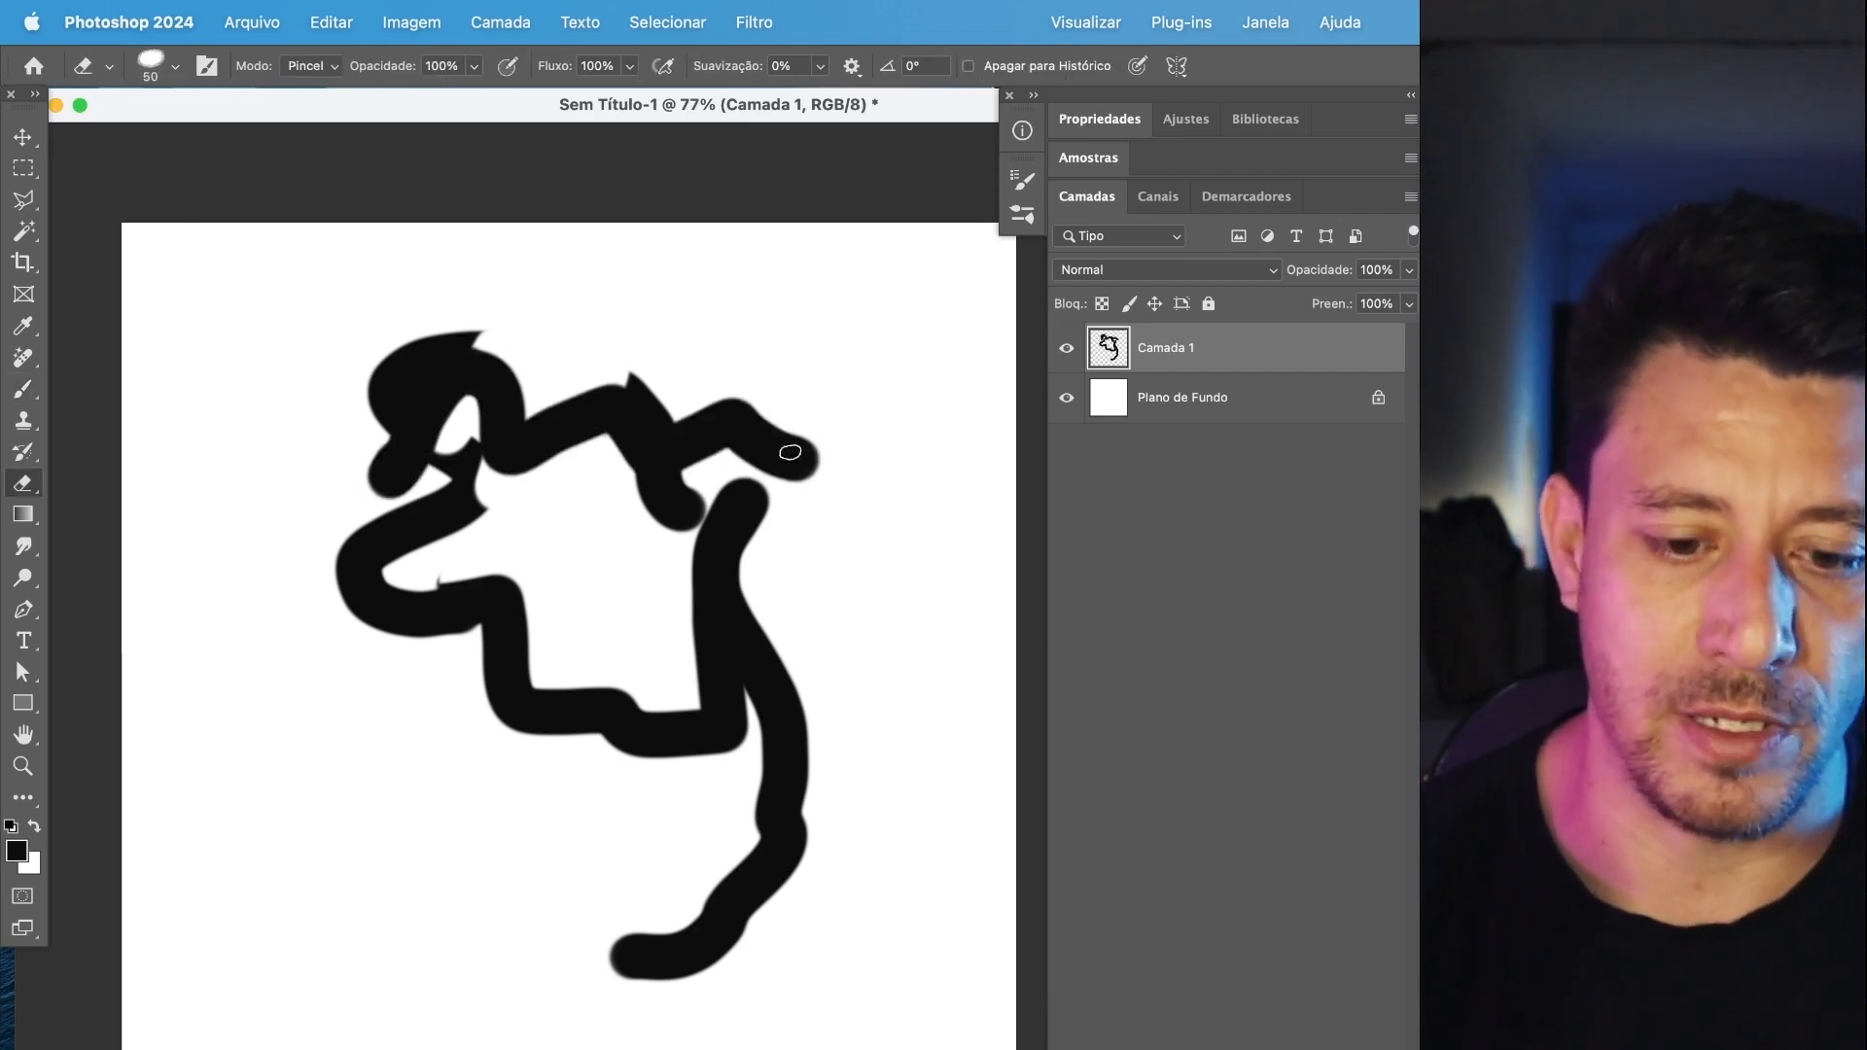
mouse_move(517, 406)
left_mouse_down()
mouse_move(542, 450)
mouse_move(570, 404)
mouse_move(602, 402)
mouse_move(844, 489)
mouse_move(766, 494)
mouse_move(753, 445)
mouse_move(679, 543)
mouse_move(499, 423)
mouse_move(419, 493)
left_mouse_up()
key("b")
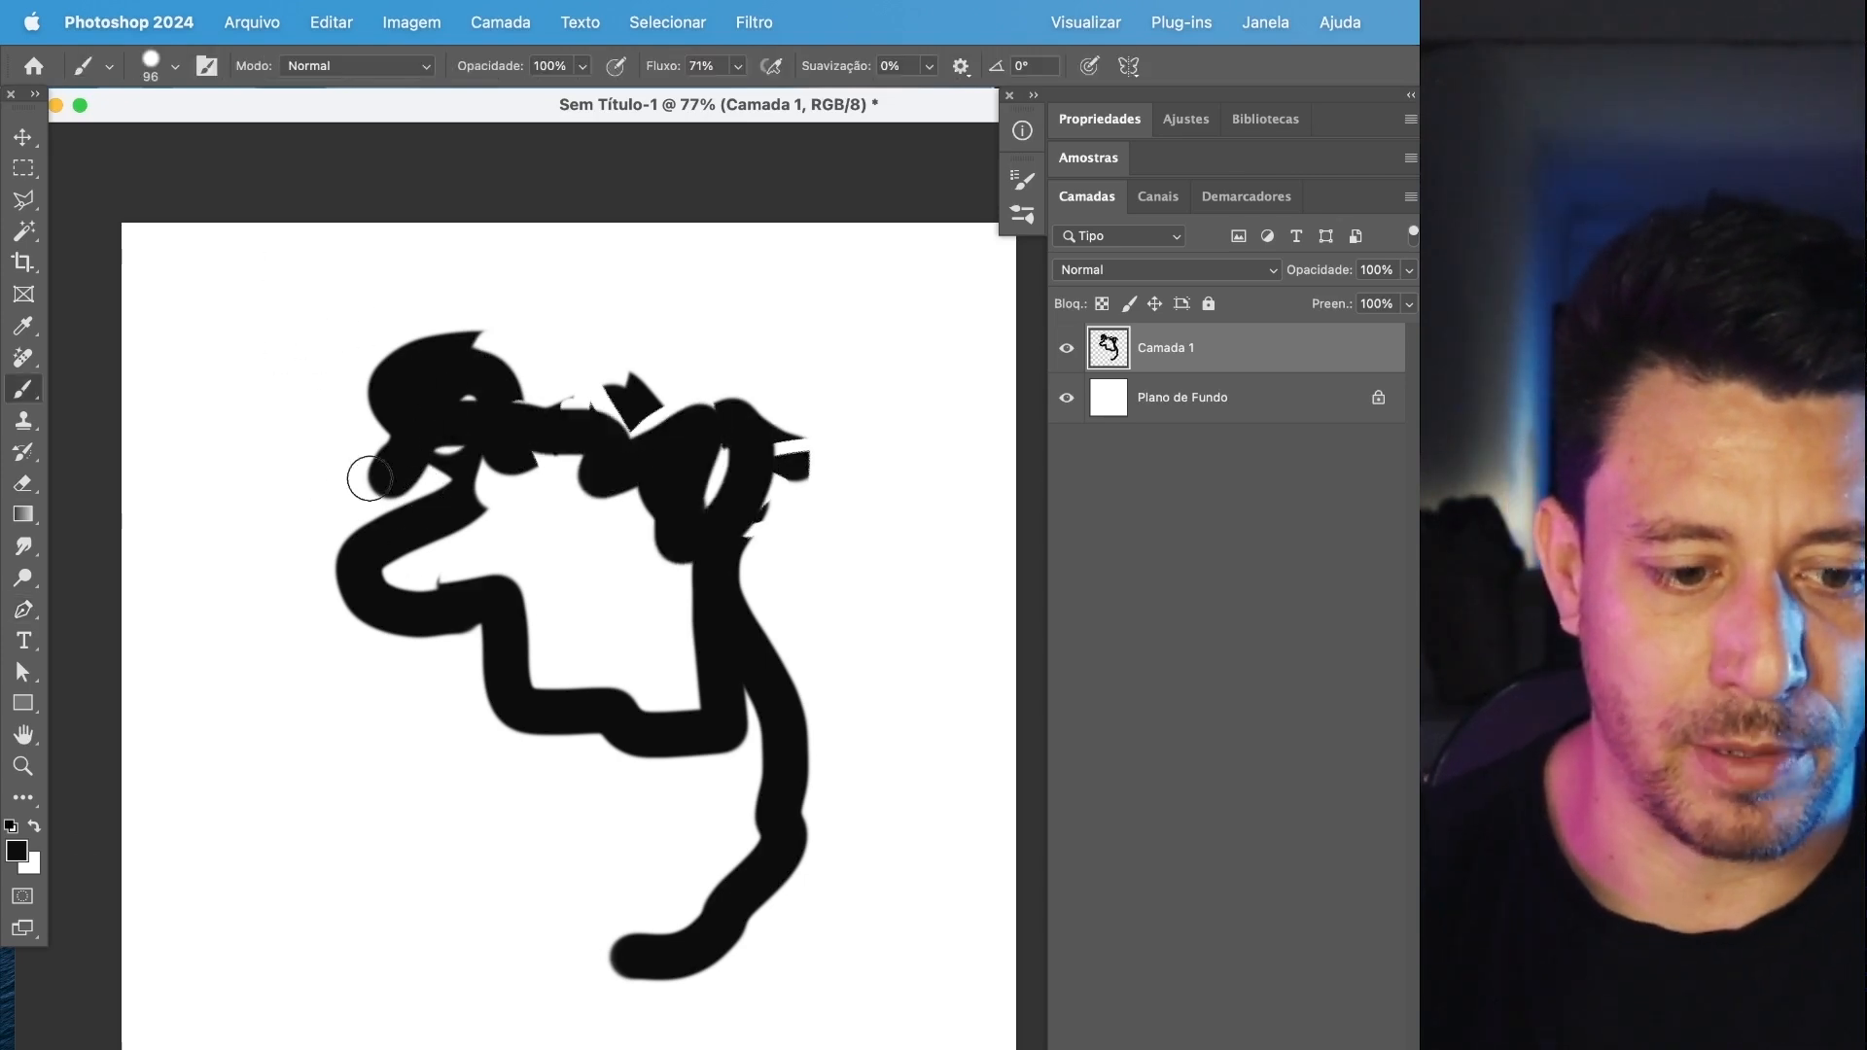
Set the brush mode to Apagar, erase across the figure's upper-left part, and set the mode back to Normal.
left_click(352, 68)
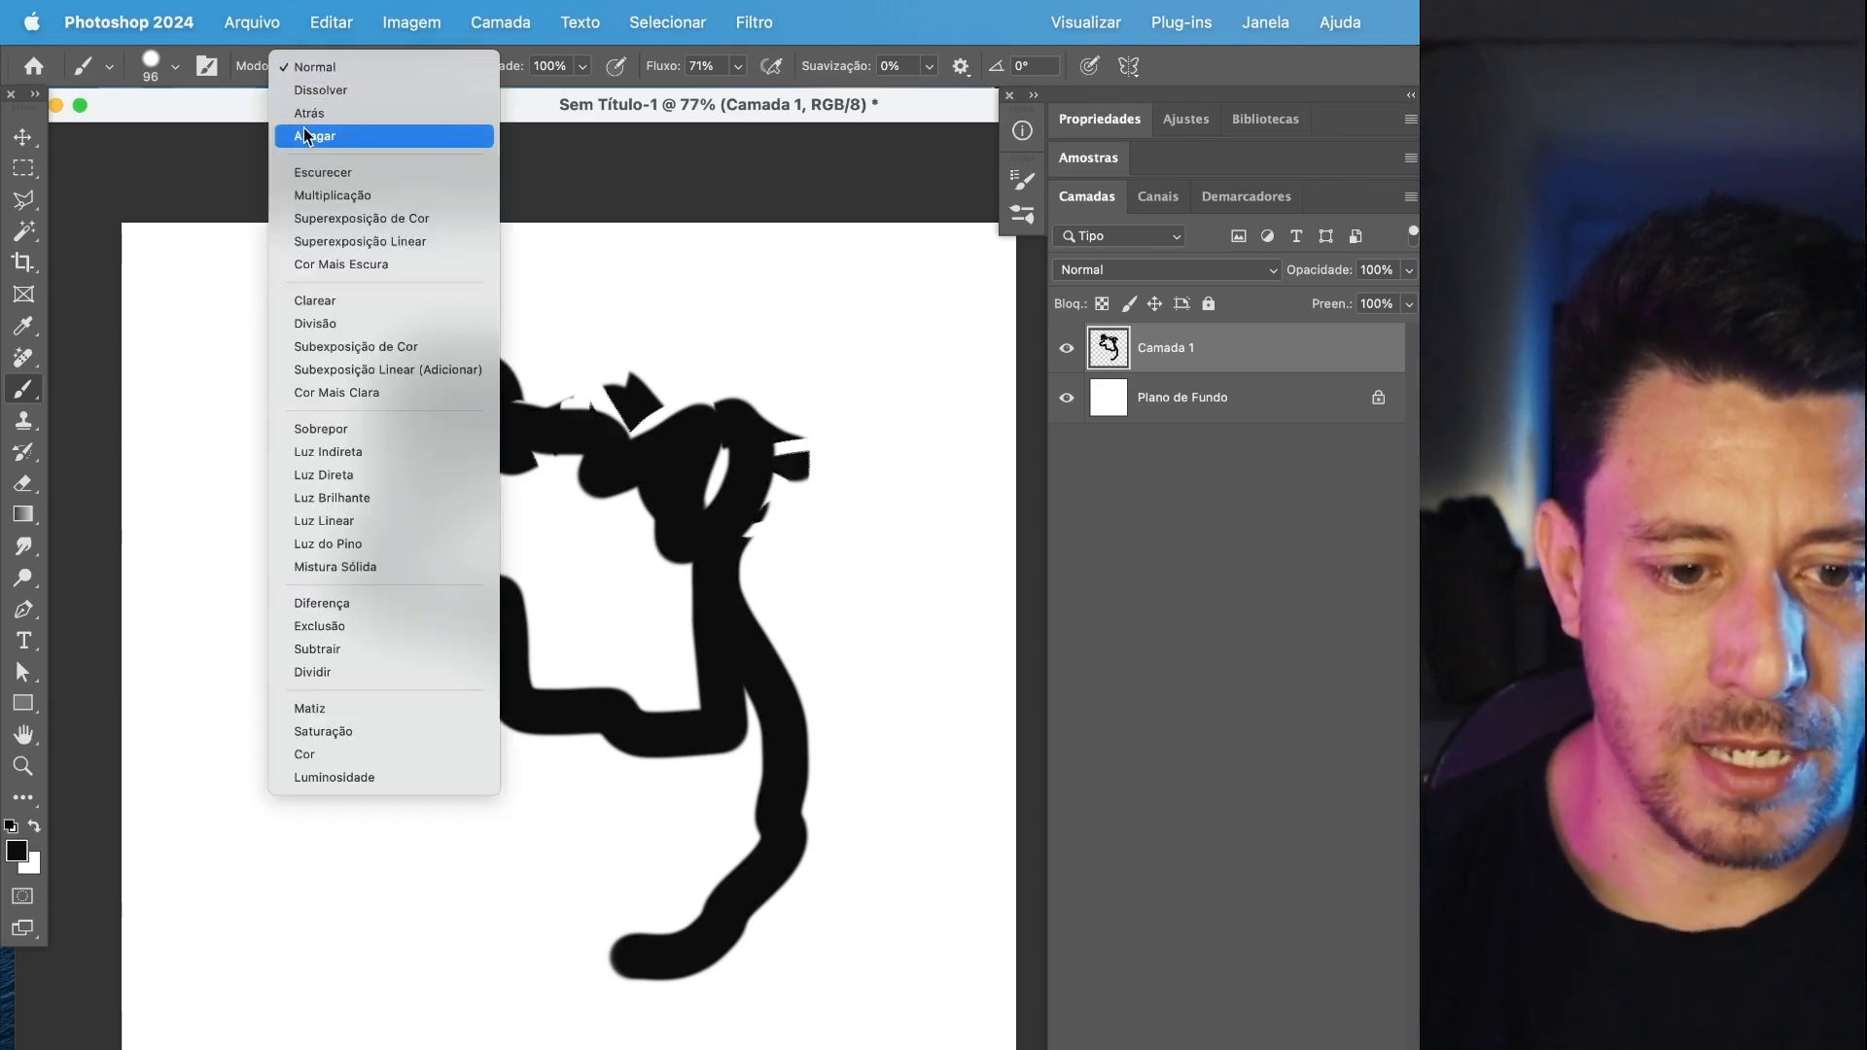
left_click(324, 141)
mouse_move(321, 380)
left_mouse_down()
mouse_move(430, 378)
mouse_move(429, 326)
mouse_move(373, 382)
mouse_move(656, 401)
mouse_move(769, 448)
mouse_move(604, 552)
left_mouse_up()
left_click(359, 66)
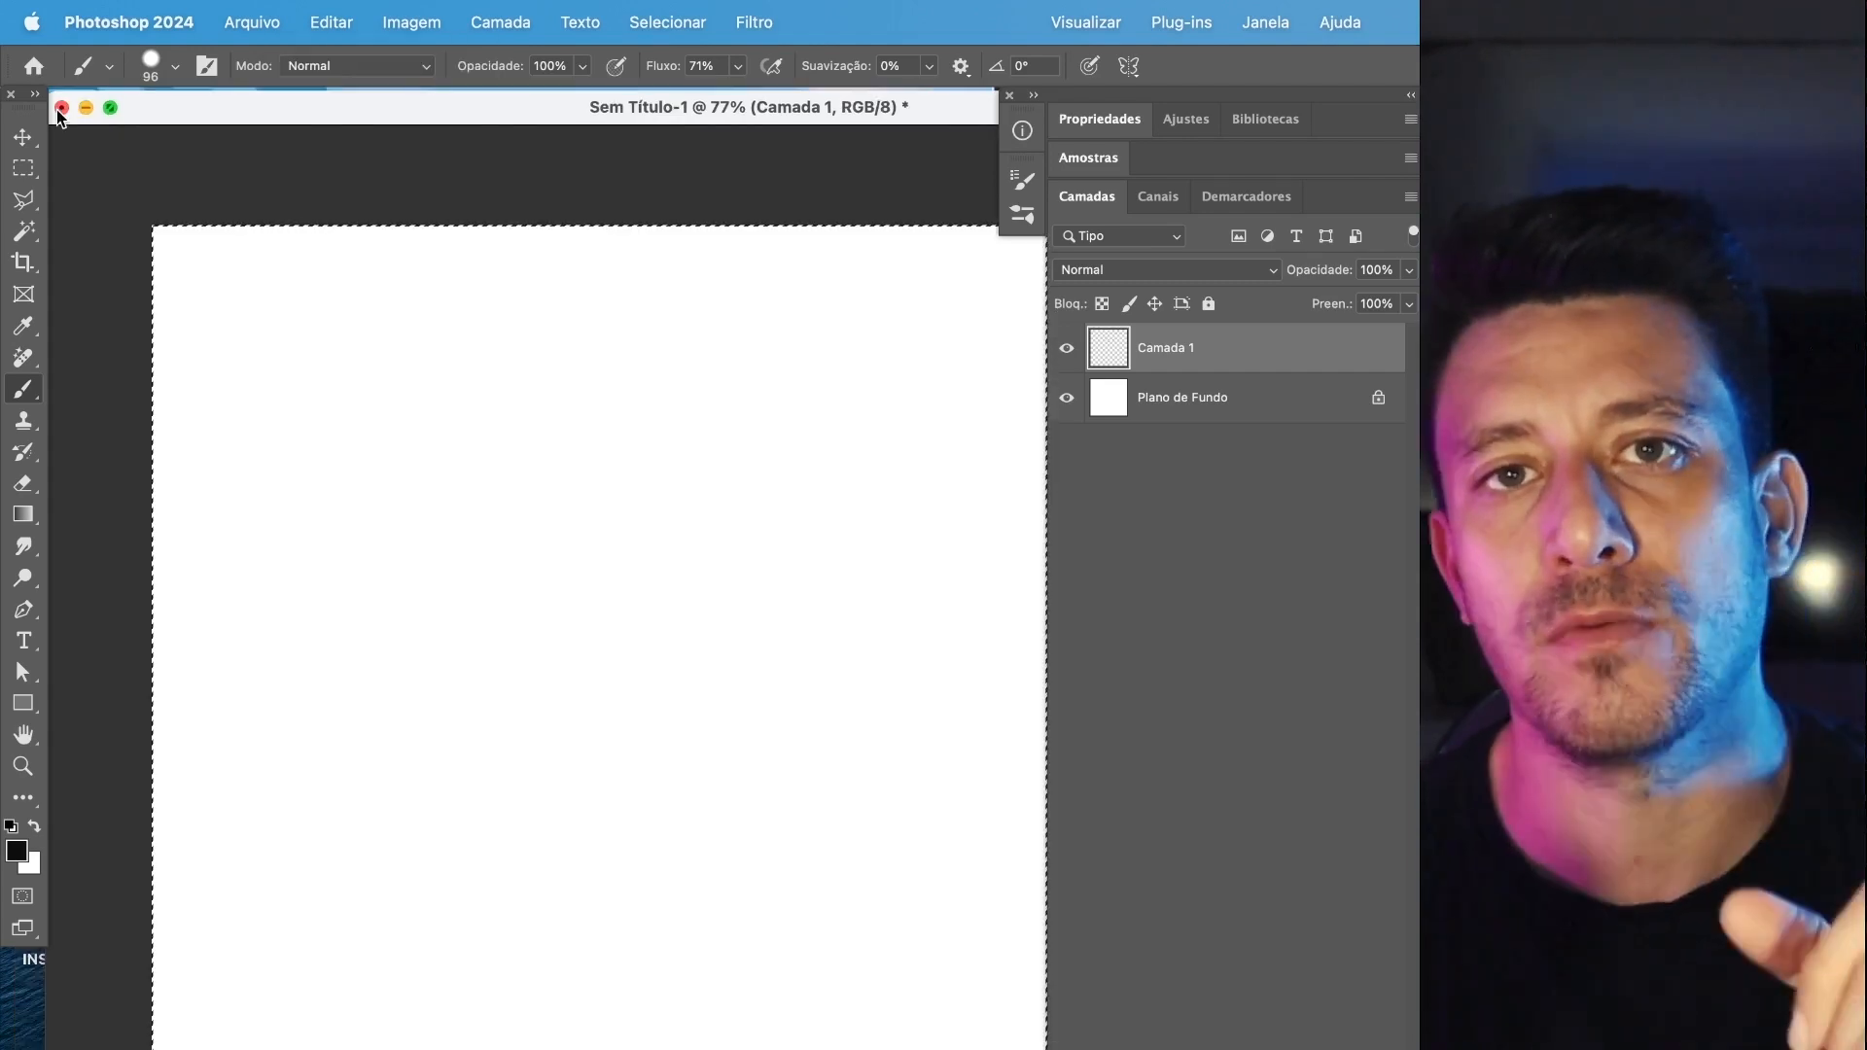
Create a new document 1000 px wide and 1000 px high.
key("super+n")
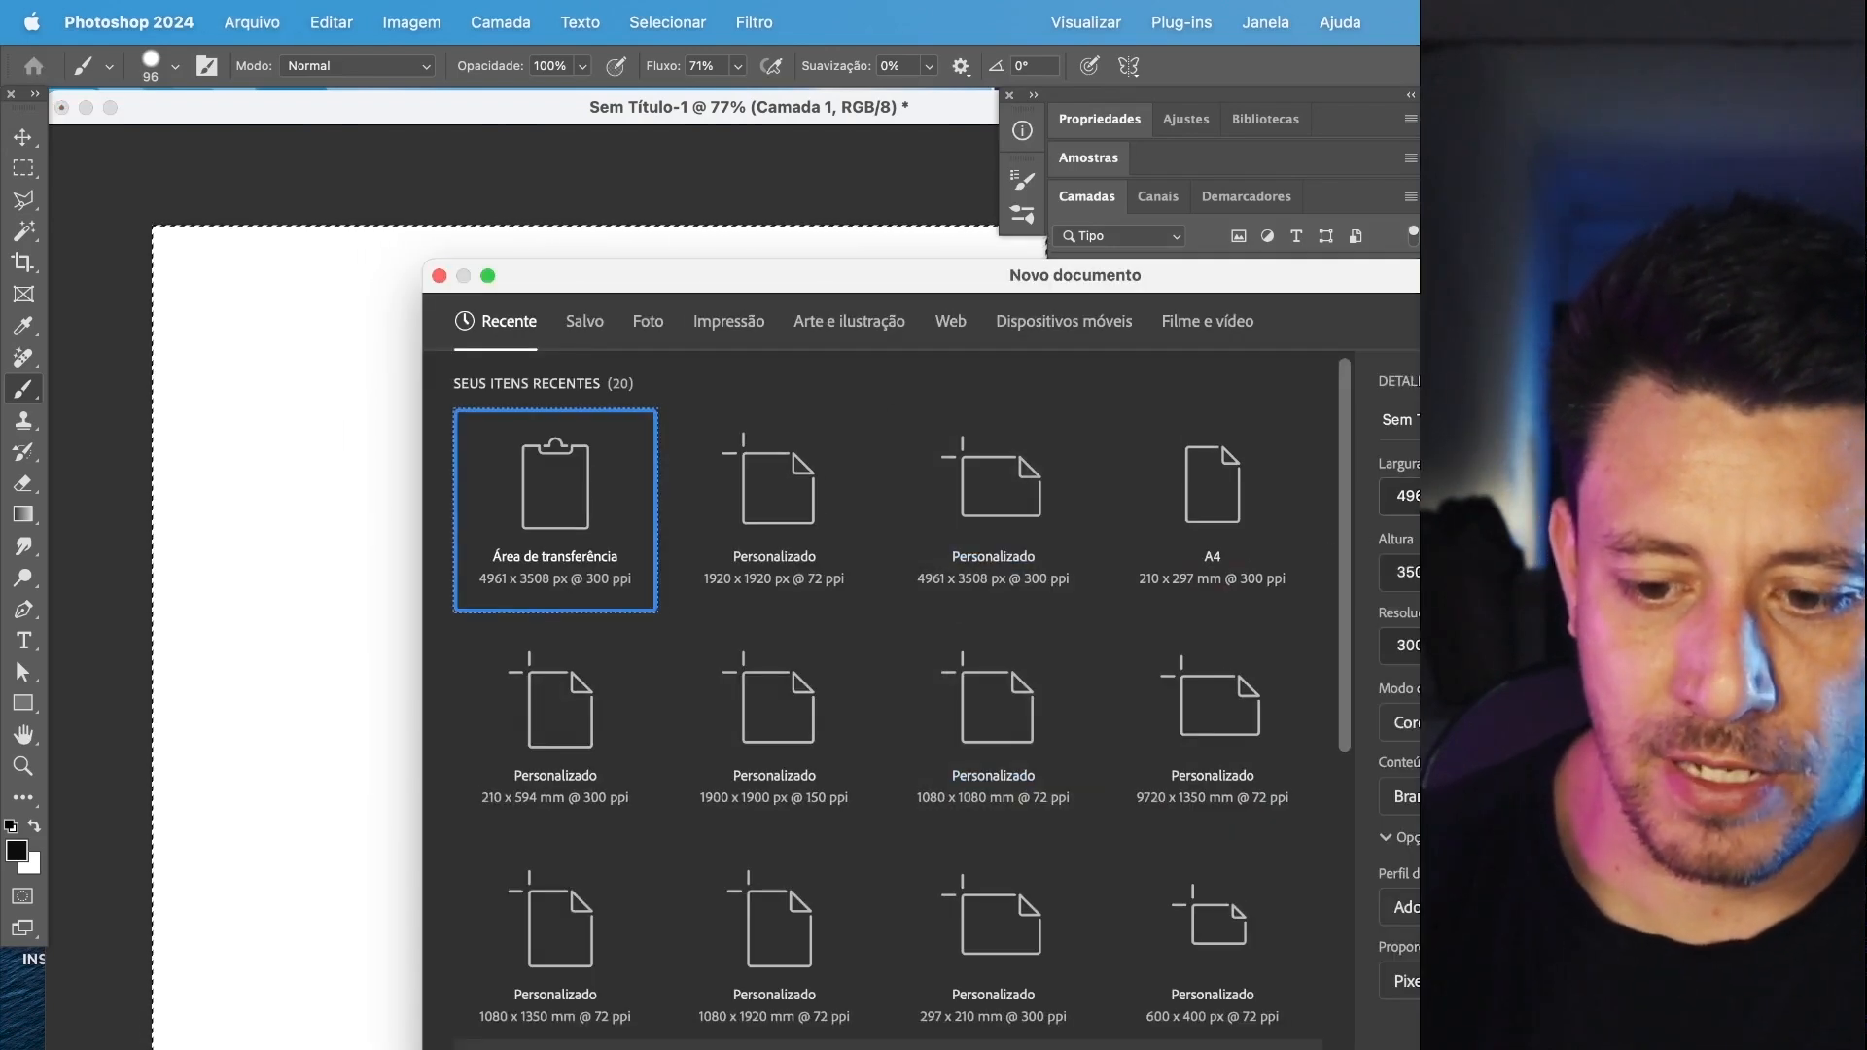
left_click_drag(1436, 496, 1333, 489)
type("1000")
key("Tab")
type("10")
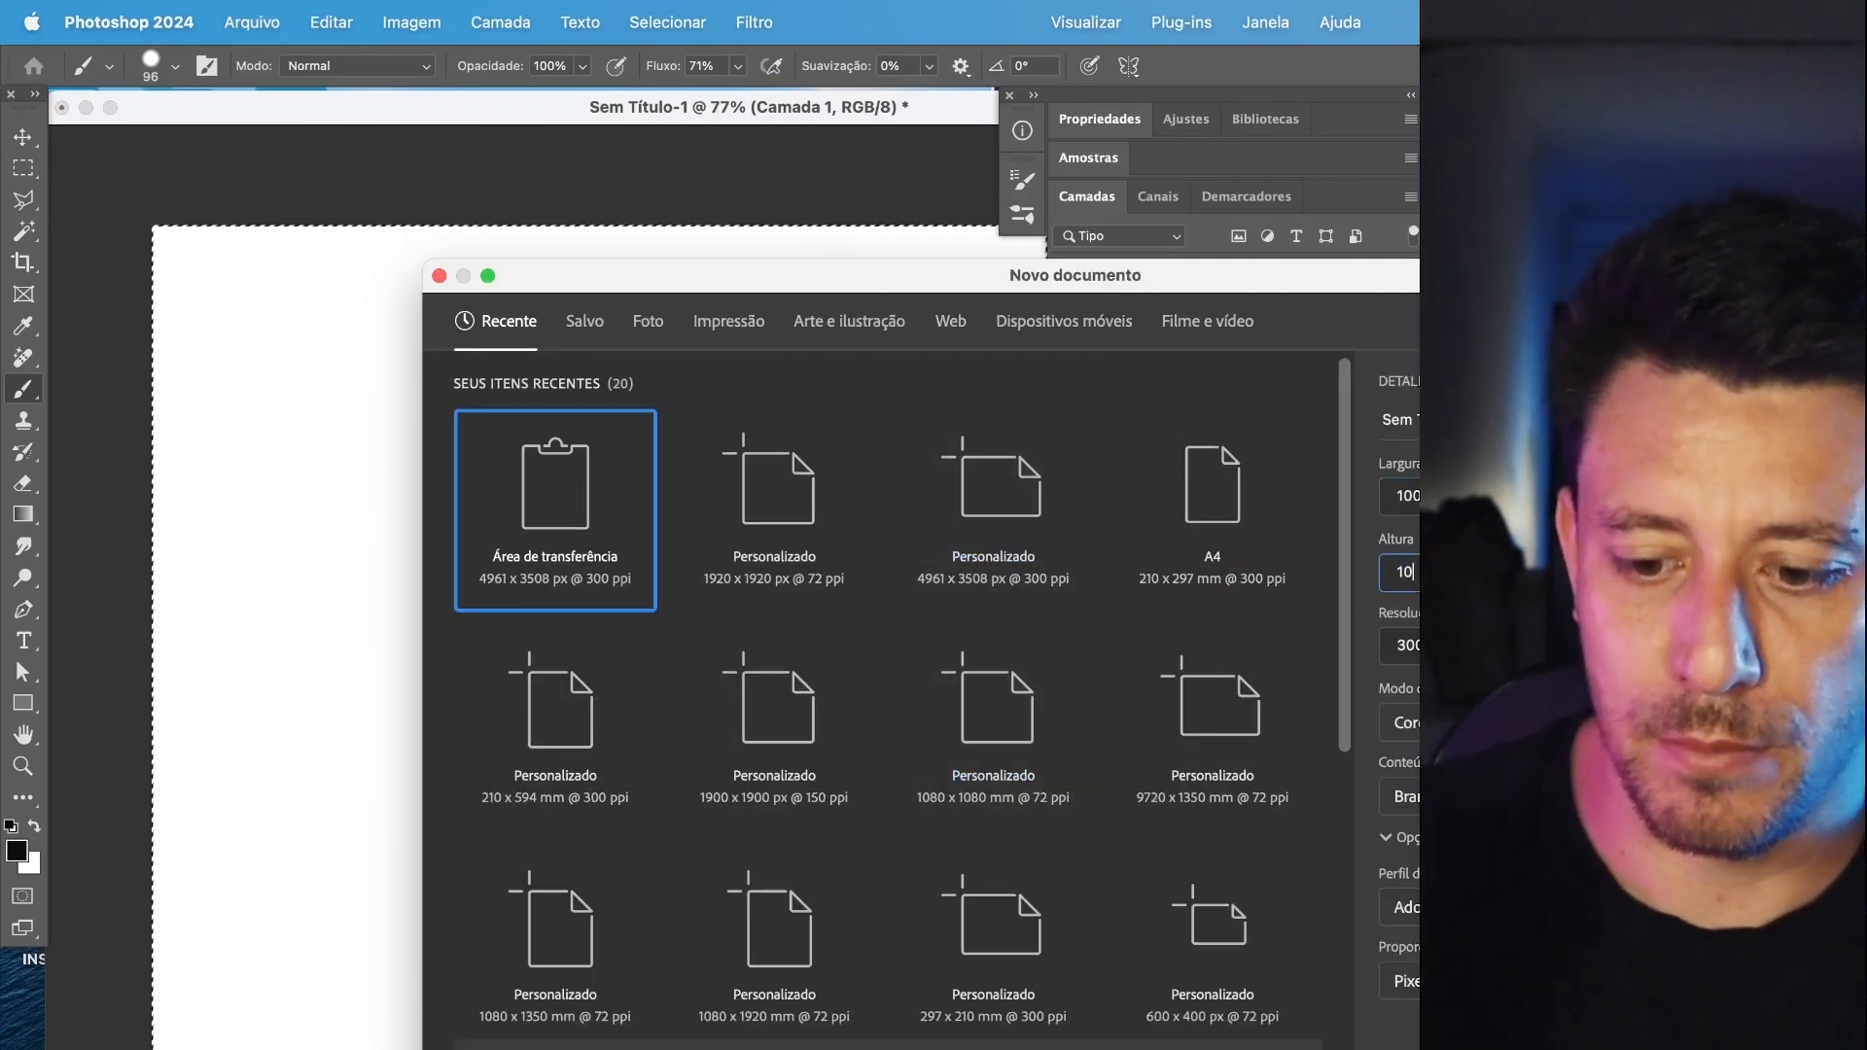
type("00")
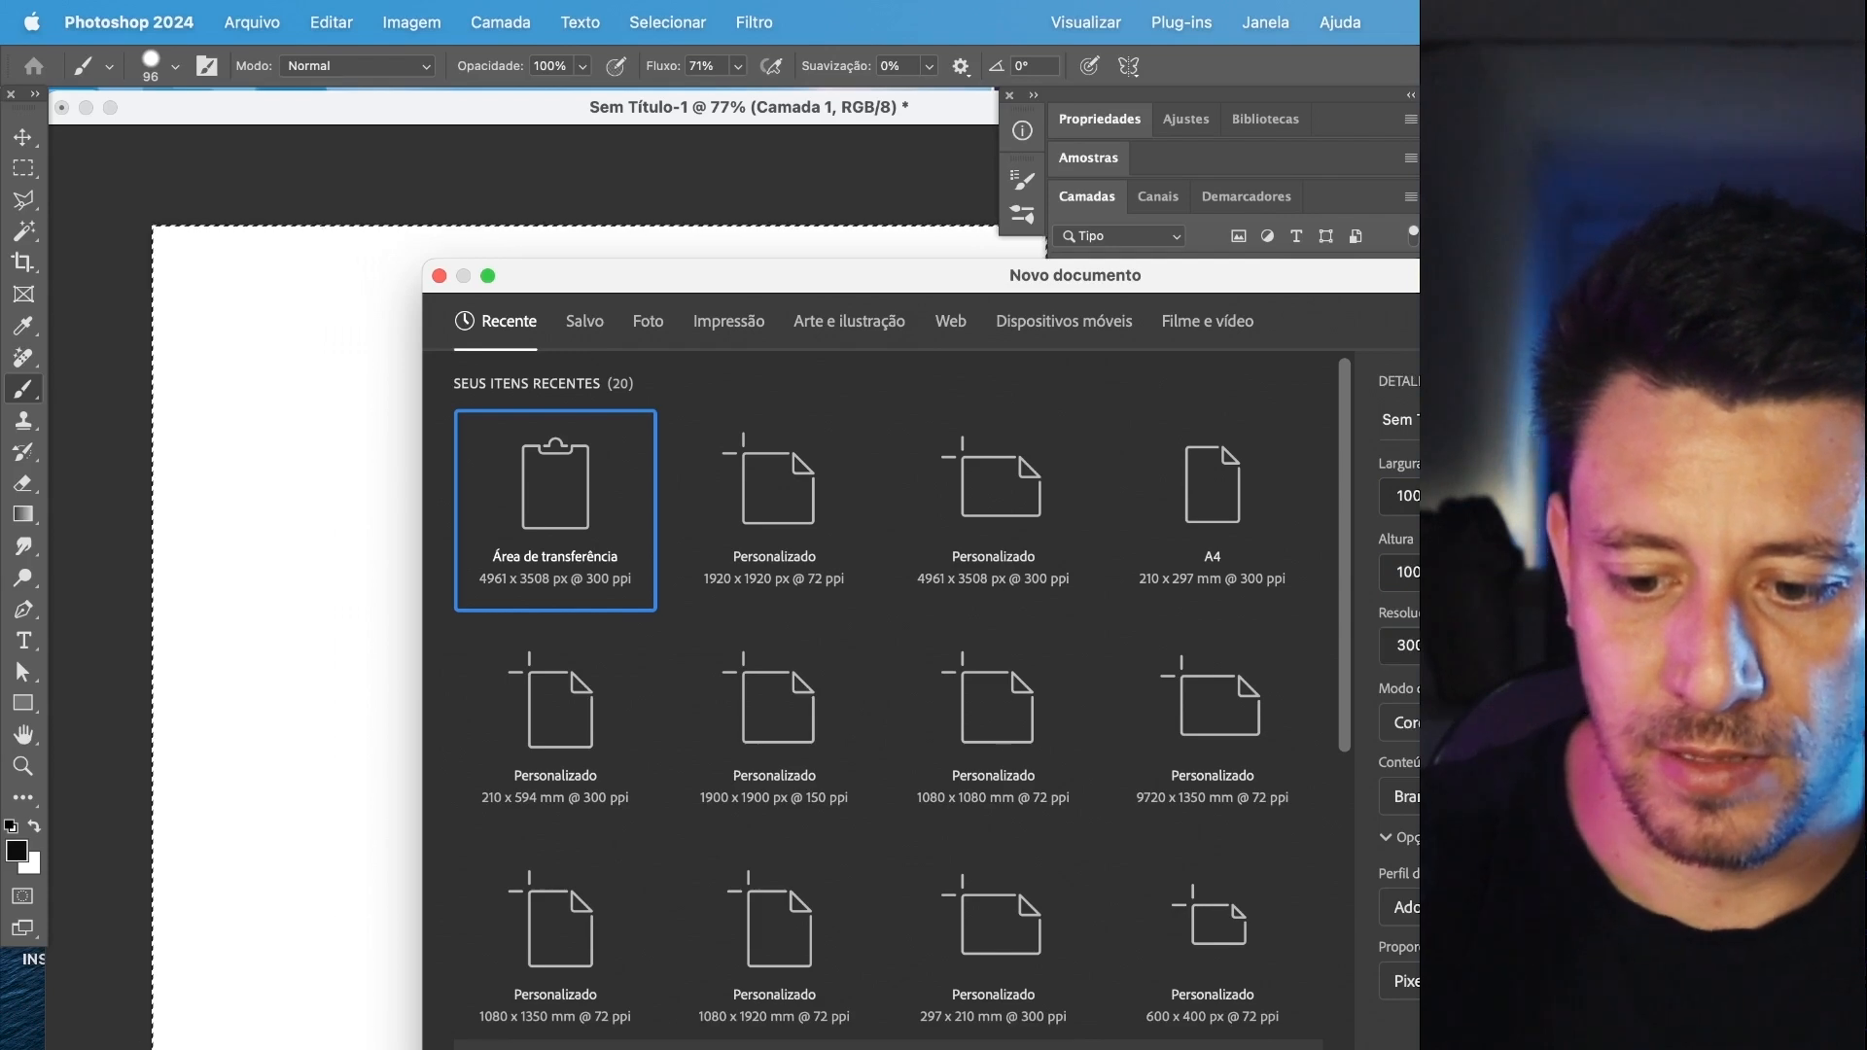
key("Return")
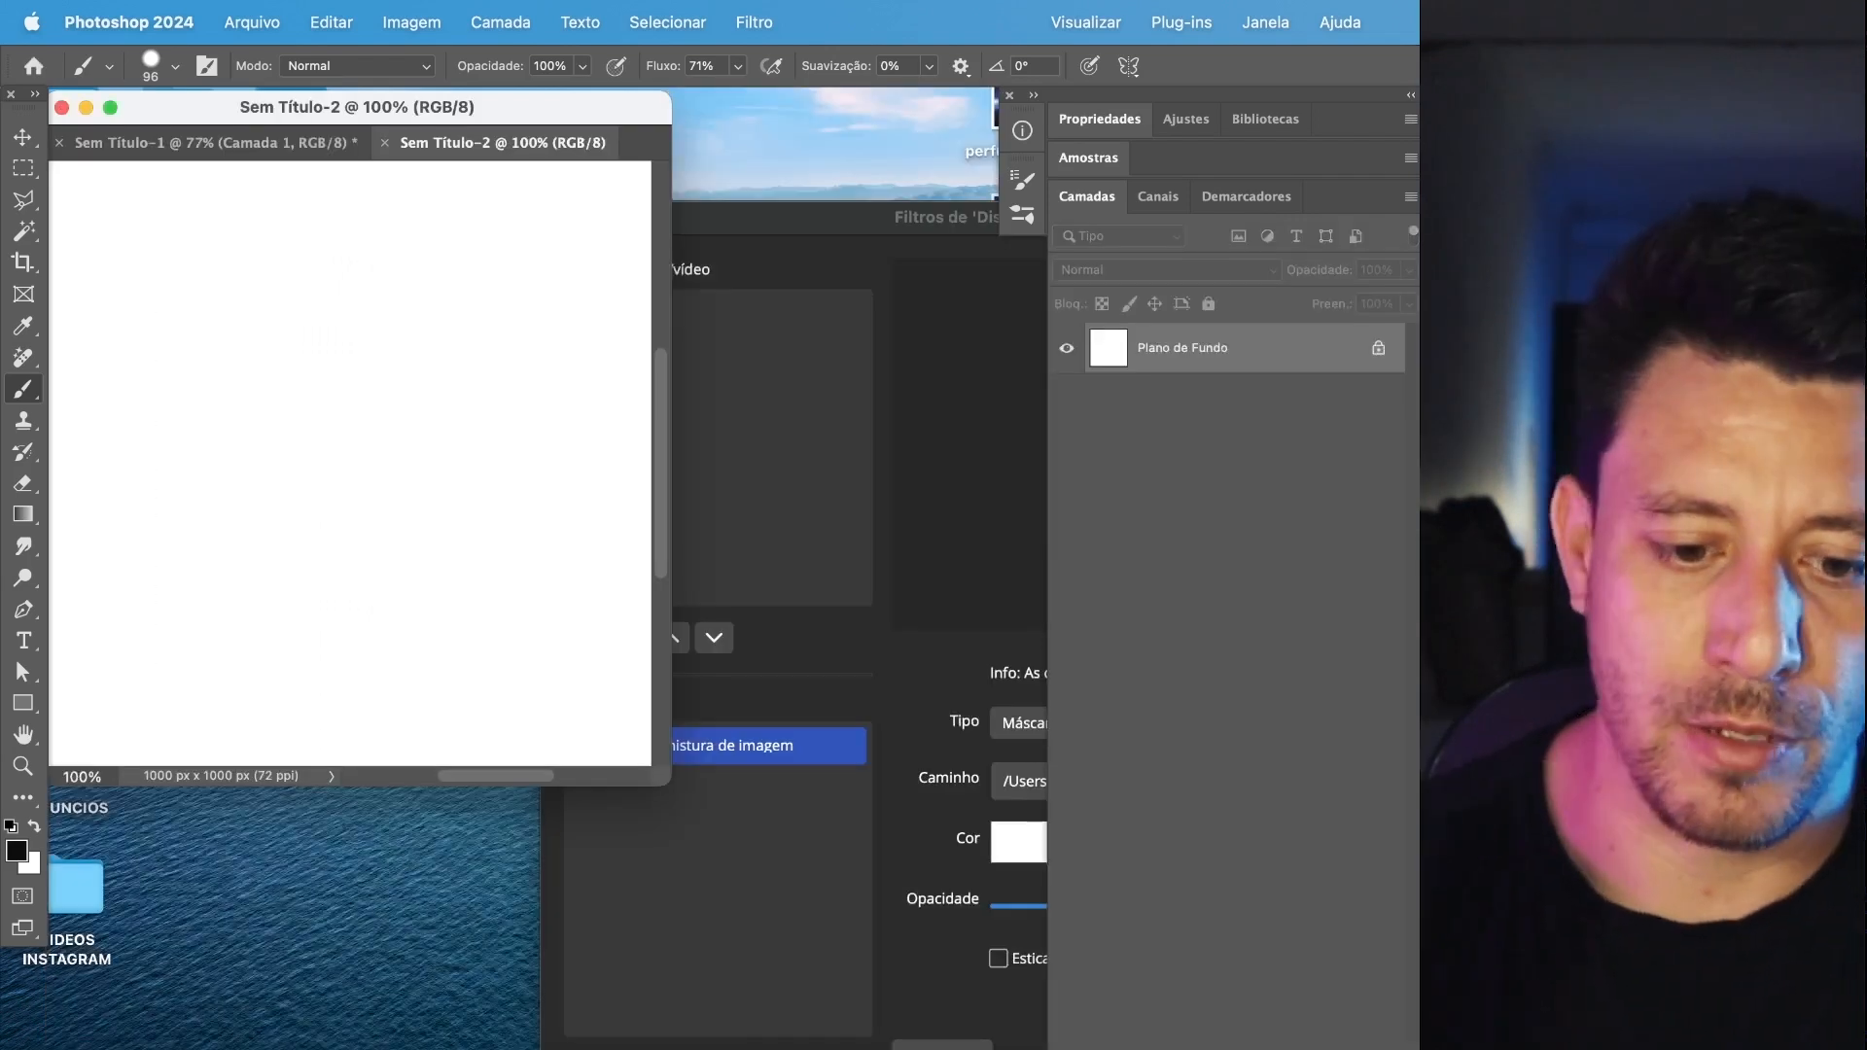
Paint two small black dots with a smaller brush at 100% flow on a new layer, in the canvas's upper part.
scroll(554, 622, "up", 3)
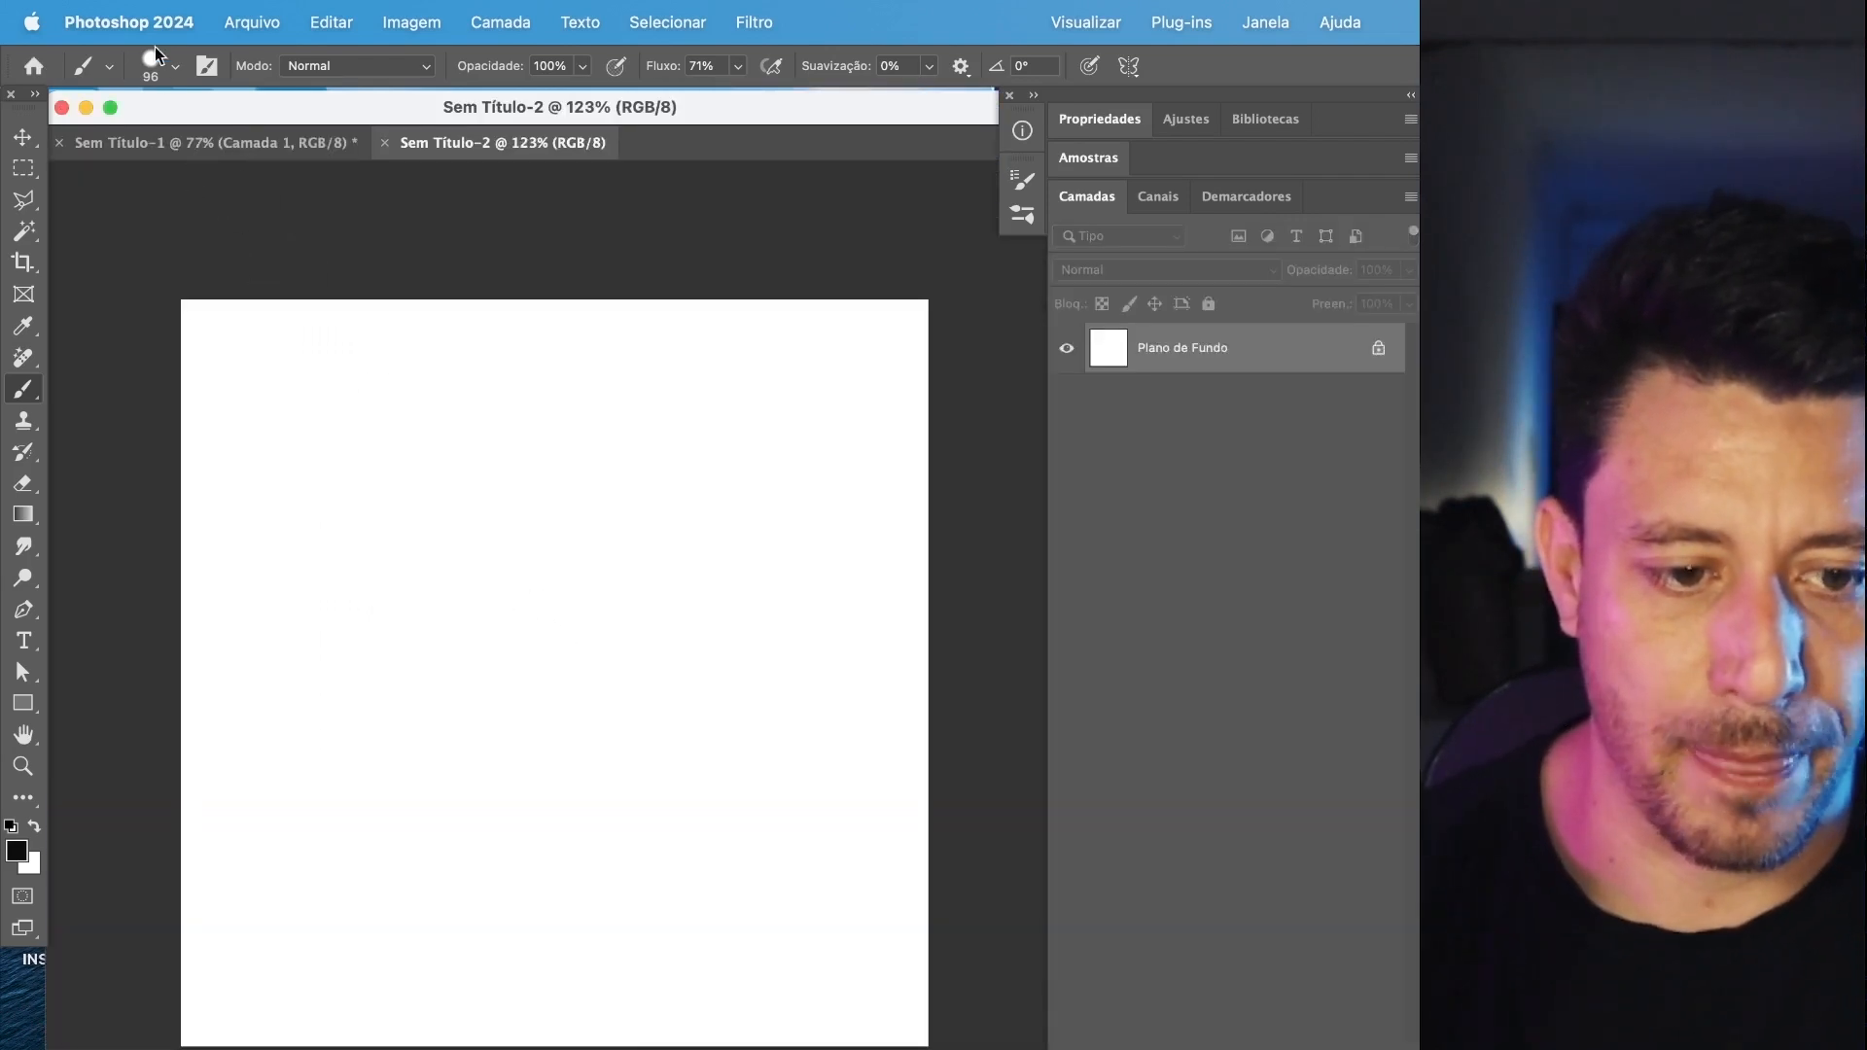
left_click(153, 60)
left_click(1275, 550)
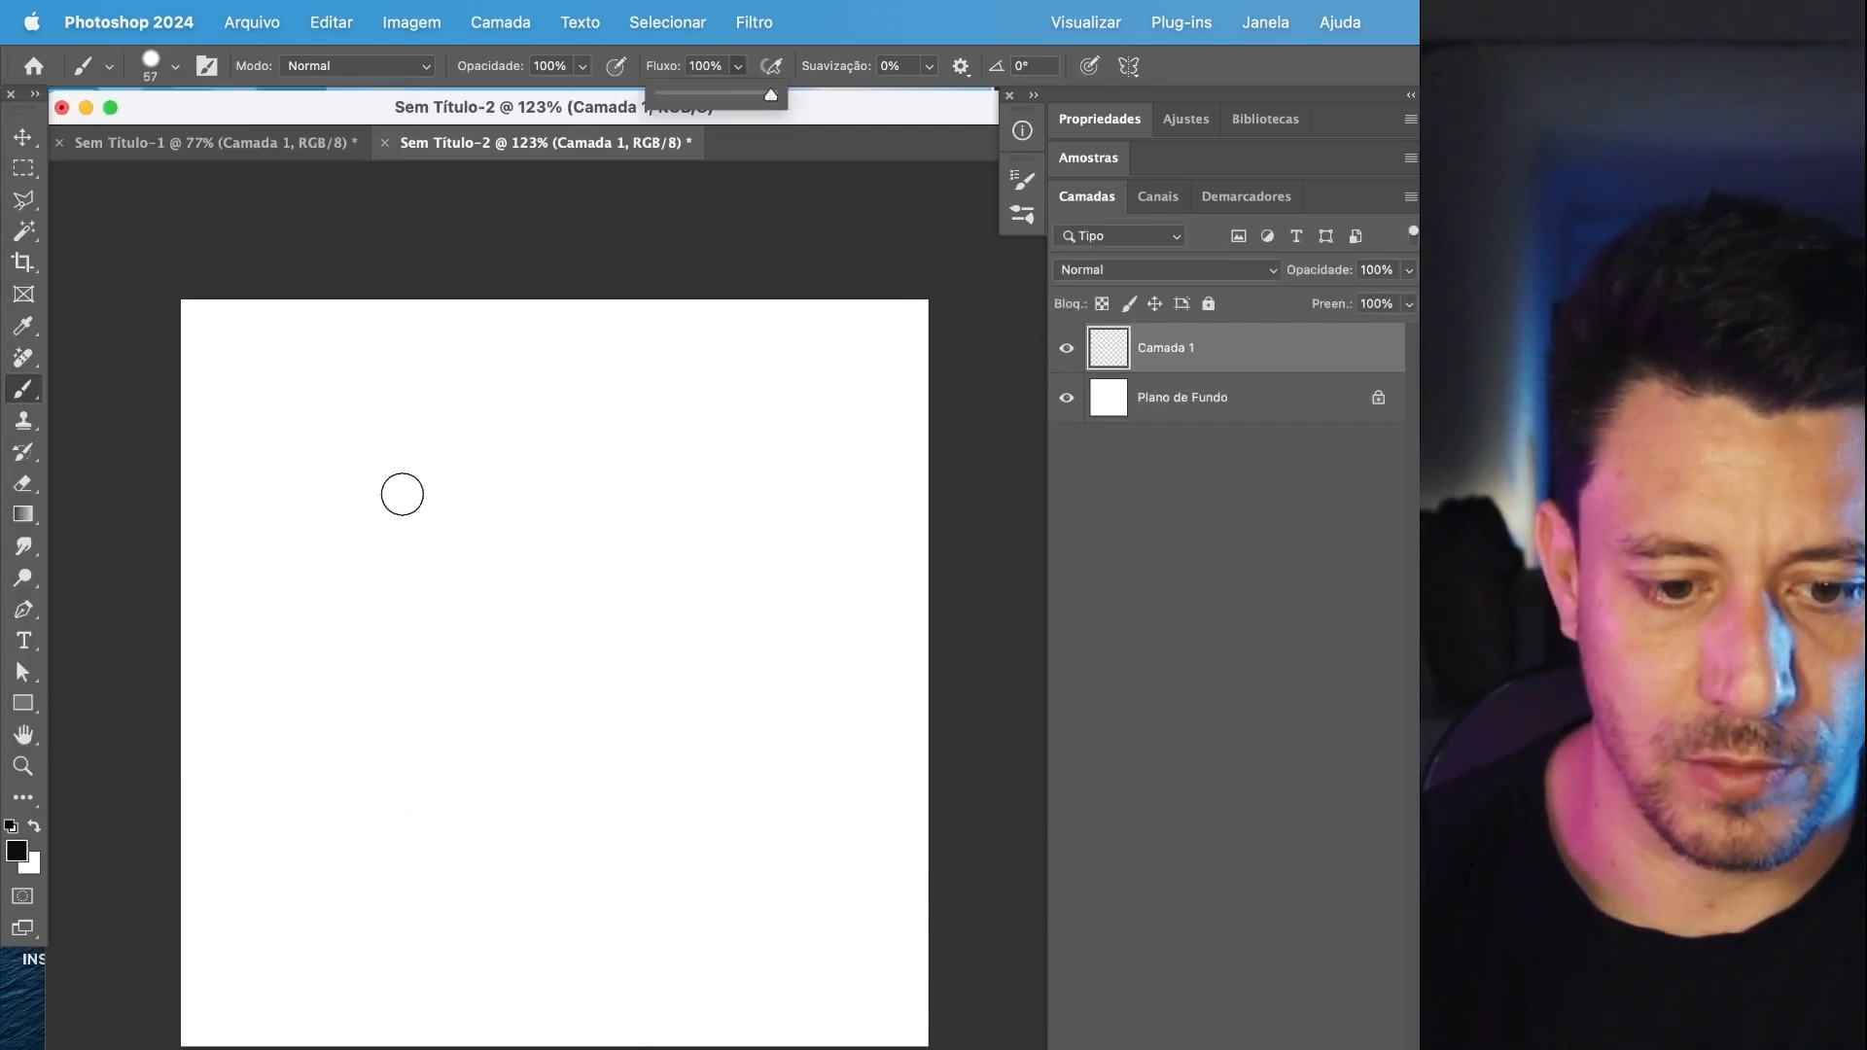
left_click(402, 494)
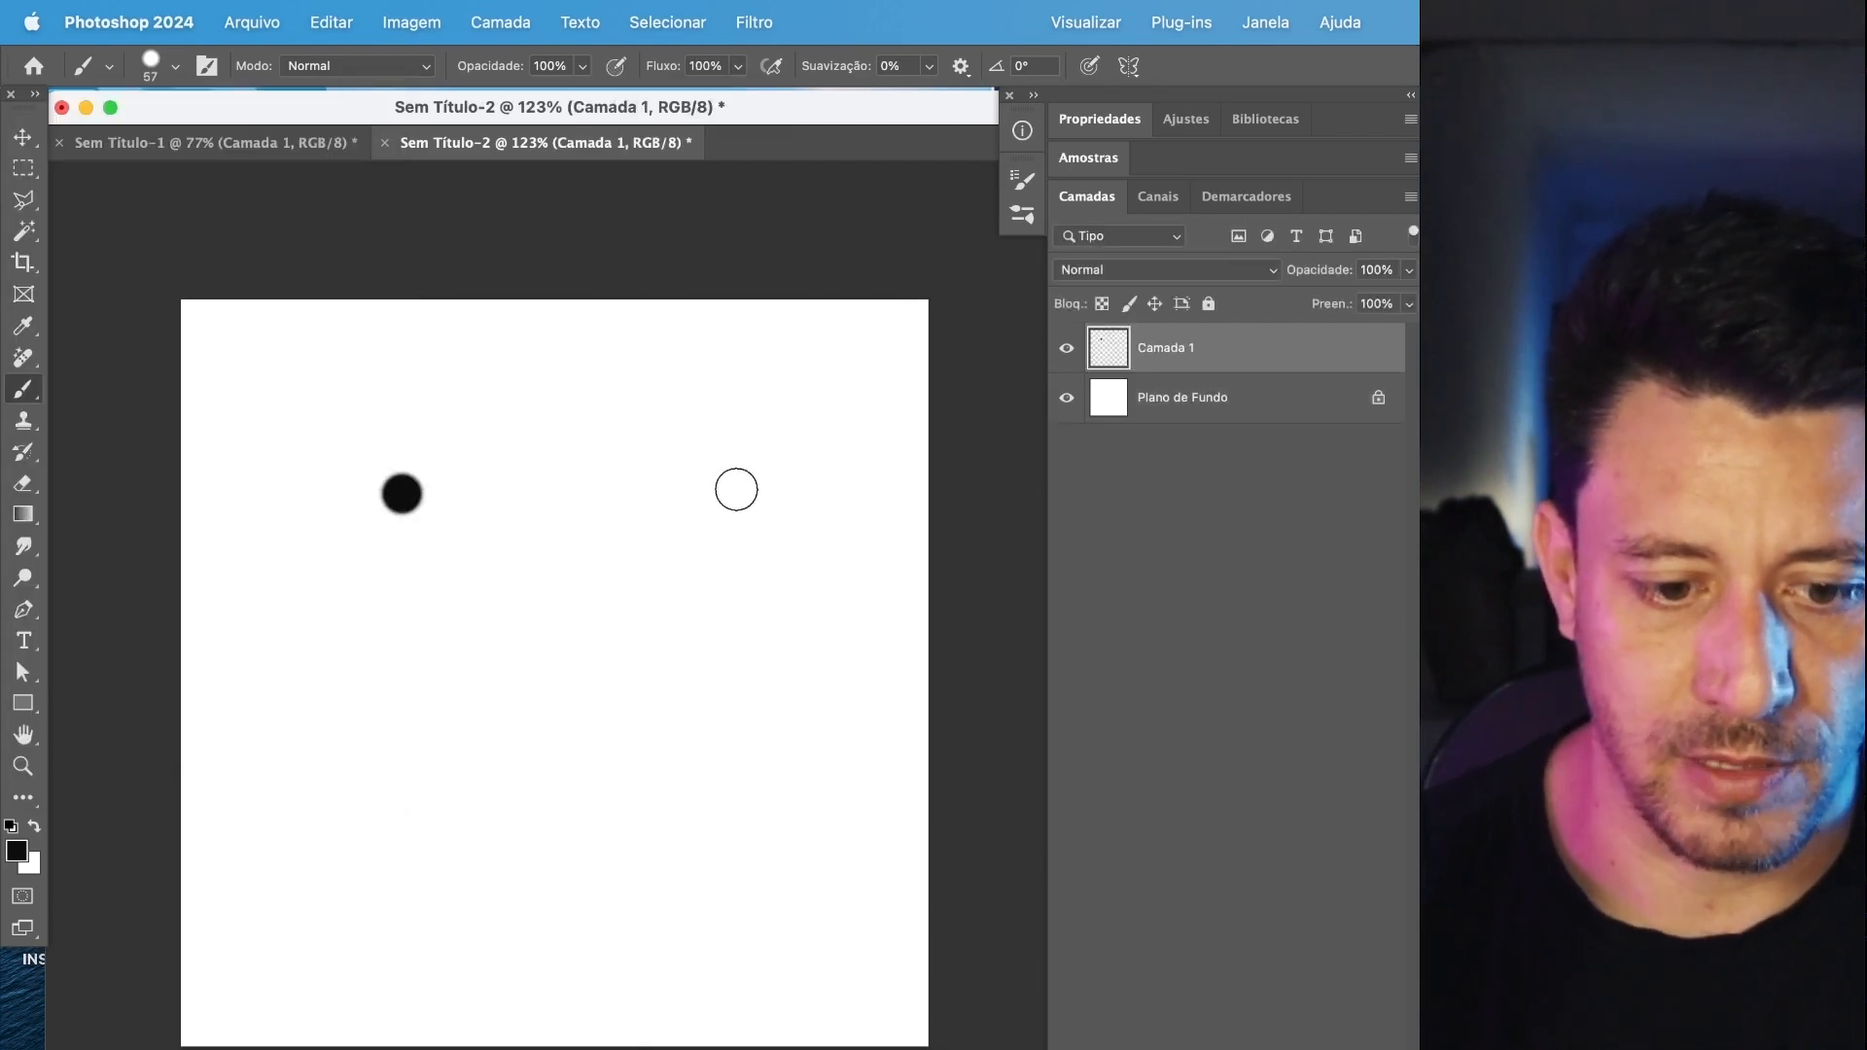
left_click(818, 410)
Paint a 77 px dot right of the canvas centre and a larger 104 px dot in the lower-left area.
left_click(175, 66)
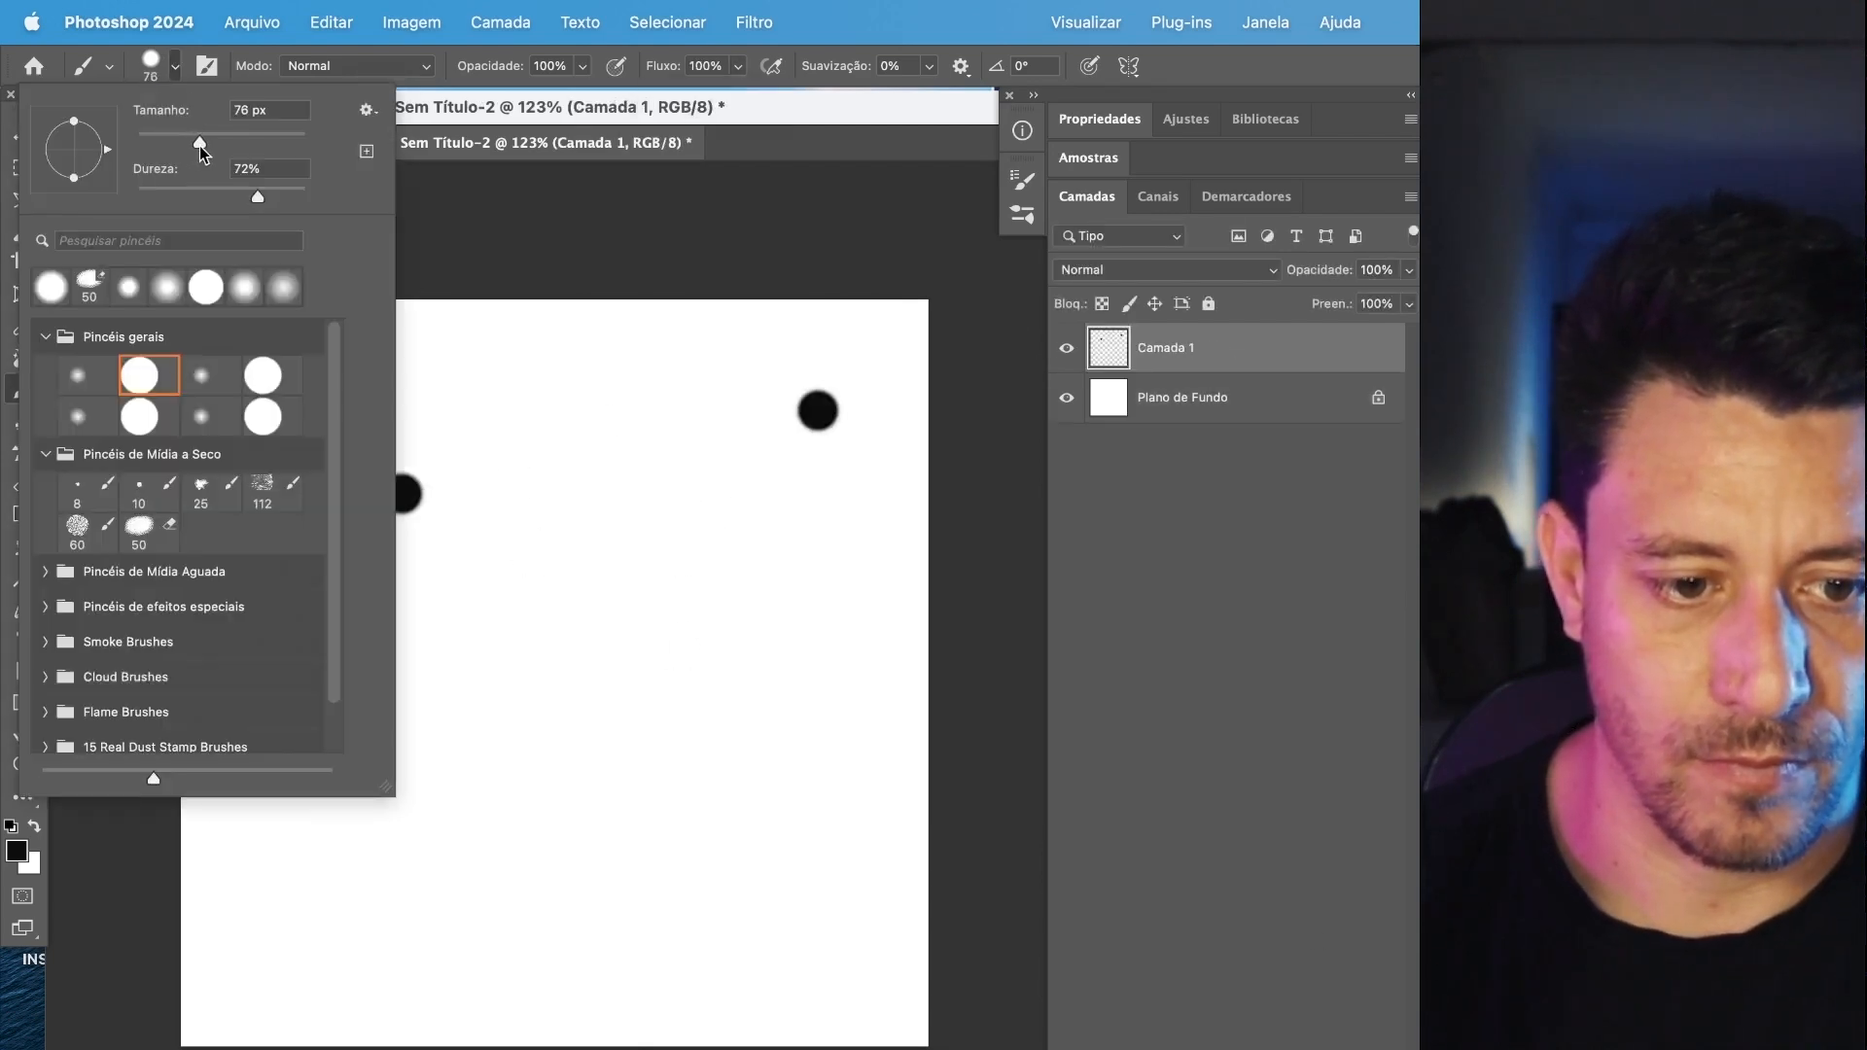
left_click(669, 617)
left_click(170, 67)
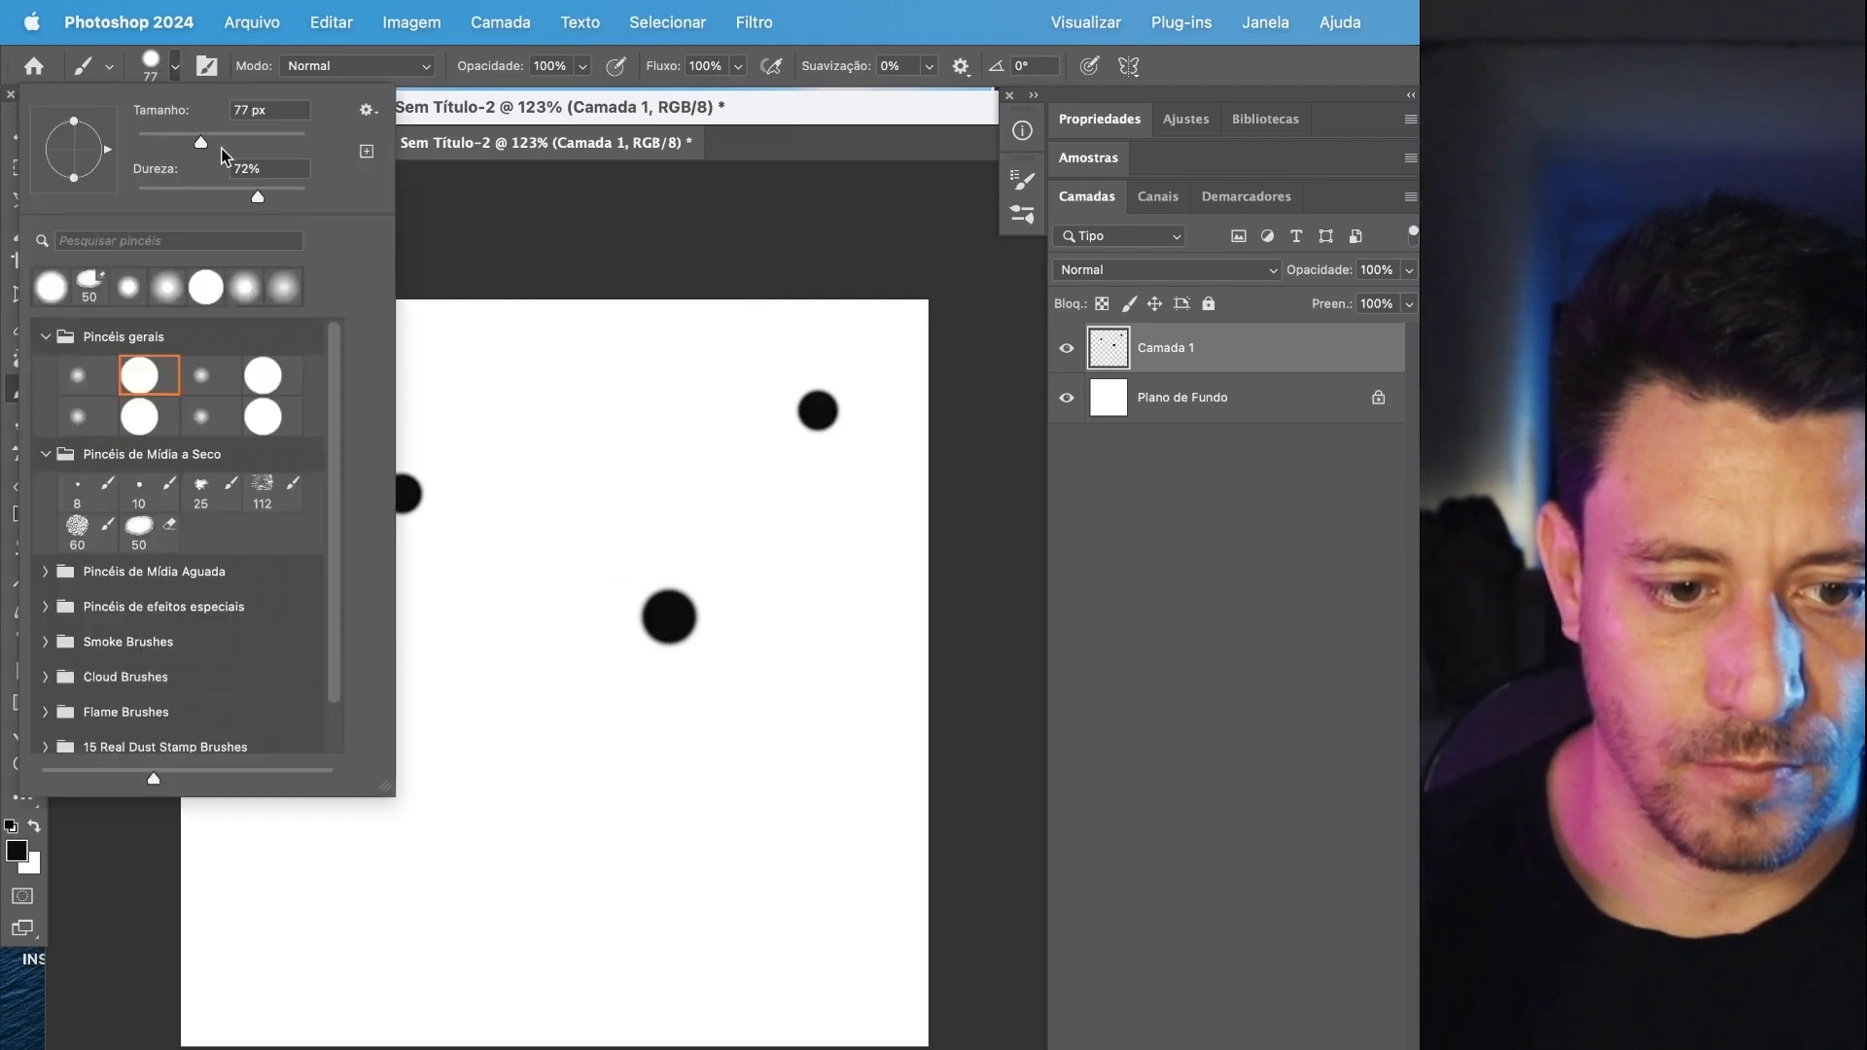
left_click(462, 900)
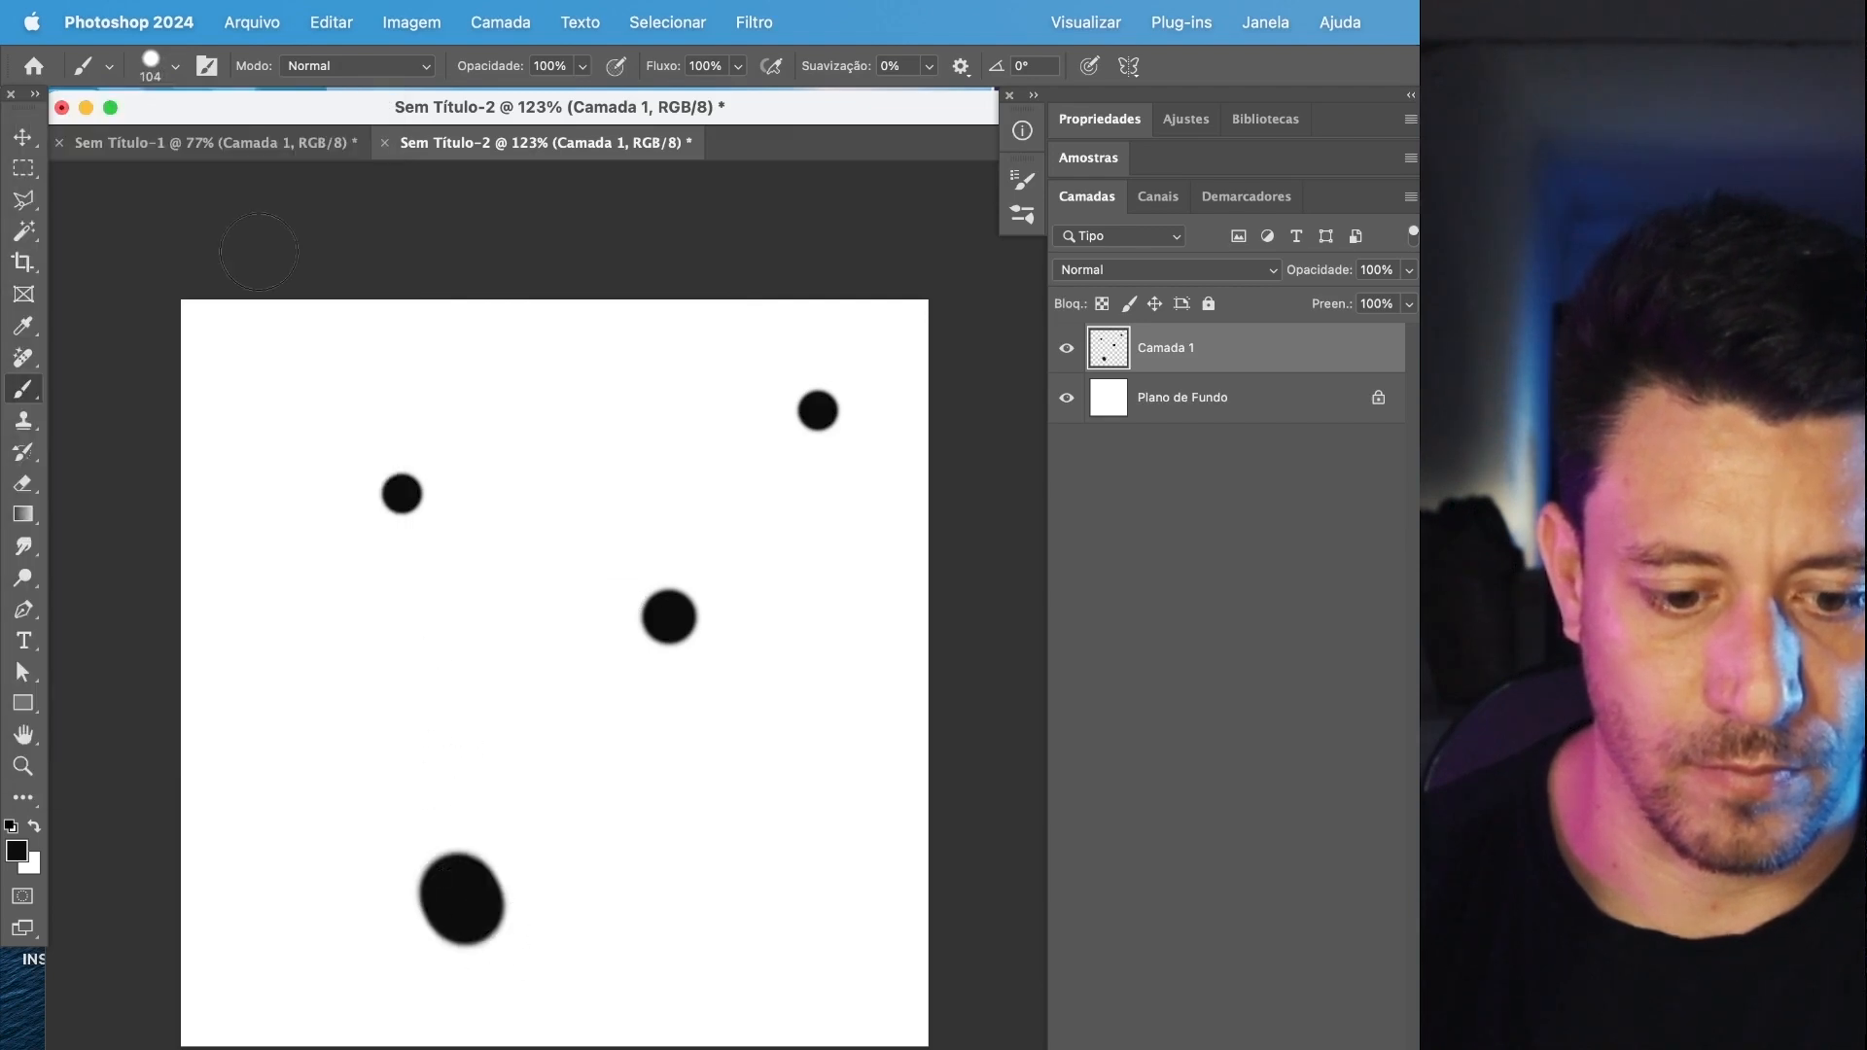
Set the brush size to 50 px and paint a dot near the top centre and two short slanted strokes below.
left_click(175, 66)
type("50")
left_click(571, 431)
left_click_drag(753, 919, 780, 892)
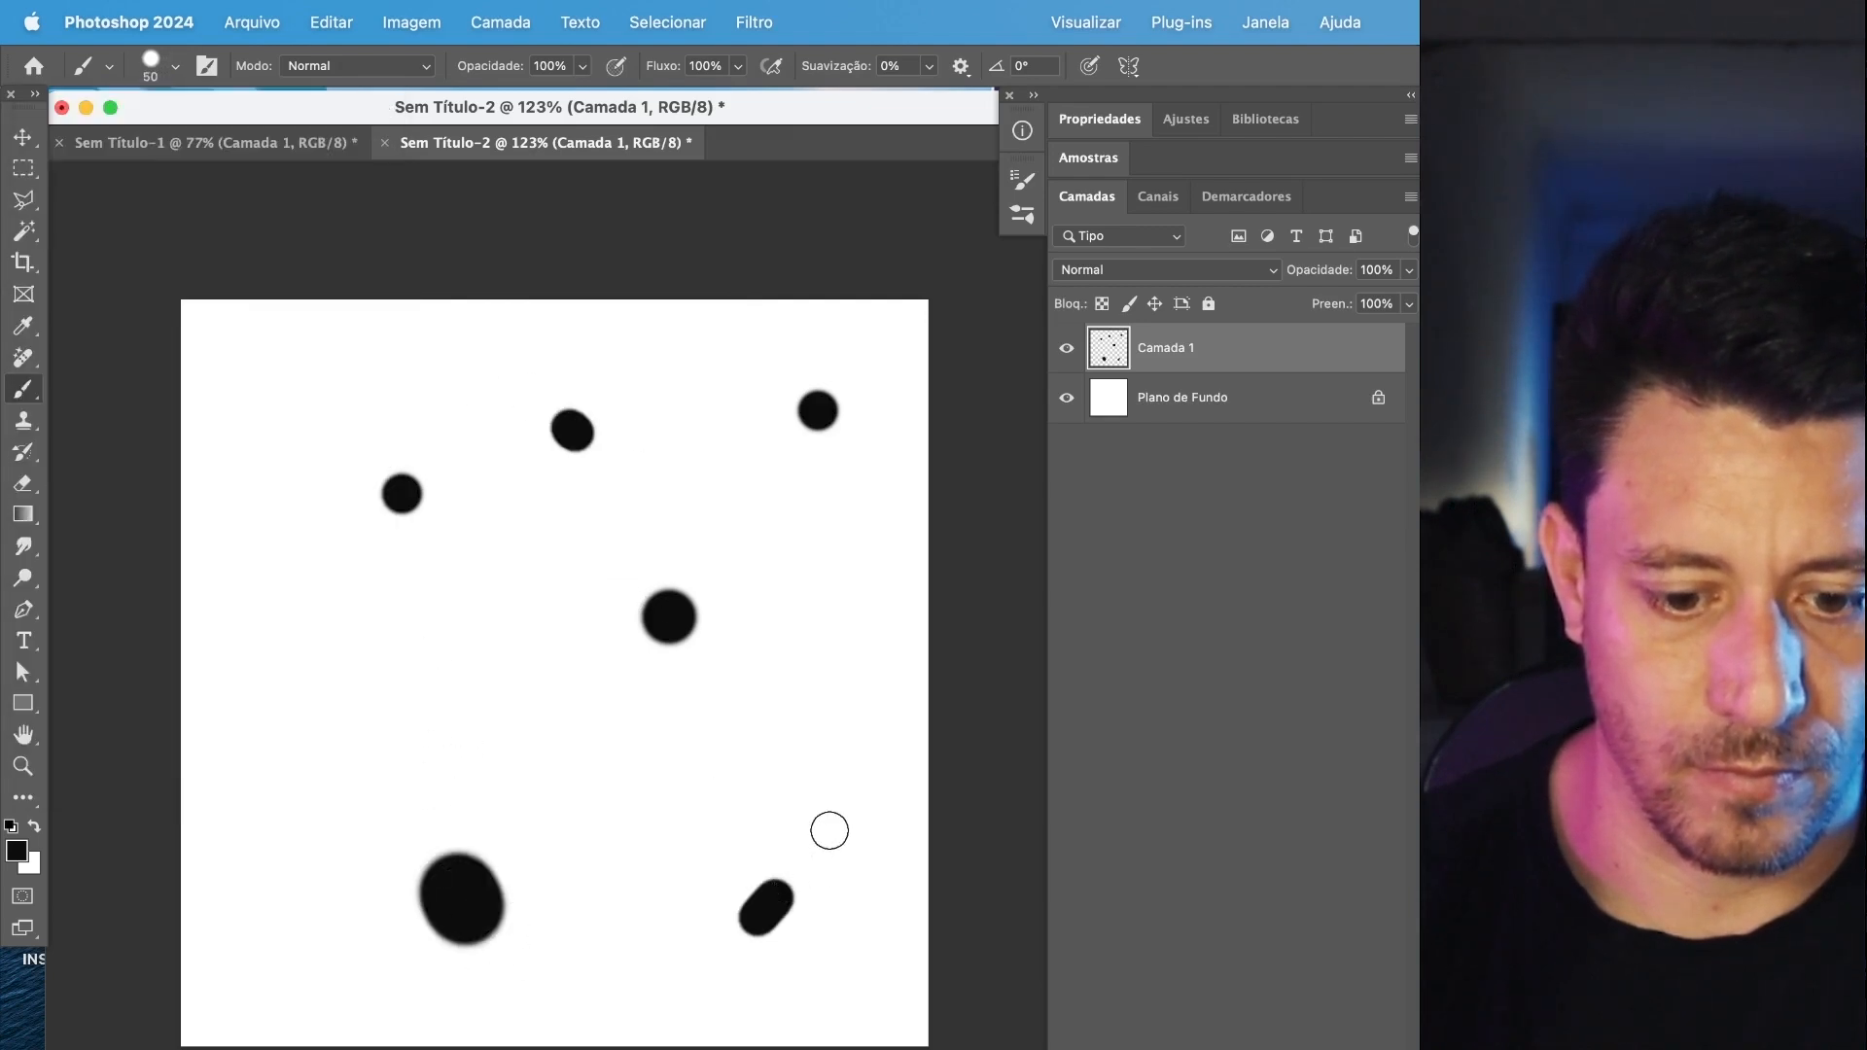
left_click_drag(469, 725, 409, 698)
left_click(256, 924)
left_click_drag(256, 488, 262, 455)
left_click(765, 581)
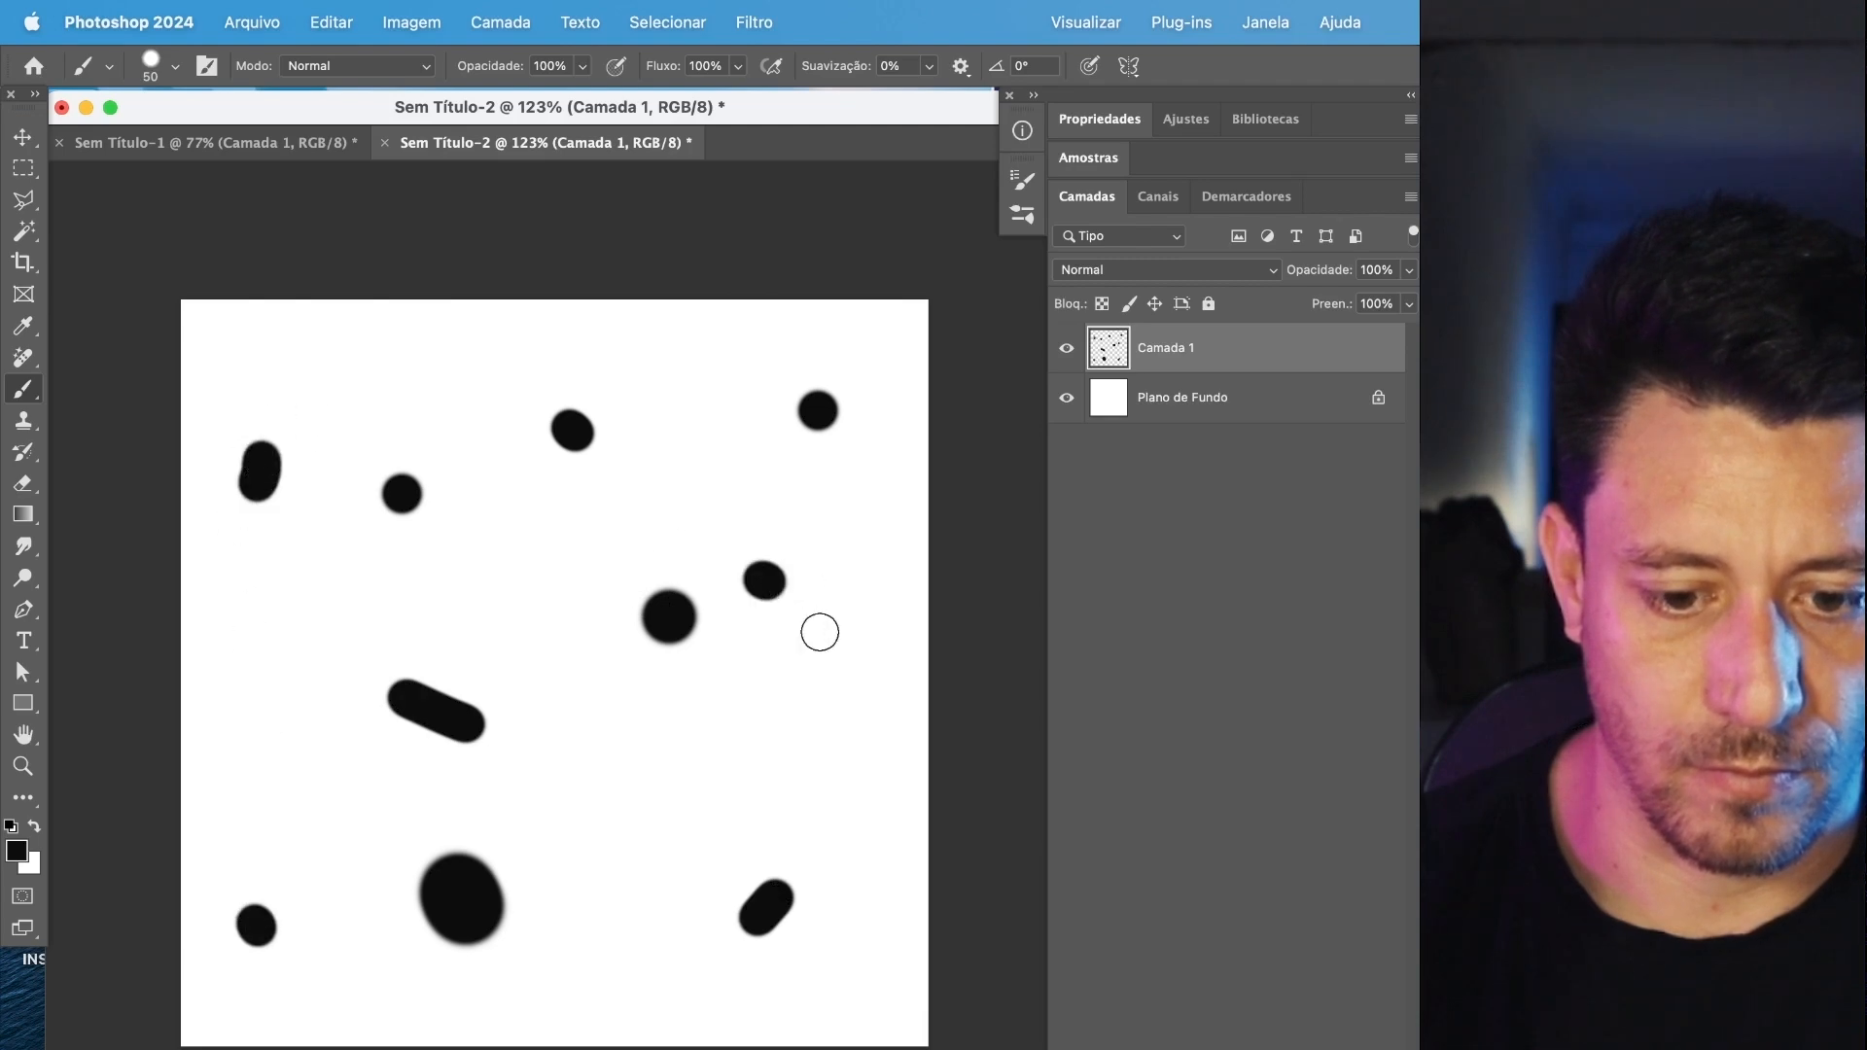
key("super+z")
key("super+z")
key("super+z")
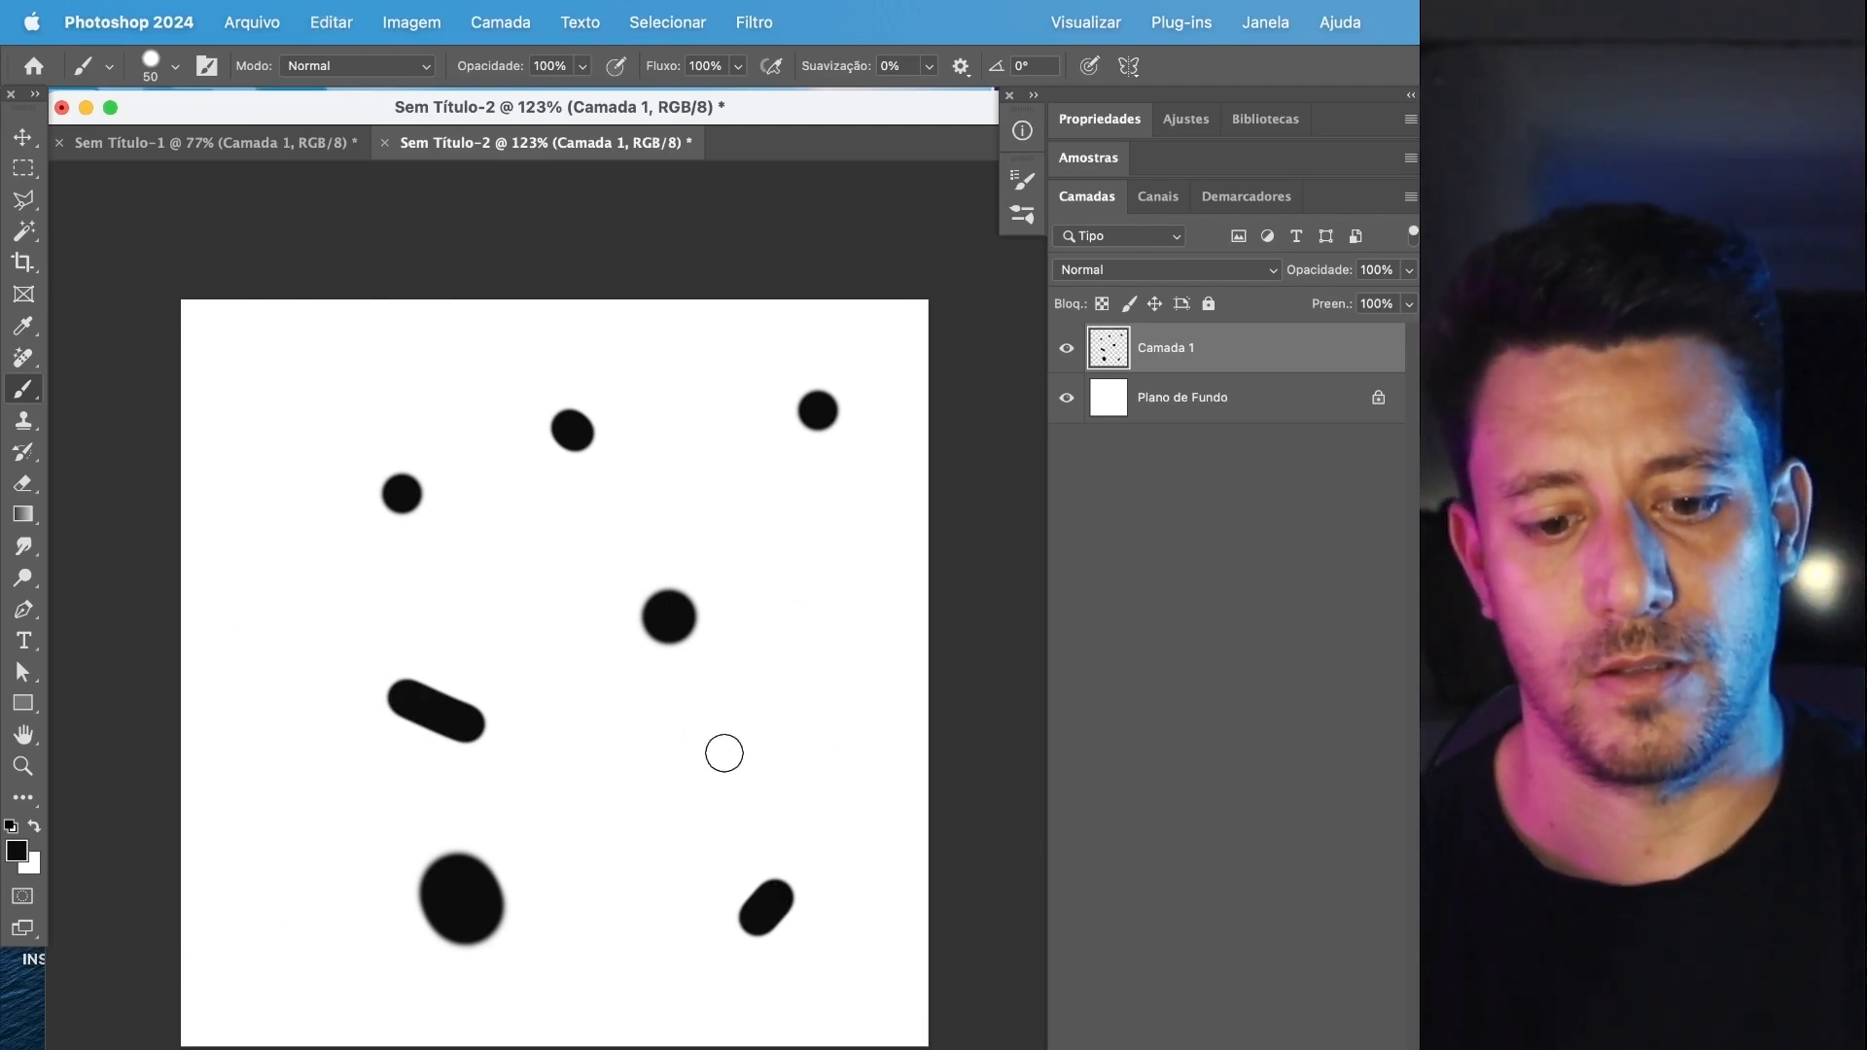
Paint dots near the right edge and upper-left corner plus a short stroke at the lower left, and merge the layer into the background.
left_click(827, 722)
left_click(286, 379)
left_click(263, 960)
key("super+z")
left_click_drag(243, 919, 277, 962)
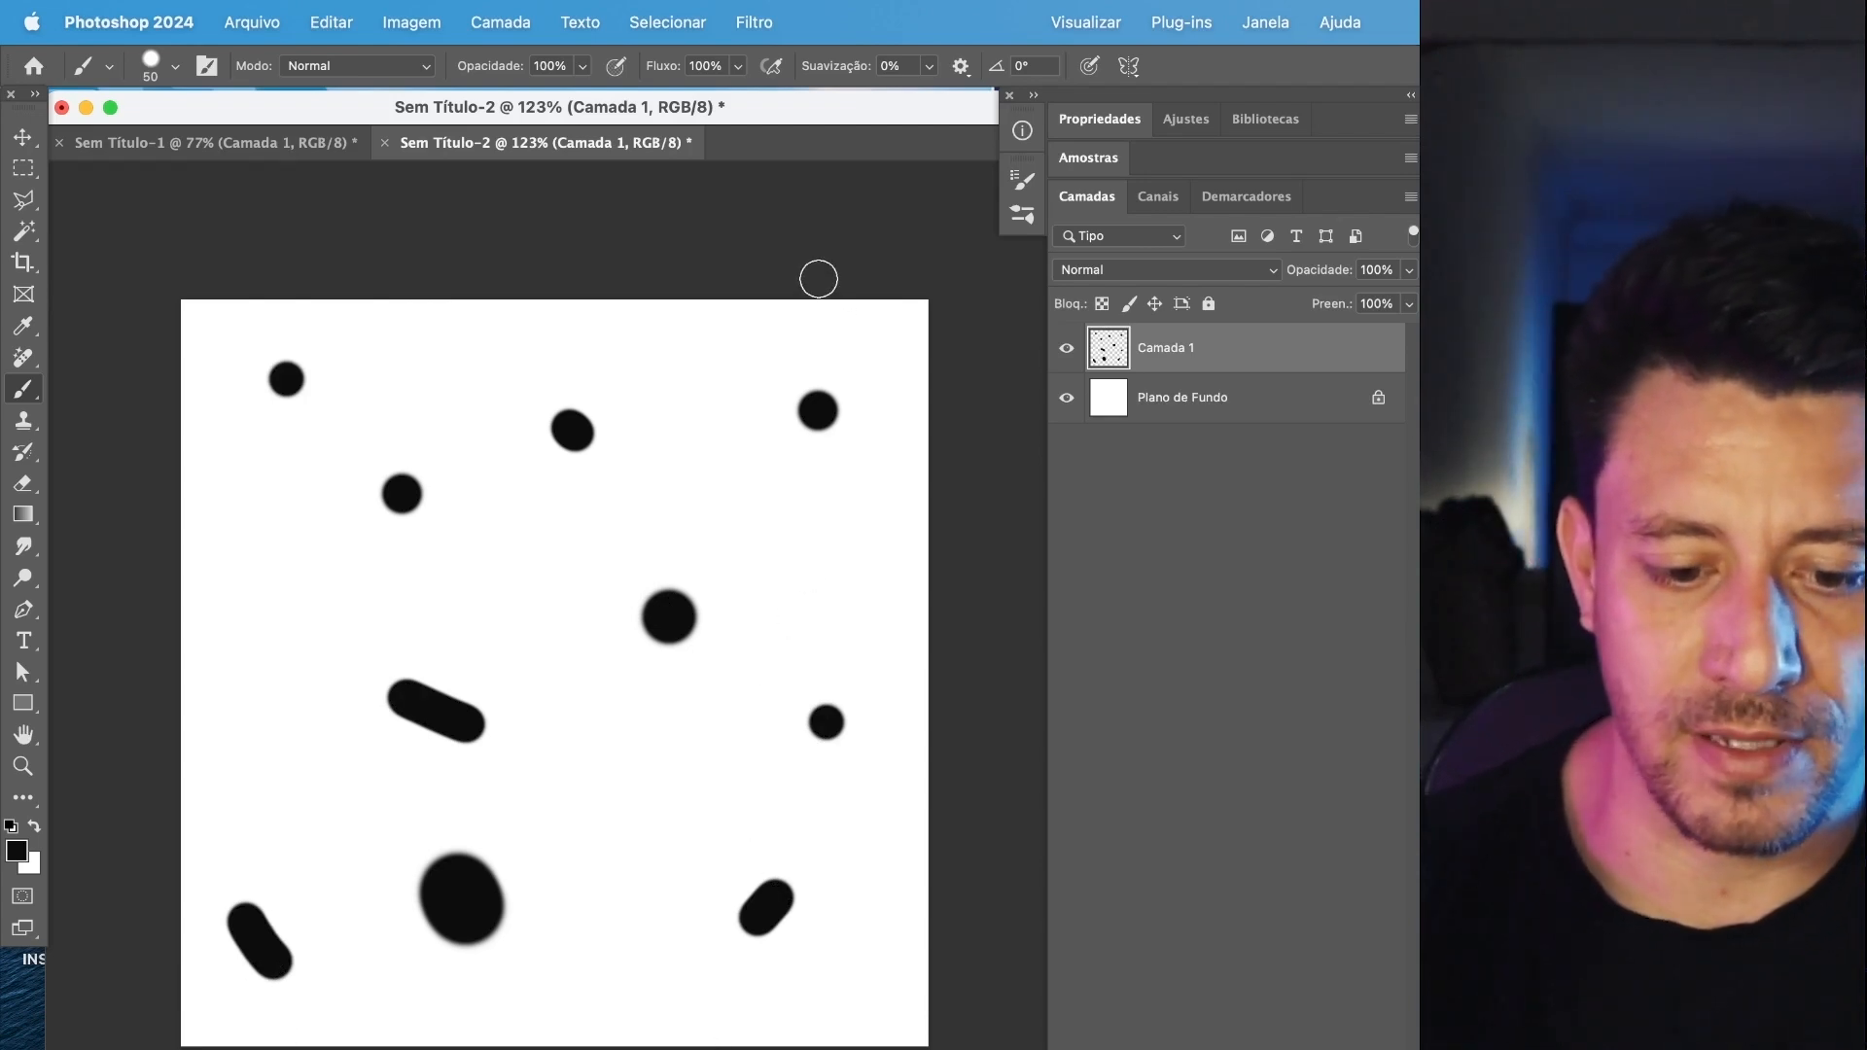
key("super+e")
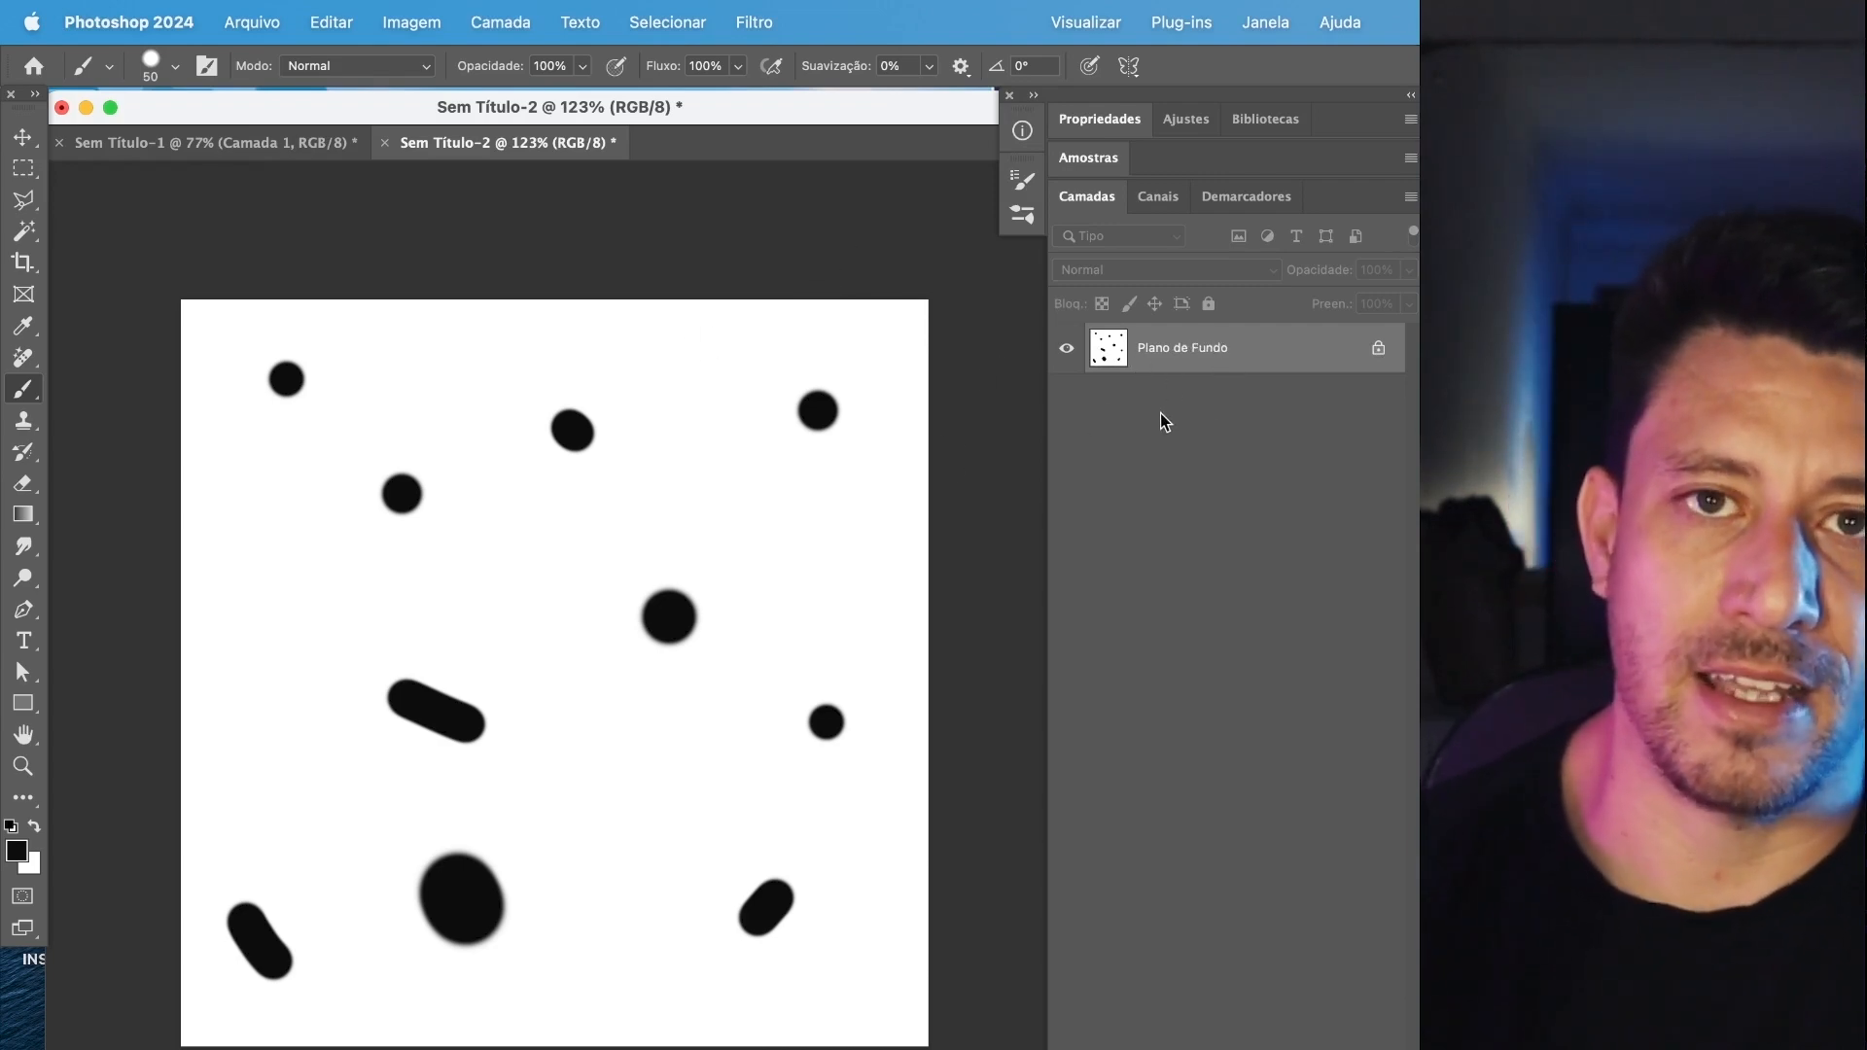
Select the whole canvas and define it as a brush preset named poeira.
key("super+a")
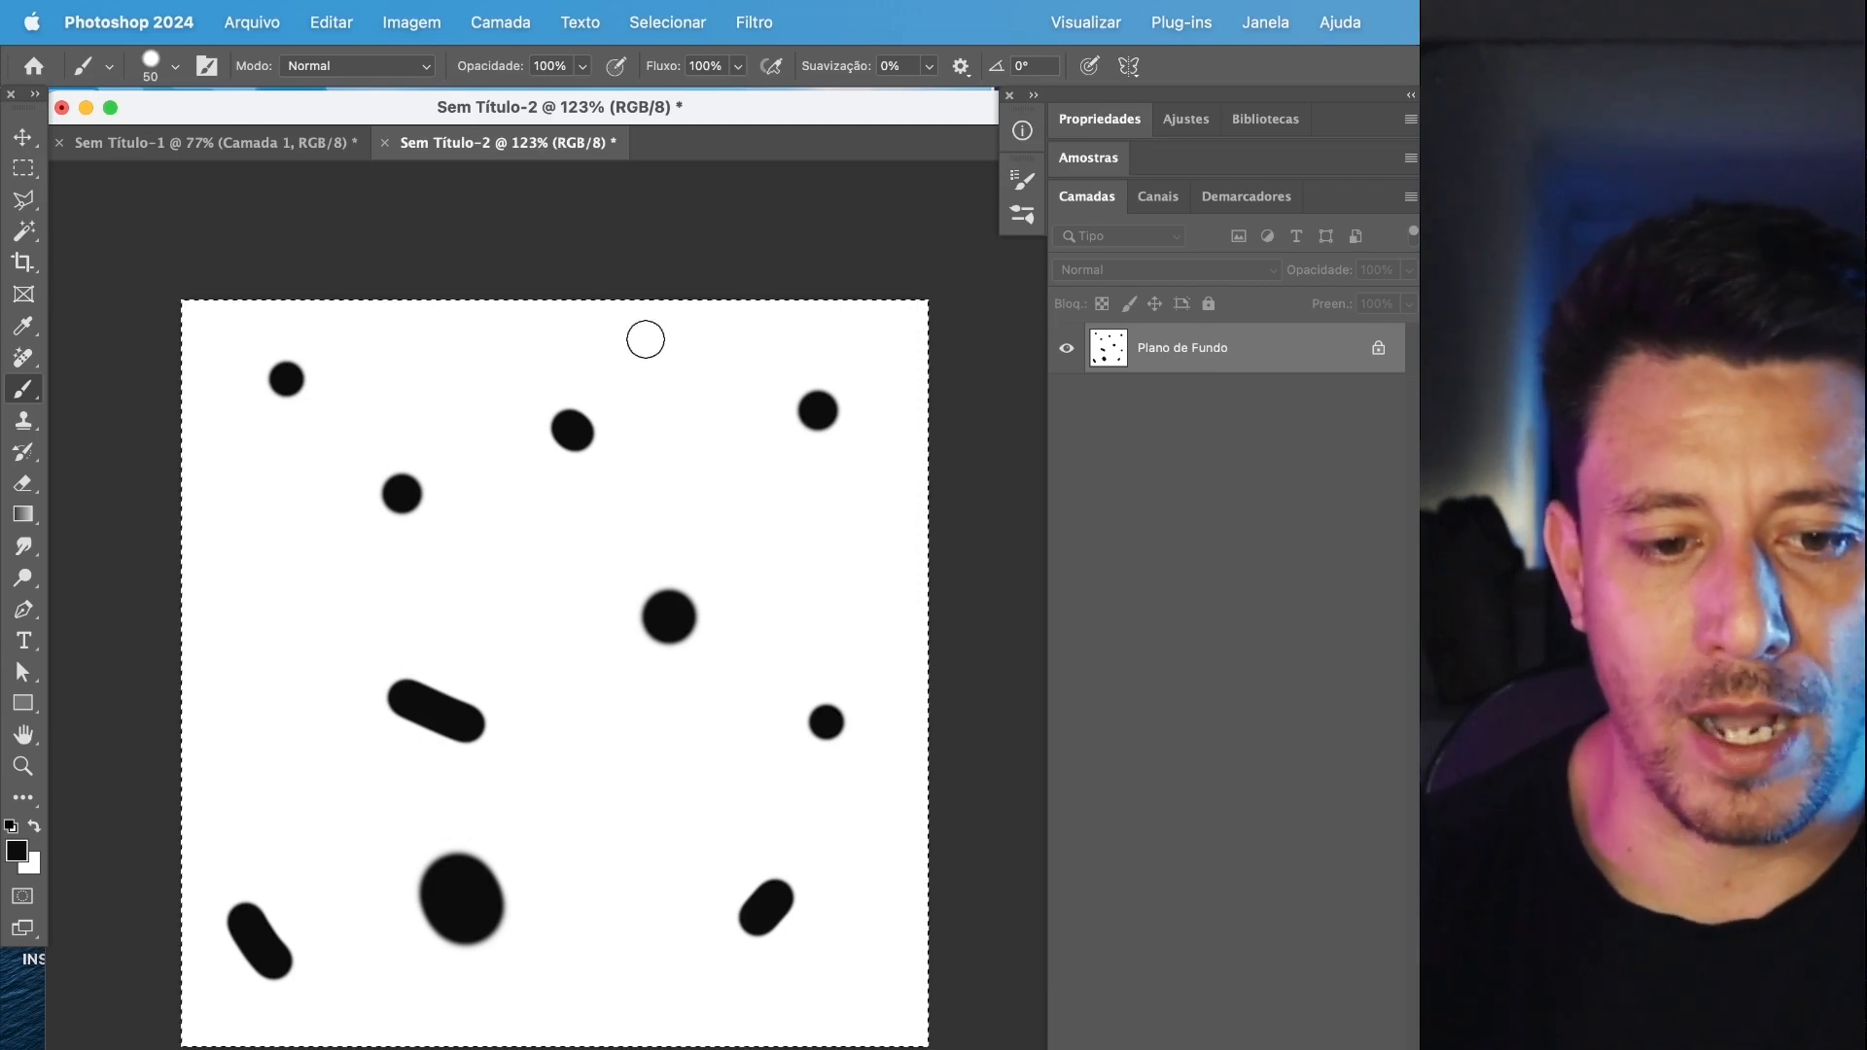
left_click(332, 23)
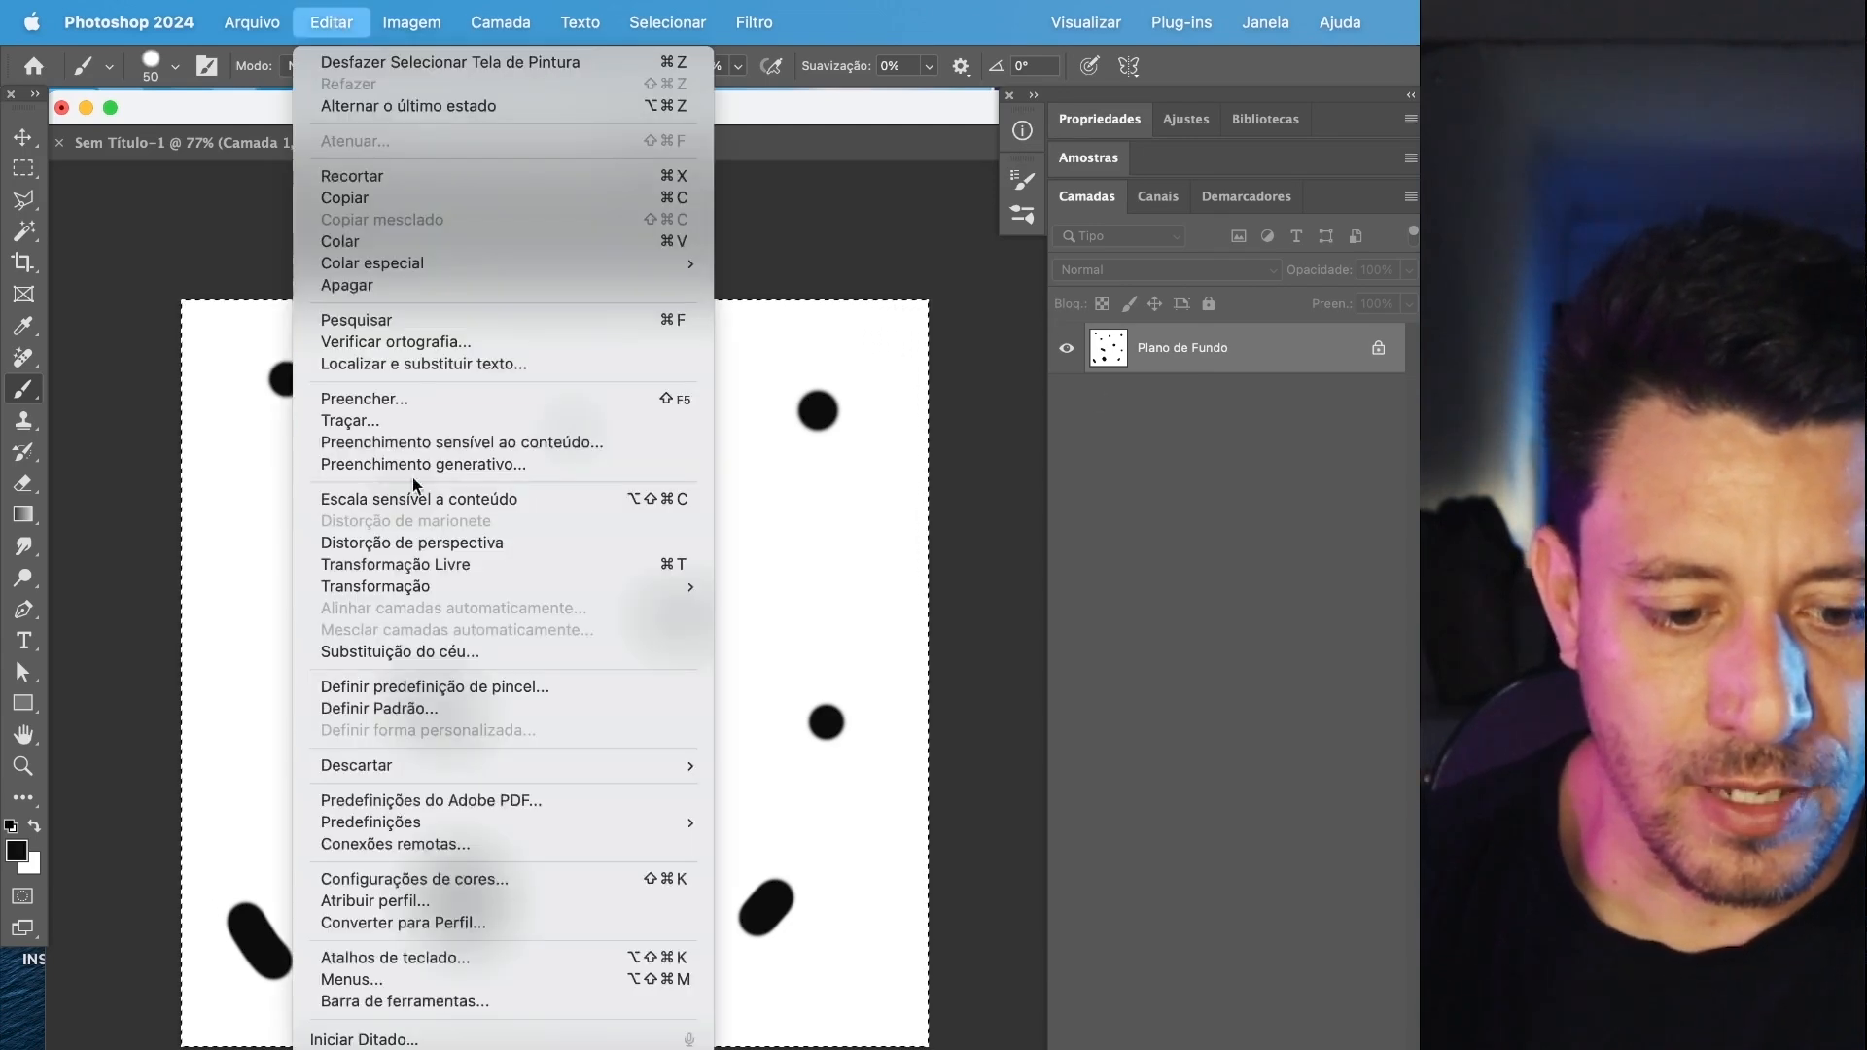
left_click(425, 687)
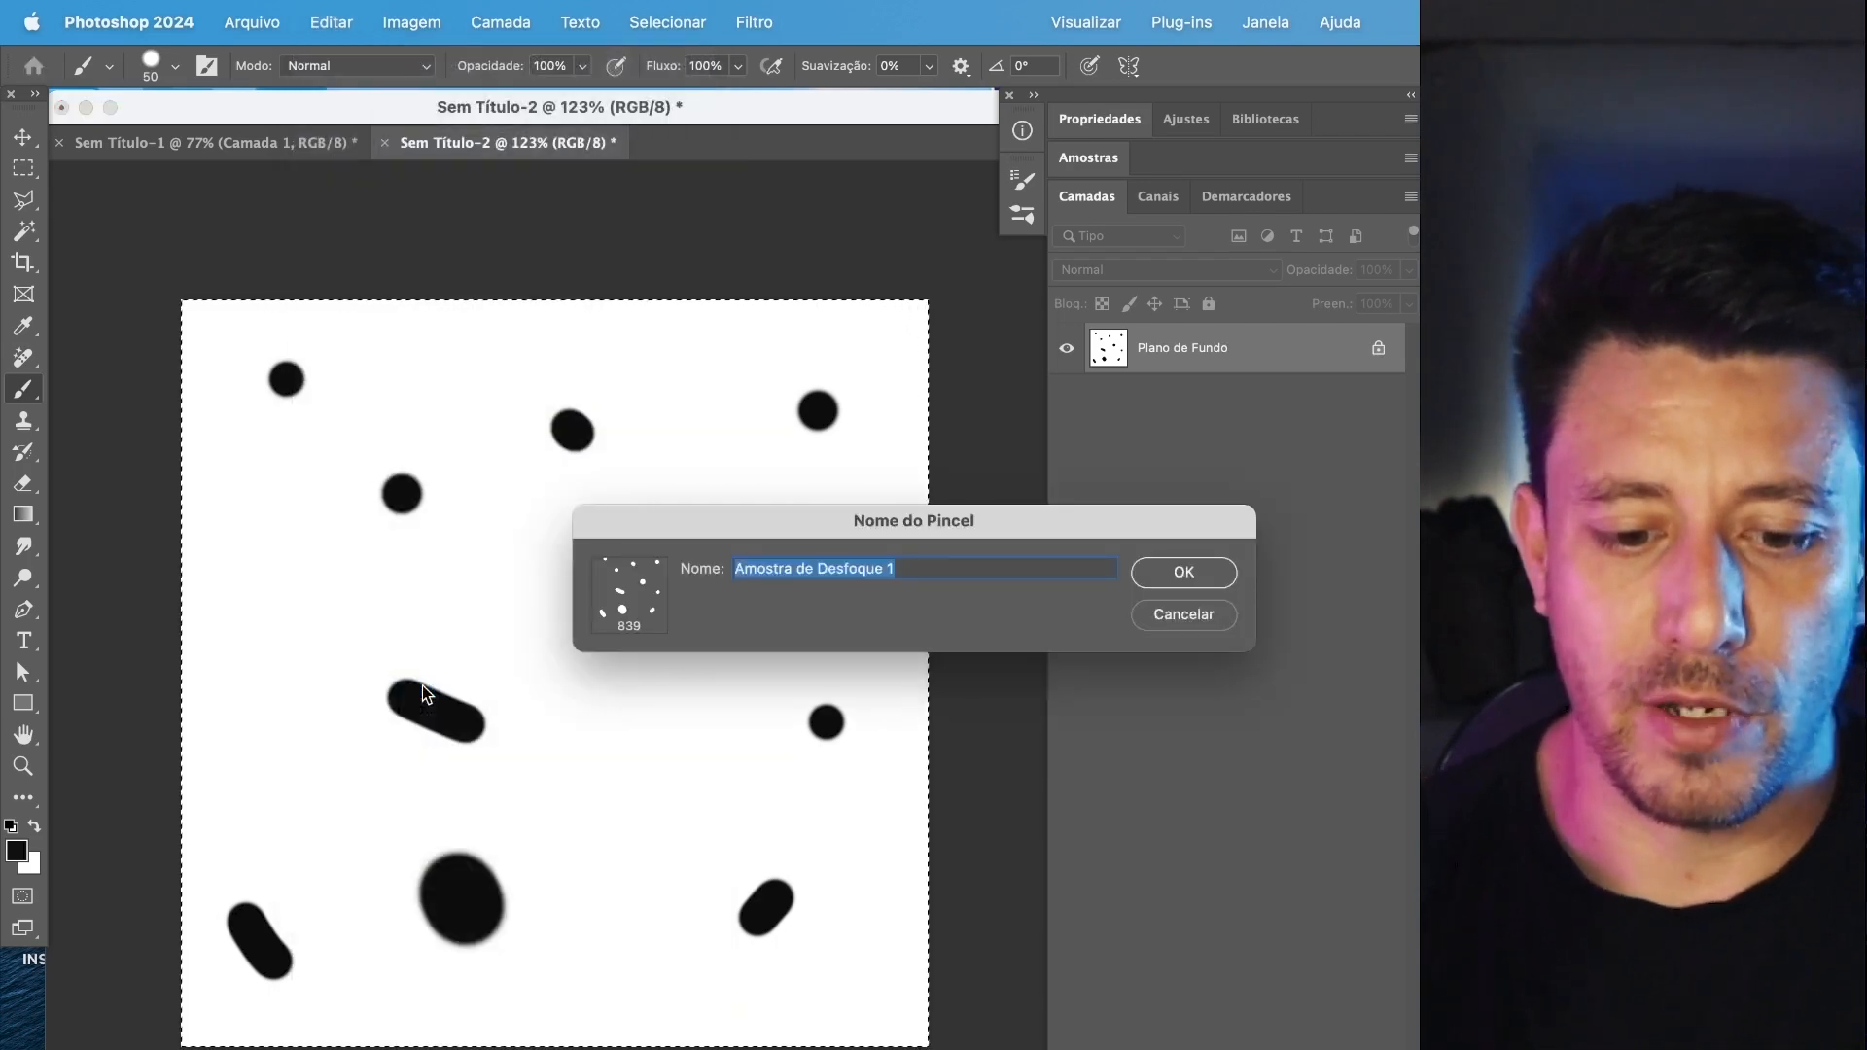
type("po")
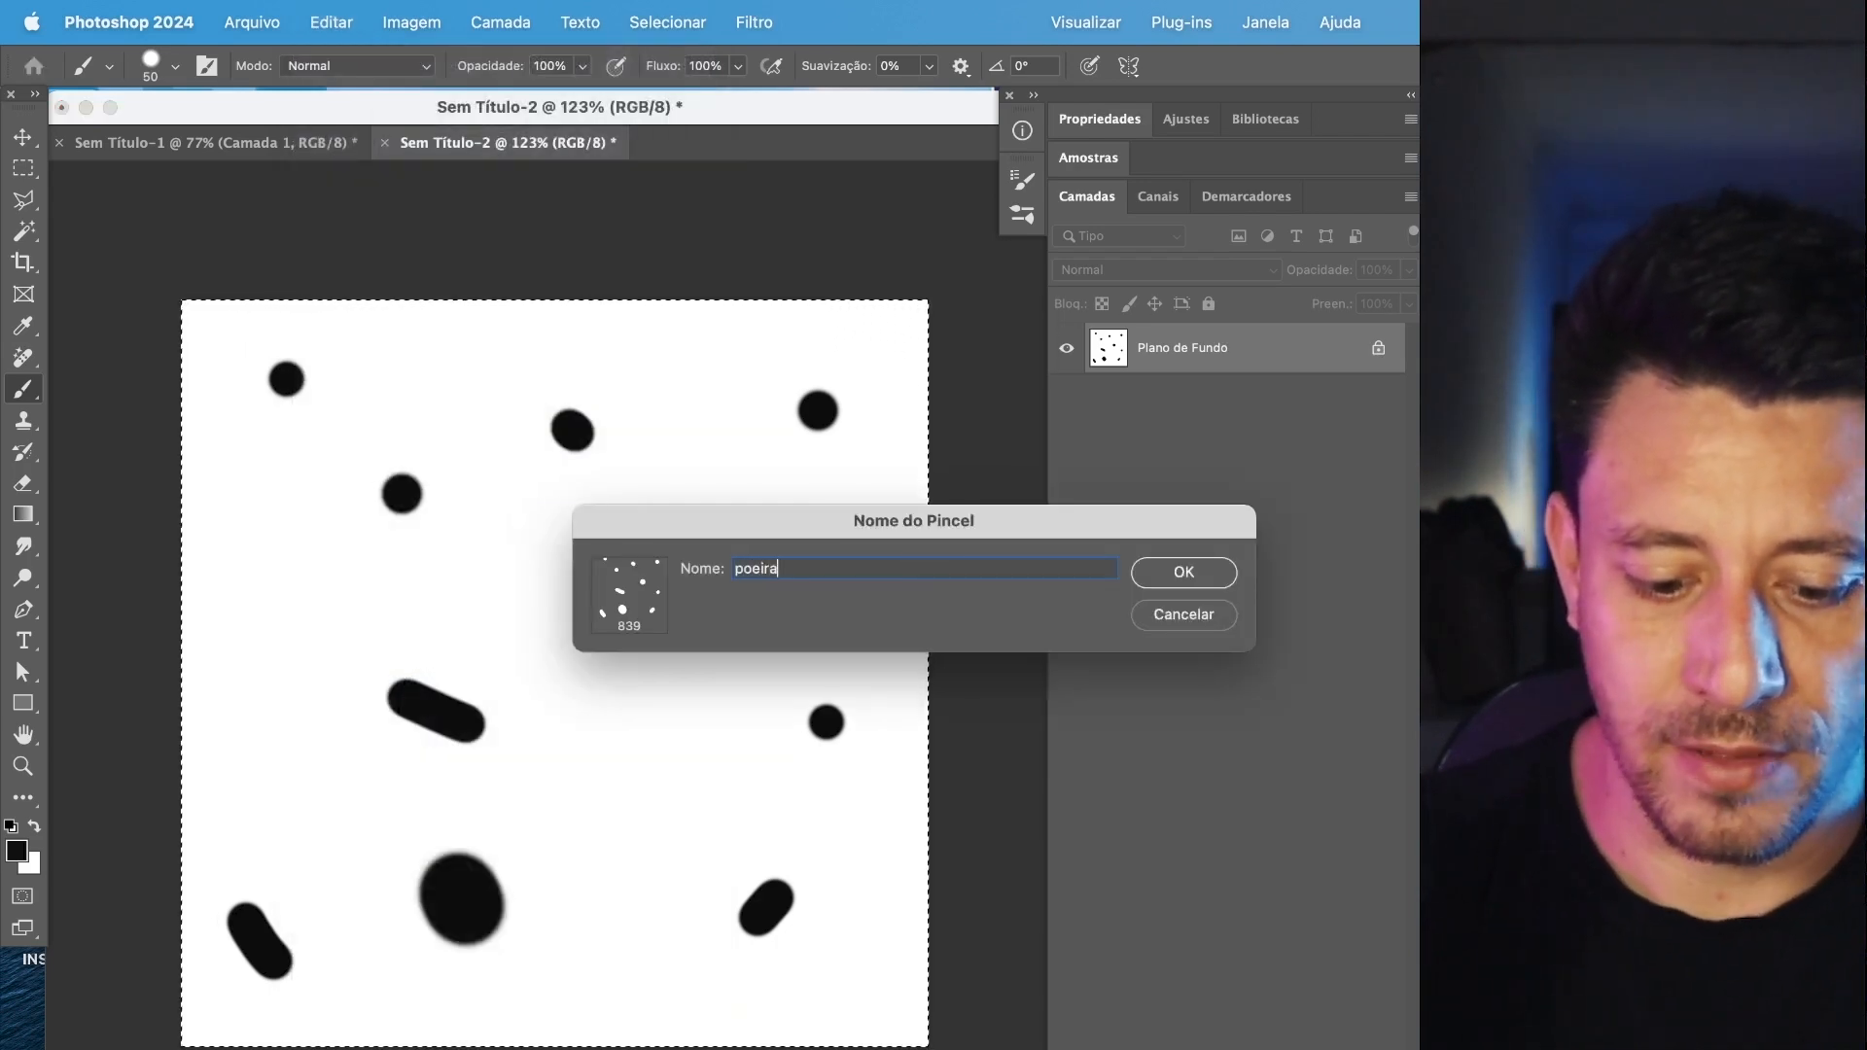
type("eira")
key("Return")
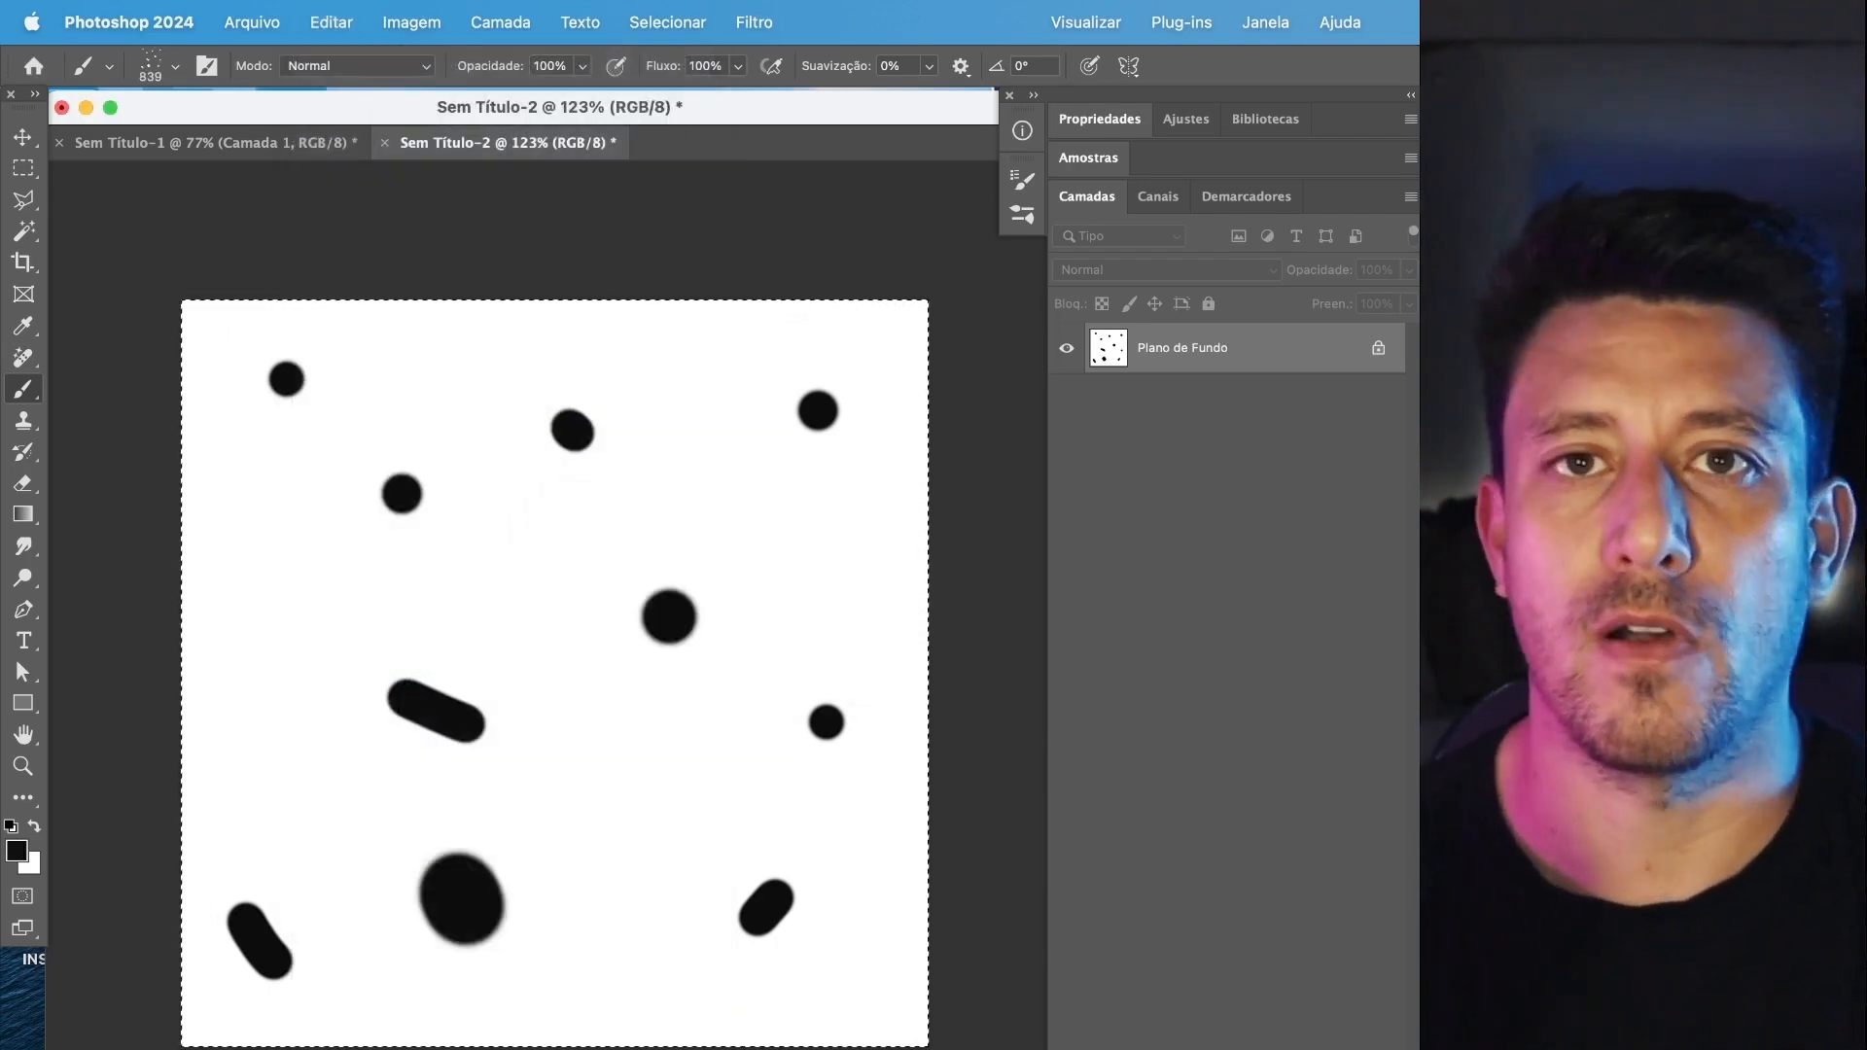
Fill the whole selected canvas with the background color in Normal mode at 100% opacity.
left_click(25, 173)
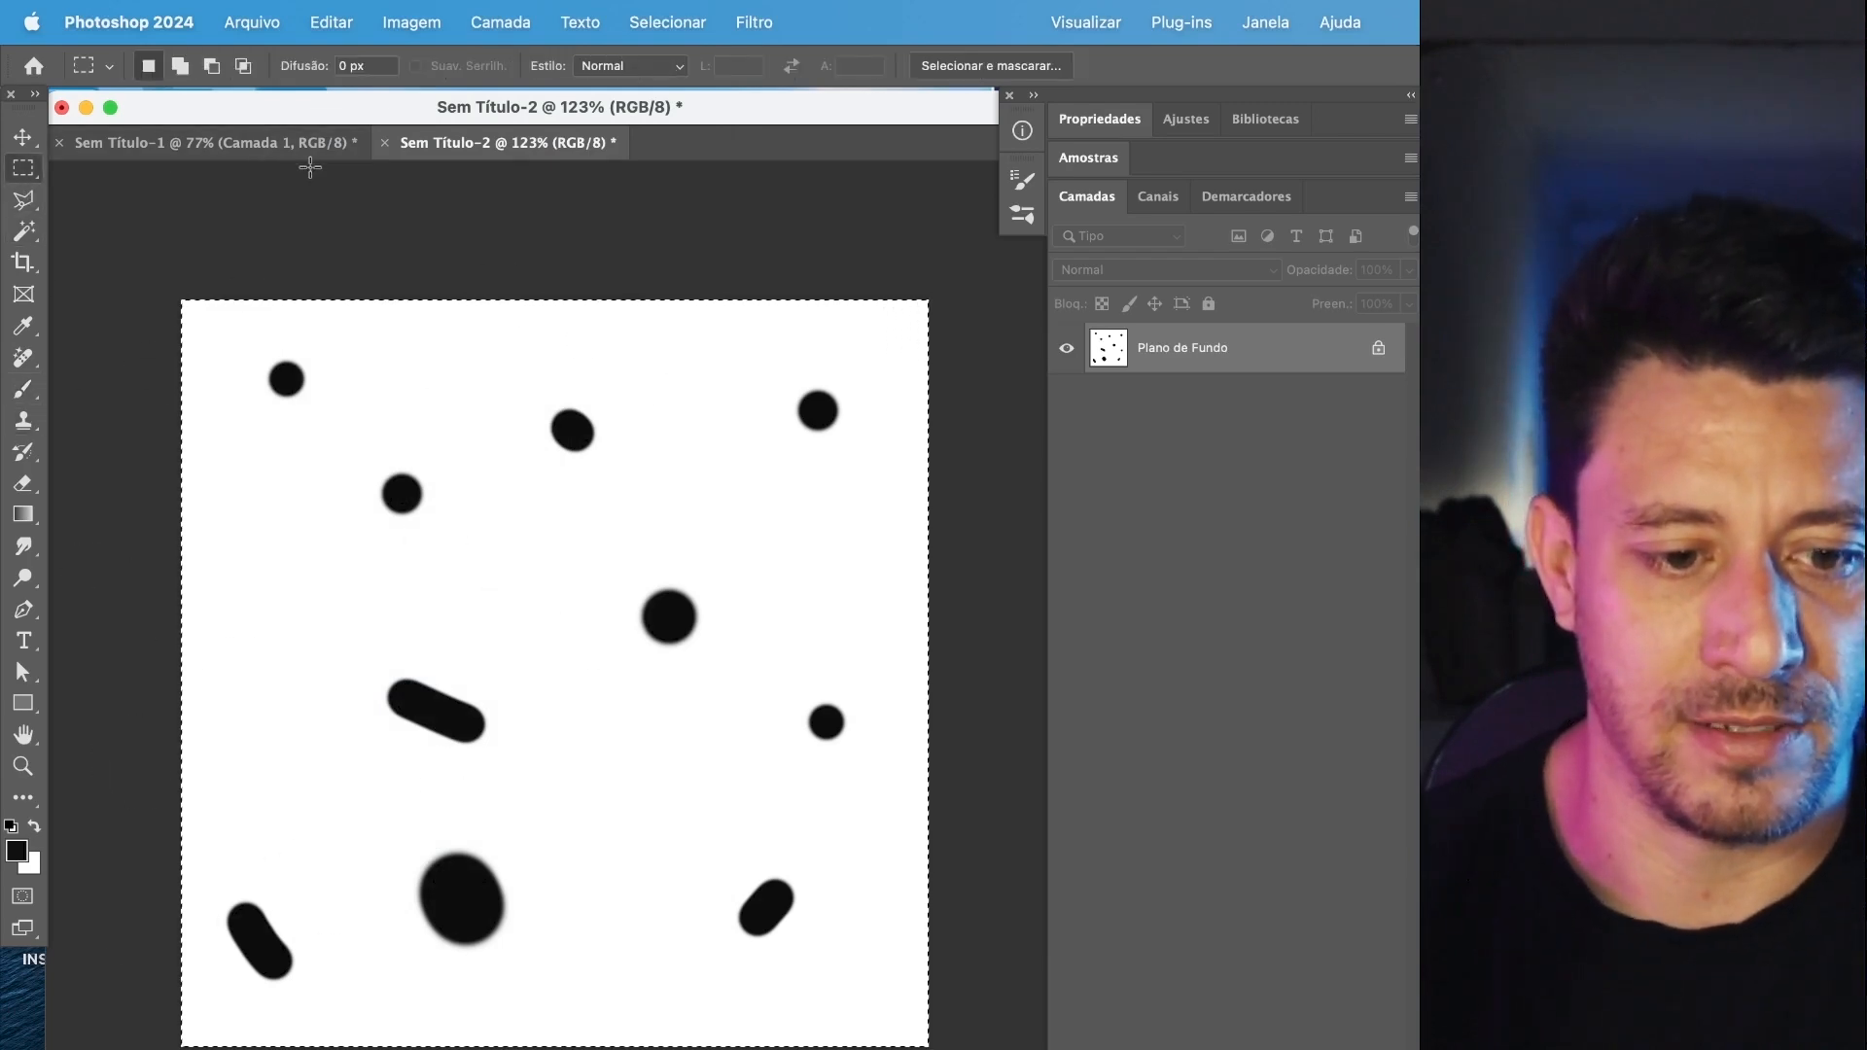
key("super+a")
key("shift+BackSpace")
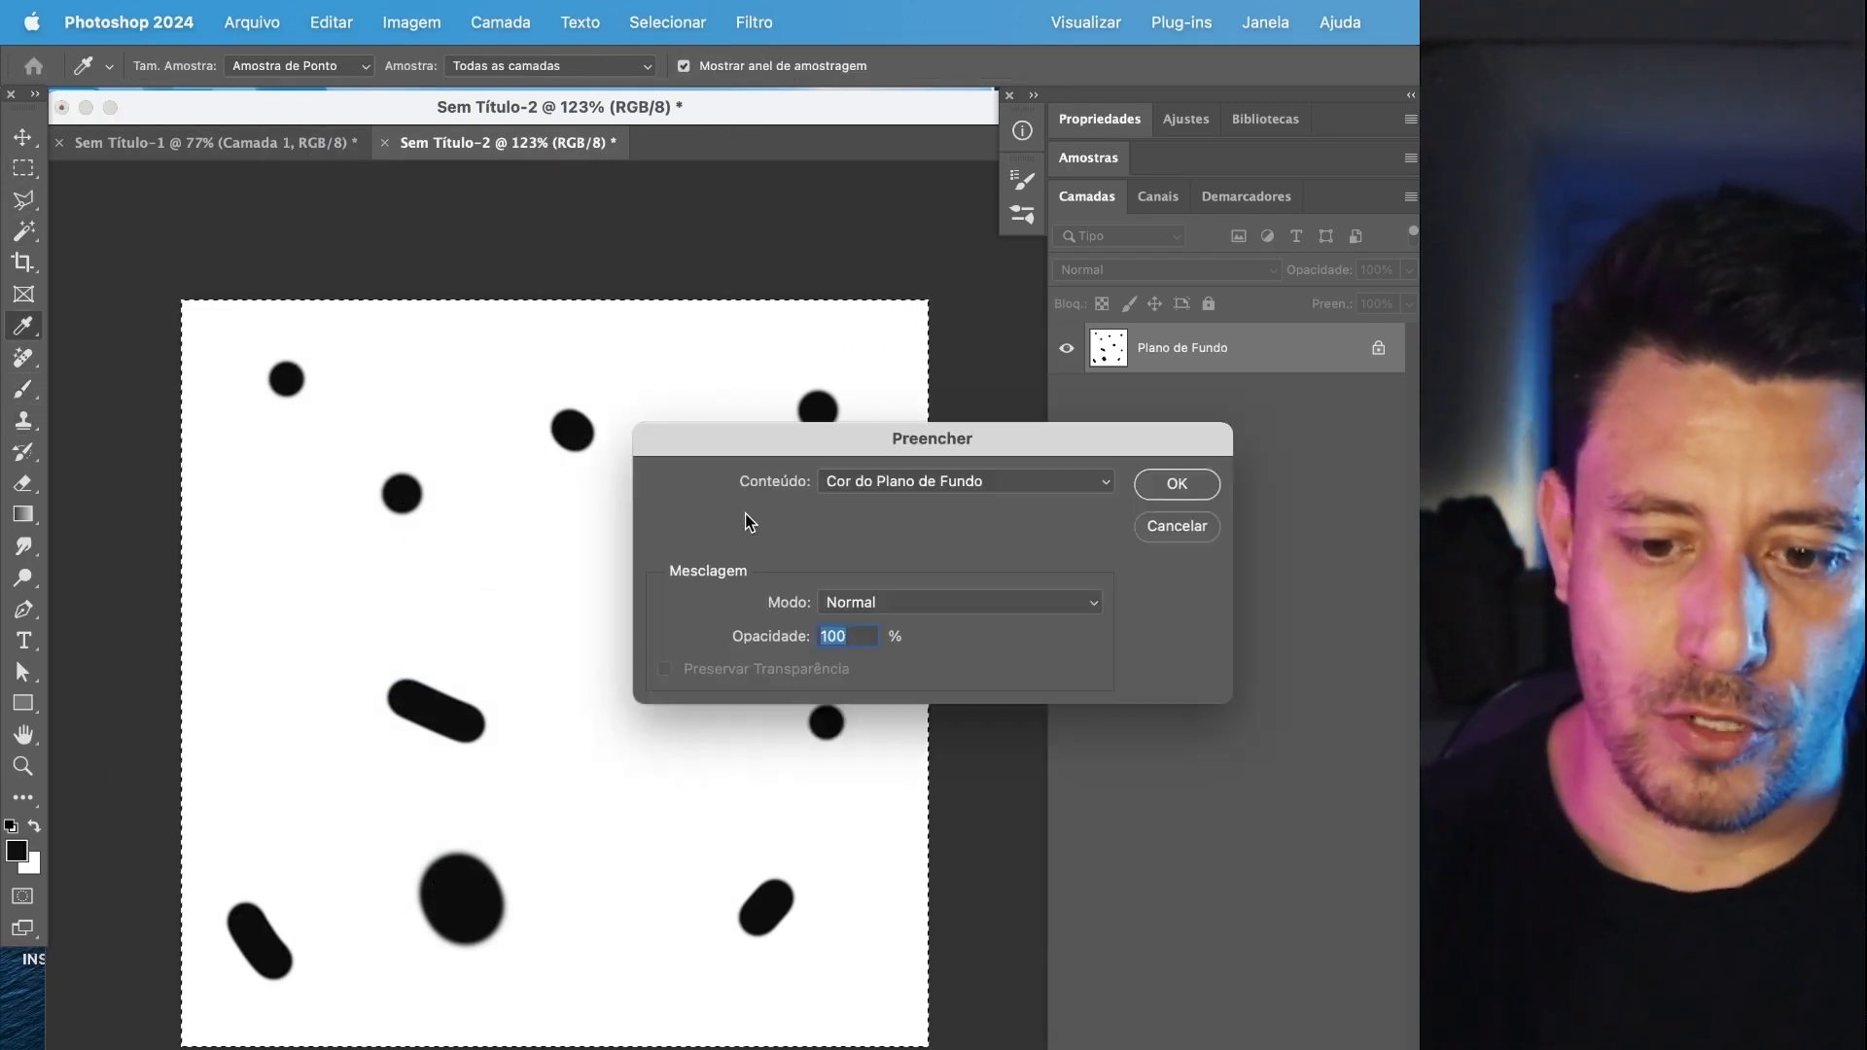
key("Return")
Return to the Brush tool, set the poeira brush size to 147 px, and try a freehand stroke on the canvas.
key("b")
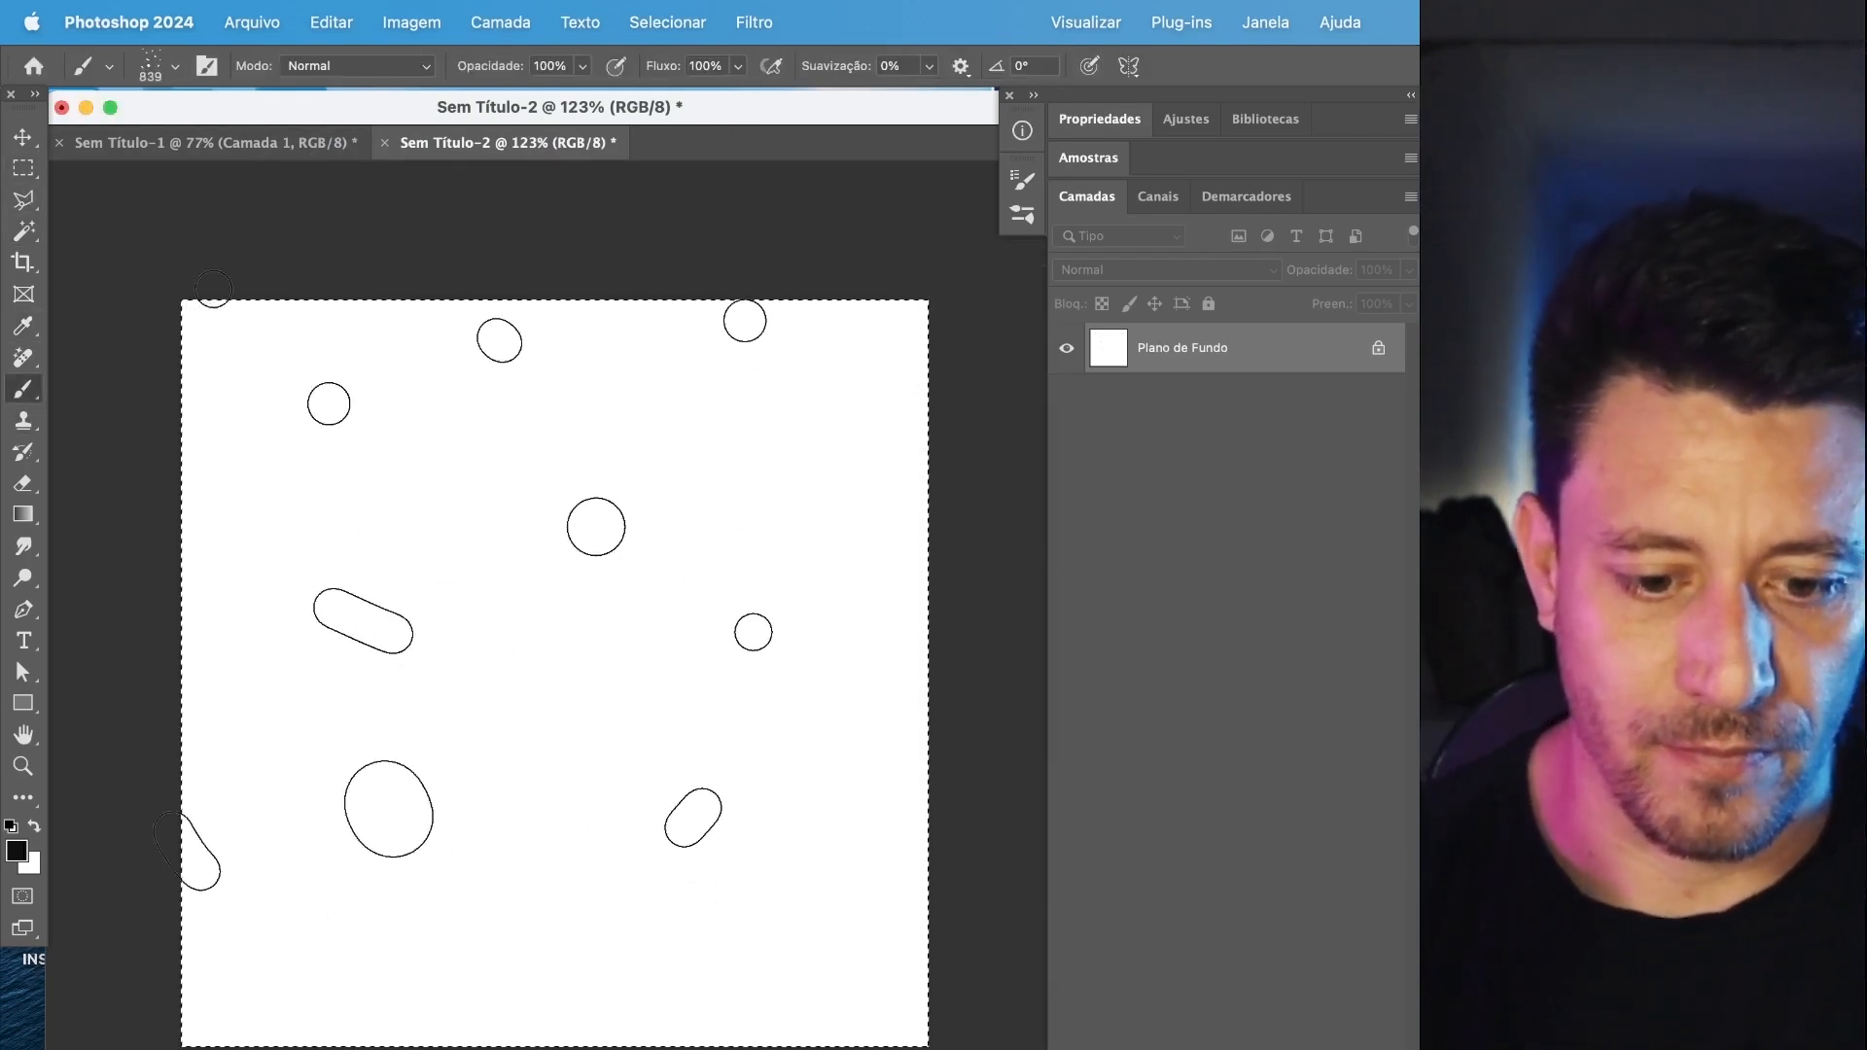
left_click(161, 65)
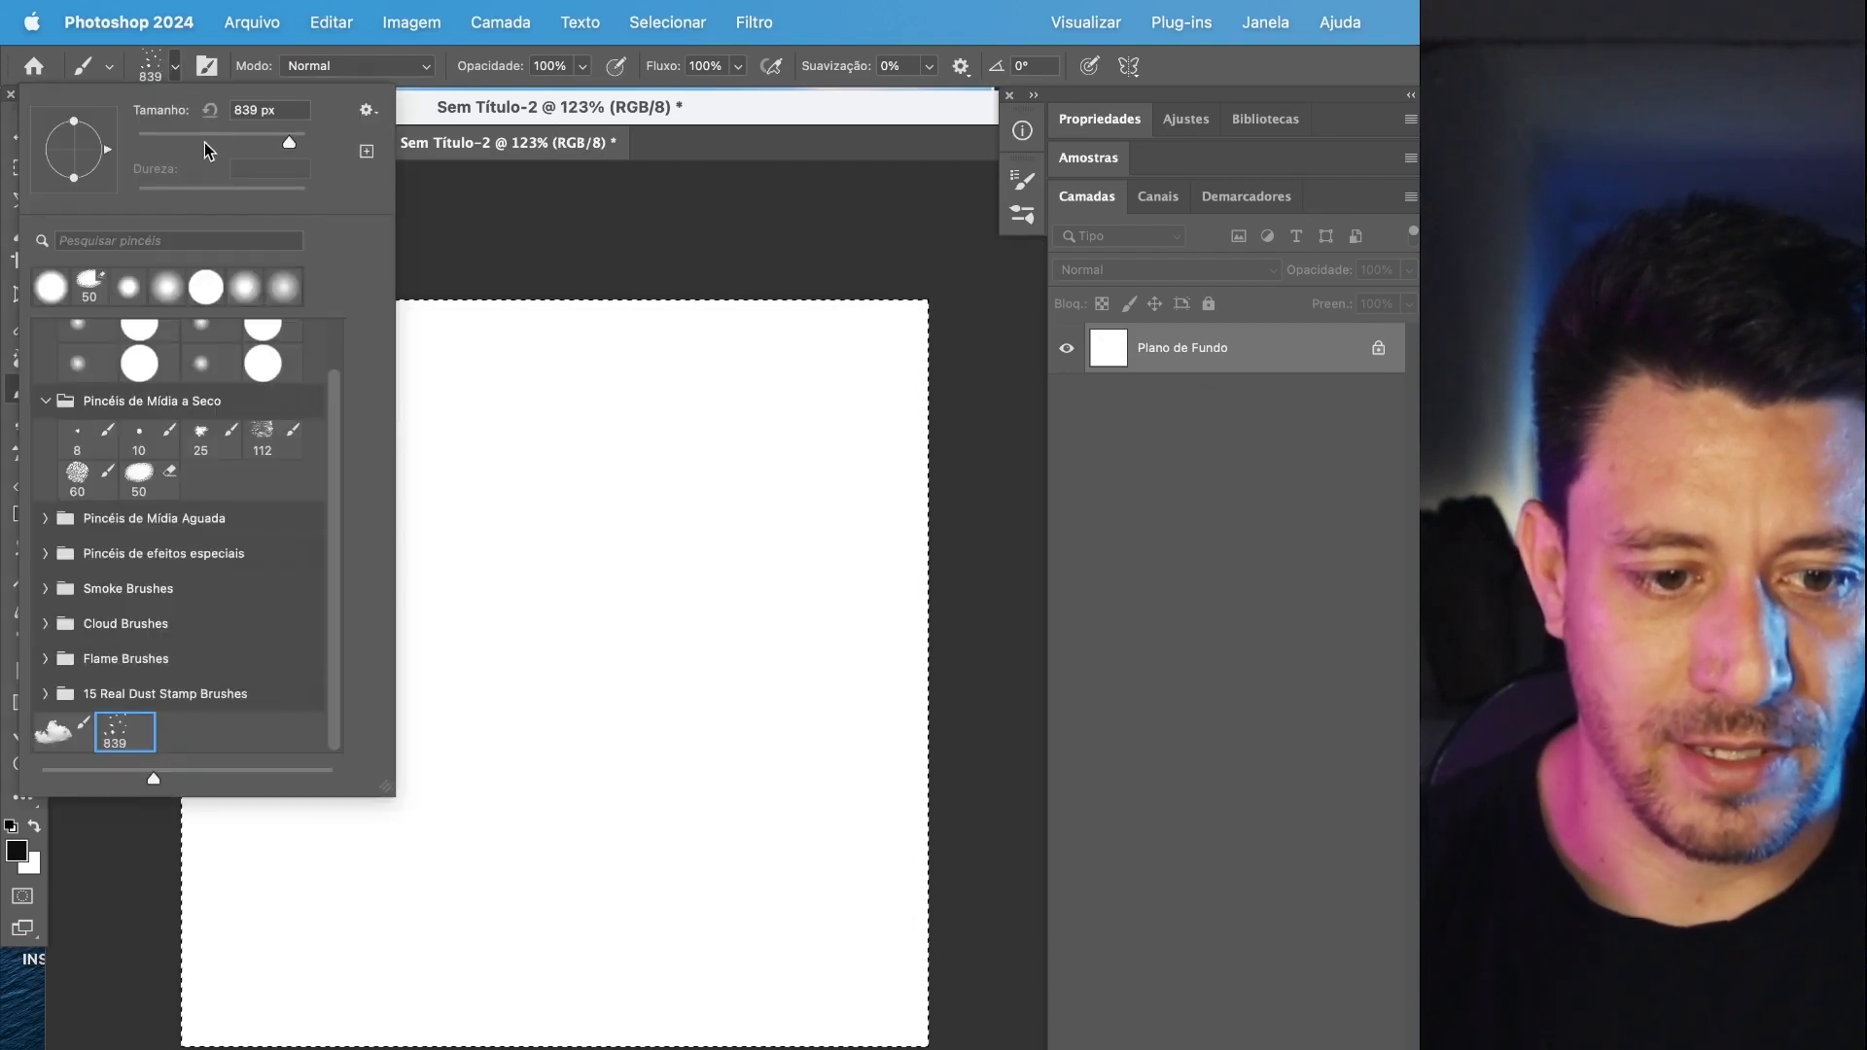
mouse_move(508, 448)
left_mouse_down()
mouse_move(642, 710)
mouse_move(475, 718)
left_mouse_up()
key("super+z")
Stamp the poeira brush several times across the middle of the canvas, and undo all the stamps.
left_click(452, 534)
left_click(689, 497)
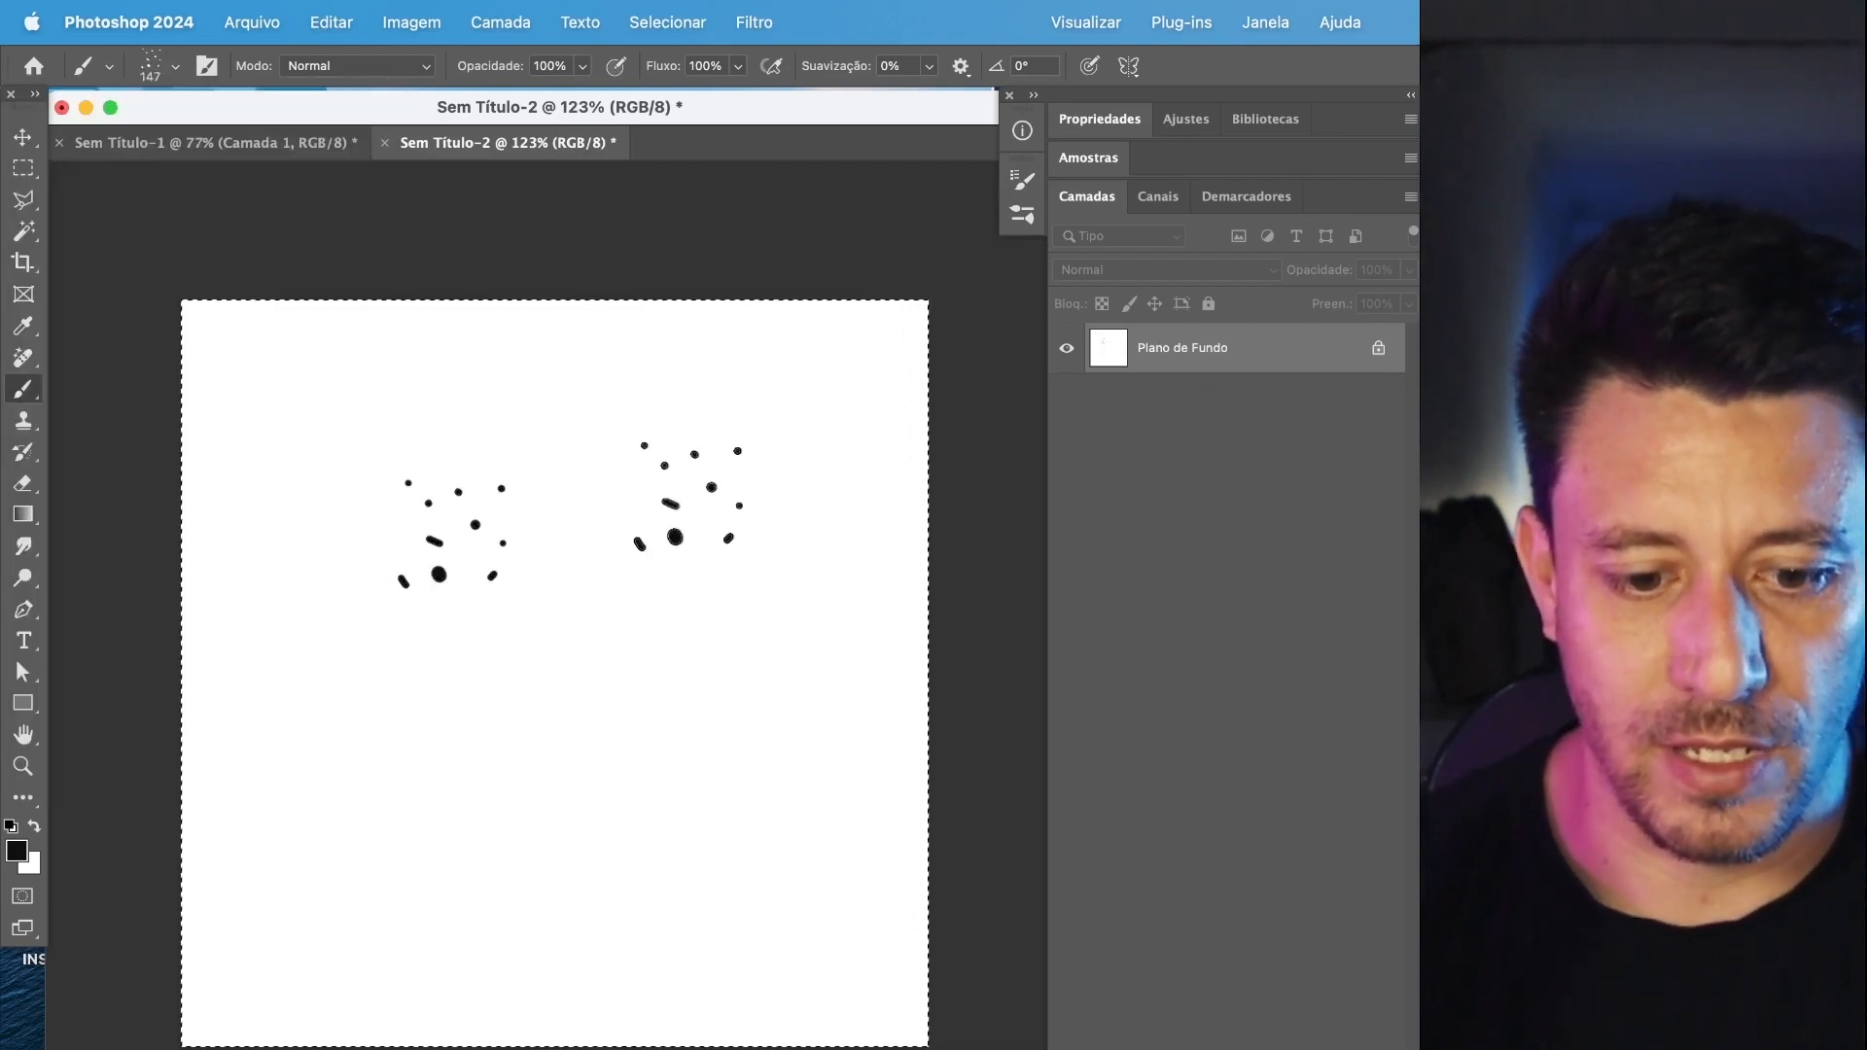
left_click(607, 706)
left_click(404, 799)
left_click(668, 639)
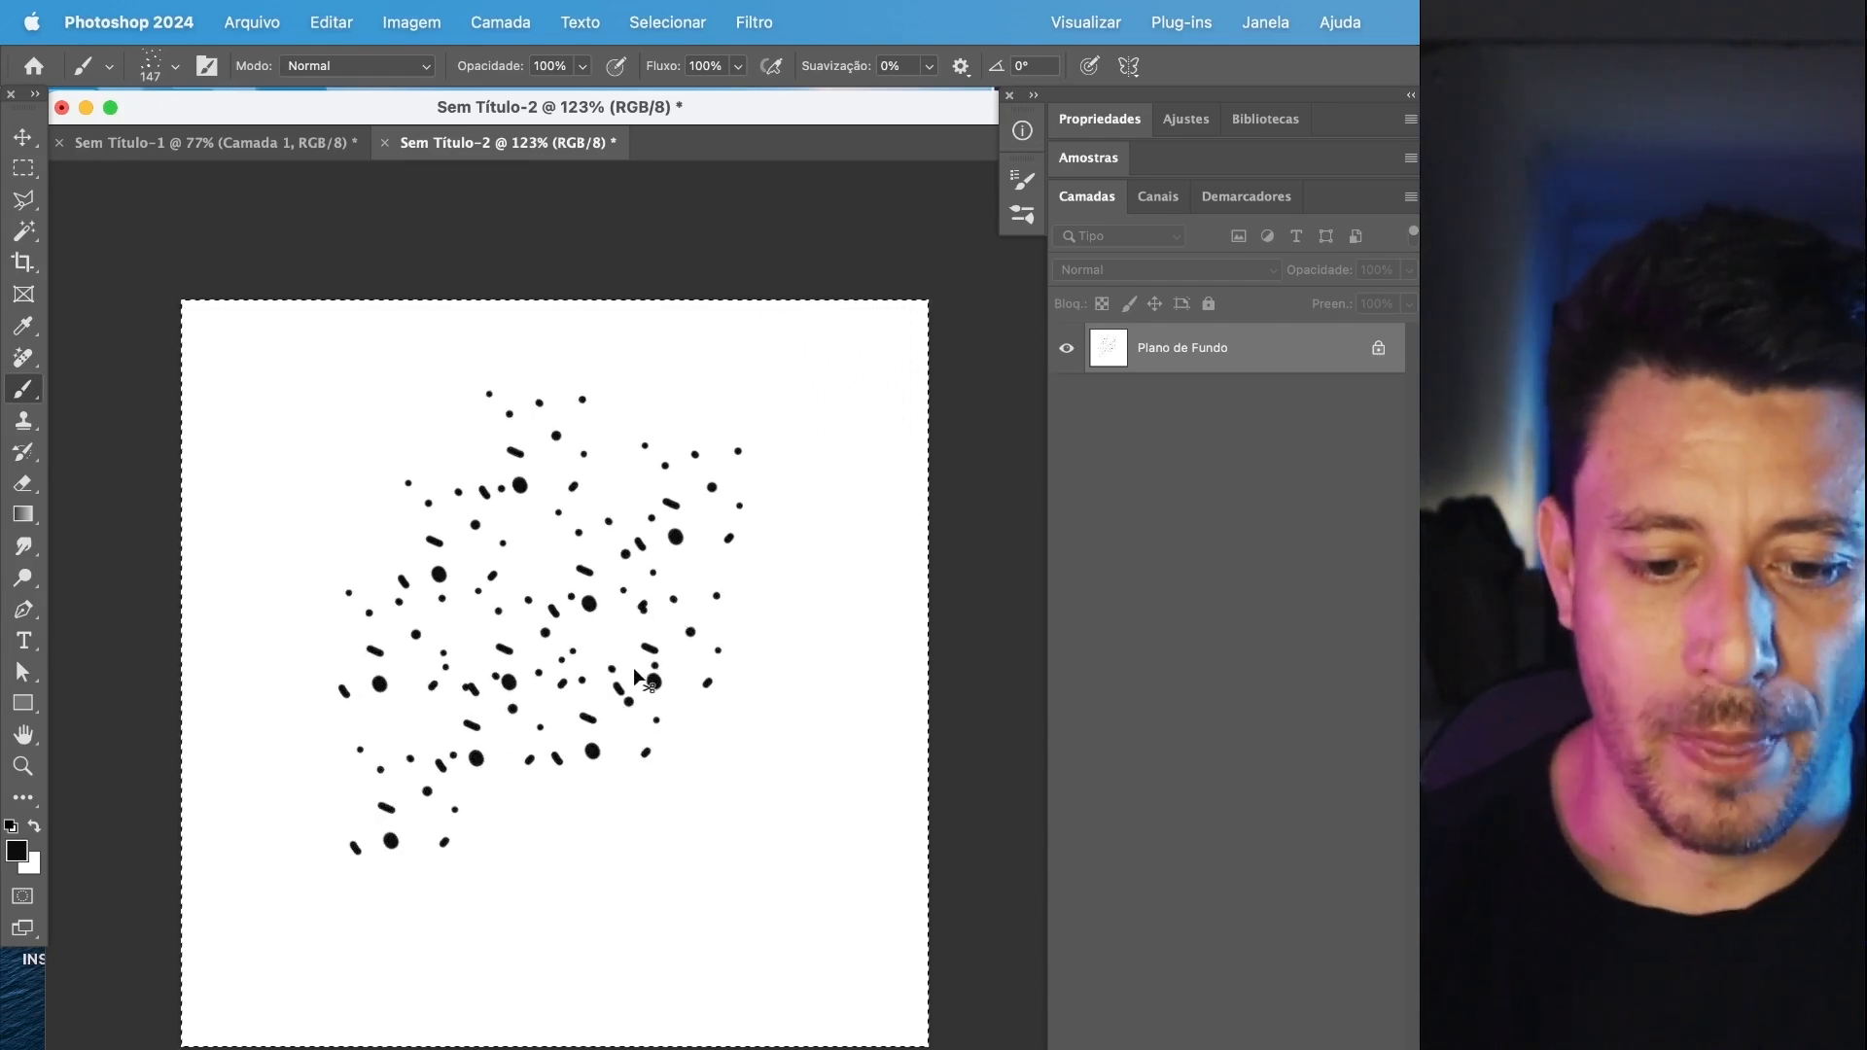
key("super+z")
key("super+z")
key("super+z")
key("super+z")
key("super+z")
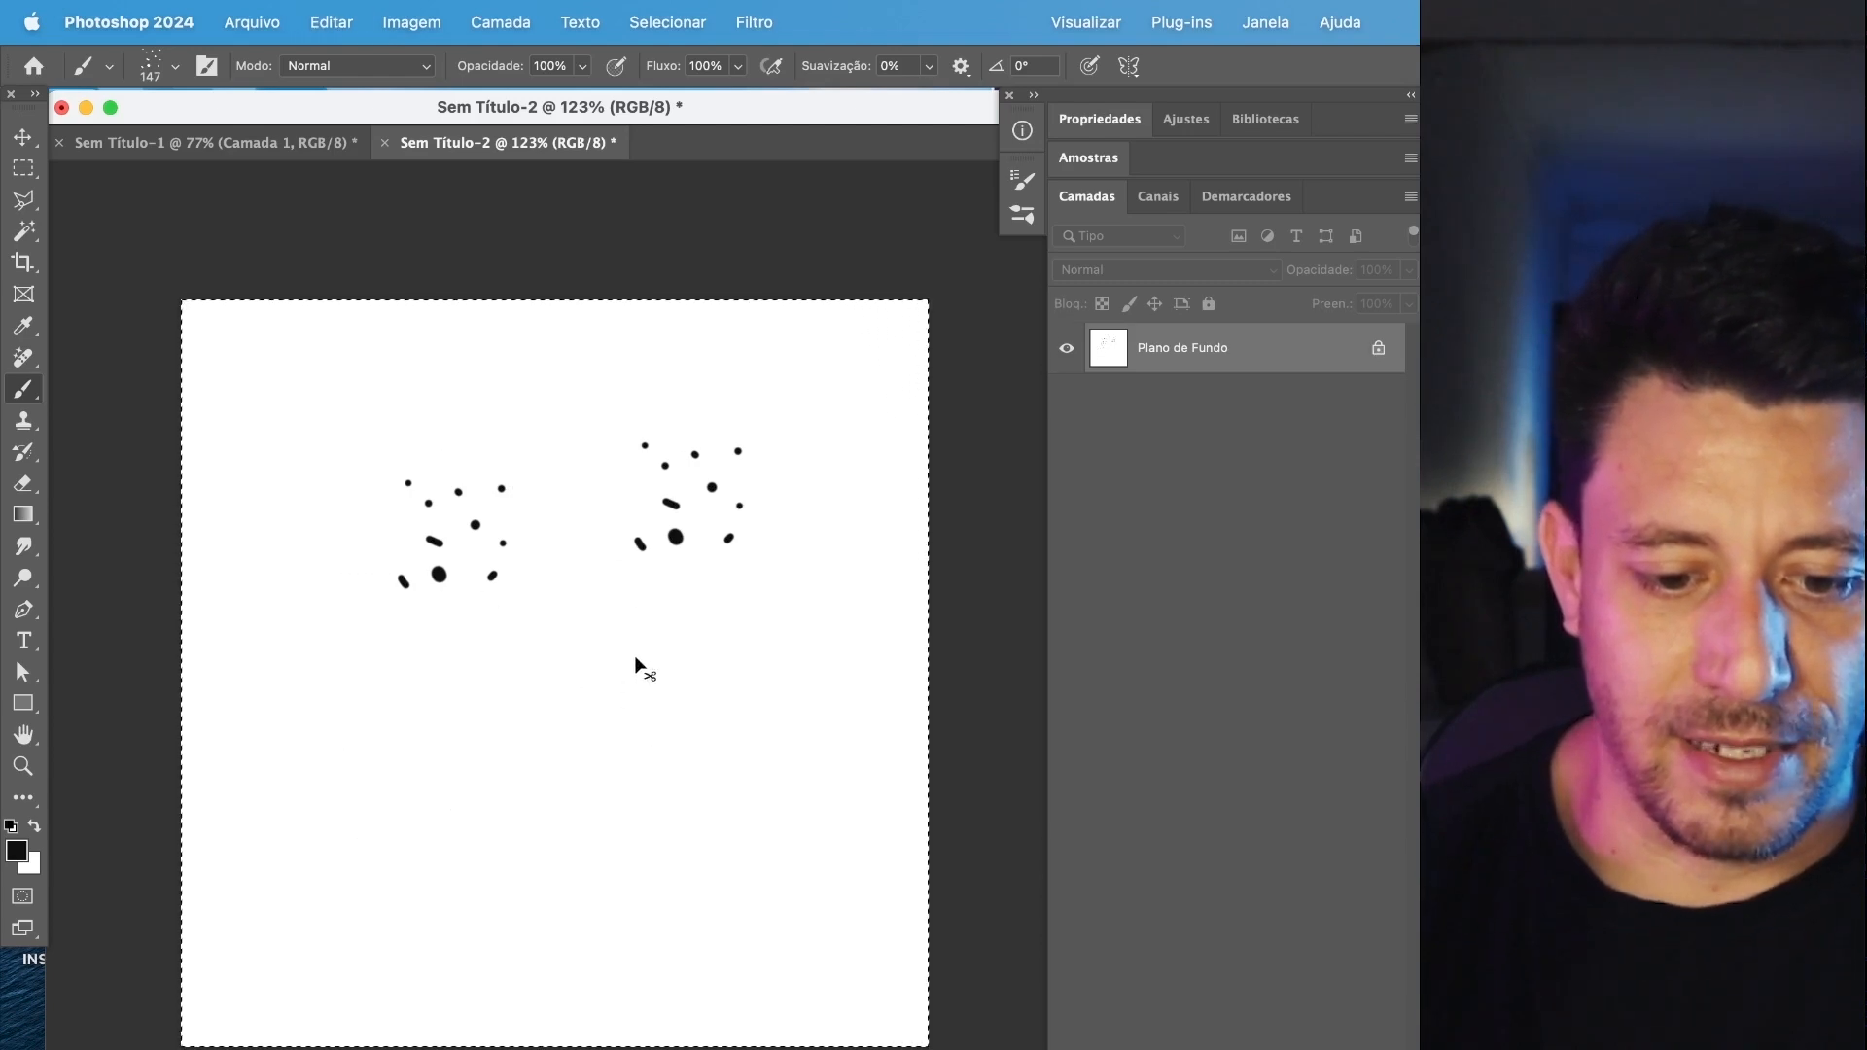
key("super+z")
key("super+z")
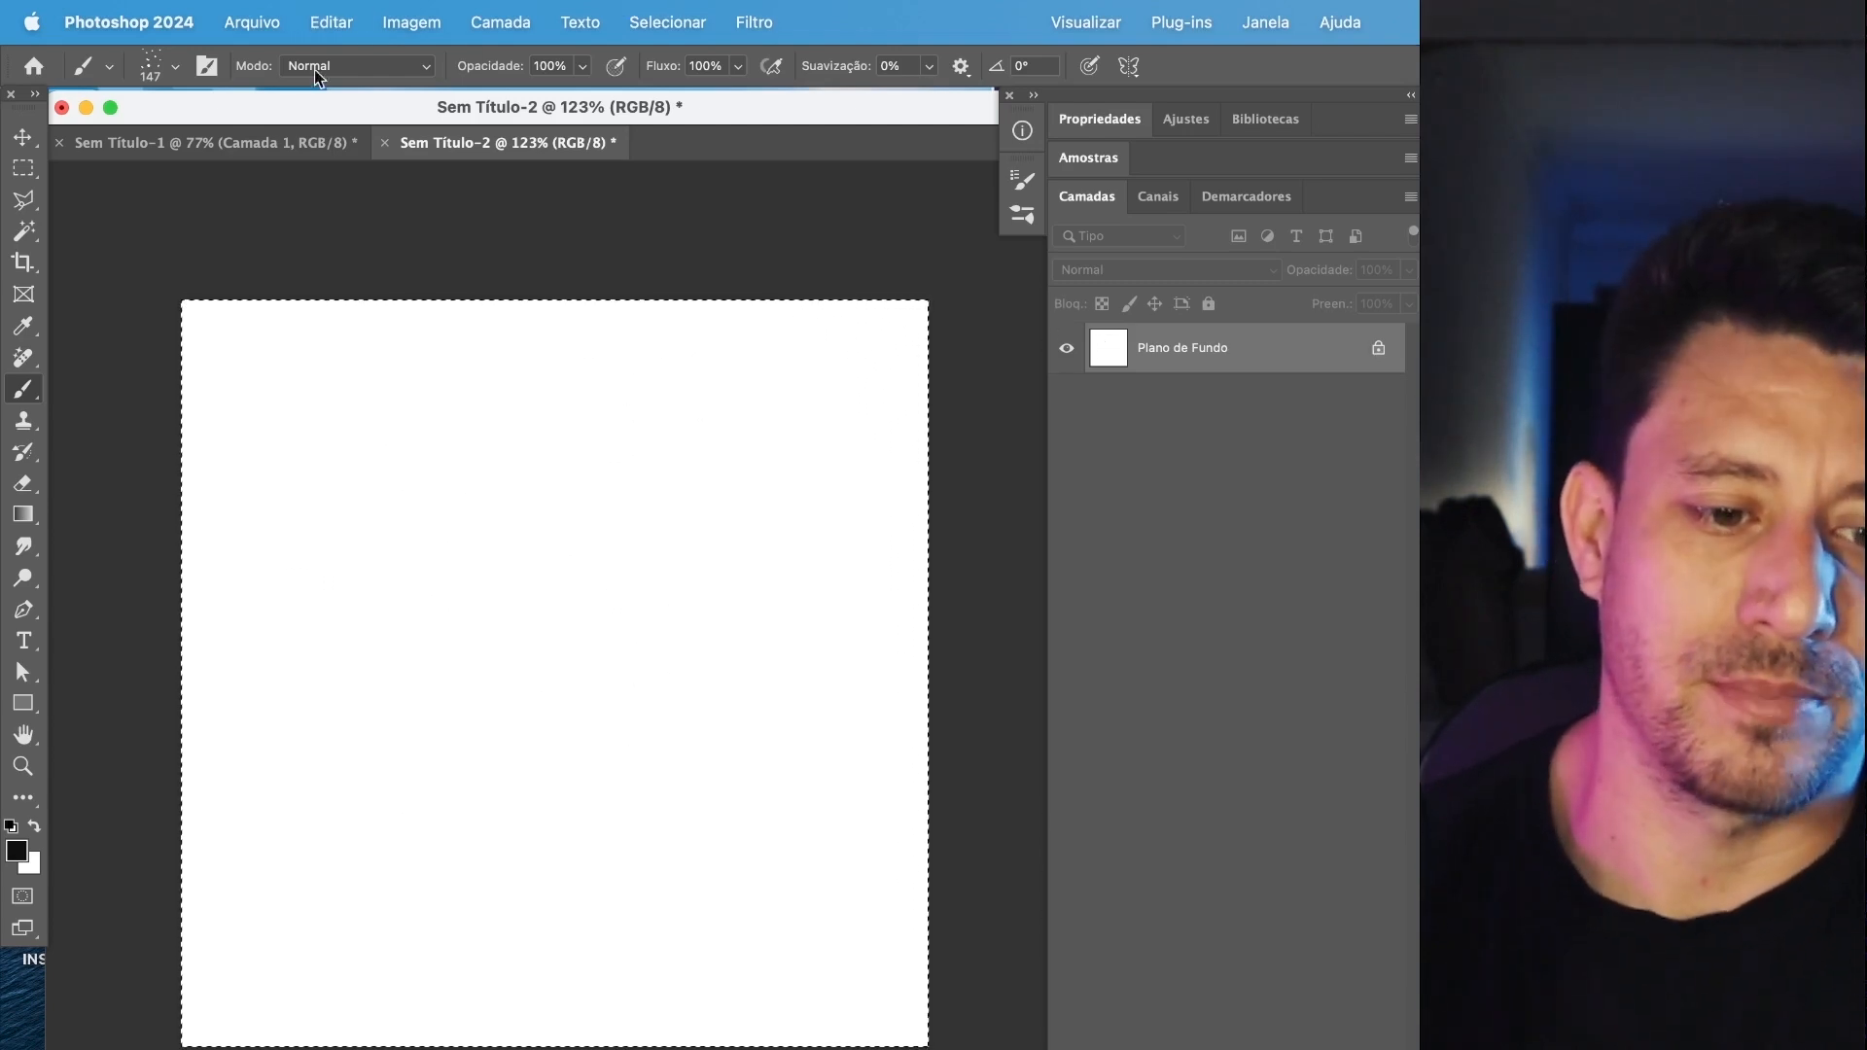
Set the poeira brush tip to 131 px size, 77% spacing, -2° angle and 87% roundness in the brush settings.
left_click(207, 65)
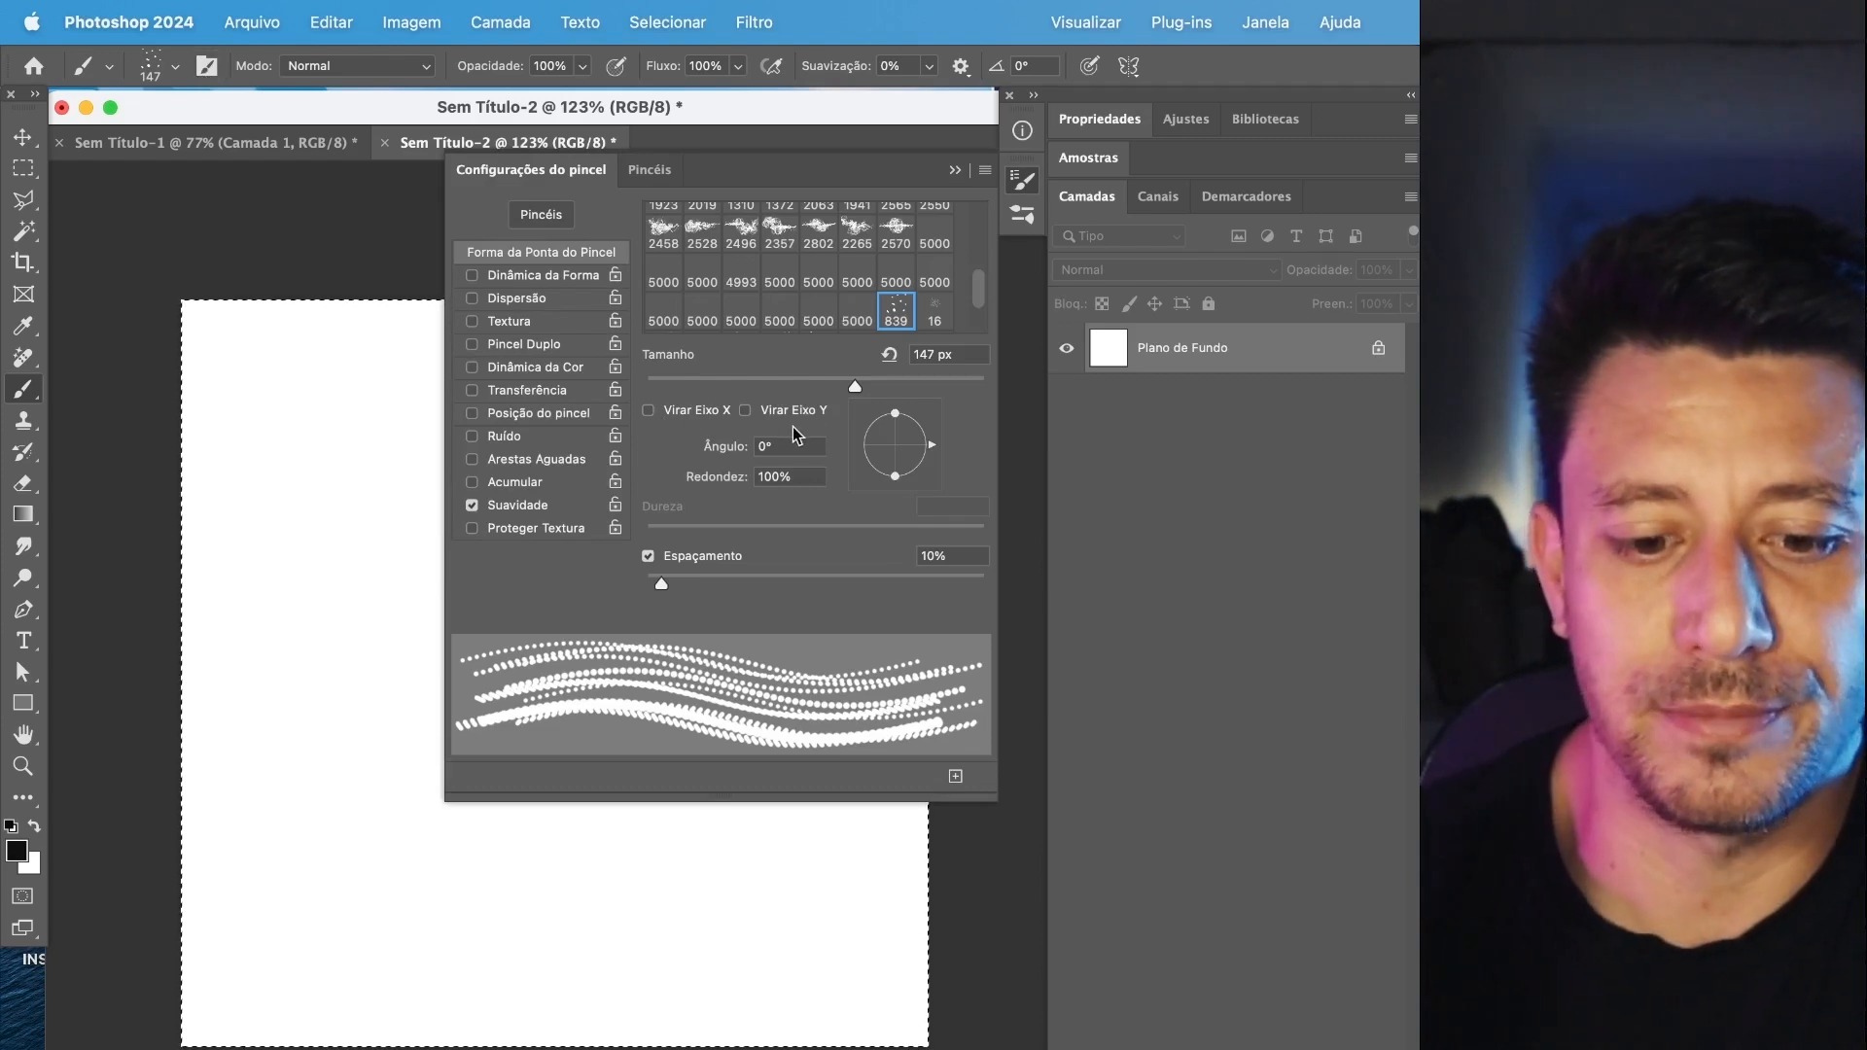
mouse_move(878, 389)
left_mouse_down()
mouse_move(821, 388)
mouse_move(844, 392)
left_mouse_up()
mouse_move(689, 576)
left_mouse_down()
mouse_move(803, 580)
mouse_move(675, 568)
mouse_move(774, 562)
left_mouse_up()
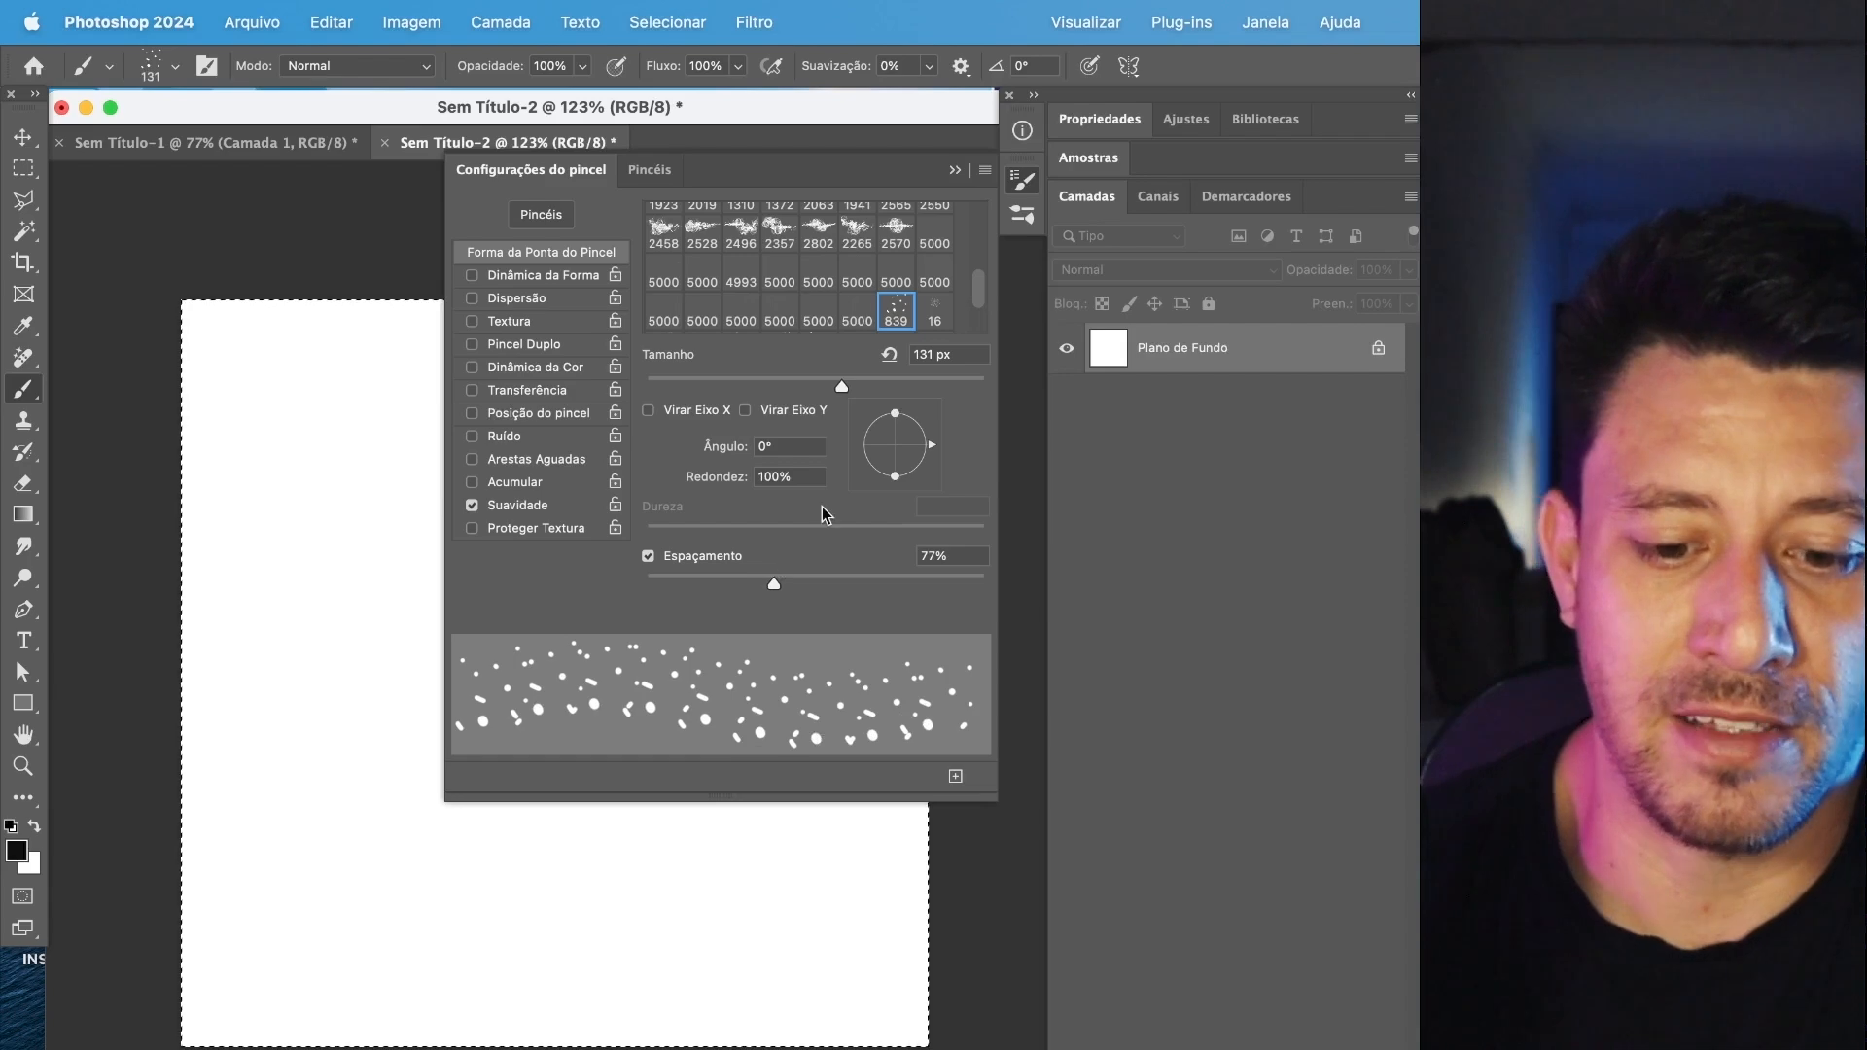
mouse_move(897, 481)
left_mouse_down()
mouse_move(919, 422)
mouse_move(923, 446)
left_mouse_up()
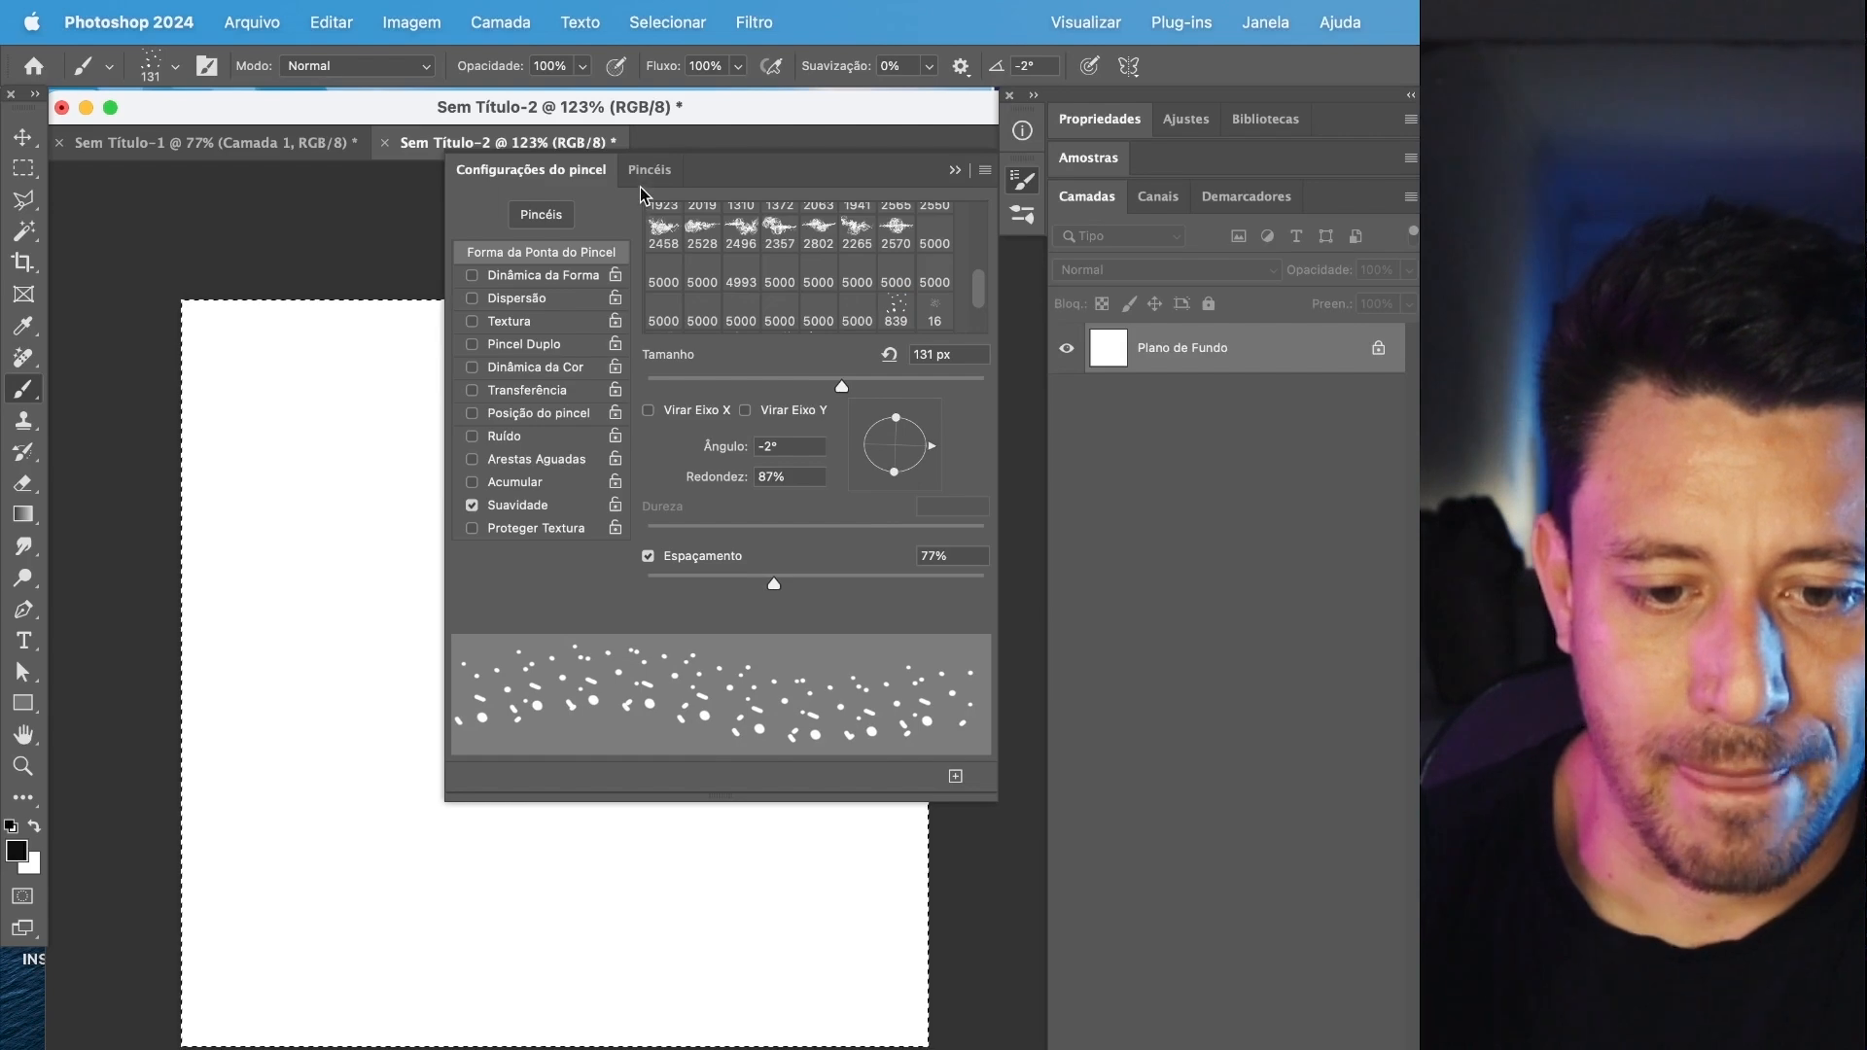
Enable Shape Dynamics for the poeira brush with 40% size jitter and 16% minimum diameter.
left_click(541, 280)
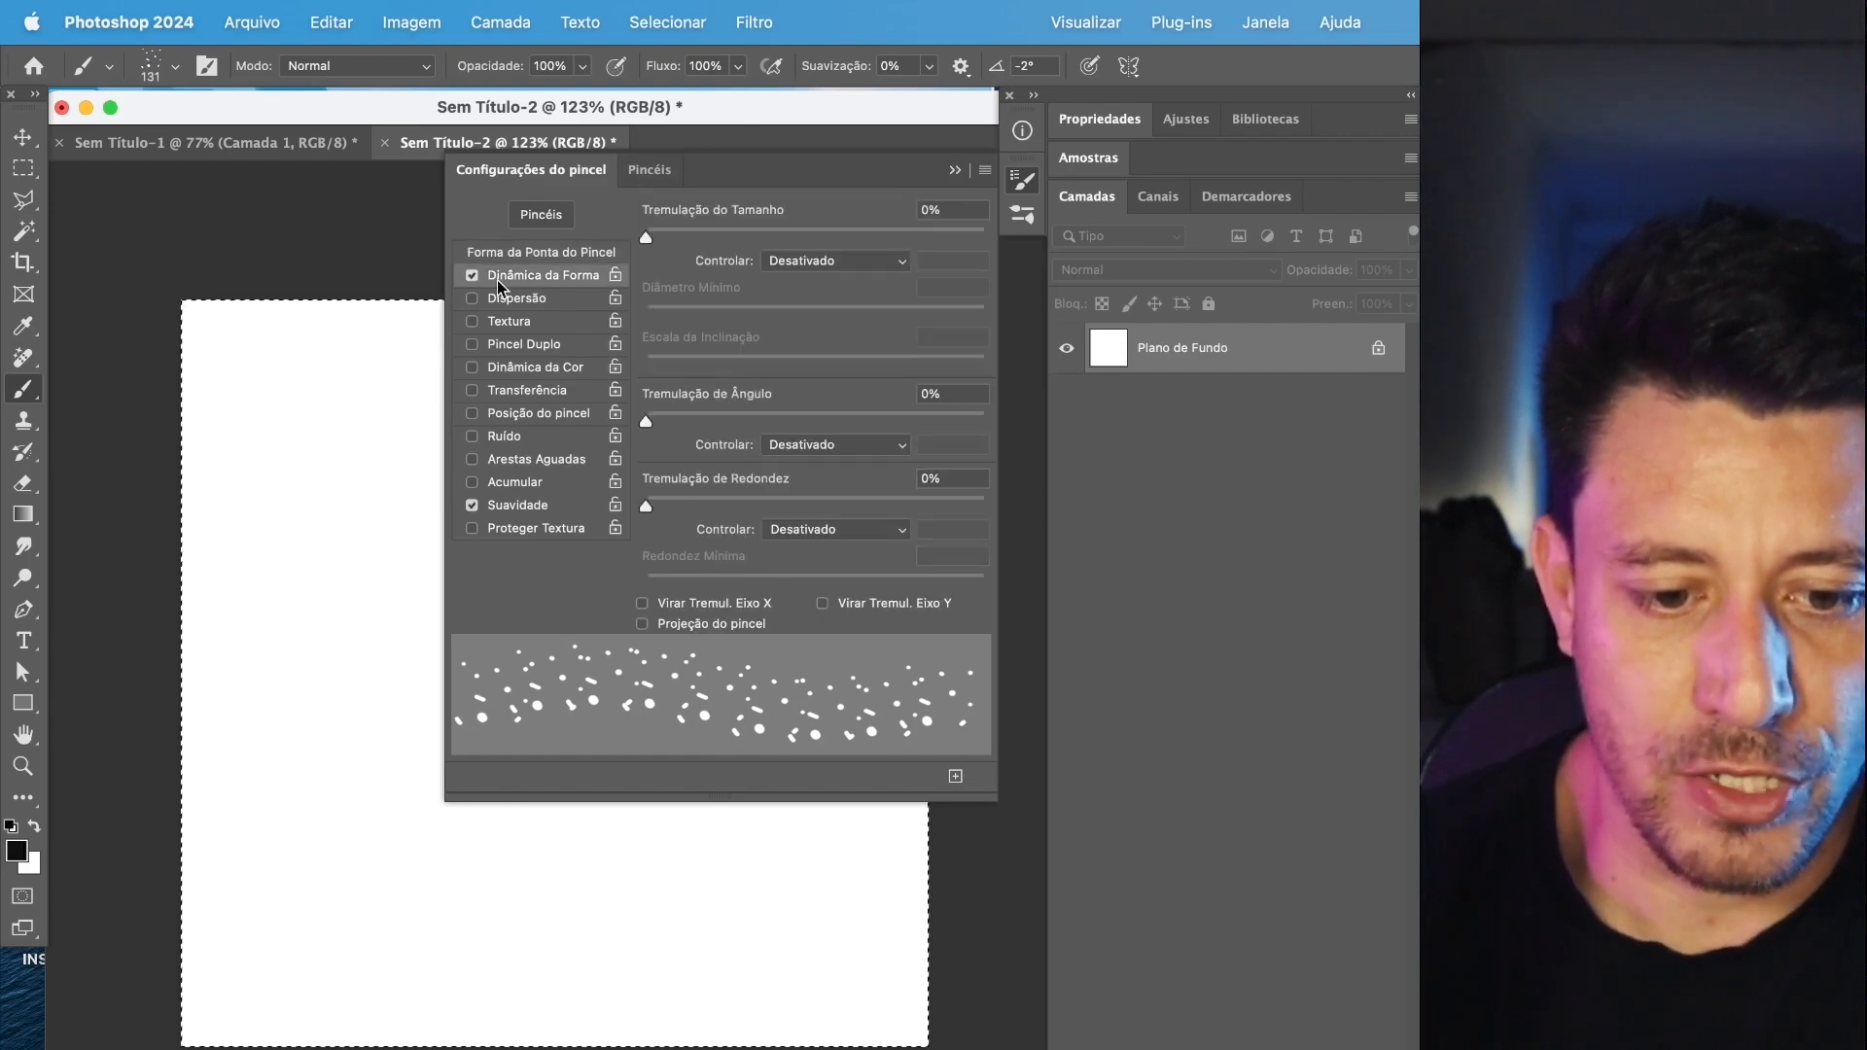
left_click_drag(646, 237, 732, 238)
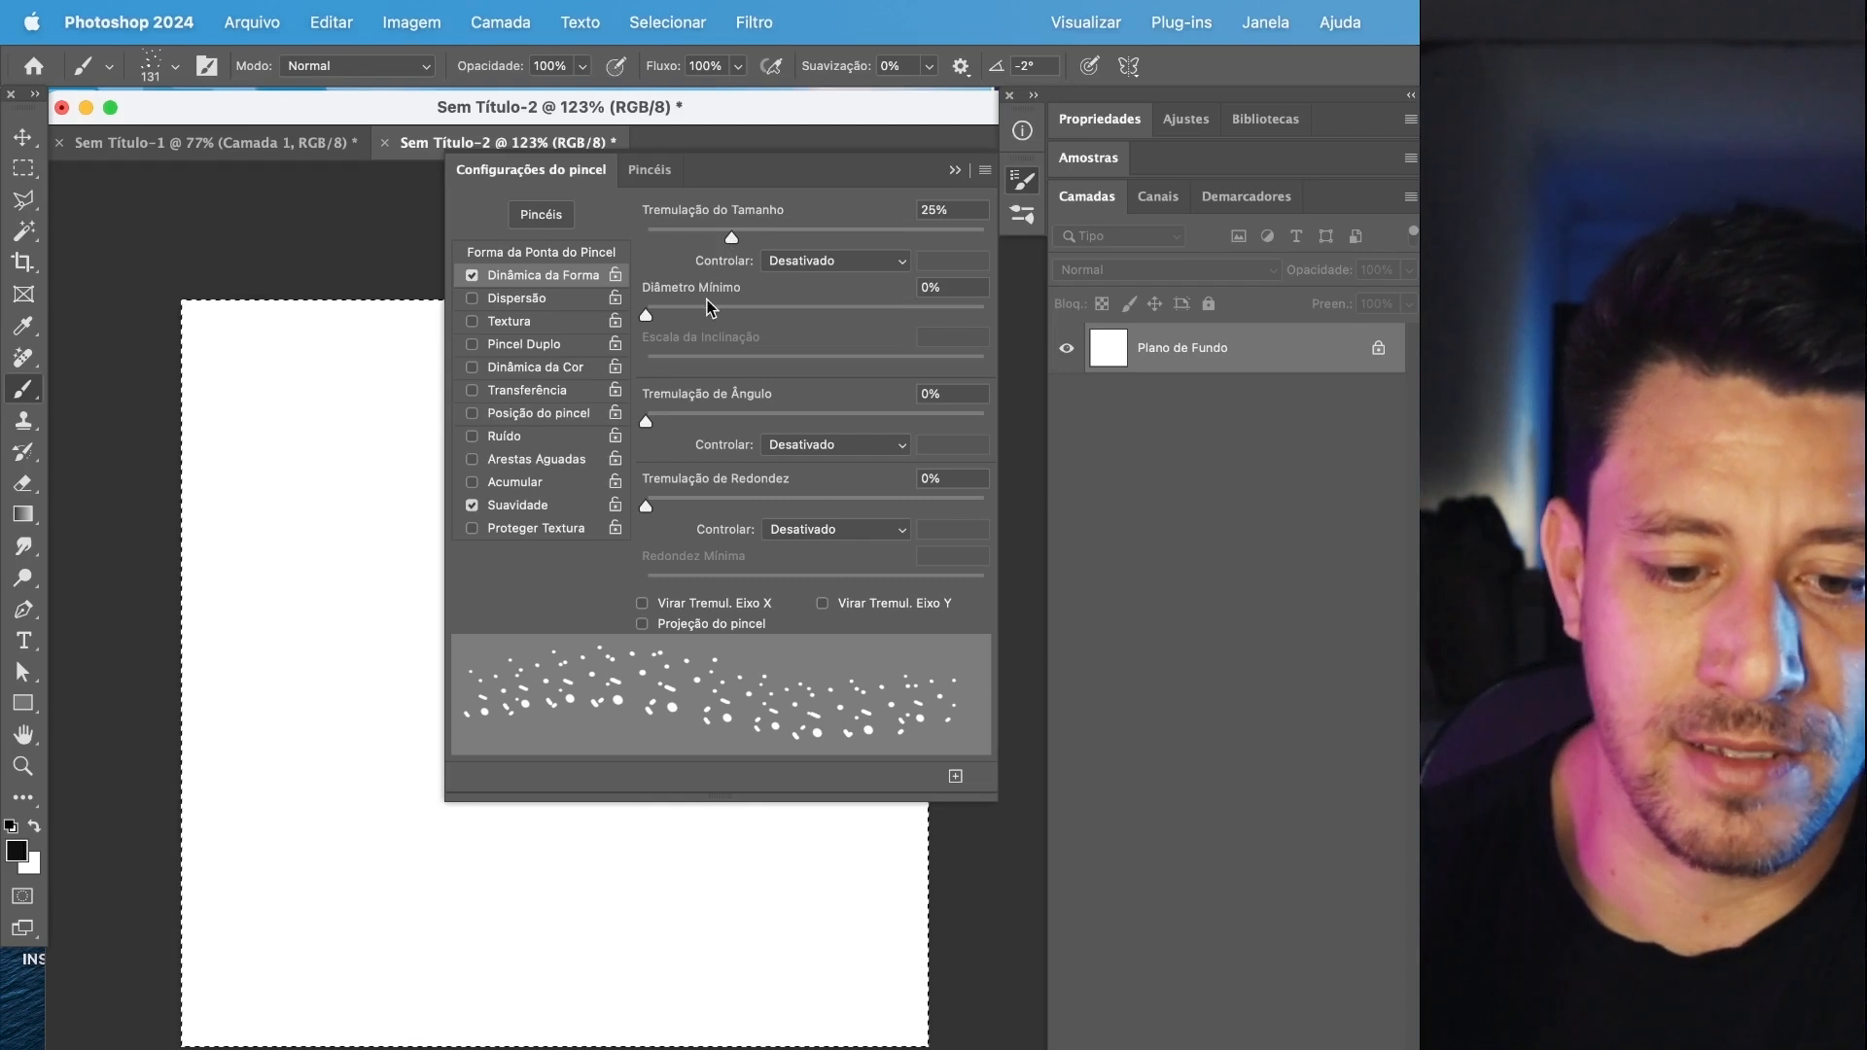
mouse_move(659, 314)
left_mouse_down()
mouse_move(946, 317)
mouse_move(670, 325)
left_mouse_up()
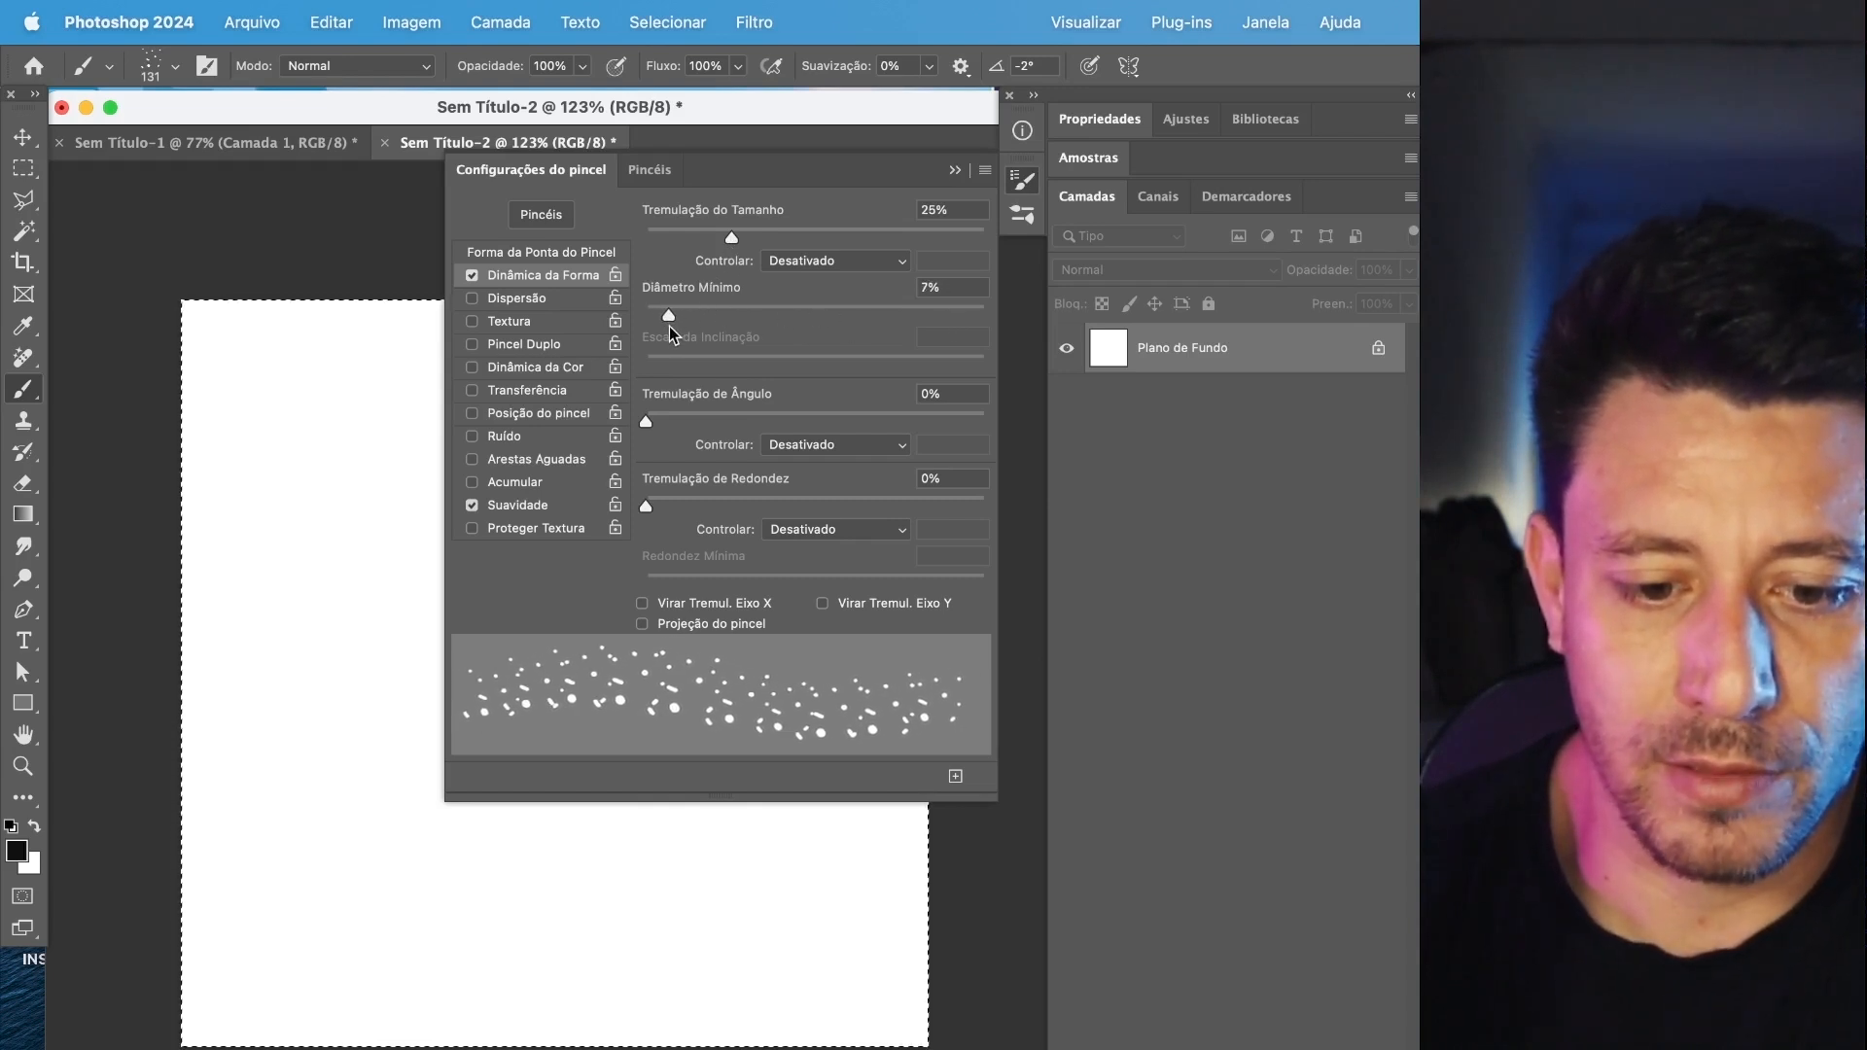
mouse_move(732, 238)
left_mouse_down()
mouse_move(912, 251)
mouse_move(651, 241)
mouse_move(778, 238)
left_mouse_up()
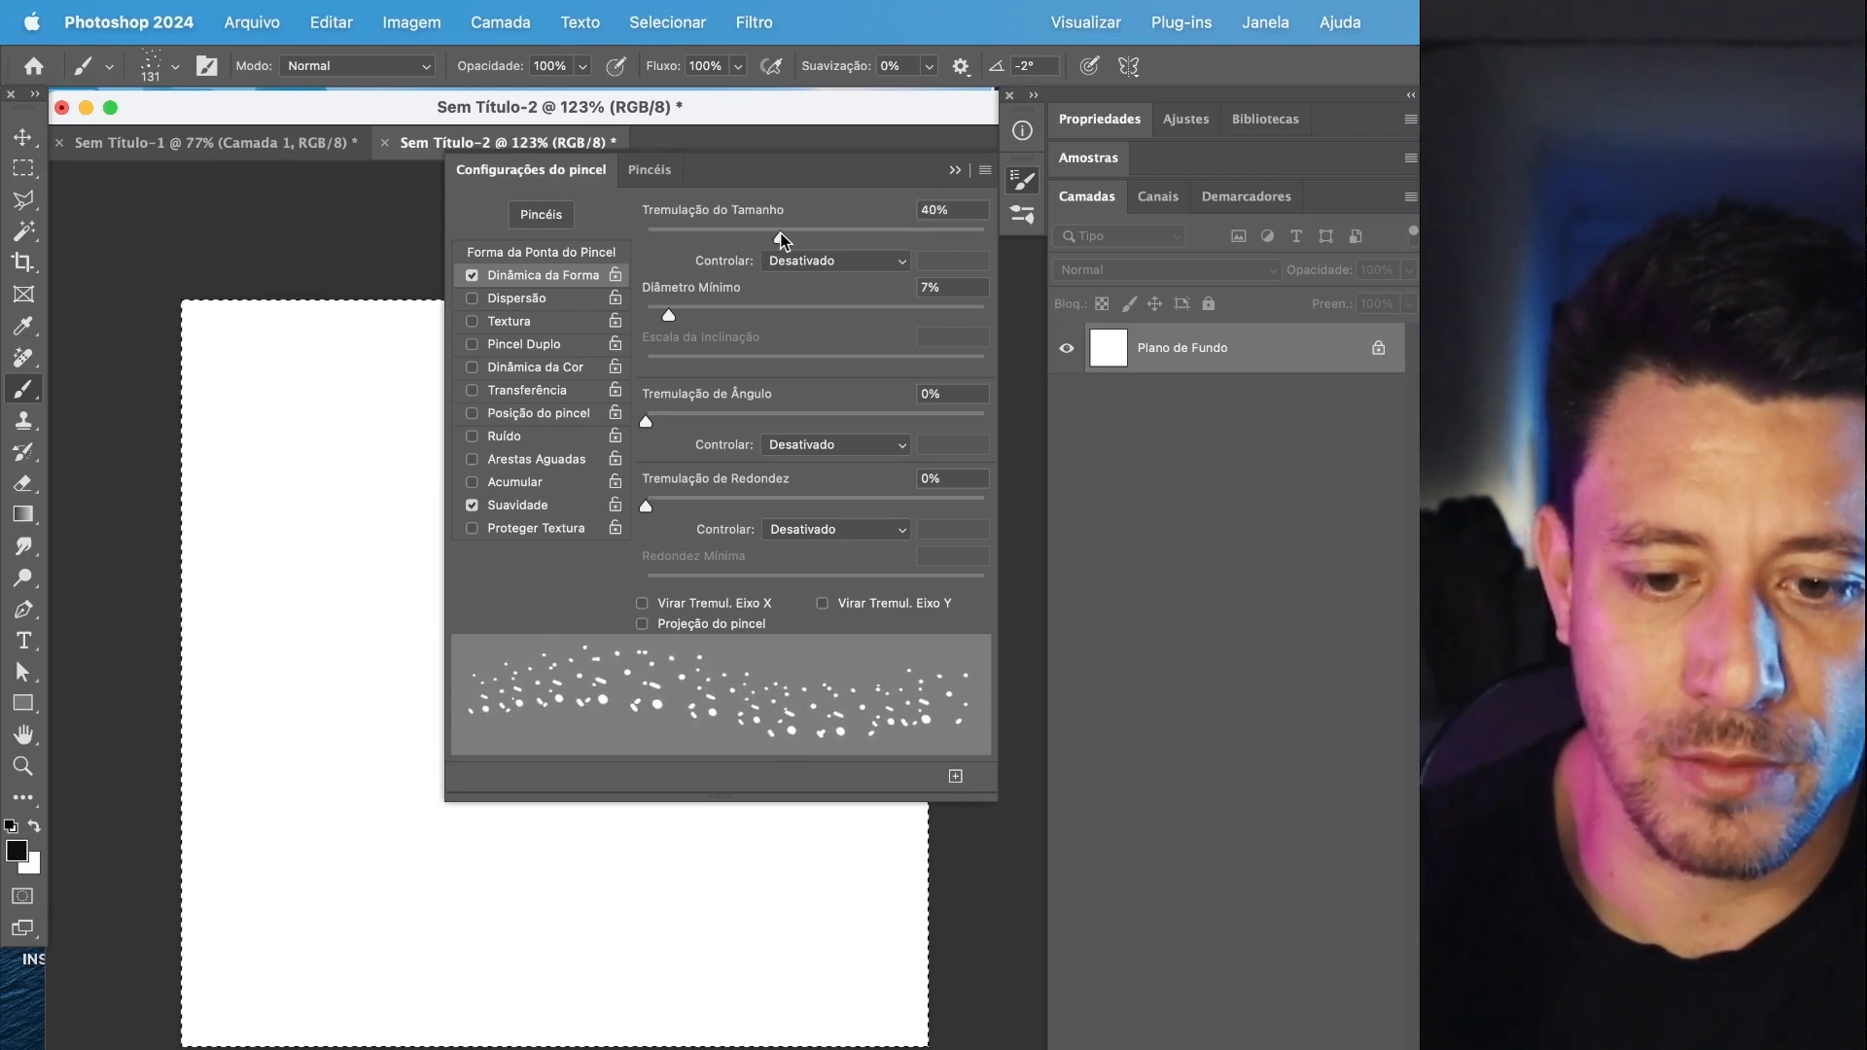
left_click_drag(681, 321, 688, 321)
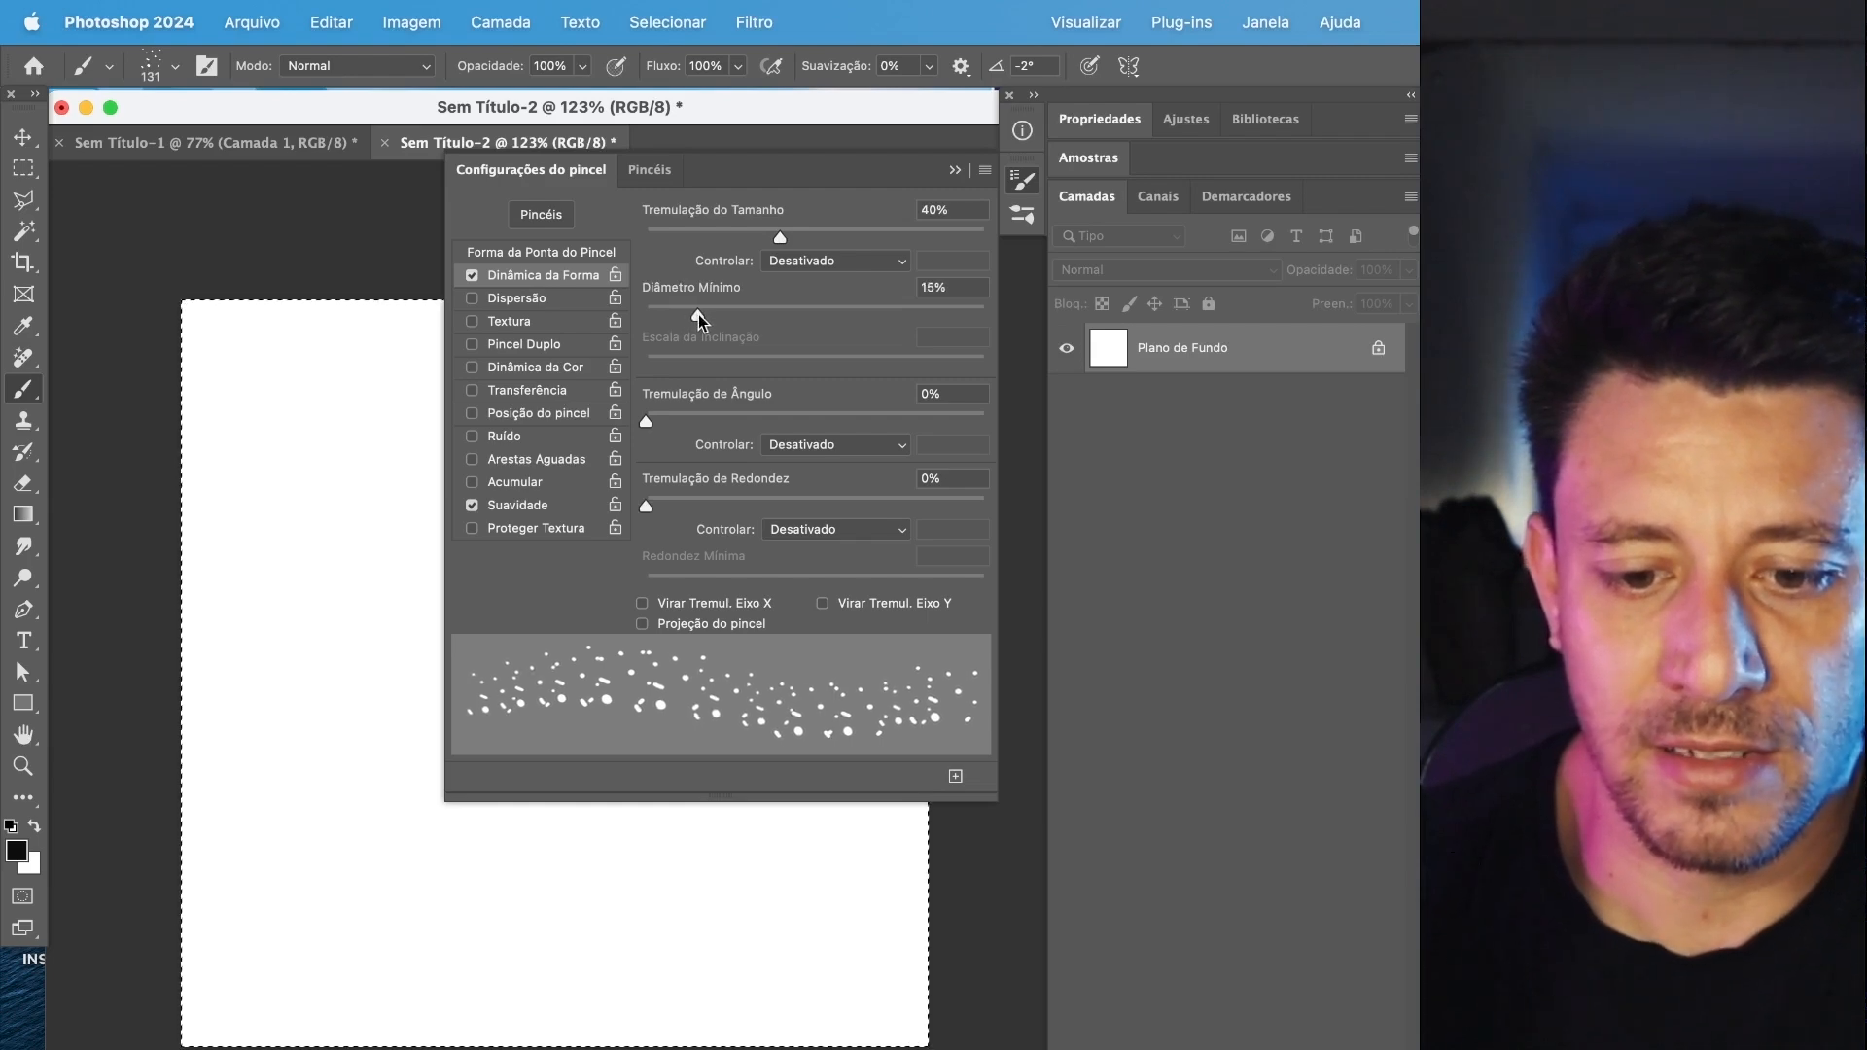
Try the size-jittered brush with strokes across the lower part of the canvas, and undo them.
mouse_move(306, 710)
left_mouse_down()
mouse_move(515, 851)
mouse_move(641, 895)
mouse_move(340, 447)
mouse_move(262, 758)
left_mouse_up()
left_click_drag(335, 922, 844, 861)
mouse_move(486, 812)
left_mouse_down()
mouse_move(288, 876)
mouse_move(500, 873)
left_mouse_up()
key("super+z")
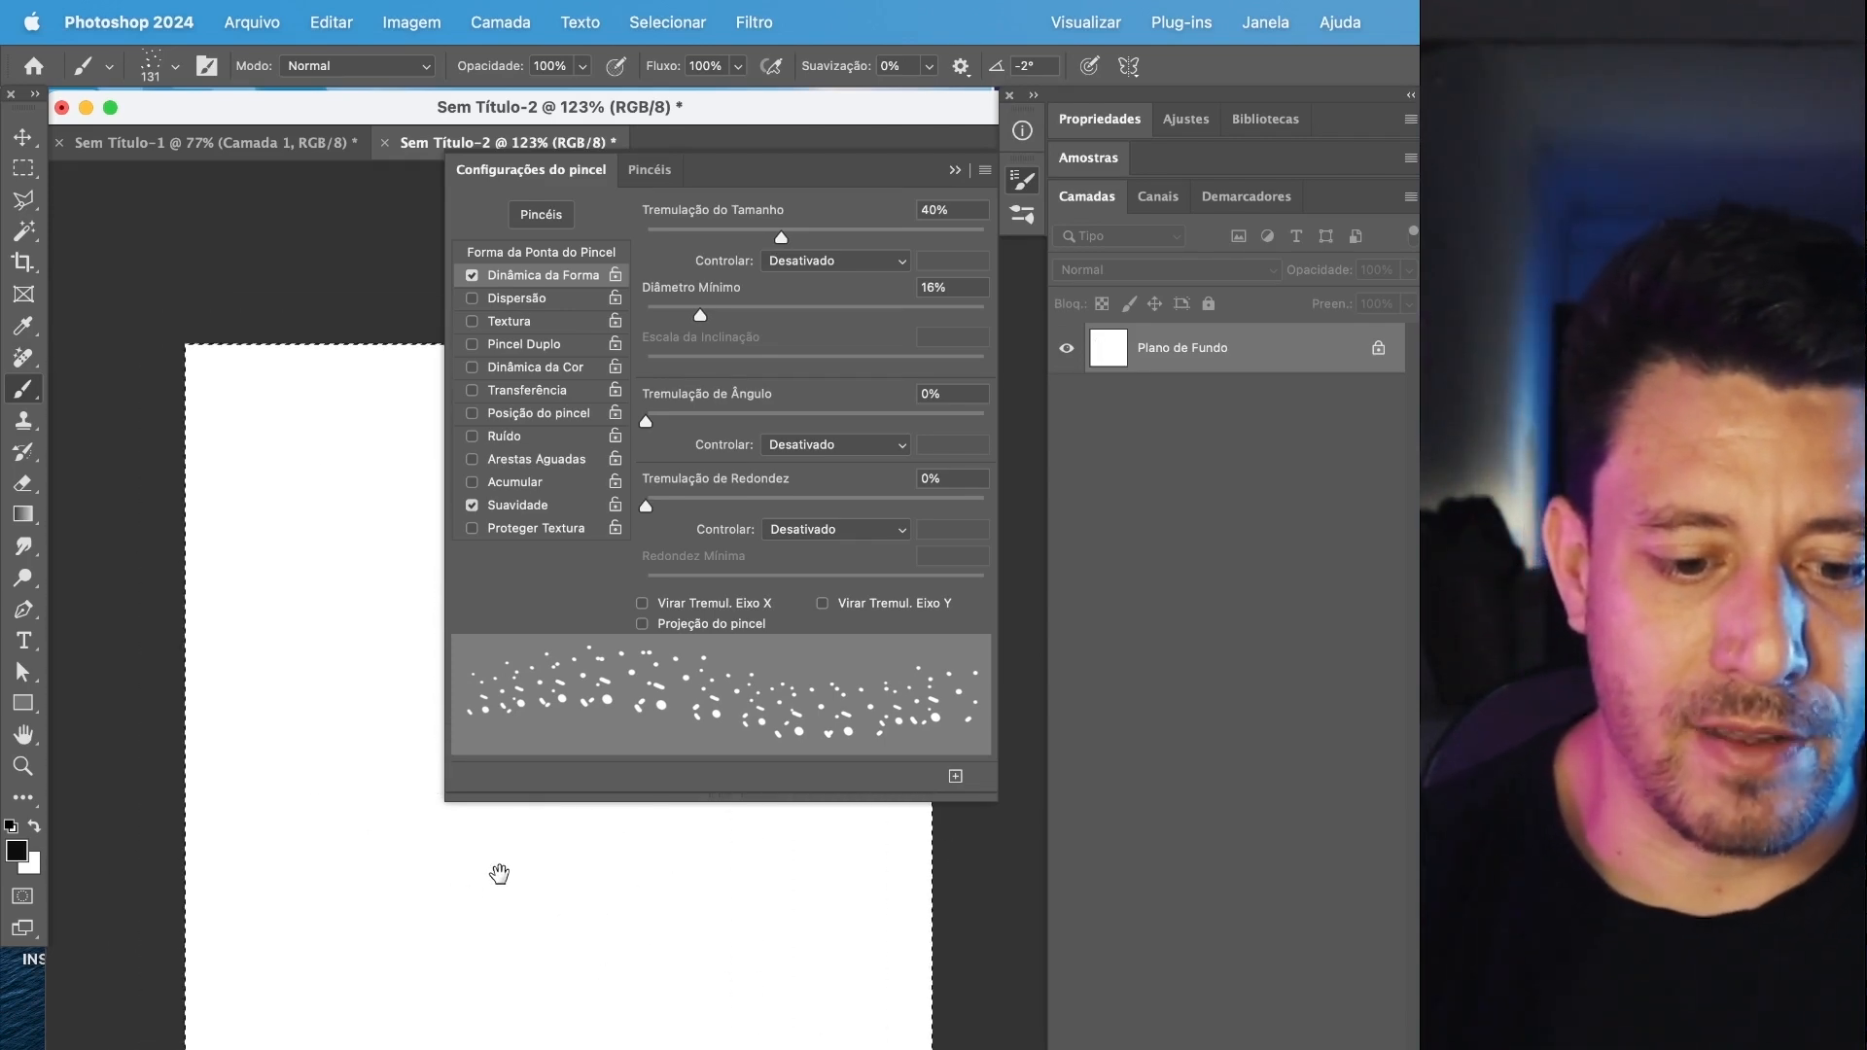
Move the brush settings away from the canvas area, and paint and undo a test stroke across the upper canvas.
mouse_move(885, 175)
left_mouse_down()
mouse_move(1240, 418)
mouse_move(1270, 461)
left_mouse_up()
mouse_move(413, 433)
left_mouse_down()
mouse_move(671, 827)
mouse_move(734, 544)
left_mouse_up()
key("super+z")
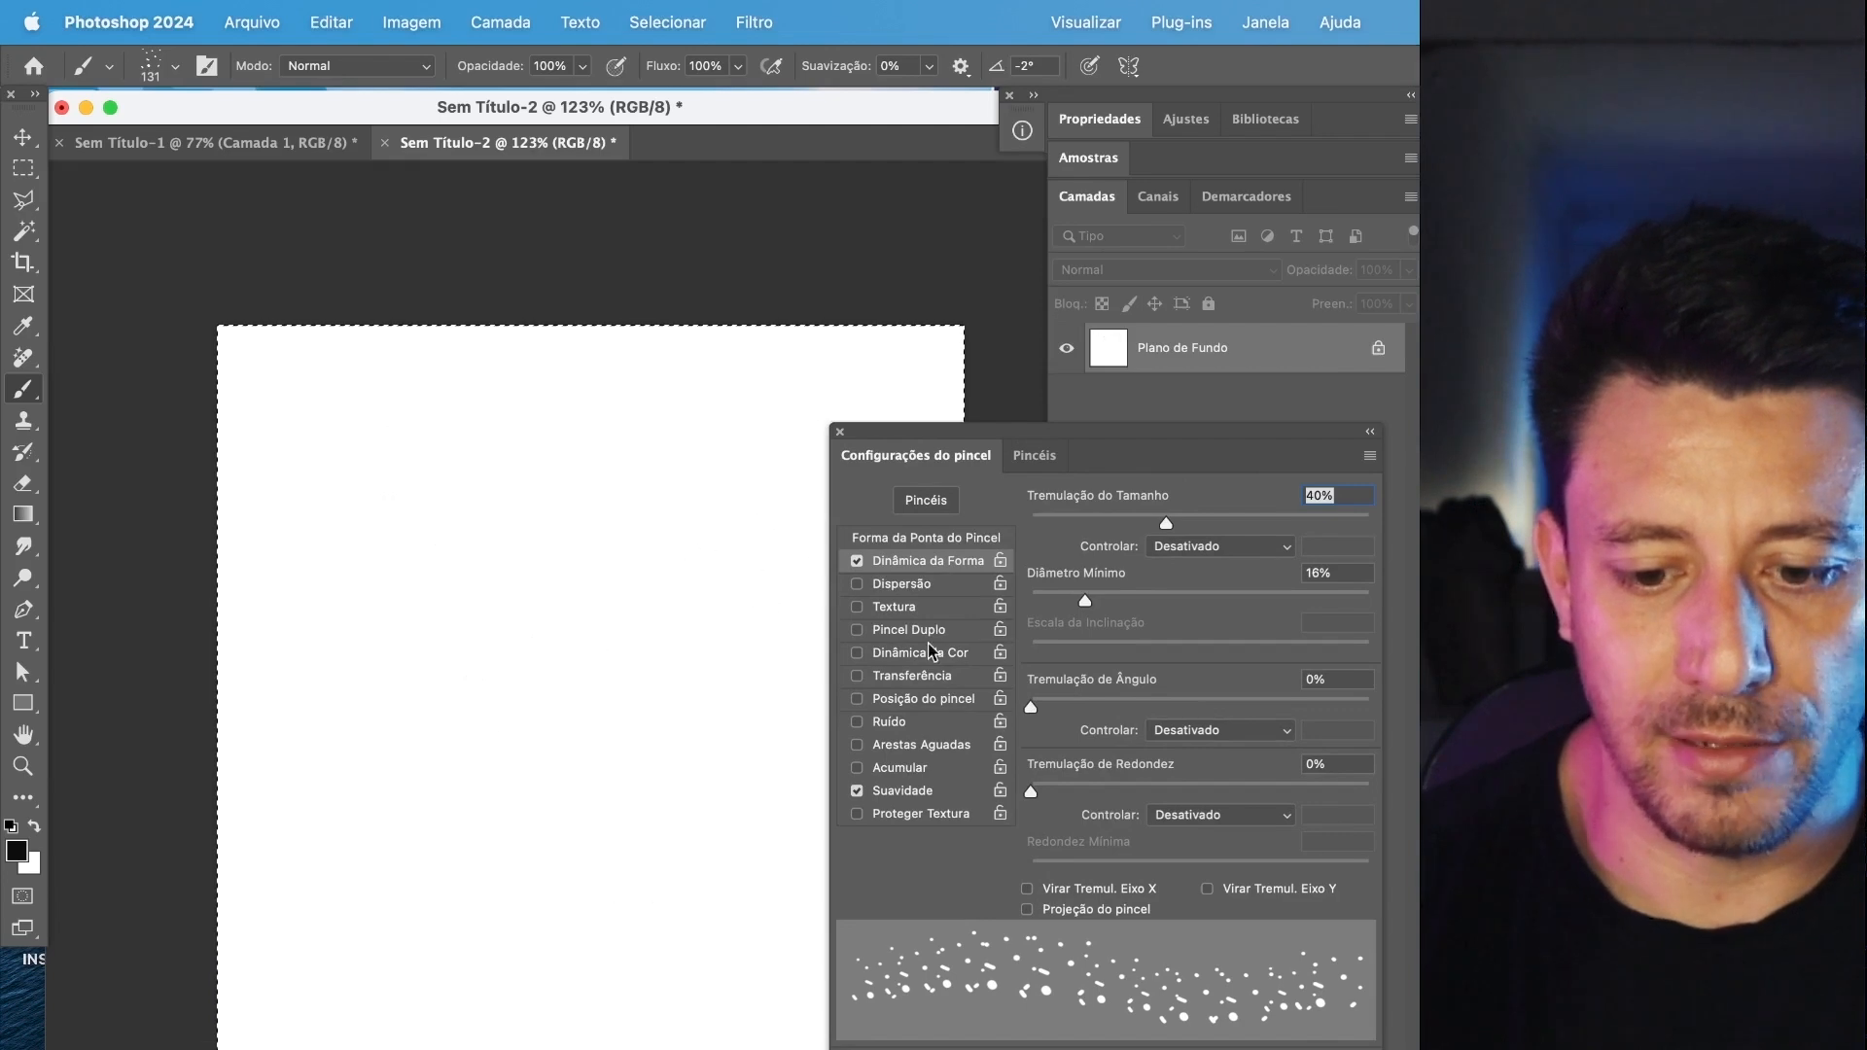
Set the minimum diameter to 0%, try a stroke across the upper canvas, and clear it.
mouse_move(1085, 601)
left_mouse_down()
mouse_move(1233, 600)
mouse_move(1018, 620)
left_mouse_up()
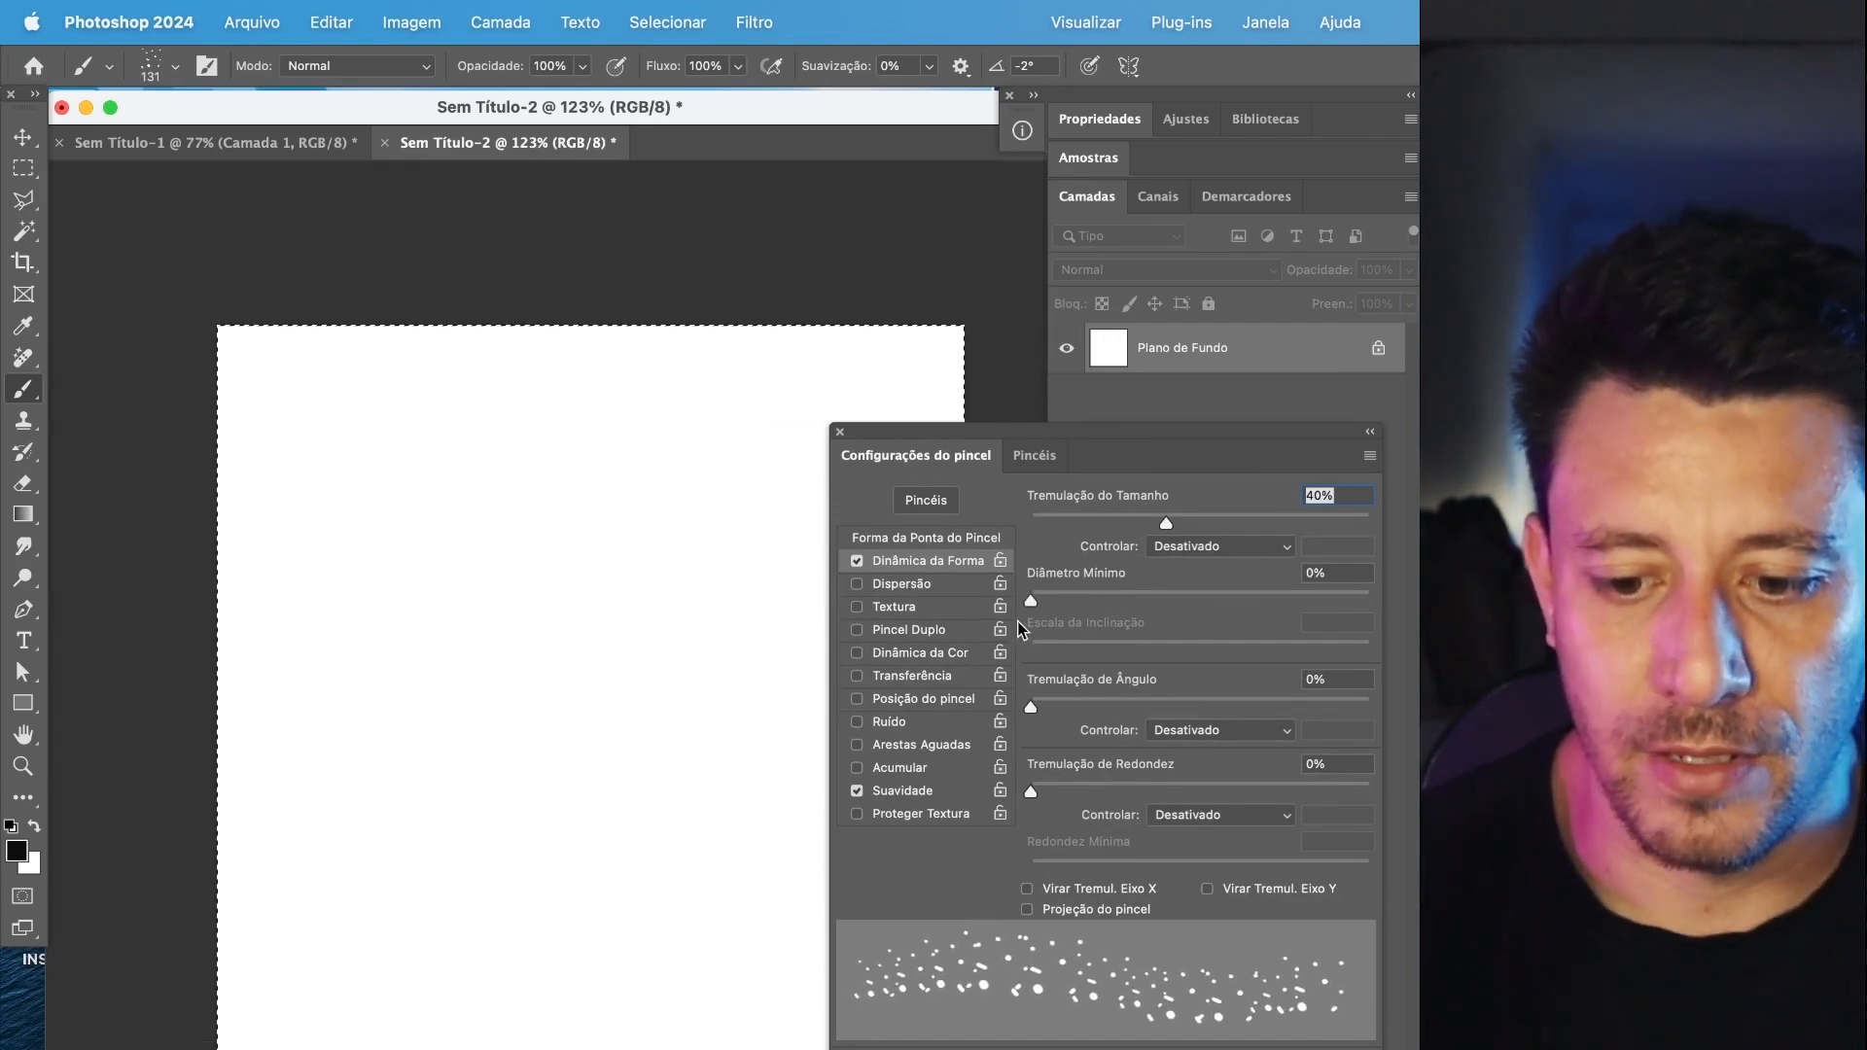
mouse_move(257, 486)
left_mouse_down()
mouse_move(617, 789)
mouse_move(637, 511)
mouse_move(695, 744)
mouse_move(705, 968)
mouse_move(612, 525)
left_mouse_up()
key("BackSpace")
Raise the size jitter to 74%, inspect test strokes up close, and clear the canvas.
left_click_drag(1173, 522, 1283, 523)
mouse_move(336, 477)
left_mouse_down()
mouse_move(593, 652)
mouse_move(321, 632)
mouse_move(365, 749)
mouse_move(622, 807)
mouse_move(690, 788)
left_mouse_up()
scroll(512, 786, "up", 5)
scroll(555, 618, "down", 6)
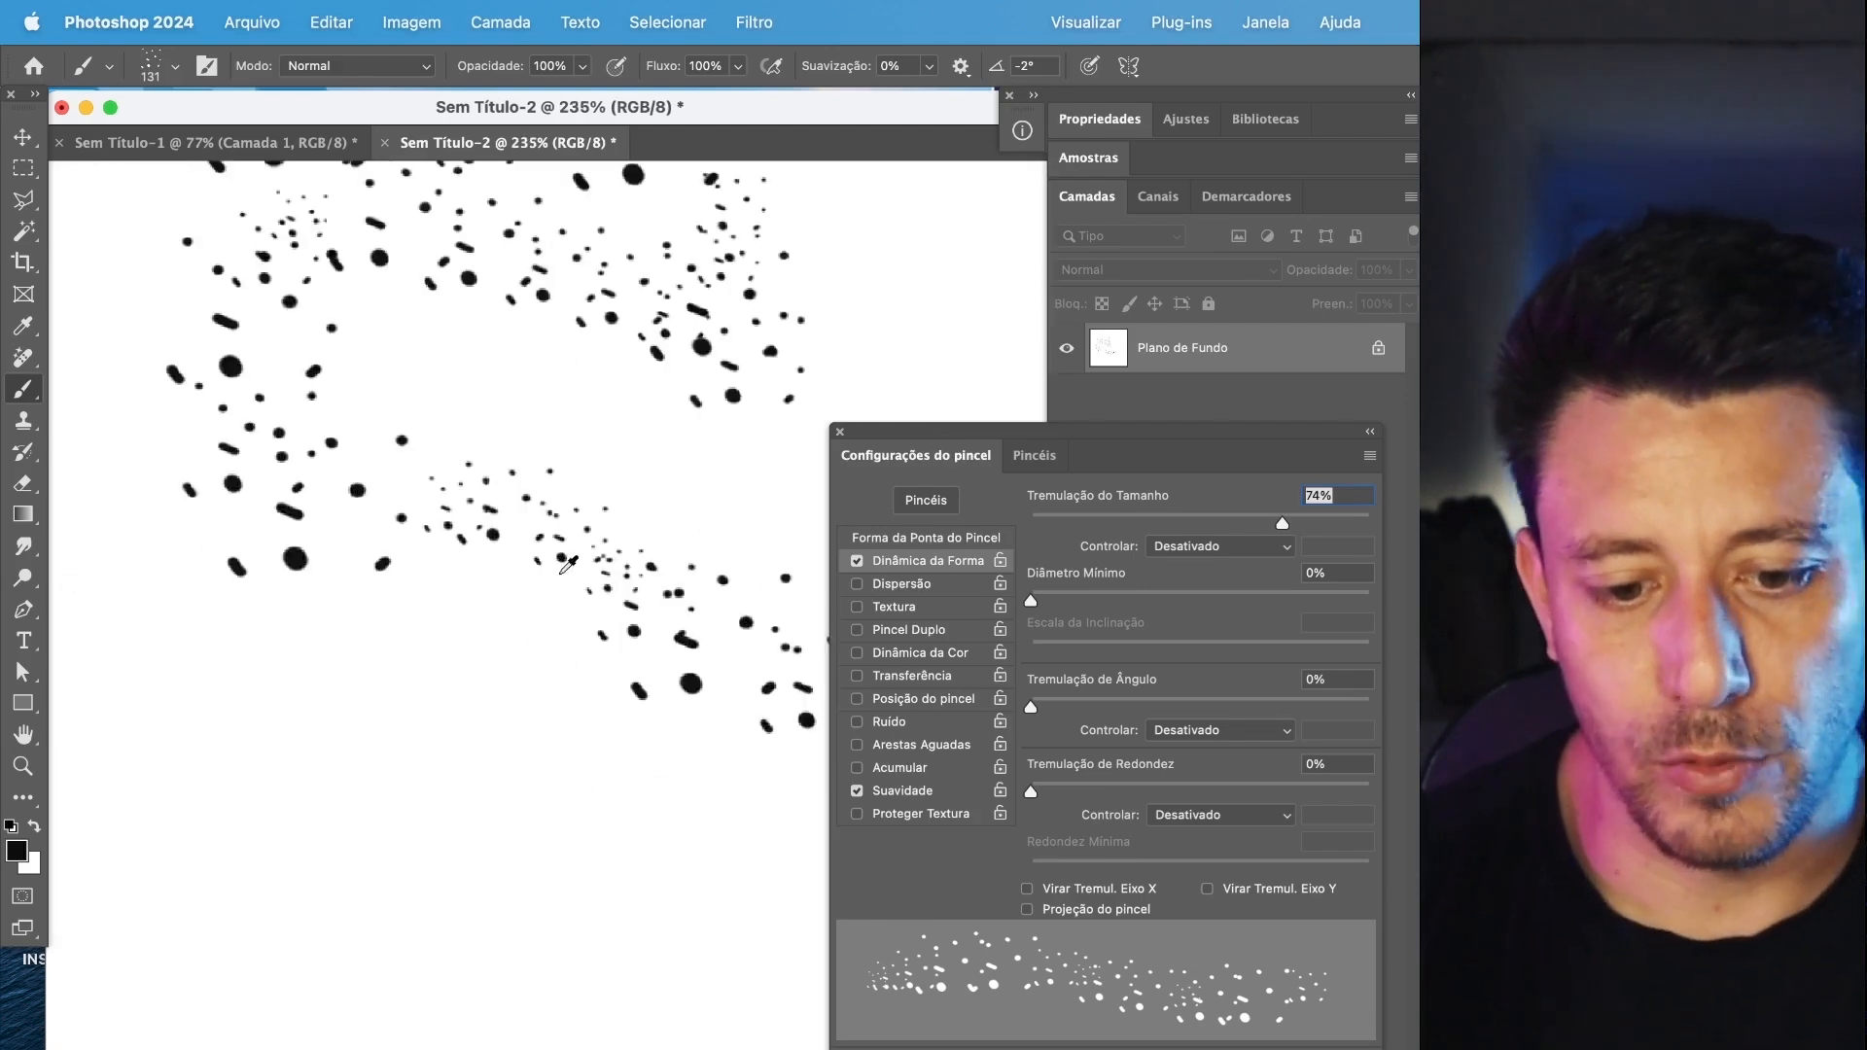
key("BackSpace")
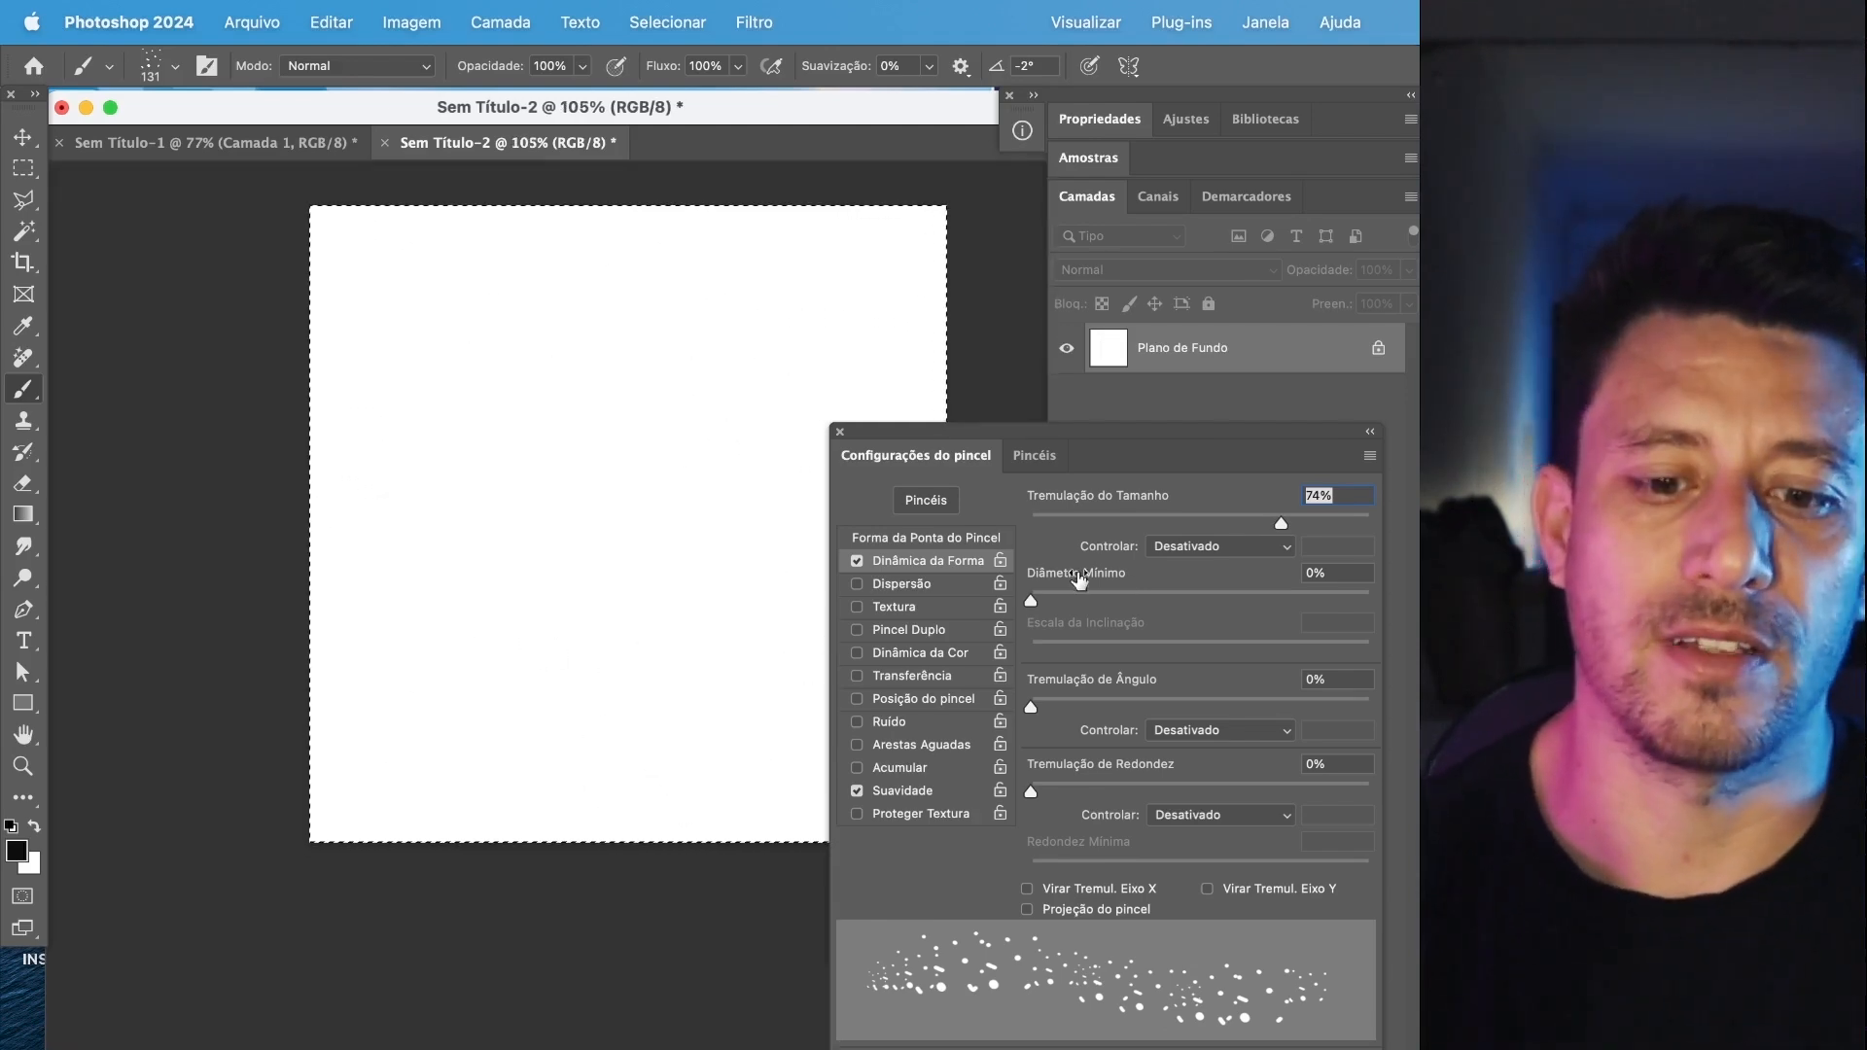
Set the size jitter to 56% and the minimum diameter to 11%, and paint and undo test strokes.
left_click_drag(1283, 523, 1224, 525)
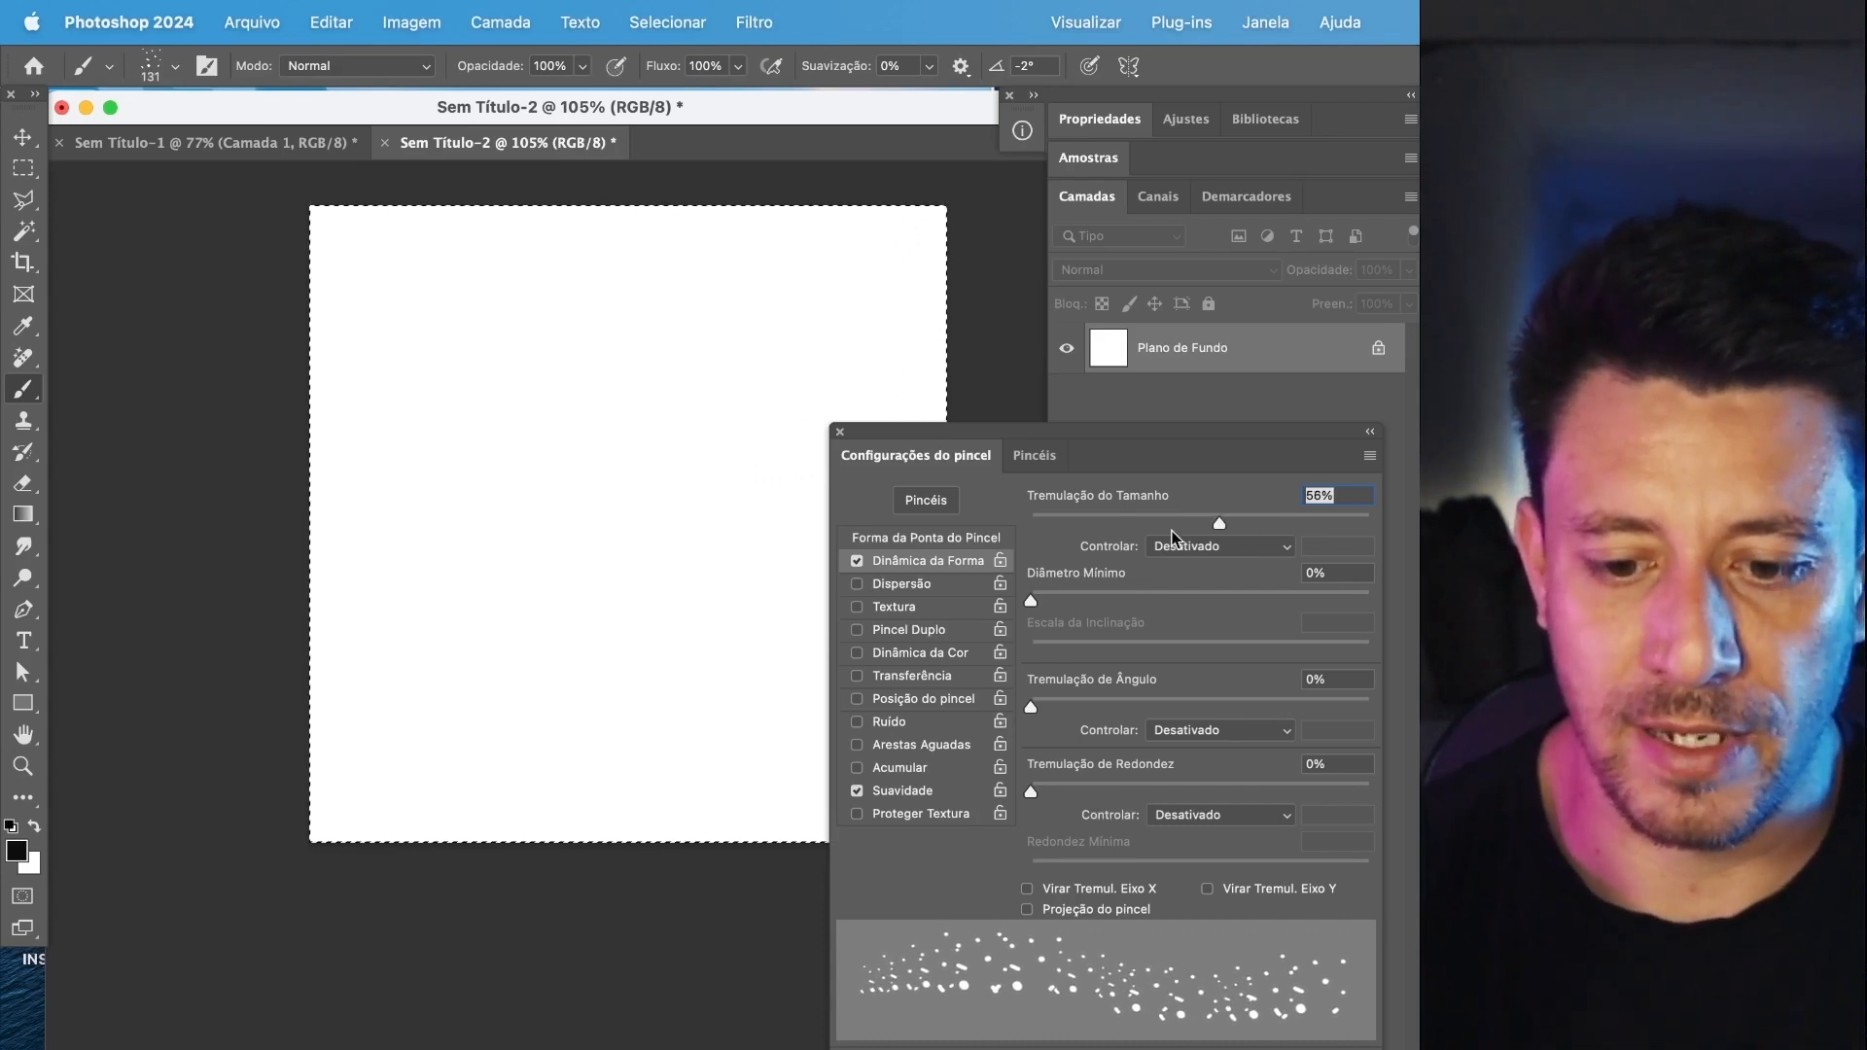
left_click_drag(1033, 601, 1068, 603)
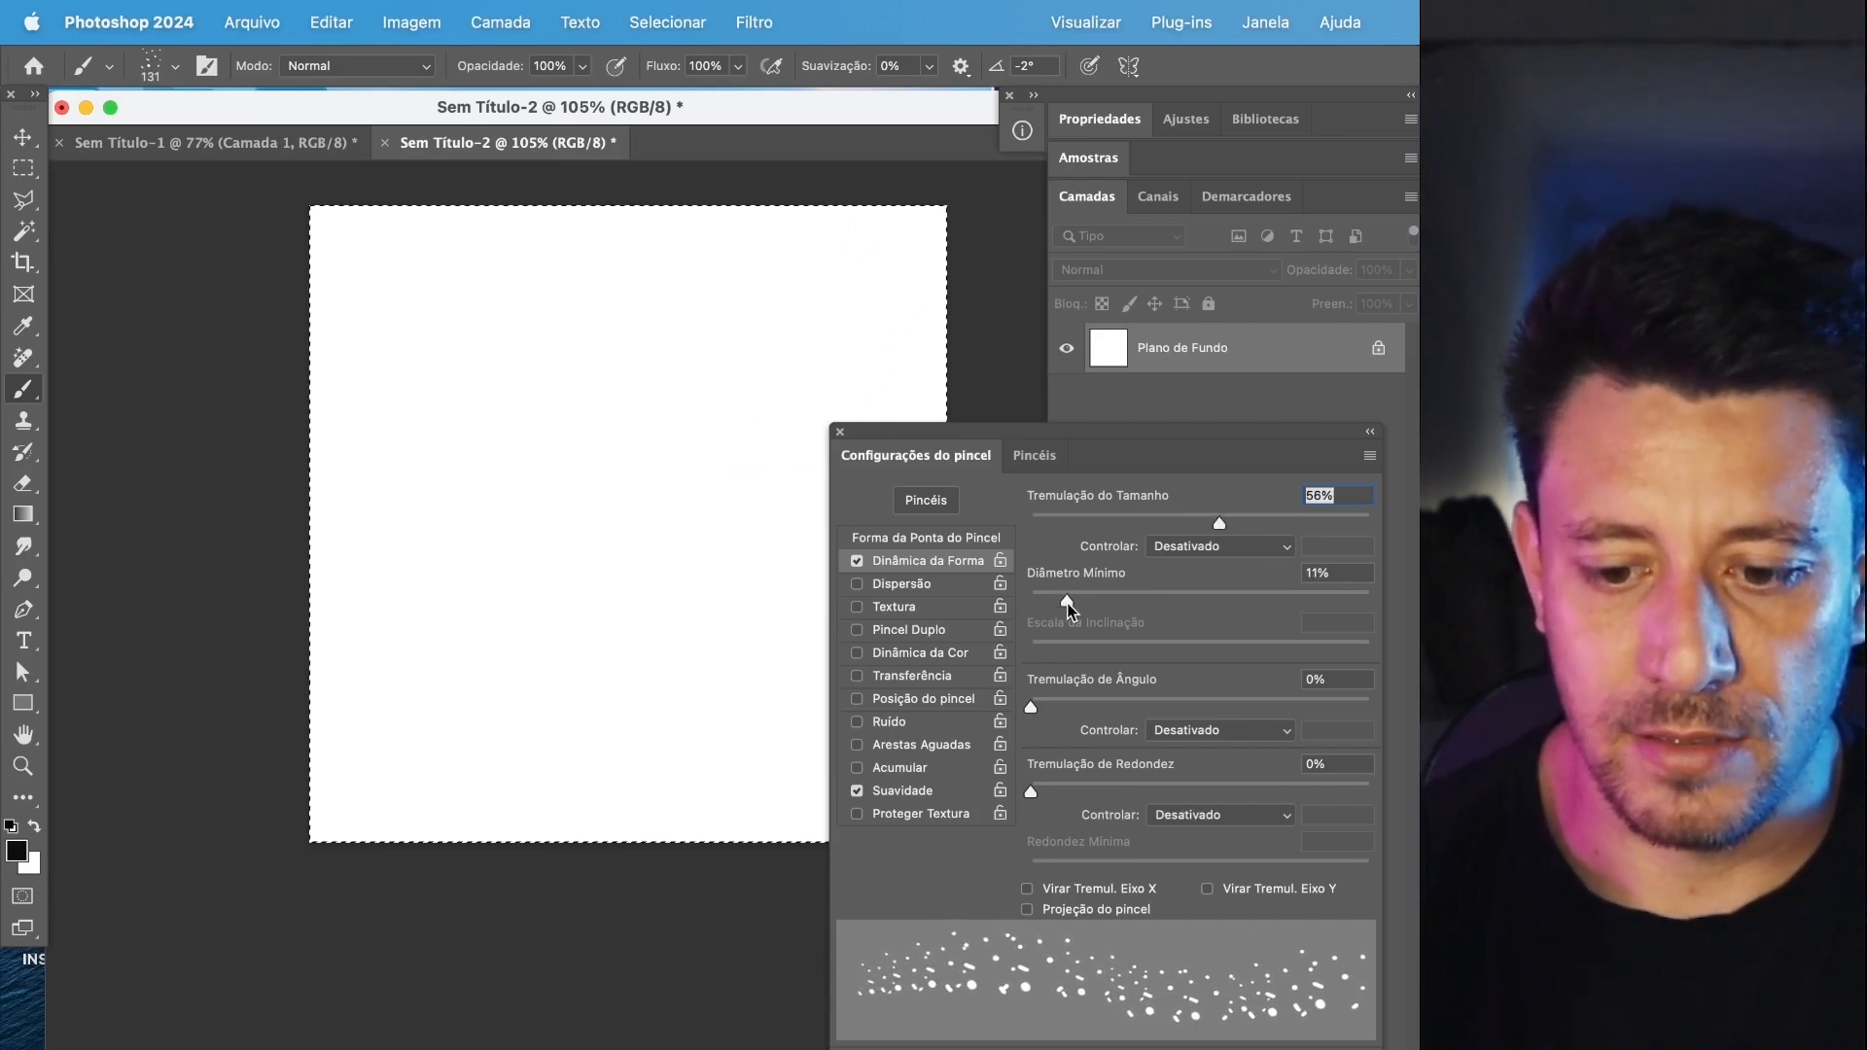
left_click_drag(419, 369, 567, 479)
left_click_drag(771, 424, 455, 588)
key("super+z")
scroll(559, 480, "up", 3)
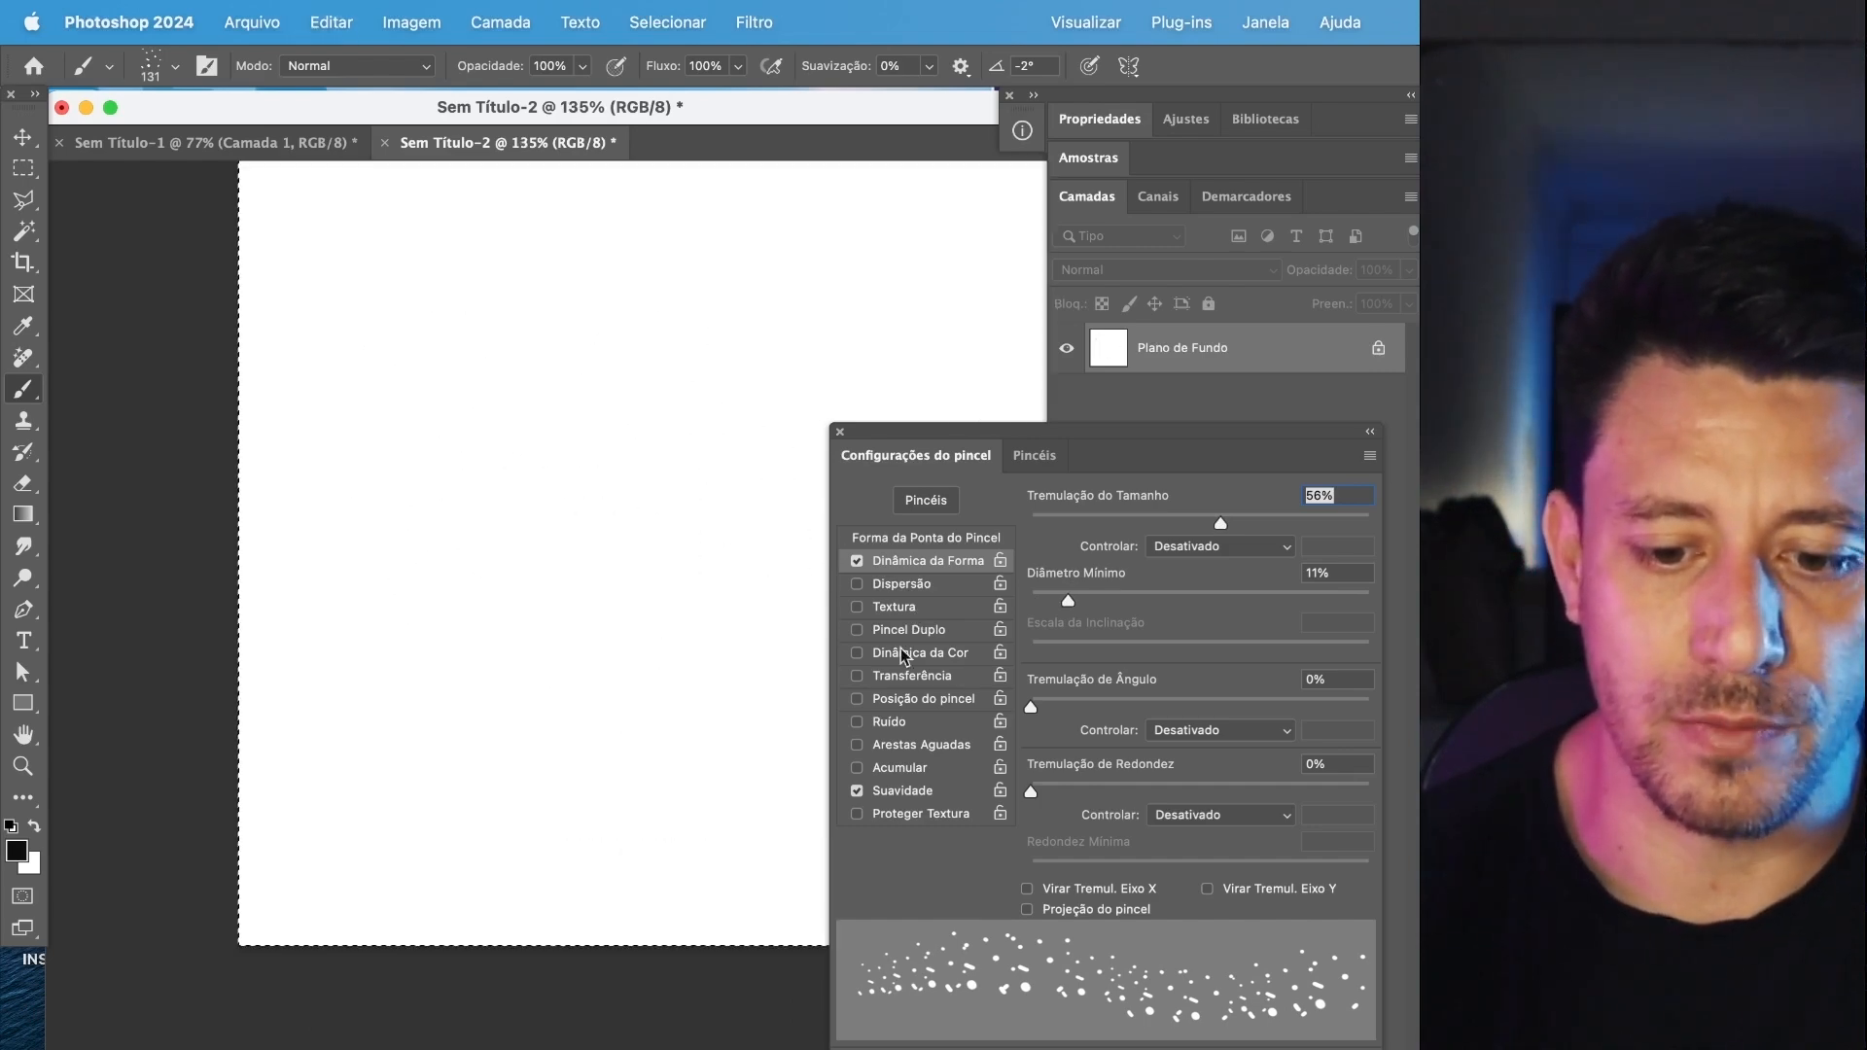
Enable Scattering, try it at 114% with strokes that are undone, and set the scatter amount to 43%.
left_click(897, 584)
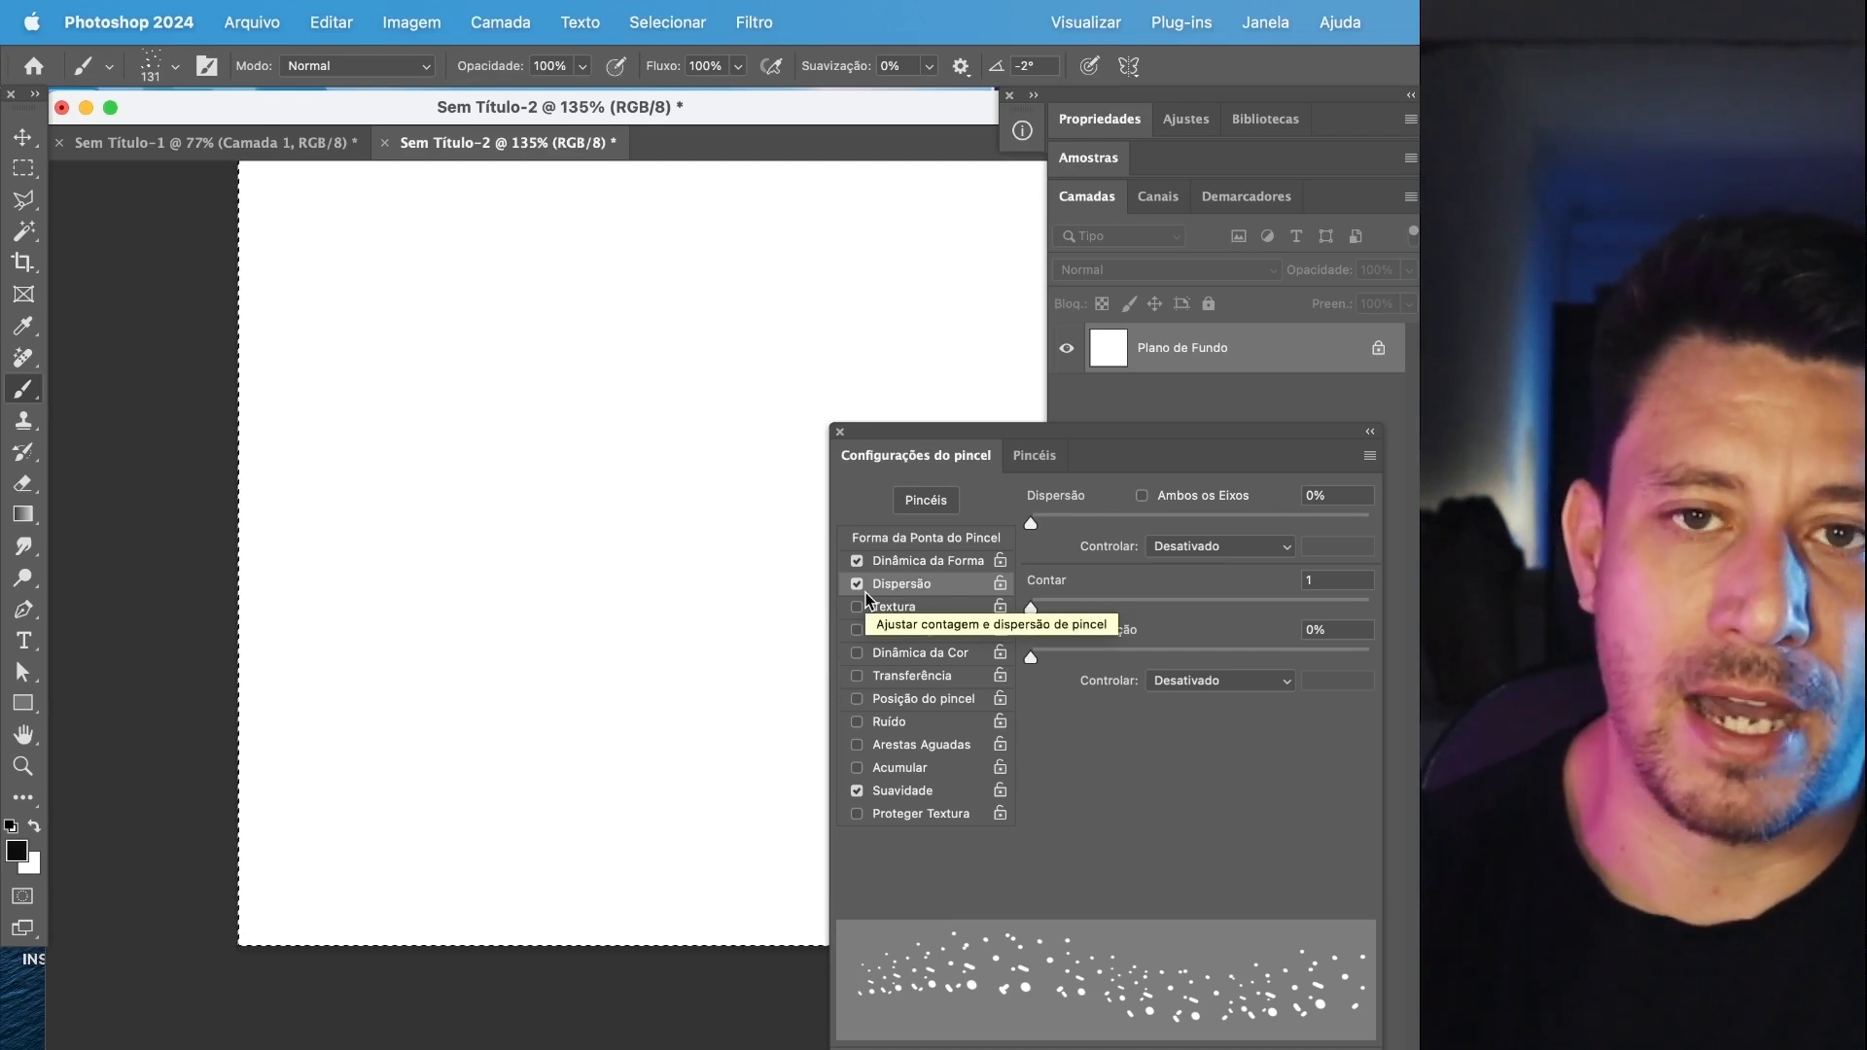
mouse_move(1069, 519)
left_mouse_down()
mouse_move(1006, 521)
mouse_move(1140, 521)
mouse_move(1037, 519)
mouse_move(1074, 522)
left_mouse_up()
mouse_move(370, 477)
left_mouse_down()
mouse_move(530, 535)
mouse_move(768, 578)
mouse_move(447, 693)
left_mouse_up()
mouse_move(246, 595)
left_mouse_down()
mouse_move(666, 435)
mouse_move(575, 209)
mouse_move(384, 258)
mouse_move(438, 365)
left_mouse_up()
key("super+z")
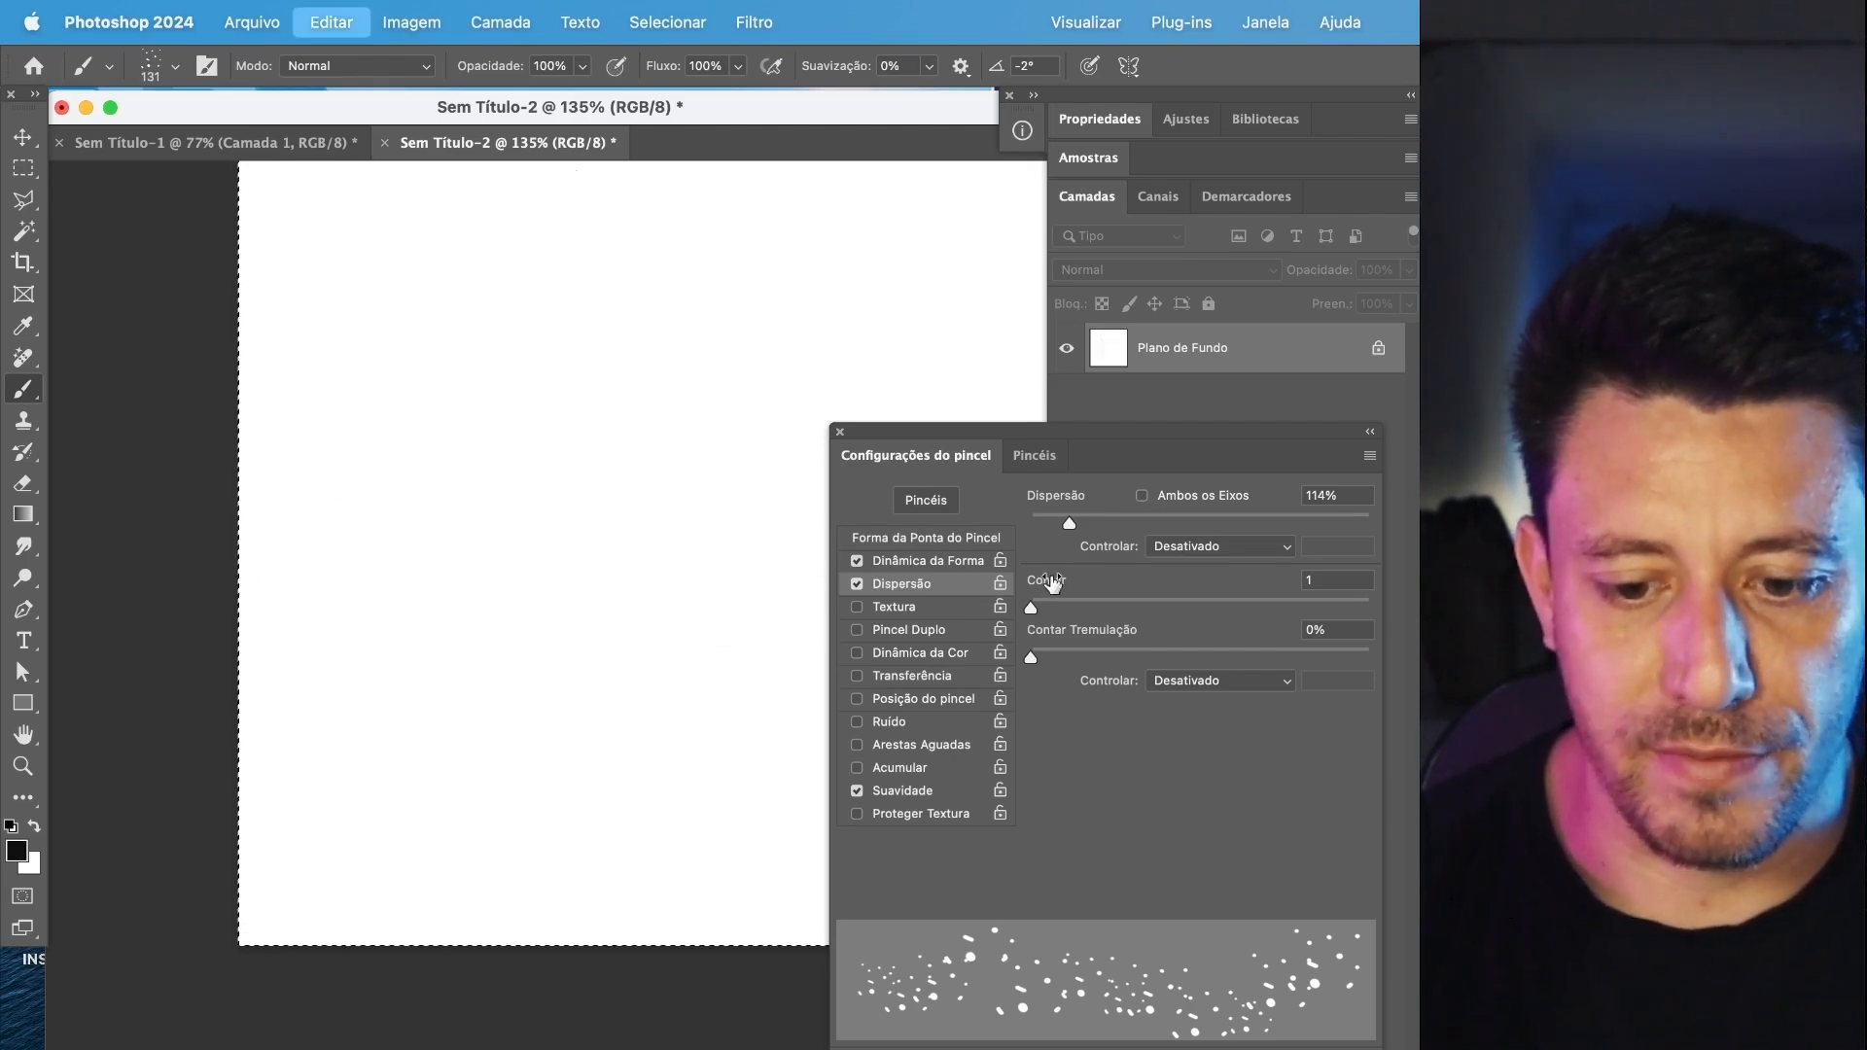
left_click_drag(1056, 526, 1046, 523)
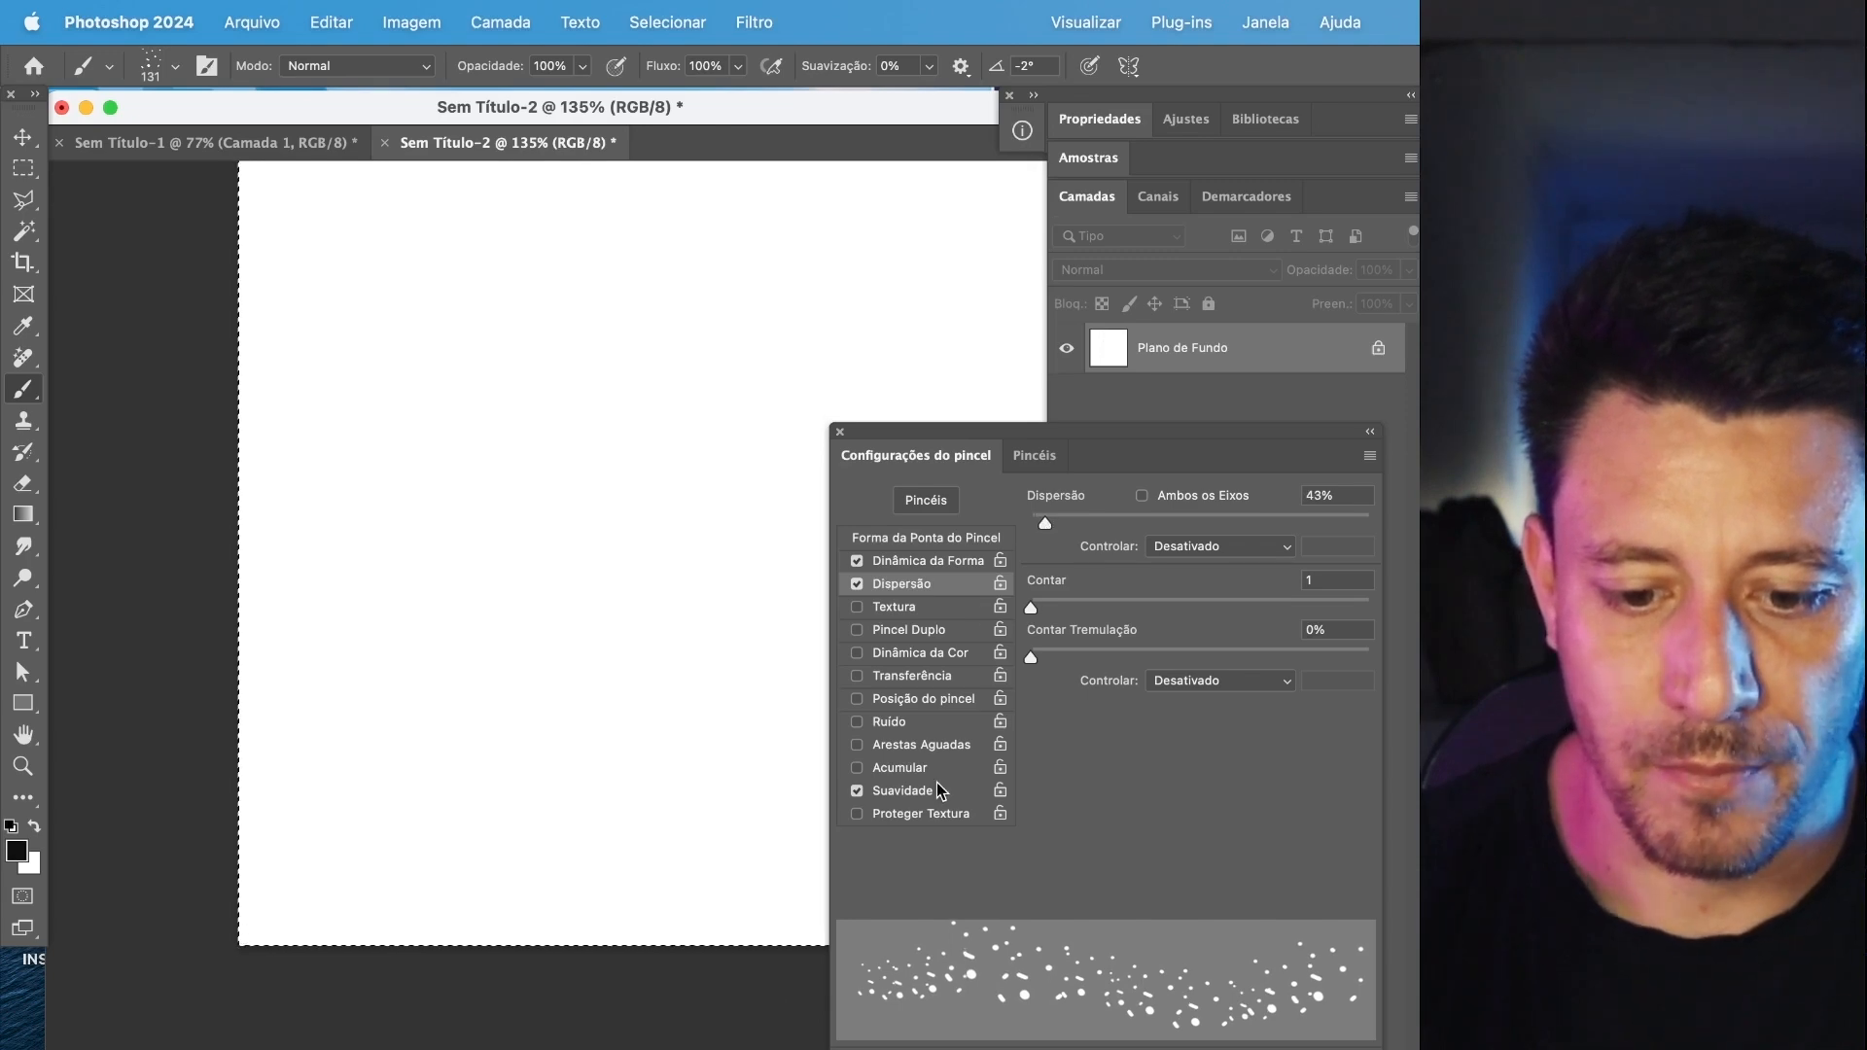
Set Shape Dynamics to 24% angle jitter, 42% roundness jitter and 25% minimum roundness, and paint strokes across the canvas.
left_click(928, 561)
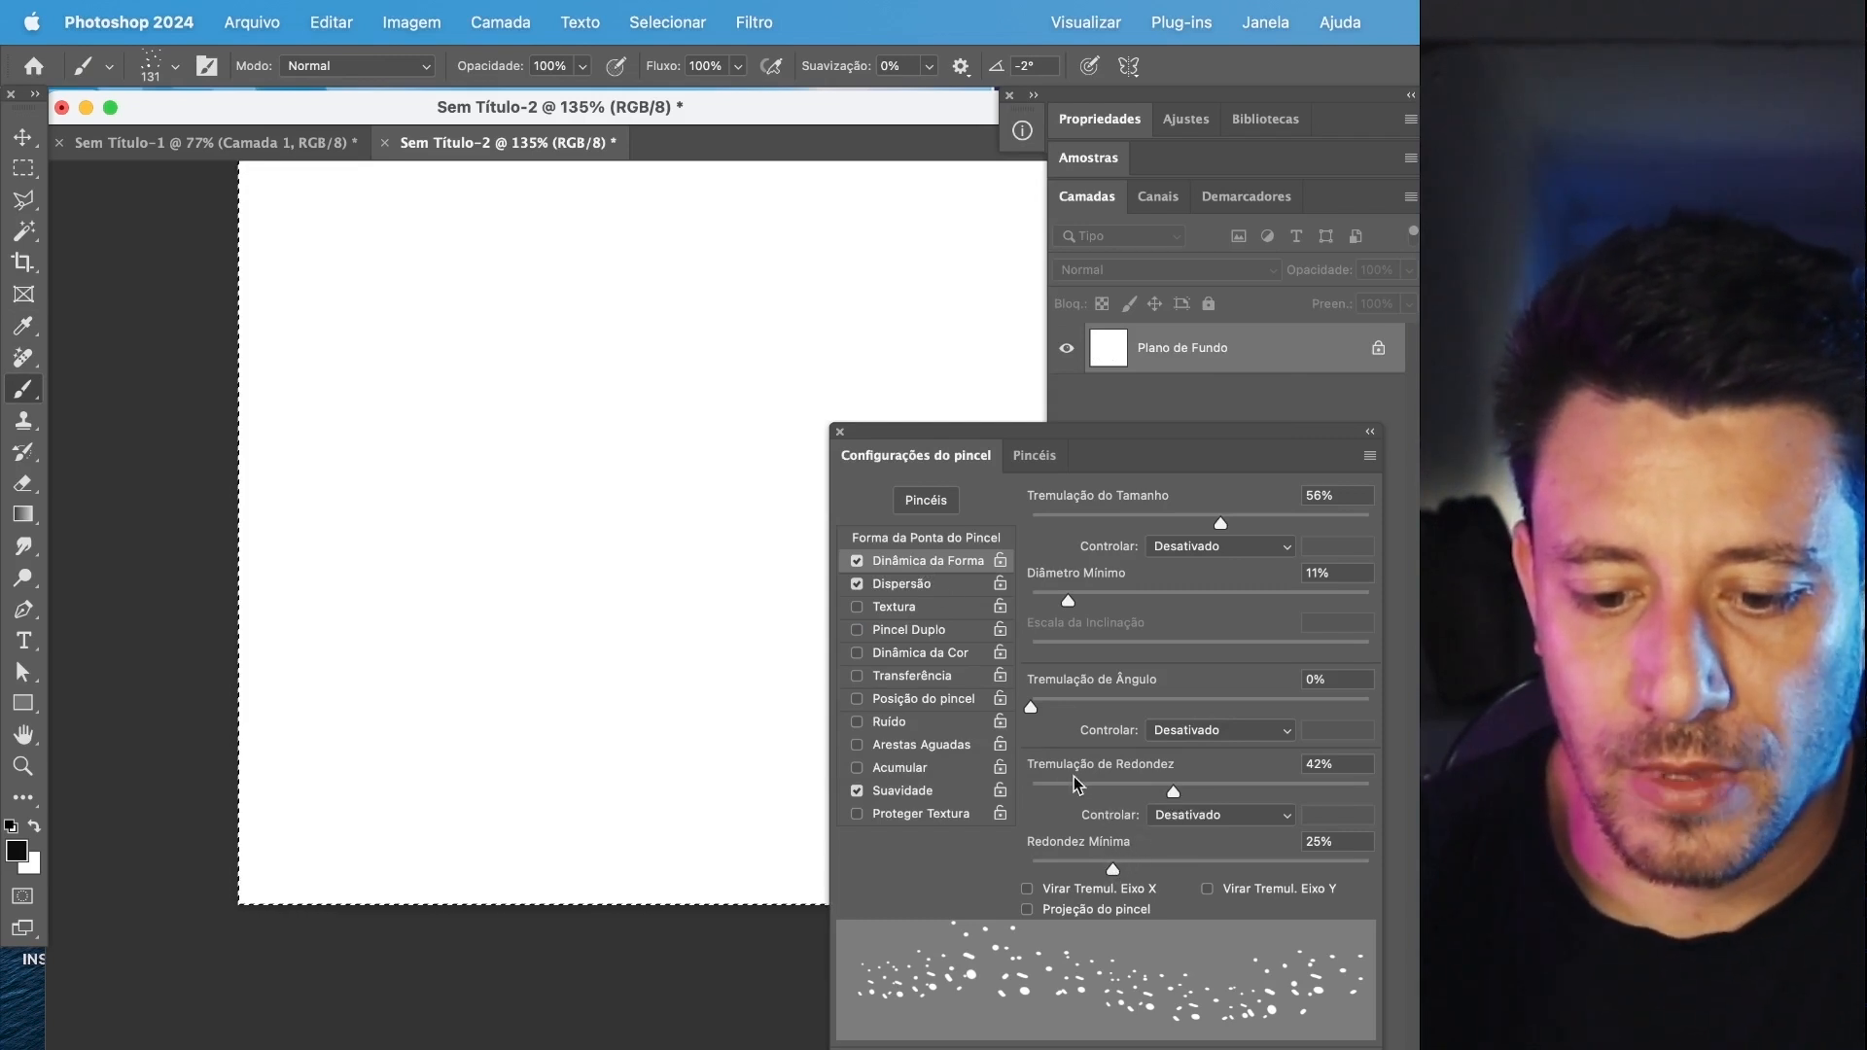
mouse_move(1041, 710)
left_mouse_down()
mouse_move(1158, 710)
mouse_move(1075, 715)
mouse_move(1135, 734)
left_mouse_up()
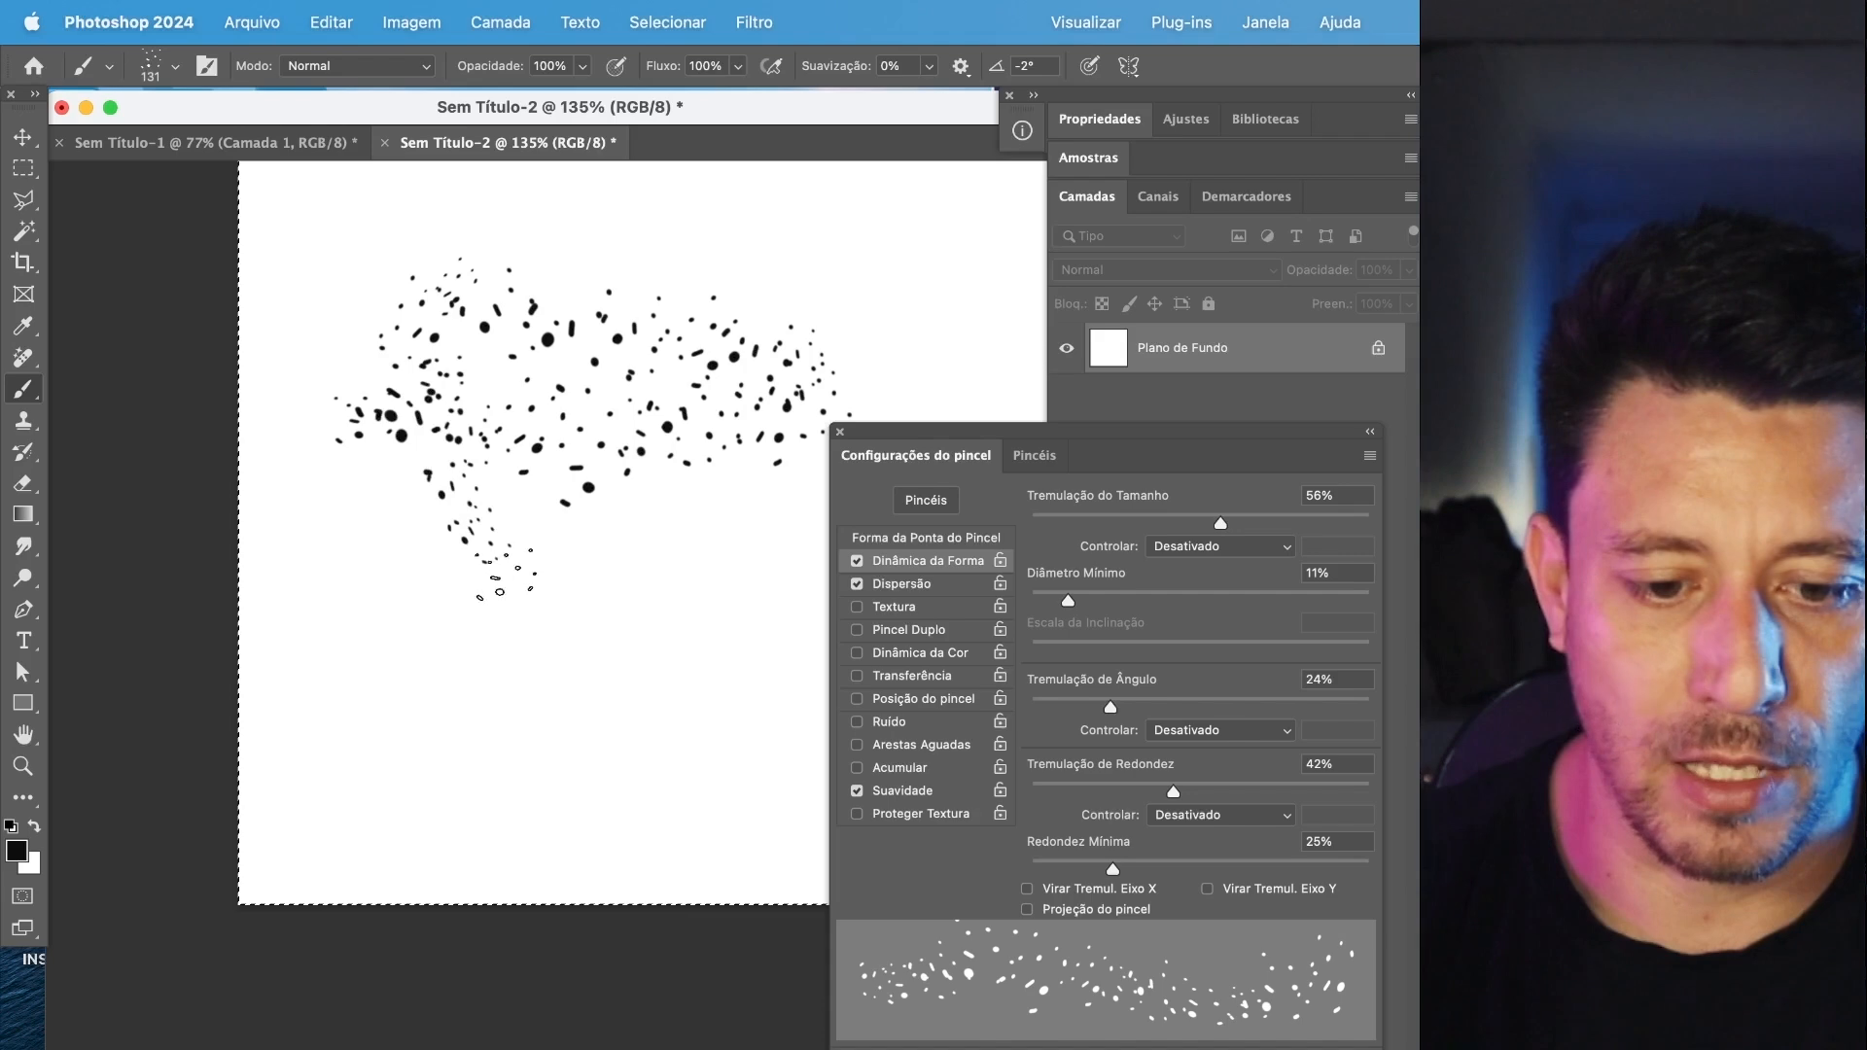
mouse_move(316, 511)
left_mouse_down()
mouse_move(373, 530)
mouse_move(533, 690)
left_mouse_up()
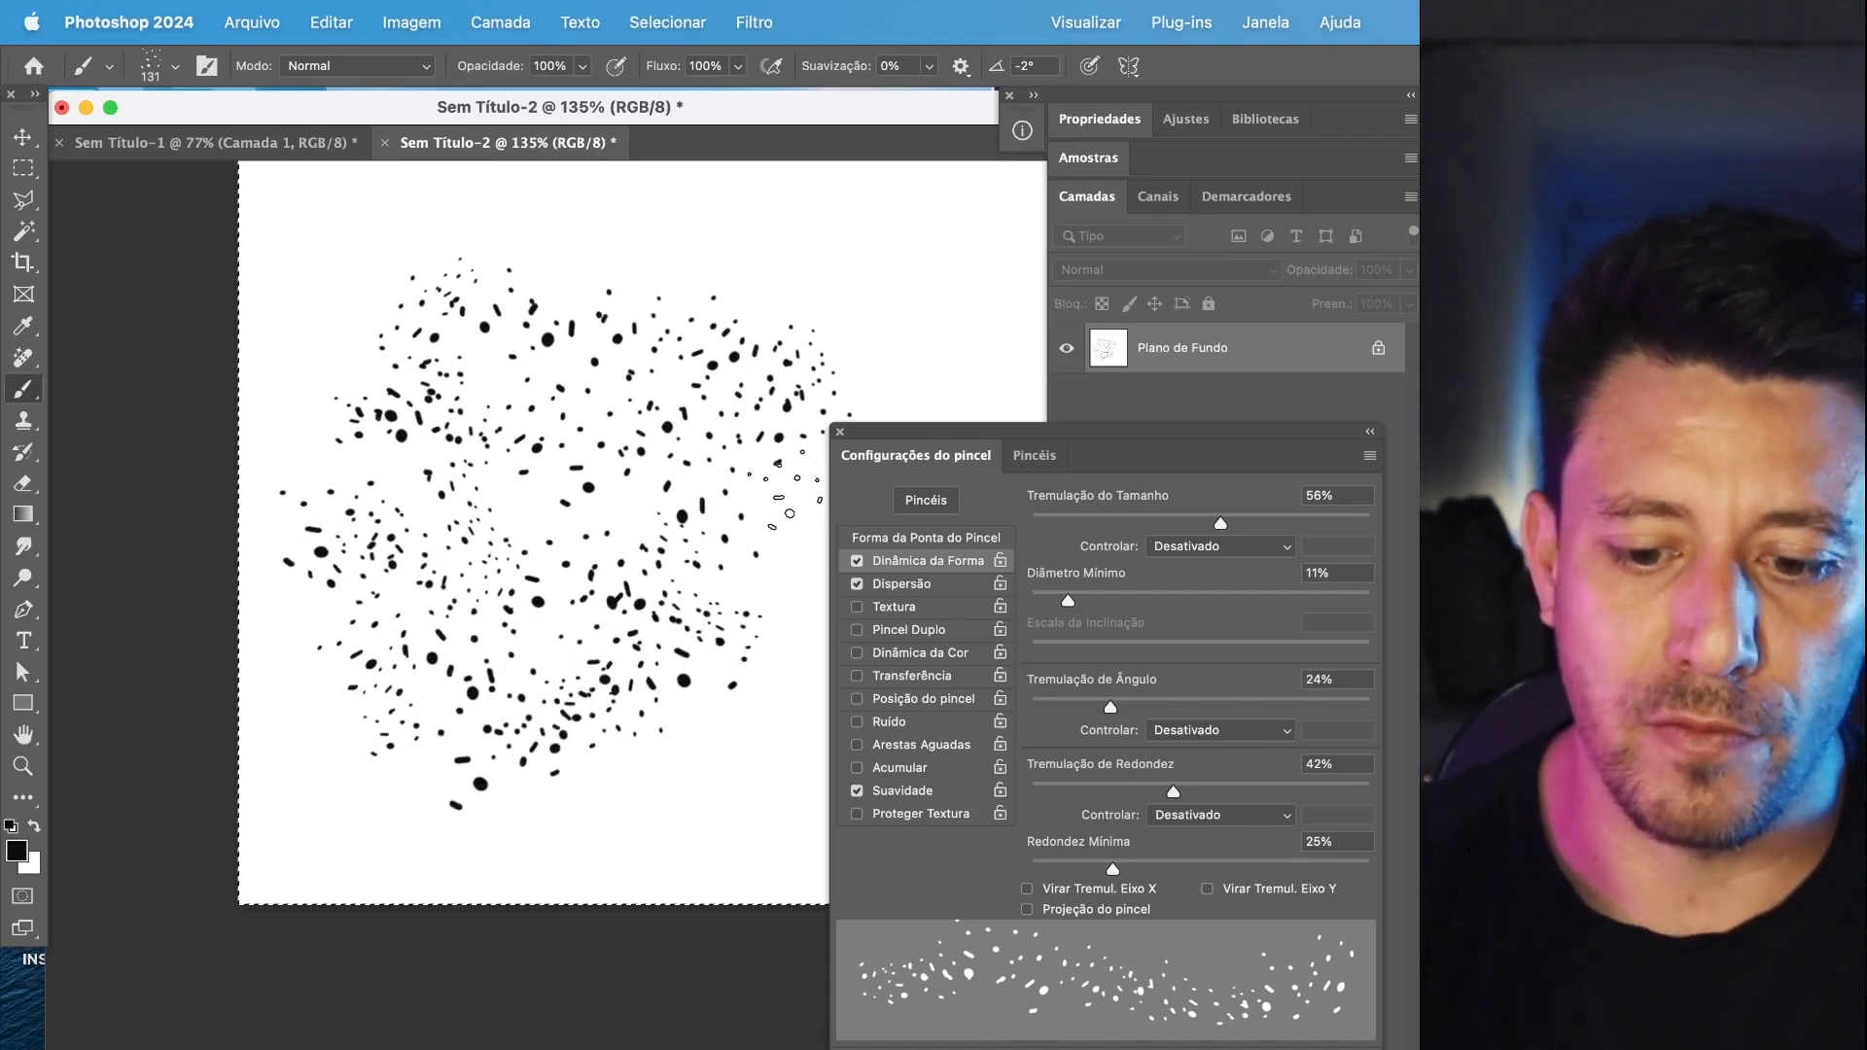
mouse_move(1136, 713)
left_mouse_down()
mouse_move(1118, 715)
mouse_move(1176, 714)
mouse_move(1097, 711)
mouse_move(1171, 717)
left_mouse_up()
Fill the selected canvas with the background color in Normal mode at 100% opacity to erase the test strokes.
key("shift+BackSpace")
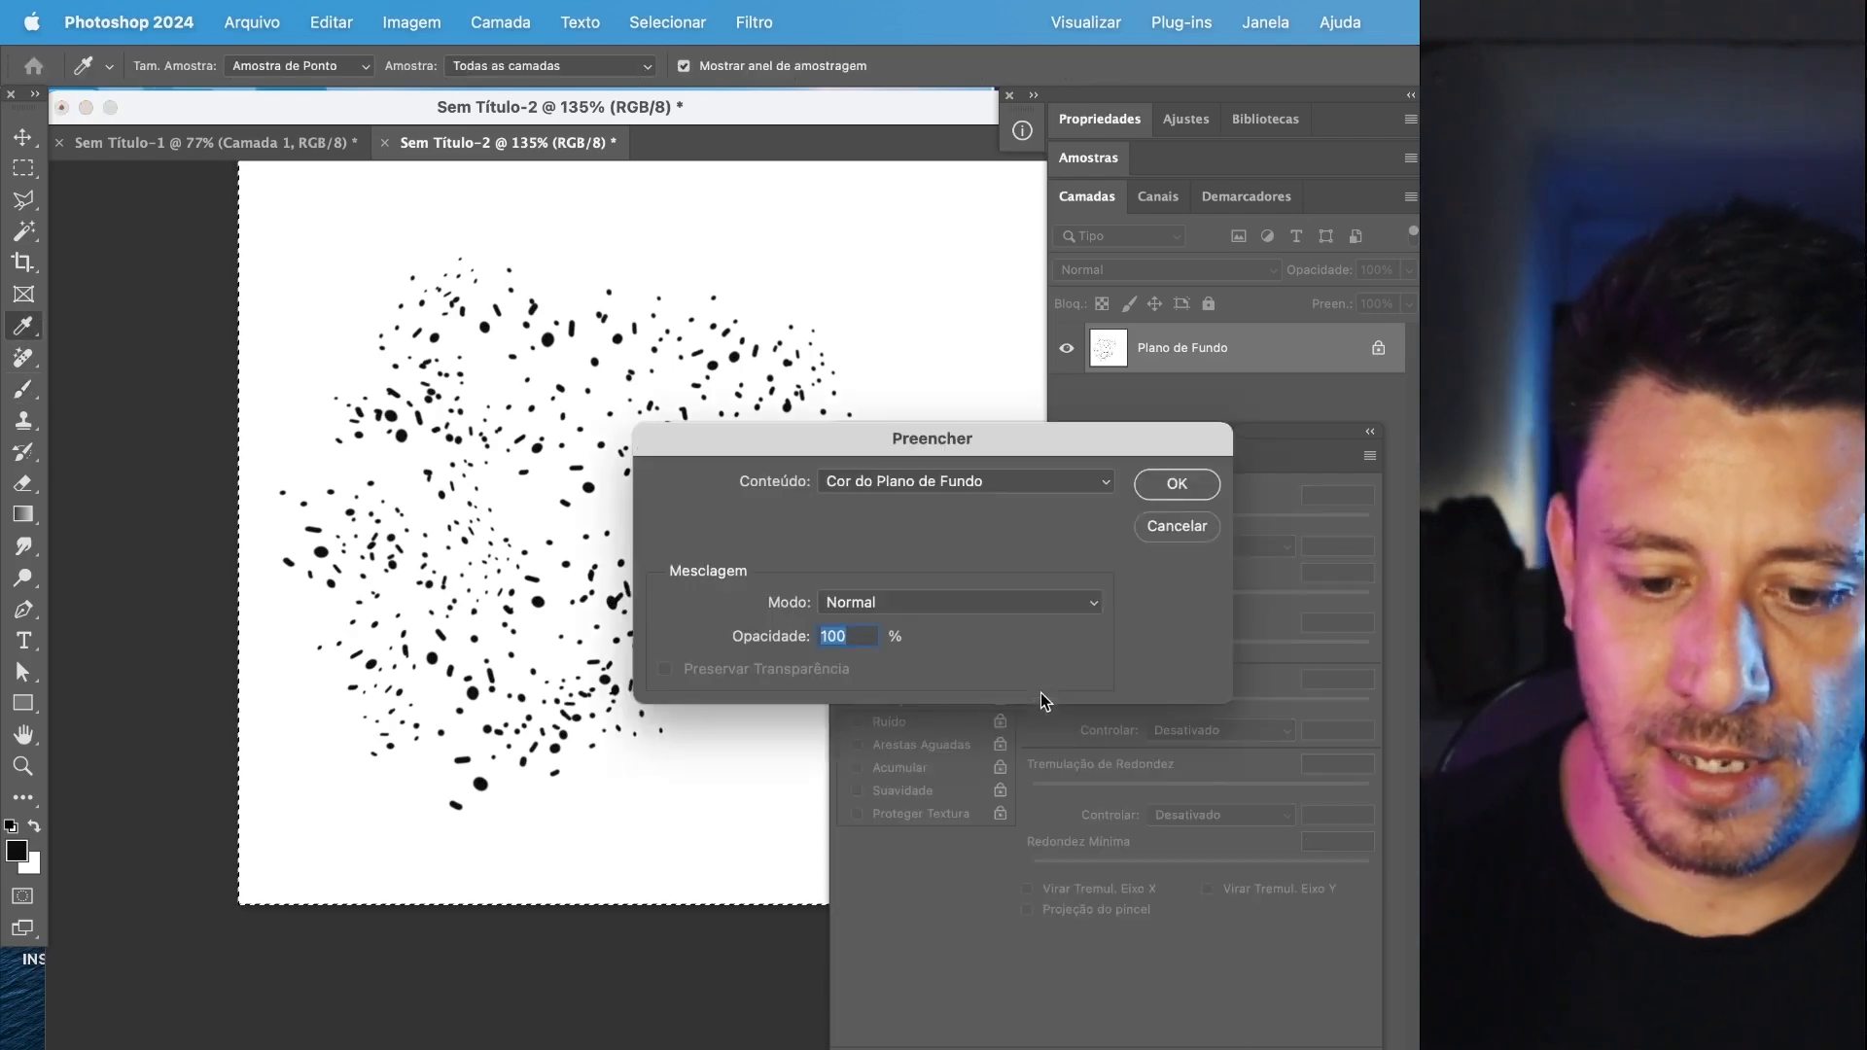
key("Return")
scroll(496, 525, "up", 2)
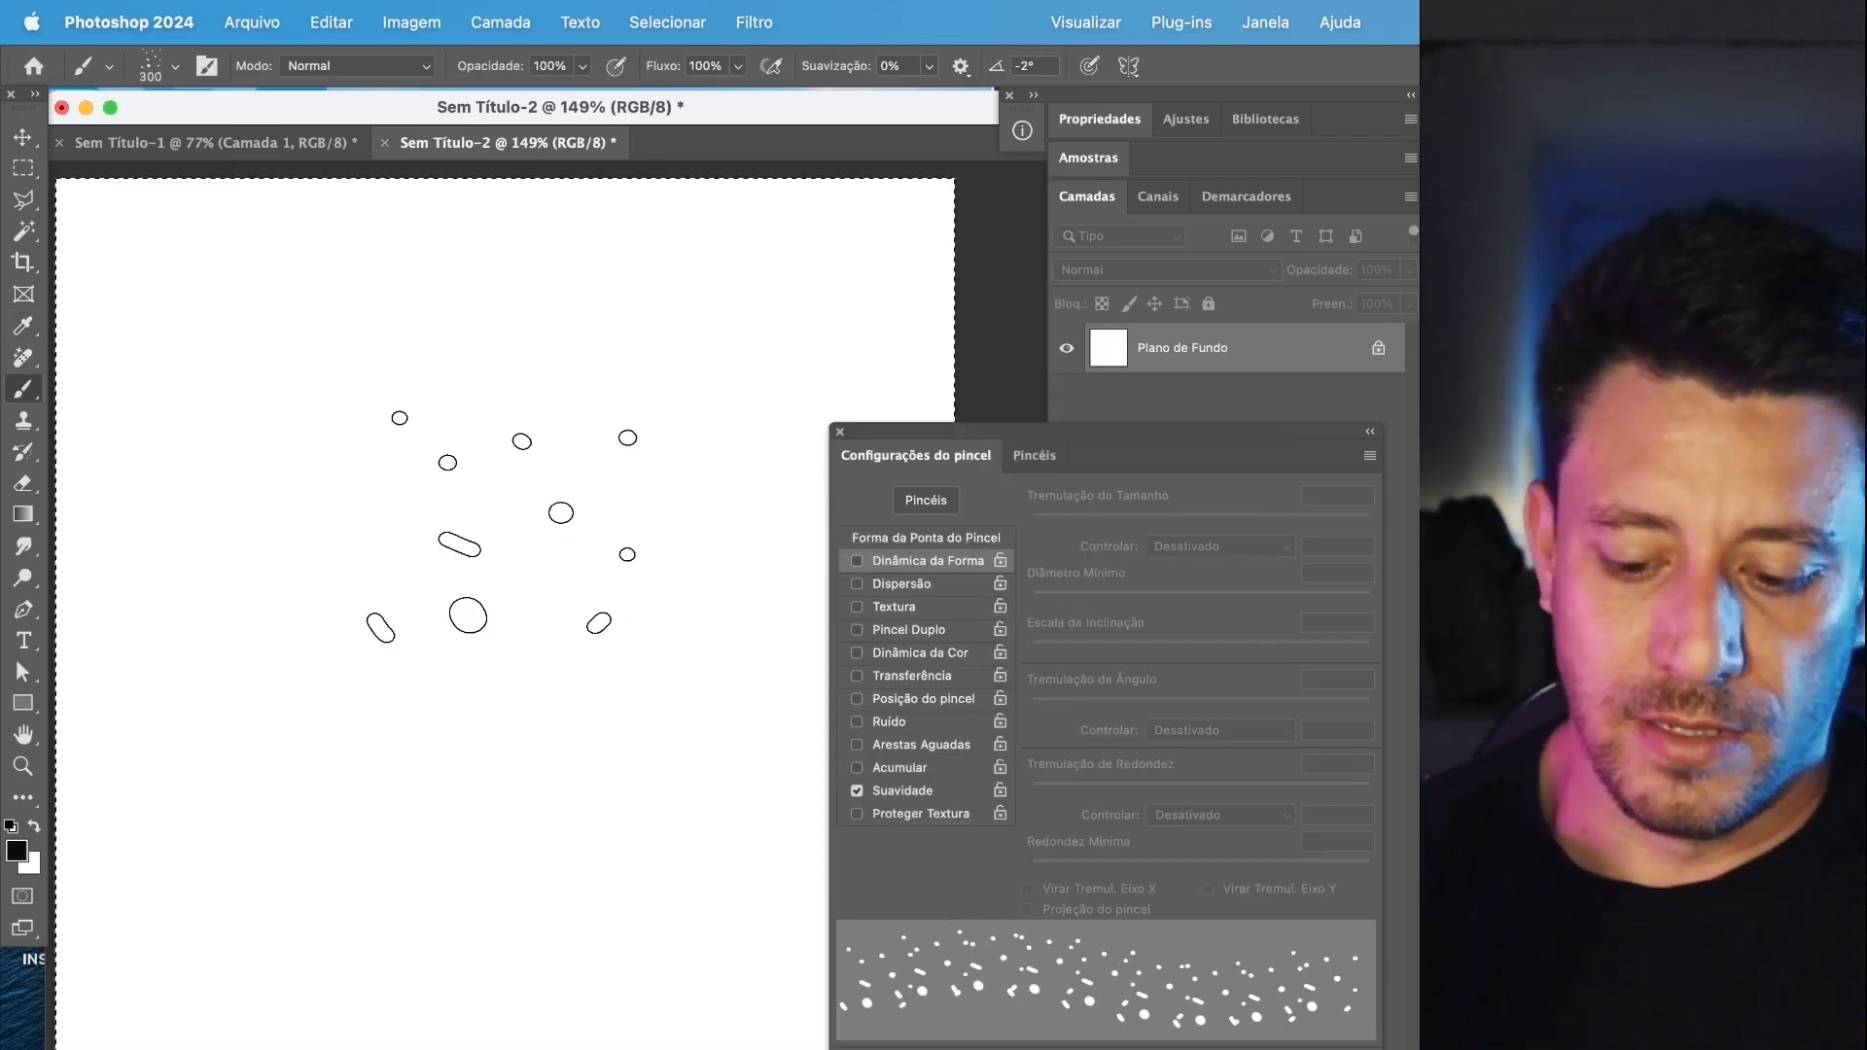
Rotate the 300 px dust brush tip up to 27° and back to an angle of 11°.
key("Left")
key("Left")
key("Left")
key("Left")
key("Left")
key("Left")
key("Left")
key("Left")
key("Left")
key("Left")
key("Left")
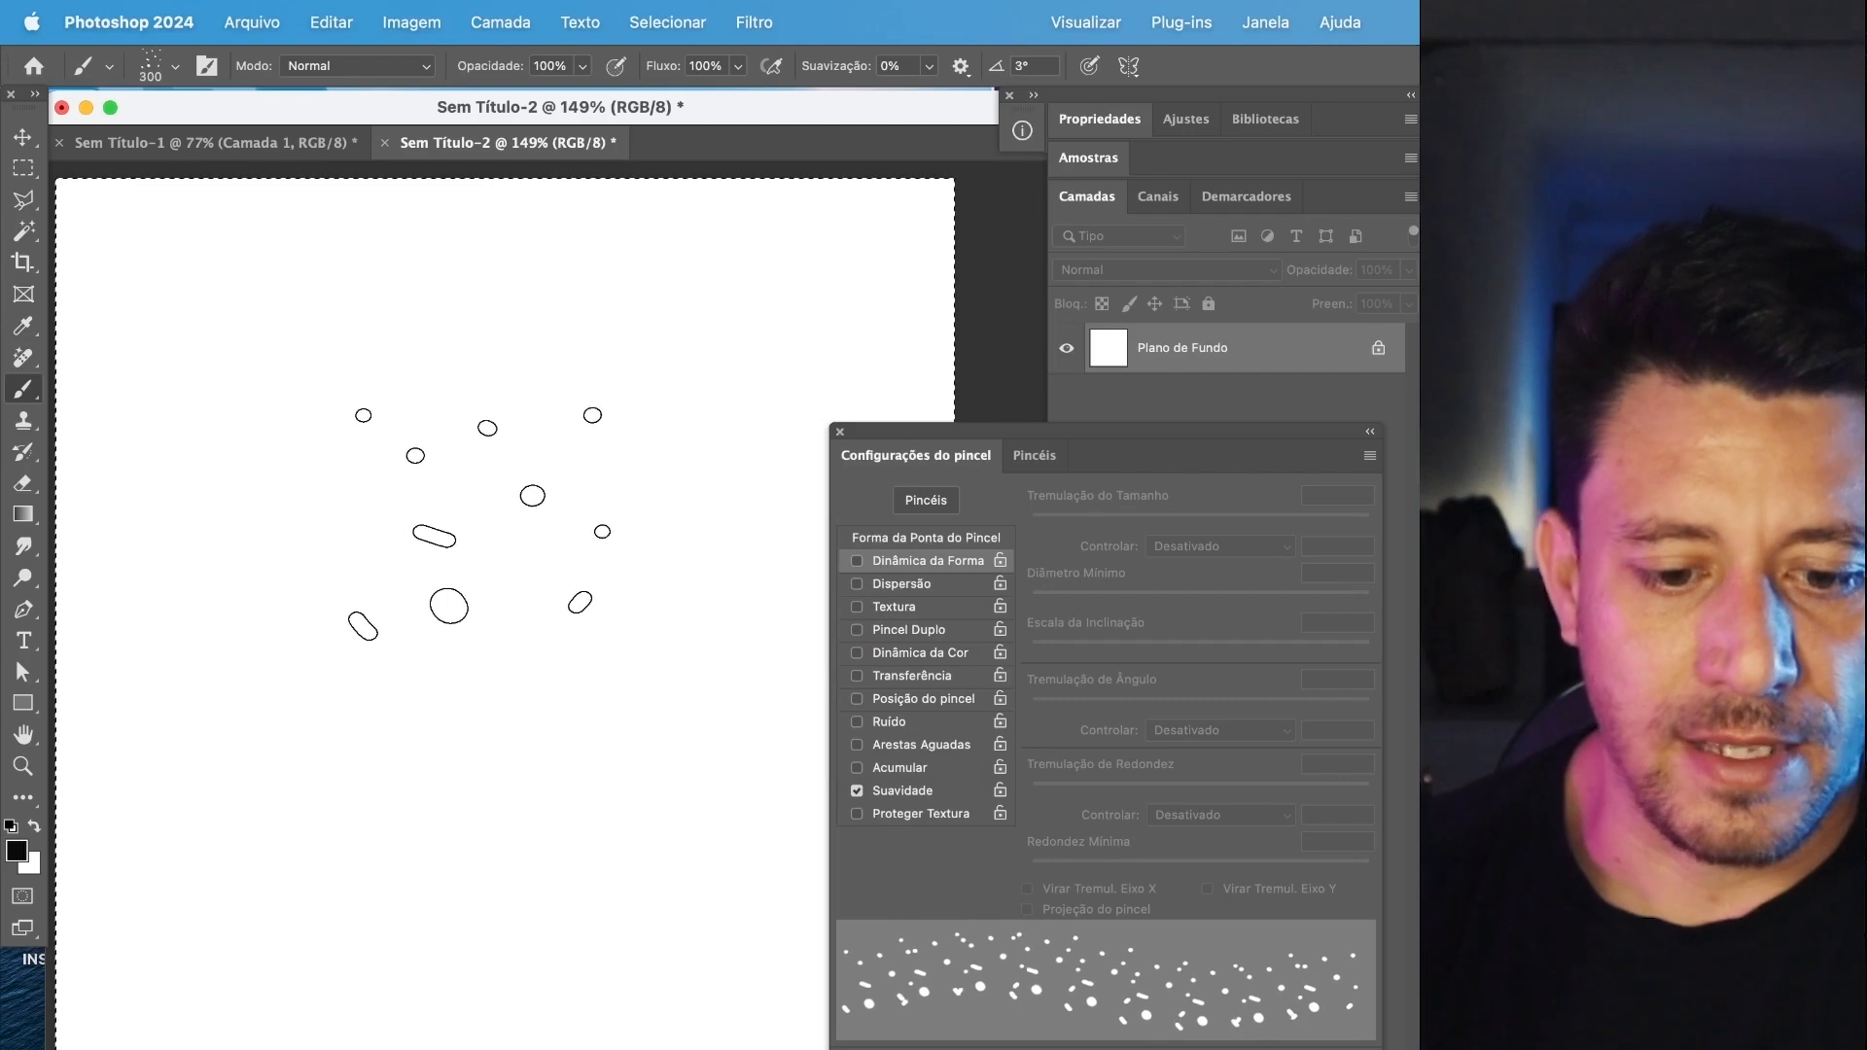
key("Left")
key("Left")
key("Left")
key("Left")
key("Left")
key("Left")
key("Left")
key("Left")
key("Left")
key("Left")
key("Left")
key("Left")
key("Left")
key("Left")
key("Left")
key("Left")
key("Left")
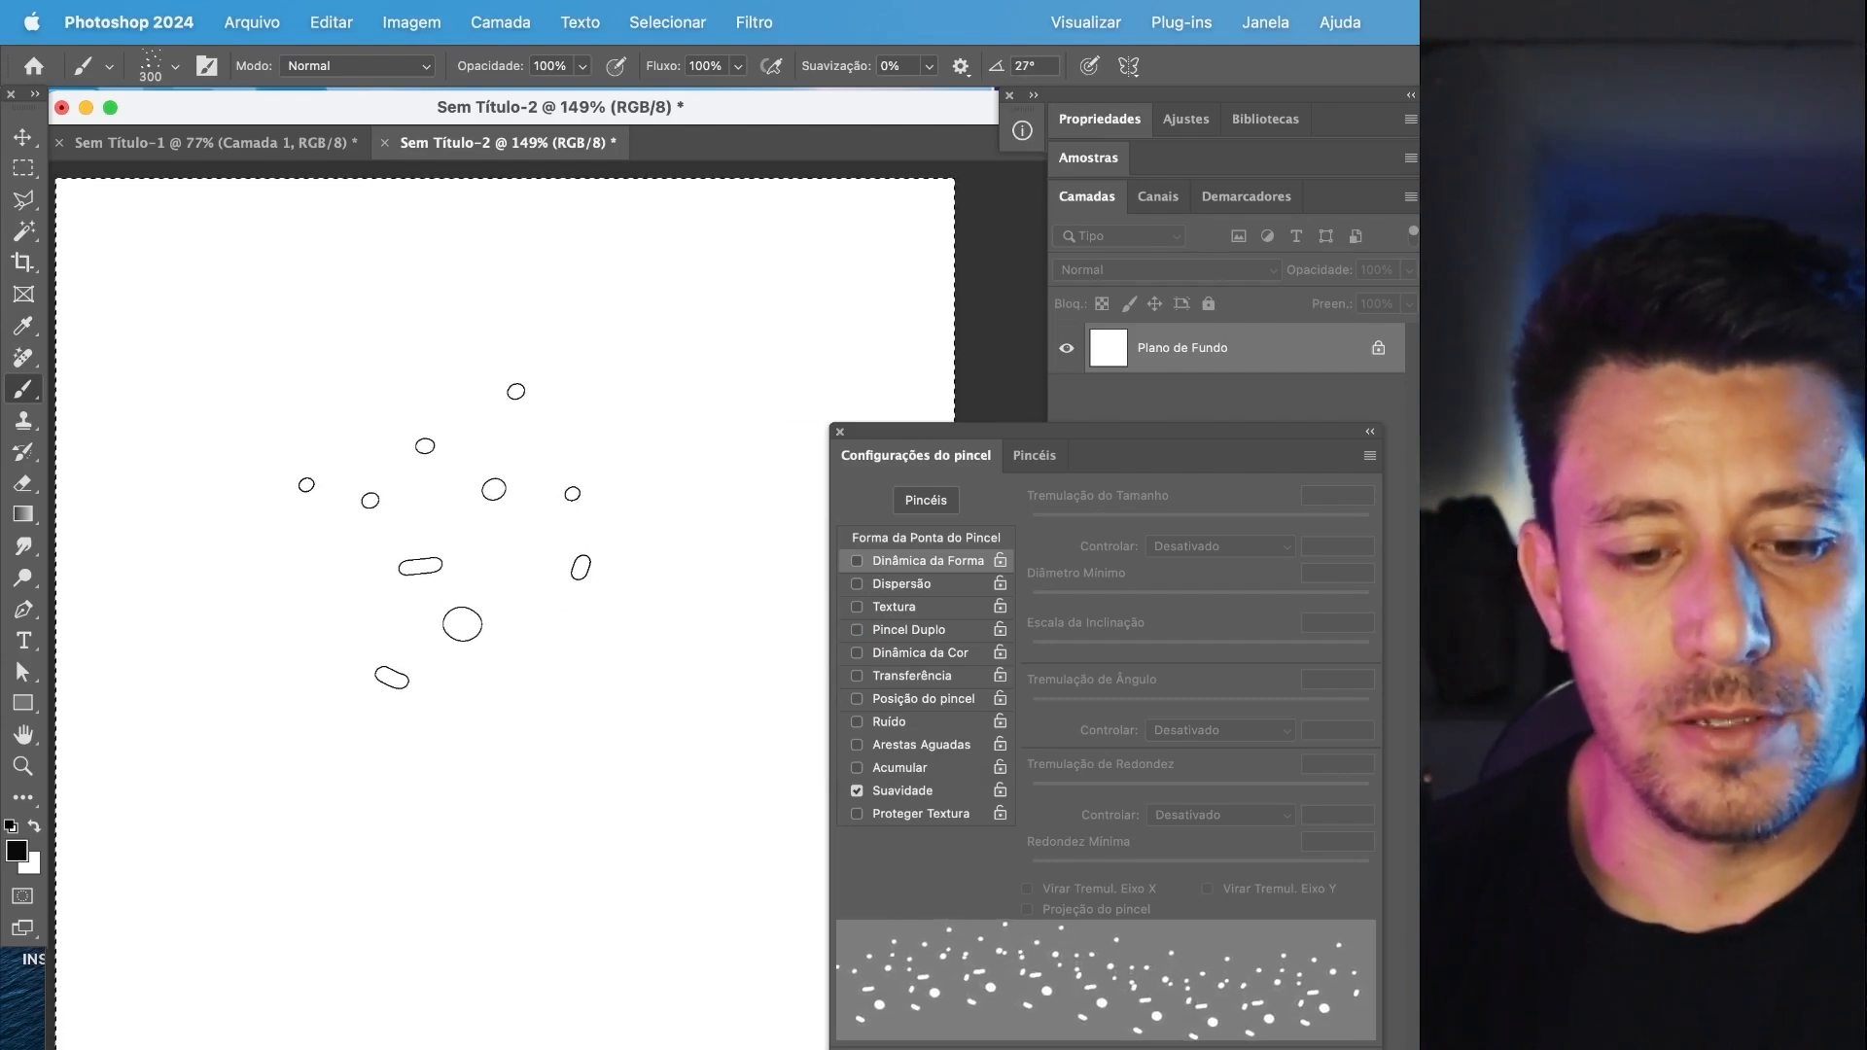
key("Right")
key("Right")
key("Right")
key("Right")
key("Right")
key("Right")
key("Right")
key("Right")
key("Right")
key("Right")
key("Right")
key("Right")
key("Right")
key("Right")
key("Right")
key("Right")
key("Right")
key("Right")
key("Right")
key("Right")
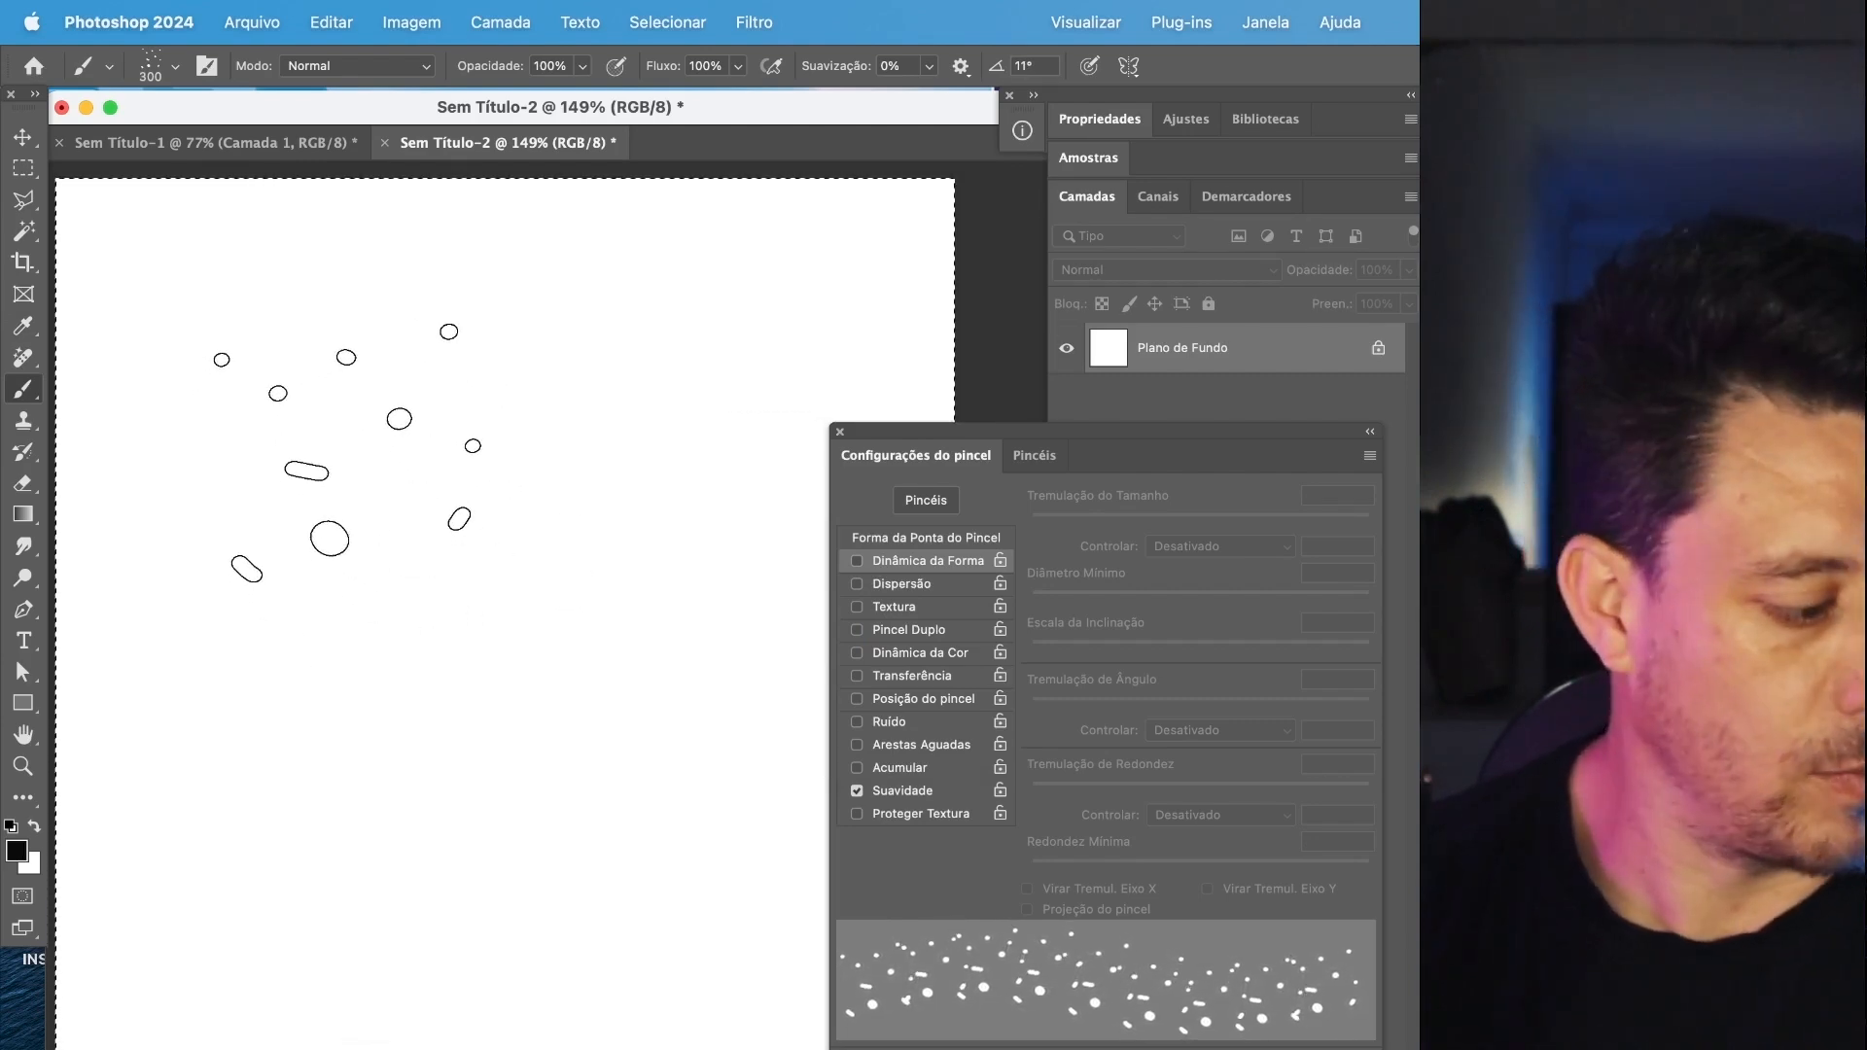
Stamp the dust brush twice in the middle of the canvas, rotating the tip to -5° between stamps.
left_click(347, 449)
key("Right")
key("Right")
key("Right")
key("Right")
key("Right")
left_click(573, 596)
key("Right")
key("Right")
key("Right")
key("Right")
key("Right")
key("Right")
key("Right")
key("Right")
key("Right")
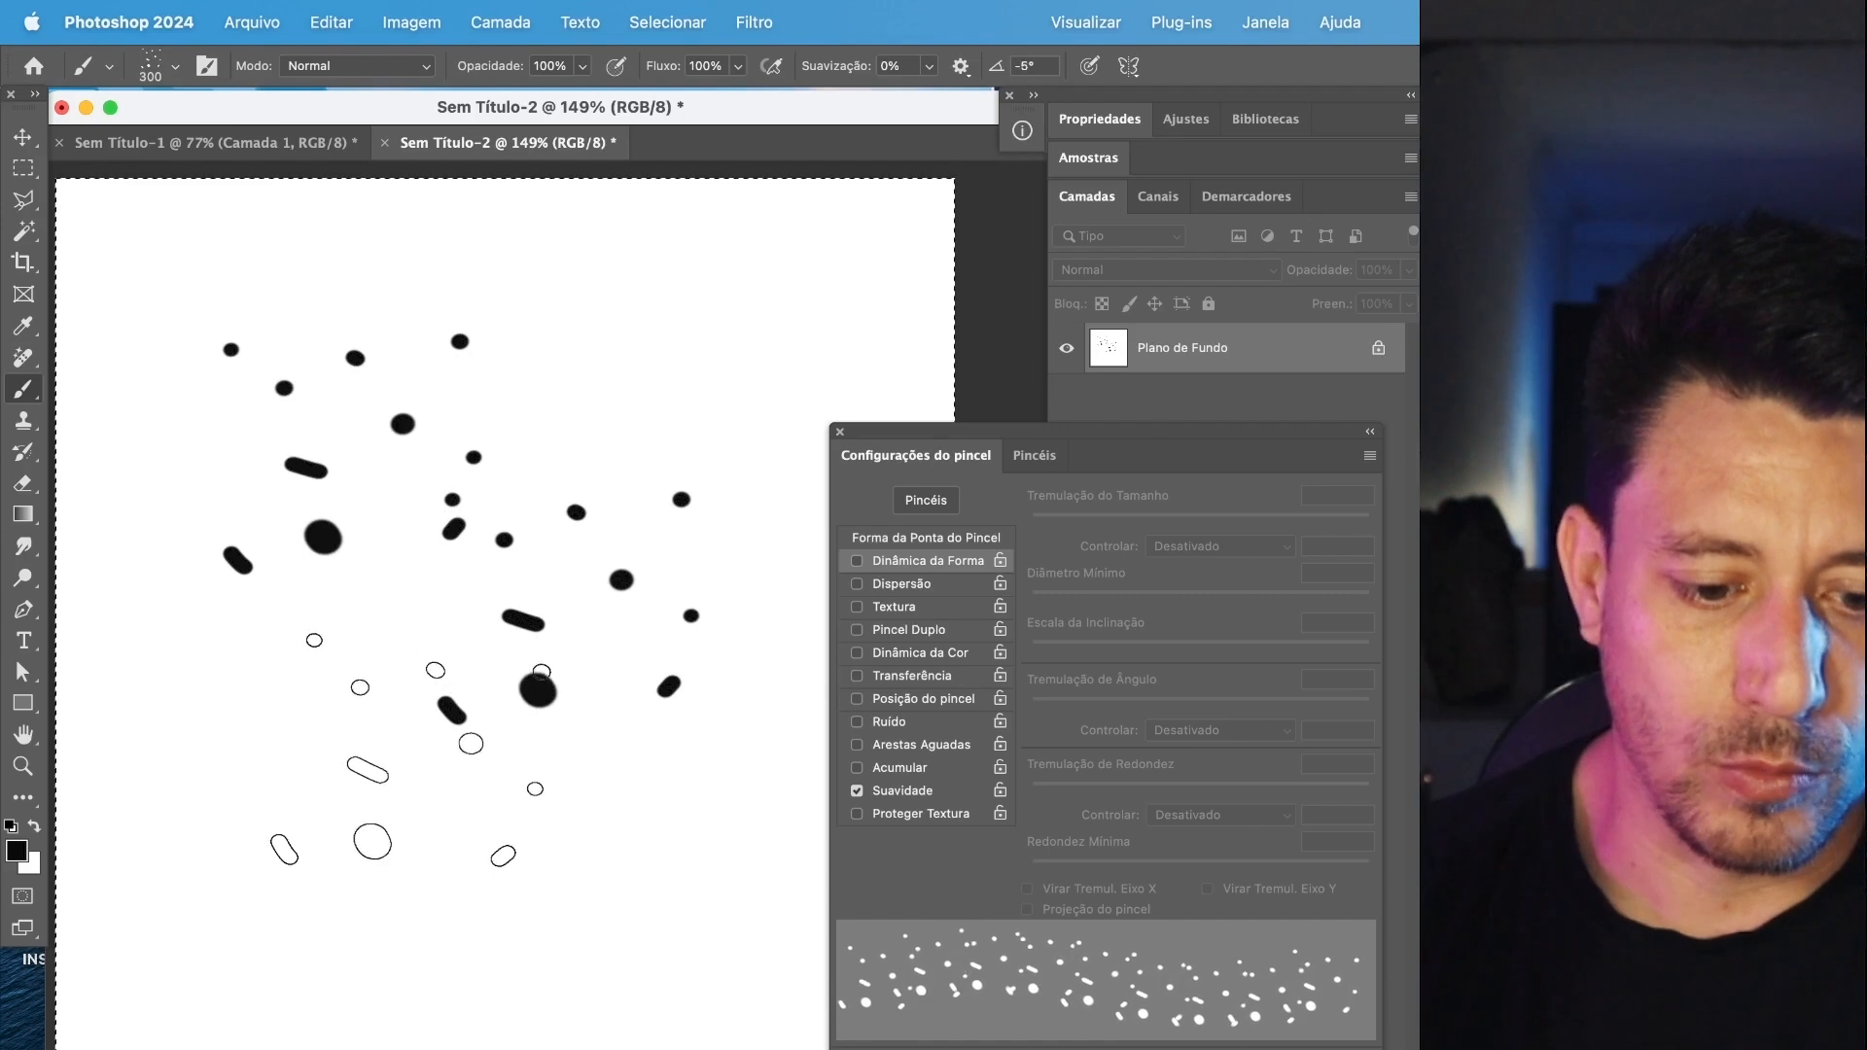
Stamp the dust brush three more times while rotating the tip to -32°, and clear the canvas with a background color fill.
left_click(376, 741)
key("Right")
key("Right")
key("Right")
key("Right")
key("Right")
key("Right")
key("Right")
key("Right")
left_click(575, 850)
key("Right")
key("Right")
key("Right")
key("Right")
key("Right")
key("Right")
key("Right")
key("Right")
key("Right")
left_click(555, 372)
key("Right")
key("Right")
key("Right")
key("Right")
key("Right")
key("Right")
key("shift+BackSpace")
key("Return")
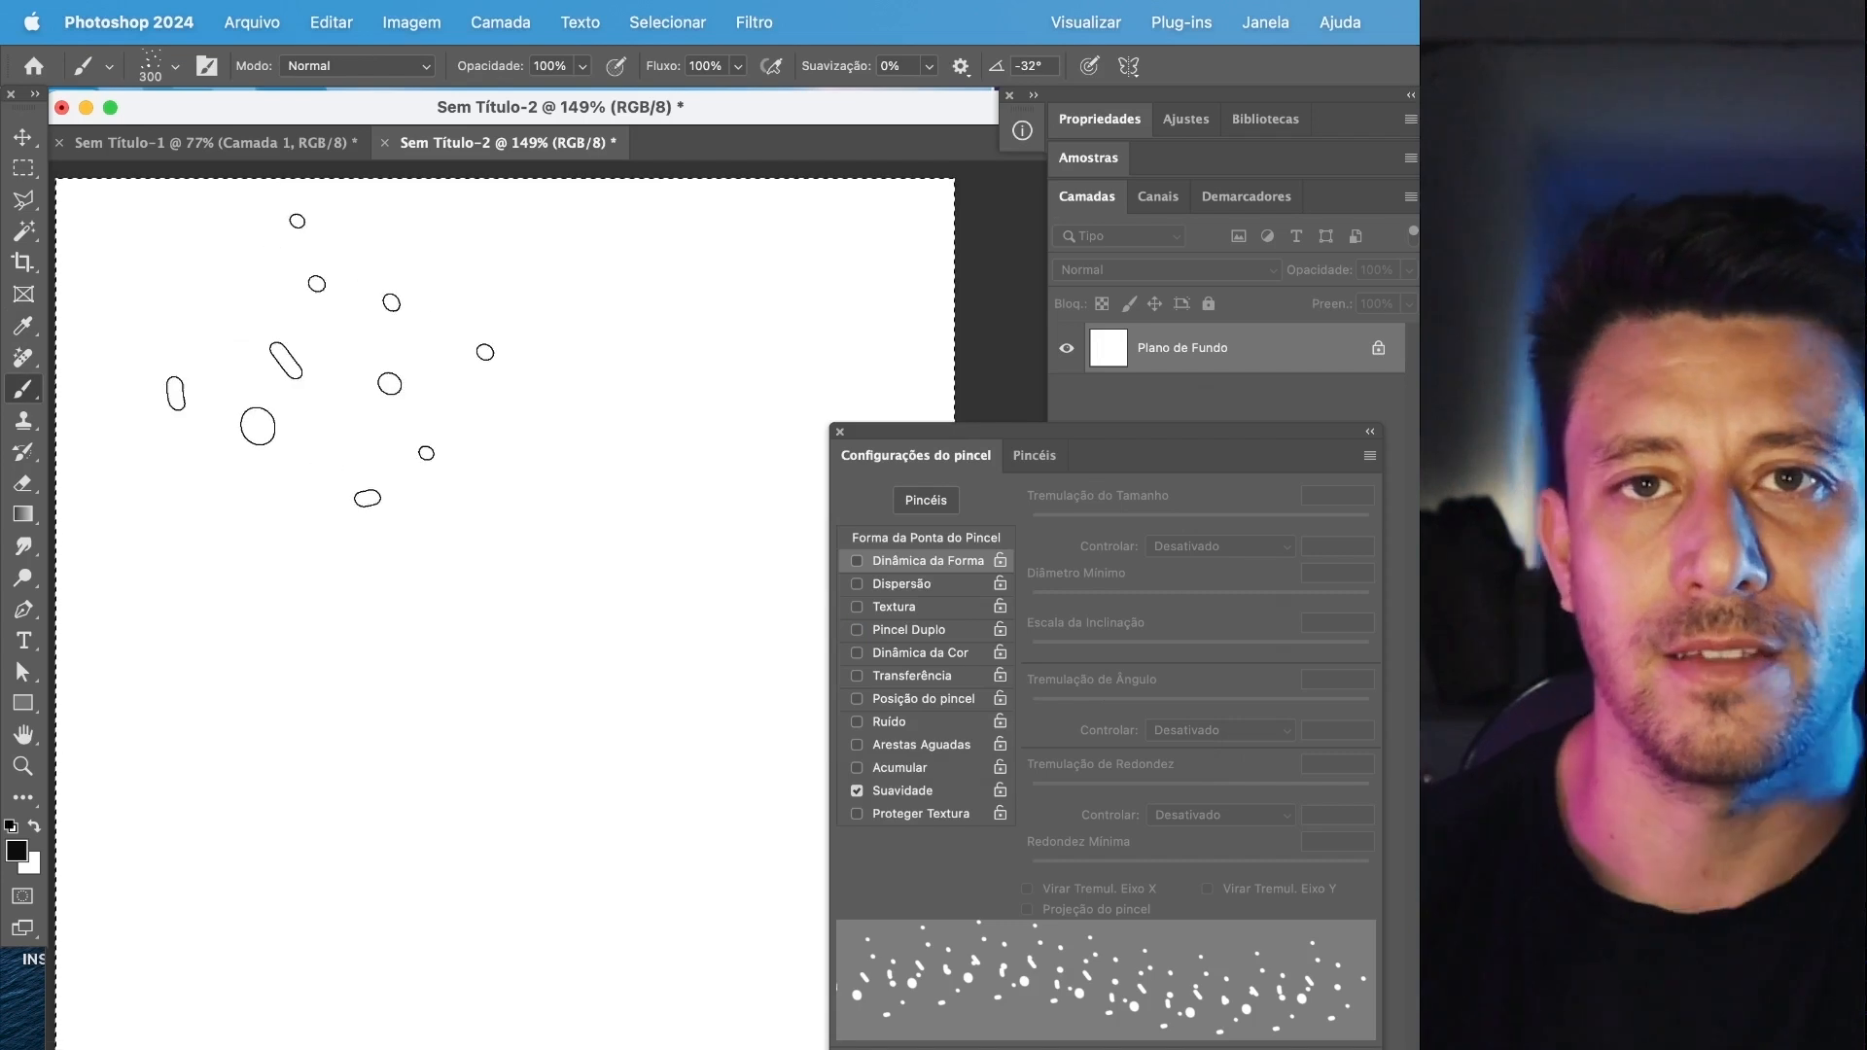
Switch to the 312 px cloud brush and stamp two clouds in the middle of the canvas, rotating the tip to 17°.
left_click(857, 562)
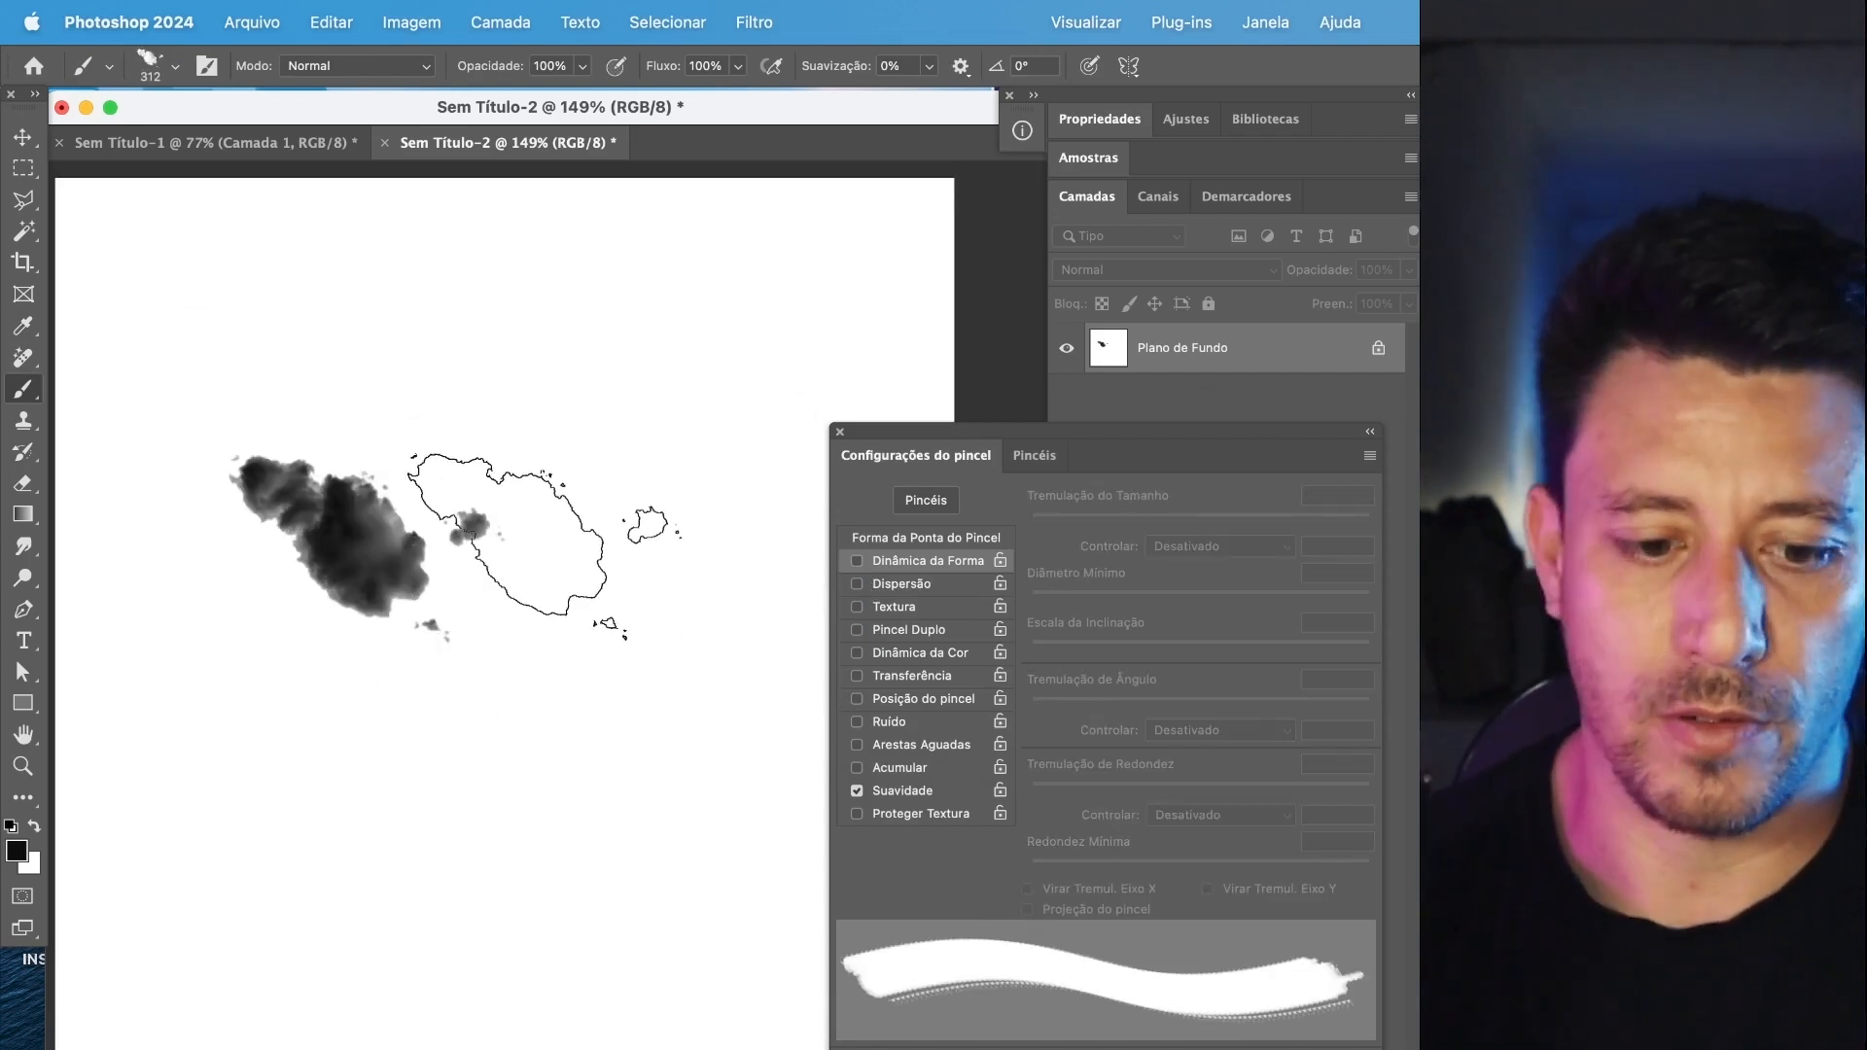
key("Left")
key("Left")
key("Left")
key("Left")
key("Left")
key("Left")
key("Left")
key("Left")
key("Left")
key("Left")
key("Left")
key("Left")
left_click(569, 633)
key("Left")
key("Left")
key("Left")
key("Left")
key("Left")
key("Left")
key("Left")
key("Left")
key("Left")
key("Left")
key("Left")
key("Left")
key("Left")
key("Left")
key("Left")
key("Left")
key("Left")
key("Left")
key("Left")
key("Left")
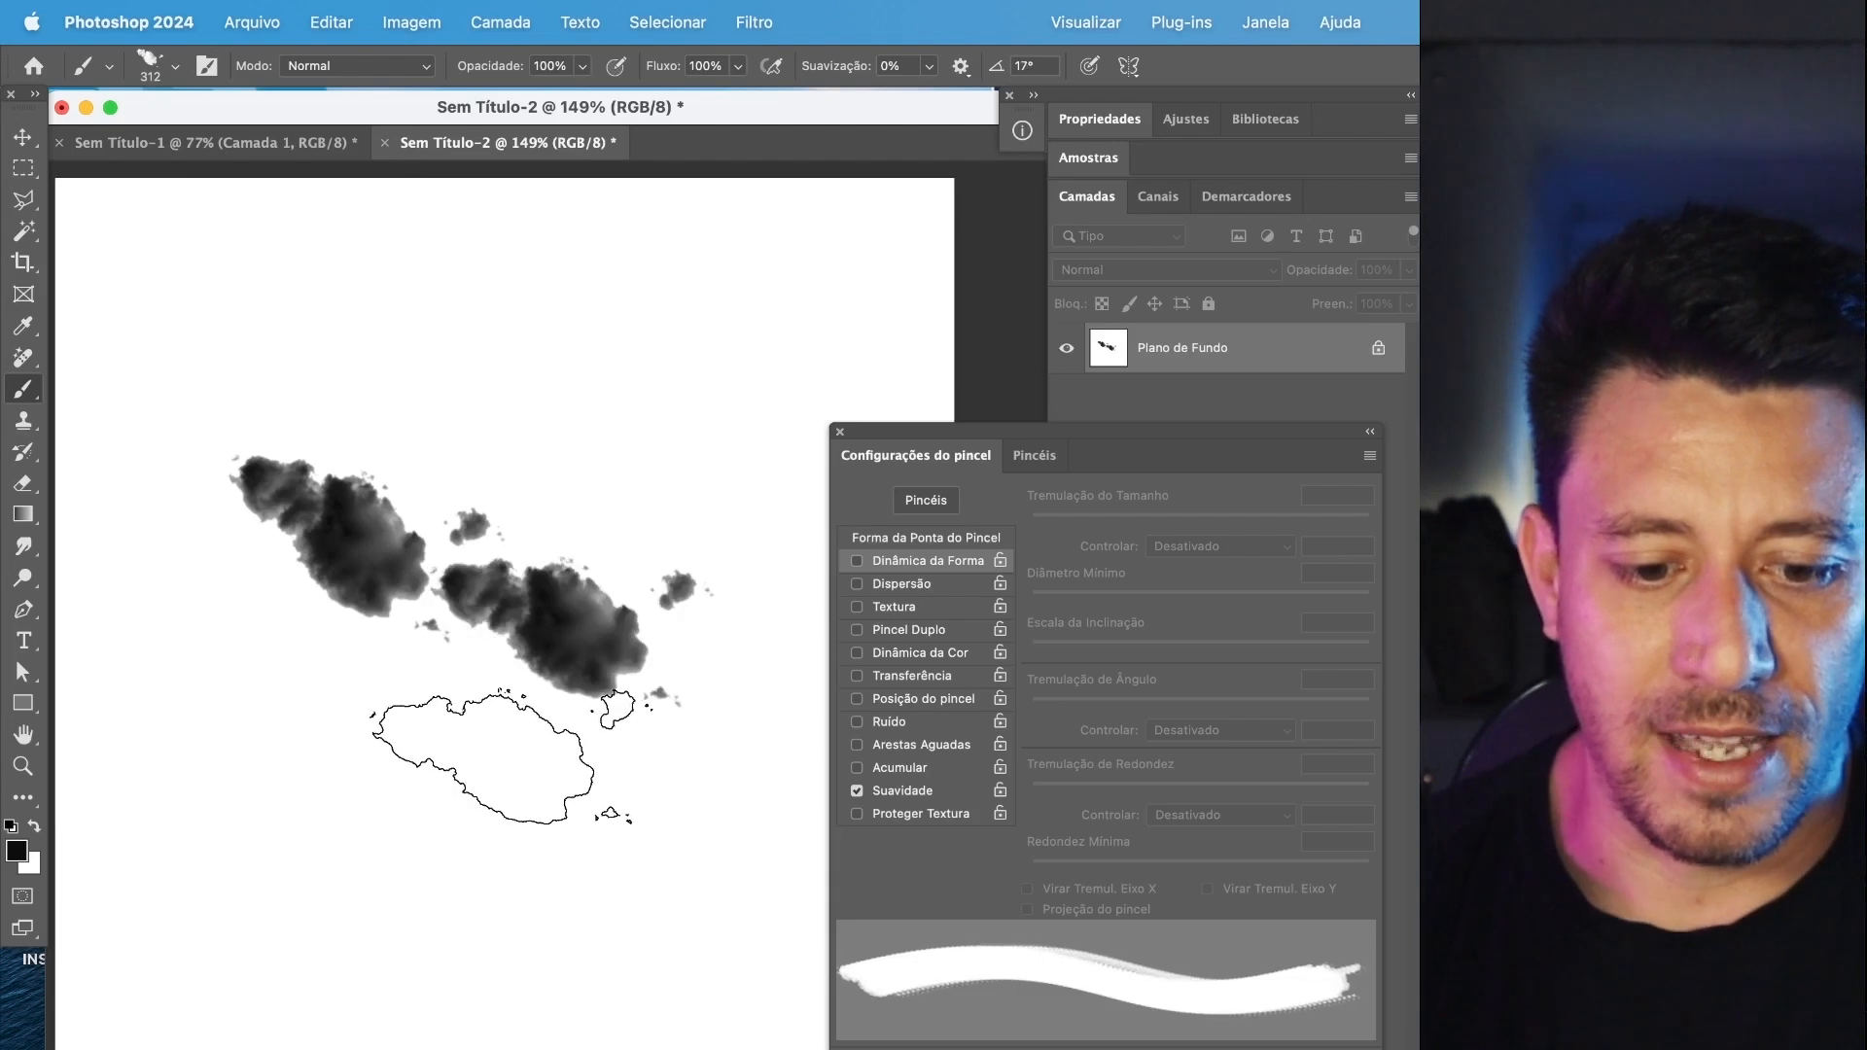
Stamp a third cloud in the lower part of the canvas, and rotate the brush tip to 84°.
left_click(409, 794)
key("Left")
key("Left")
key("Left")
key("Left")
key("Left")
key("Left")
key("Left")
key("Left")
key("Left")
key("Left")
key("Left")
key("Left")
key("Left")
key("Left")
key("Left")
key("Left")
key("Left")
key("Left")
key("Left")
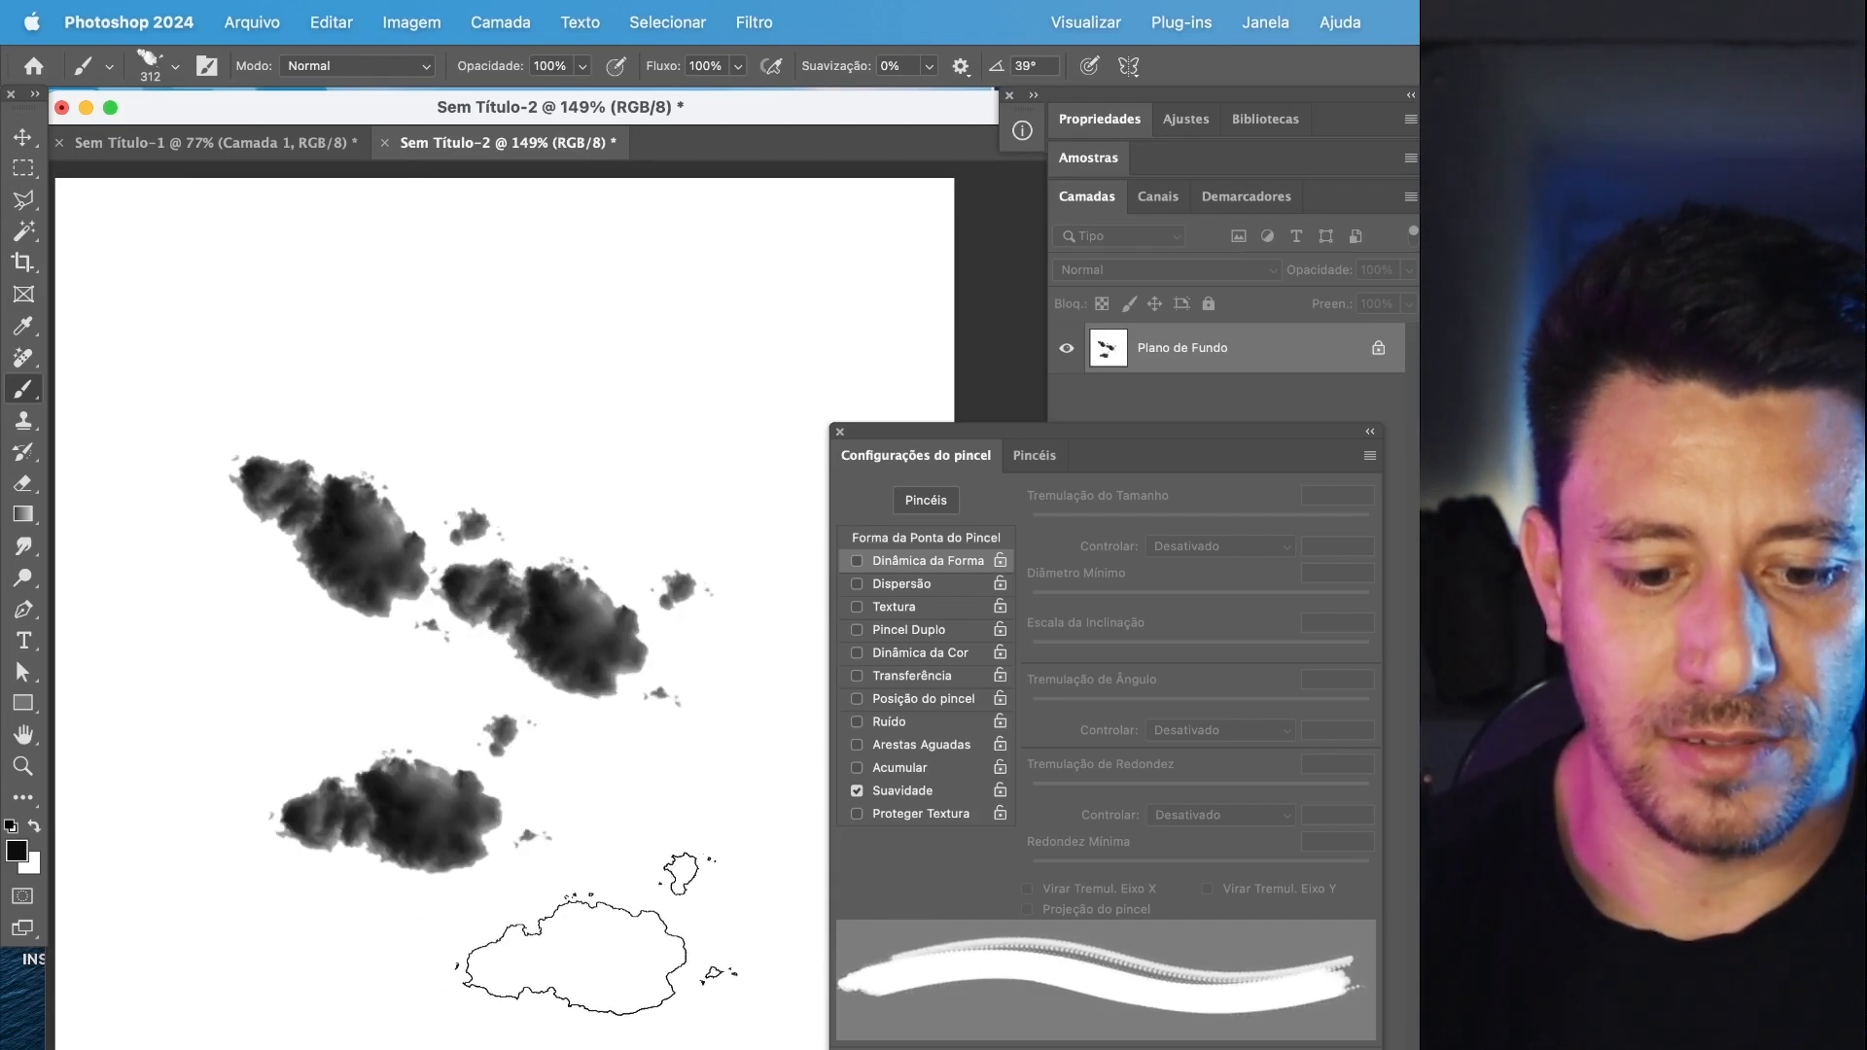
key("Right")
key("Right")
key("Right")
key("Right")
key("Right")
key("Right")
key("Right")
key("Right")
key("Right")
key("Right")
key("Right")
key("Right")
key("Right")
key("Right")
key("Right")
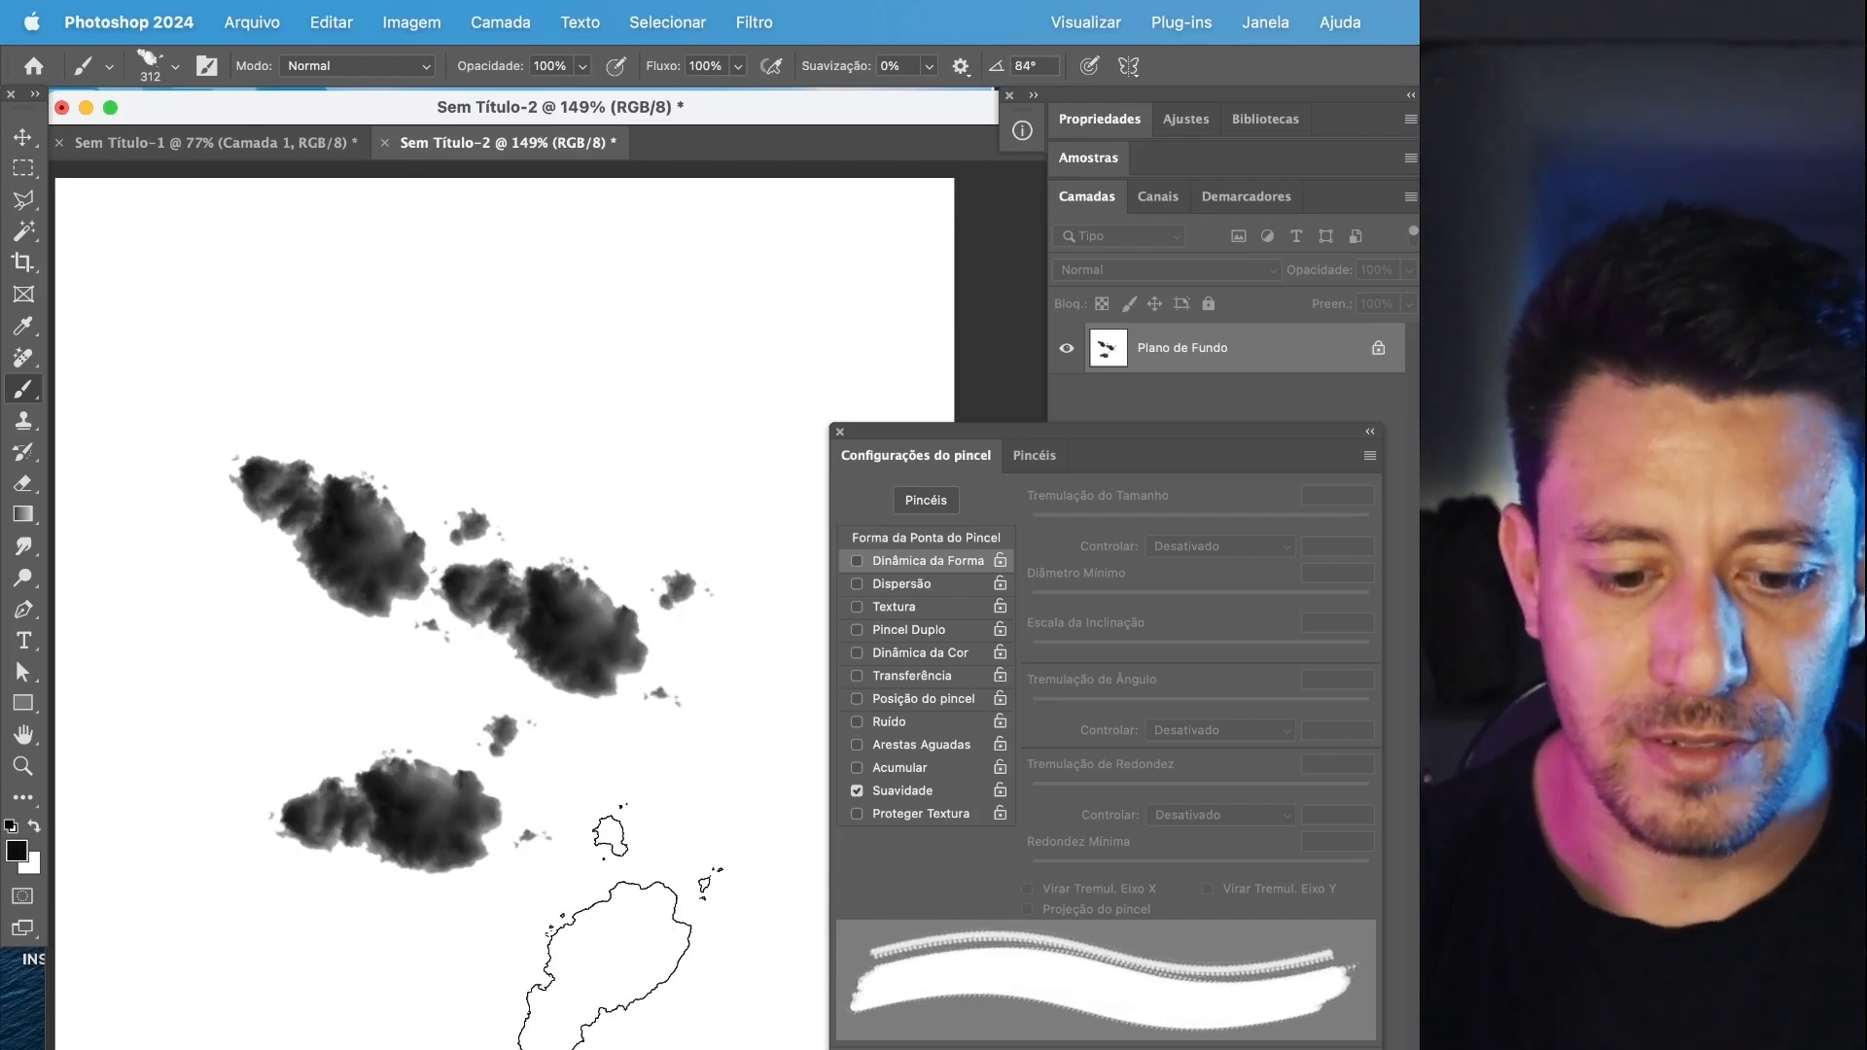
Adjust the cloud tip angle to 69° and on to 114°, and stamp a near-vertical cloud above the others.
key("shift+Left")
key("shift+Left")
key("shift+Left")
key("shift+Left")
key("shift+Left")
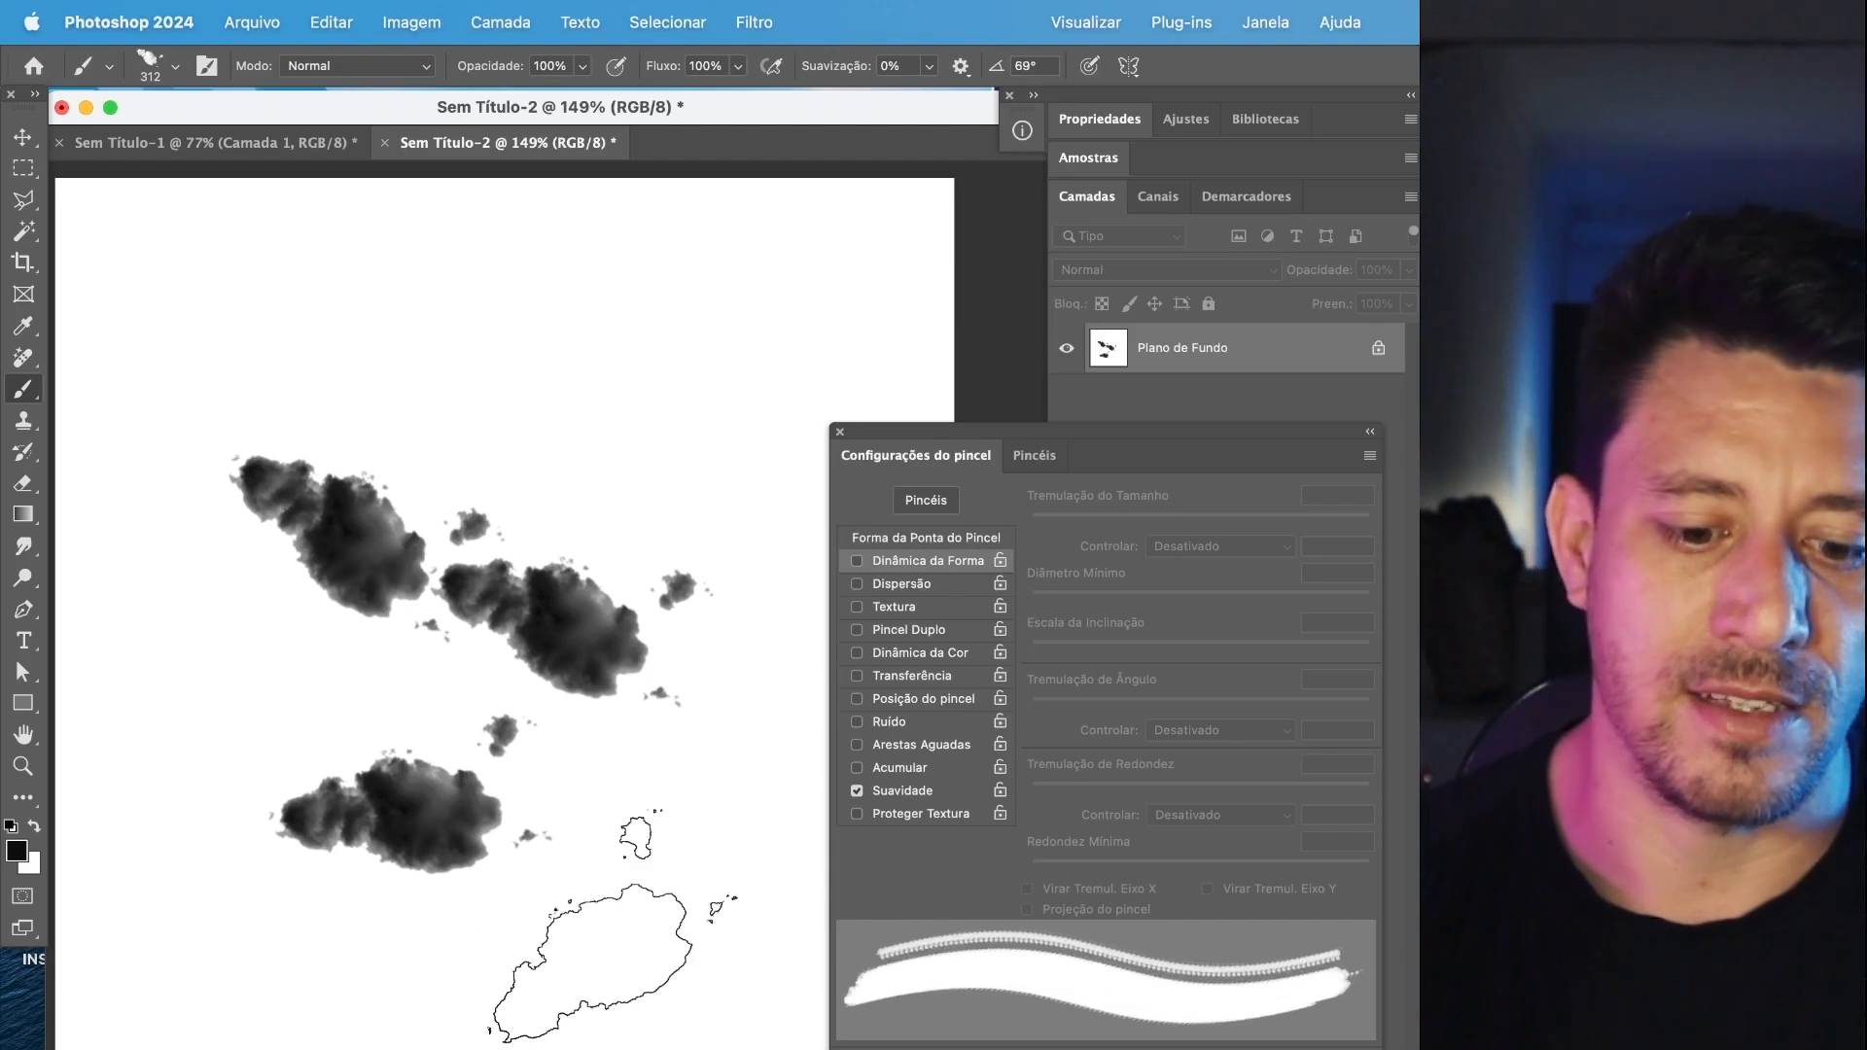
left_click(588, 404)
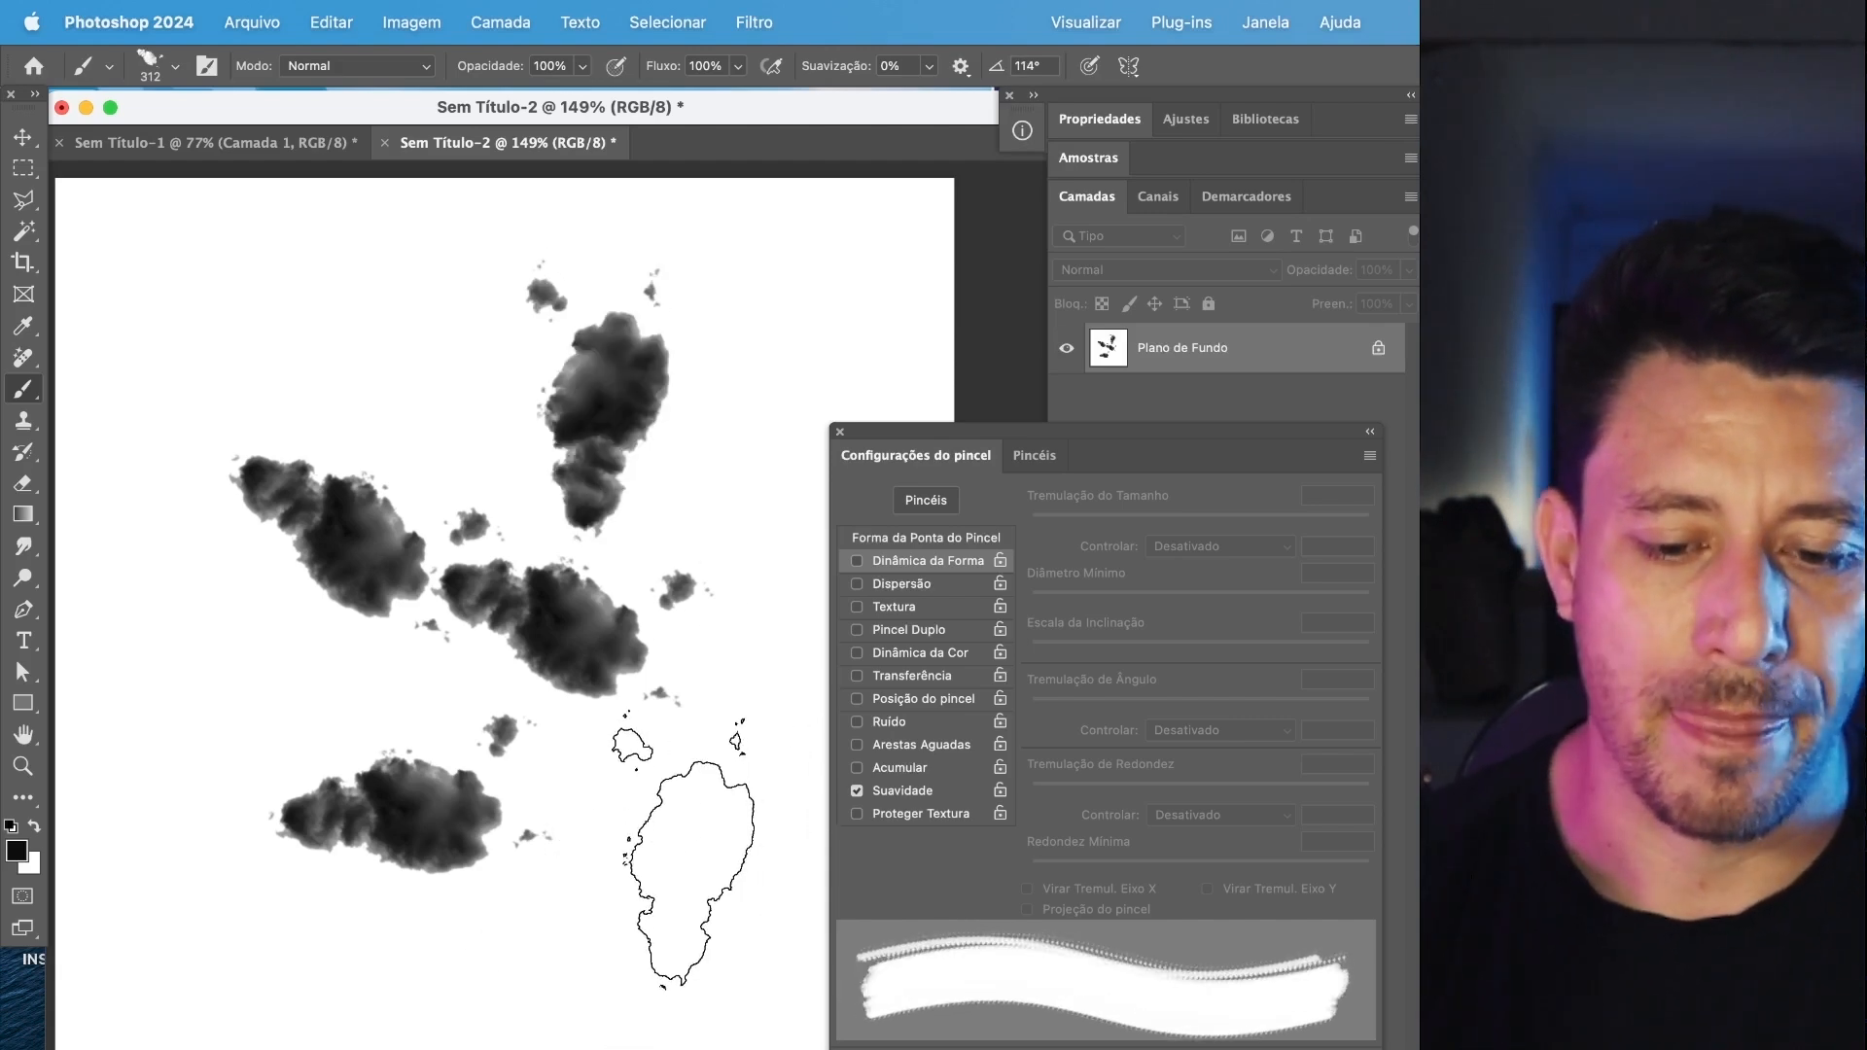
Select the entire canvas and fill it with white to erase all the cloud stamps.
key("super+a")
key("shift+BackSpace")
key("Return")
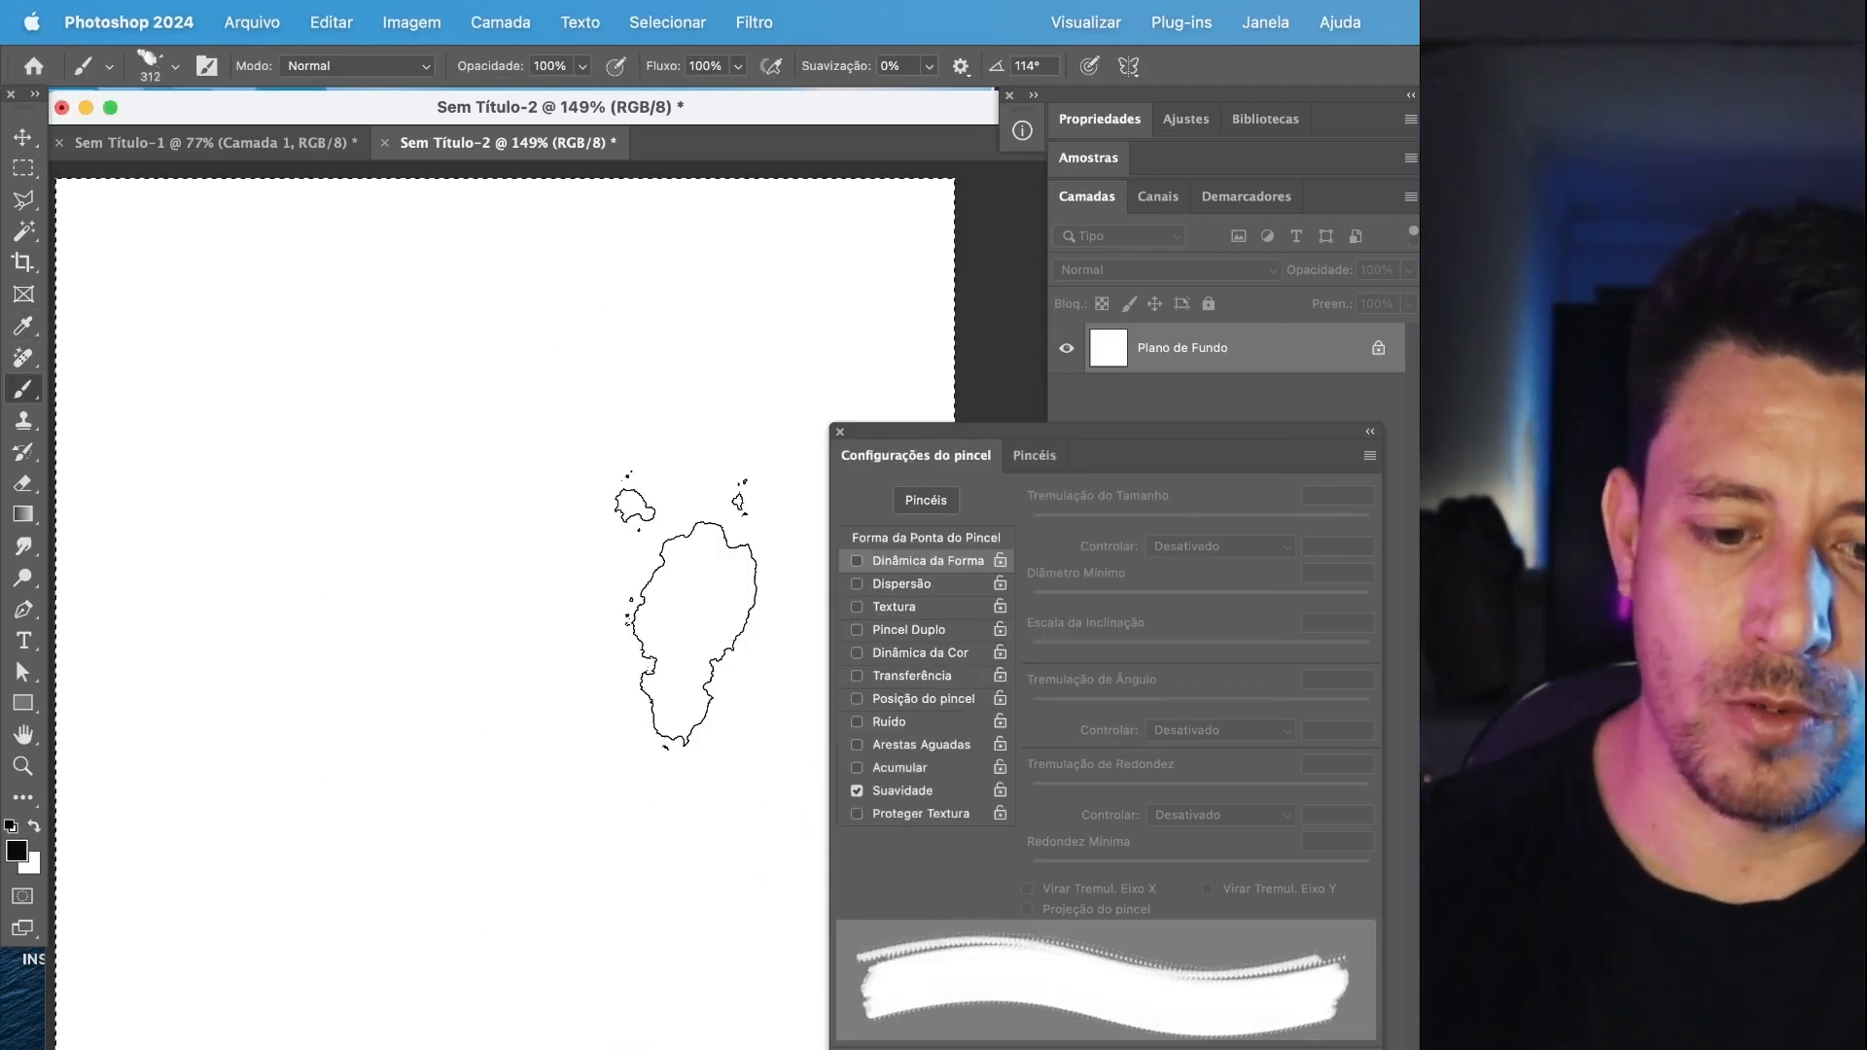
Open the high-fashion portrait photo and undo the creation of its empty Camada 1 layer.
key("super+o")
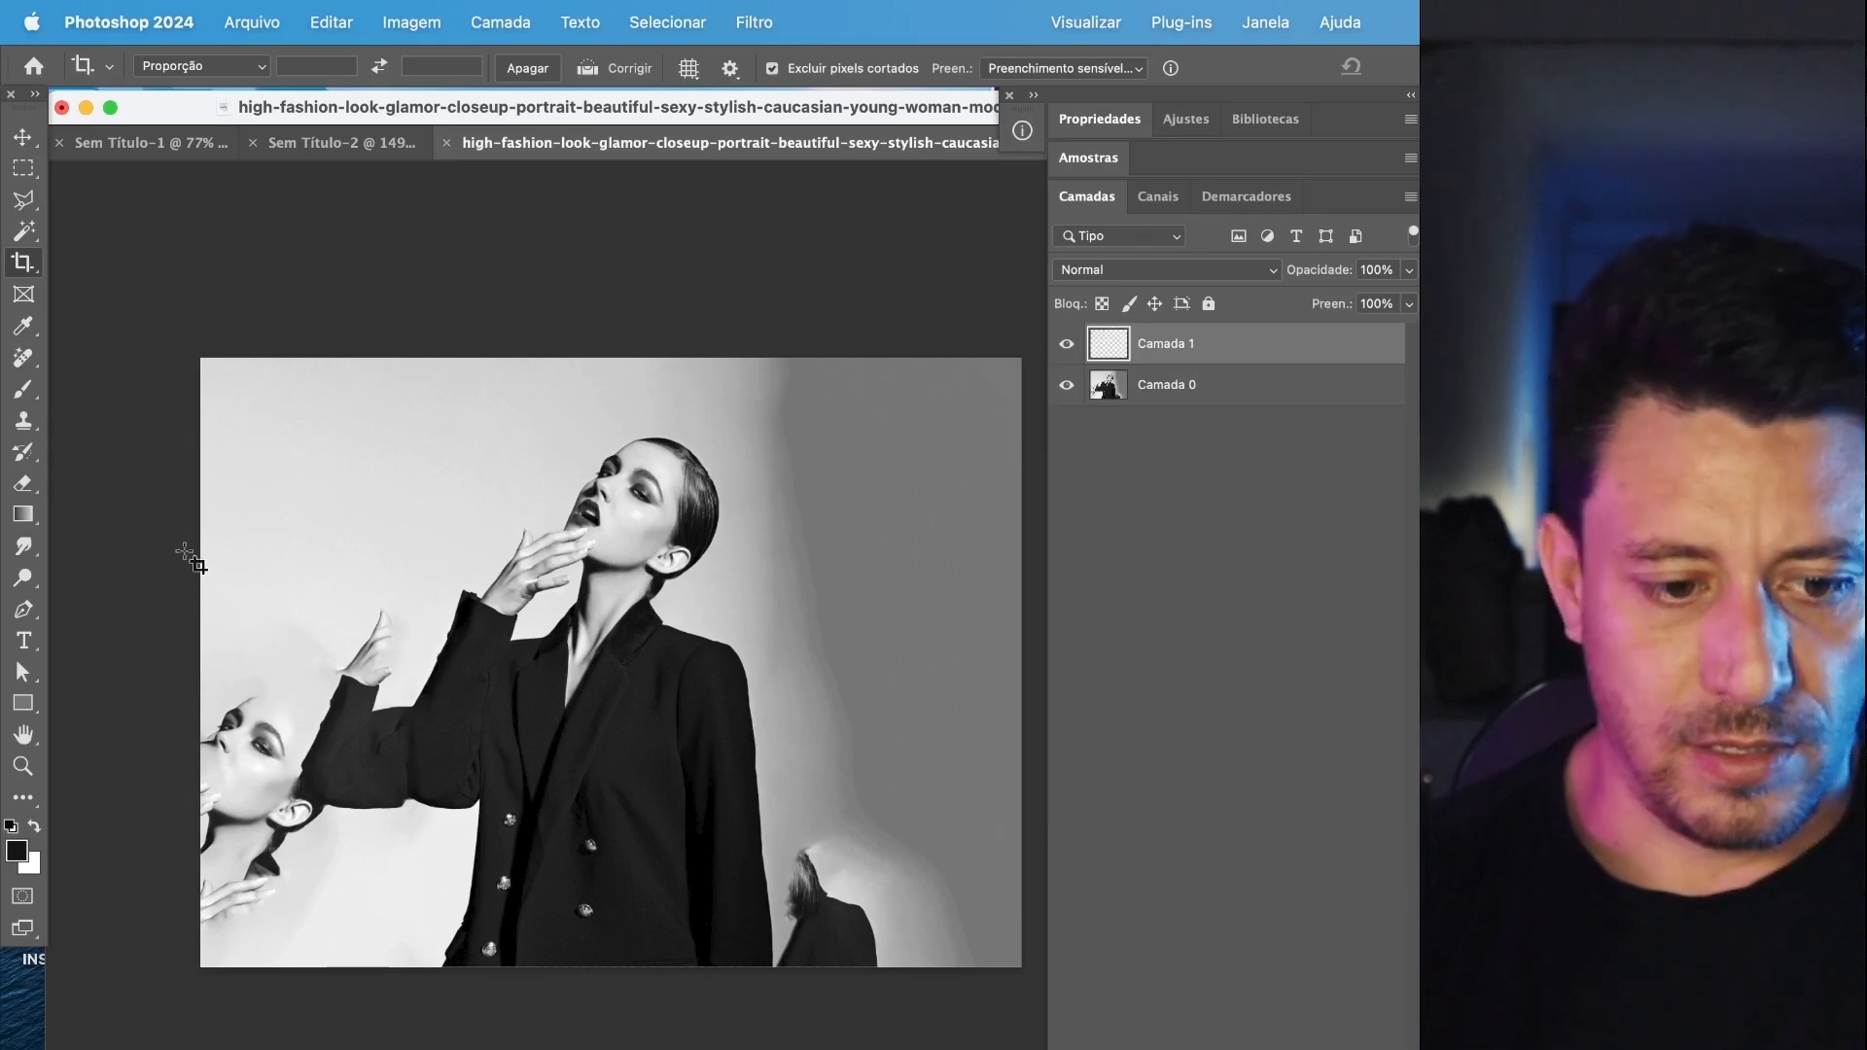
left_click(23, 514)
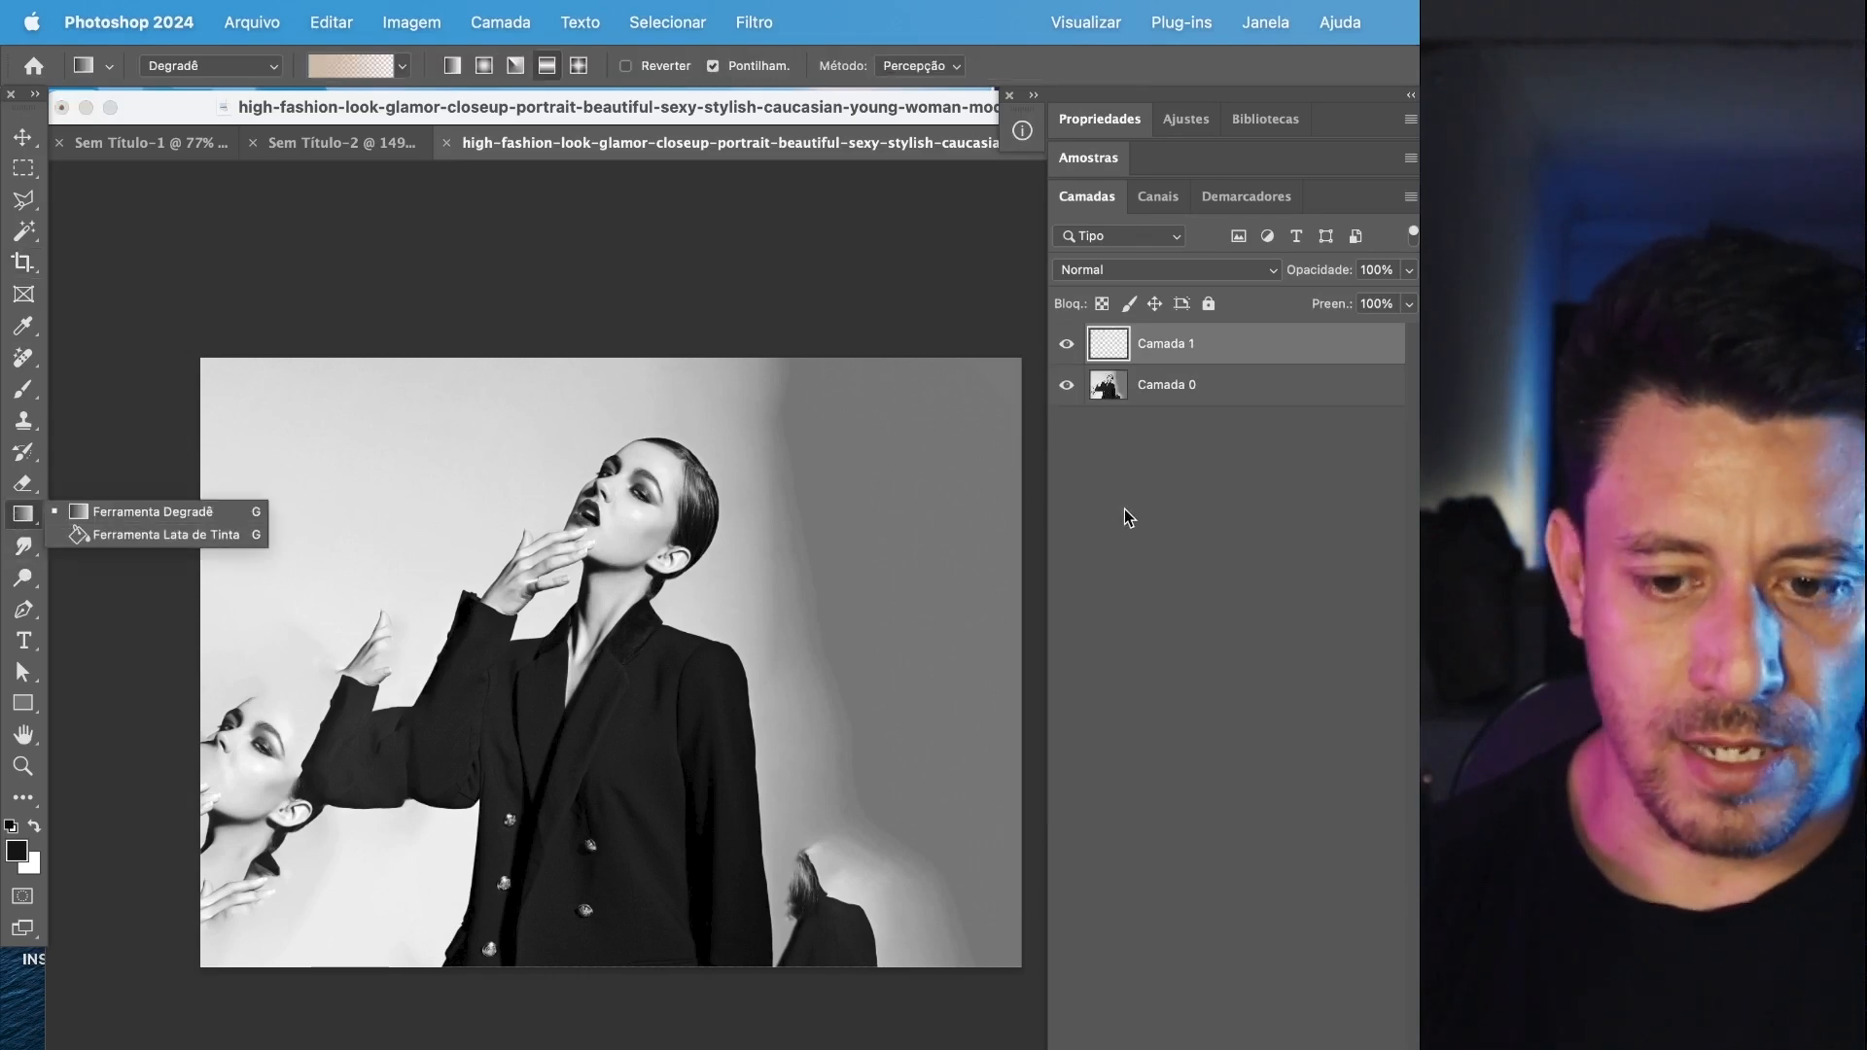
key("super+z")
Add a bright blue solid colour fill layer, place it beneath Camada 0, and select Camada 0.
left_click(1256, 1046)
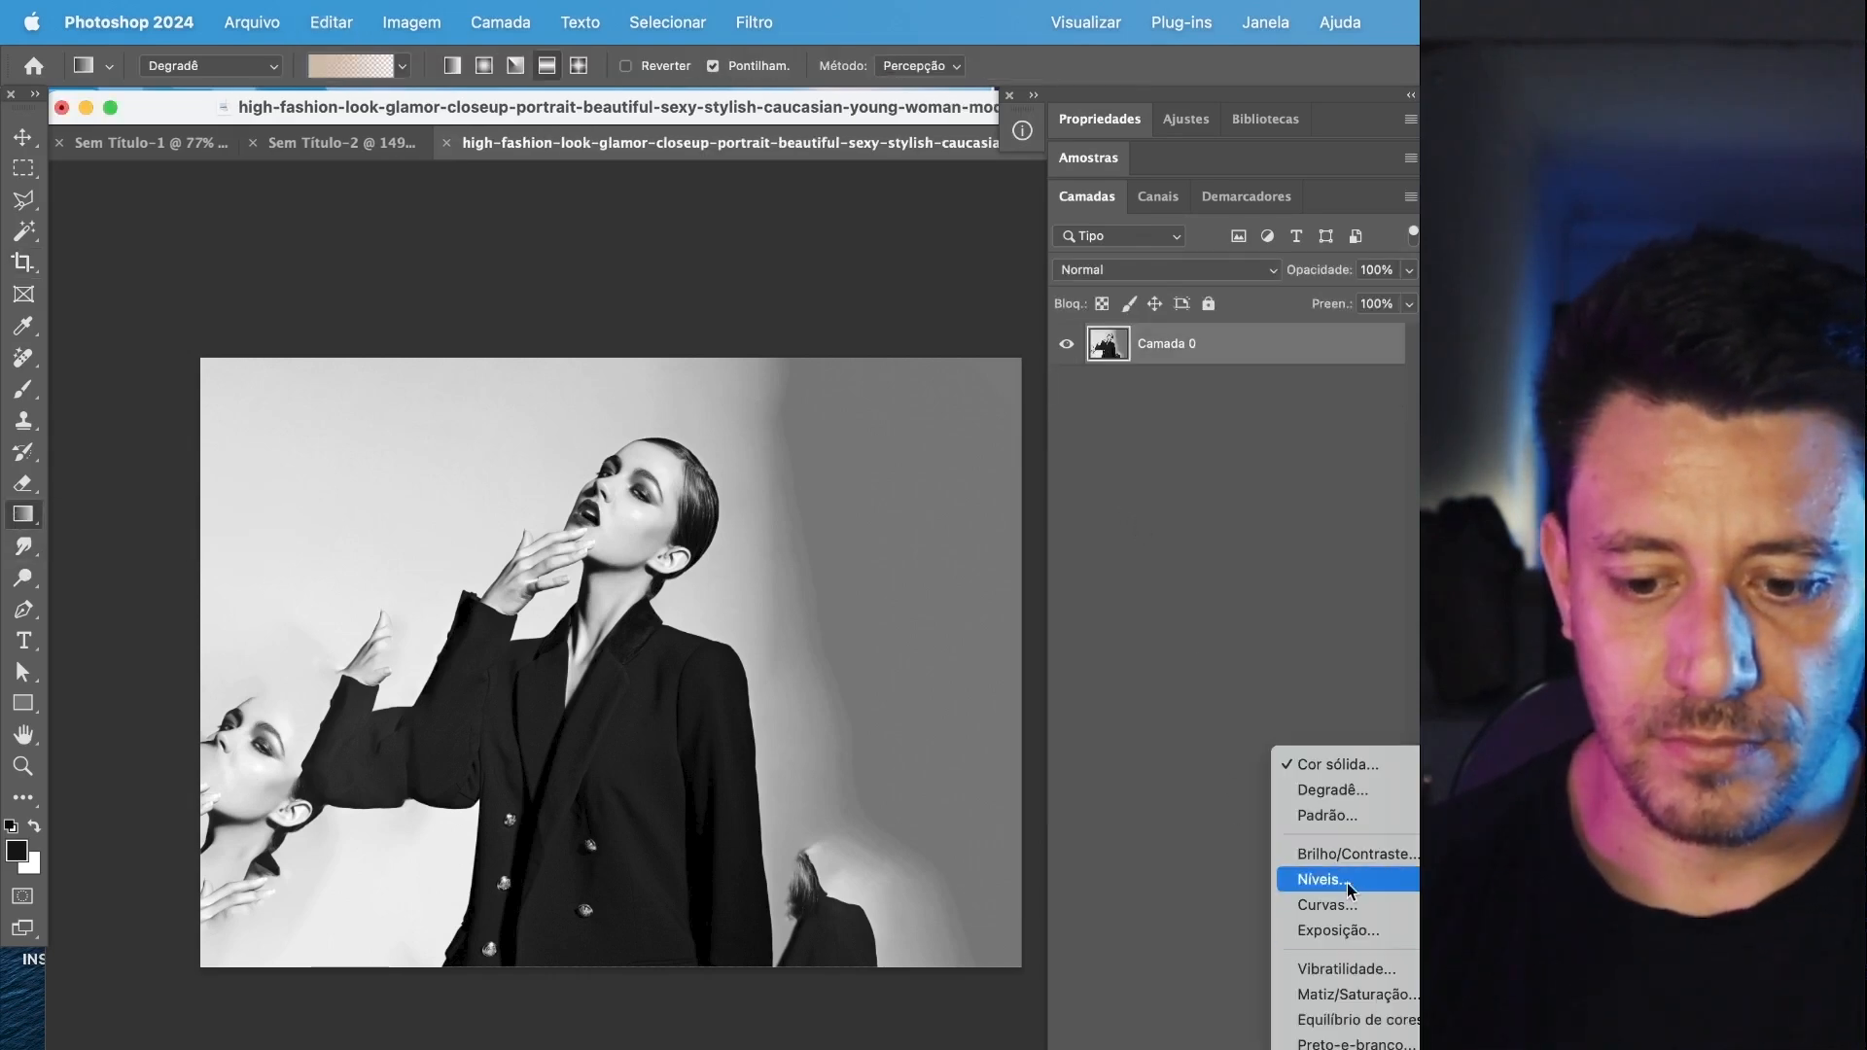
left_click(1367, 766)
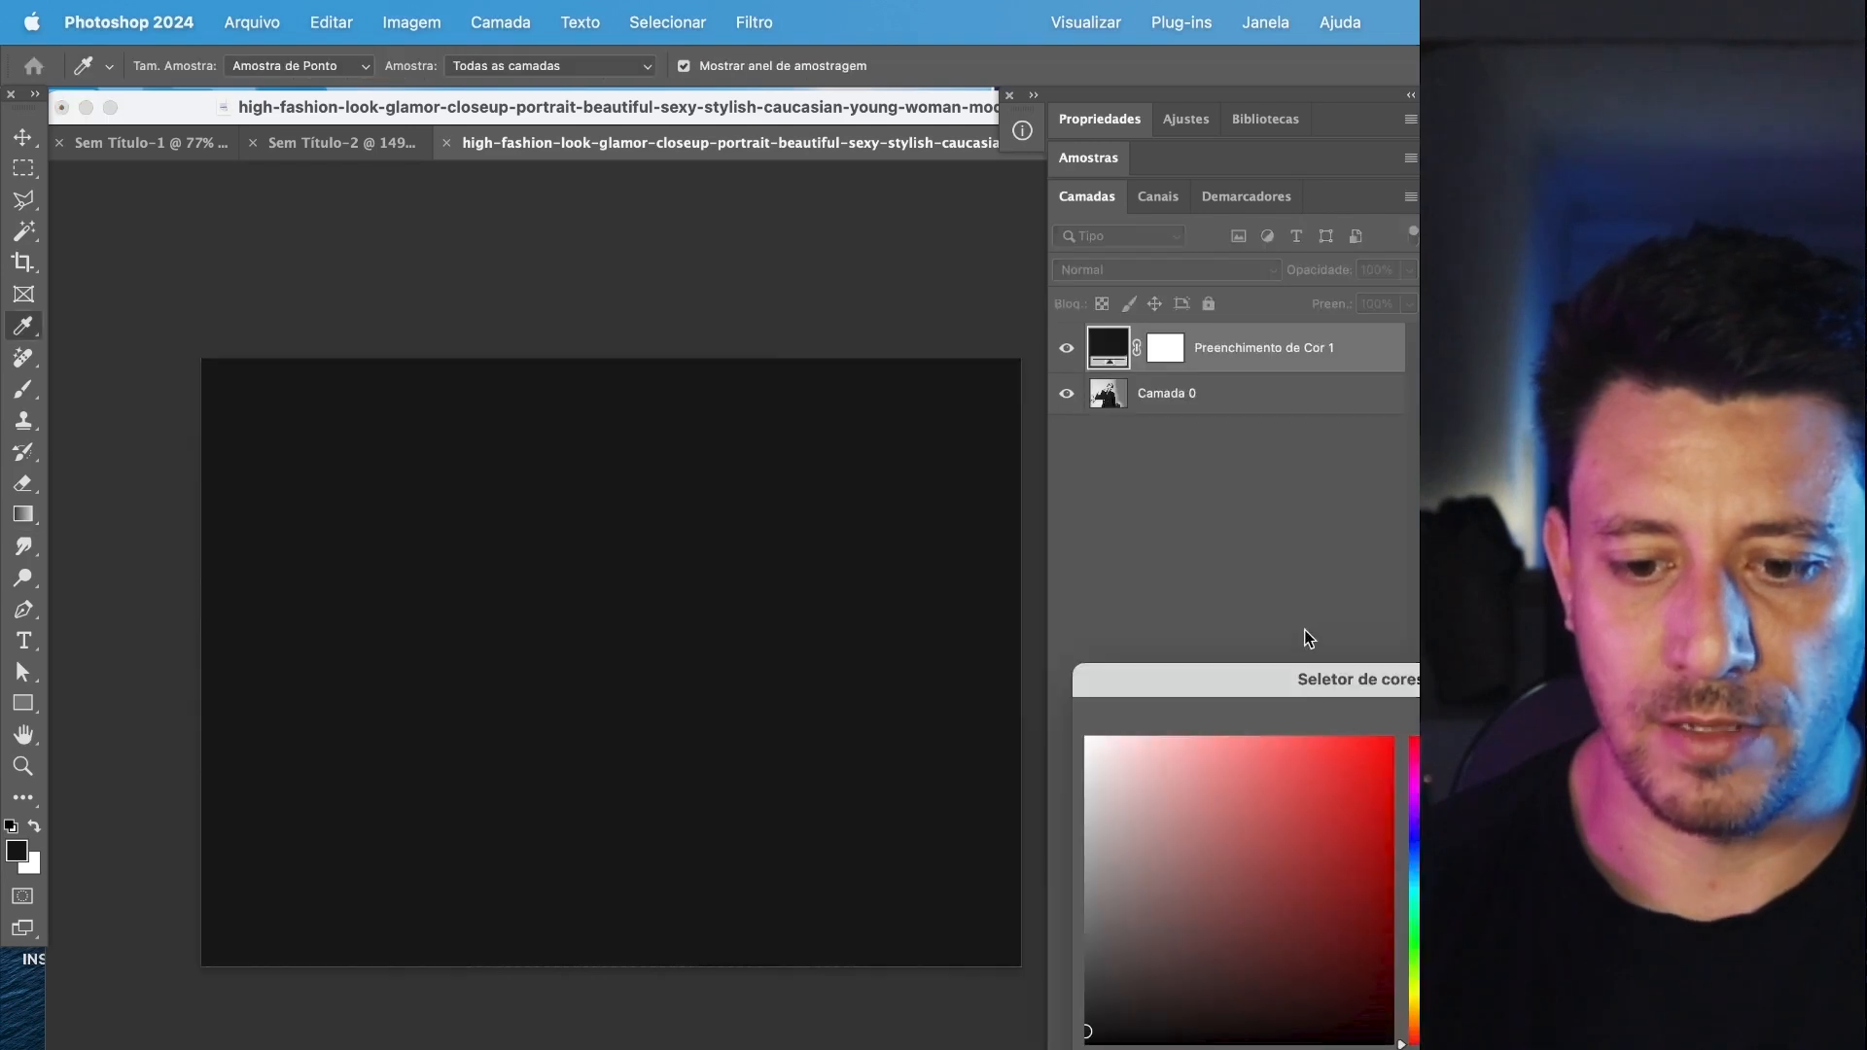
left_click_drag(1303, 856, 1394, 738)
left_click(1416, 856)
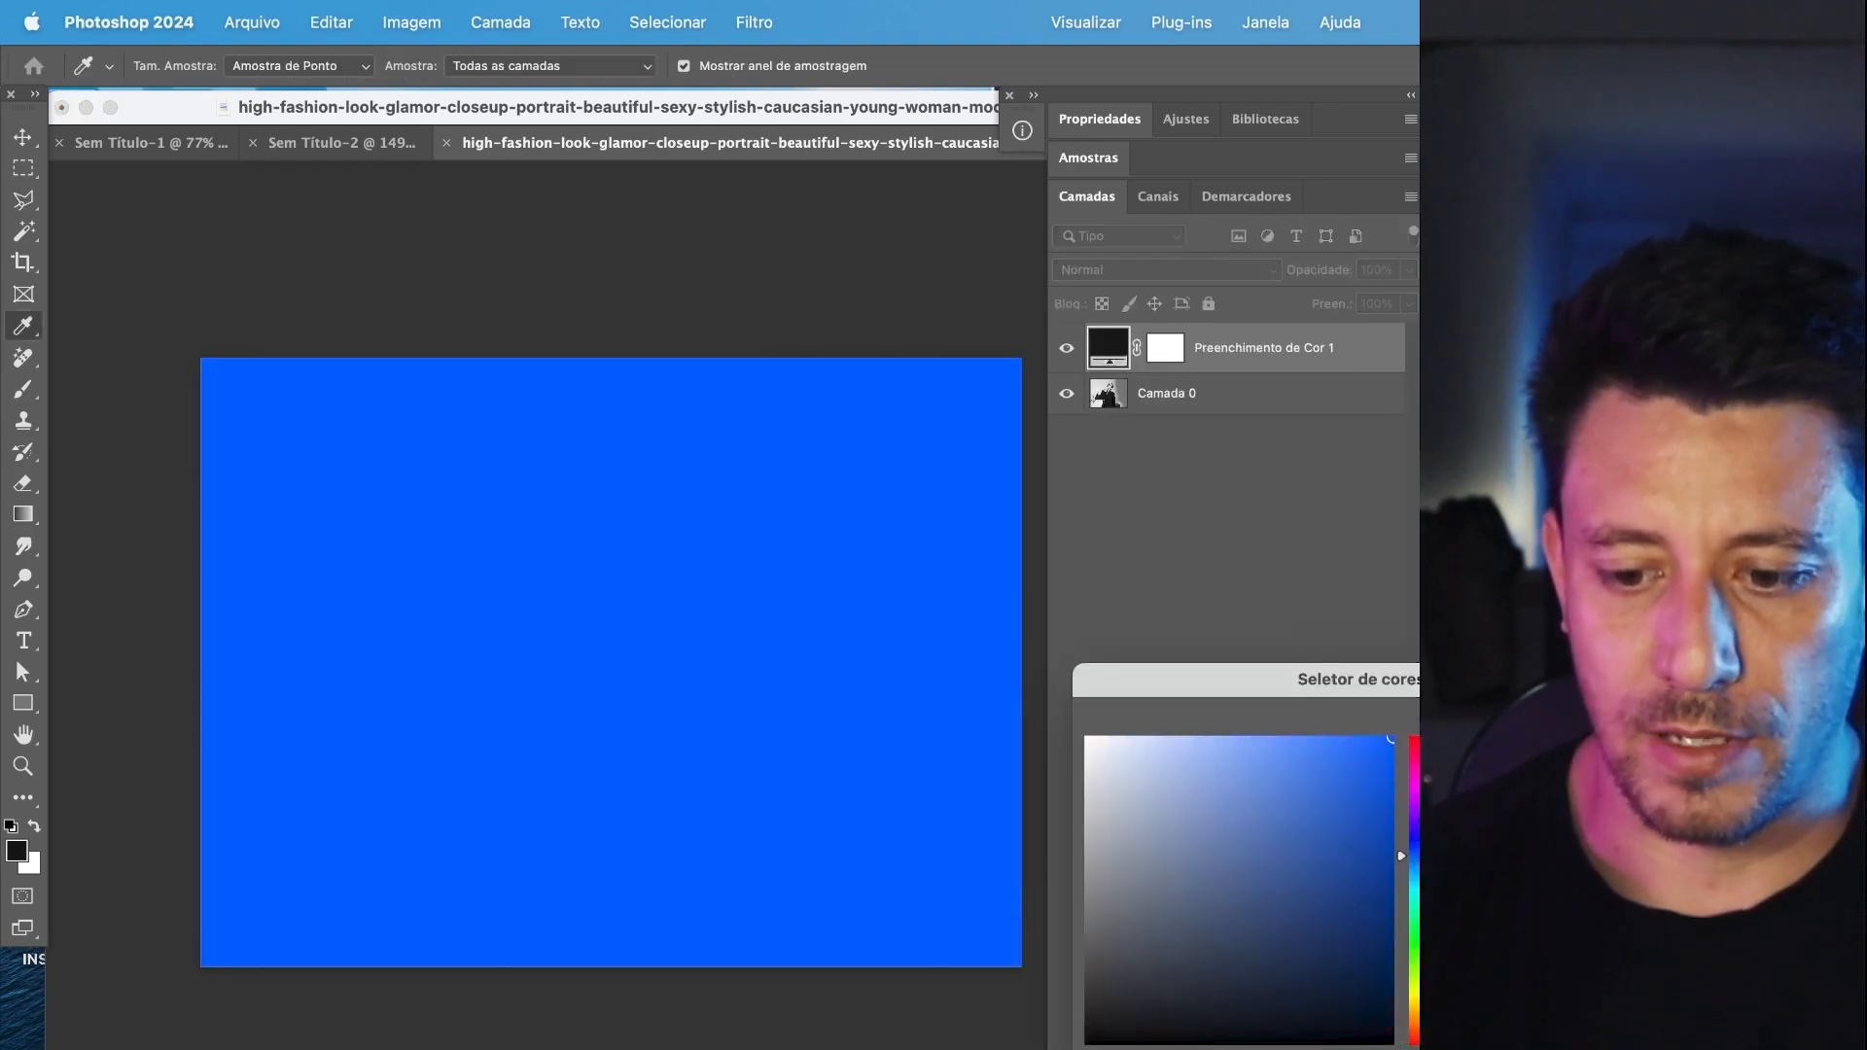
key("Return")
left_click_drag(1318, 351, 1304, 492)
left_click(1193, 356)
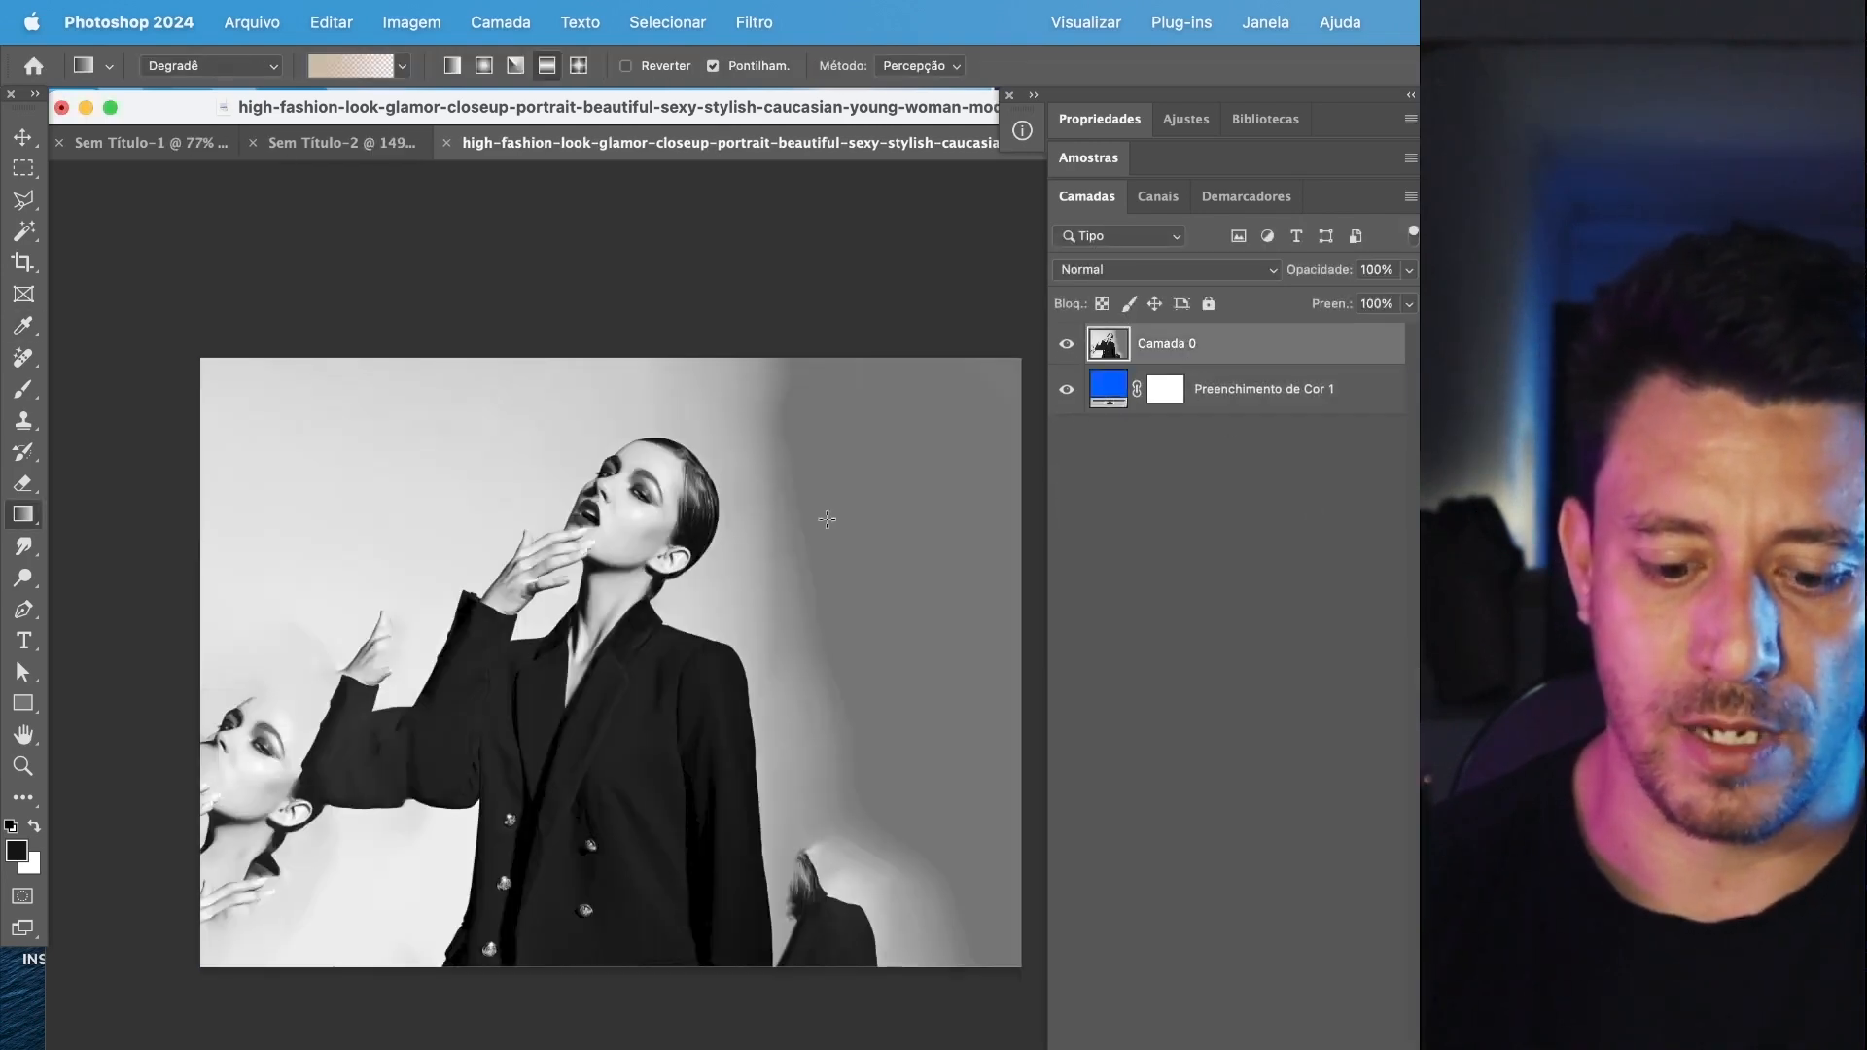
Add an inverted black layer mask to Camada 0 and enlarge the cloud brush to 1115 px.
key("b")
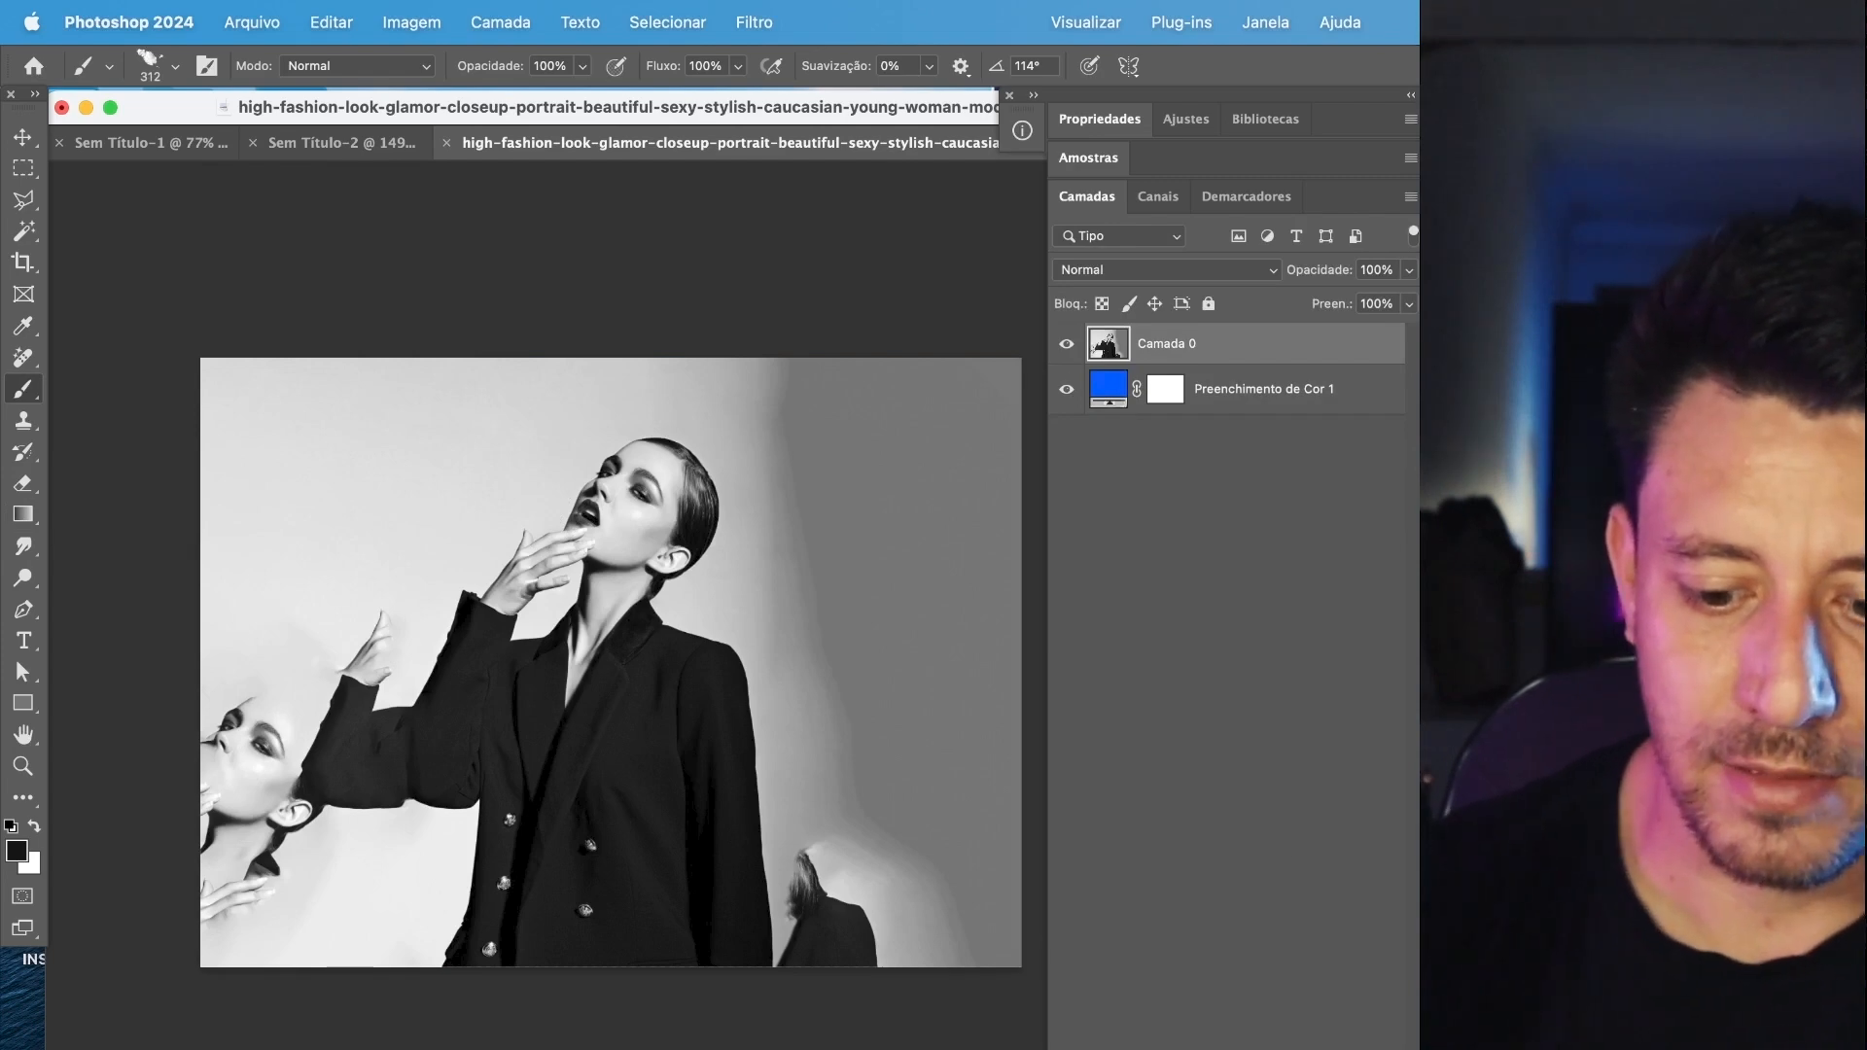
left_click(1192, 1044)
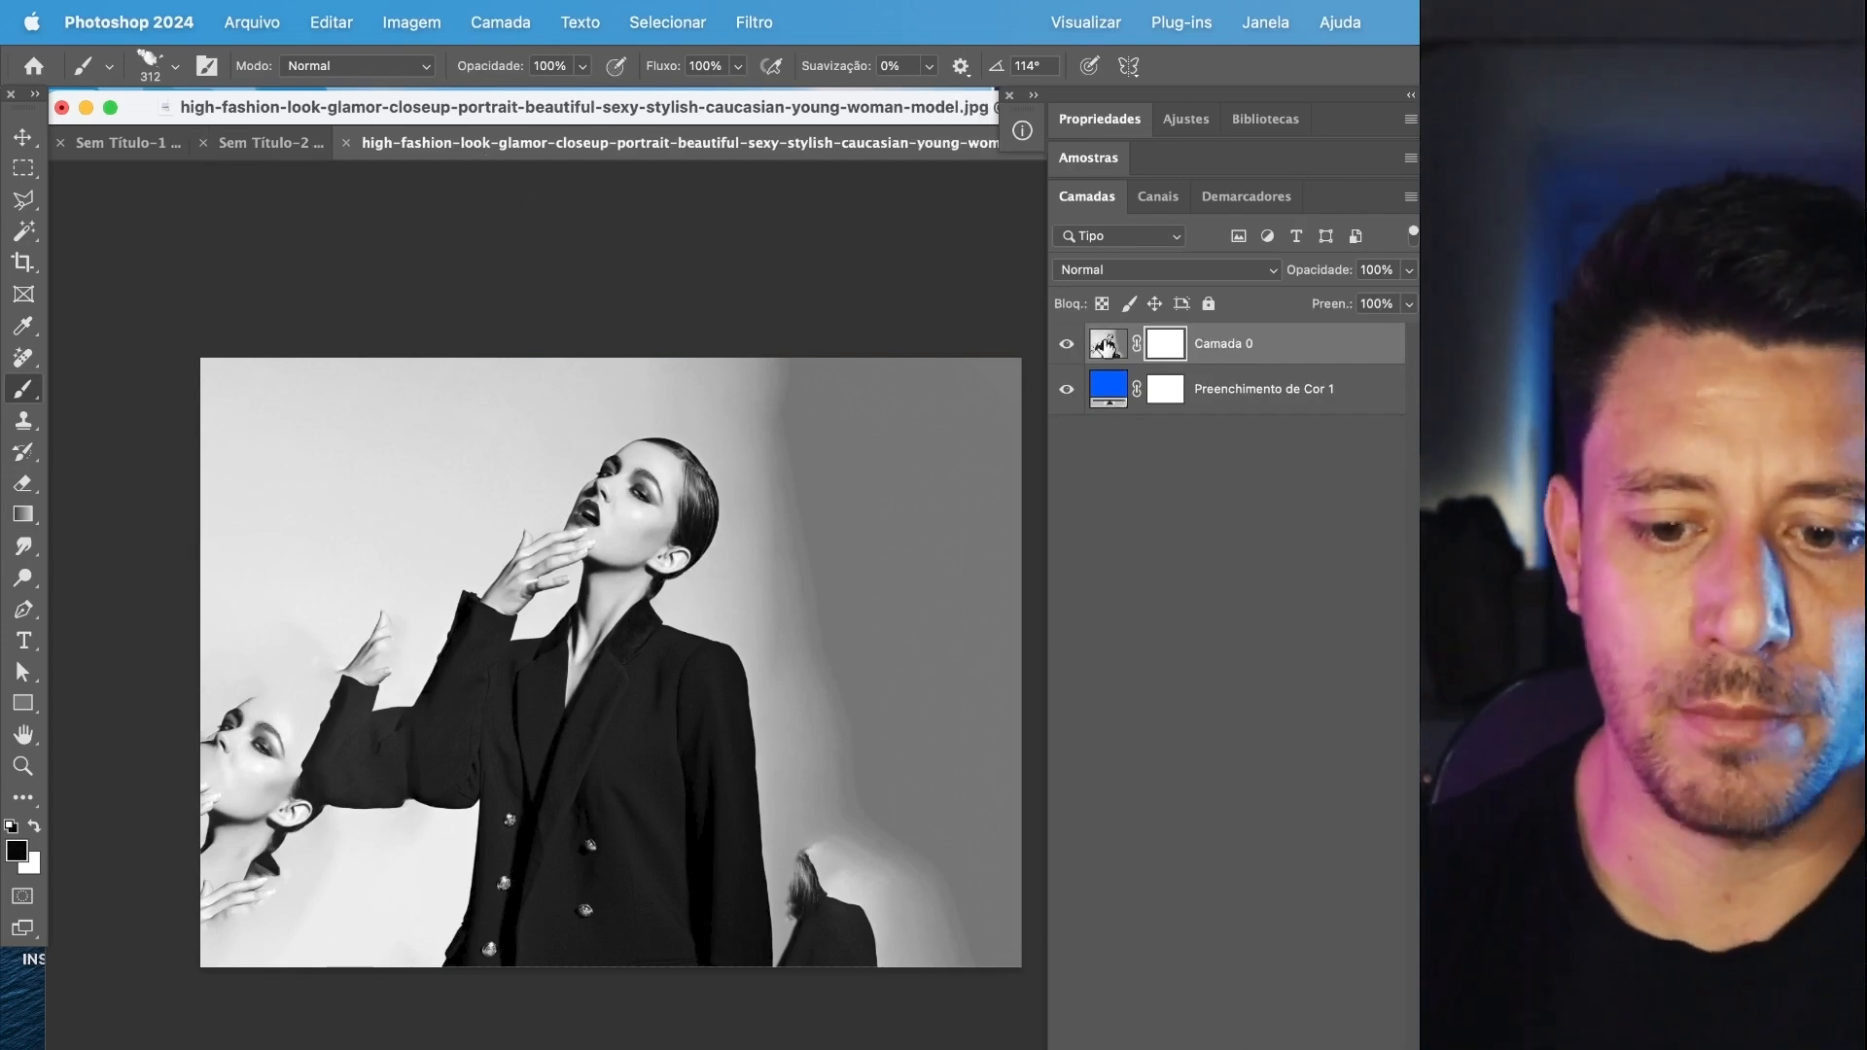
left_click(176, 66)
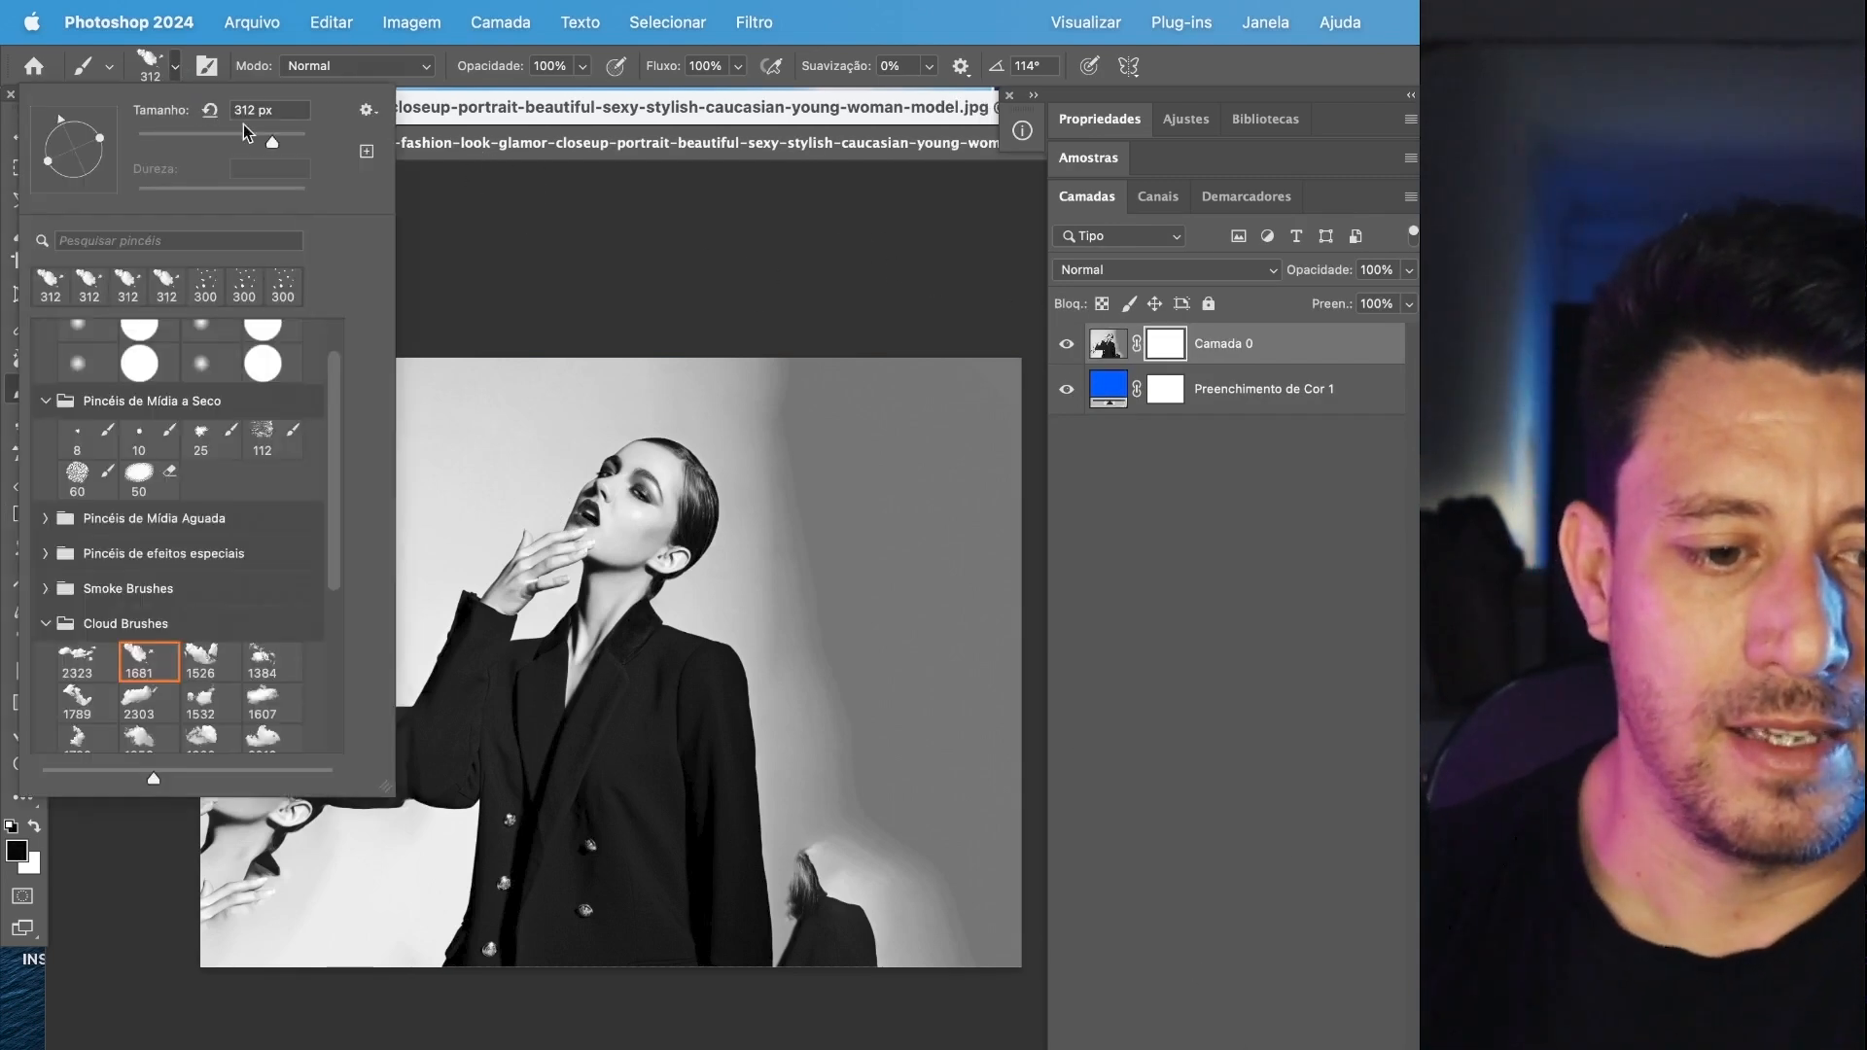
left_click(461, 147)
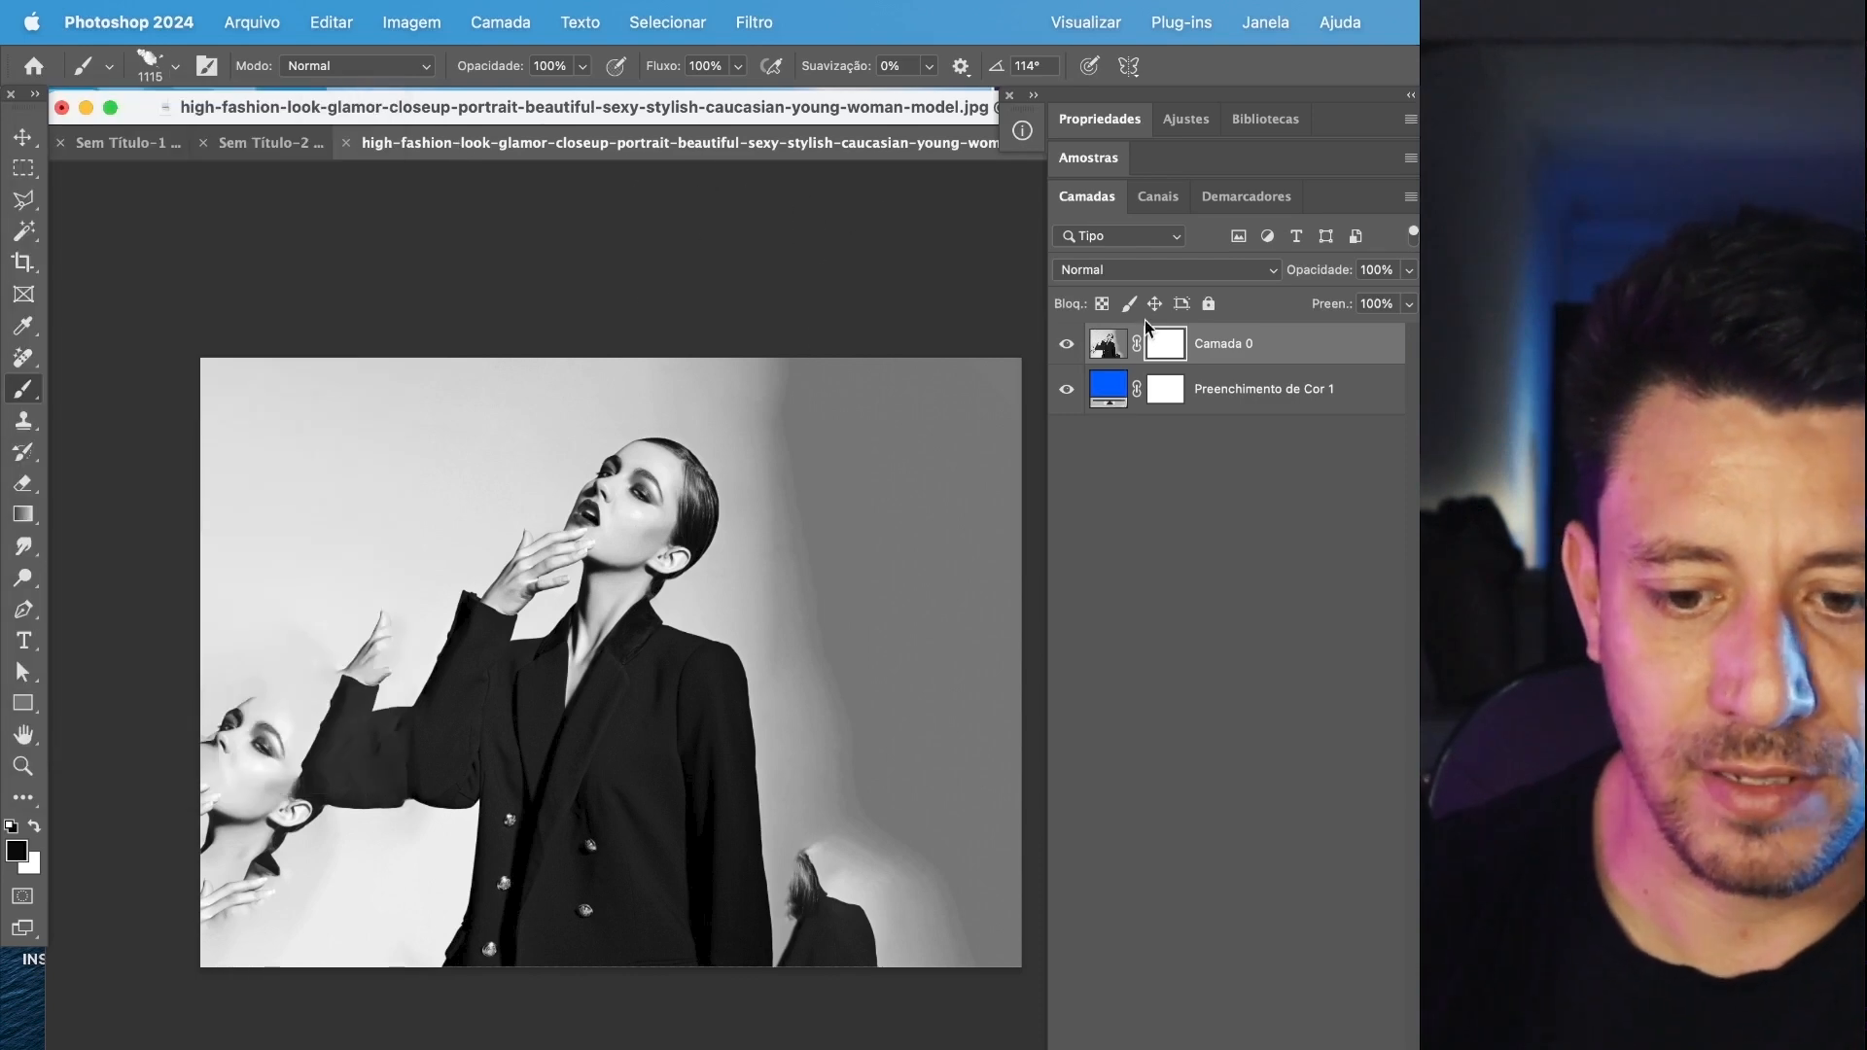
key("super+i")
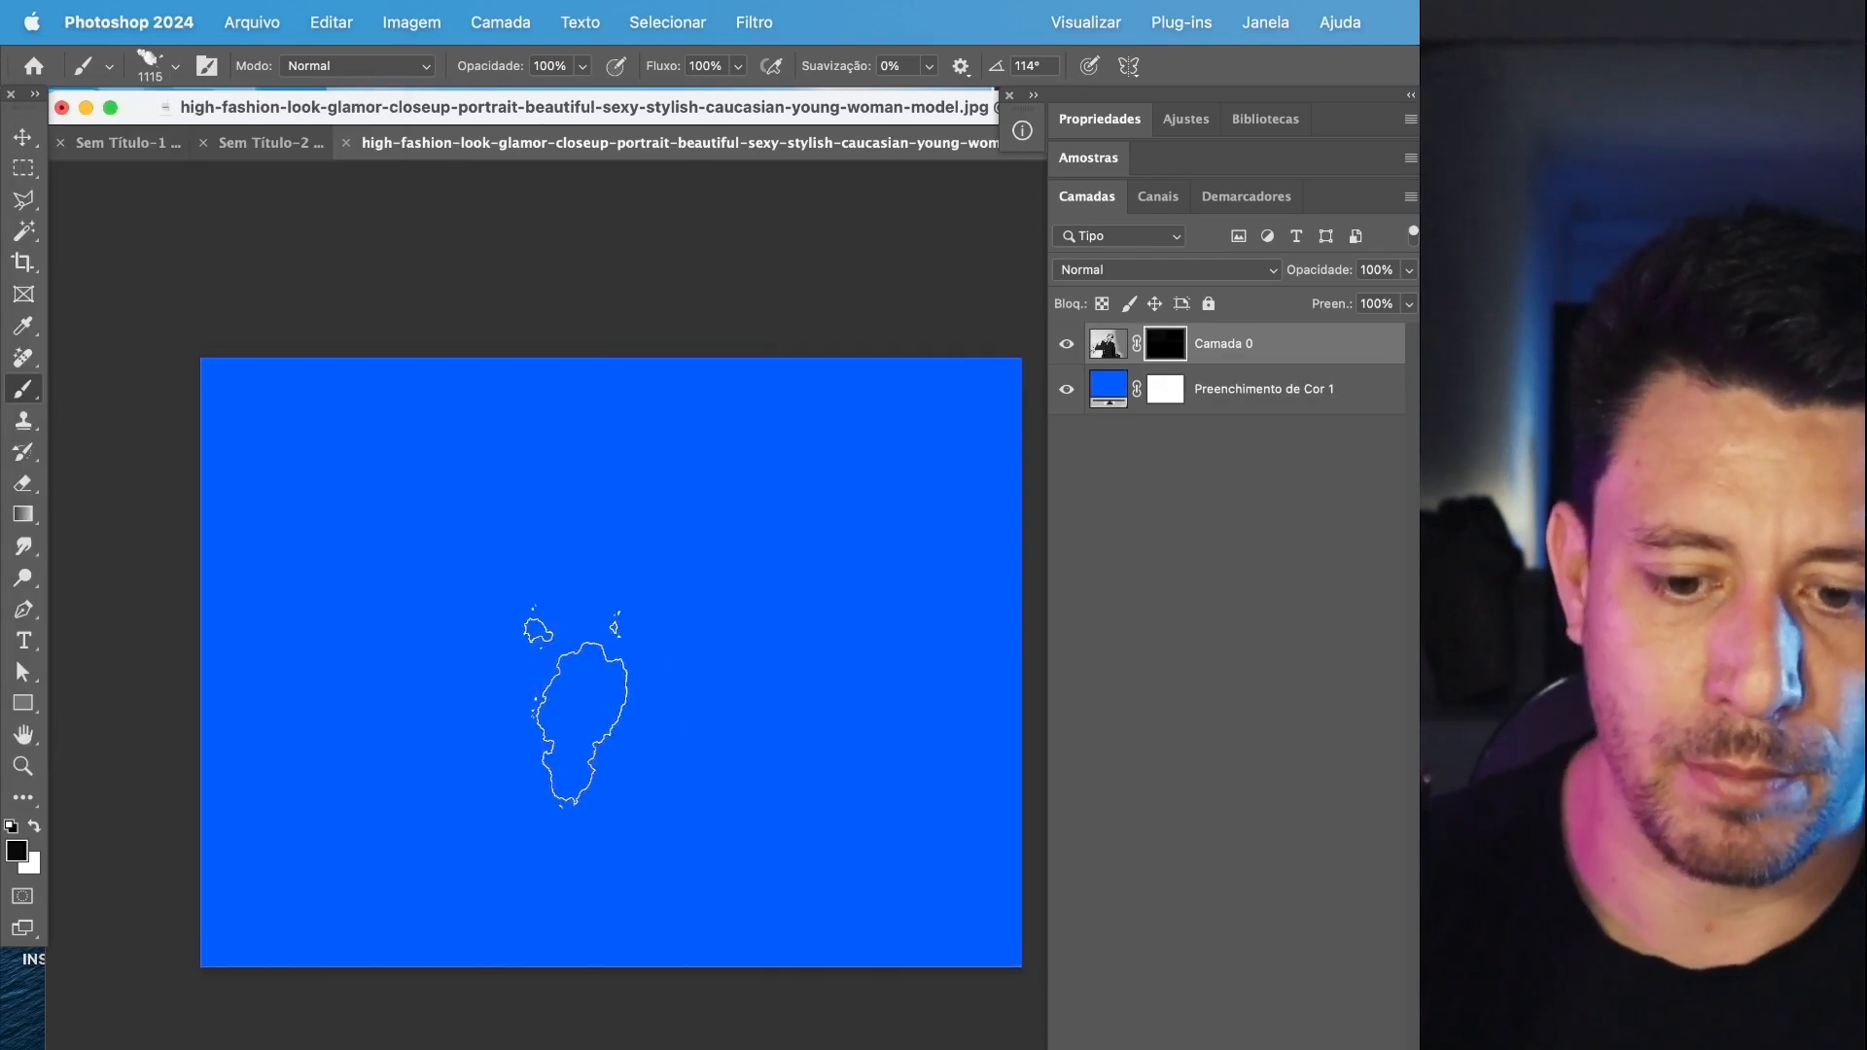
Paint white cloud stamps on the mask over the model's face and upper chest, rotating the tip to 99° and on to 39°.
key("shift+Right")
key("shift+Right")
key("shift+Right")
key("shift+Right")
key("shift+Right")
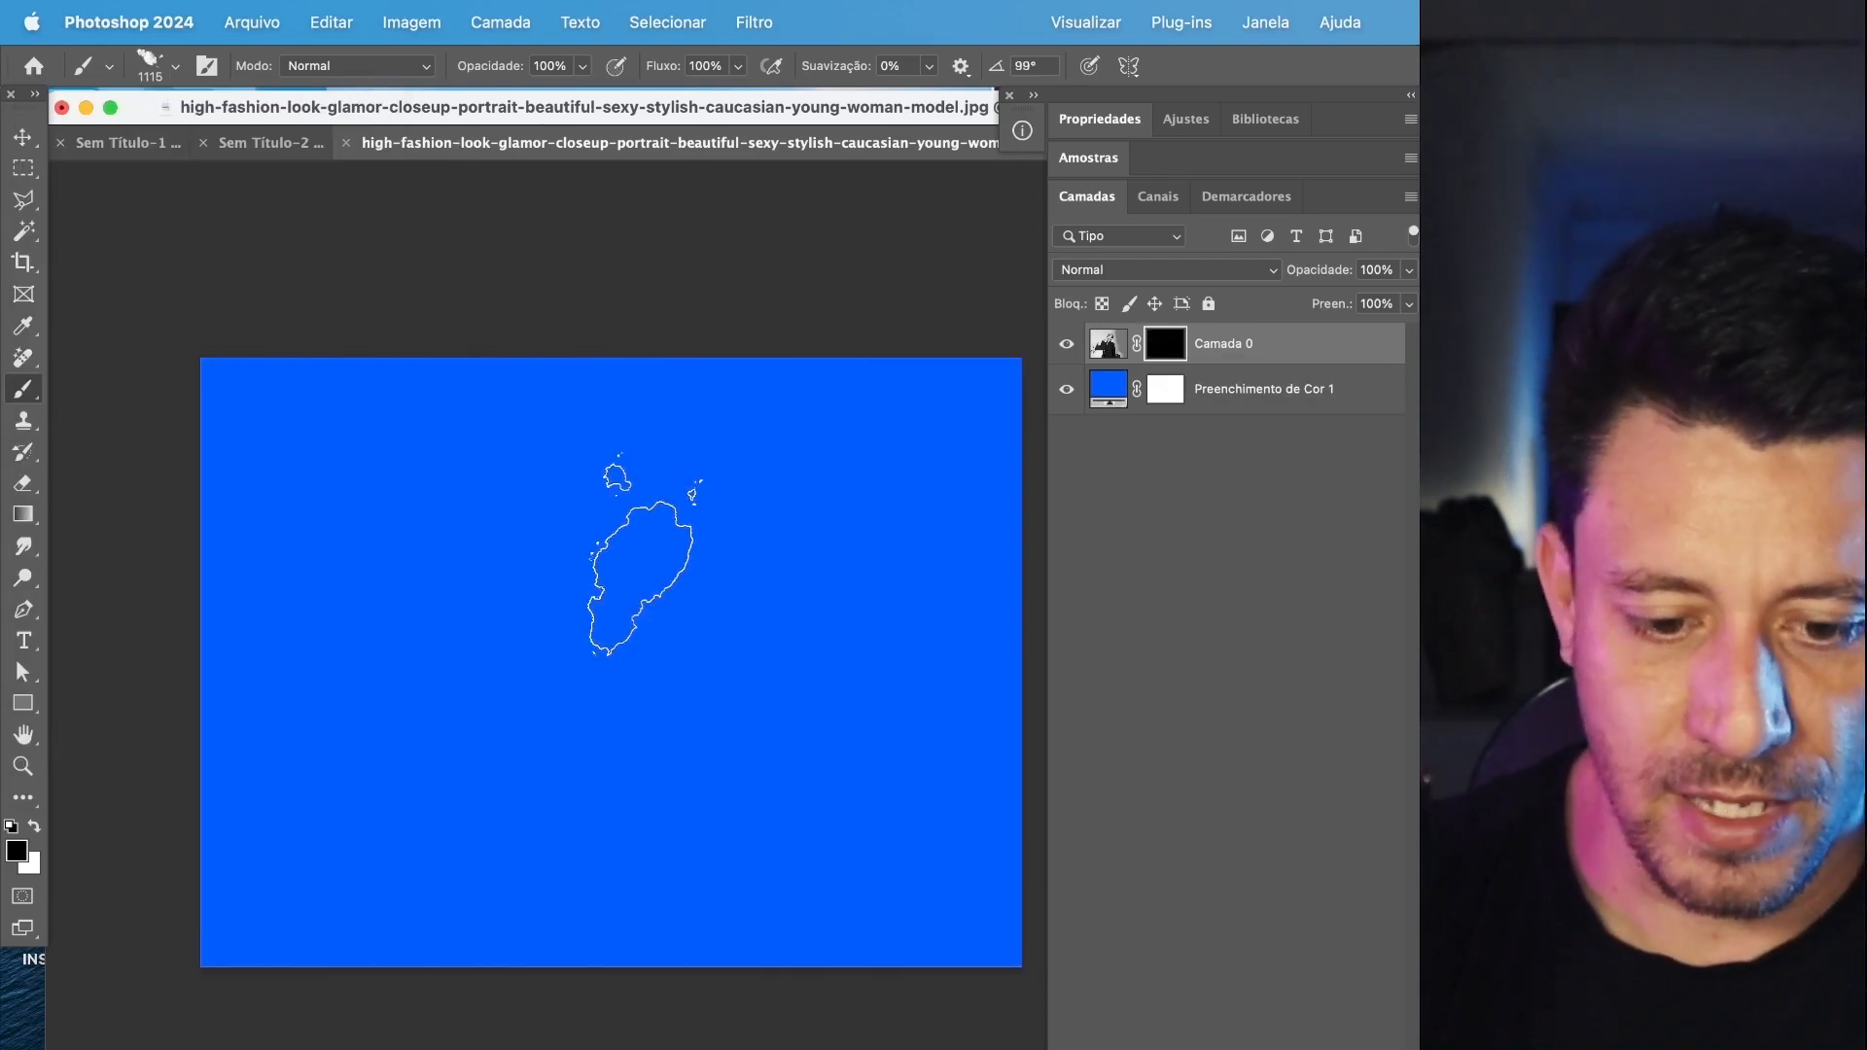
mouse_move(613, 549)
left_mouse_down()
mouse_move(624, 493)
mouse_move(570, 568)
mouse_move(678, 584)
mouse_move(642, 620)
mouse_move(574, 622)
mouse_move(545, 700)
left_mouse_up()
Switch to the 2019 px cloud brush and stamp white on the mask to reveal the jacket down to its buttons.
left_click(175, 66)
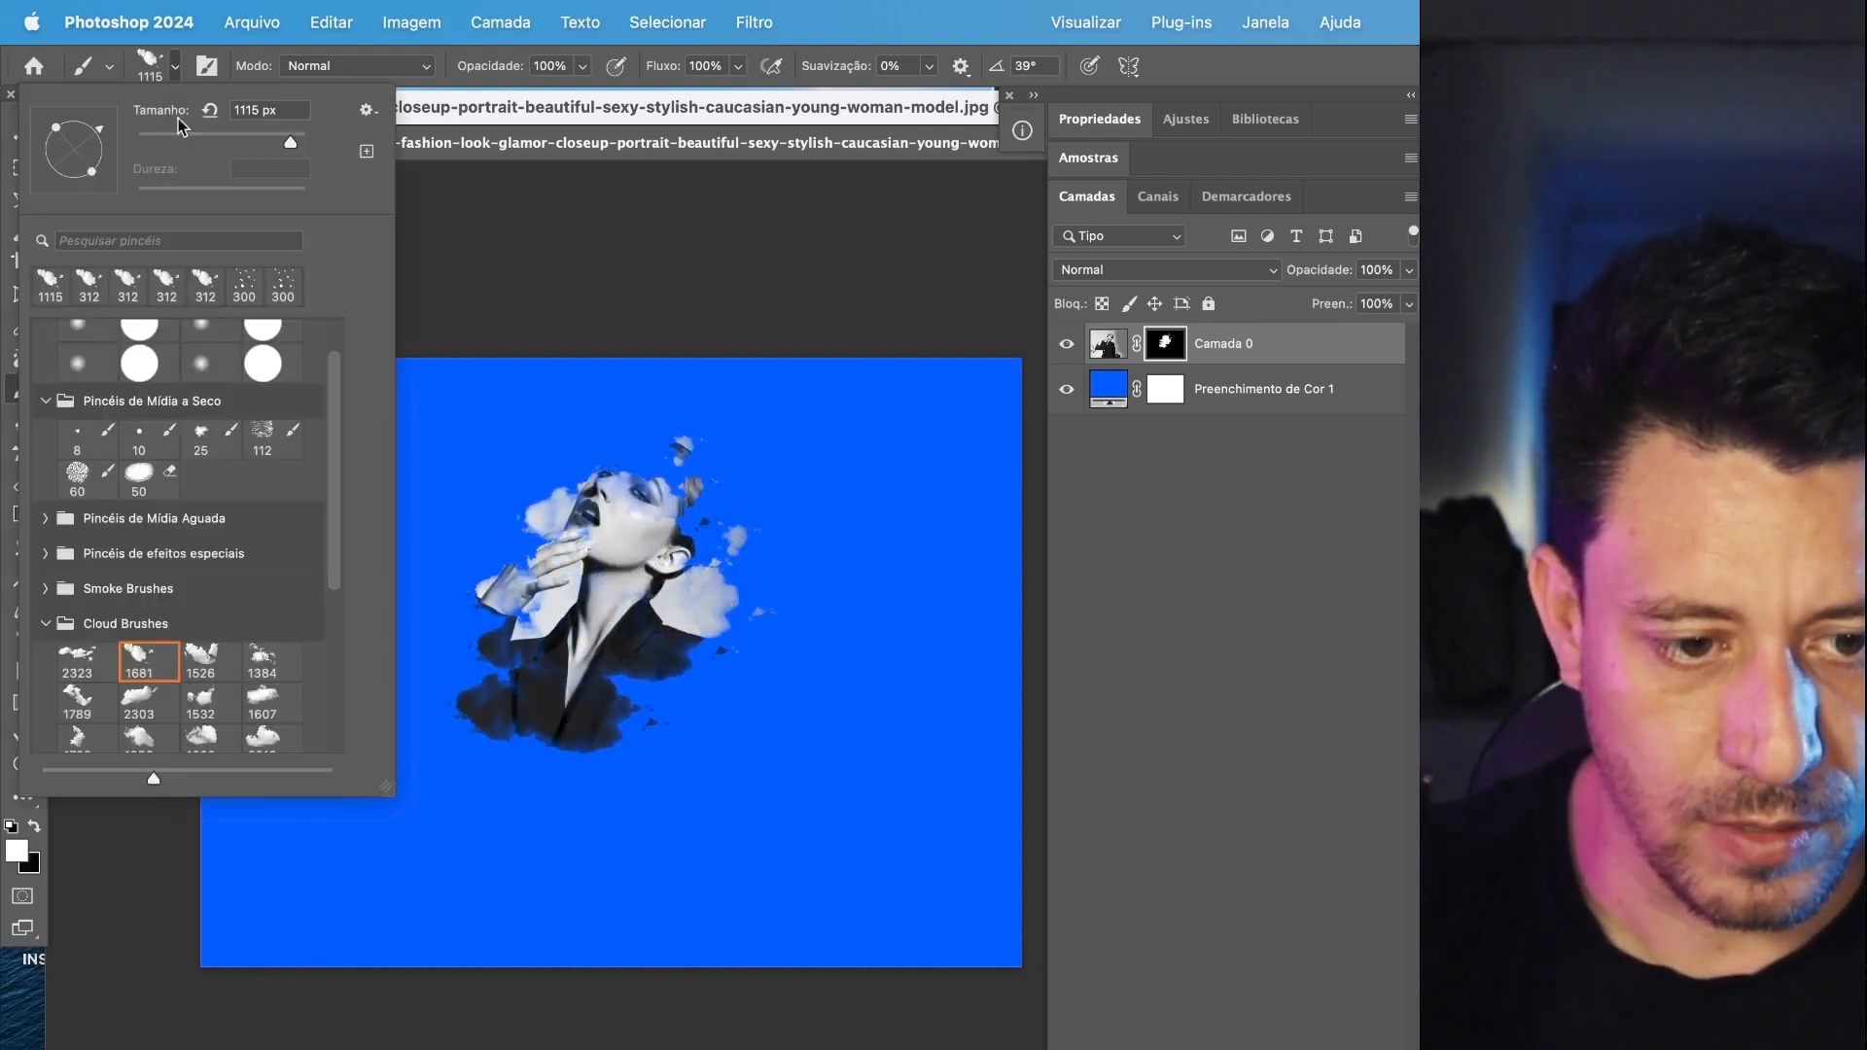
left_click(269, 741)
left_click(596, 744)
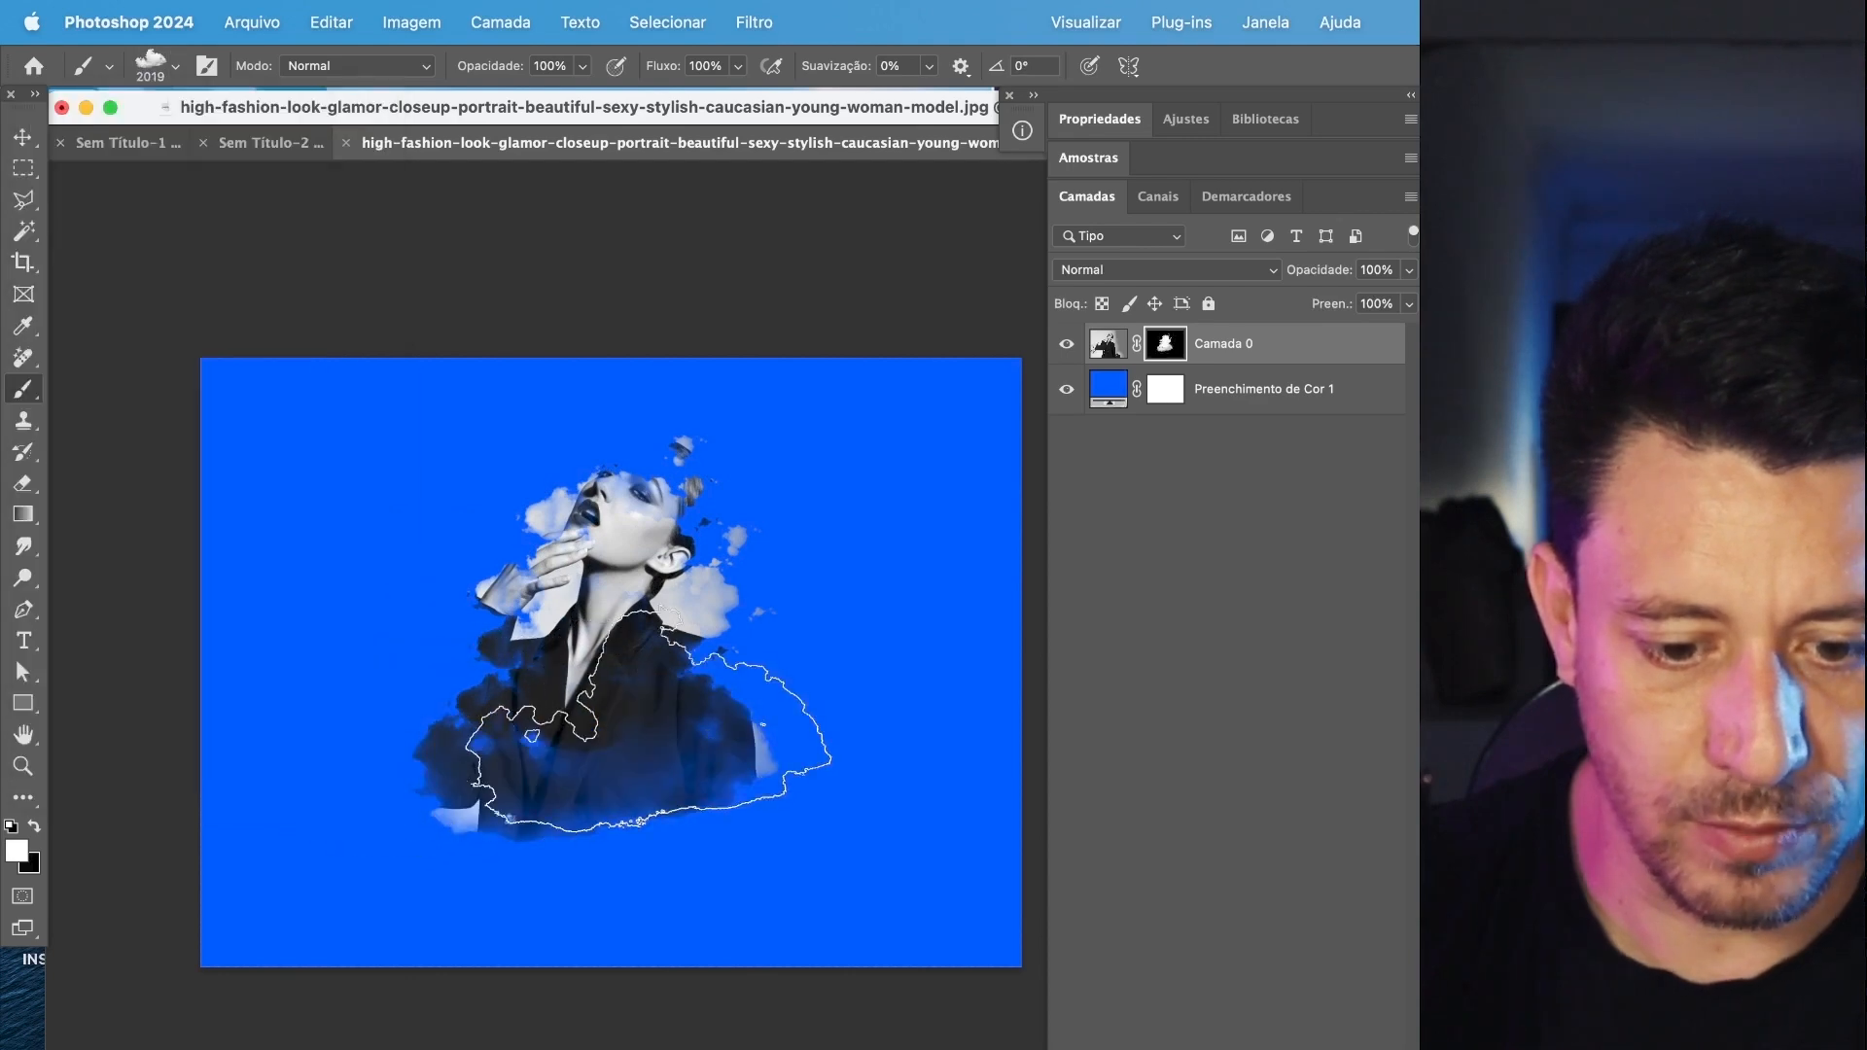
left_click(671, 792)
left_click(555, 809)
left_click(566, 850)
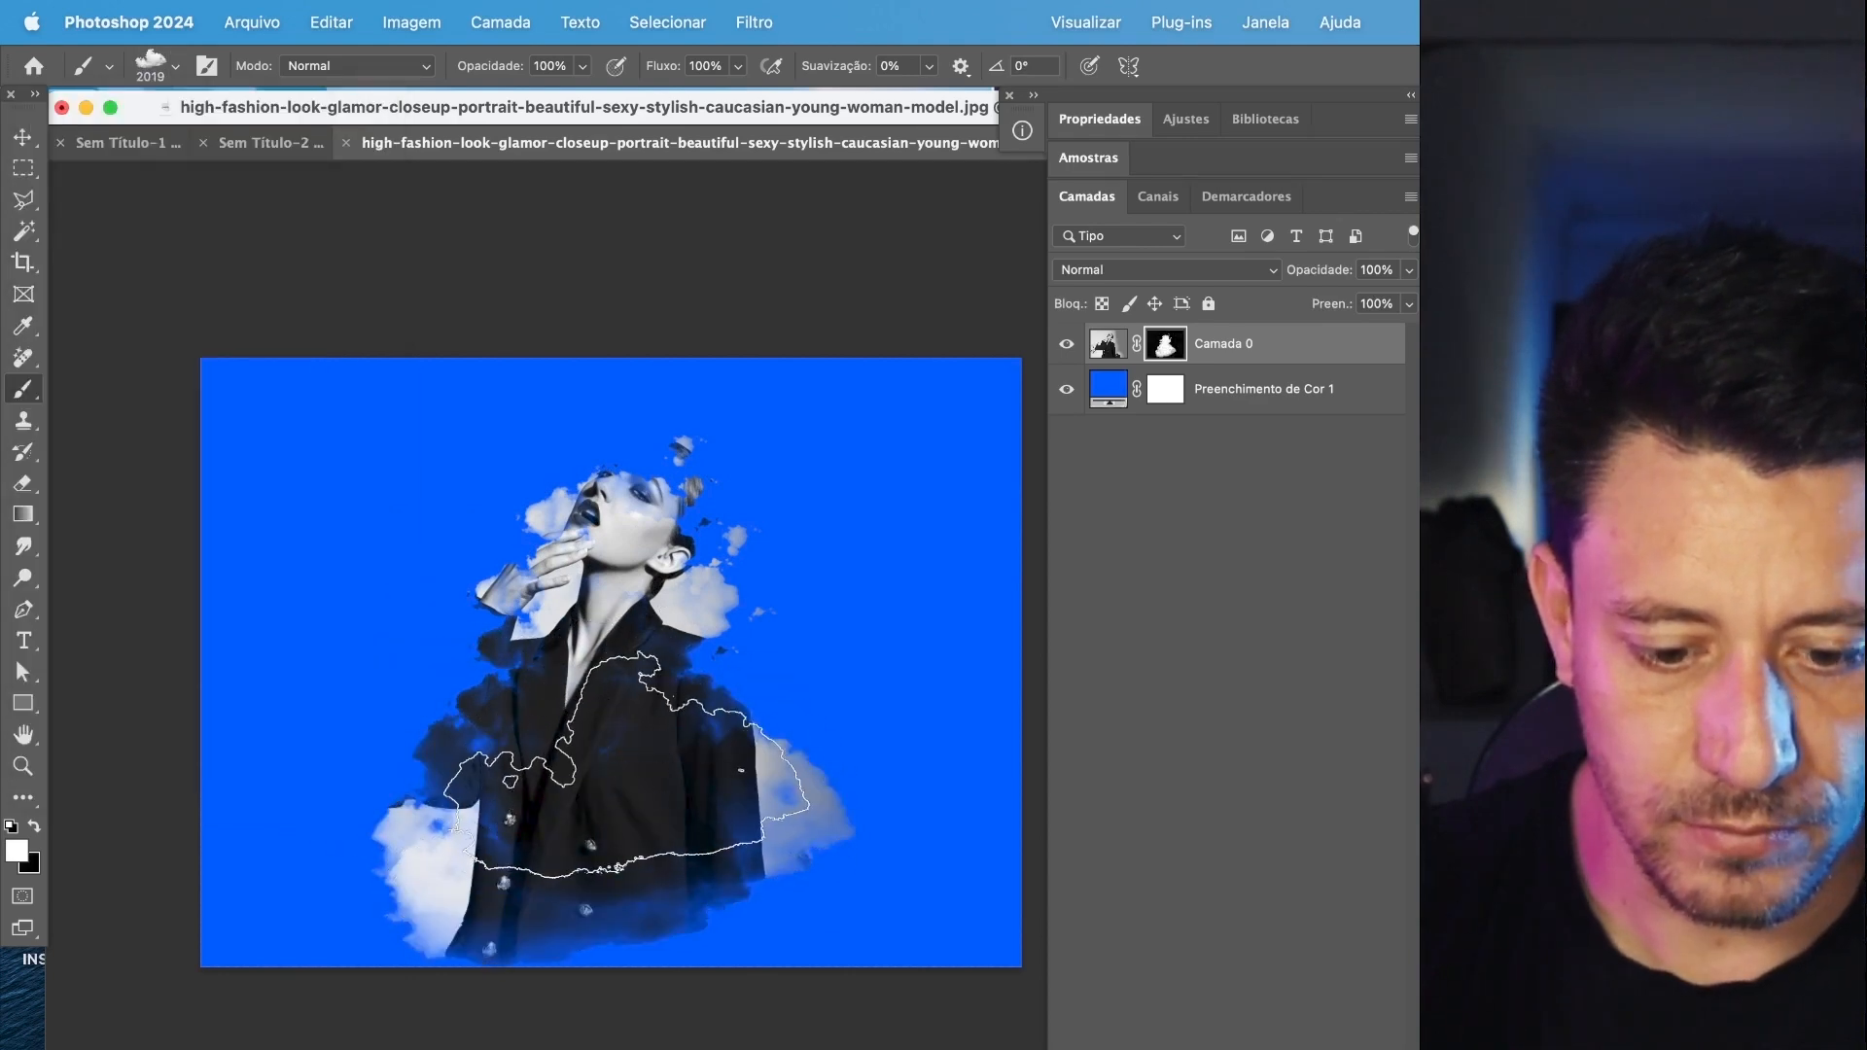
Reduce the cloud brush to 1000 px, rotate its tip to -105°, and reveal more of the jacket's shoulder on the mask.
scroll(633, 762, "up", 3)
scroll(640, 752, "up", 3)
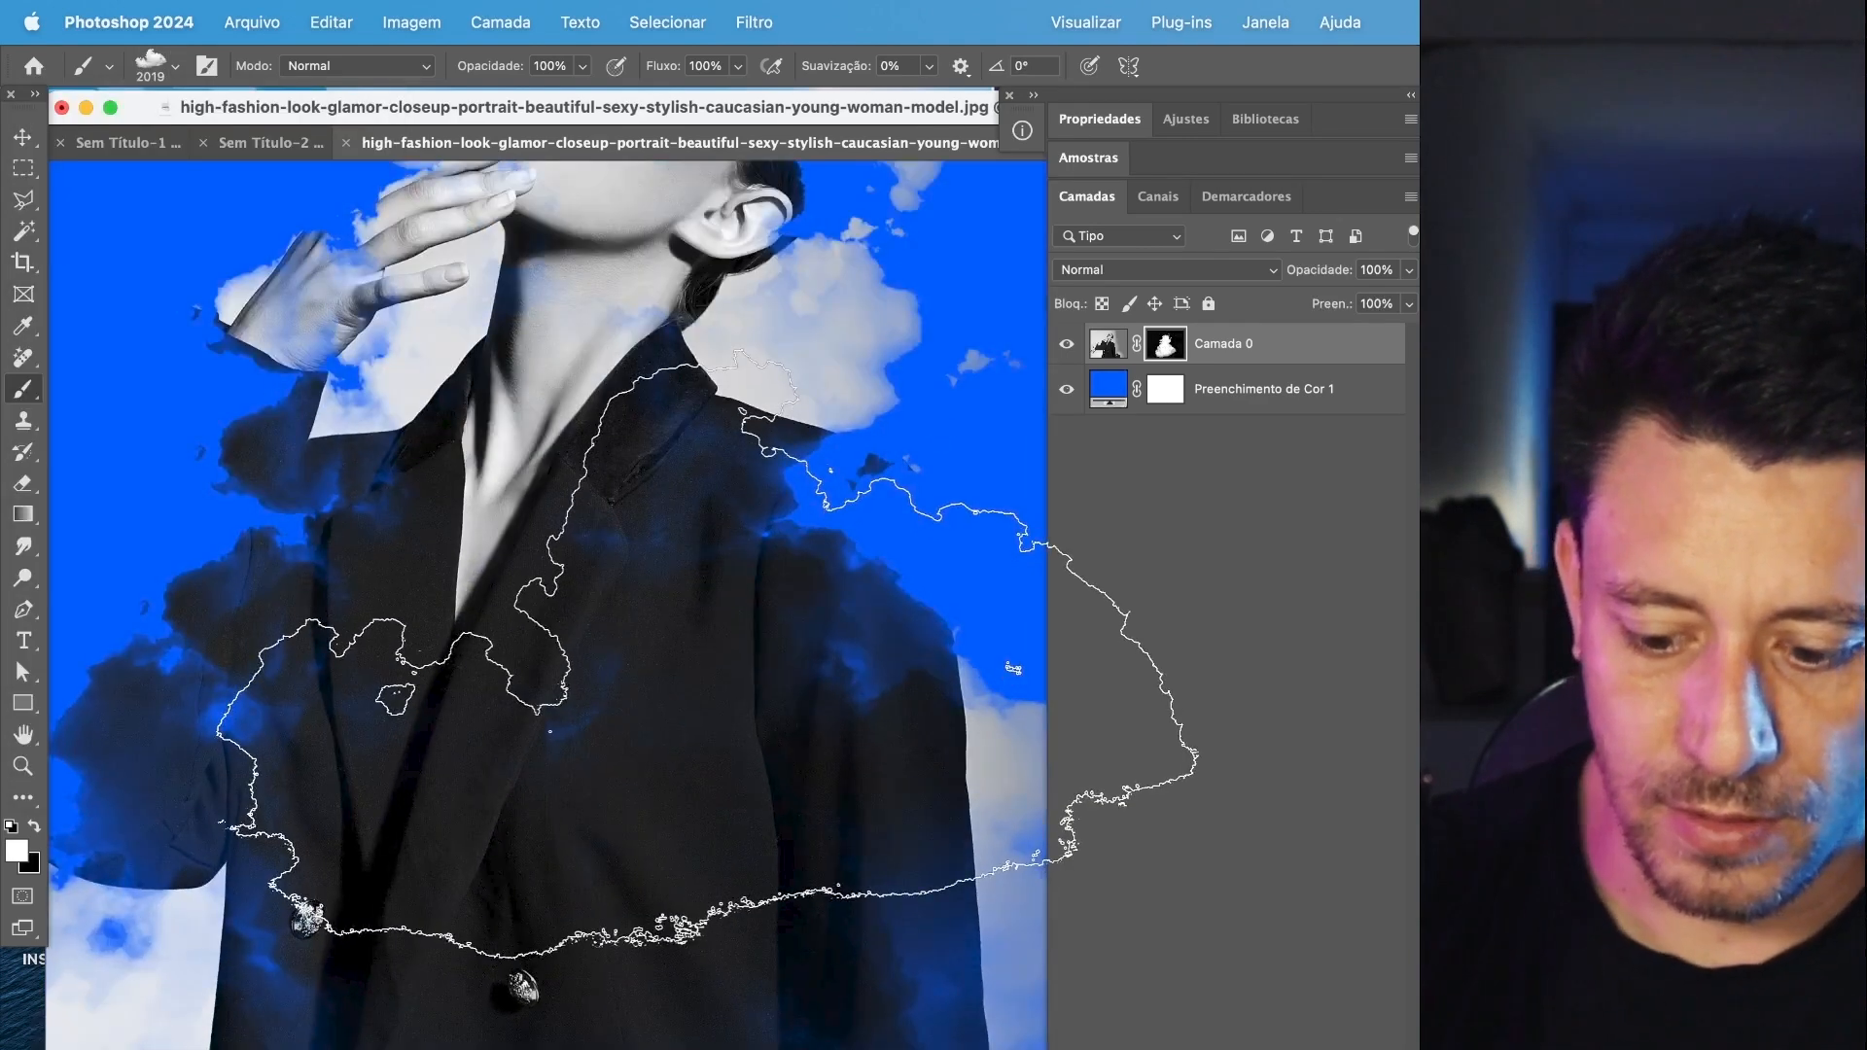
key("bracketleft")
key("bracketleft")
key("bracketleft")
key("bracketleft")
key("bracketleft")
key("bracketleft")
key("bracketleft")
key("bracketleft")
key("bracketleft")
key("bracketleft")
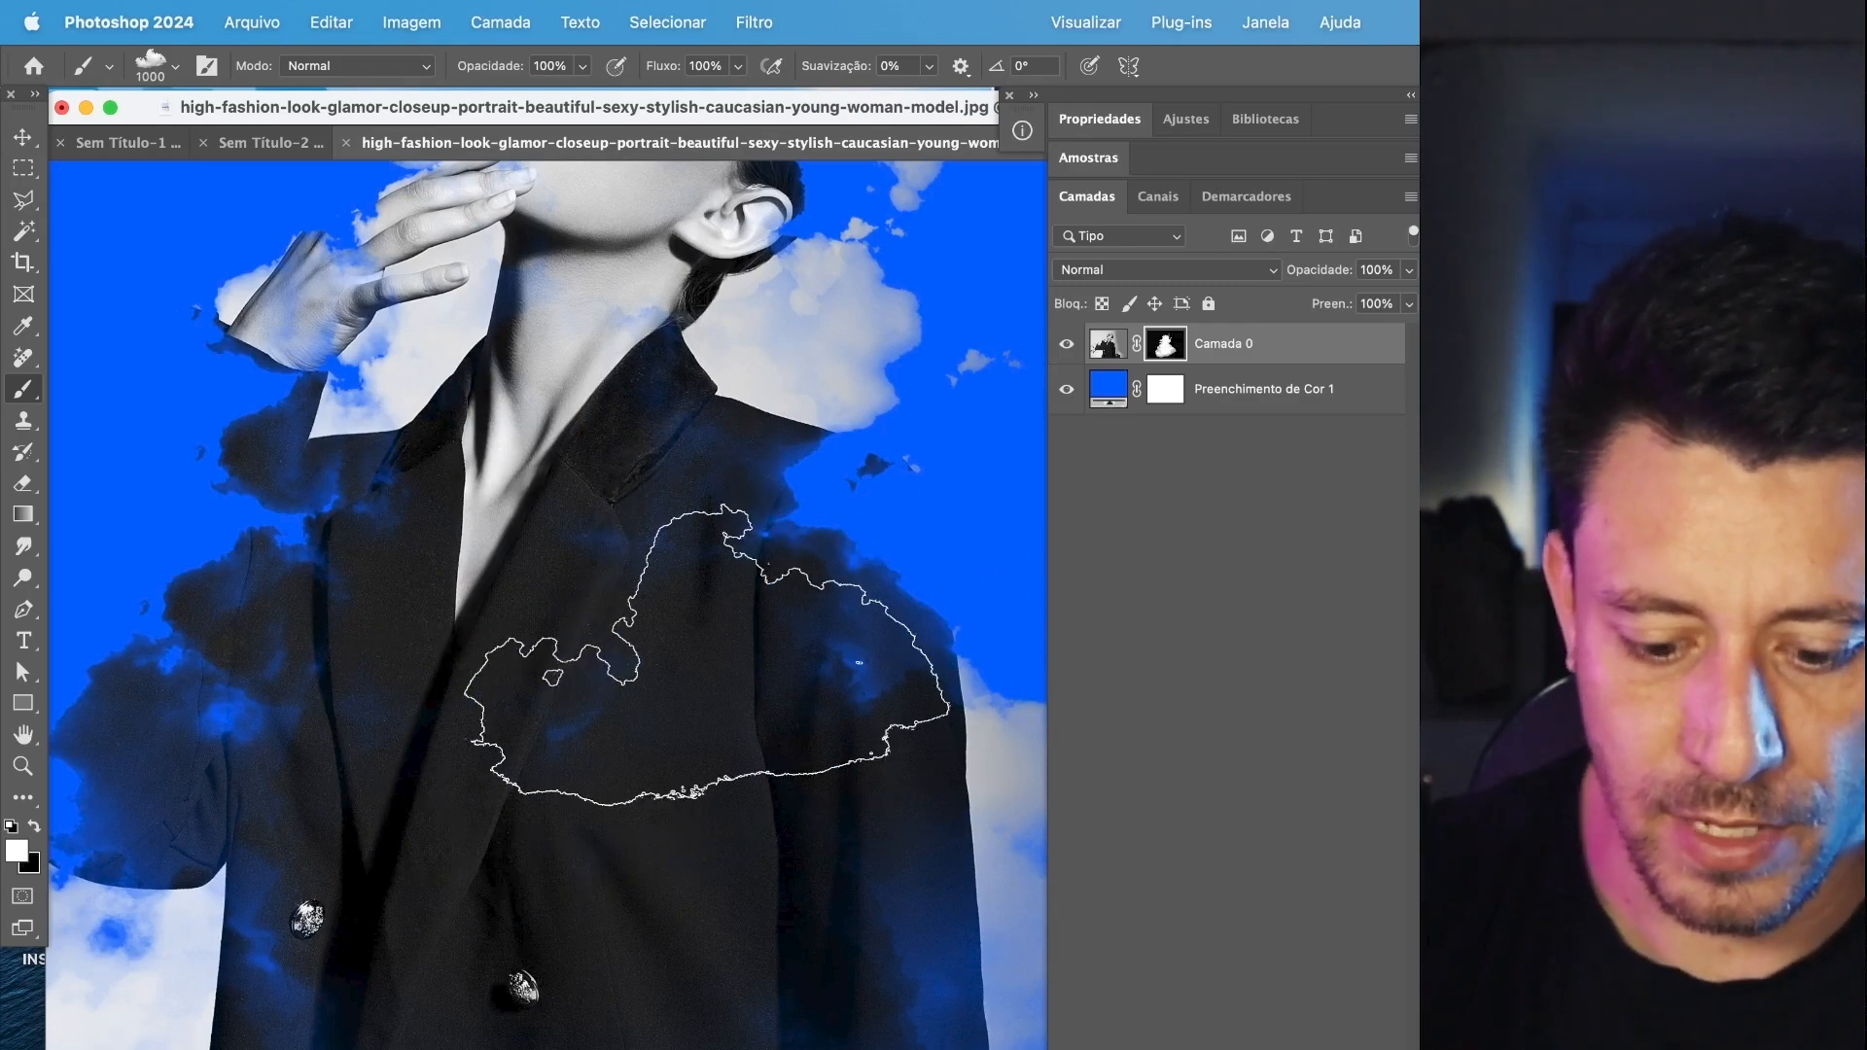
key("shift+Right")
key("shift+Right")
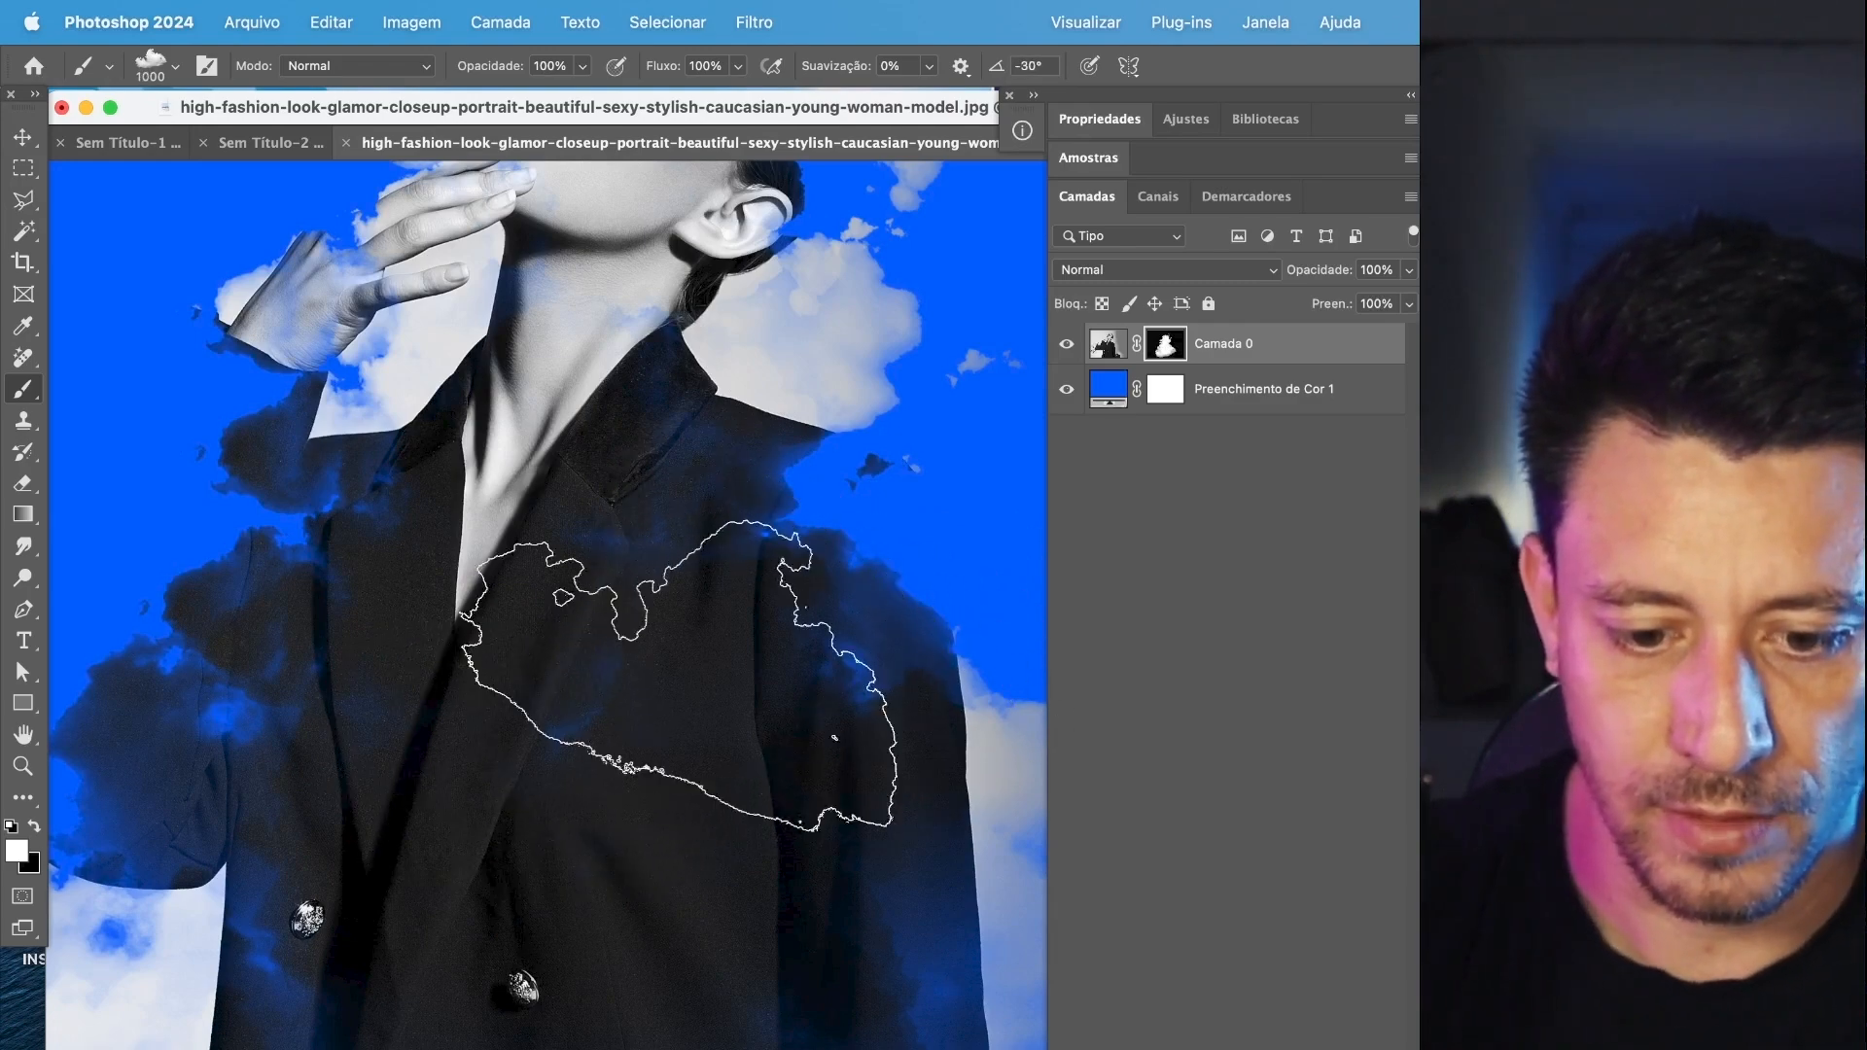
key("shift+Right")
key("shift+Right")
key("shift+Right")
key("shift+Right")
key("shift+Right")
scroll(646, 603, "up", 3)
scroll(647, 603, "right", 3)
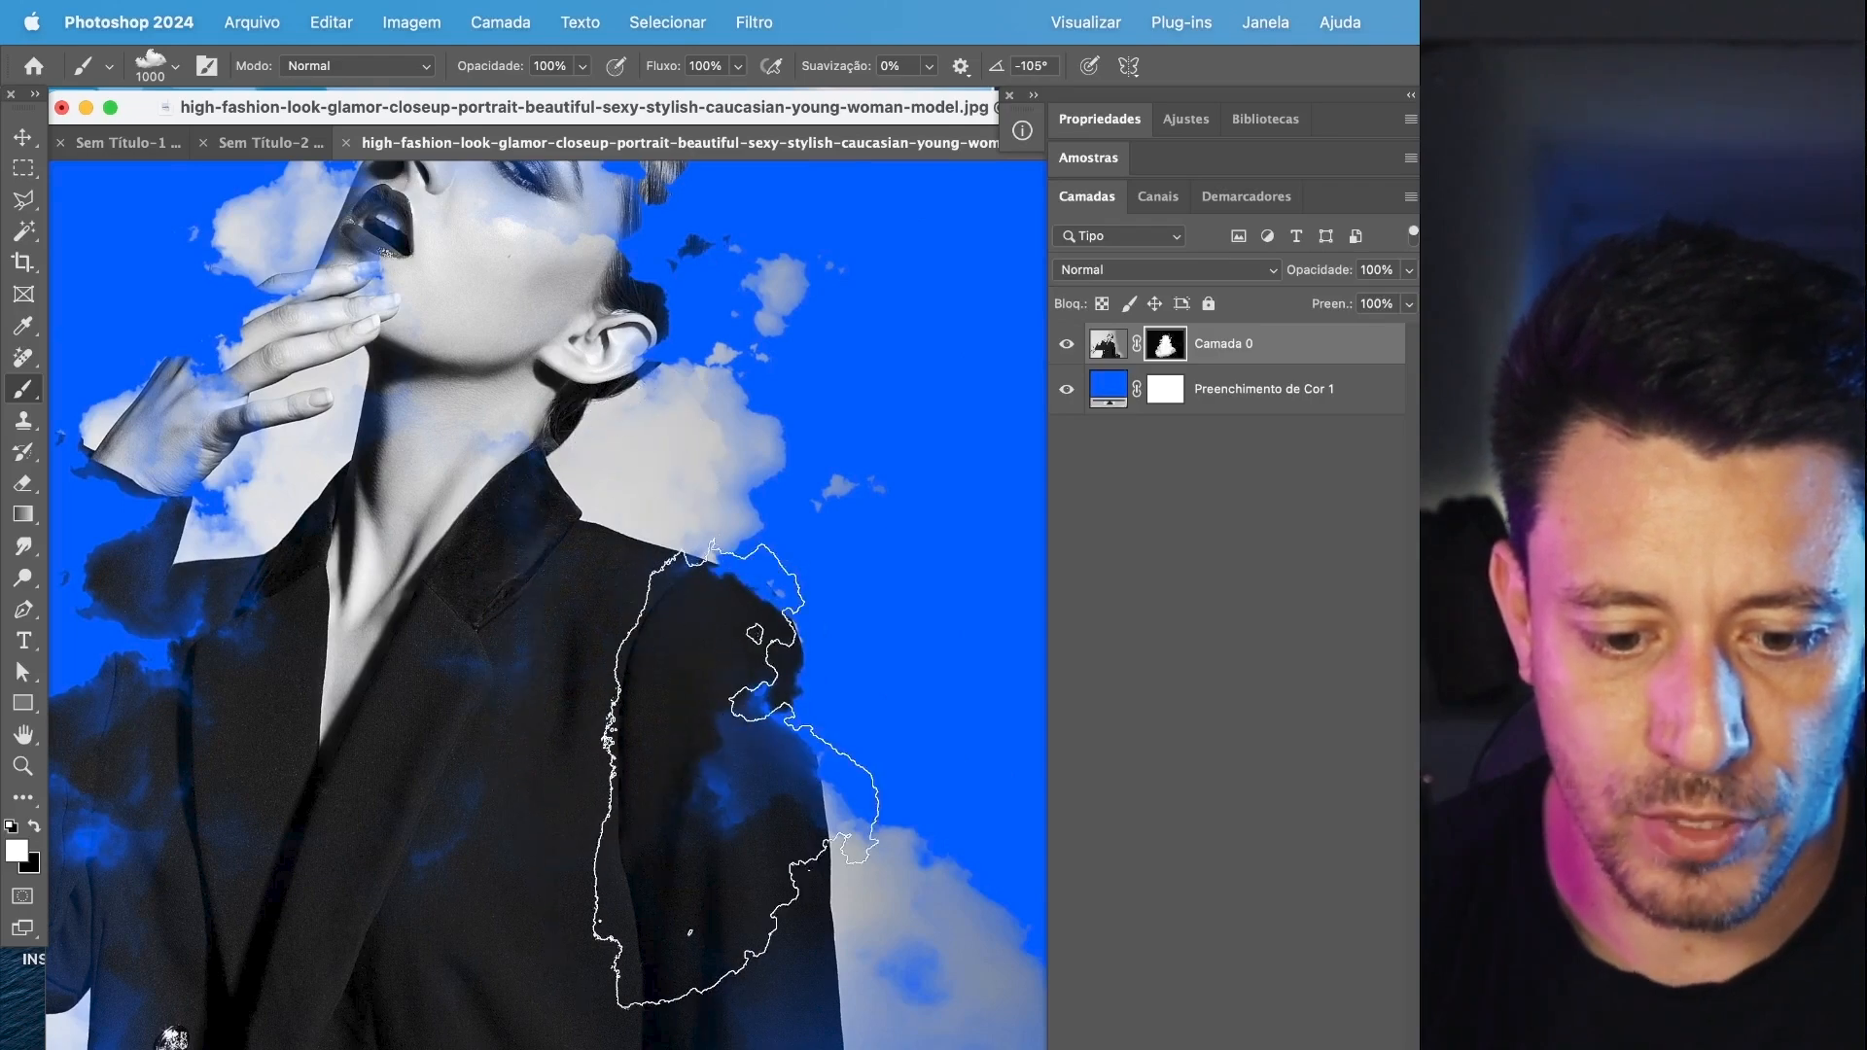
Rotate the cloud tip to 75° and stamp white on the mask to reveal the model's hand, cuff, face and hair.
scroll(739, 768, "up", 5)
scroll(778, 700, "left", 4)
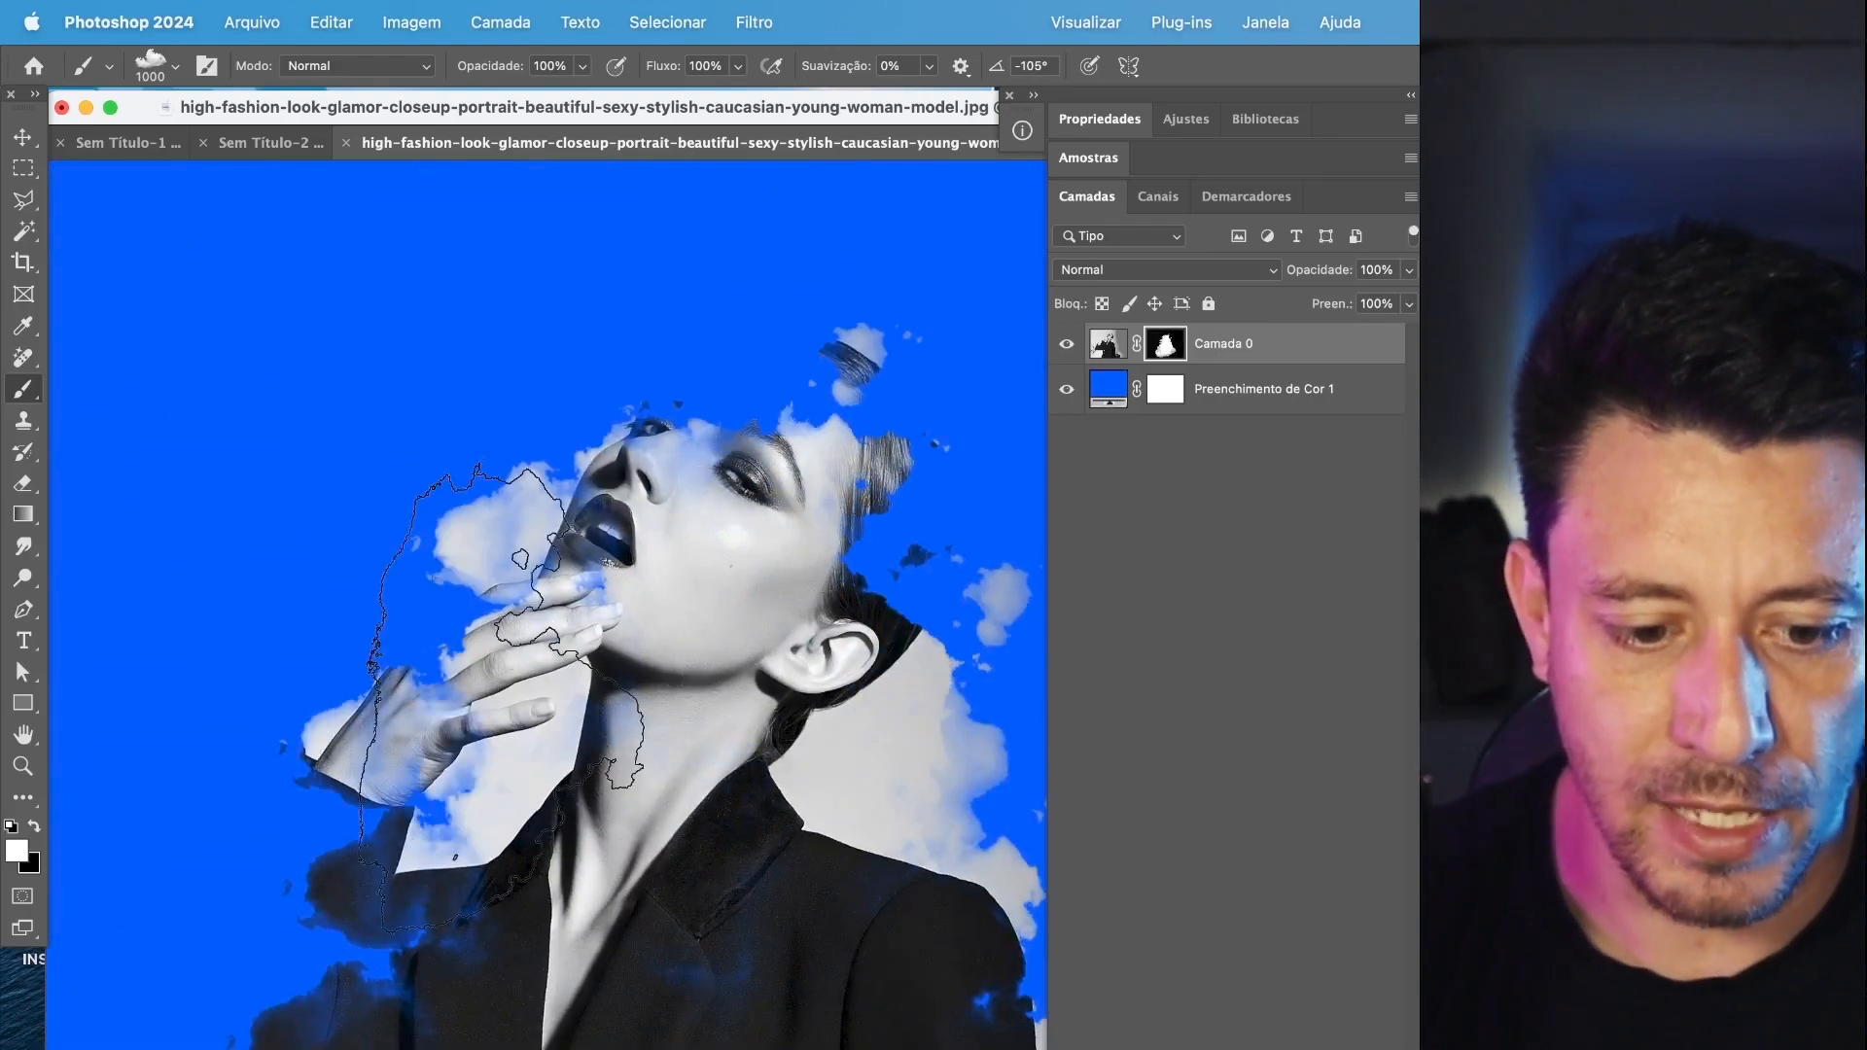
key("shift+Left")
key("shift+Left")
key("shift+Left")
key("shift+Left")
key("shift+Left")
key("shift+Left")
key("shift+Left")
key("shift+Left")
key("shift+Left")
key("shift+Left")
key("shift+Left")
key("shift+Left")
mouse_move(543, 853)
left_mouse_down()
mouse_move(616, 644)
mouse_move(539, 894)
left_mouse_up()
left_click(430, 658)
left_click(360, 853)
left_click(598, 583)
left_click(677, 531)
left_click(686, 545)
left_click(727, 579)
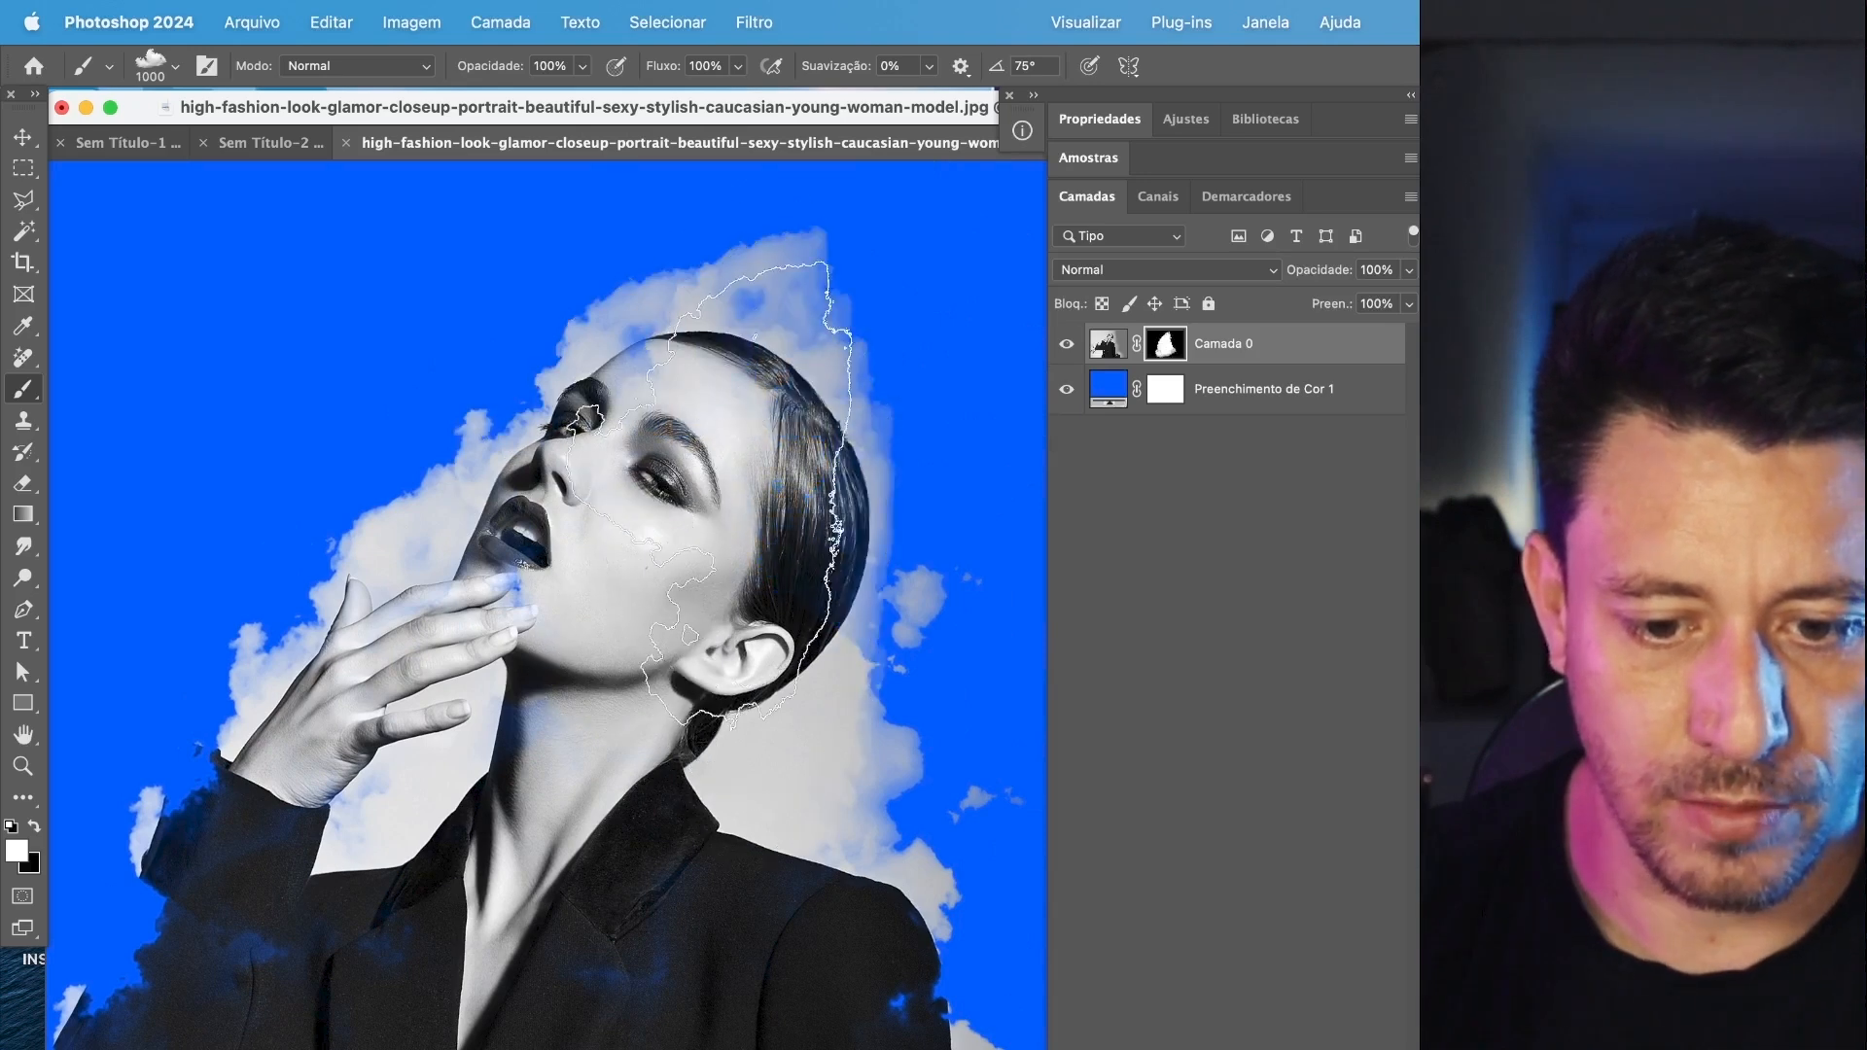
Rotate the cloud tip to 45° and on to -30°, and stamp cloud edges around the model's forehead and the back of her head.
key("shift+Right")
key("shift+Right")
key("shift+Right")
key("shift+Right")
key("shift+Right")
key("shift+Right")
key("shift+Right")
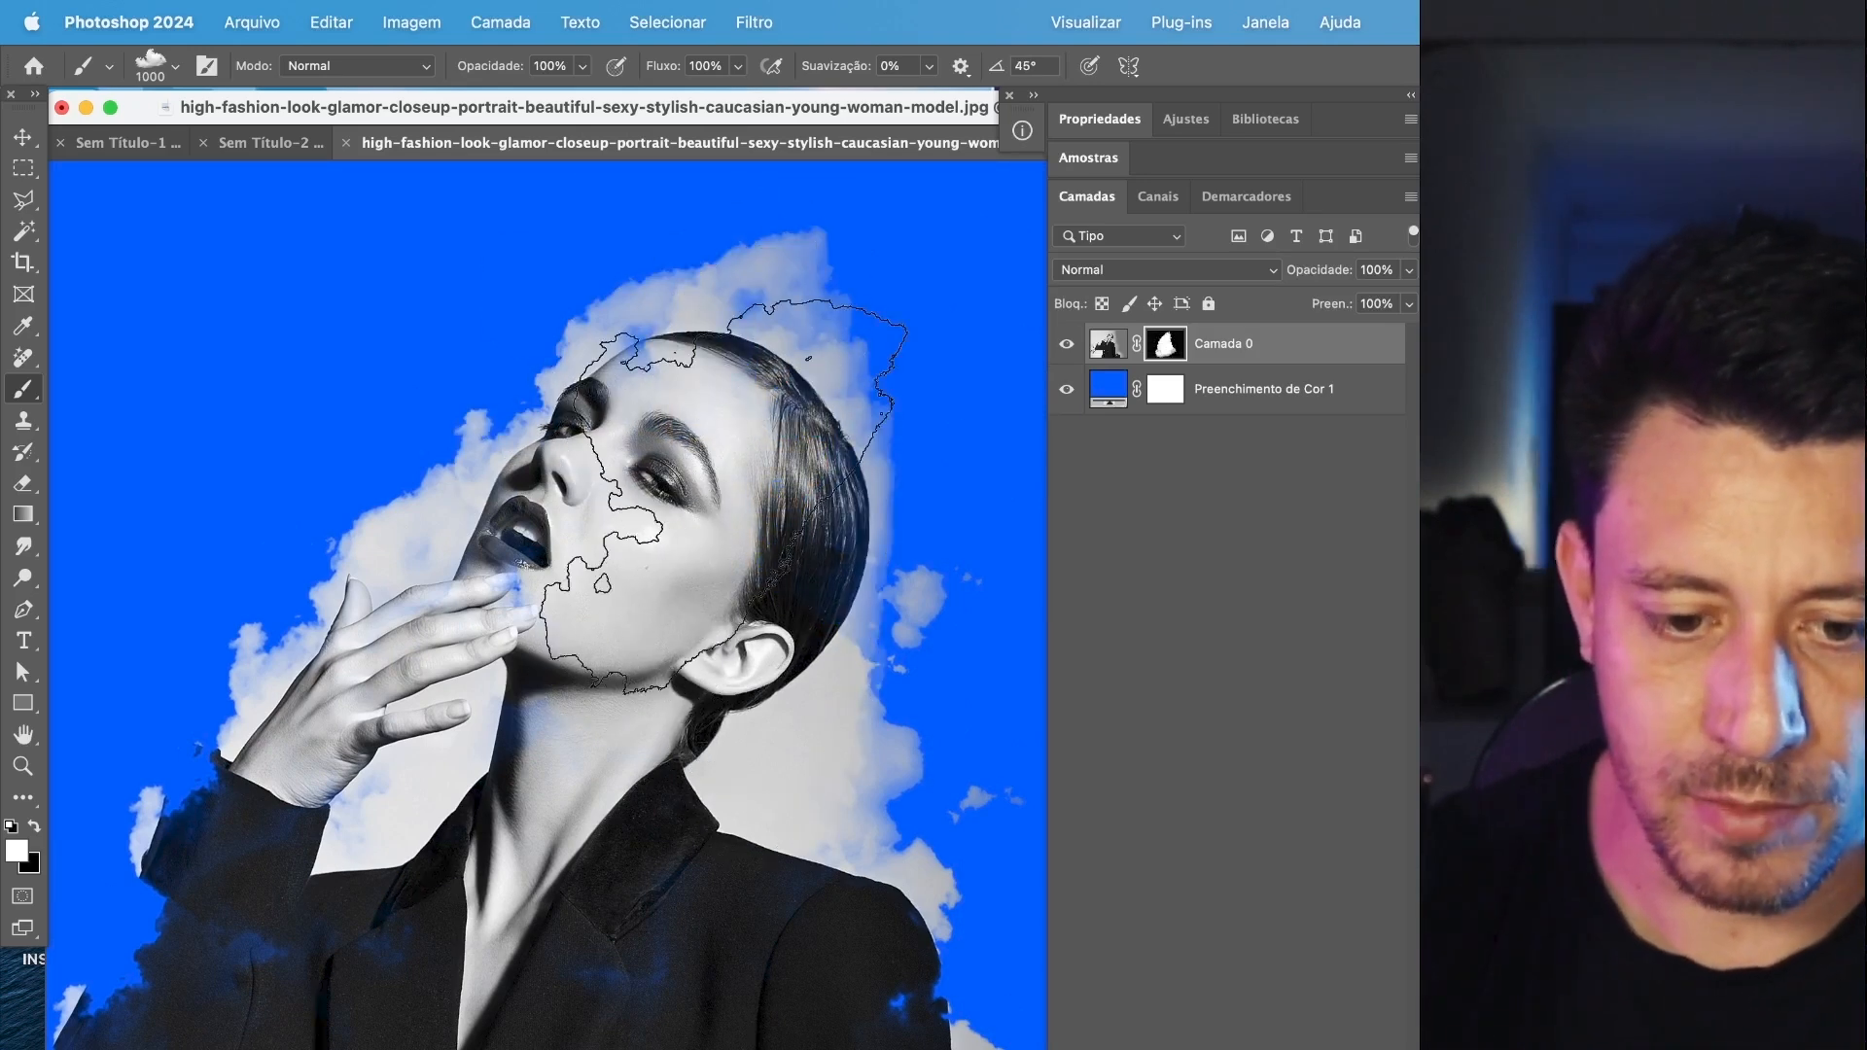
left_click(736, 420)
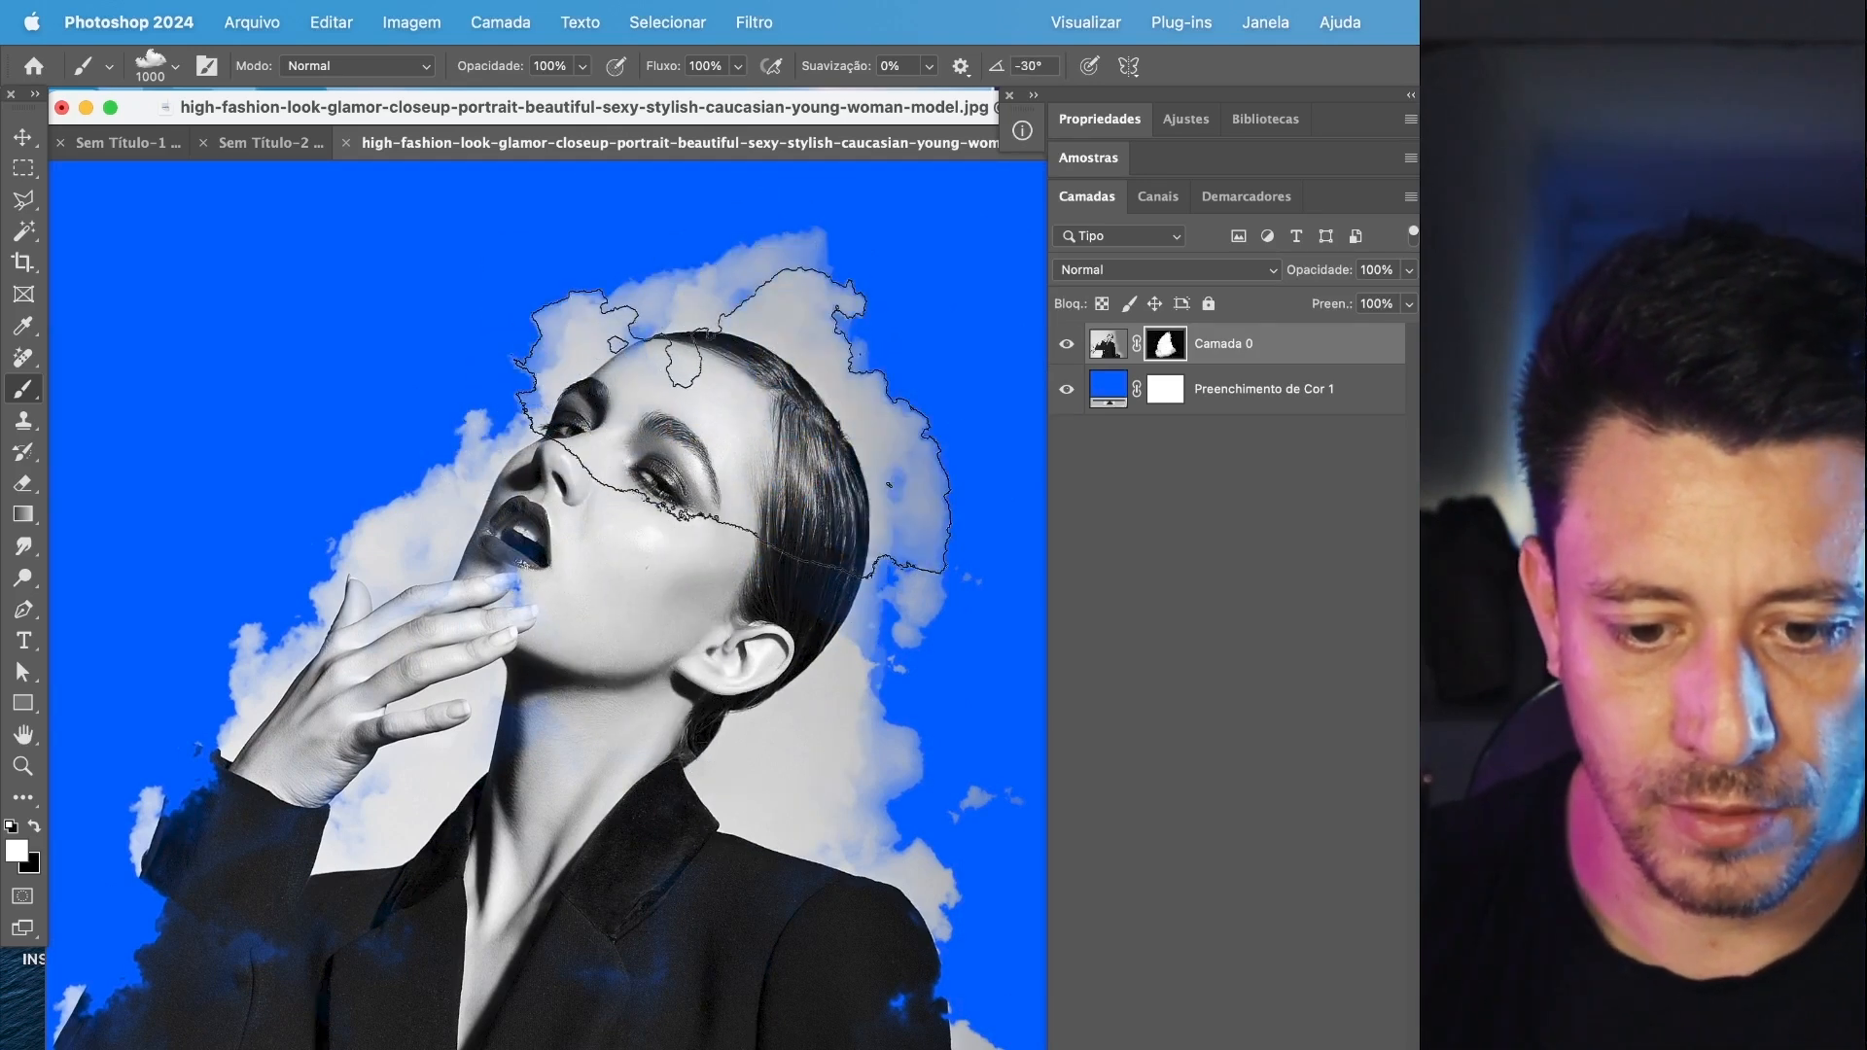
left_click(741, 383)
left_click(613, 454)
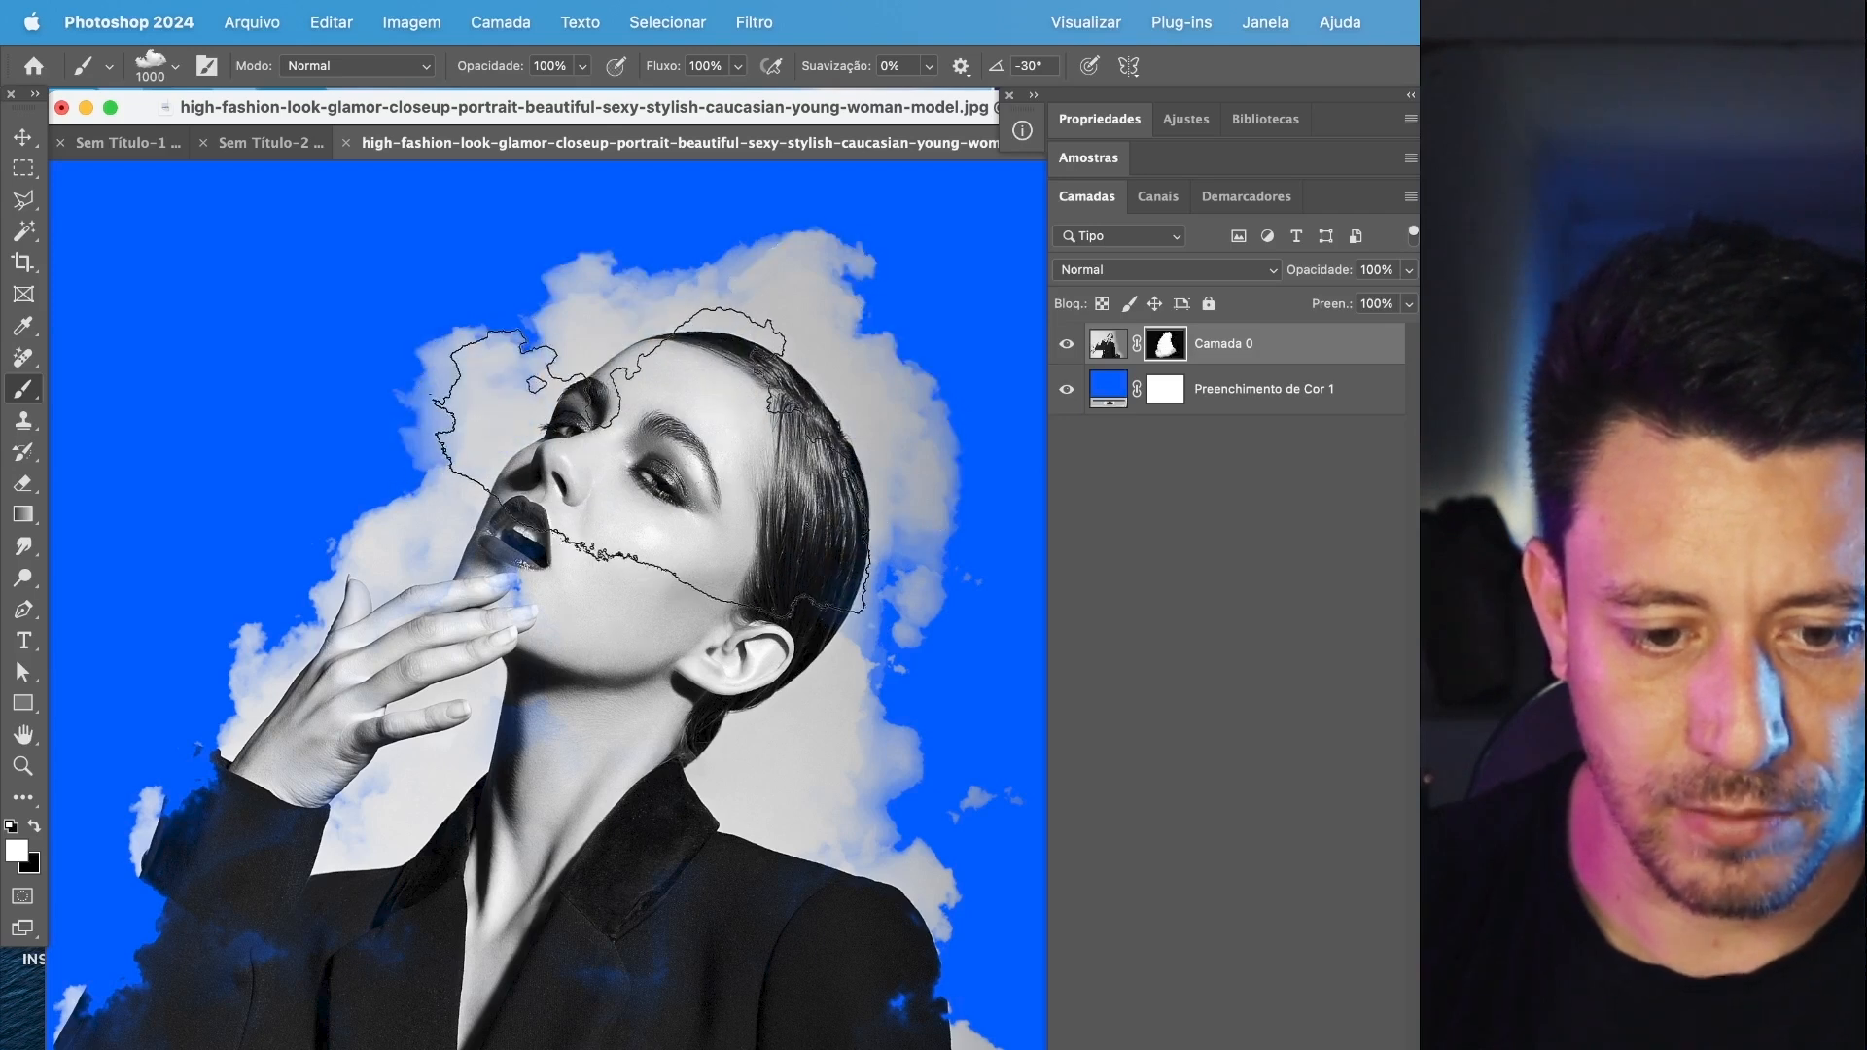
left_click(588, 541)
left_click(740, 530)
Stamp clouds on the mask over the bent elbow's sleeve and the opposite shoulder.
scroll(622, 685, "down", 5)
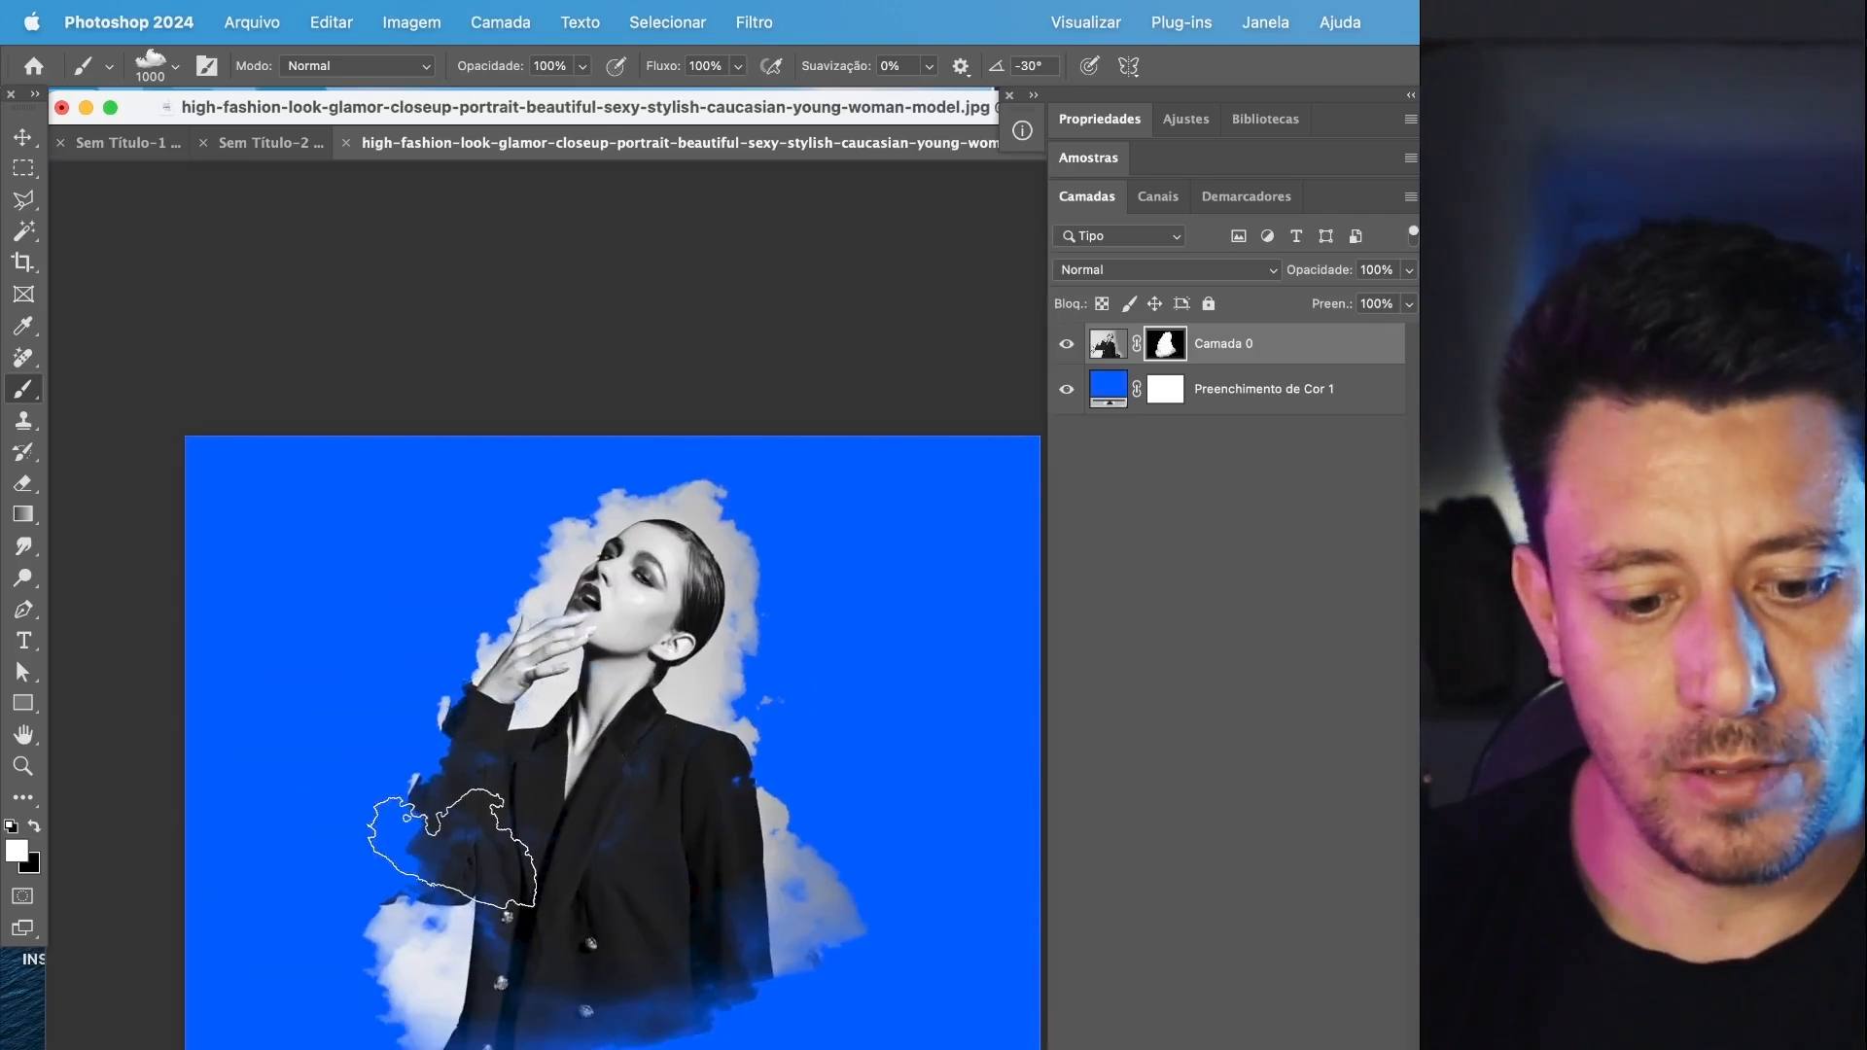
left_click(440, 888)
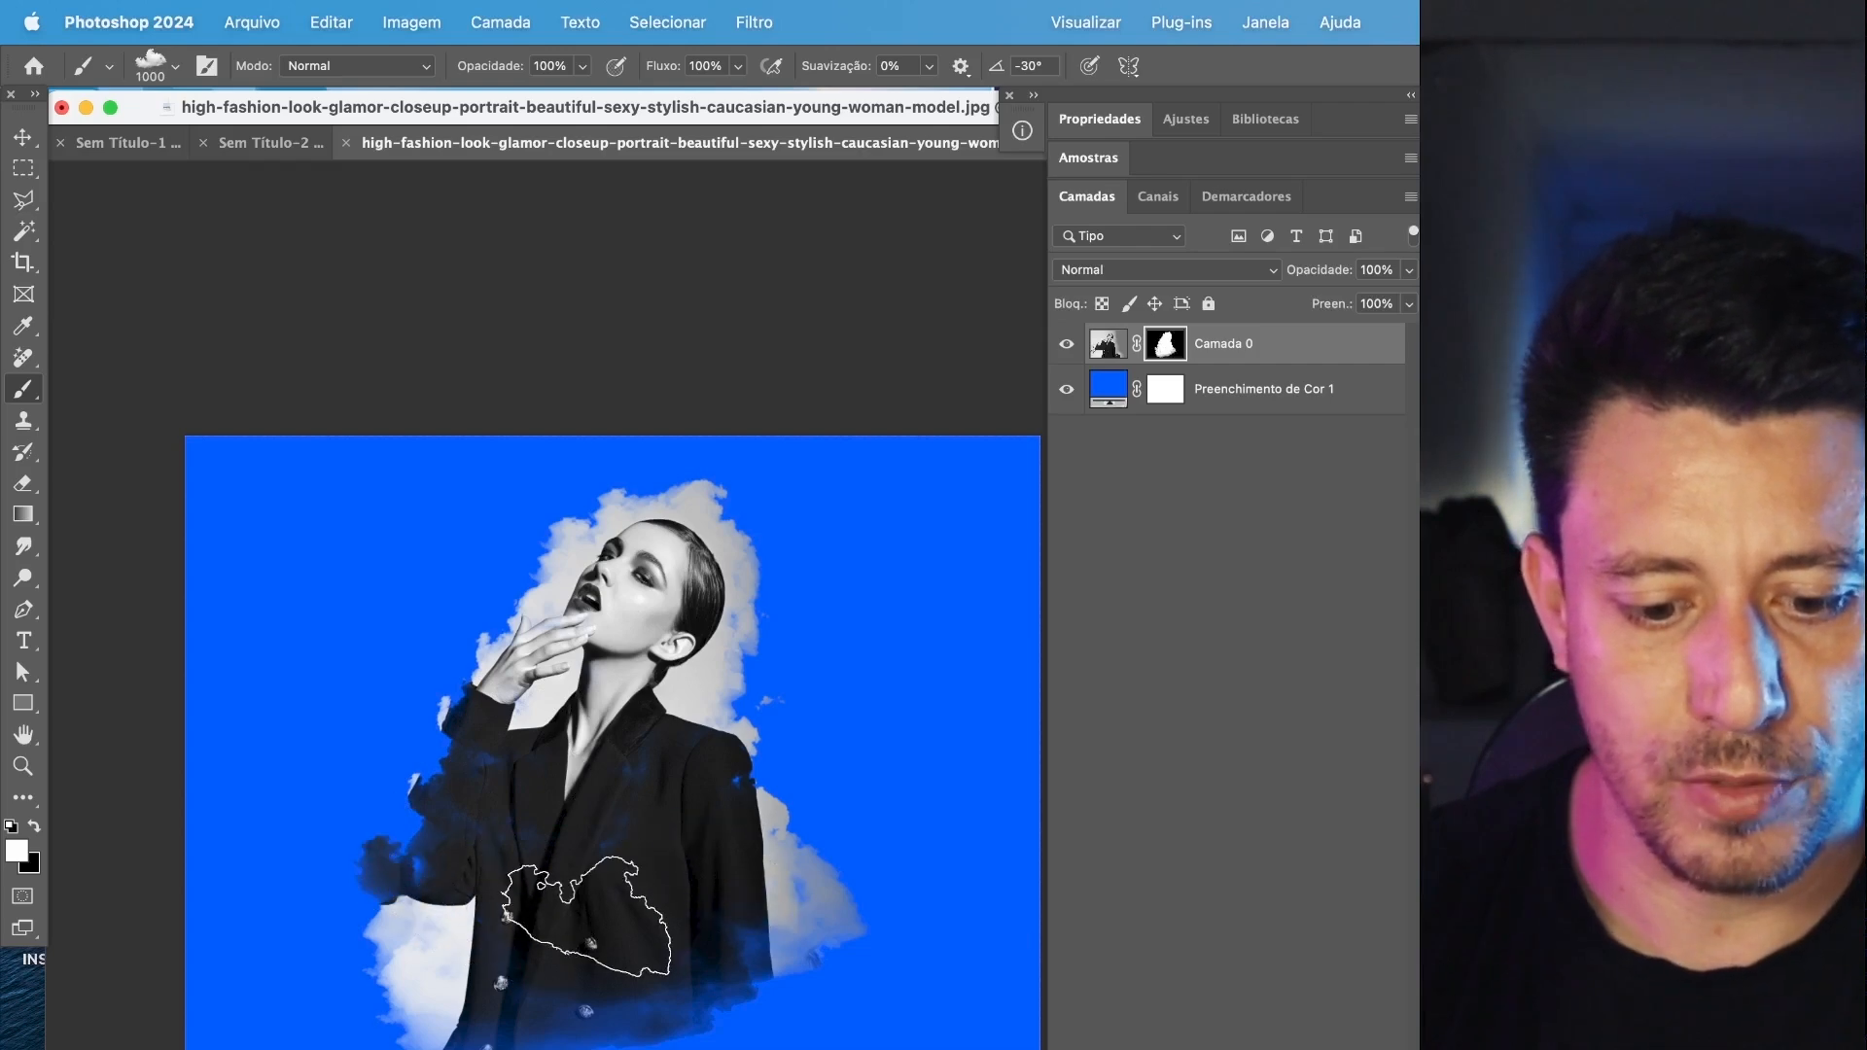
left_click(708, 760)
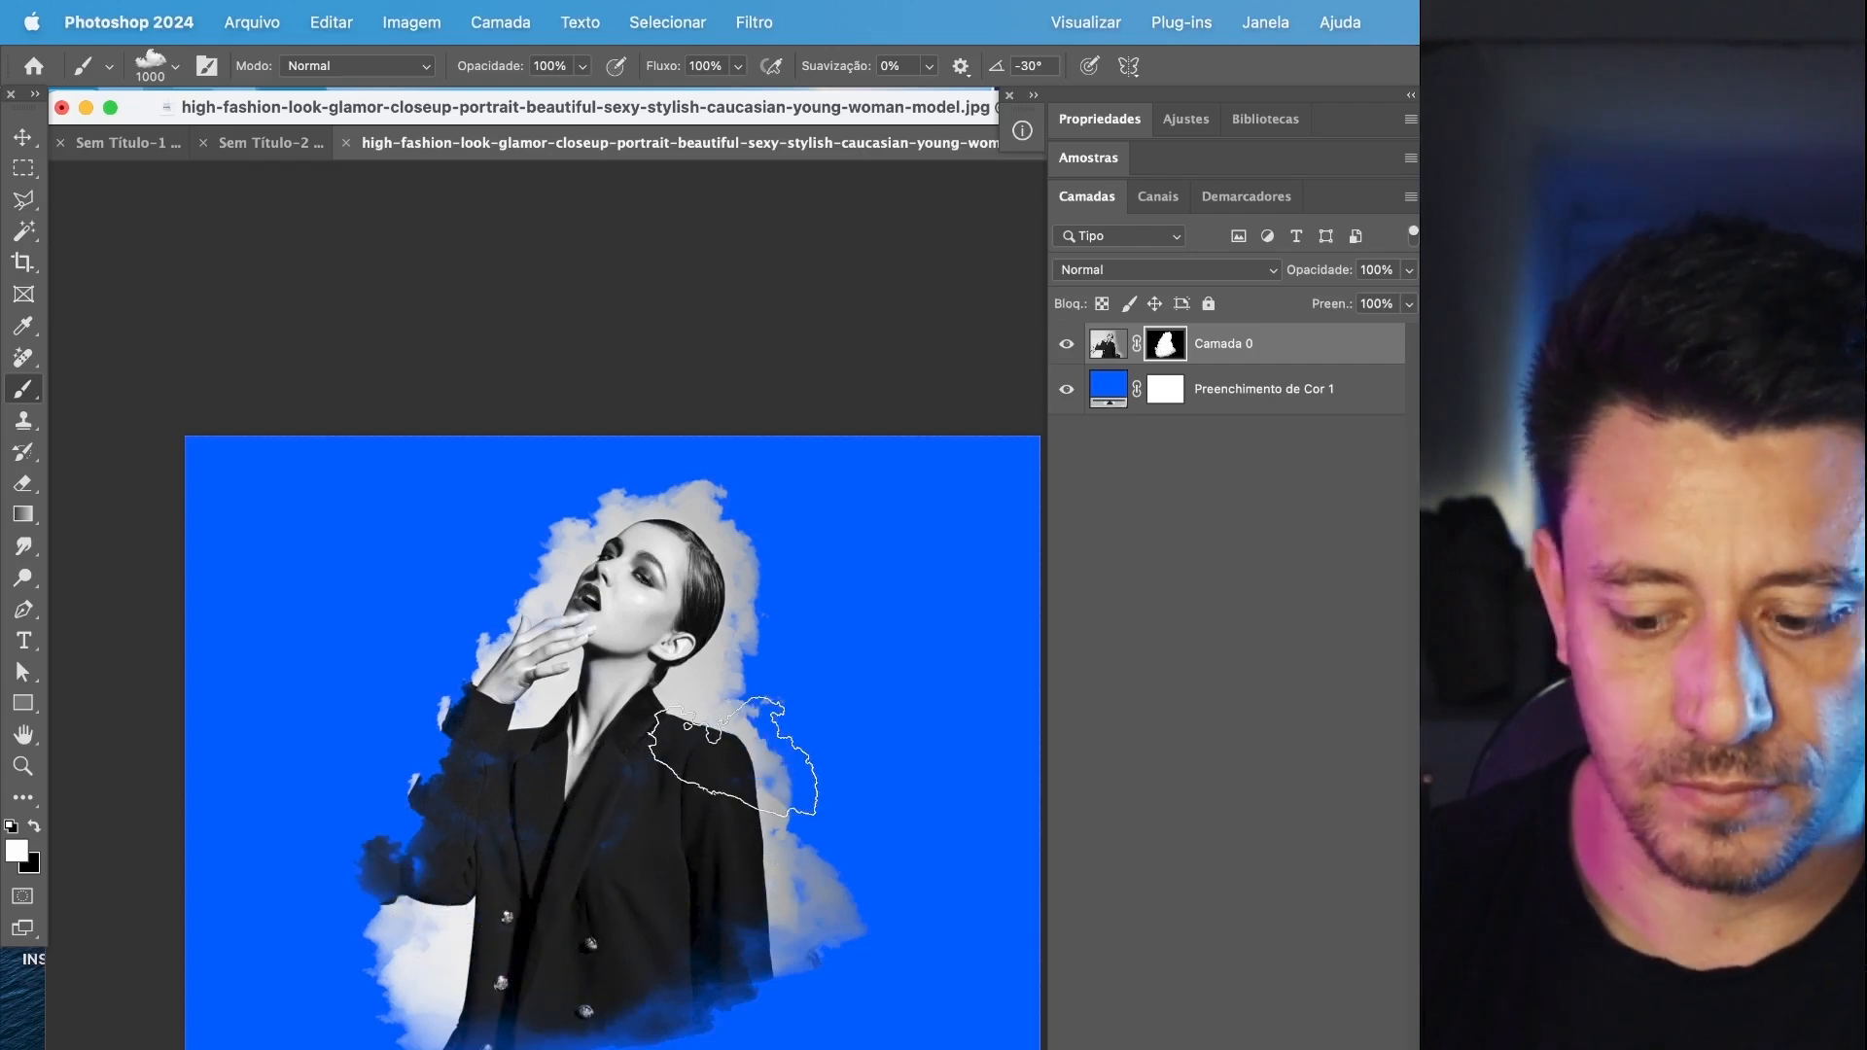
Rotate the cloud tip to -75° and stamp a cloud edge just outside the model's shoulder beneath her ear.
key("shift+Right")
key("shift+Right")
key("shift+Right")
left_click(754, 724)
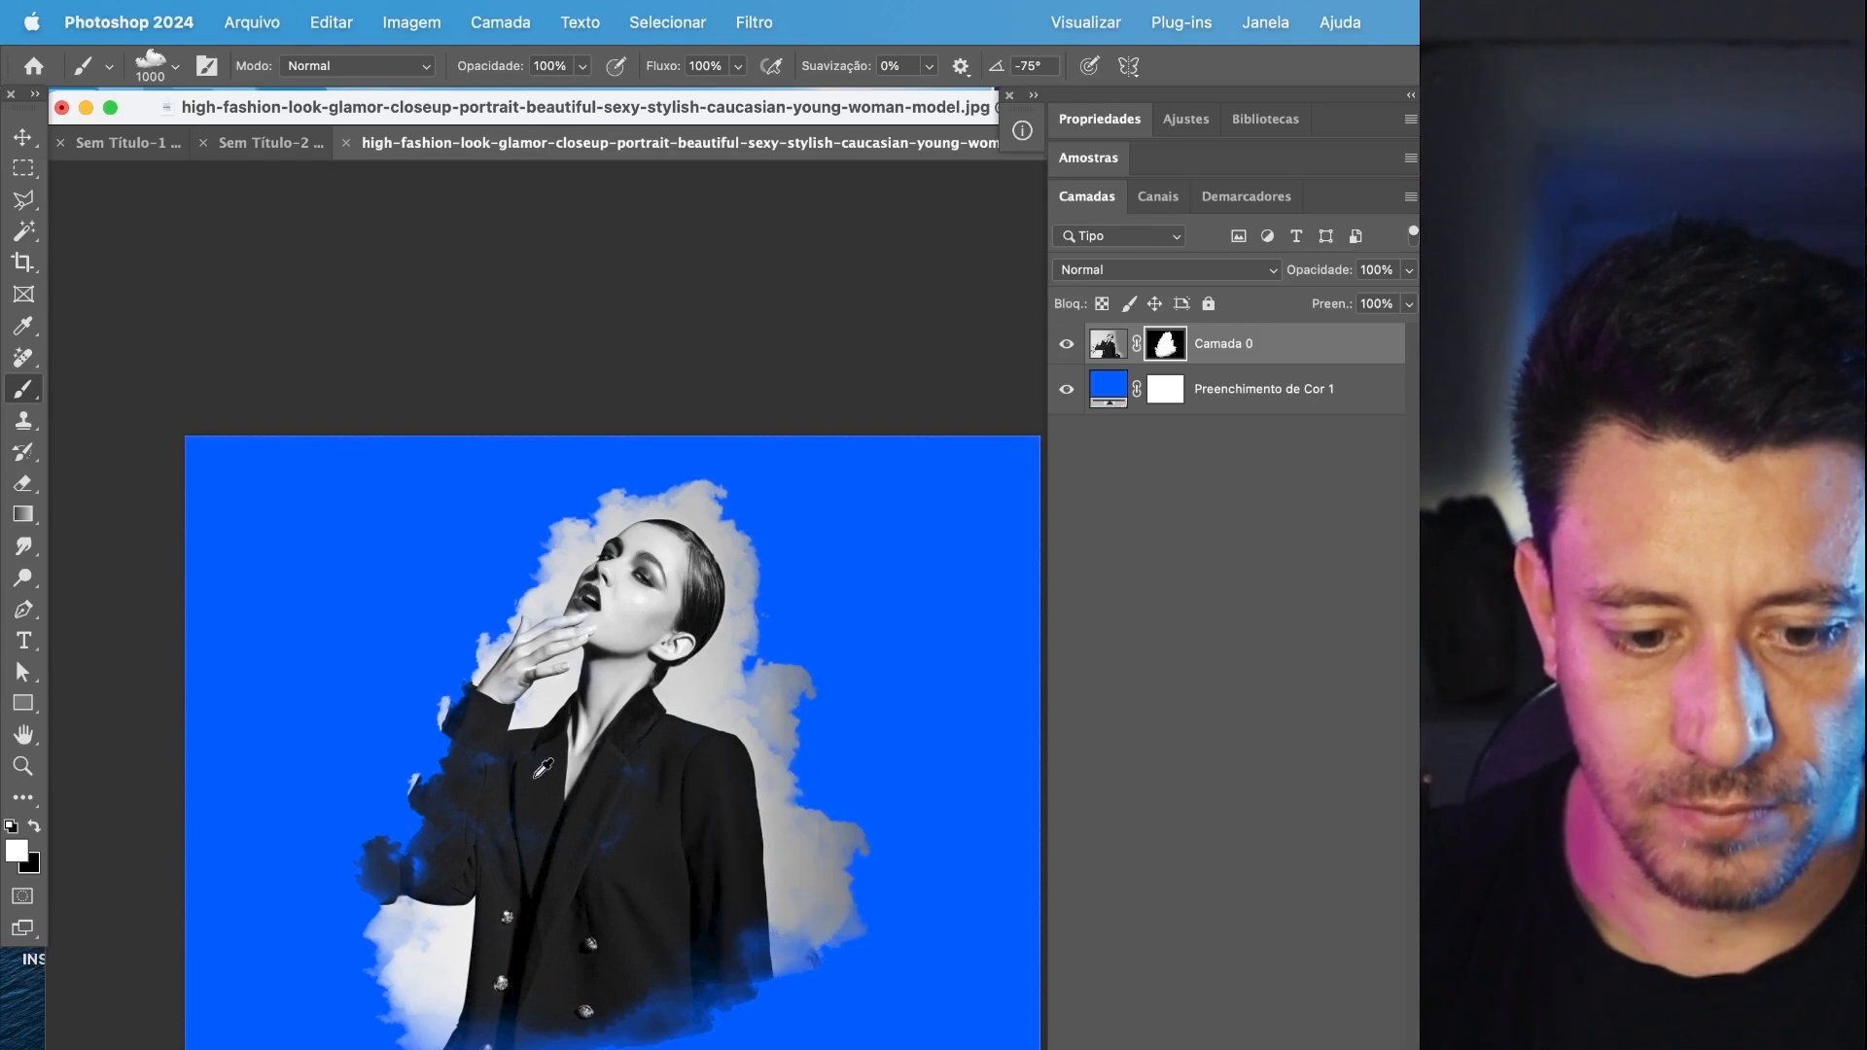
Recolour the blue fill layer with a light grey sampled from the photo's backdrop.
scroll(701, 827, "up", 3)
scroll(691, 826, "right", 3)
scroll(690, 827, "up", 1)
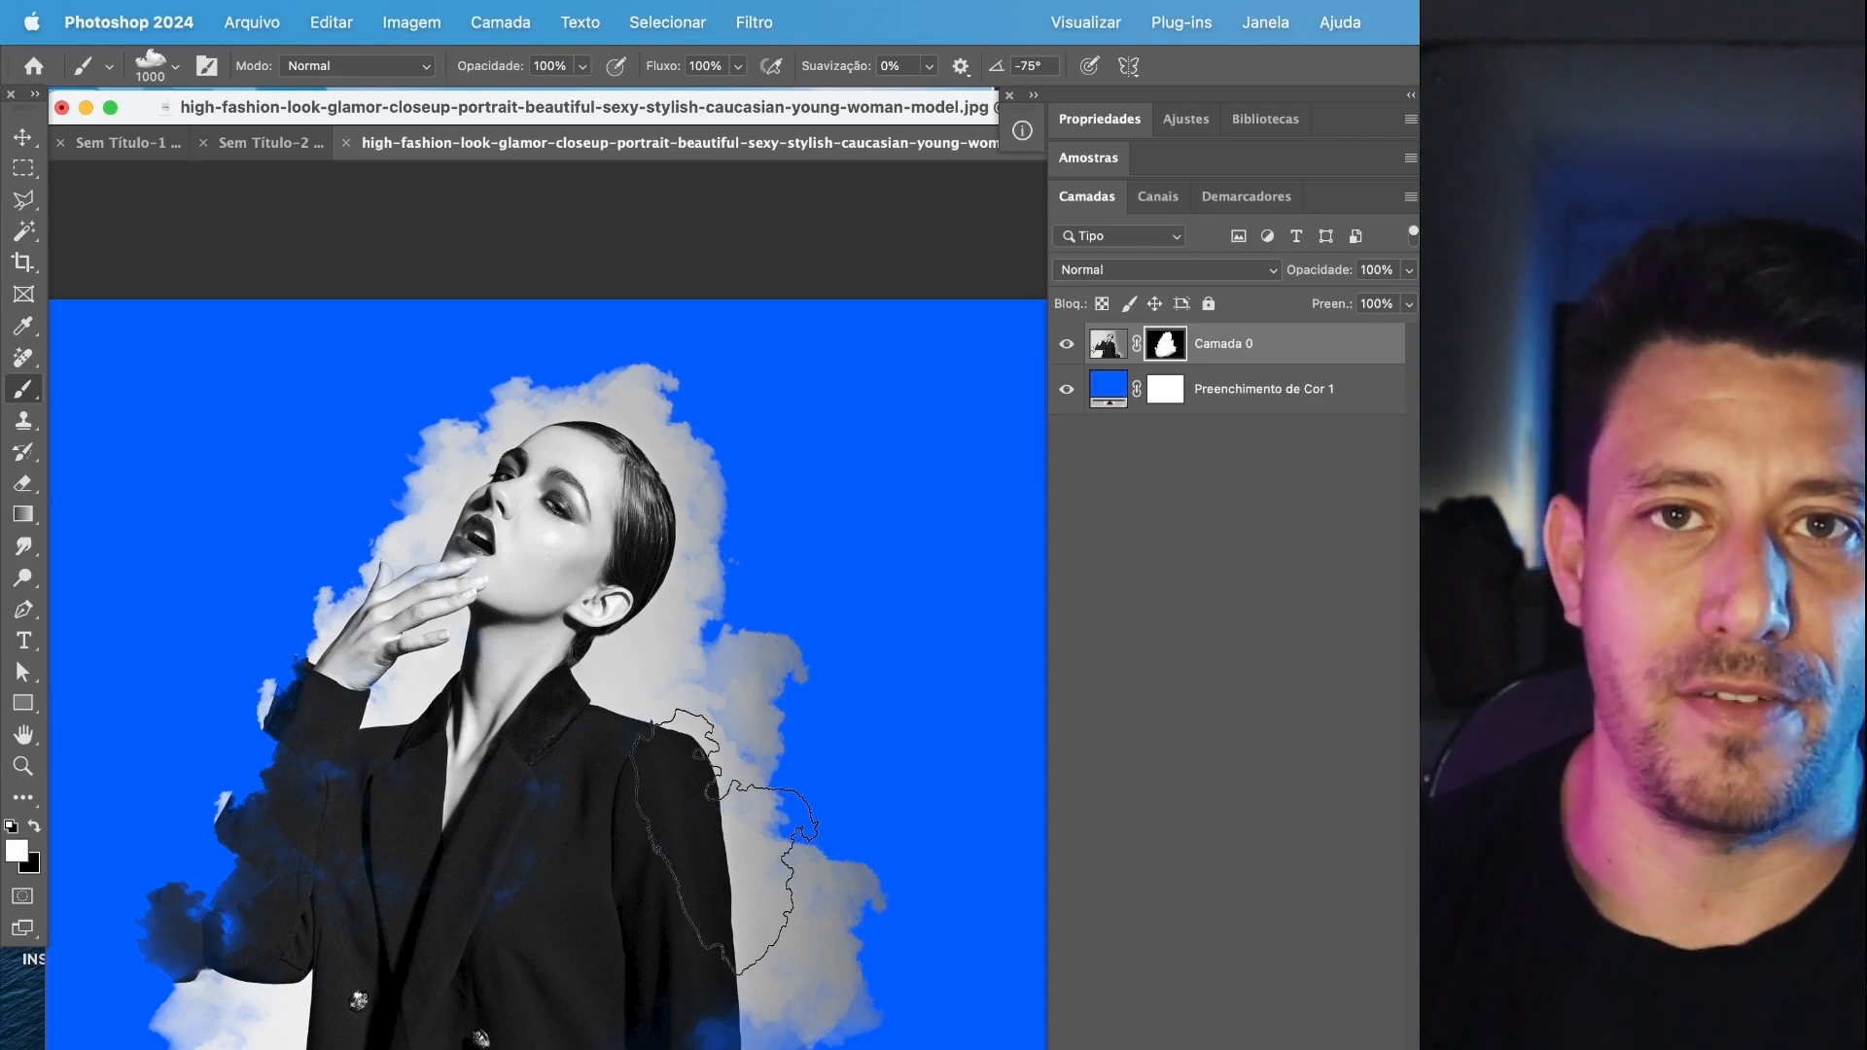
double_click(1106, 390)
left_click(673, 469)
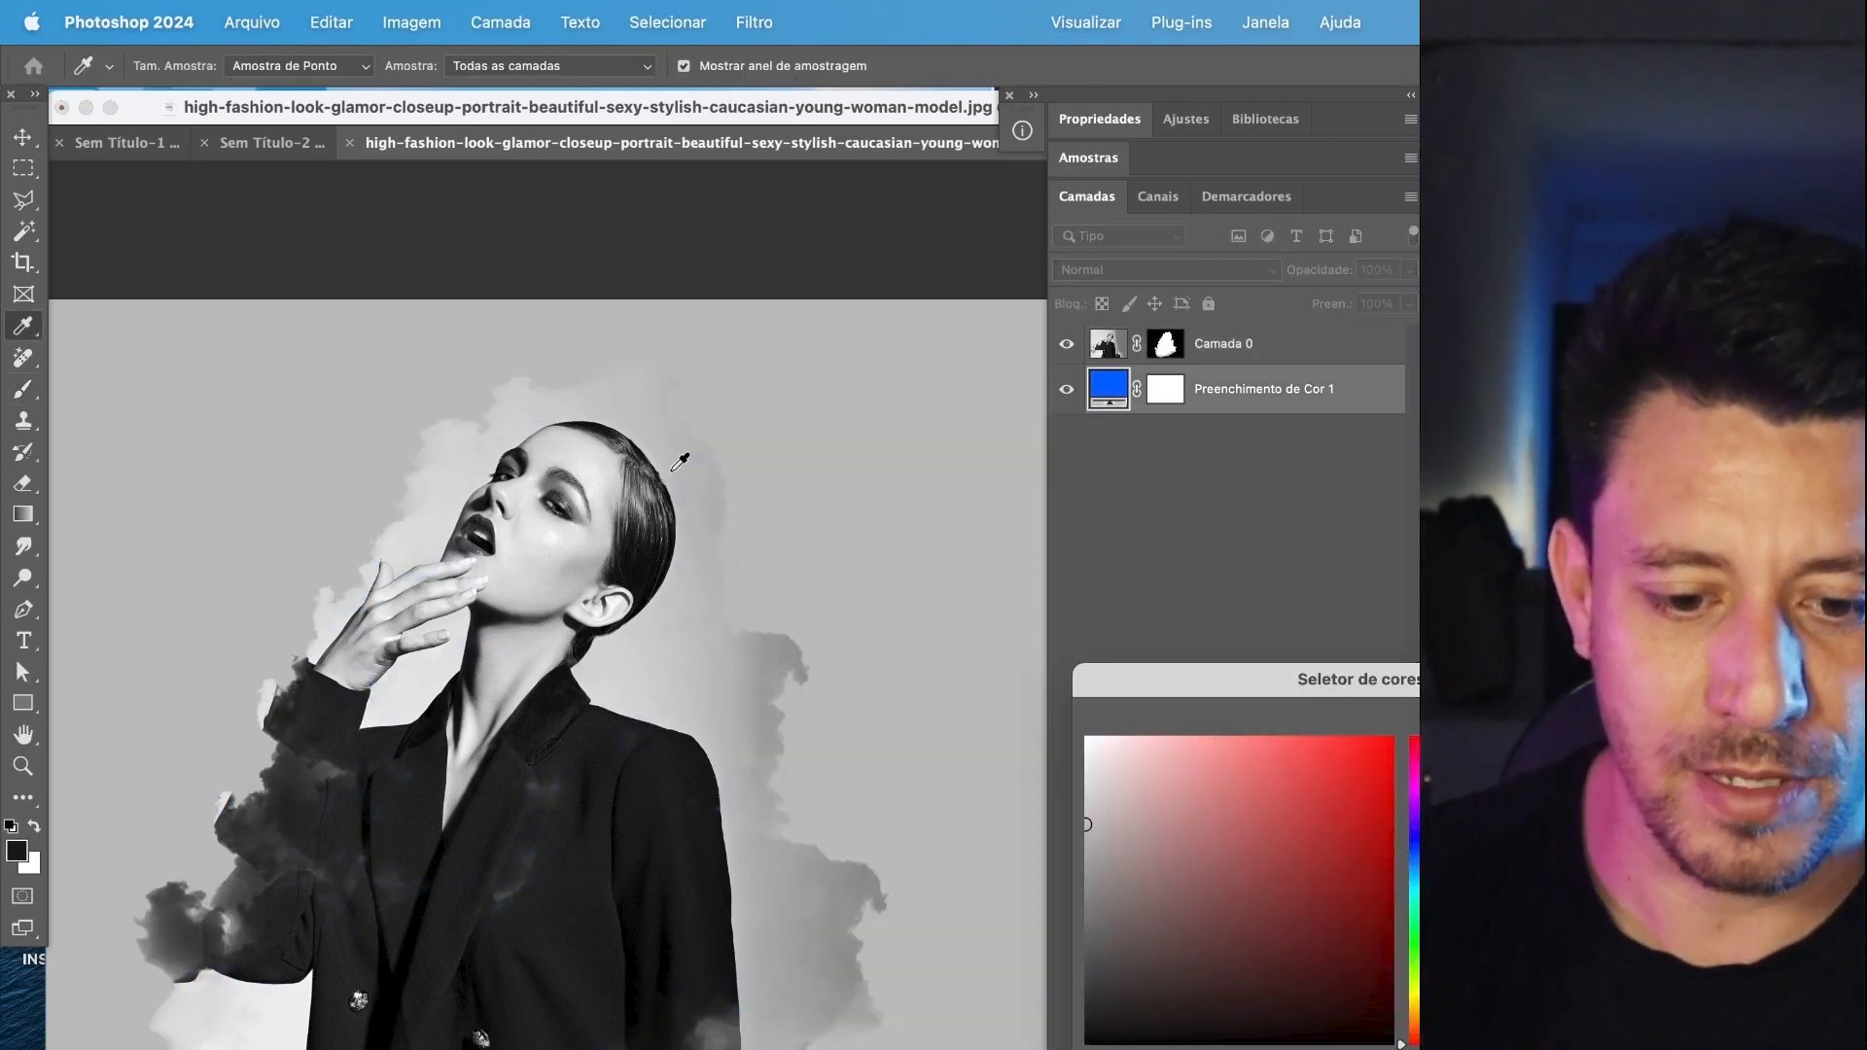
left_click(693, 673)
key("Return")
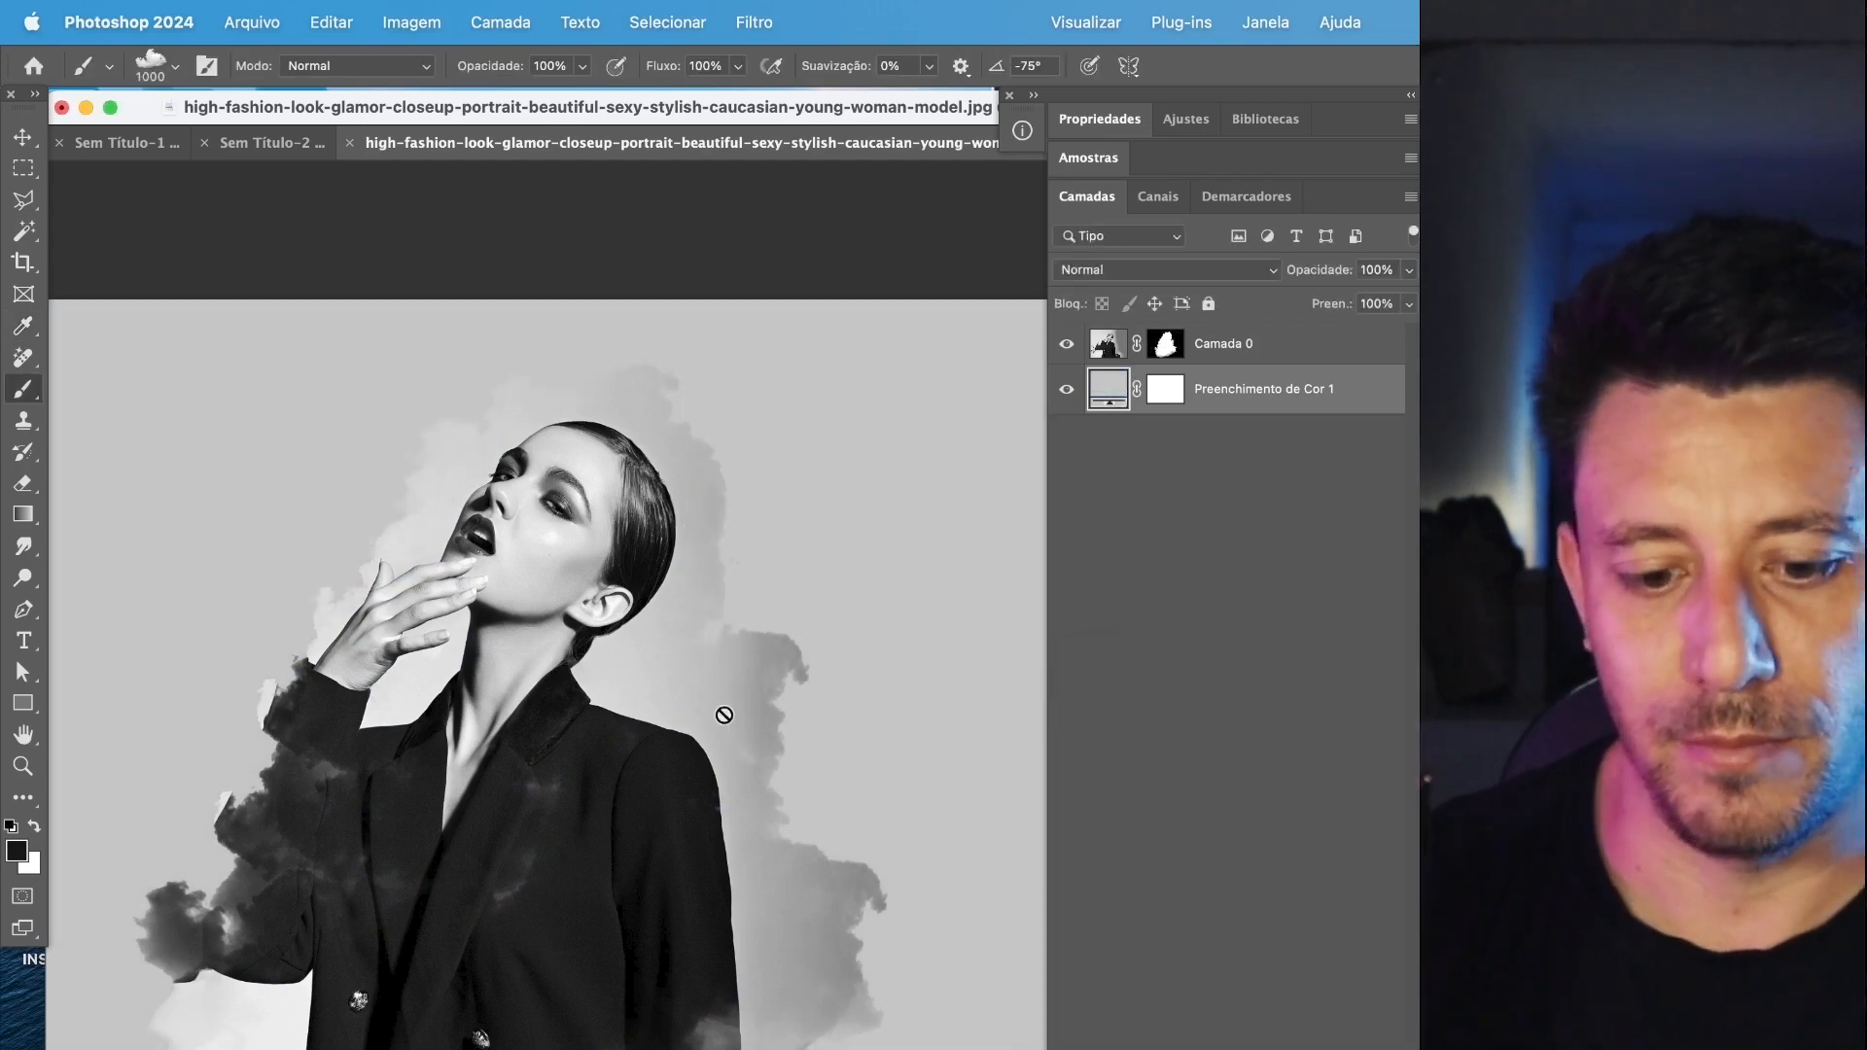
Switch to the beer-is-pouring-into-glass.jpg document and view the Shape Dynamics settings of its 51 px droplet brush.
scroll(667, 898, "down", 3)
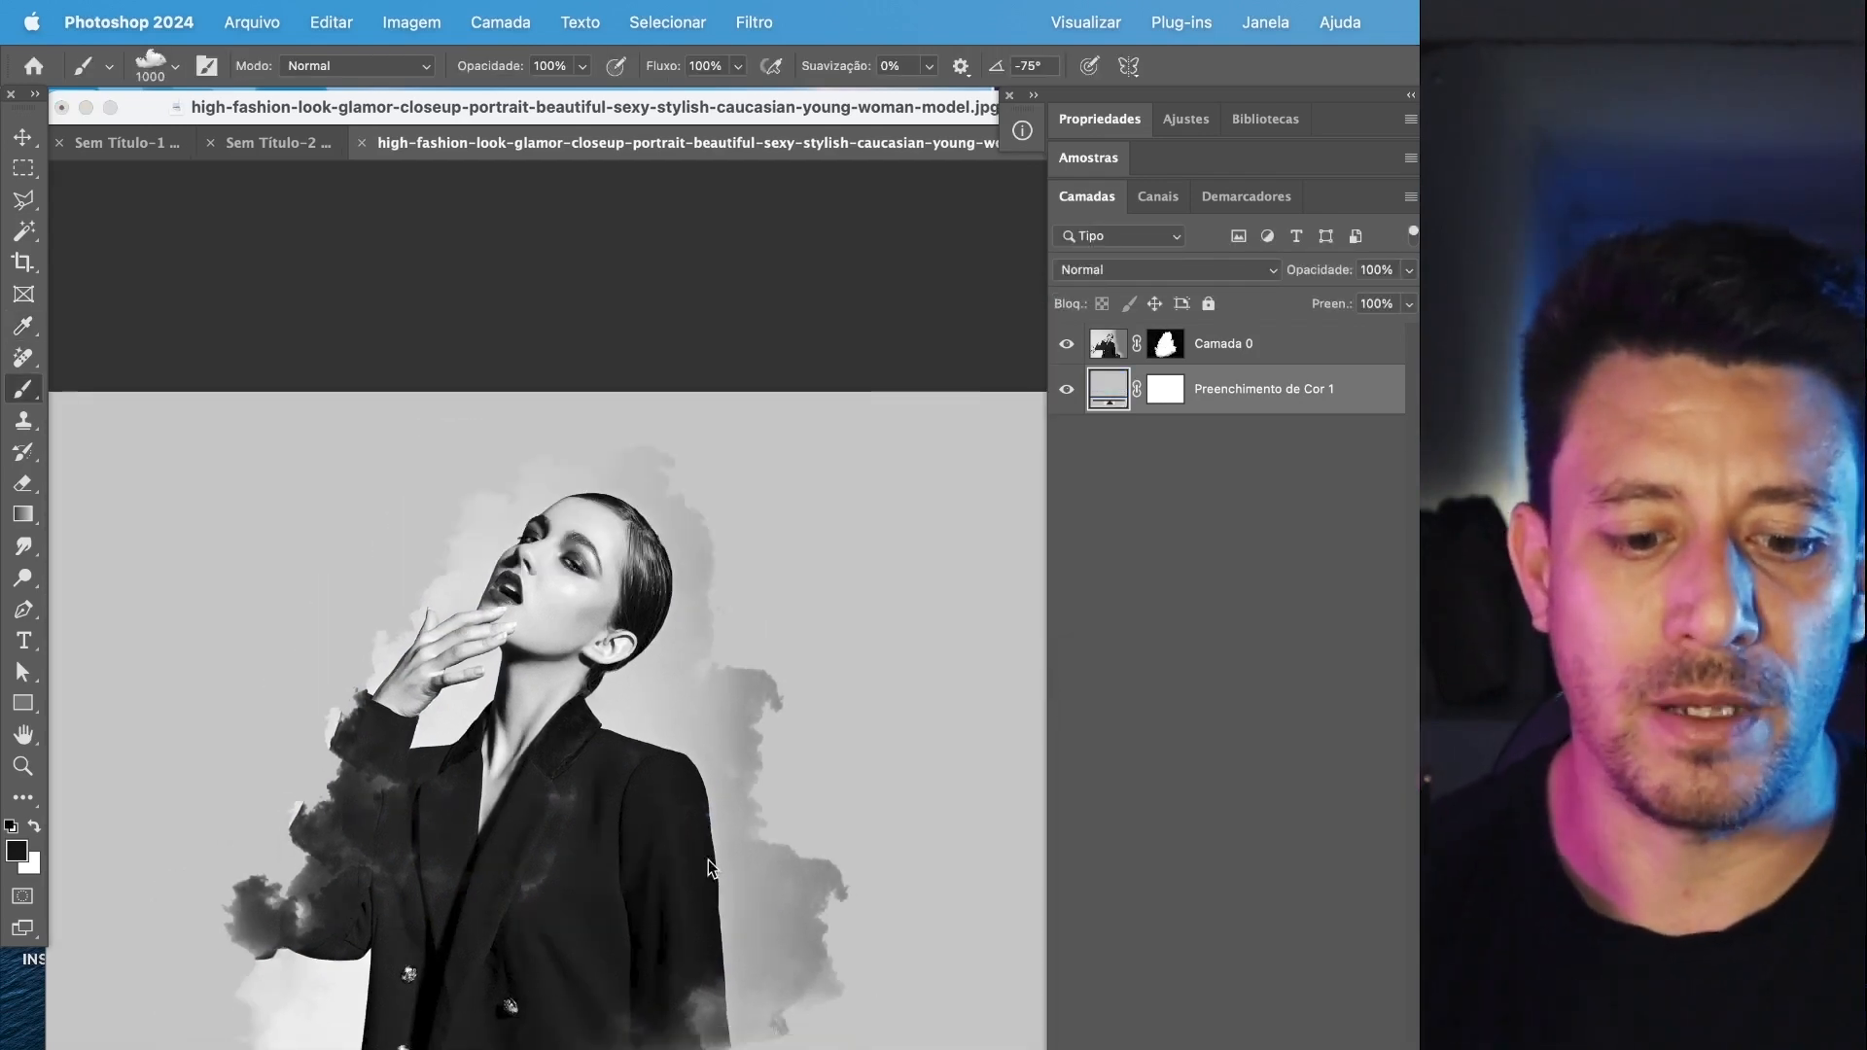
left_click(710, 861)
key("Escape")
mouse_move(721, 837)
left_mouse_down()
mouse_move(824, 701)
mouse_move(787, 734)
left_mouse_up()
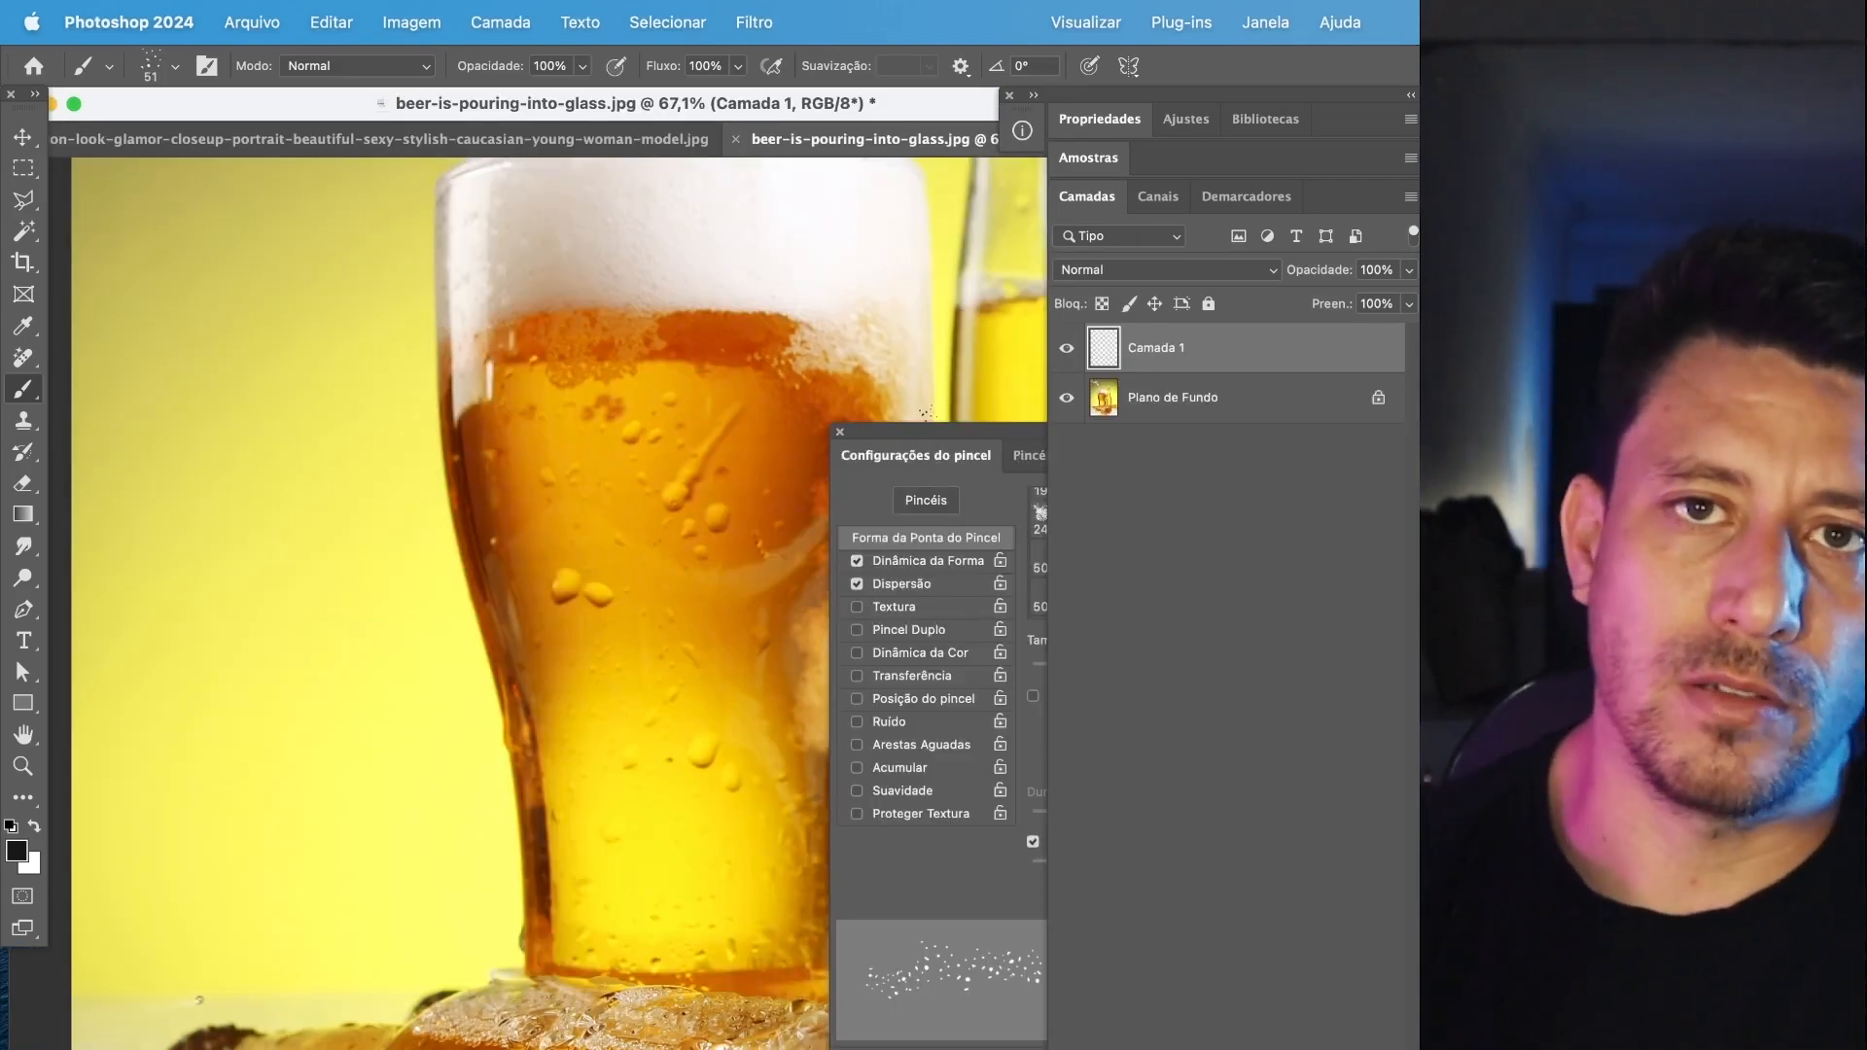
left_click(931, 440)
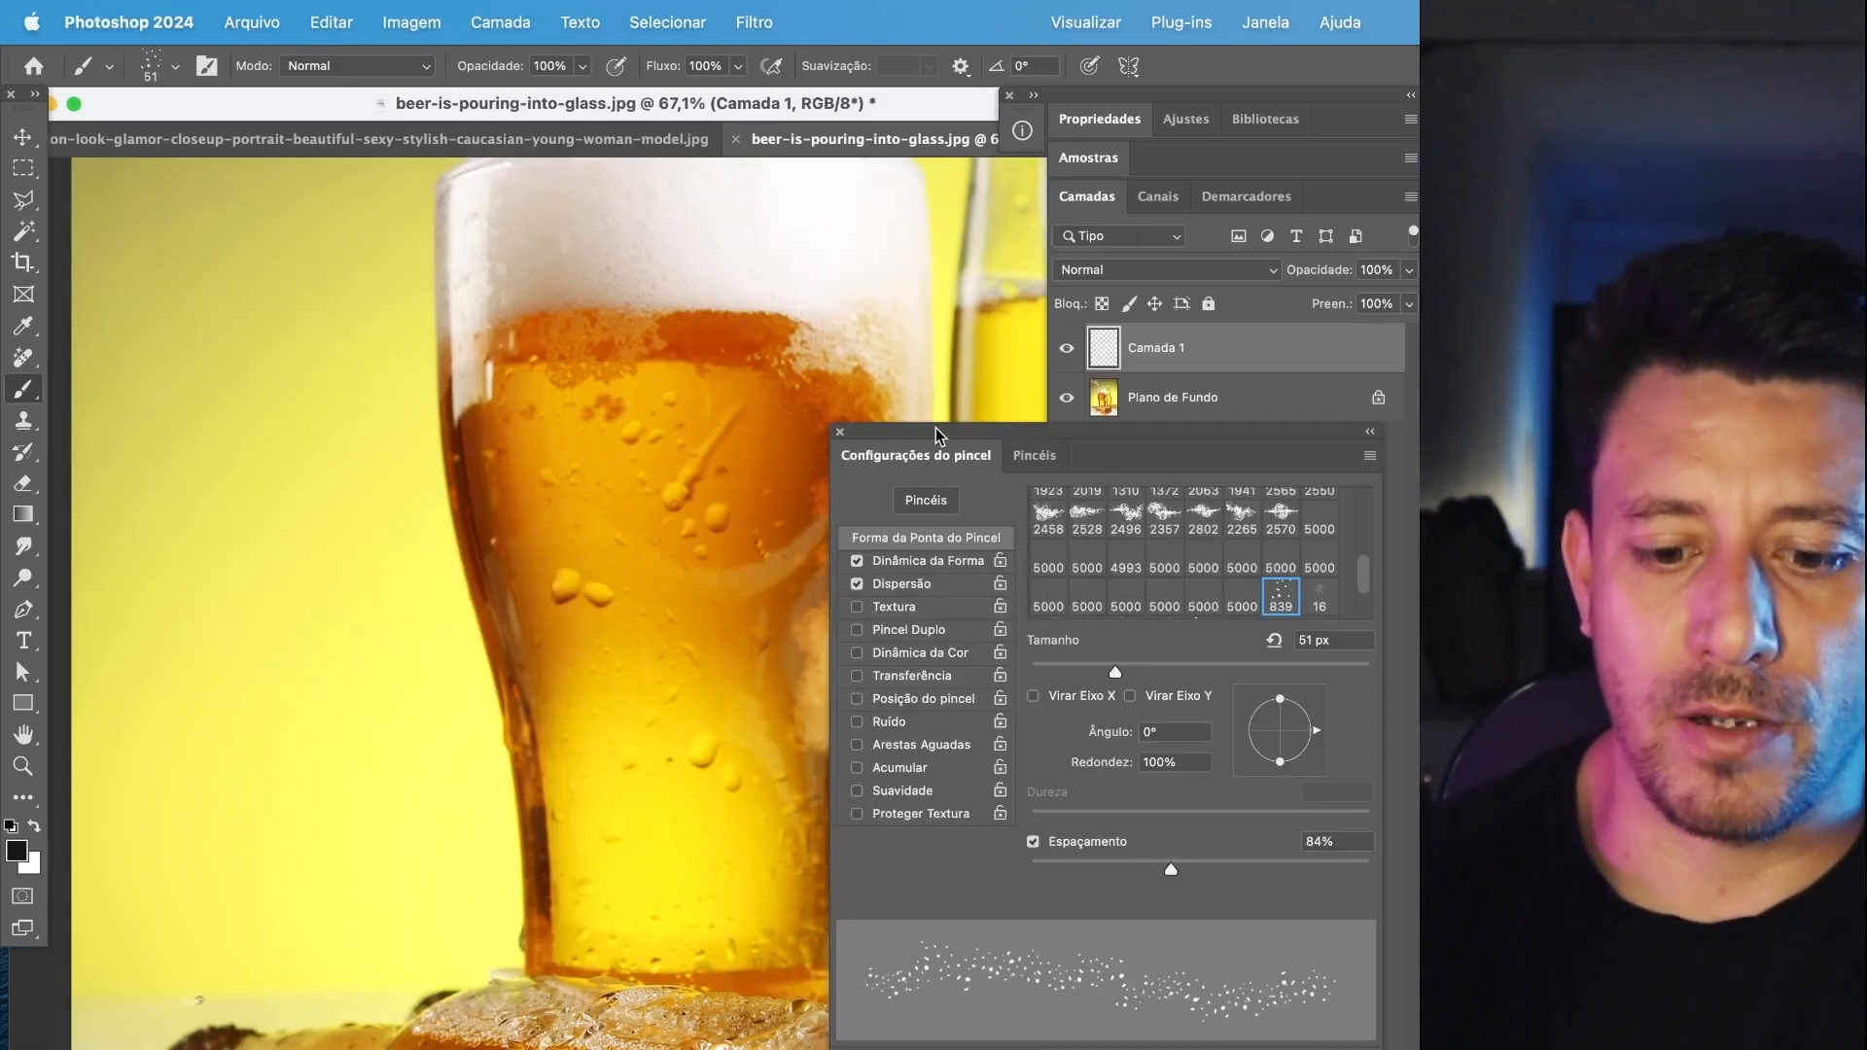
left_click(909, 570)
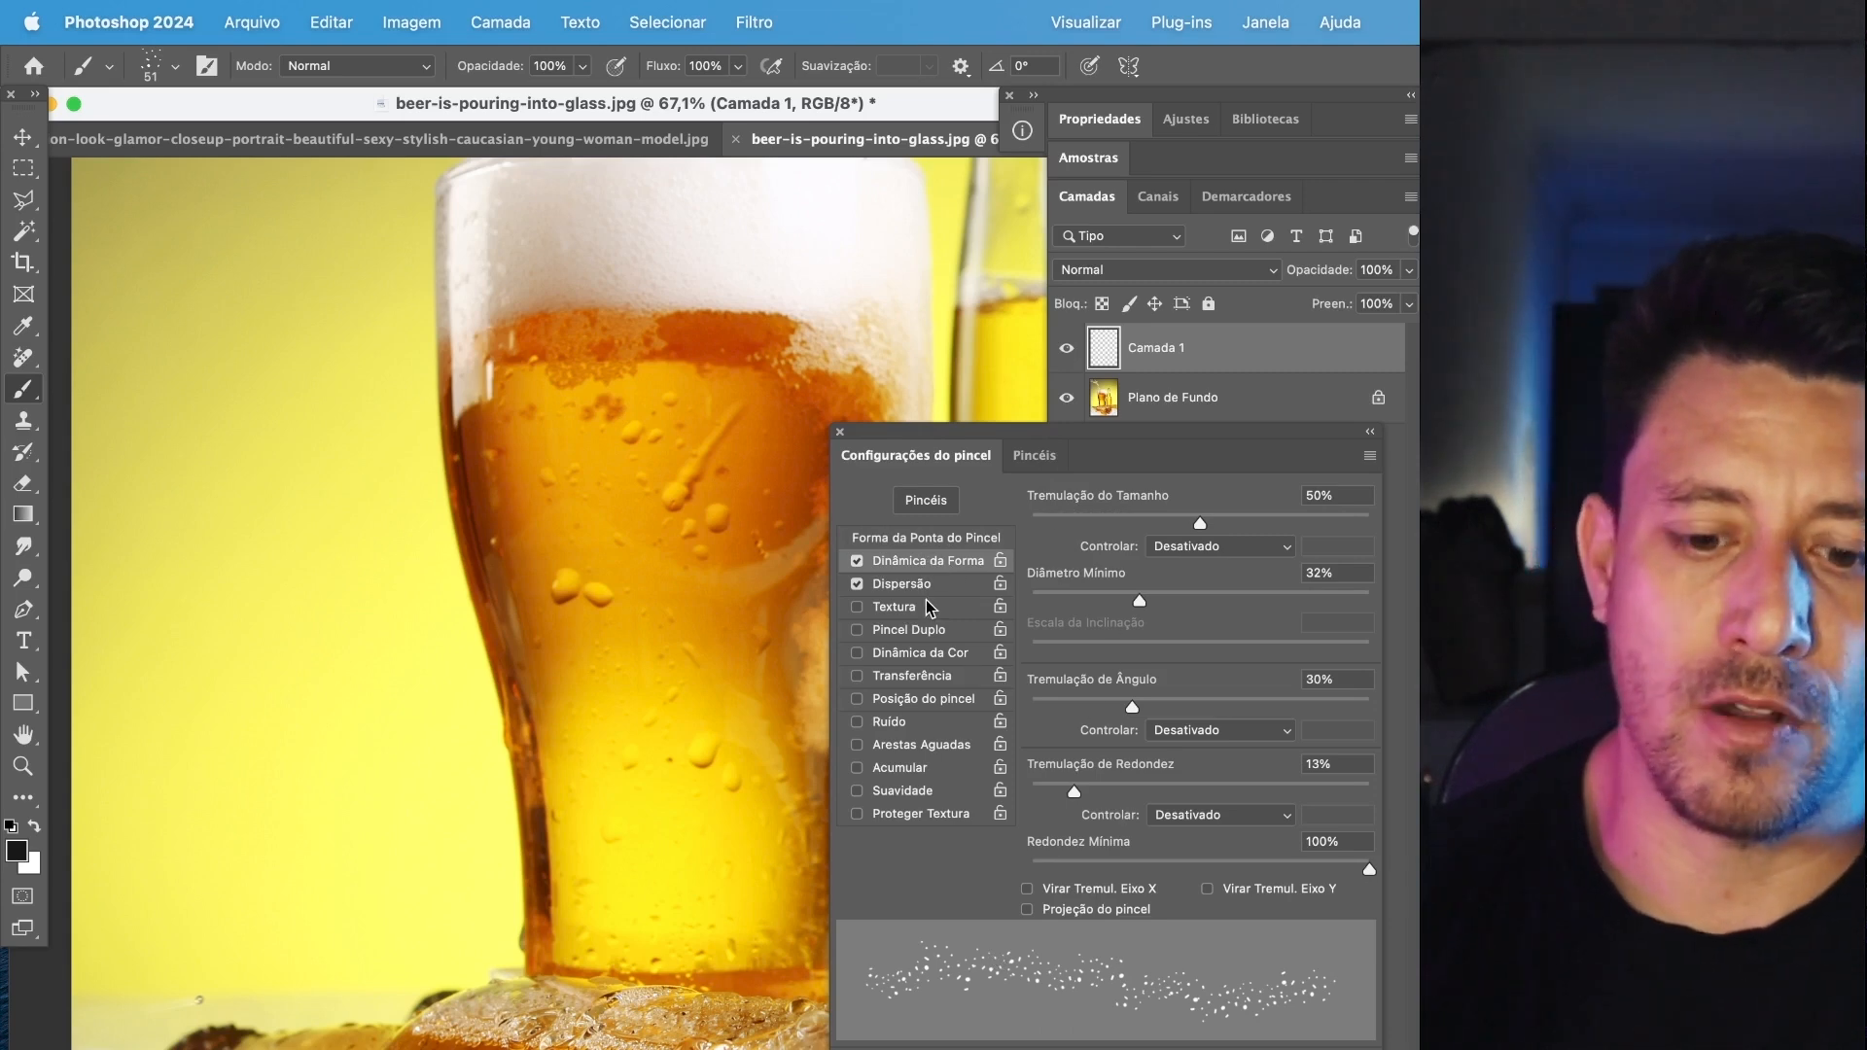
Set the droplet brush's scatter to 129%, size jitter to 56%, minimum diameter to 11%, angle jitter to 27% and roundness jitter to 20%.
left_click(956, 595)
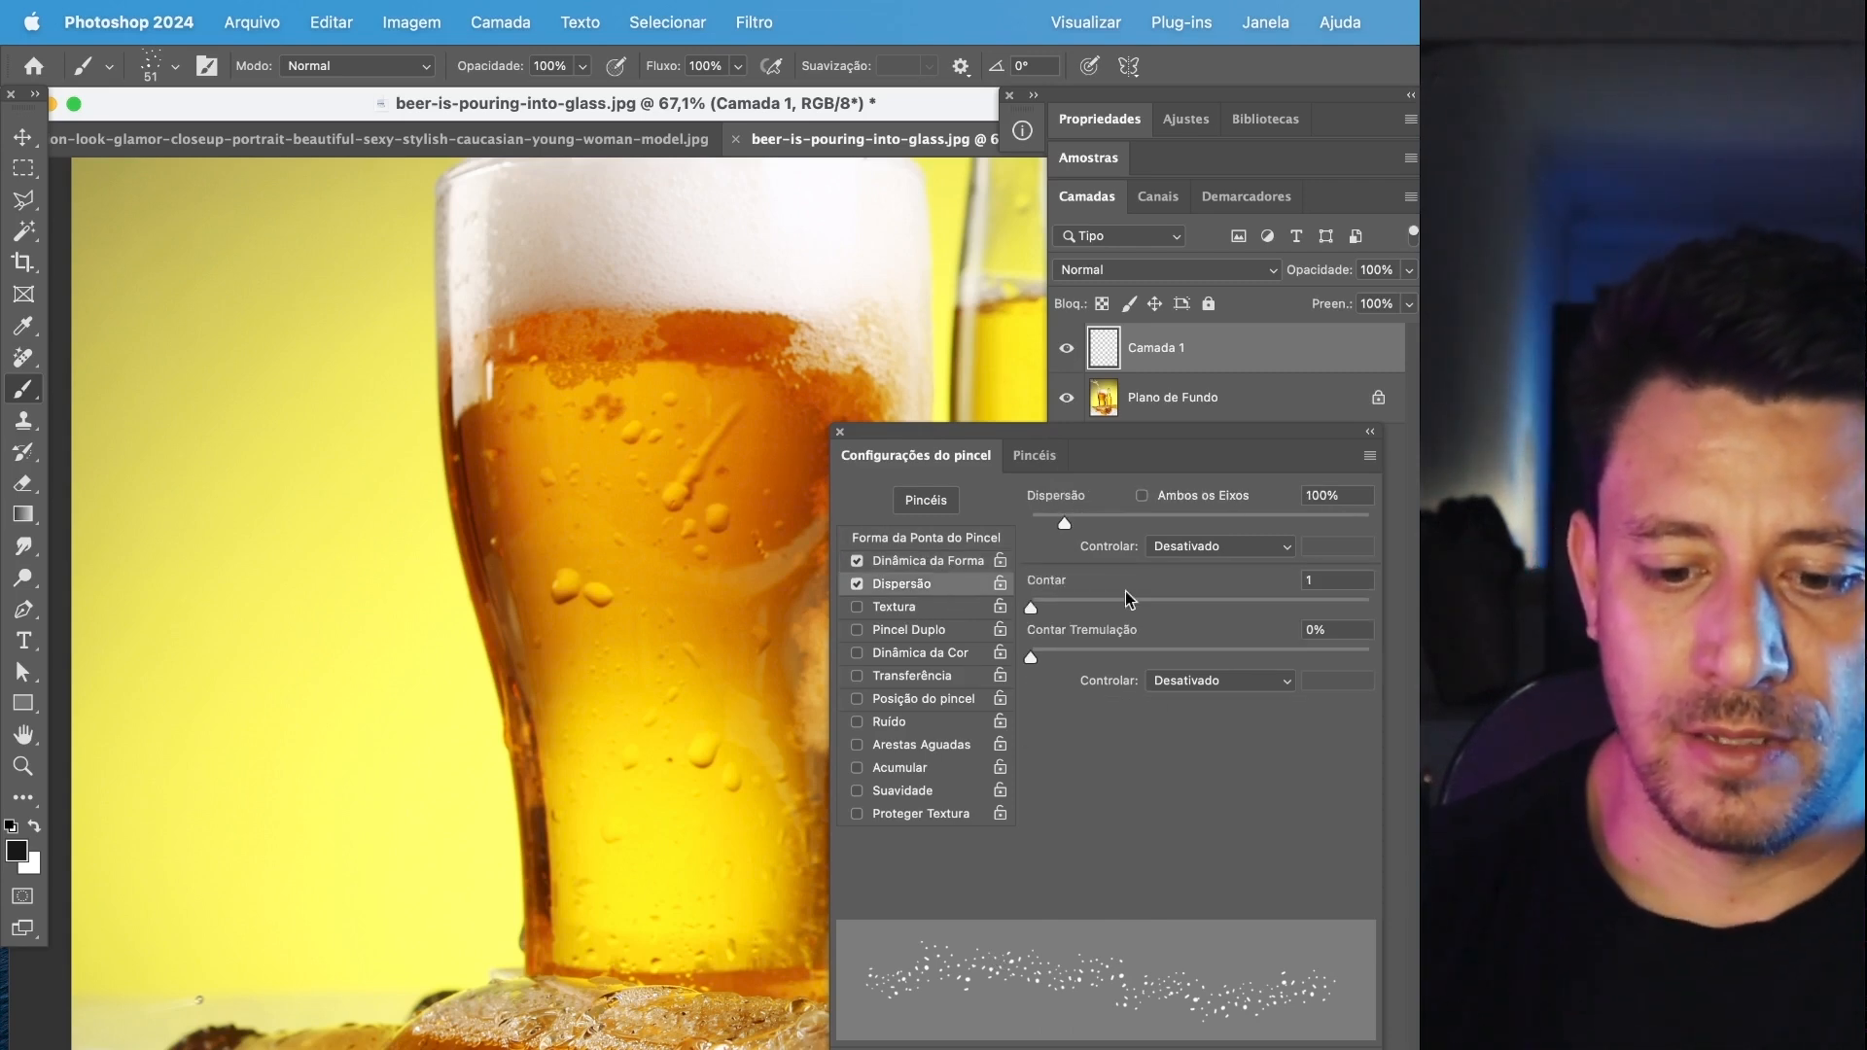
mouse_move(1066, 523)
left_mouse_down()
mouse_move(1165, 523)
mouse_move(1040, 533)
mouse_move(1074, 538)
left_mouse_up()
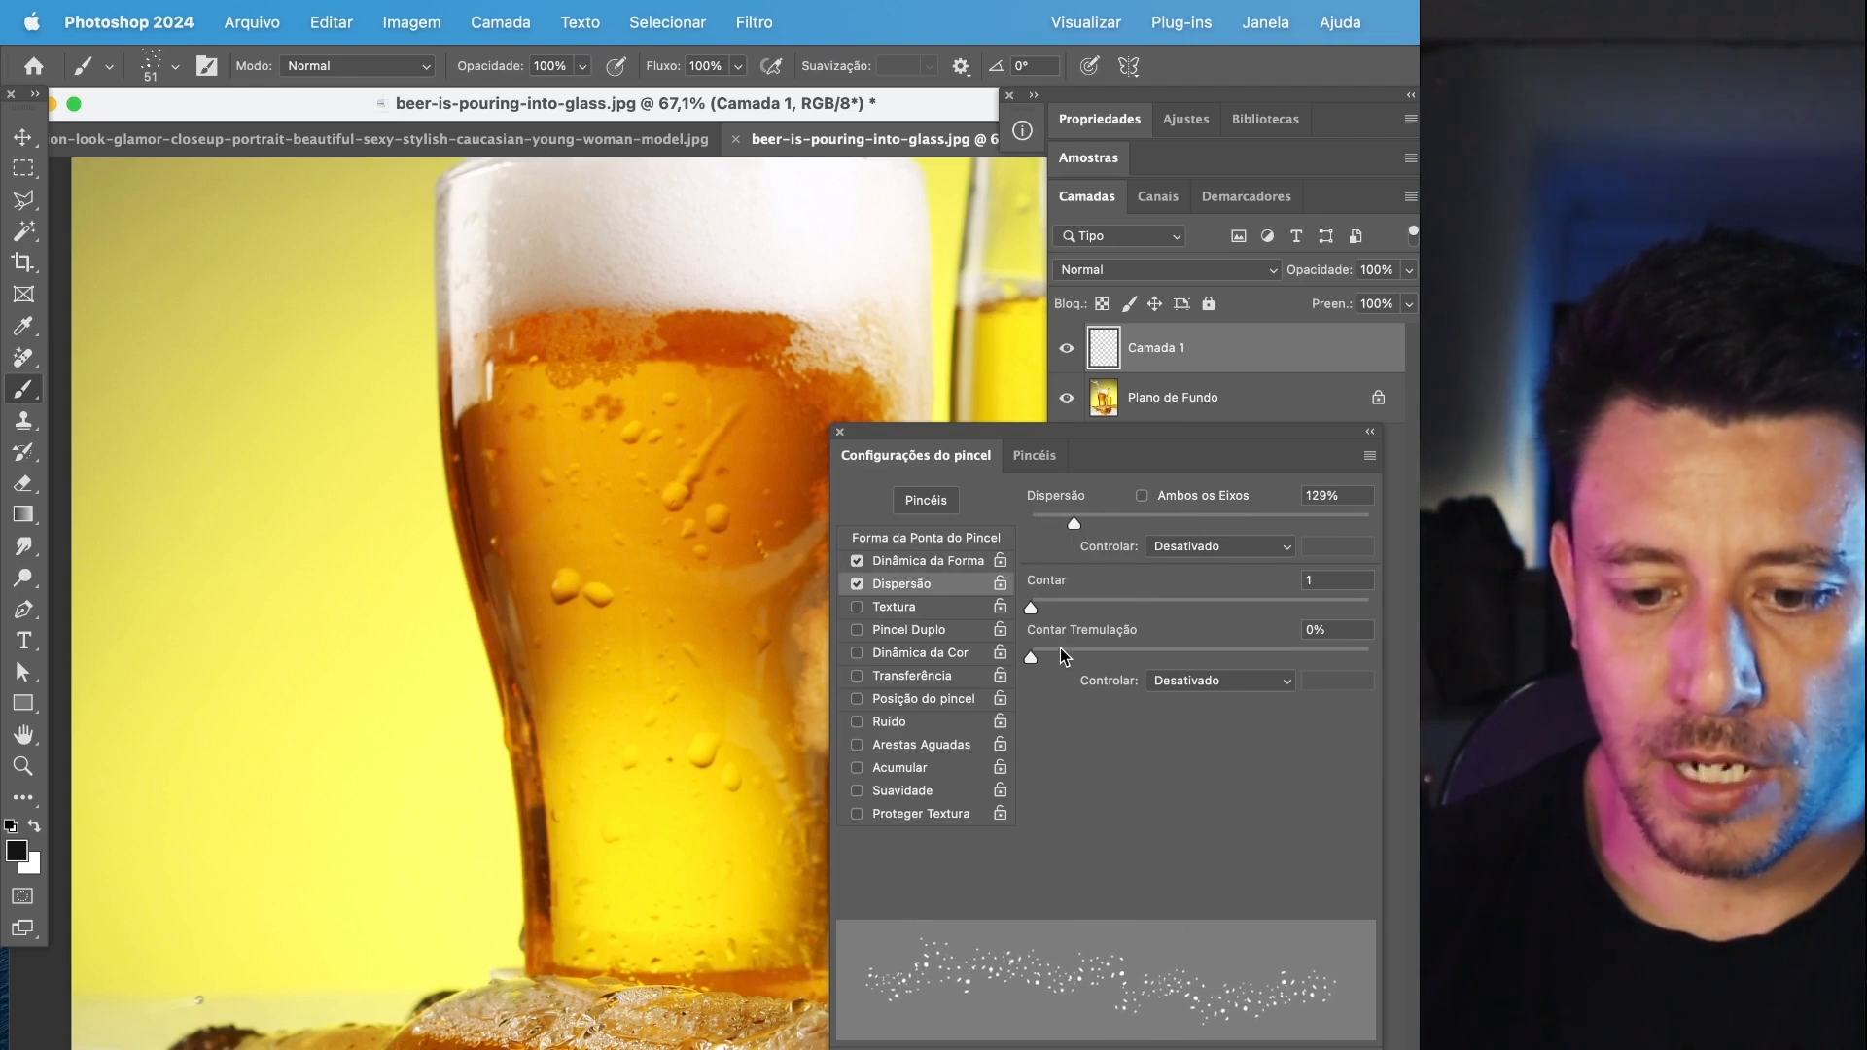
left_click(932, 569)
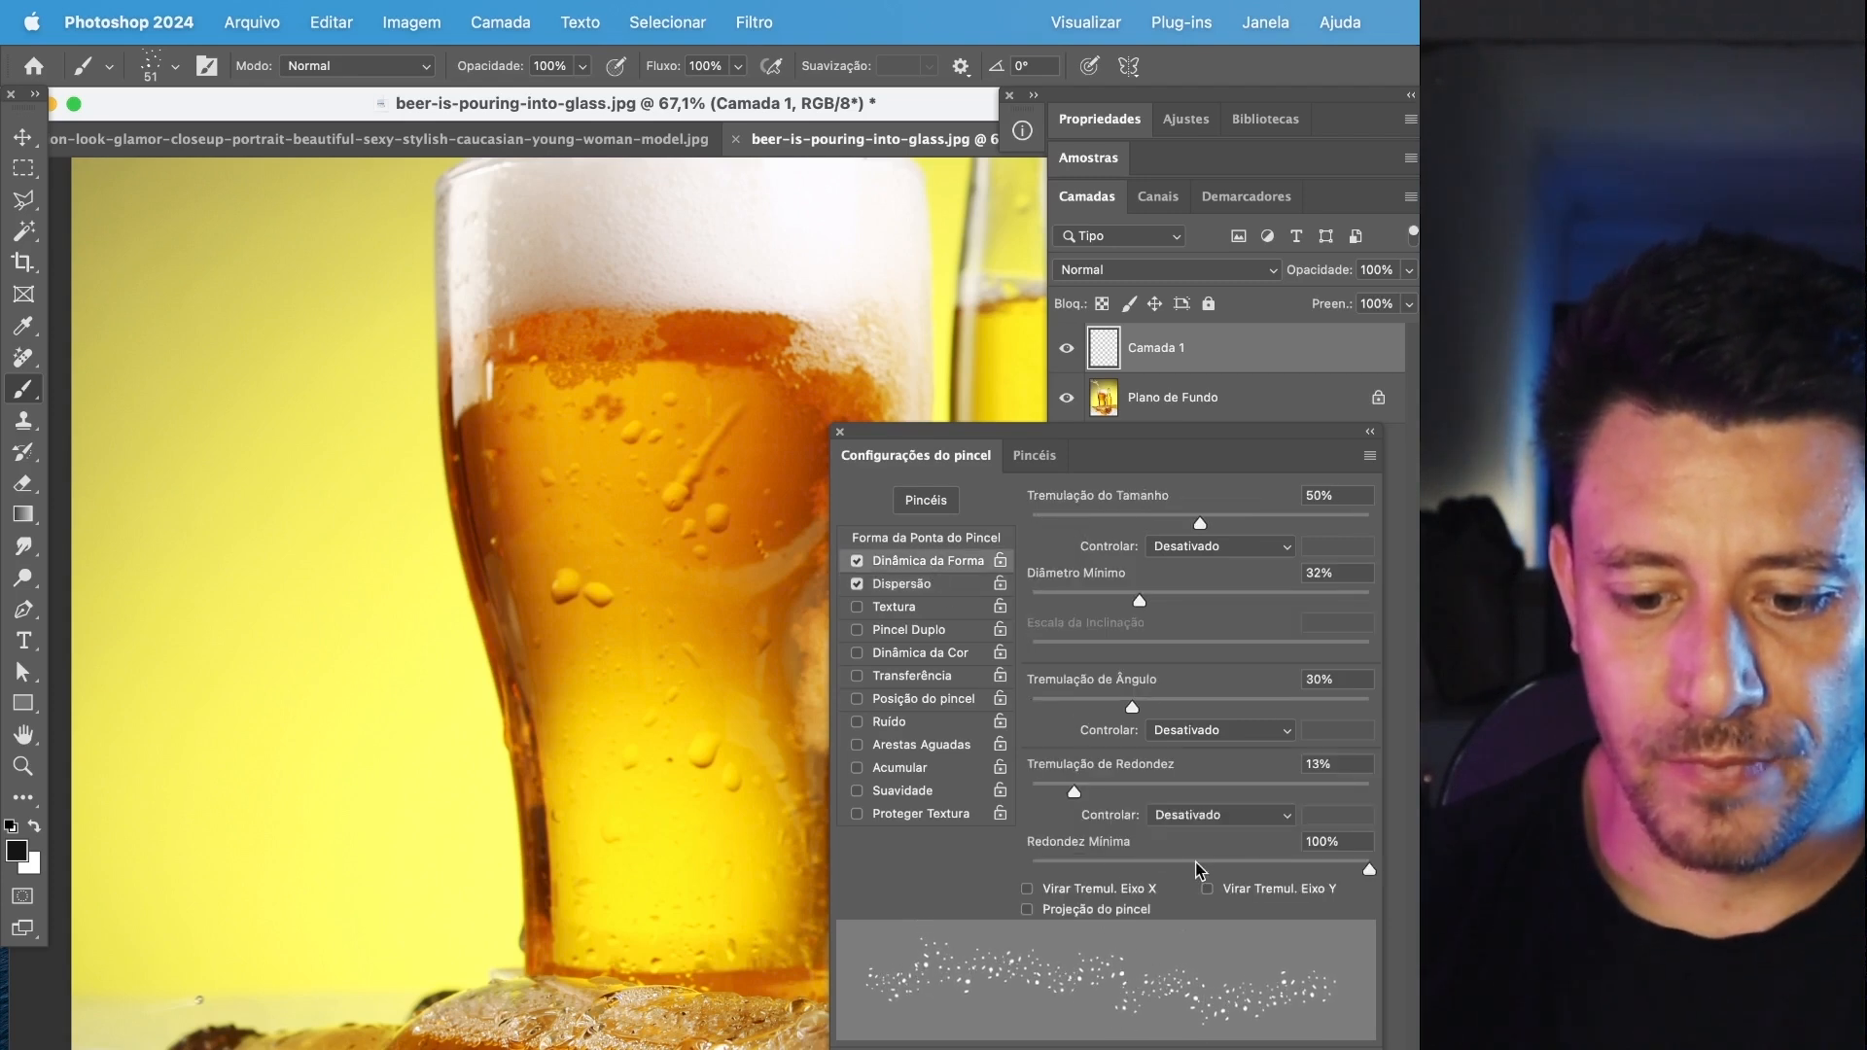
mouse_move(1132, 707)
left_mouse_down()
mouse_move(1212, 713)
mouse_move(1127, 712)
left_mouse_up()
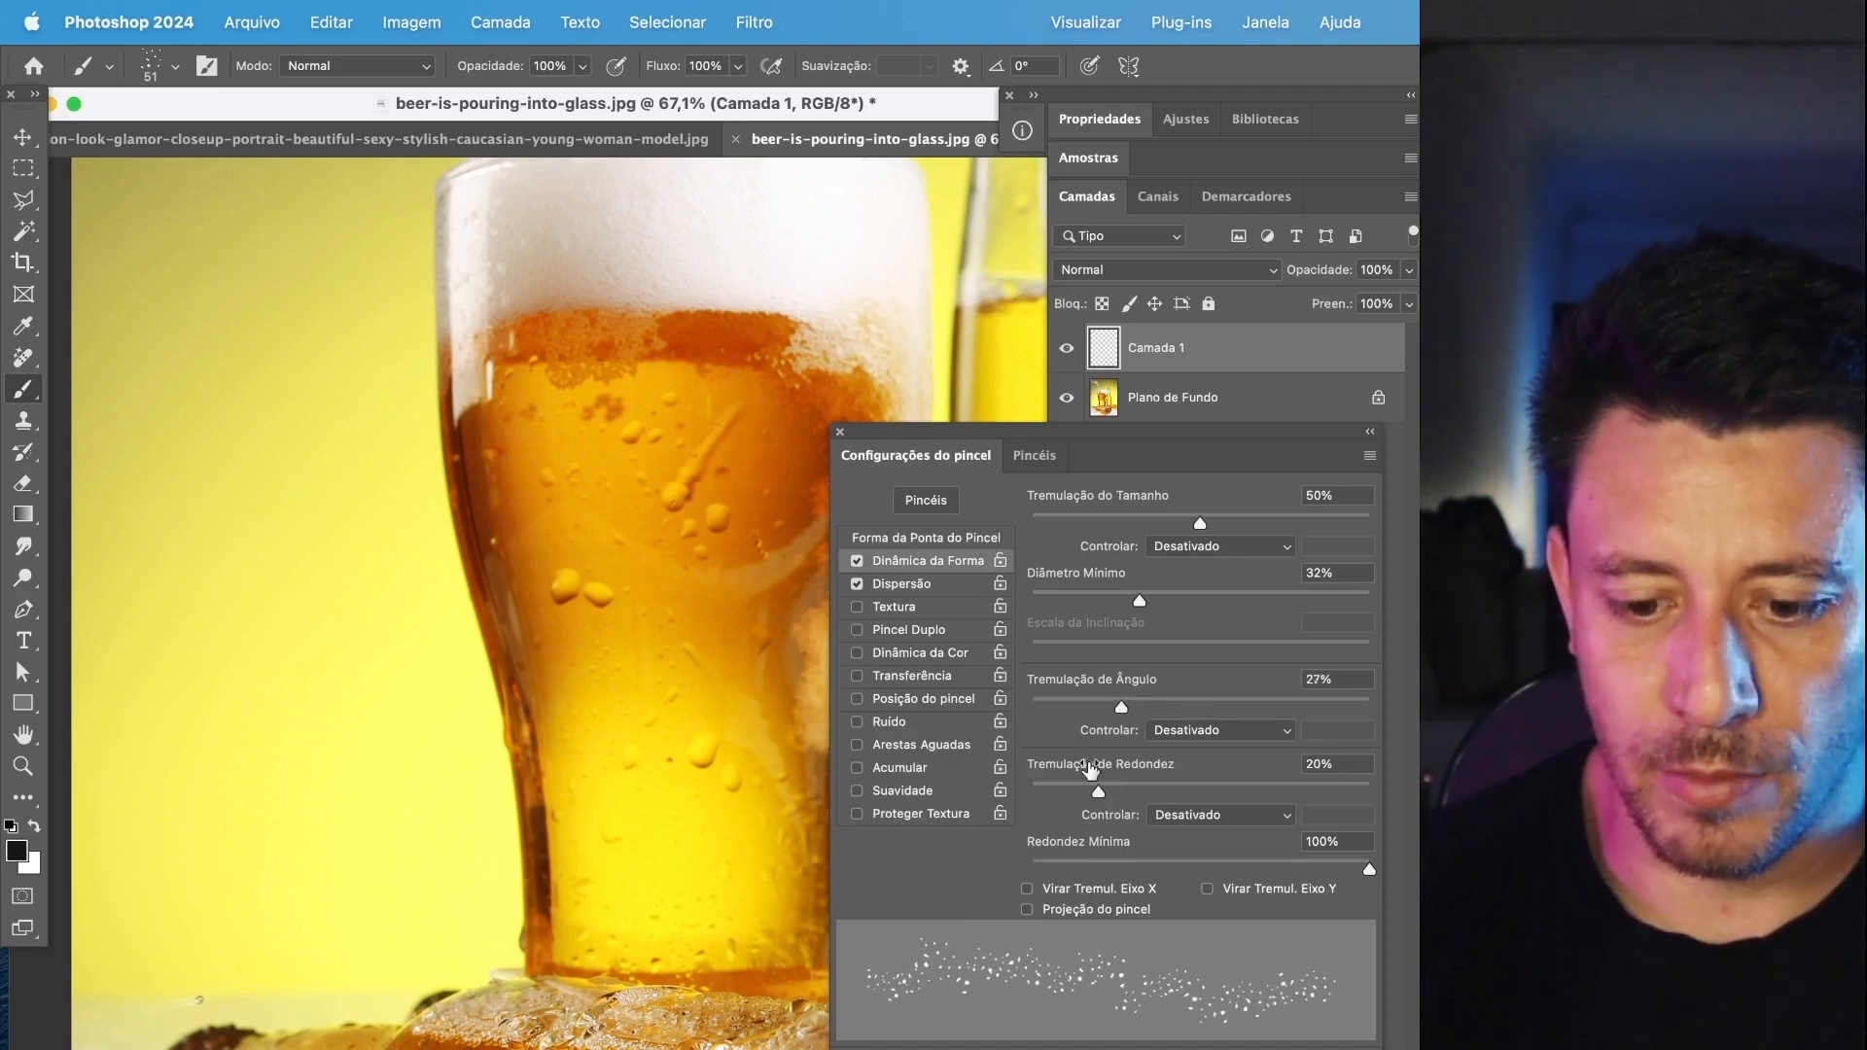
mouse_move(1144, 605)
left_mouse_down()
mouse_move(1051, 603)
mouse_move(1070, 607)
left_mouse_up()
left_click_drag(1200, 523, 1222, 523)
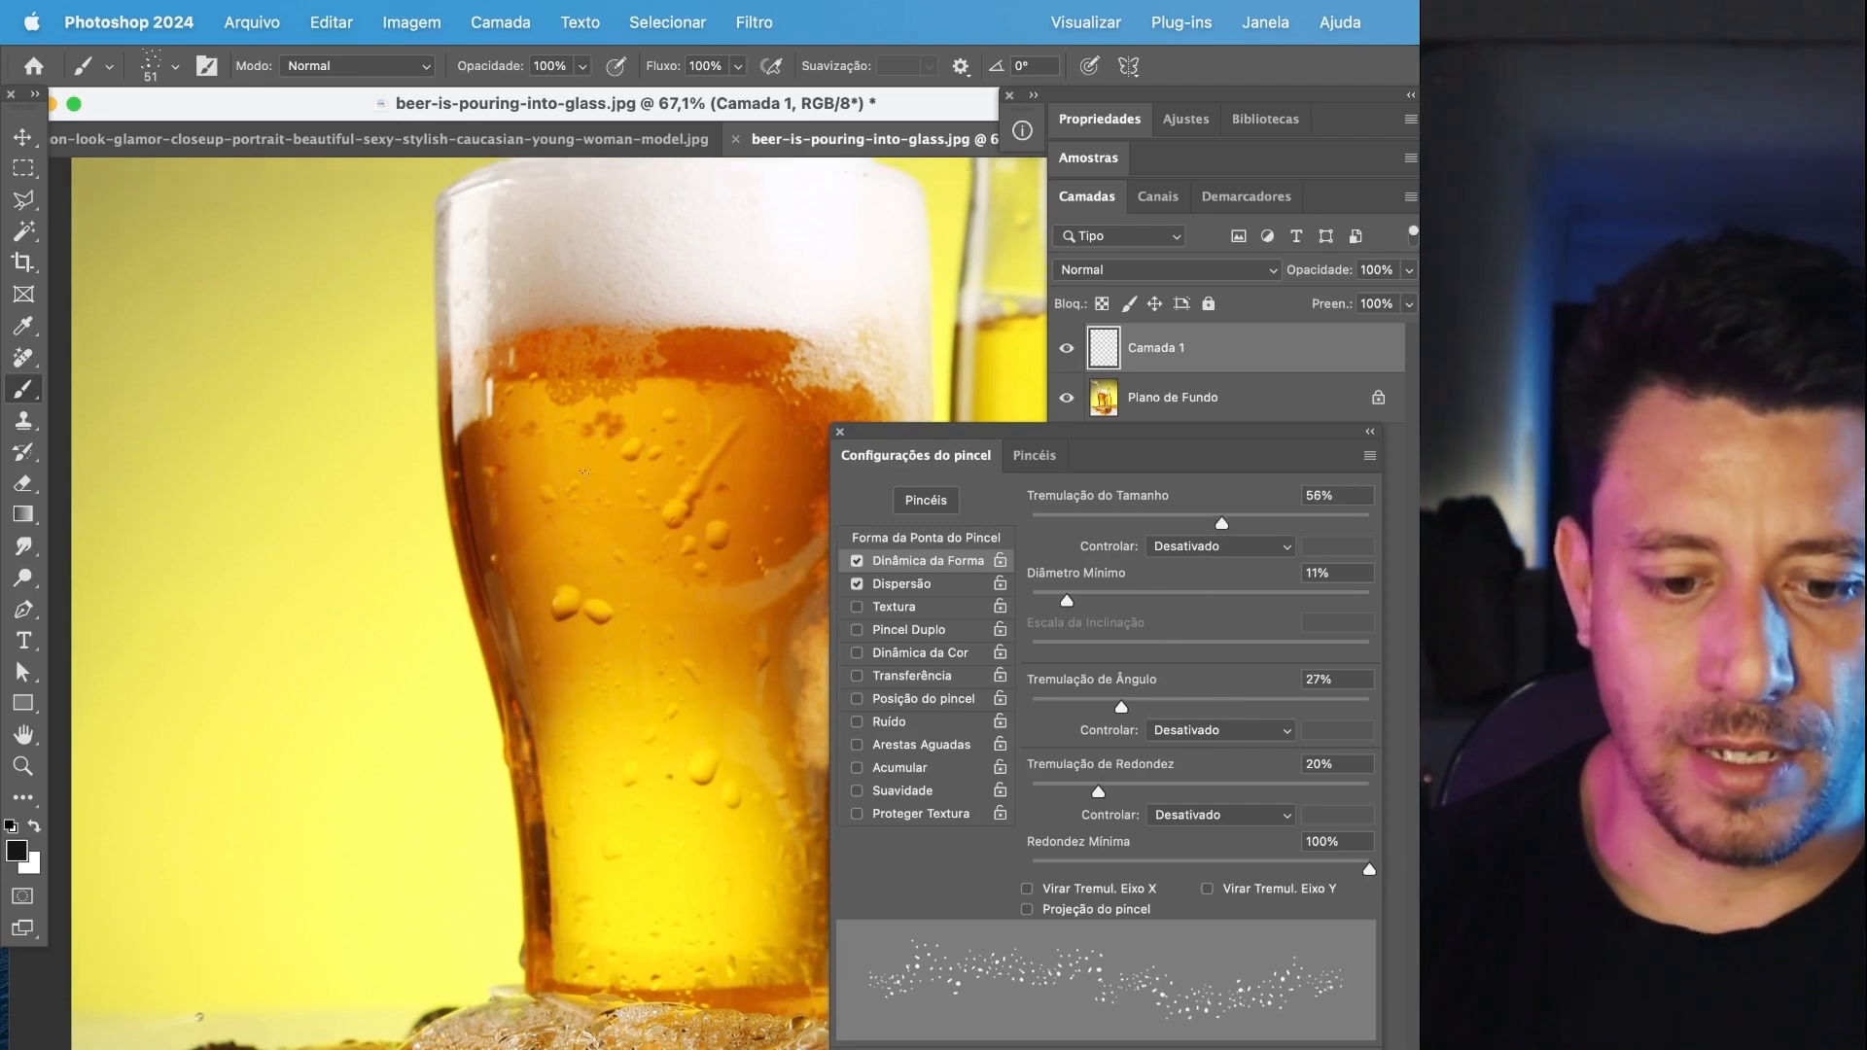
Activate Camada 1 and try the white droplet brush at 25 px near the beer glass.
left_click(1199, 345)
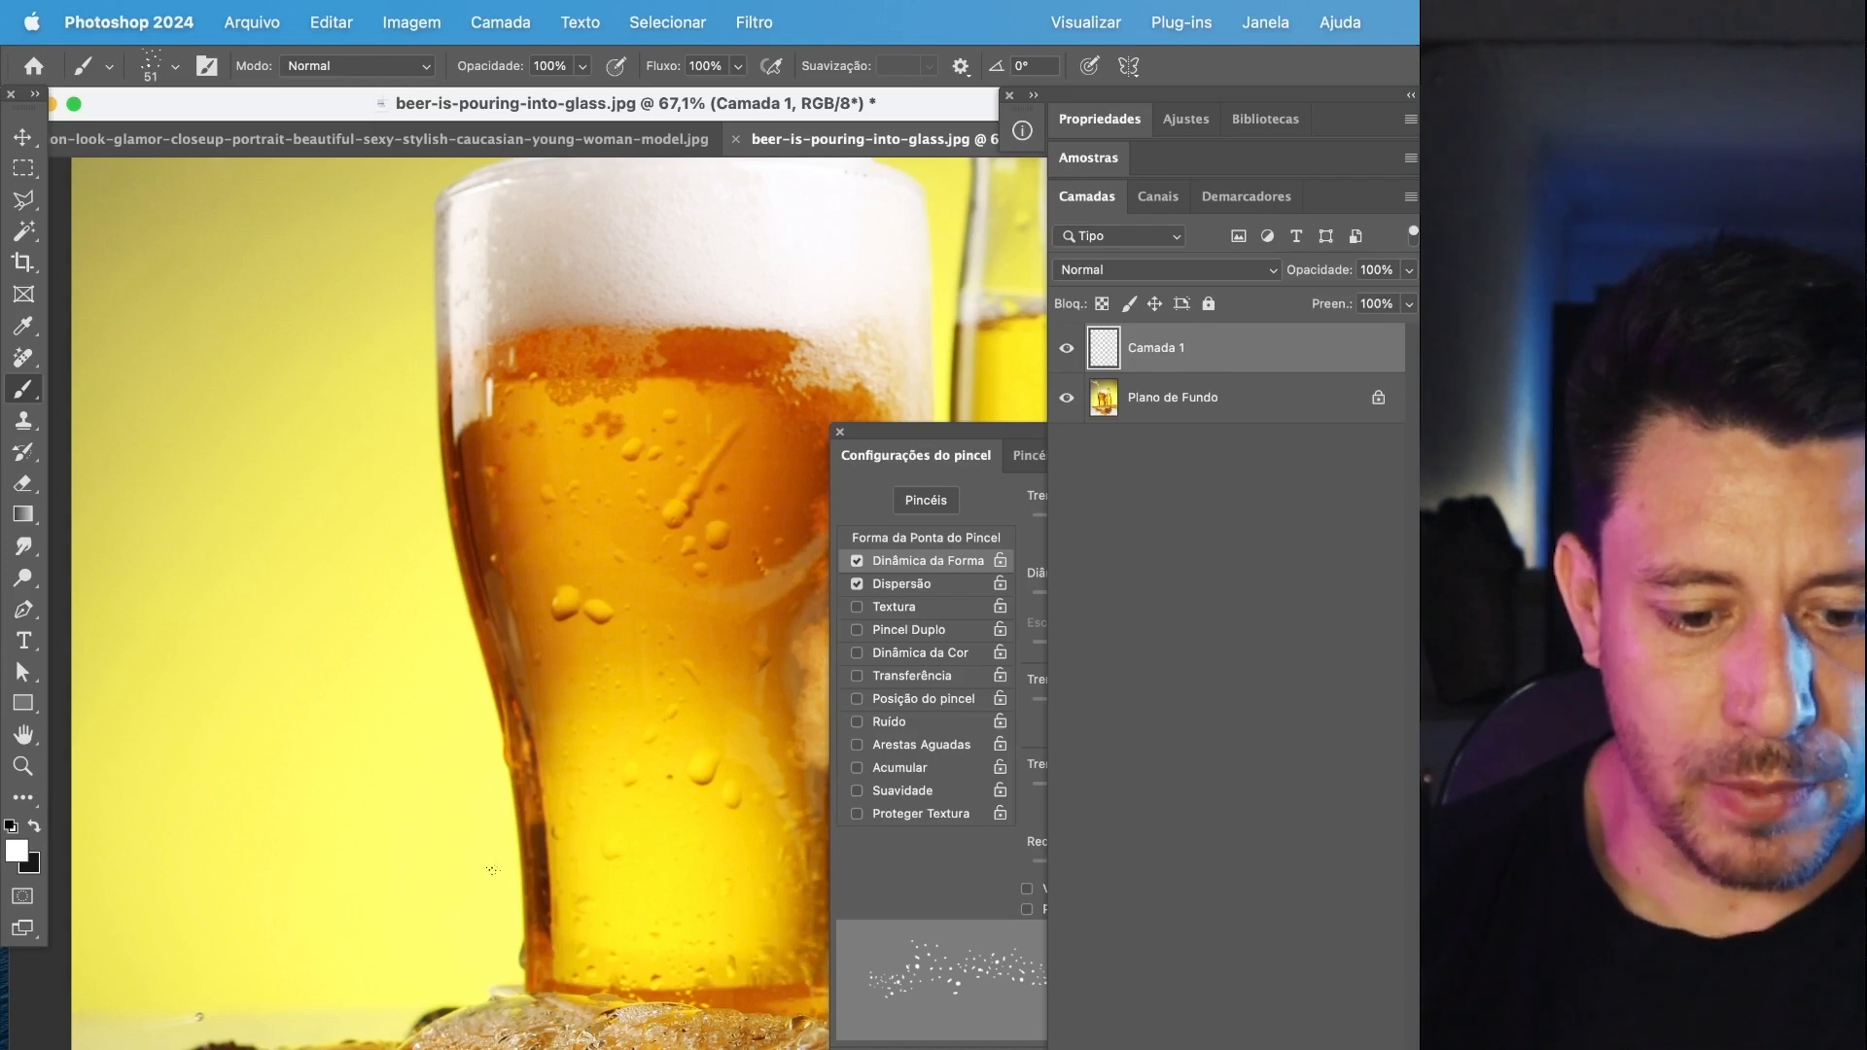
scroll(491, 870, "up", 3)
left_click(174, 66)
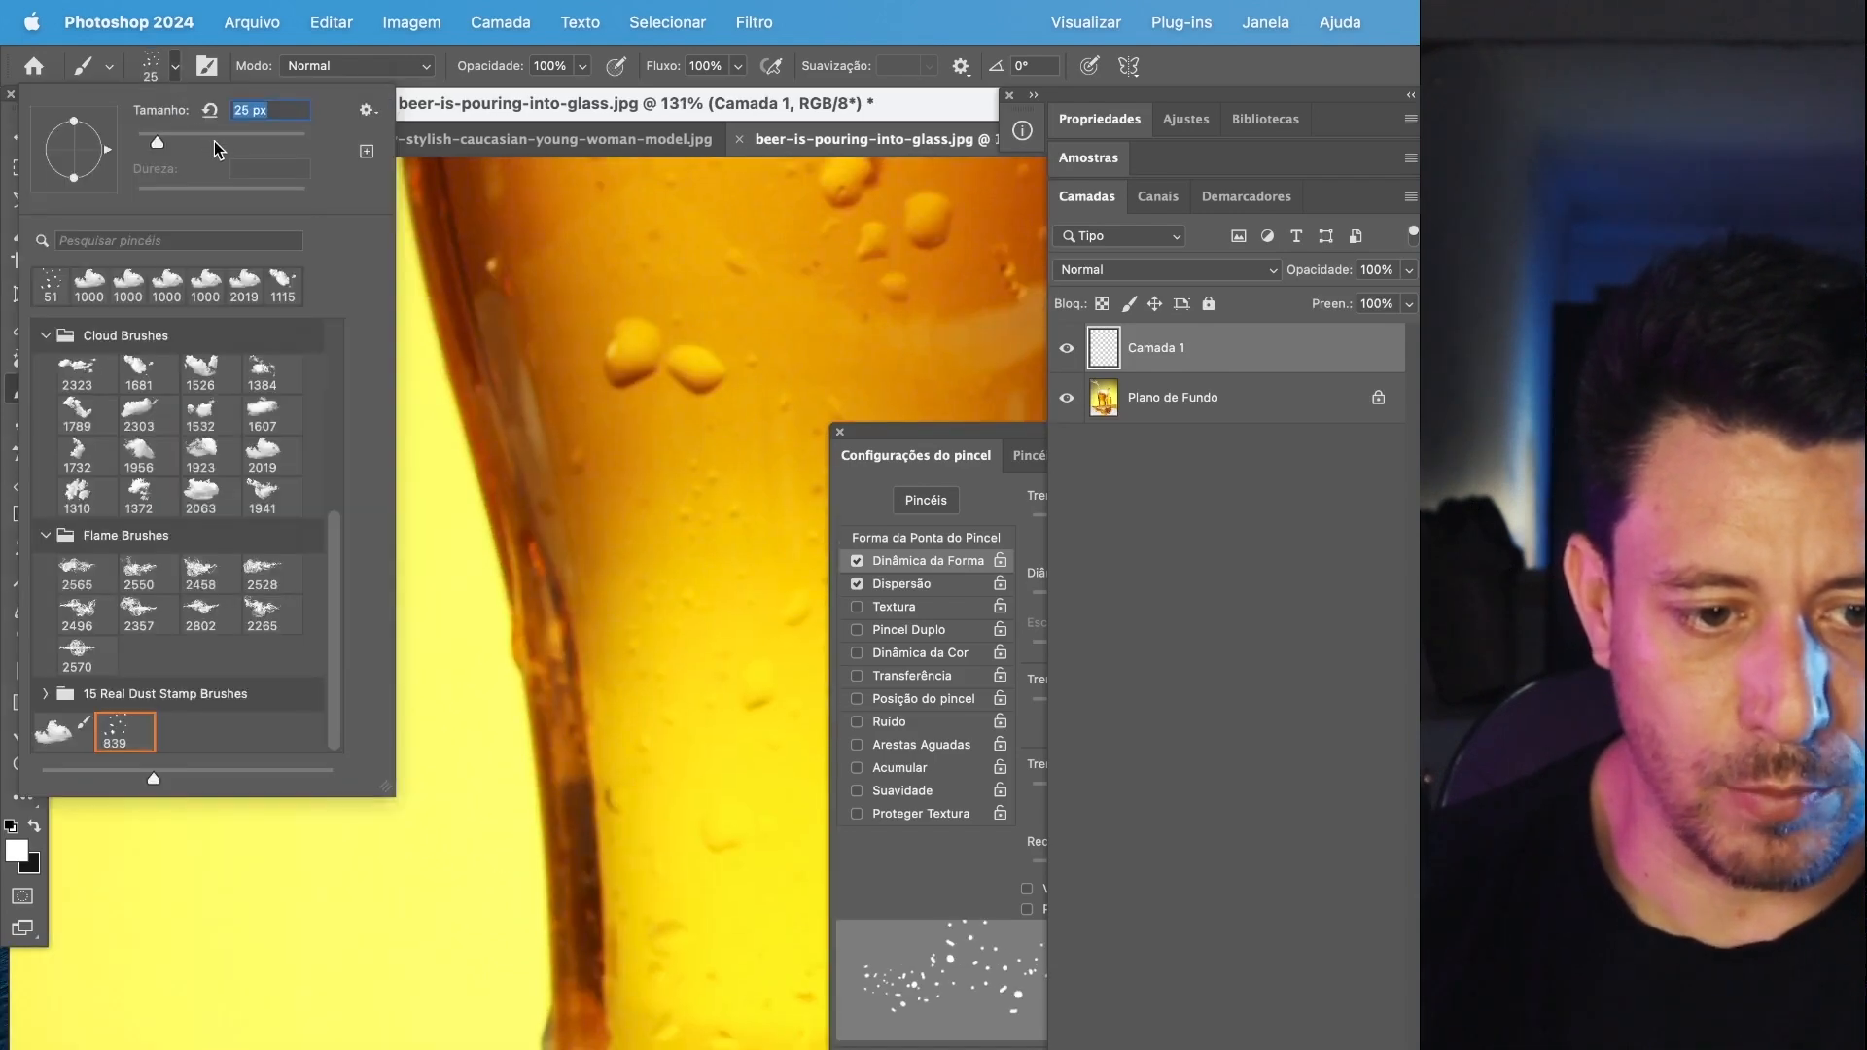
left_click(641, 116)
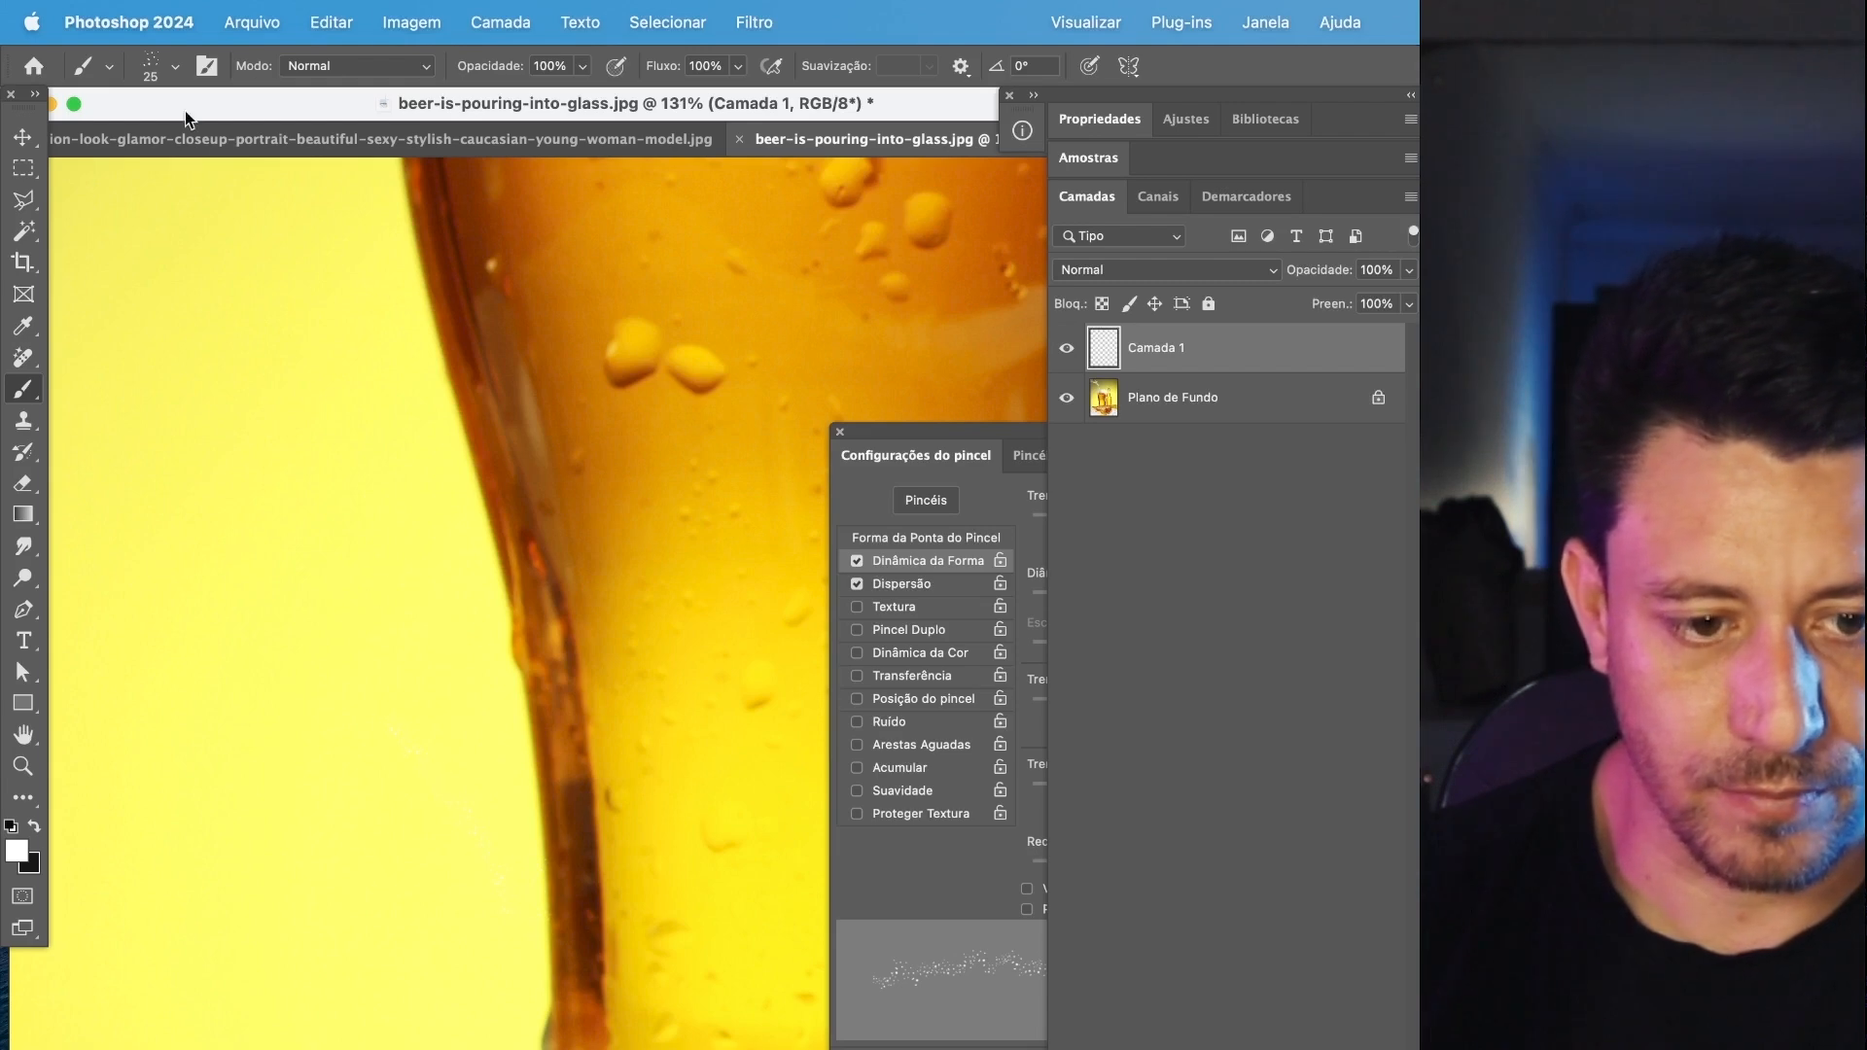
Try the droplet brush at 398 px beside the beer glass, and reduce its size to 191 px.
left_click(176, 69)
left_click(279, 144)
left_click(477, 970)
left_click(384, 721)
scroll(405, 886, "down", 1)
scroll(412, 878, "down", 3)
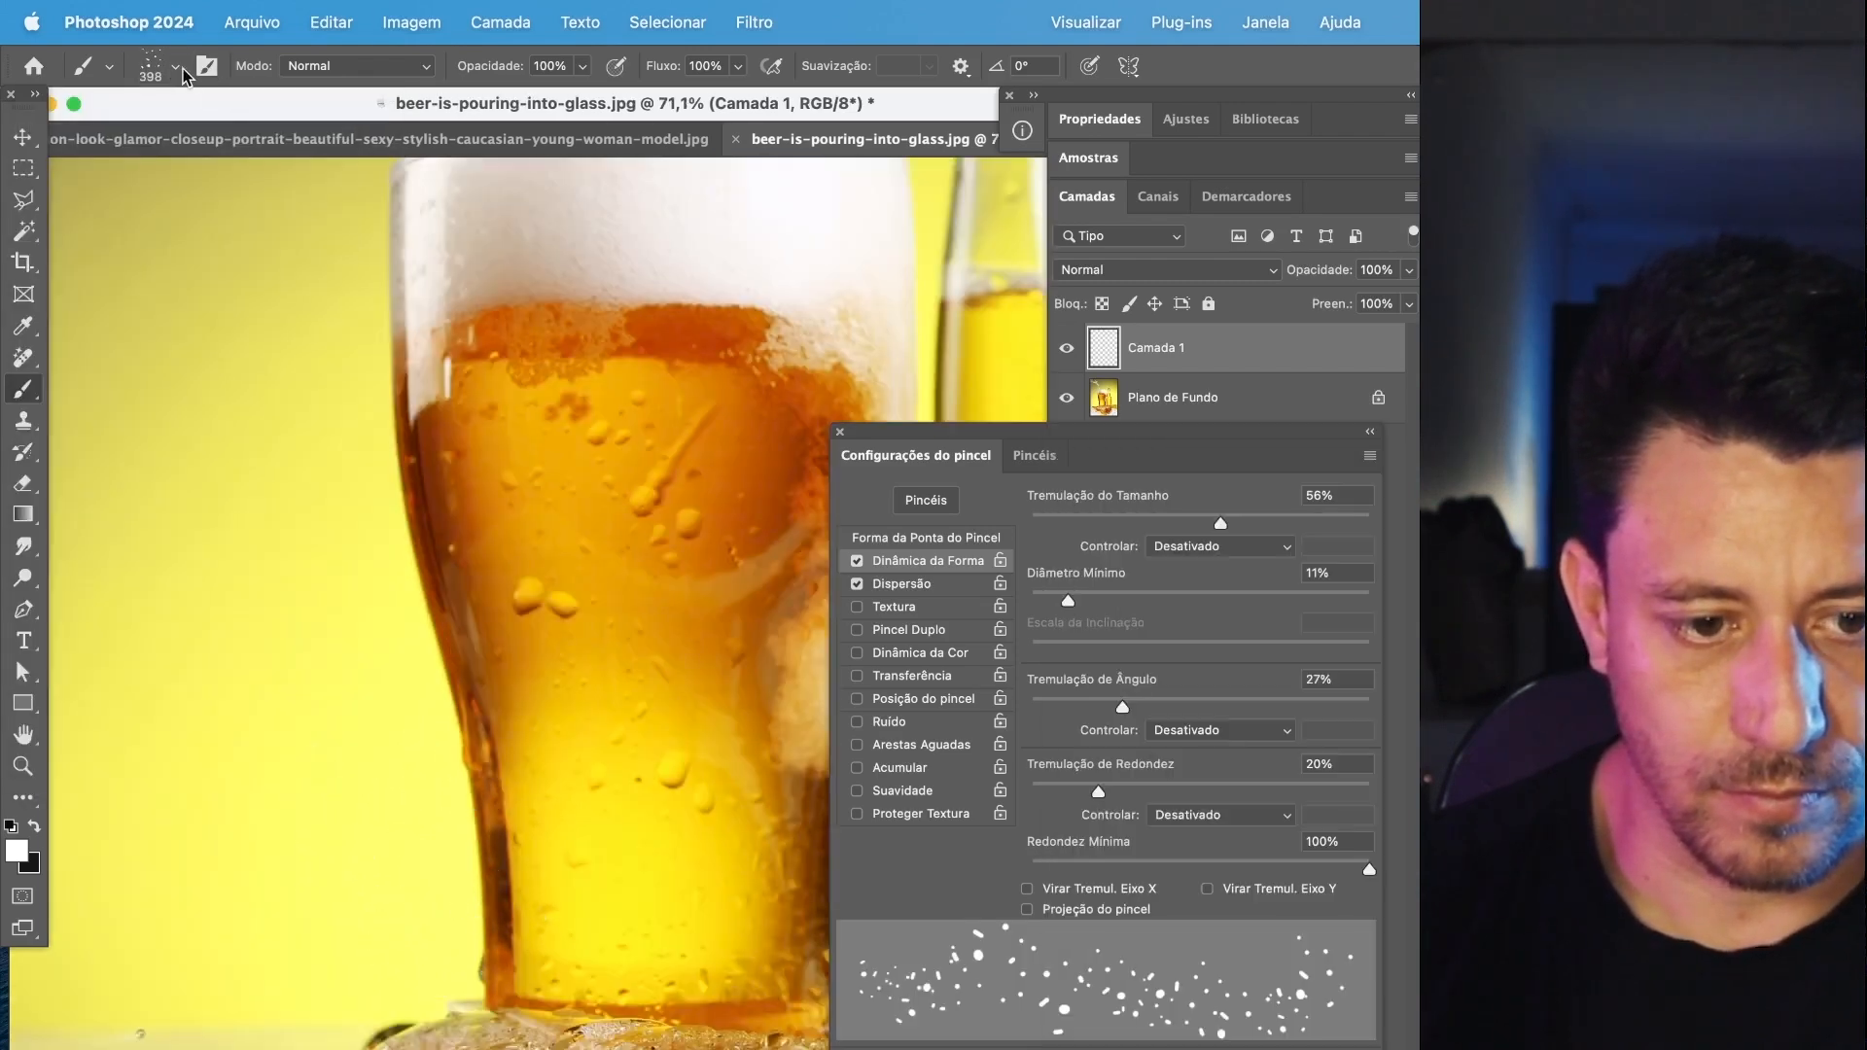
left_click(176, 67)
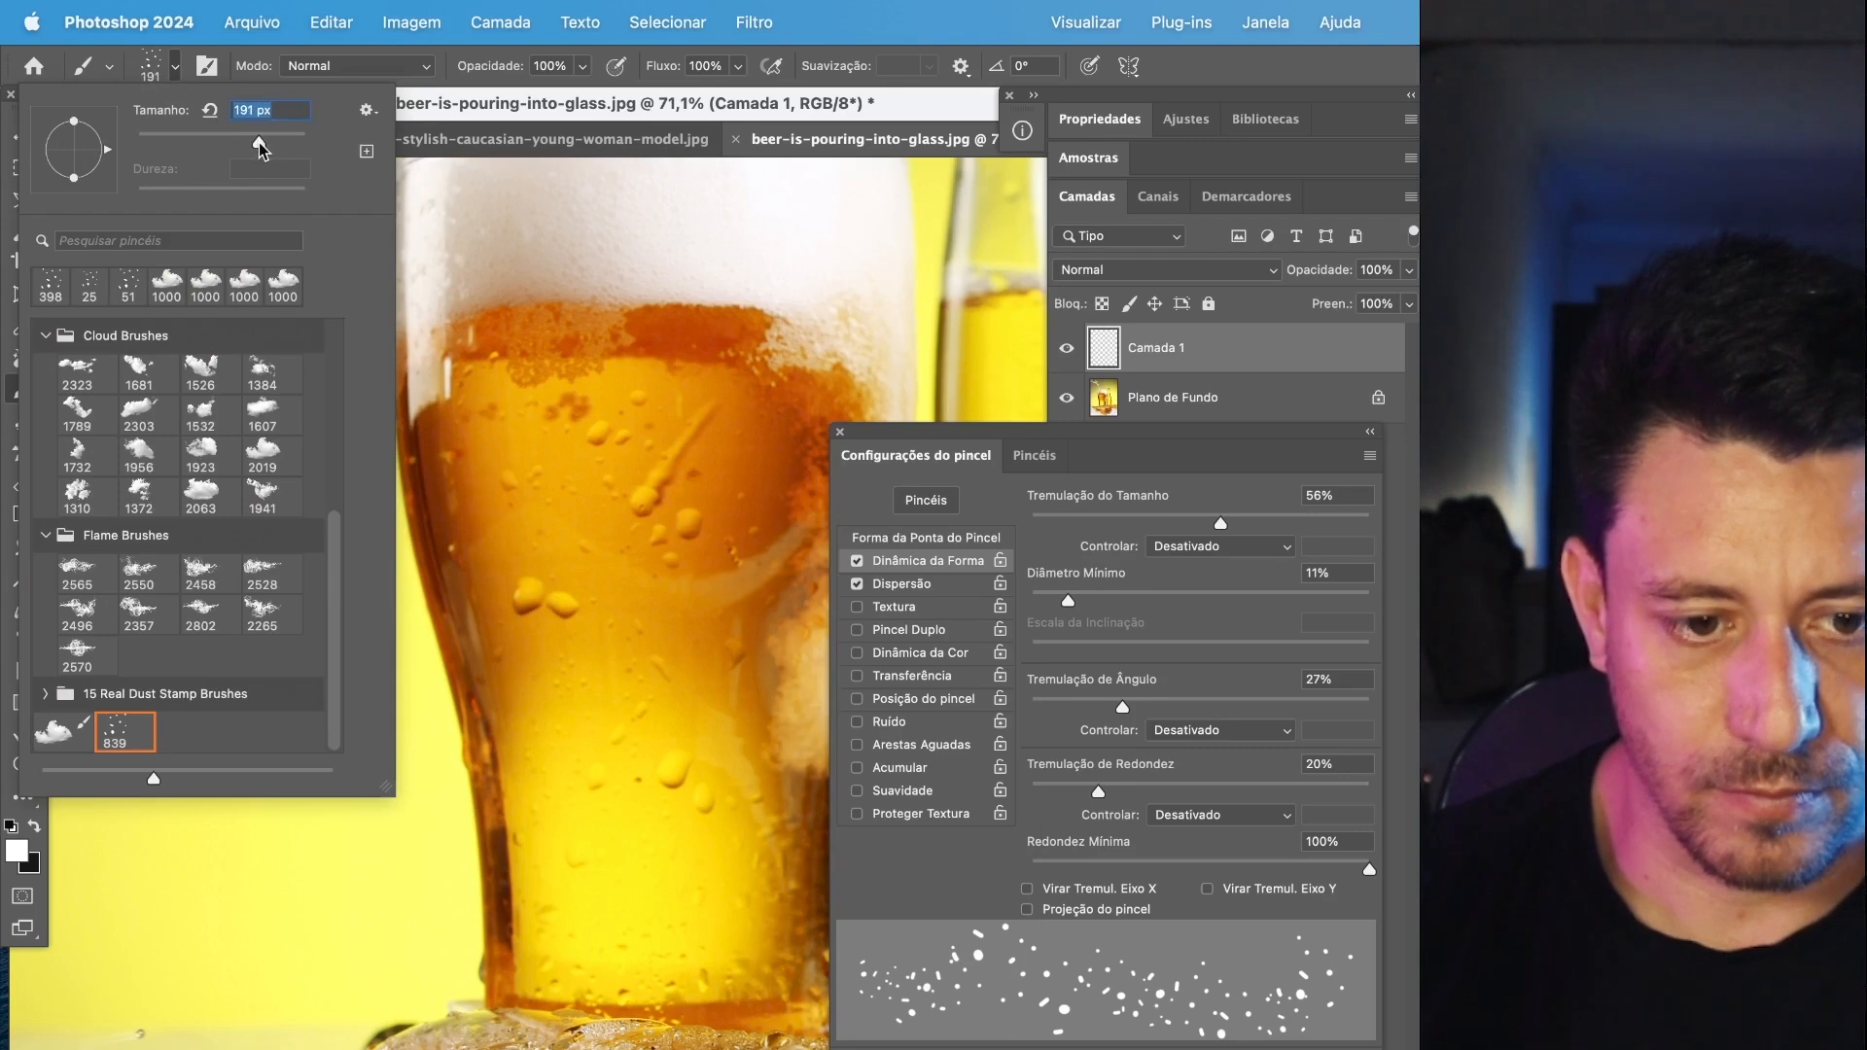
left_click(424, 815)
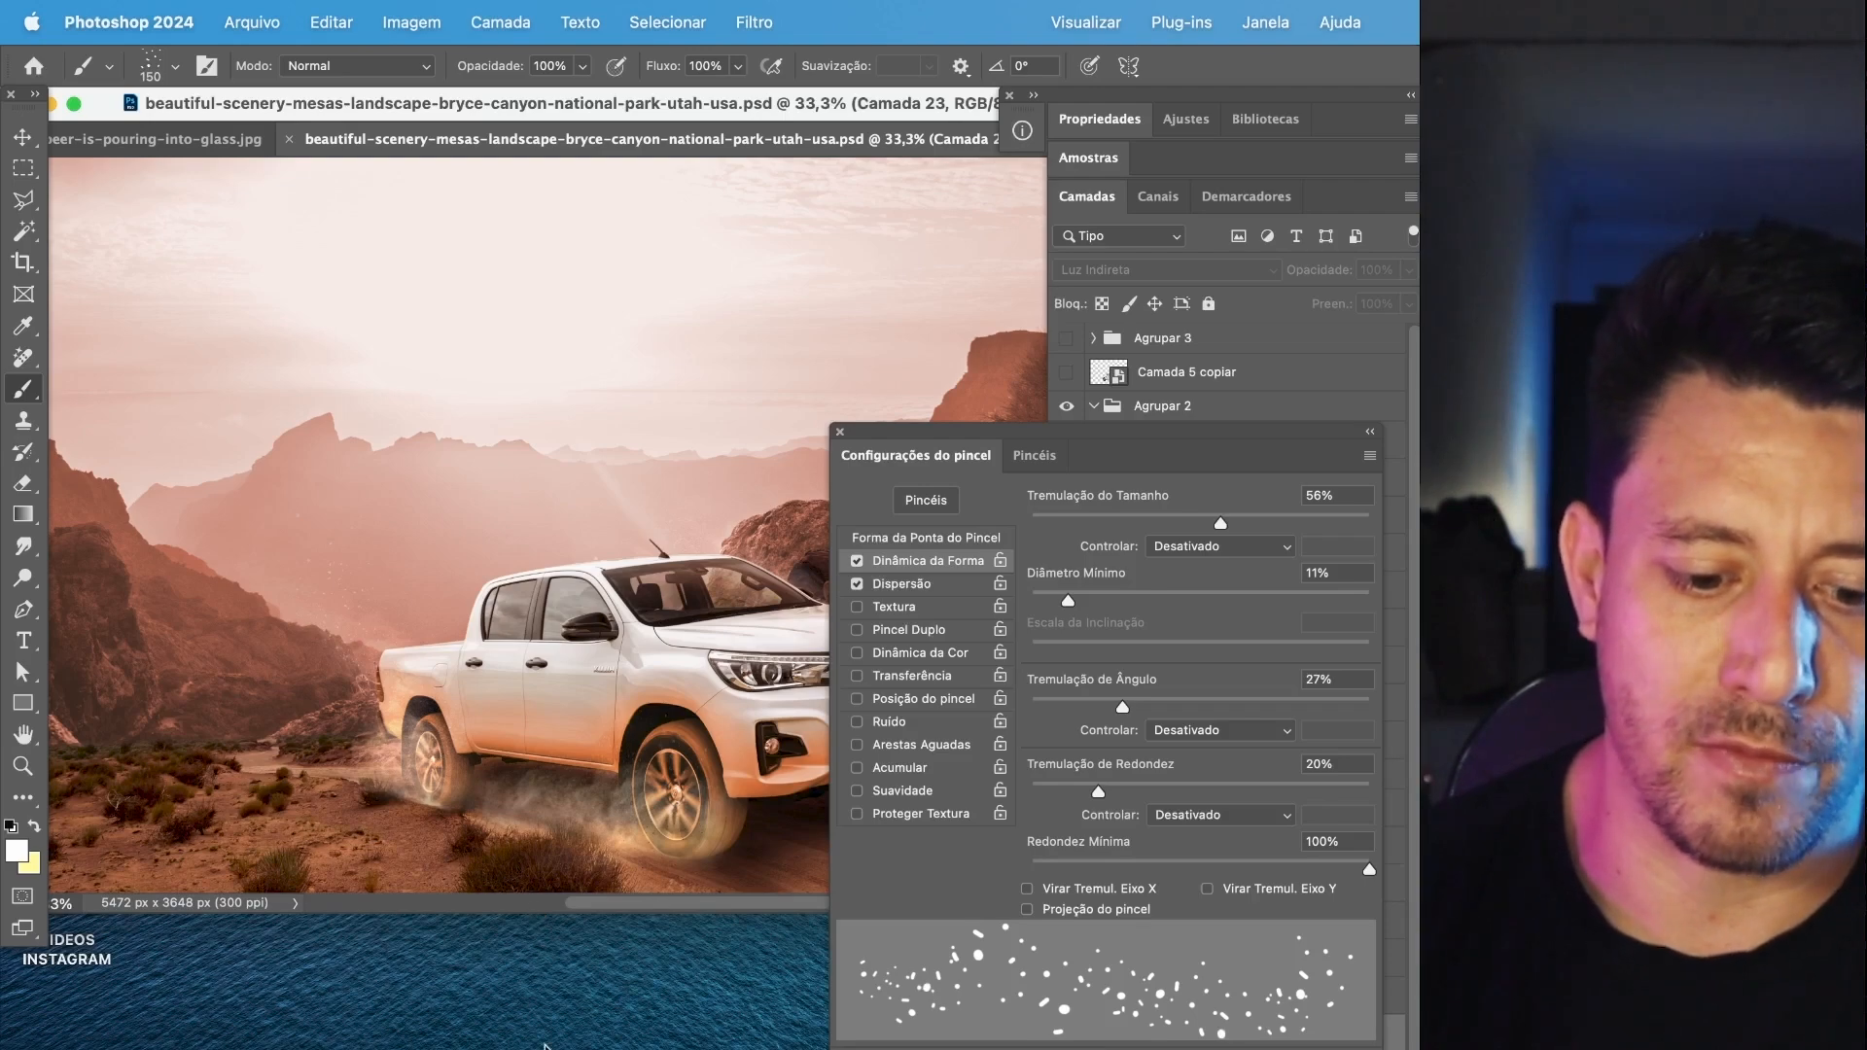
Collapse the brush settings to uncover the layers of the pickup composition.
scroll(584, 1019, "left", 10)
left_click_drag(676, 915, 676, 1033)
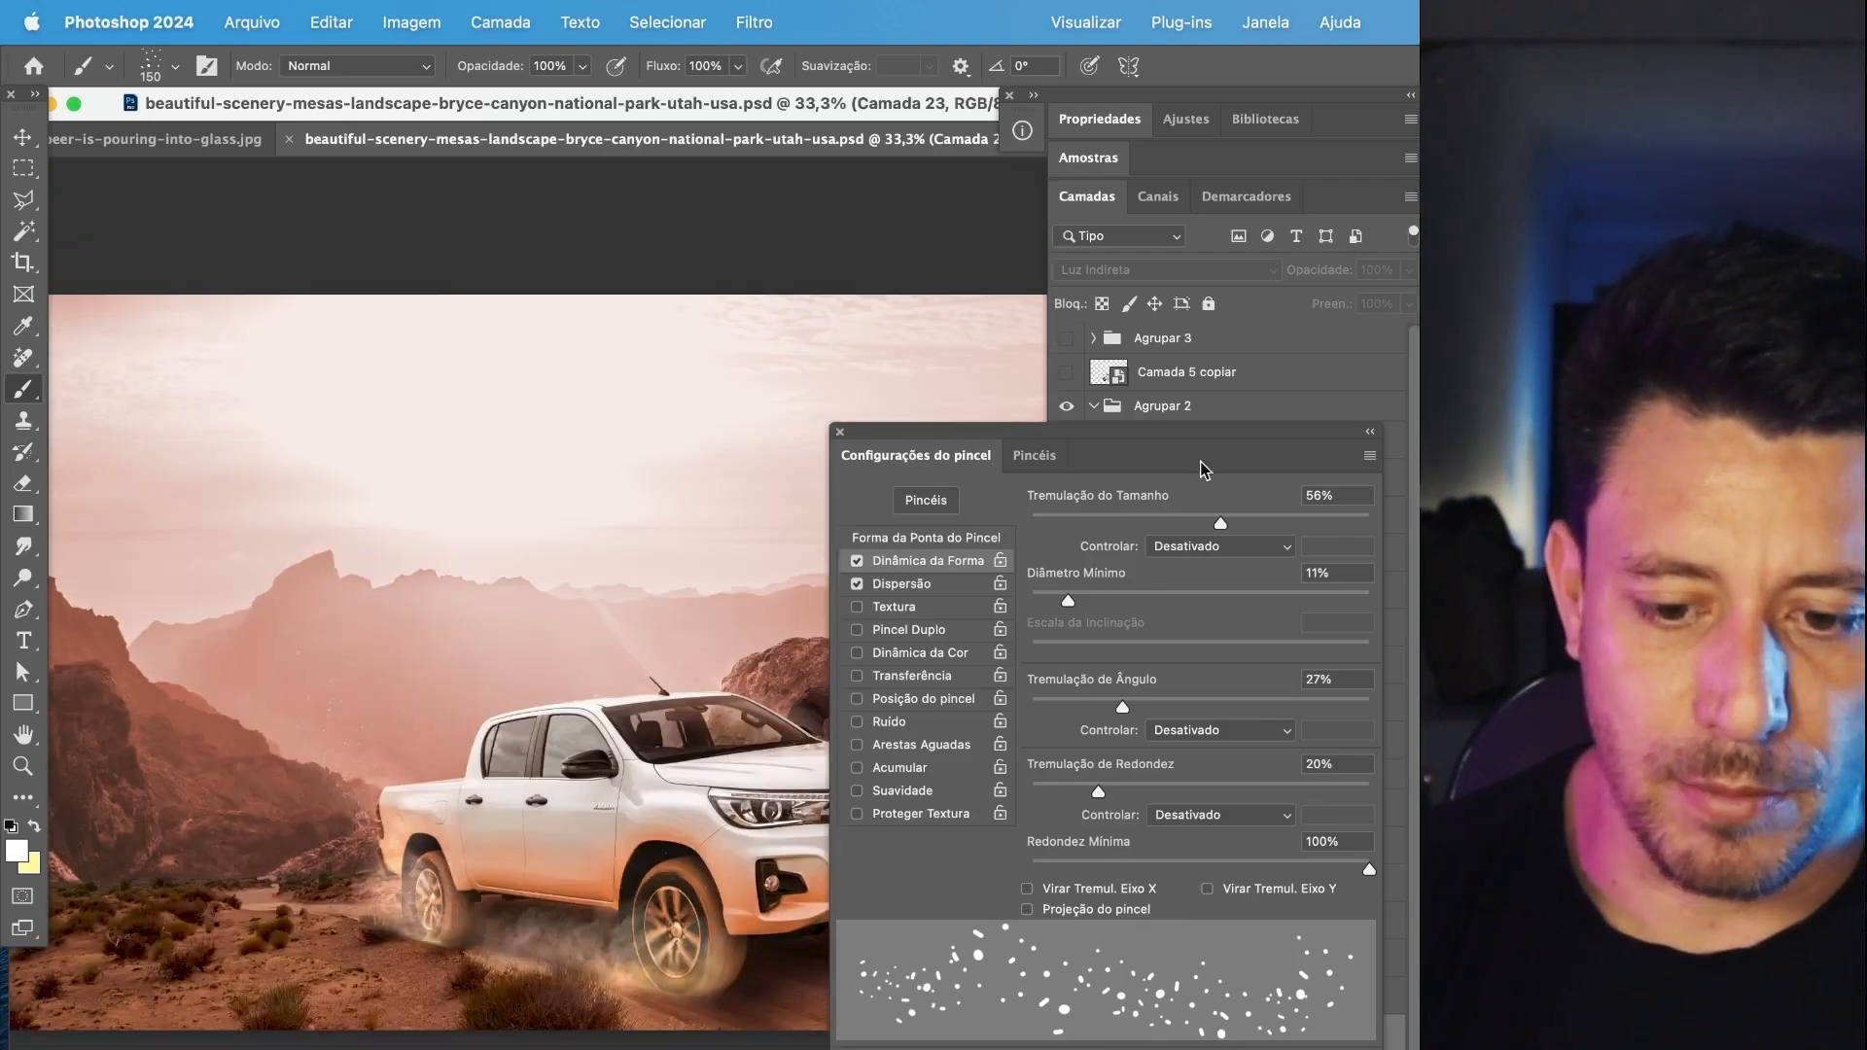
left_click(1370, 431)
scroll(417, 768, "up", 8)
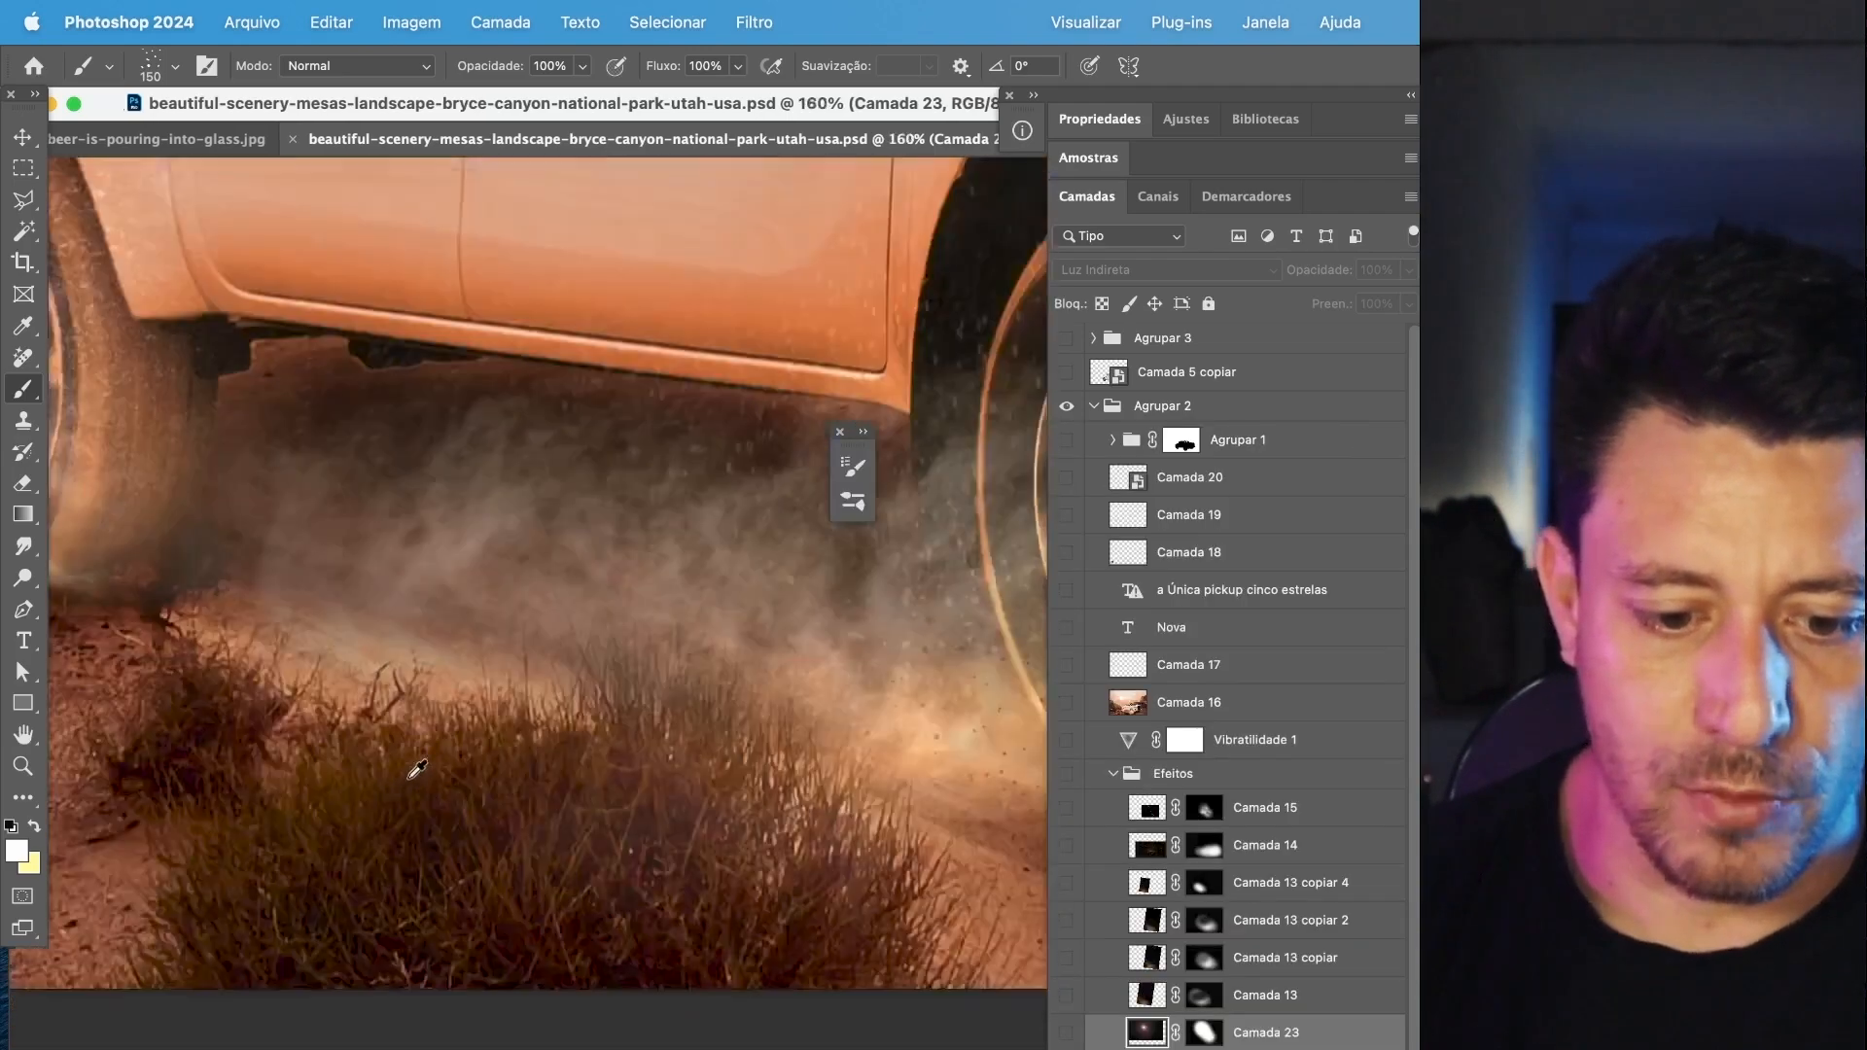
Examine the dirt specks and dust particles around the pickup's front wheel, side body and rear end.
scroll(417, 769, "up", 2)
left_click_drag(914, 686, 101, 717)
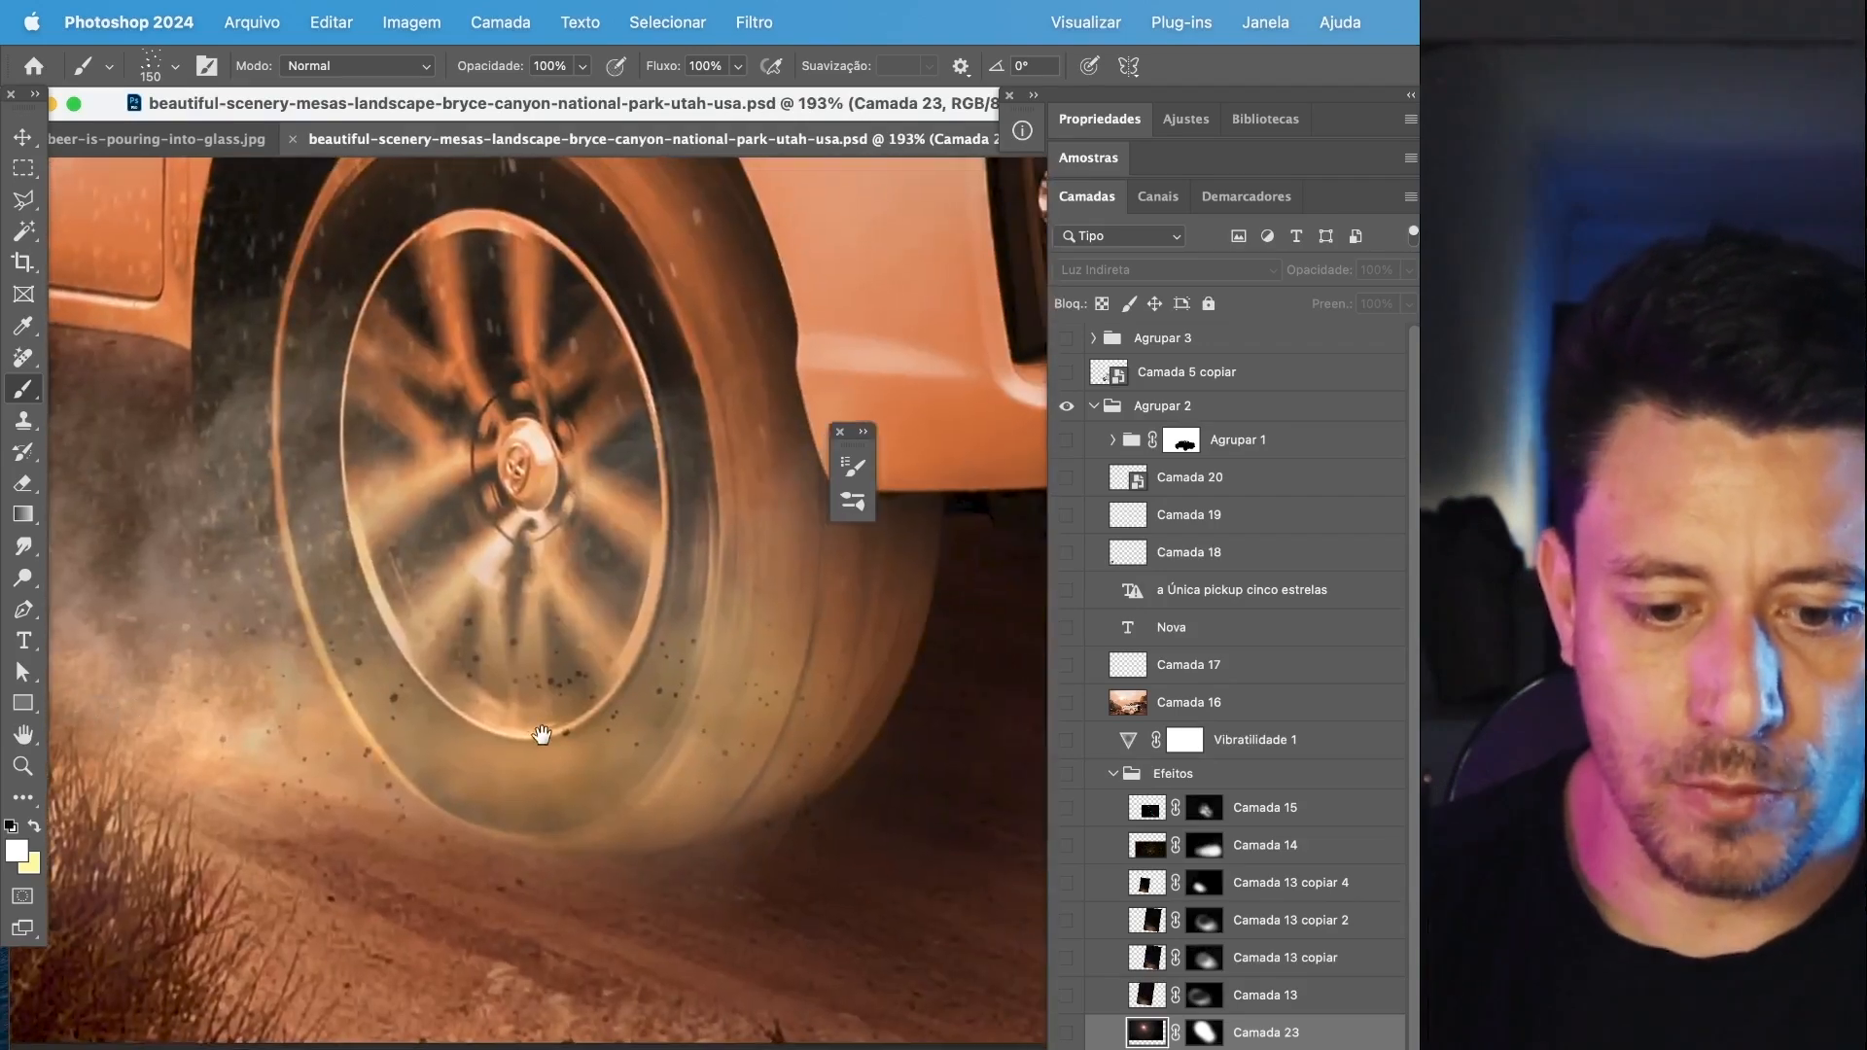
left_click_drag(539, 739, 540, 754)
scroll(539, 755, "up", 3)
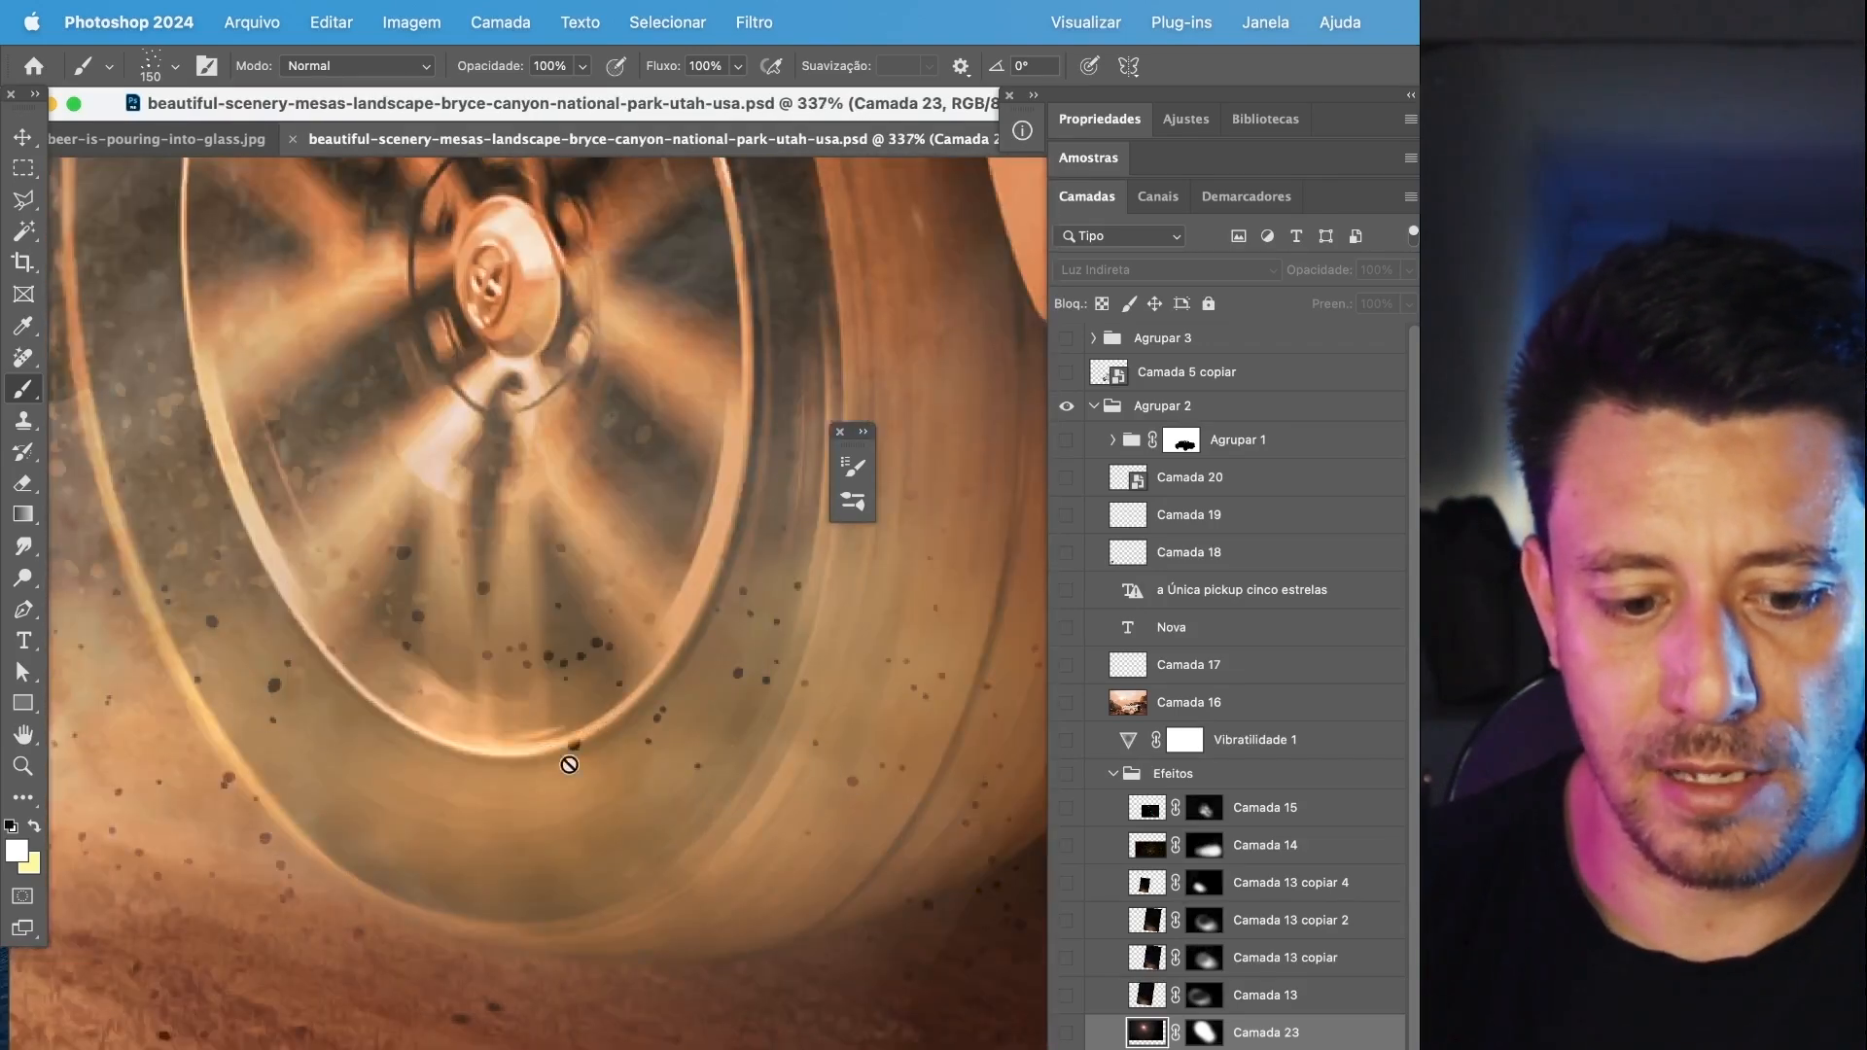
scroll(569, 764, "down", 4)
scroll(744, 768, "up", 3)
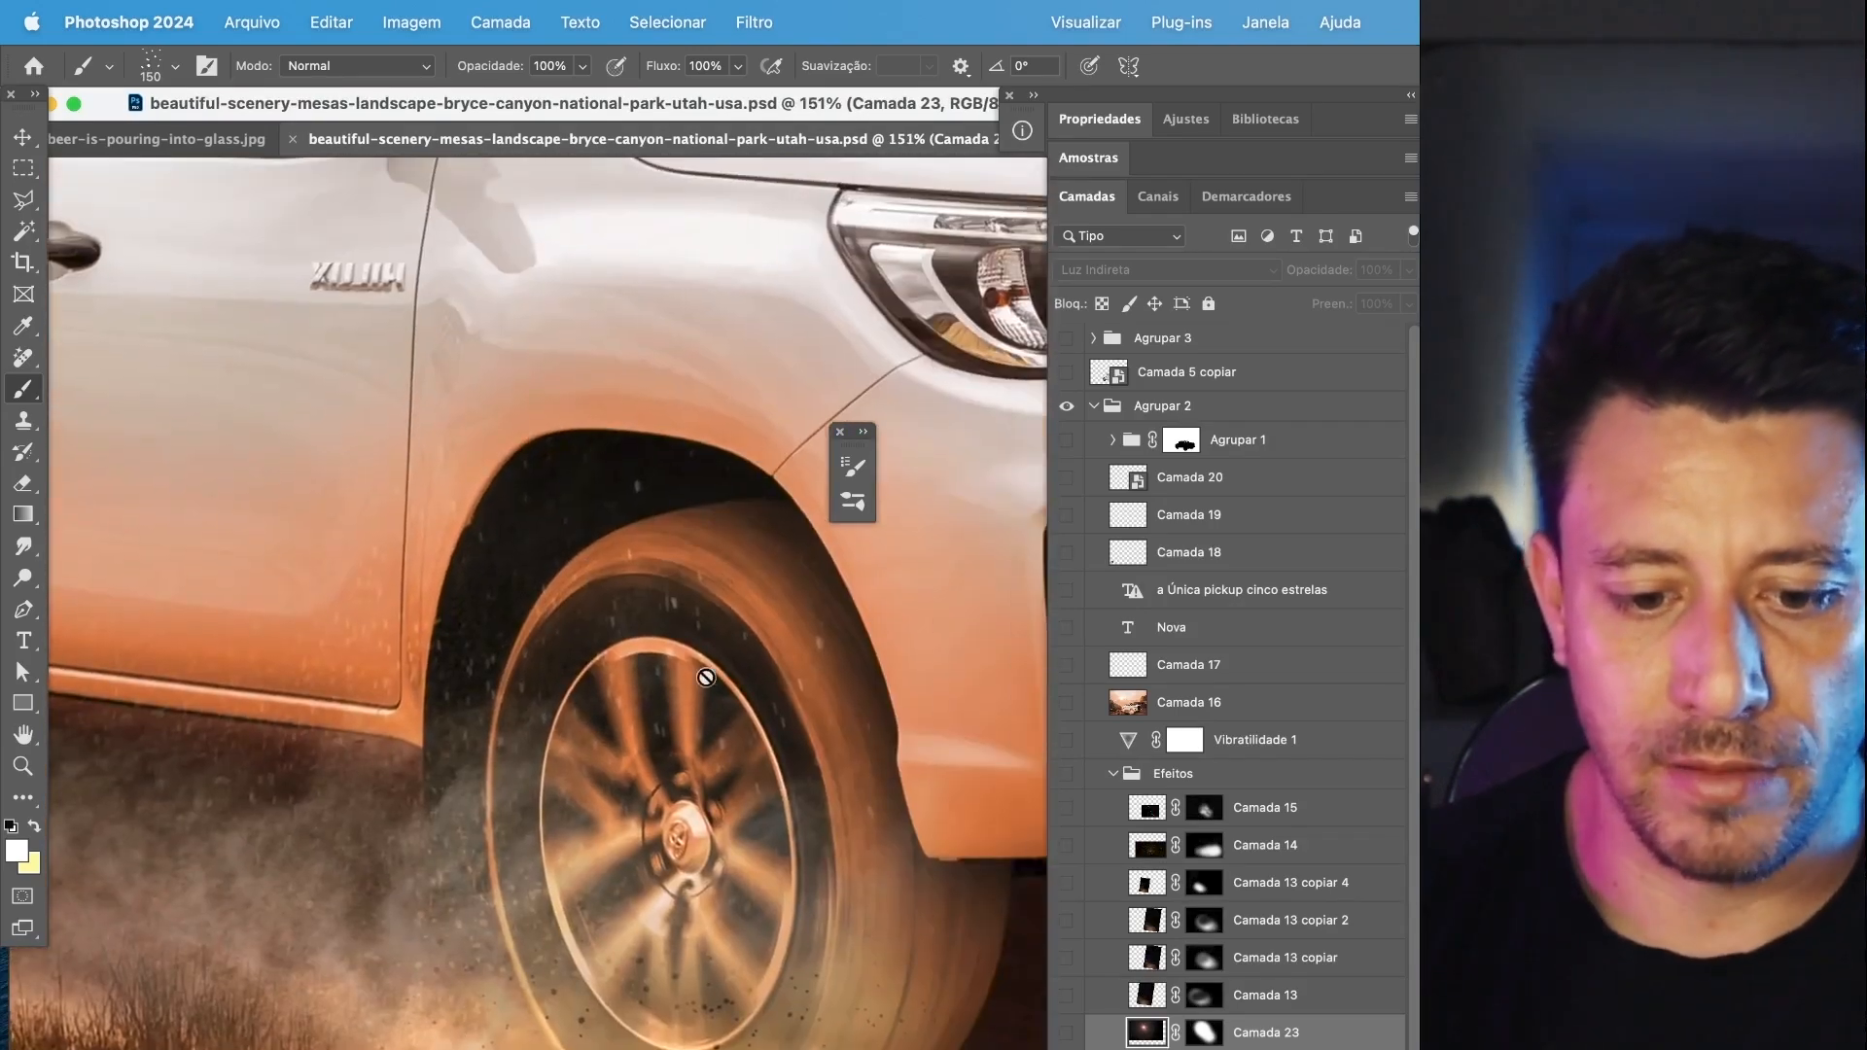
left_click_drag(381, 496, 771, 592)
scroll(582, 700, "up", 3)
left_click_drag(349, 803, 630, 842)
left_click_drag(417, 511, 683, 407)
left_click_drag(353, 666, 613, 941)
left_click_drag(419, 359, 491, 742)
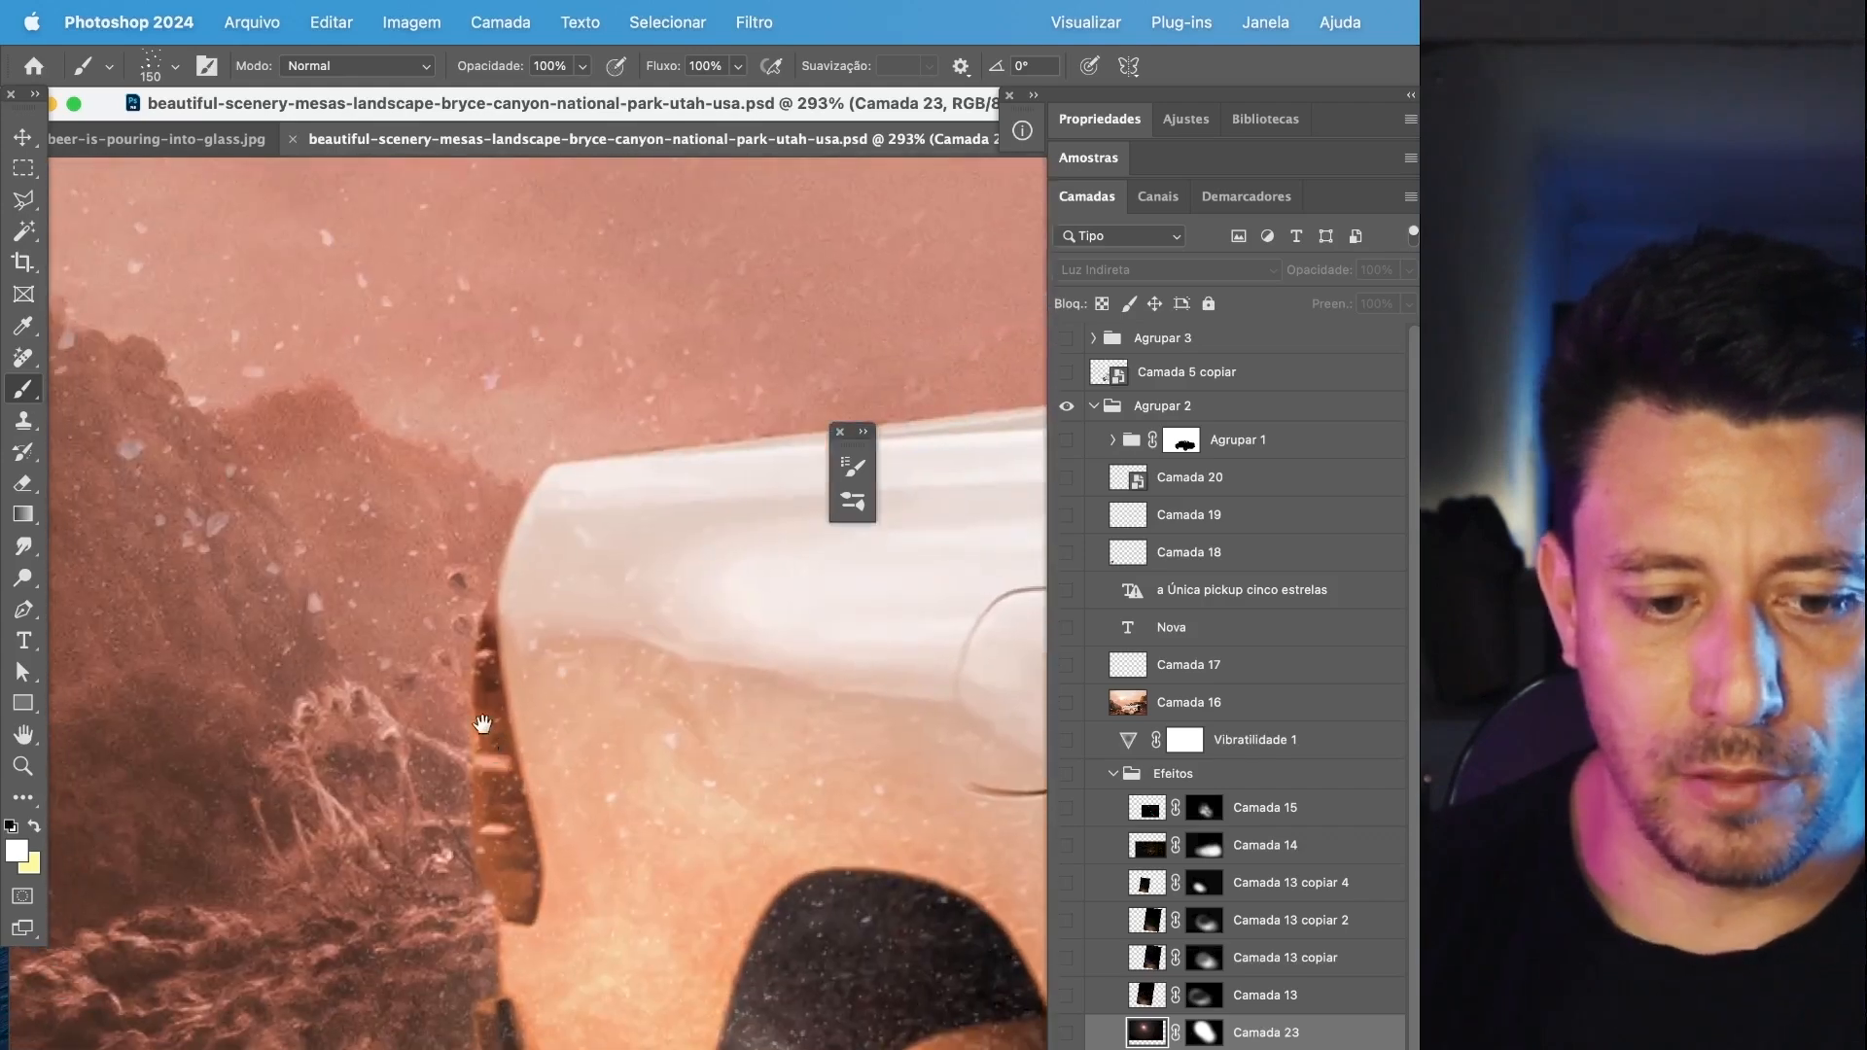
scroll(348, 561, "down", 5)
left_click_drag(289, 449, 471, 778)
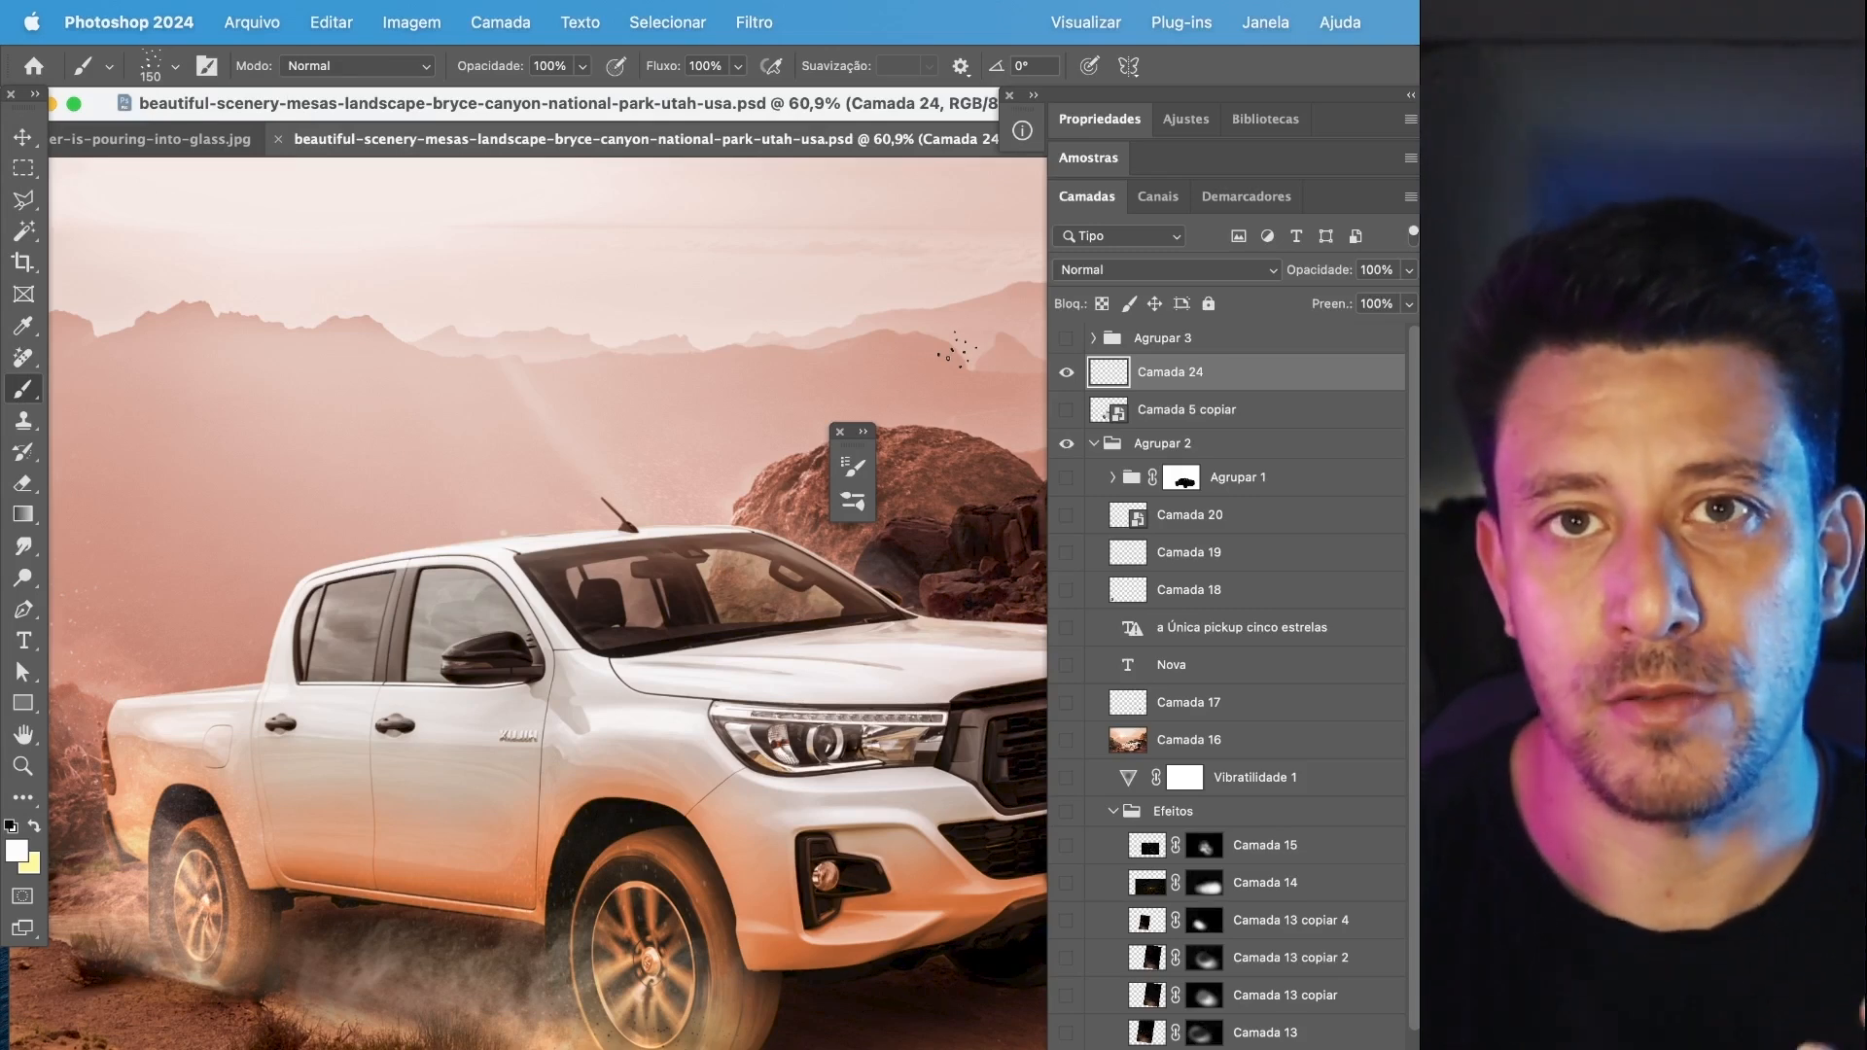
Stamp white smoke over the pickup on Camada 24 with the 3900 px tip from Smoke Brushes.
left_click(141, 67)
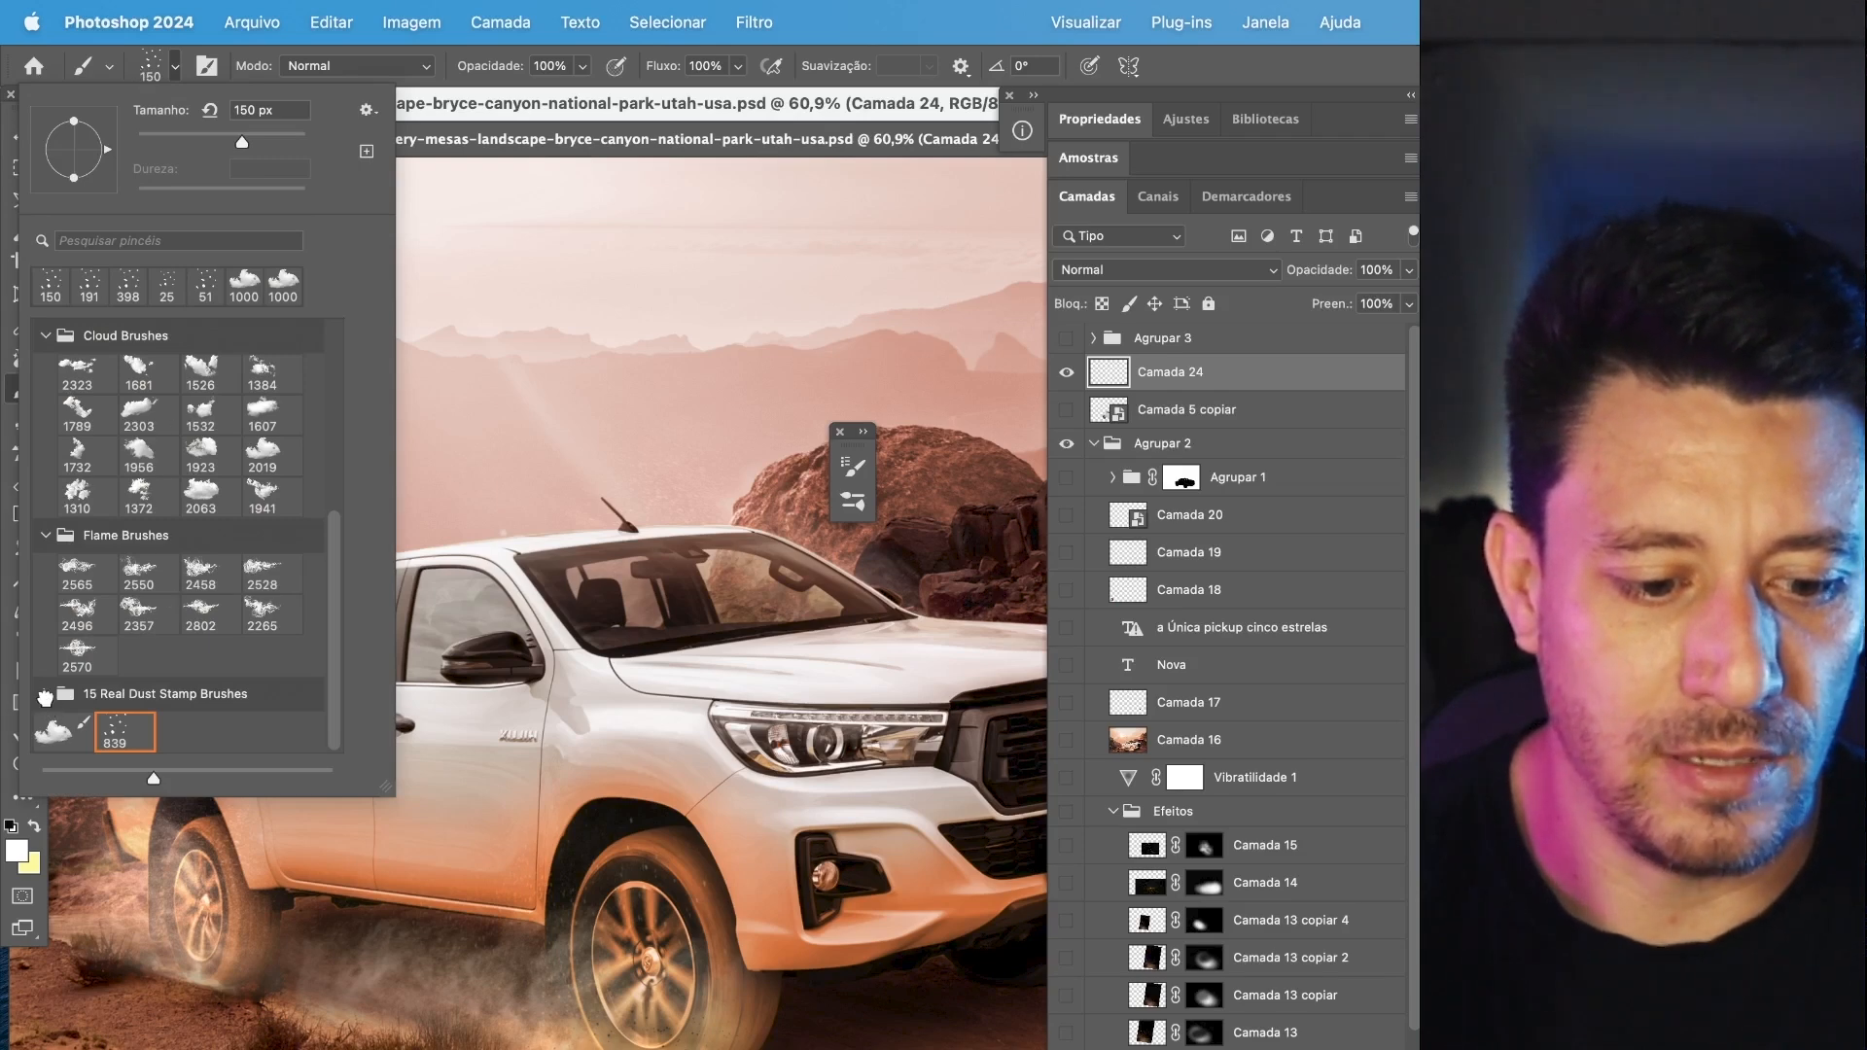
scroll(139, 715, "up", 10)
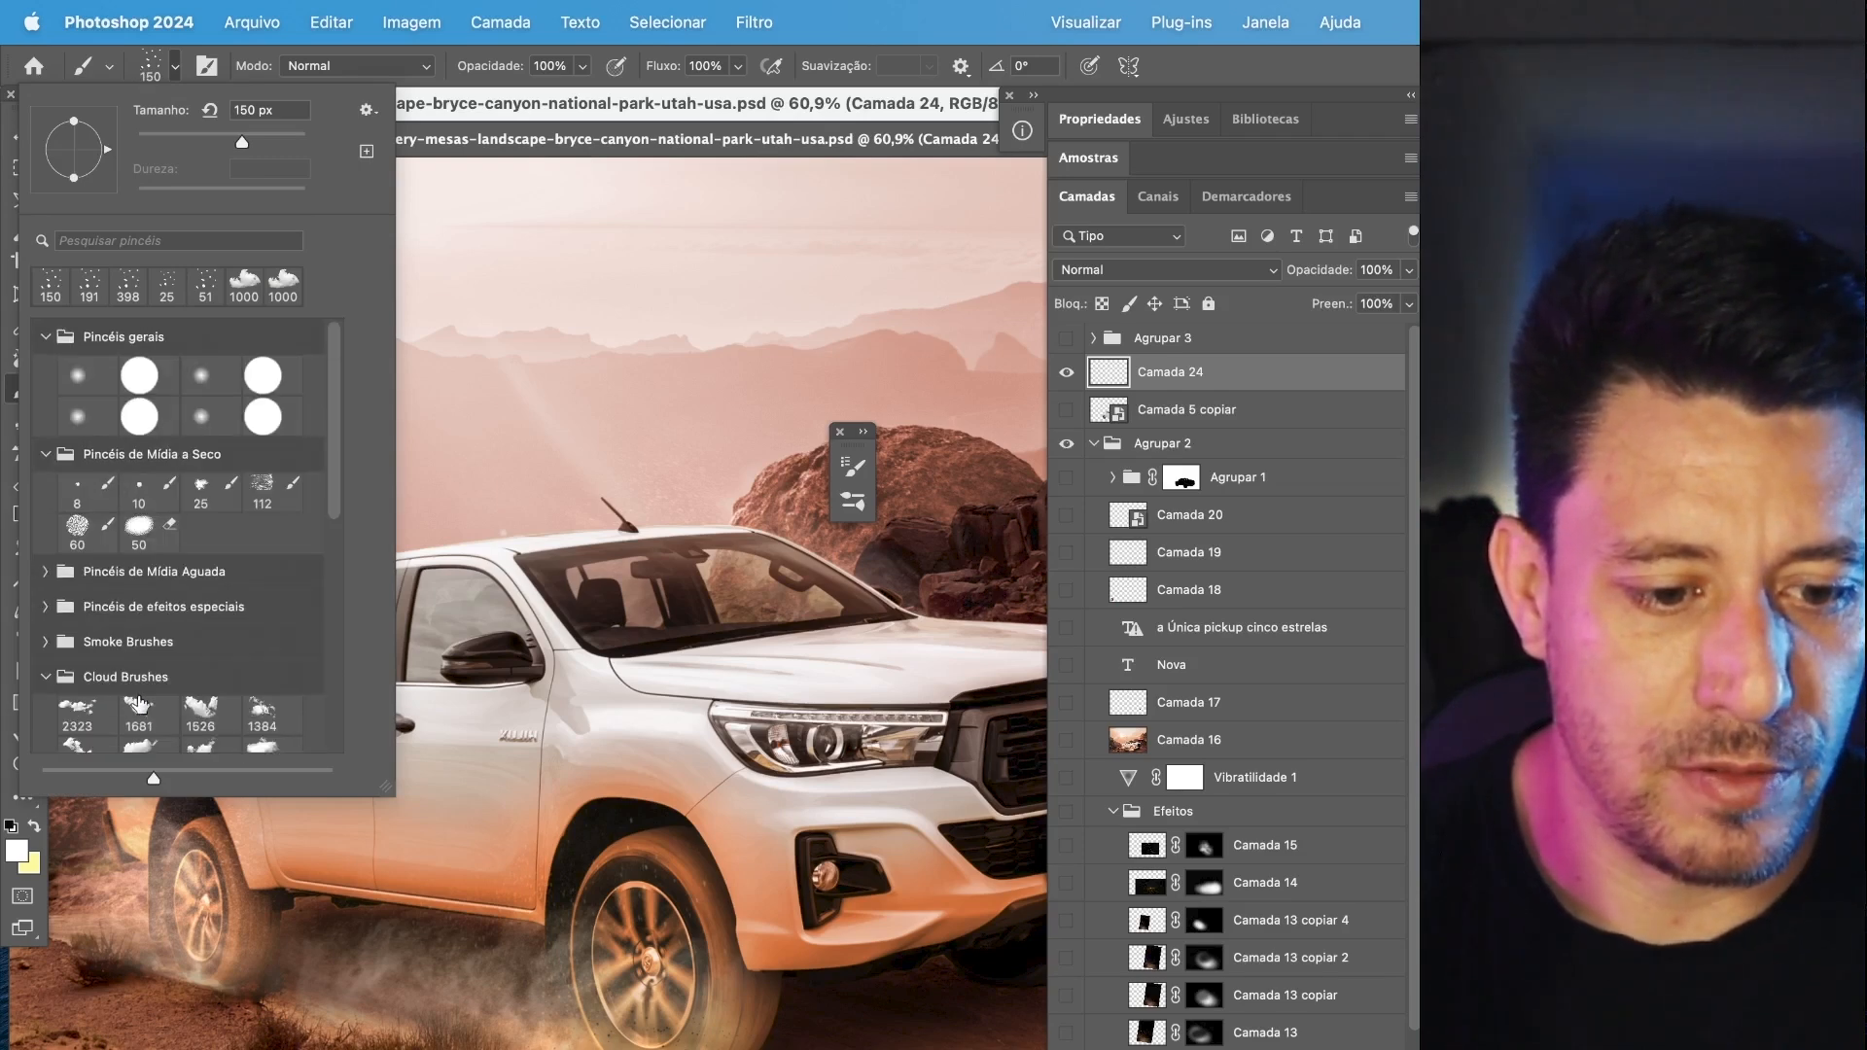
left_click(46, 606)
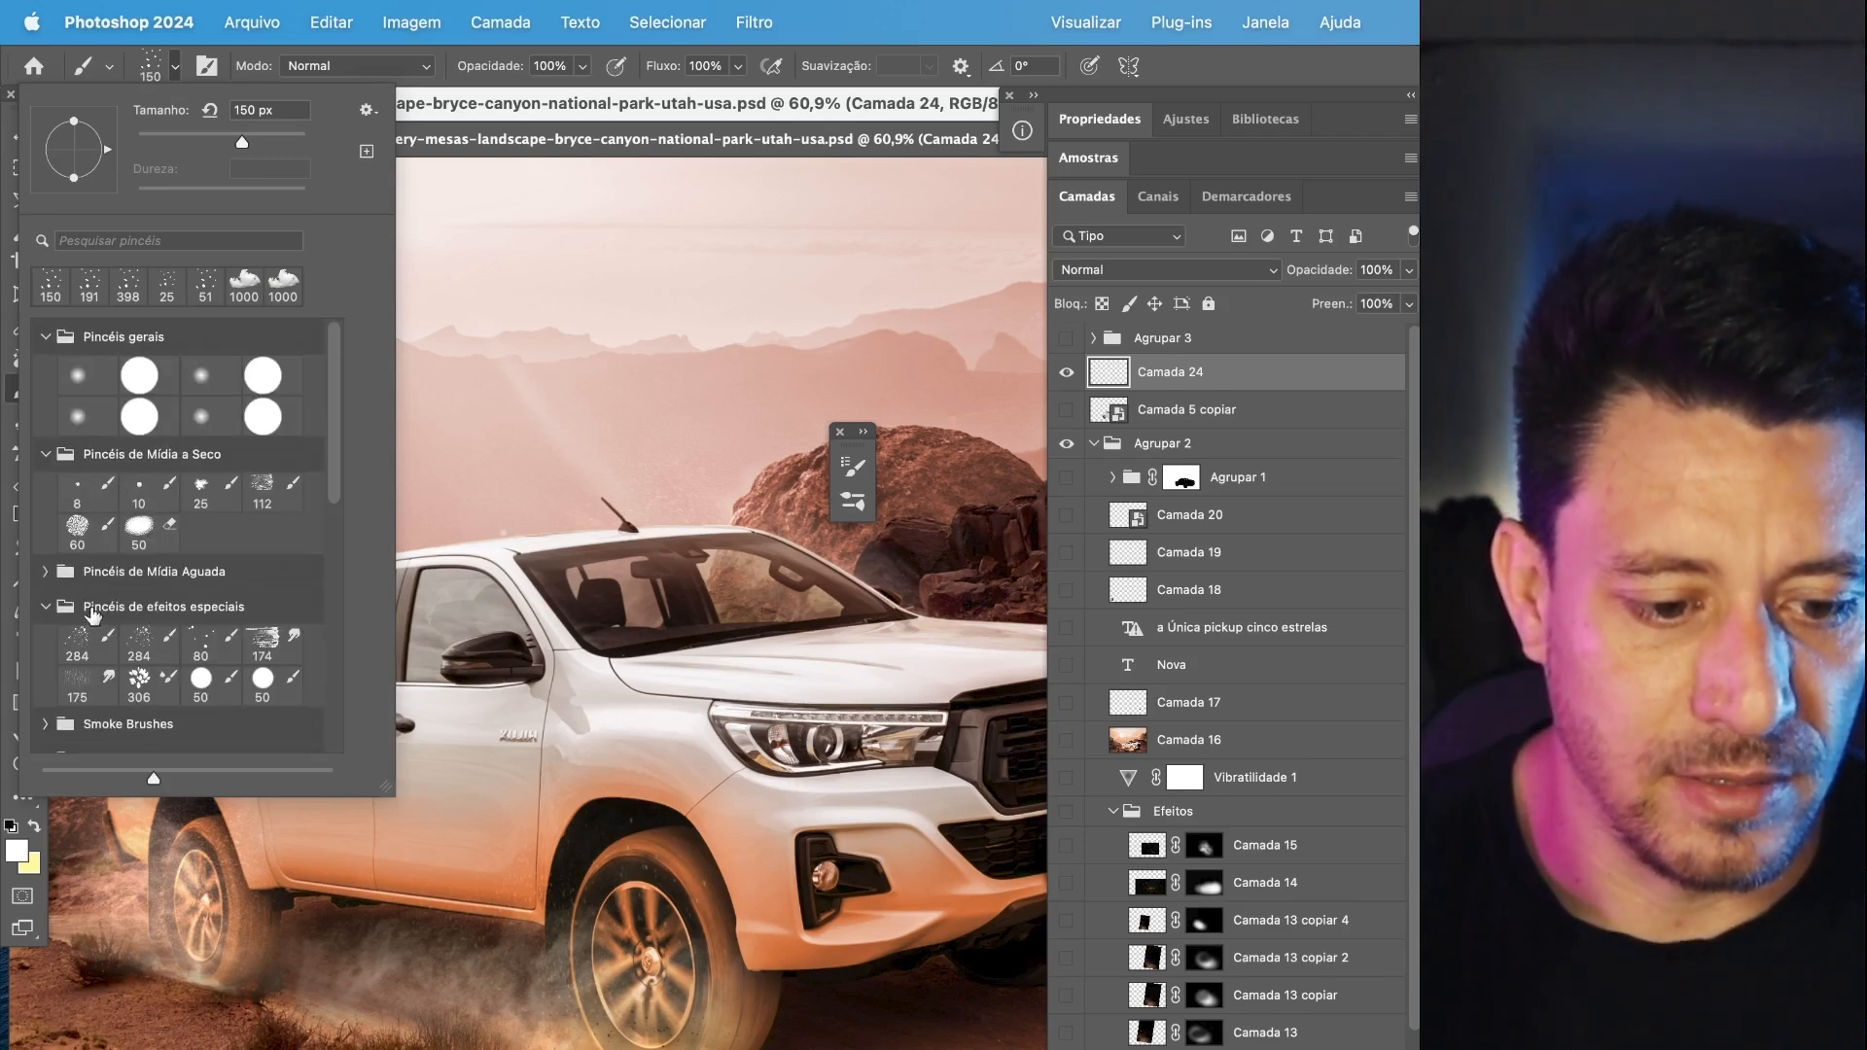
scroll(93, 614, "down", 2)
left_click(46, 657)
scroll(189, 671, "down", 3)
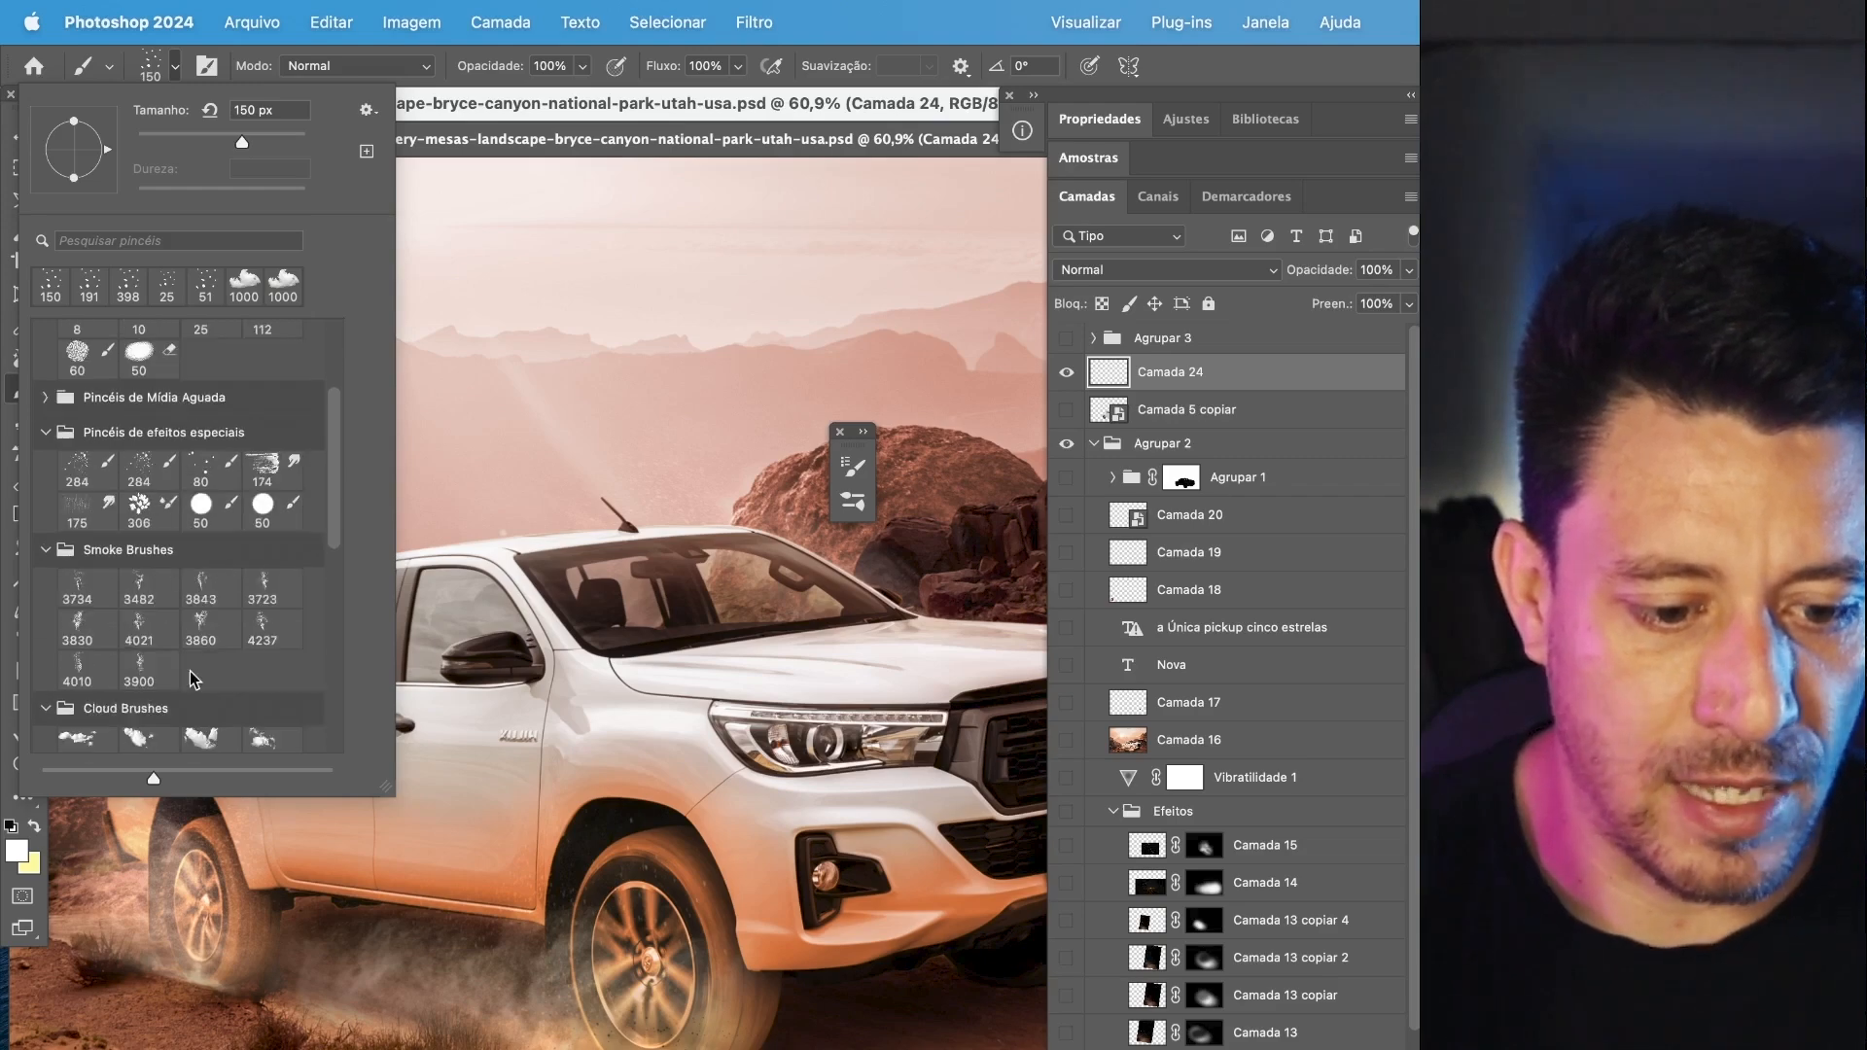
left_click(141, 669)
left_click(677, 448)
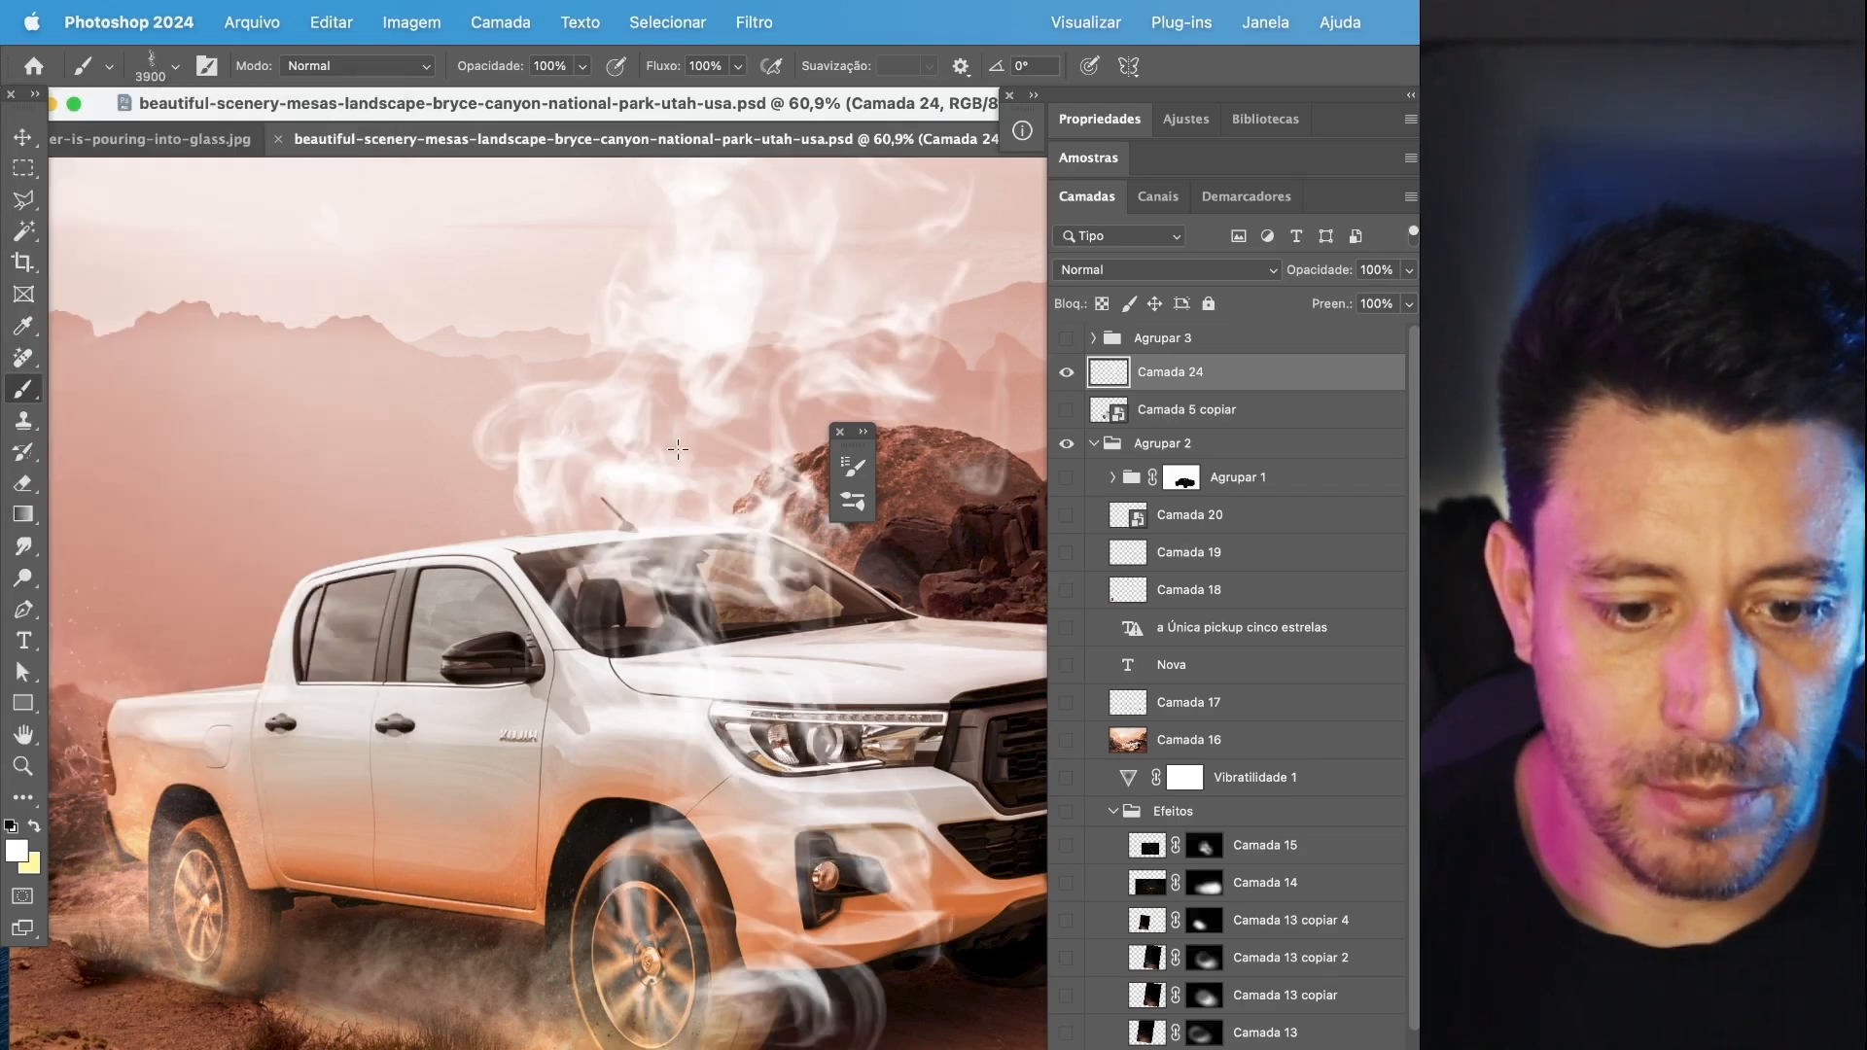
Undo the smoke stamped over the pickup on Camada 24.
scroll(364, 688, "up", 5)
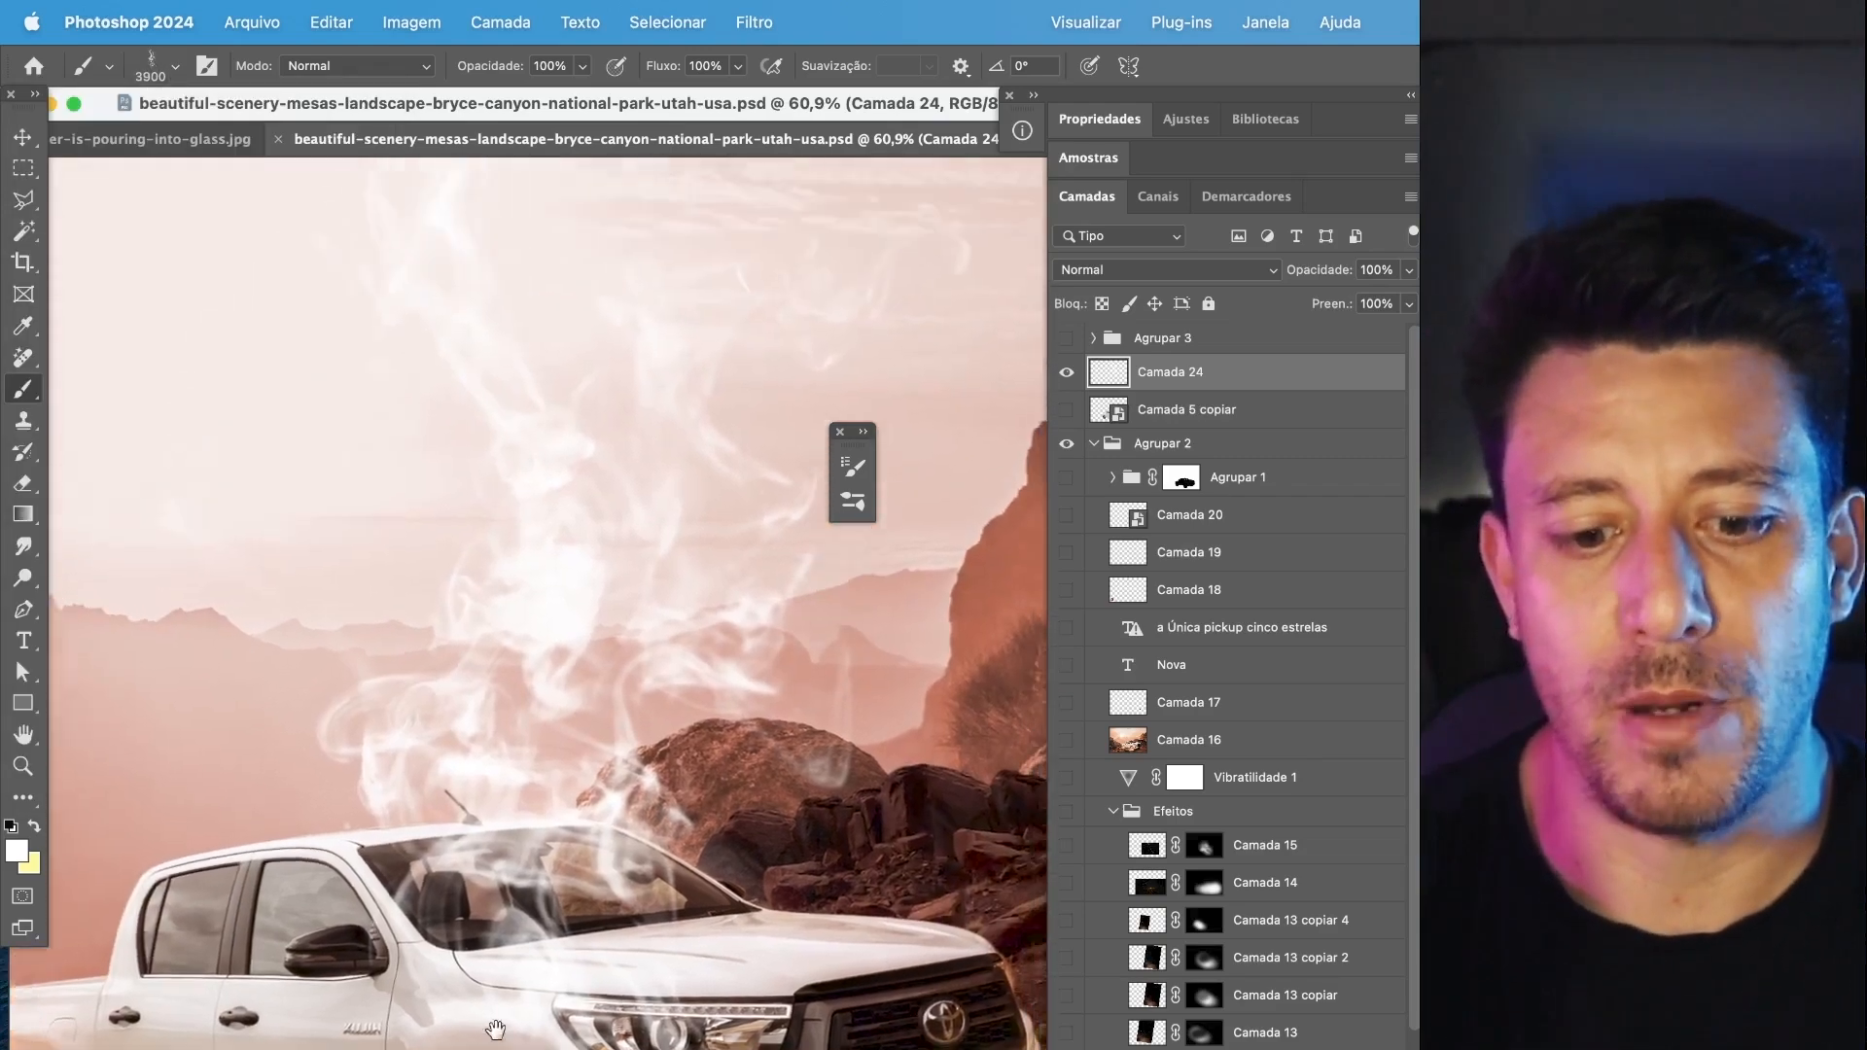
key("ctrl+z")
left_click(504, 689)
scroll(787, 919, "down", 2)
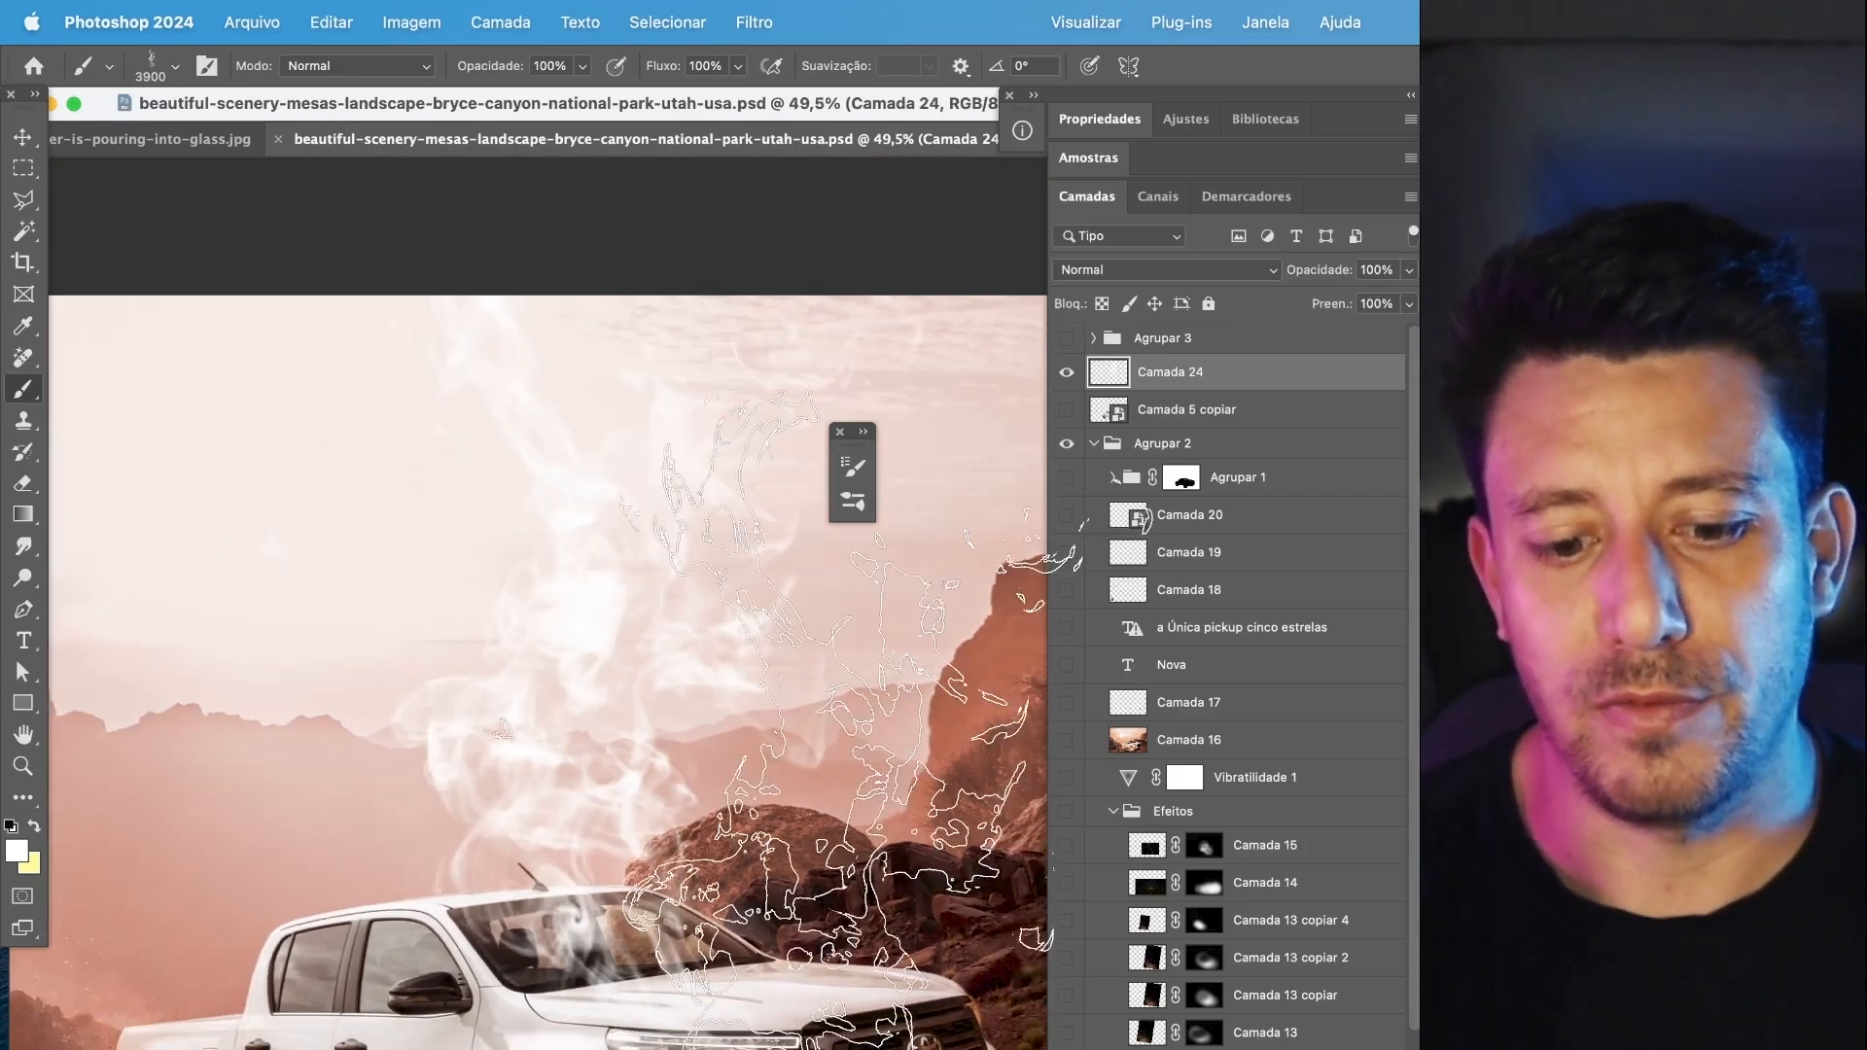
left_click_drag(755, 844, 710, 702)
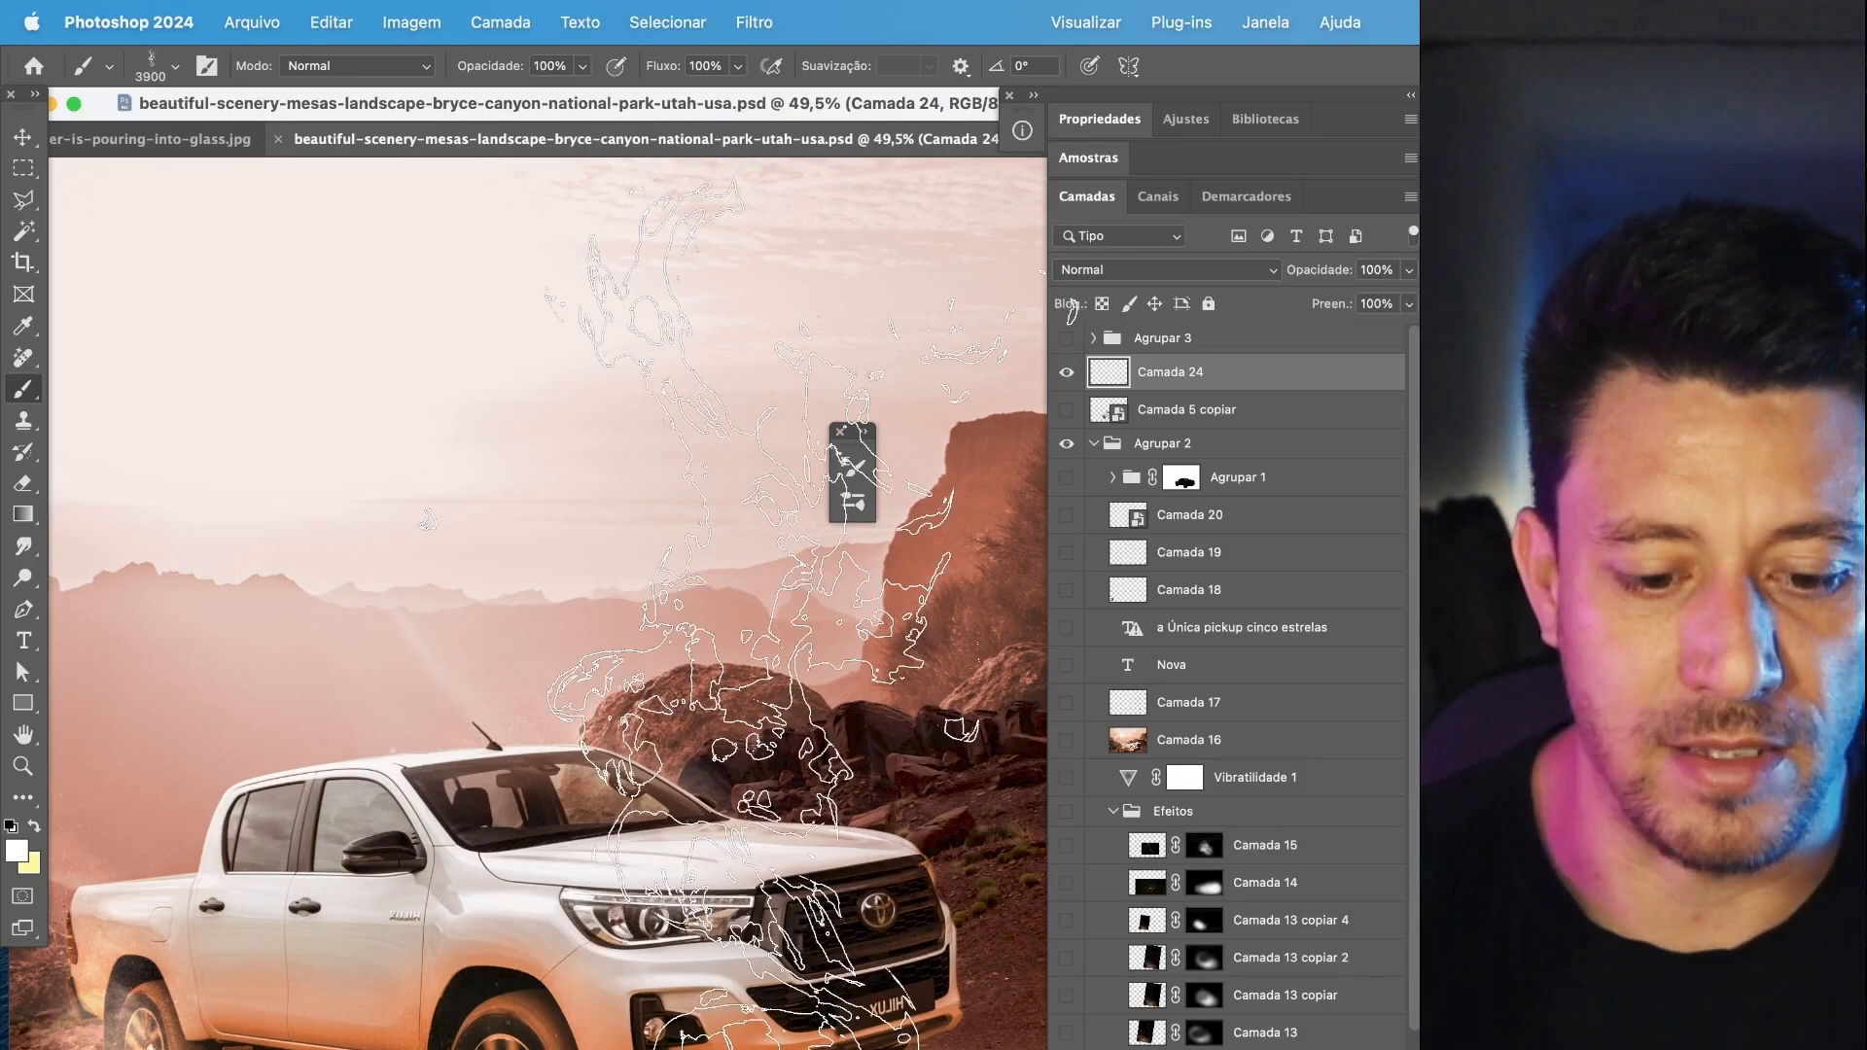
key("super+z")
Import the Legacy Brushes.abr file from the Downloads folder into the brush presets.
left_click(175, 70)
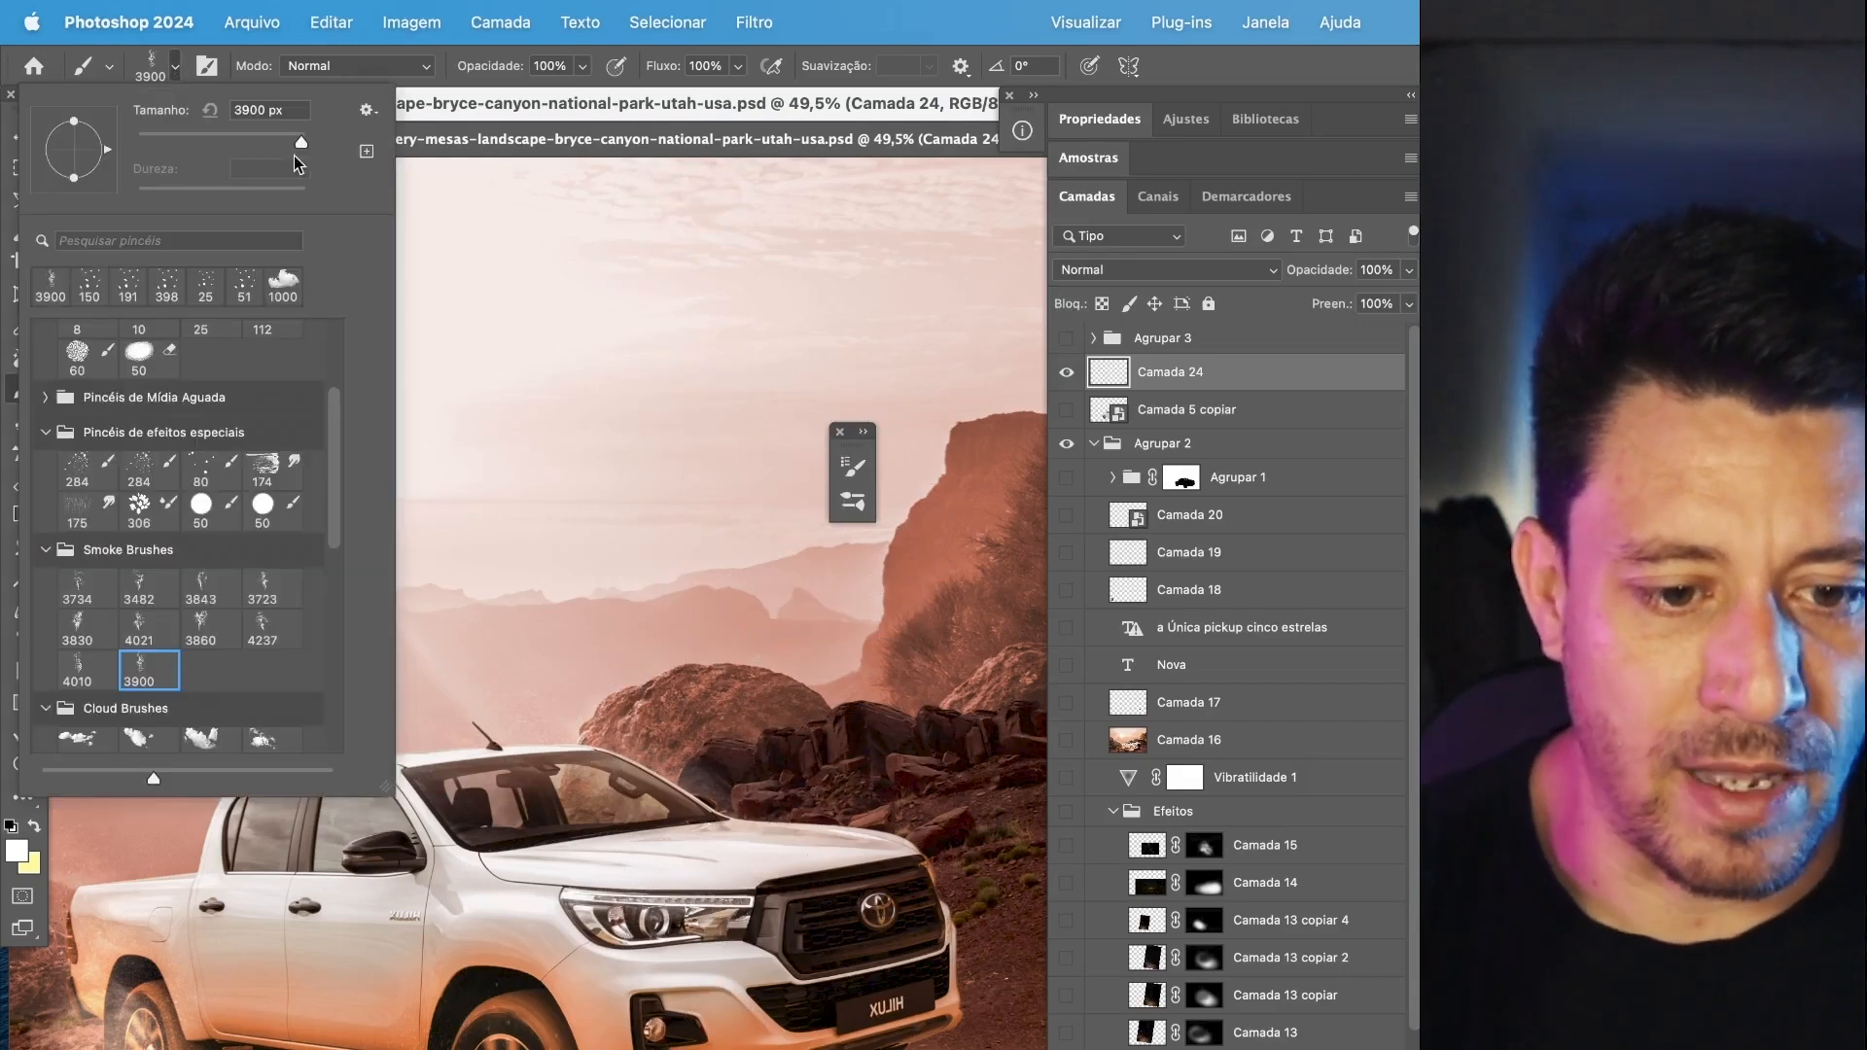
left_click(365, 113)
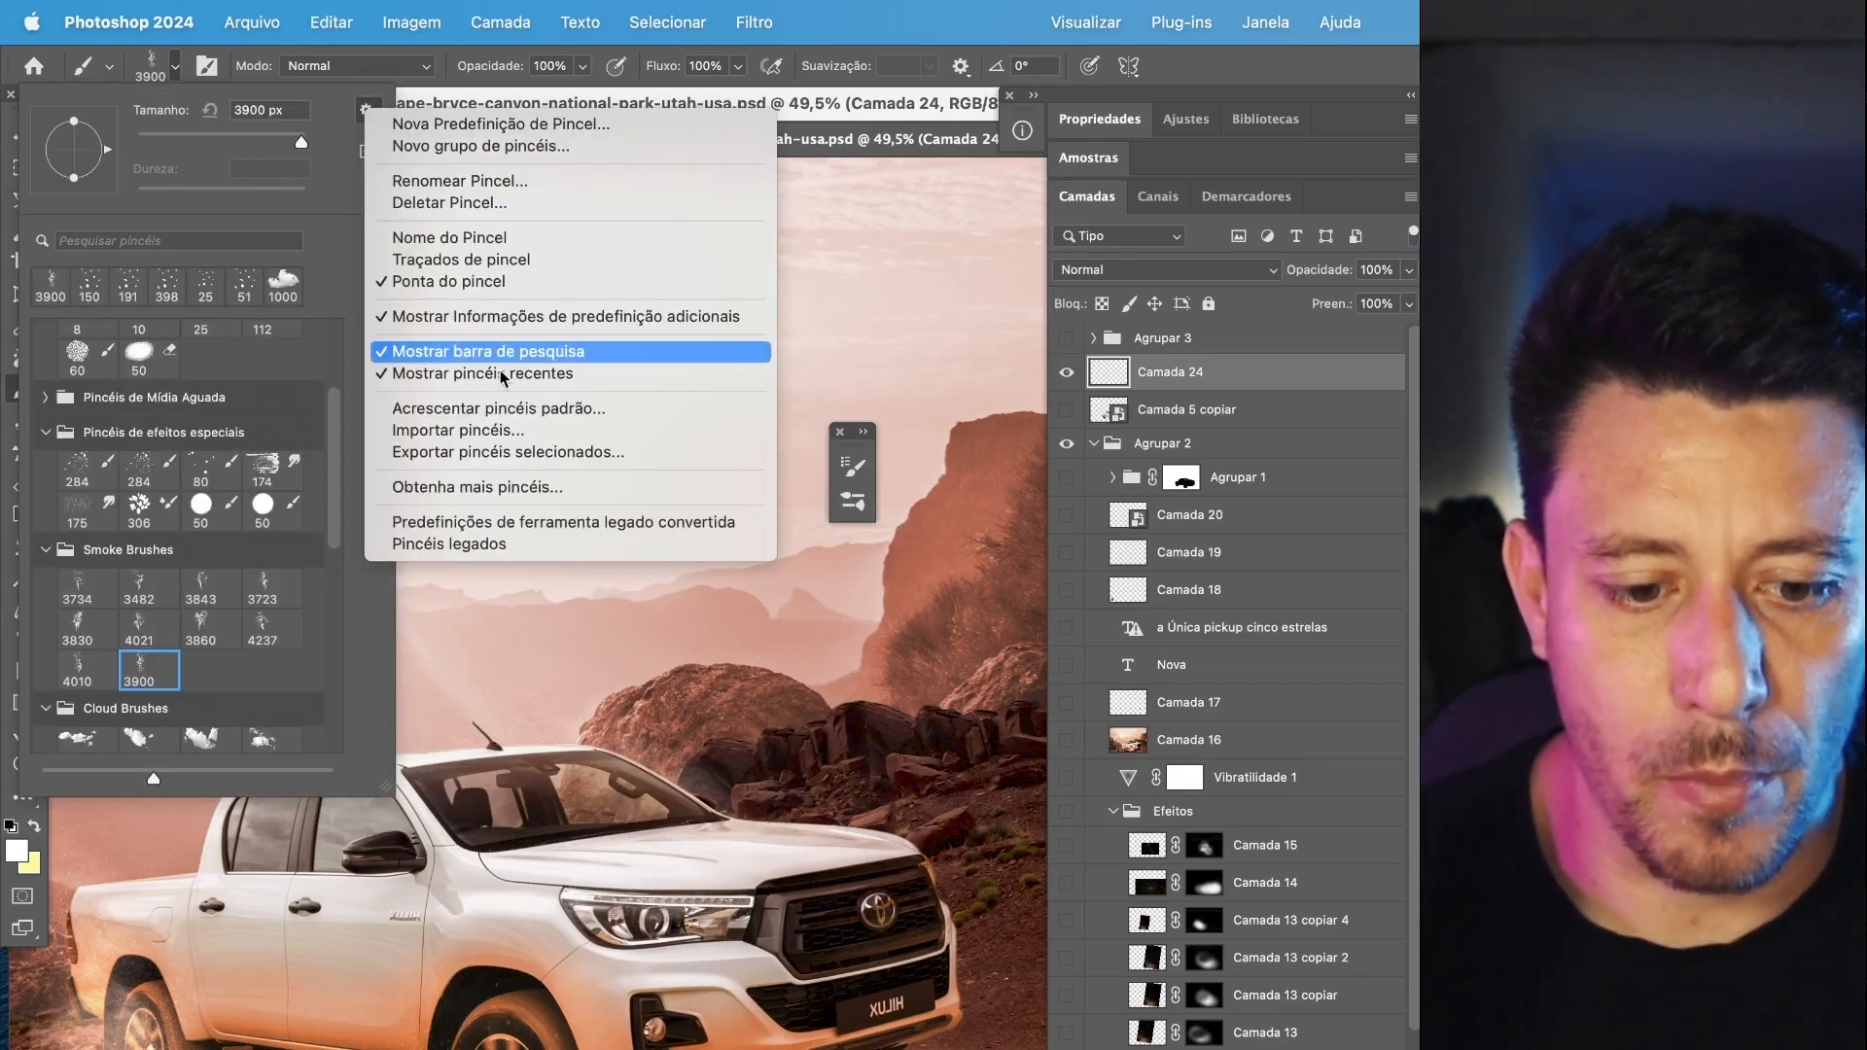
left_click(438, 431)
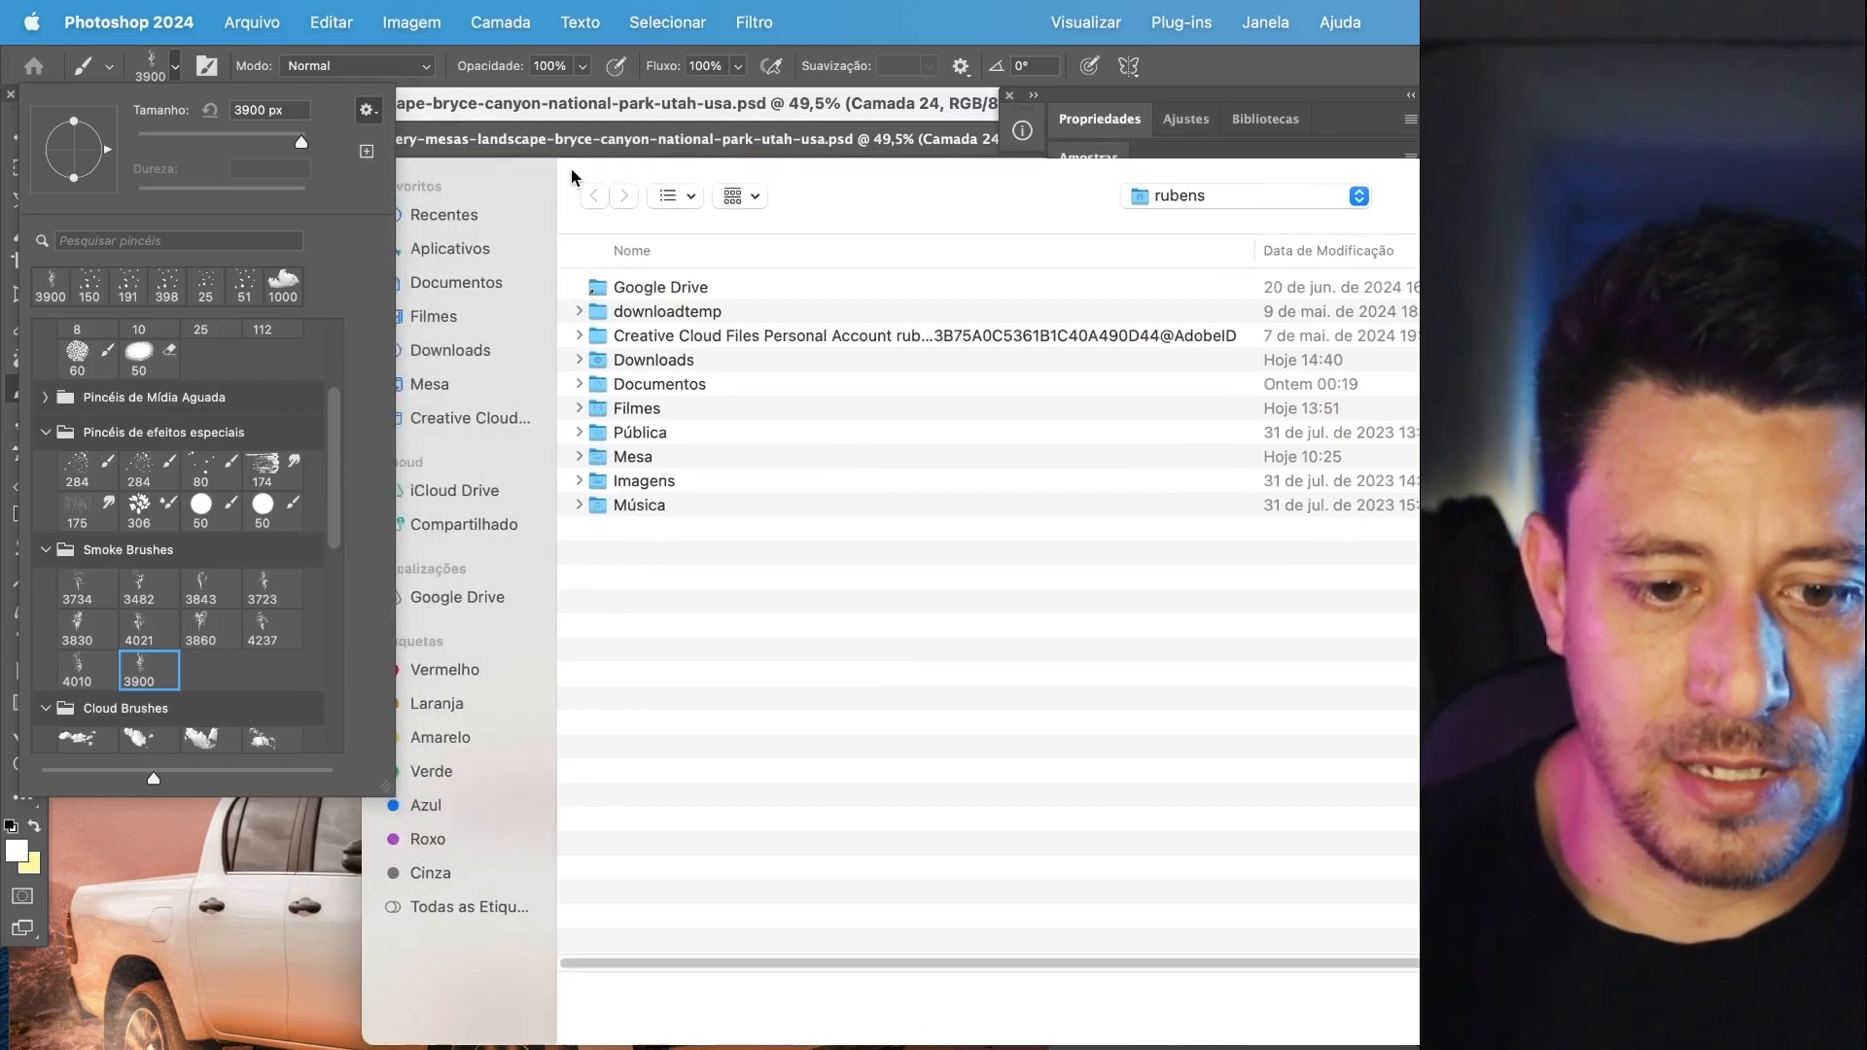
left_click(574, 347)
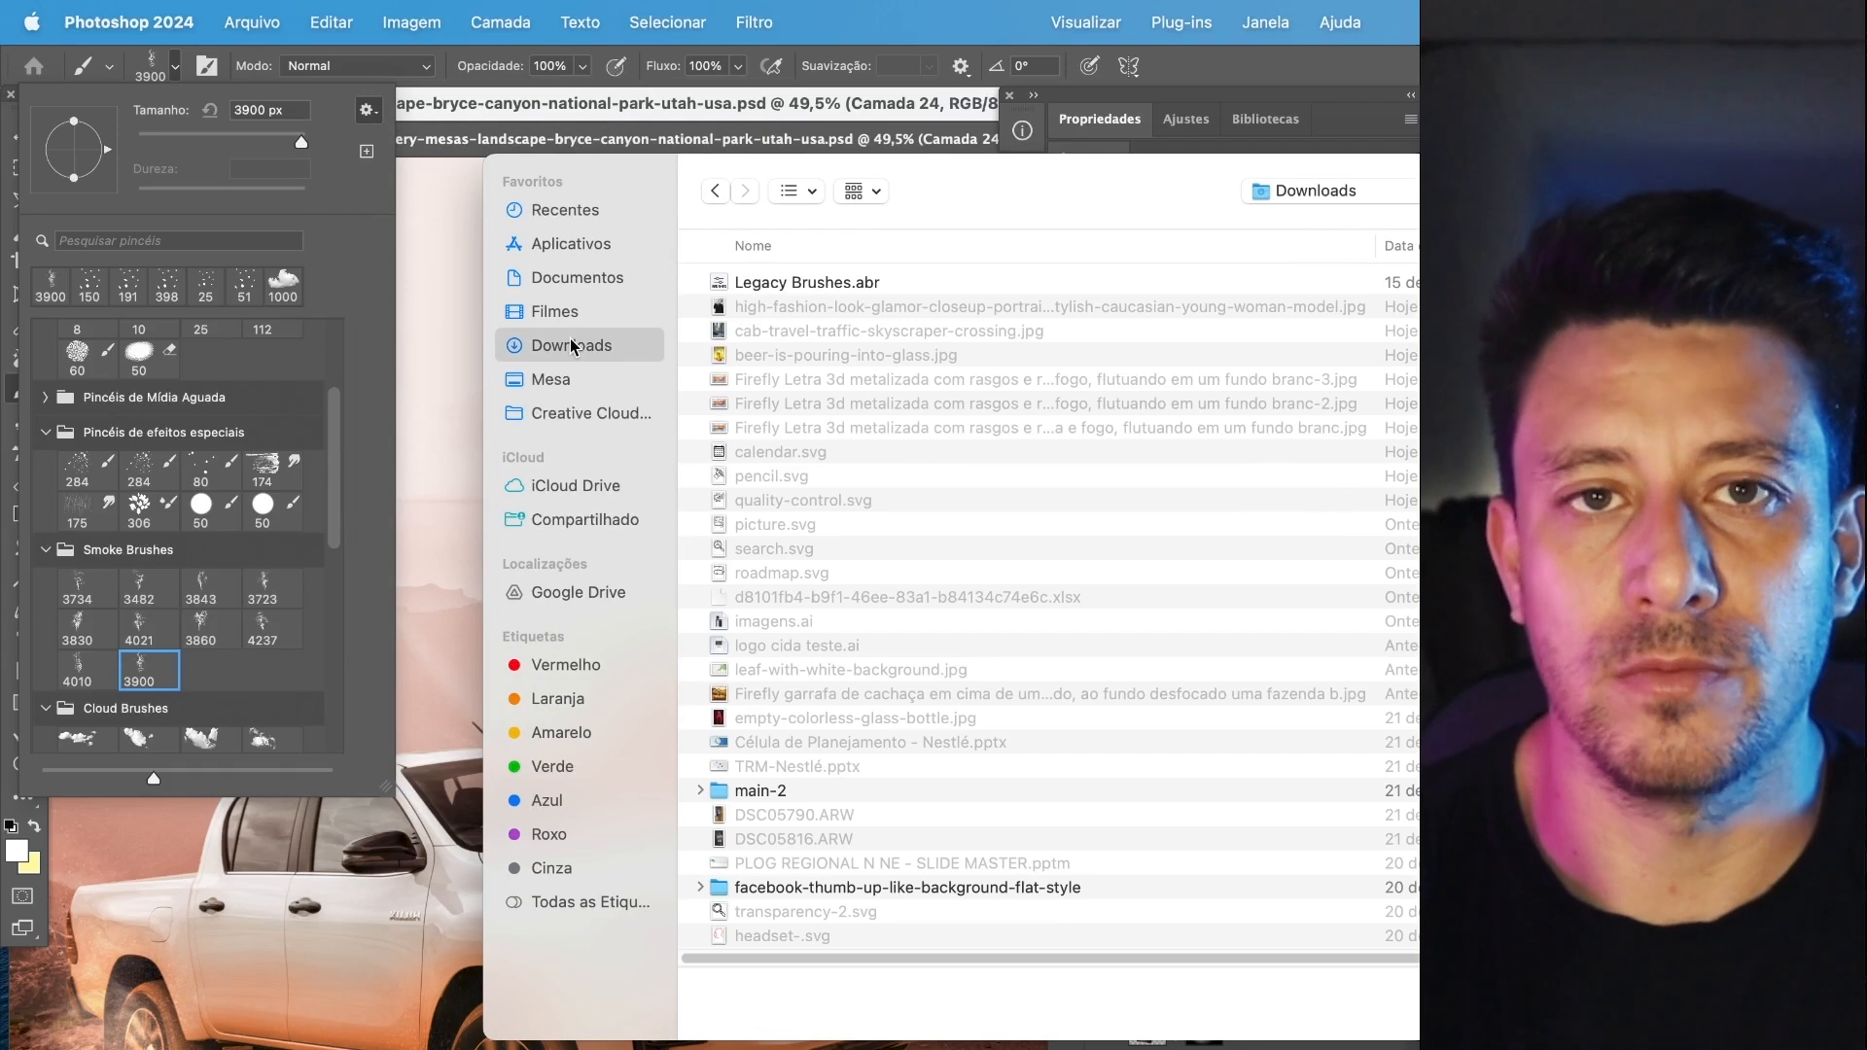
left_click(786, 291)
left_click_drag(1100, 176, 765, 157)
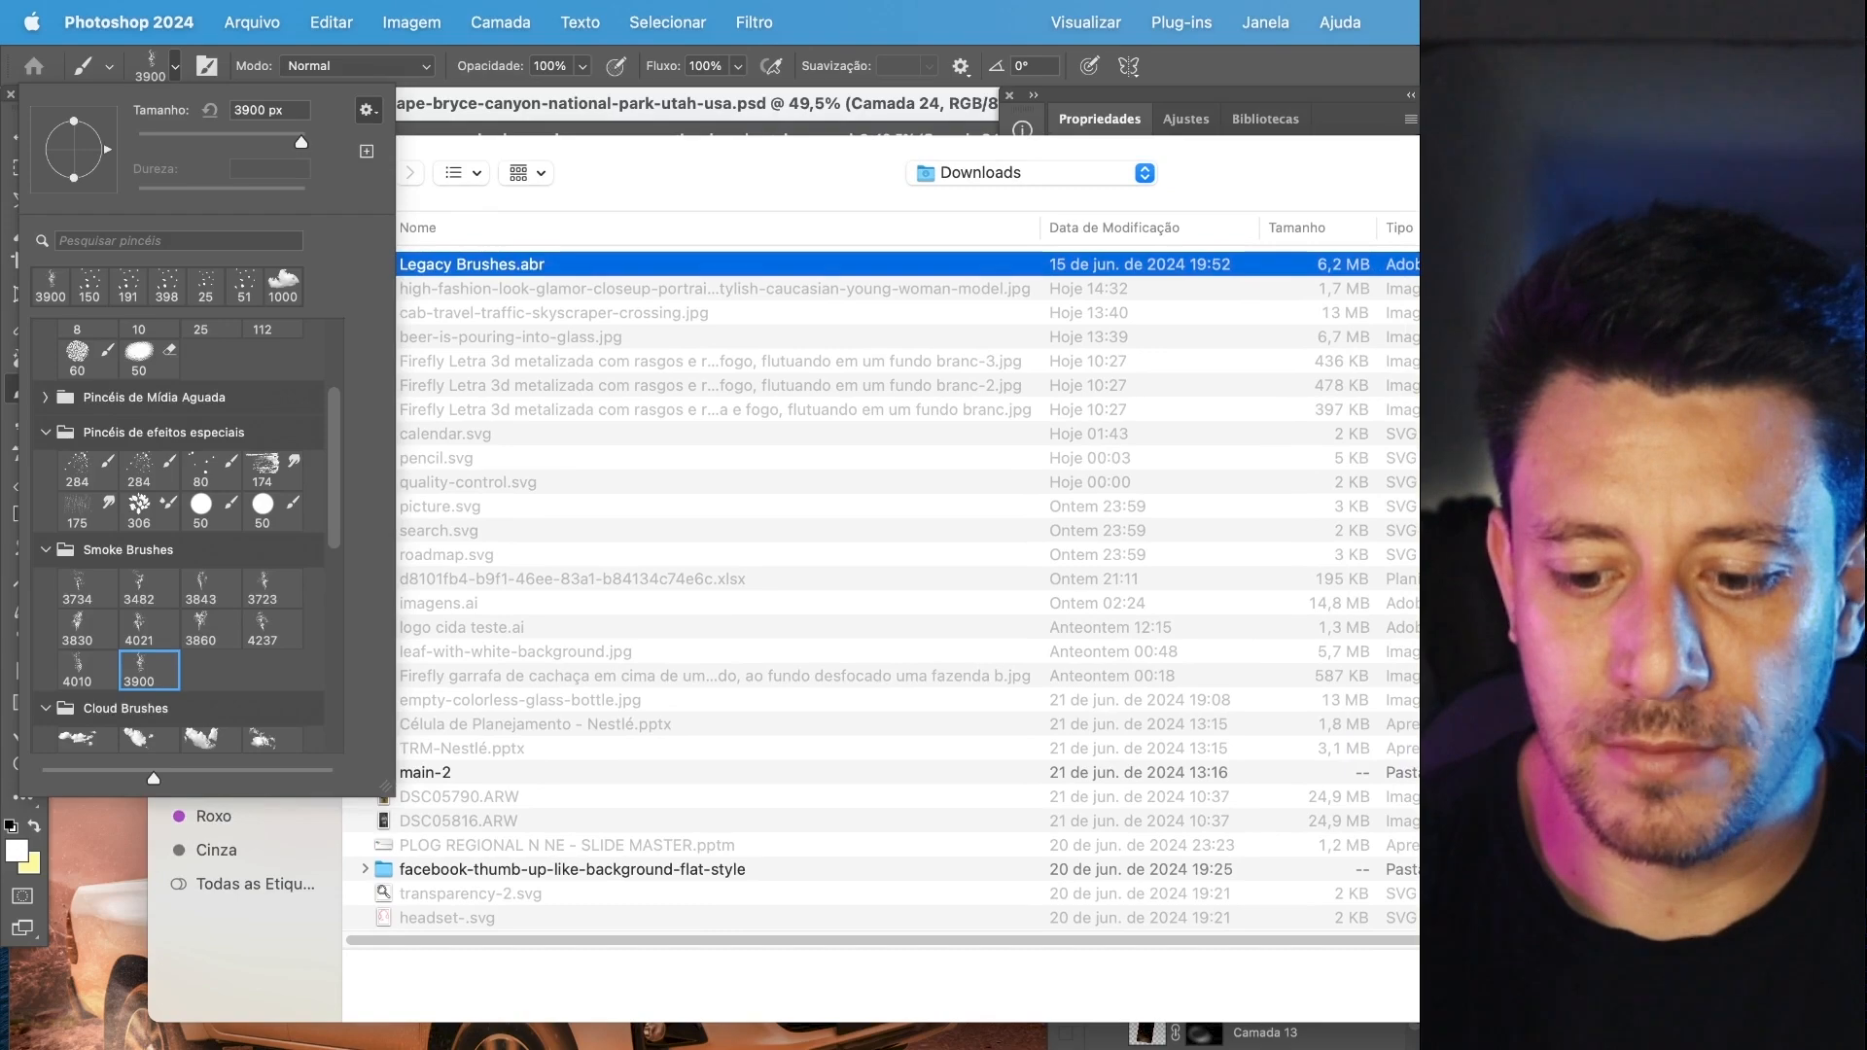
left_click_drag(1374, 186, 979, 215)
left_click_drag(1318, 1040, 892, 1049)
left_click_drag(617, 211, 985, 183)
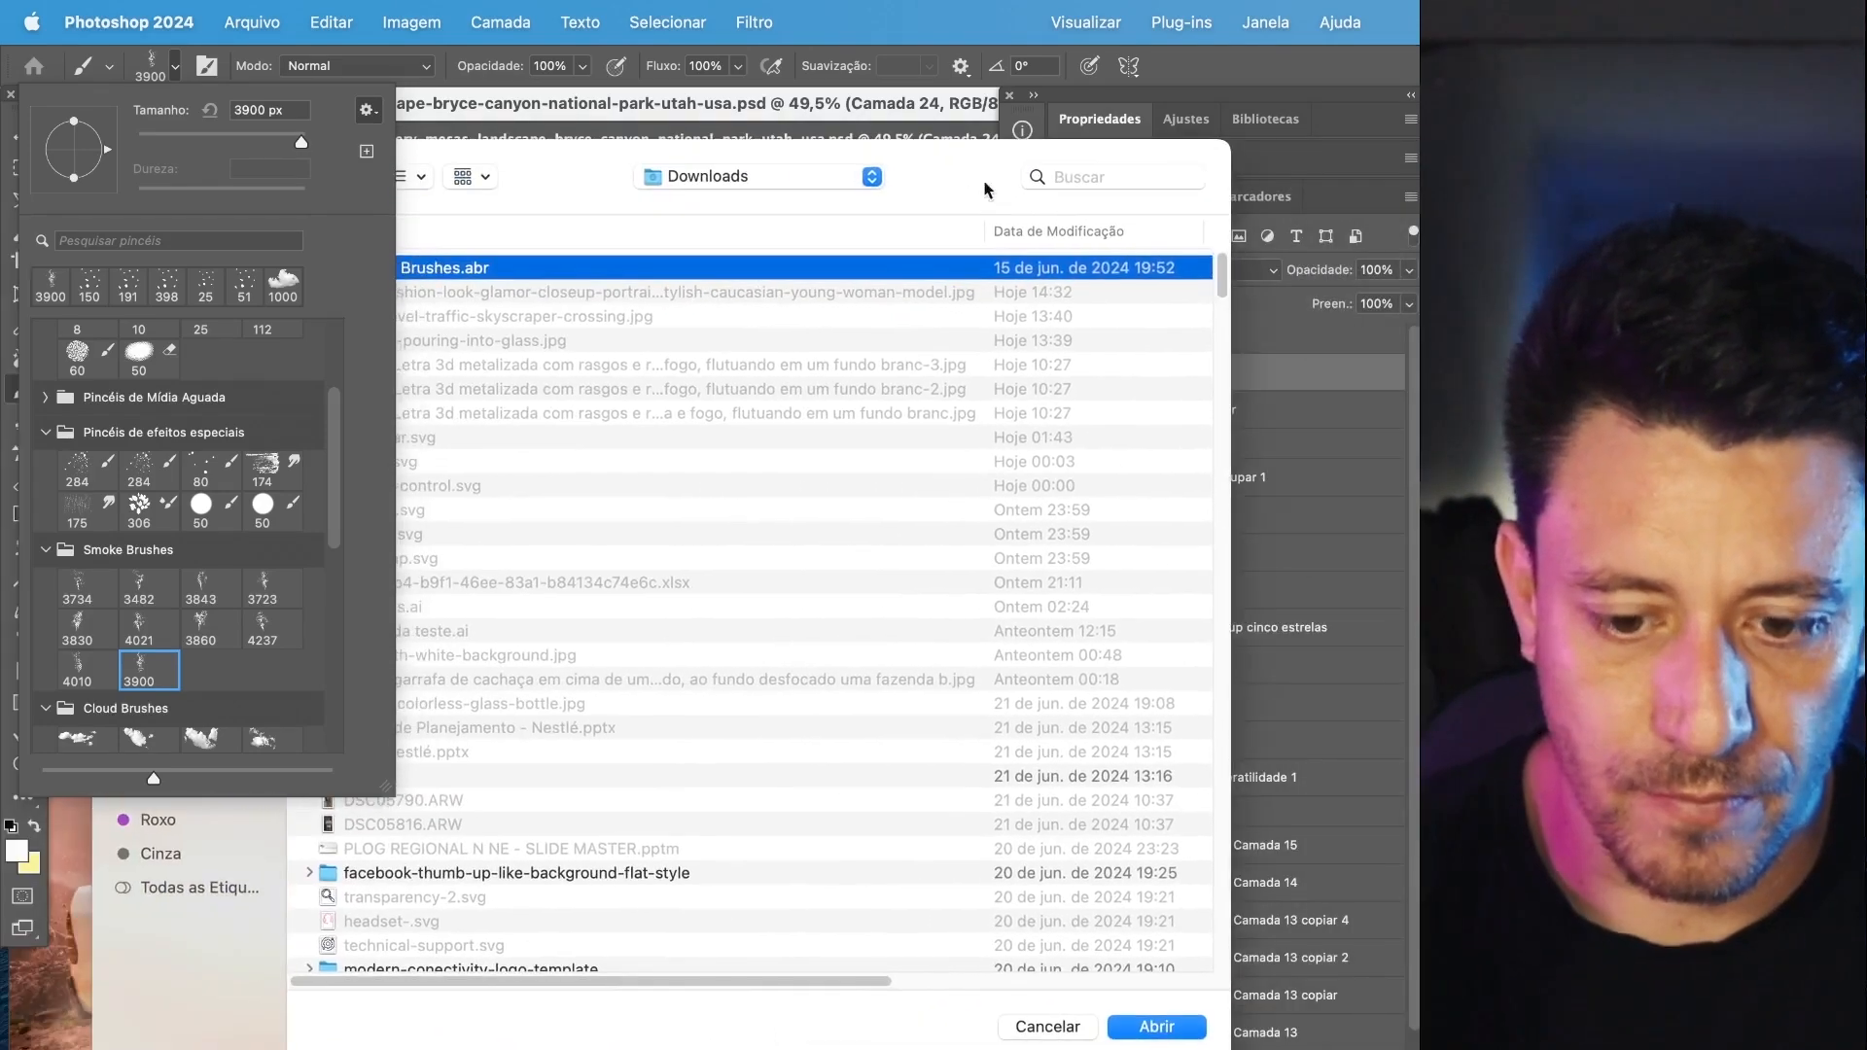
left_click(1171, 1031)
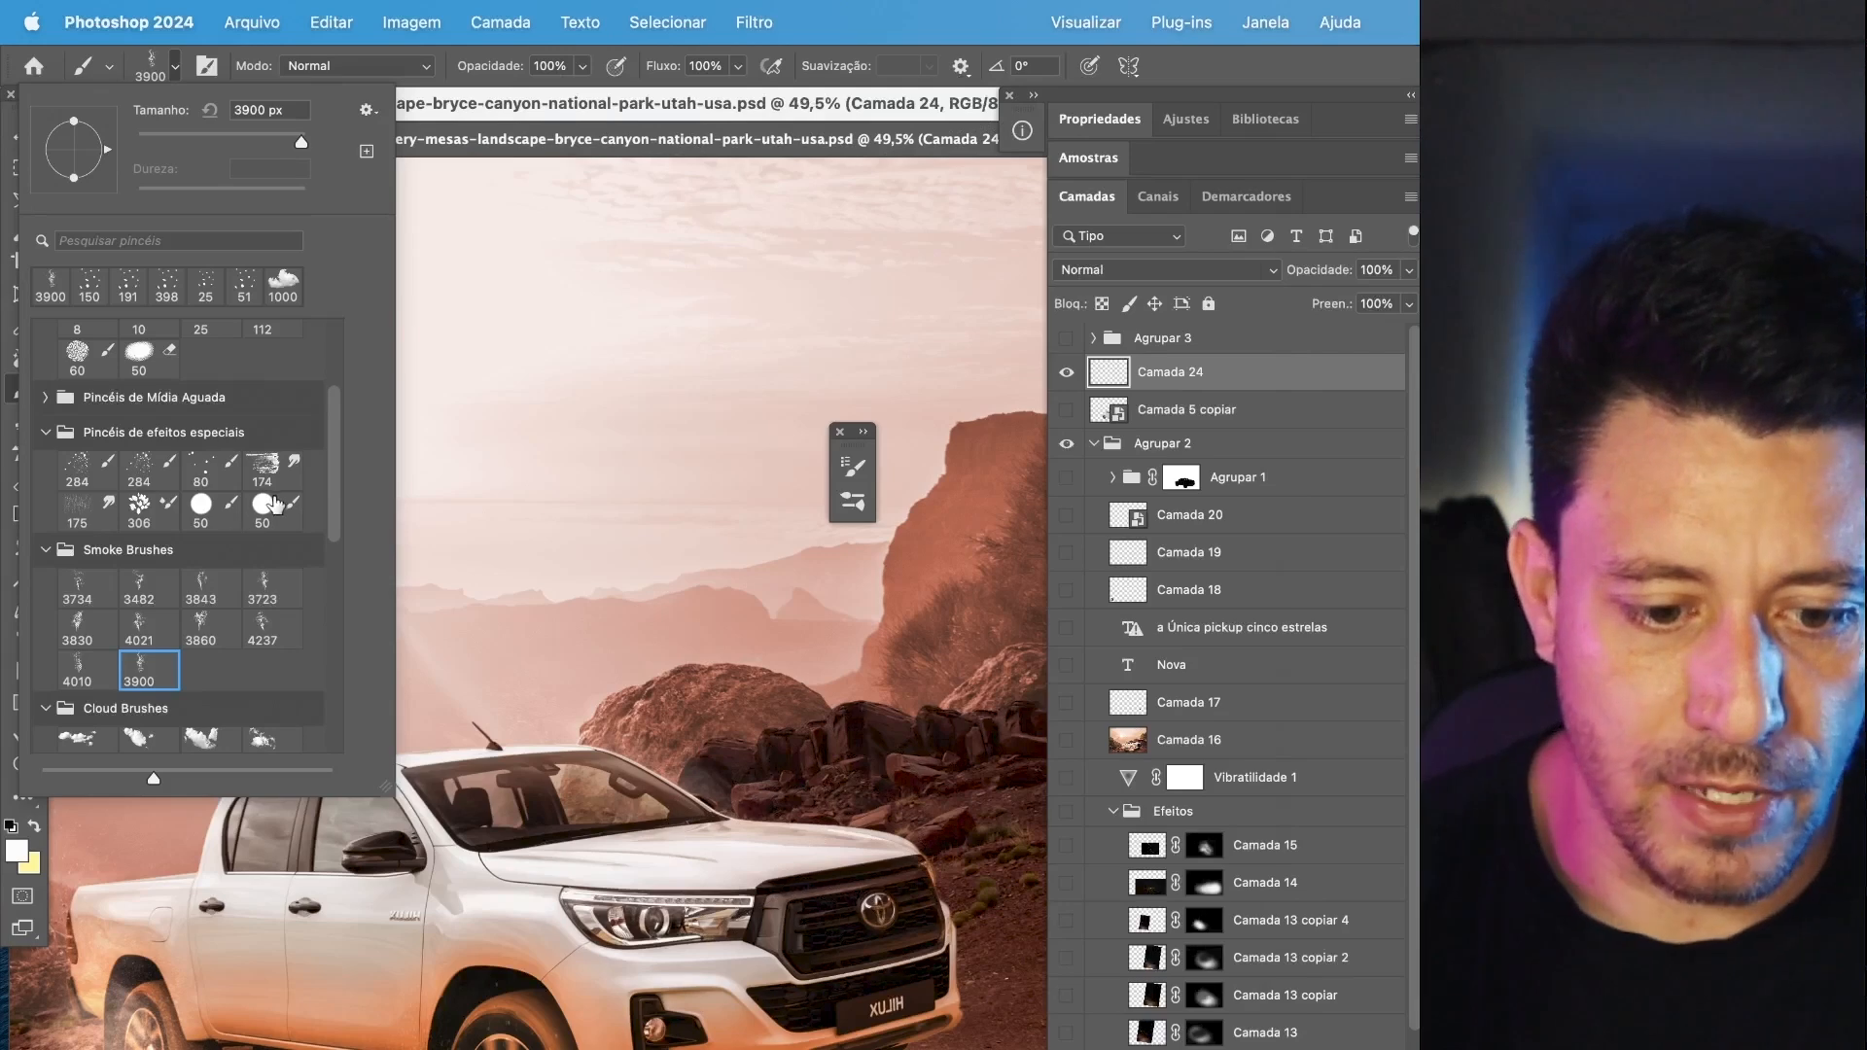
Browse the Pincéis legados presets and choose the 32 px concentric-circle tip from the Vários Pincéis group.
left_click_drag(331, 496, 321, 754)
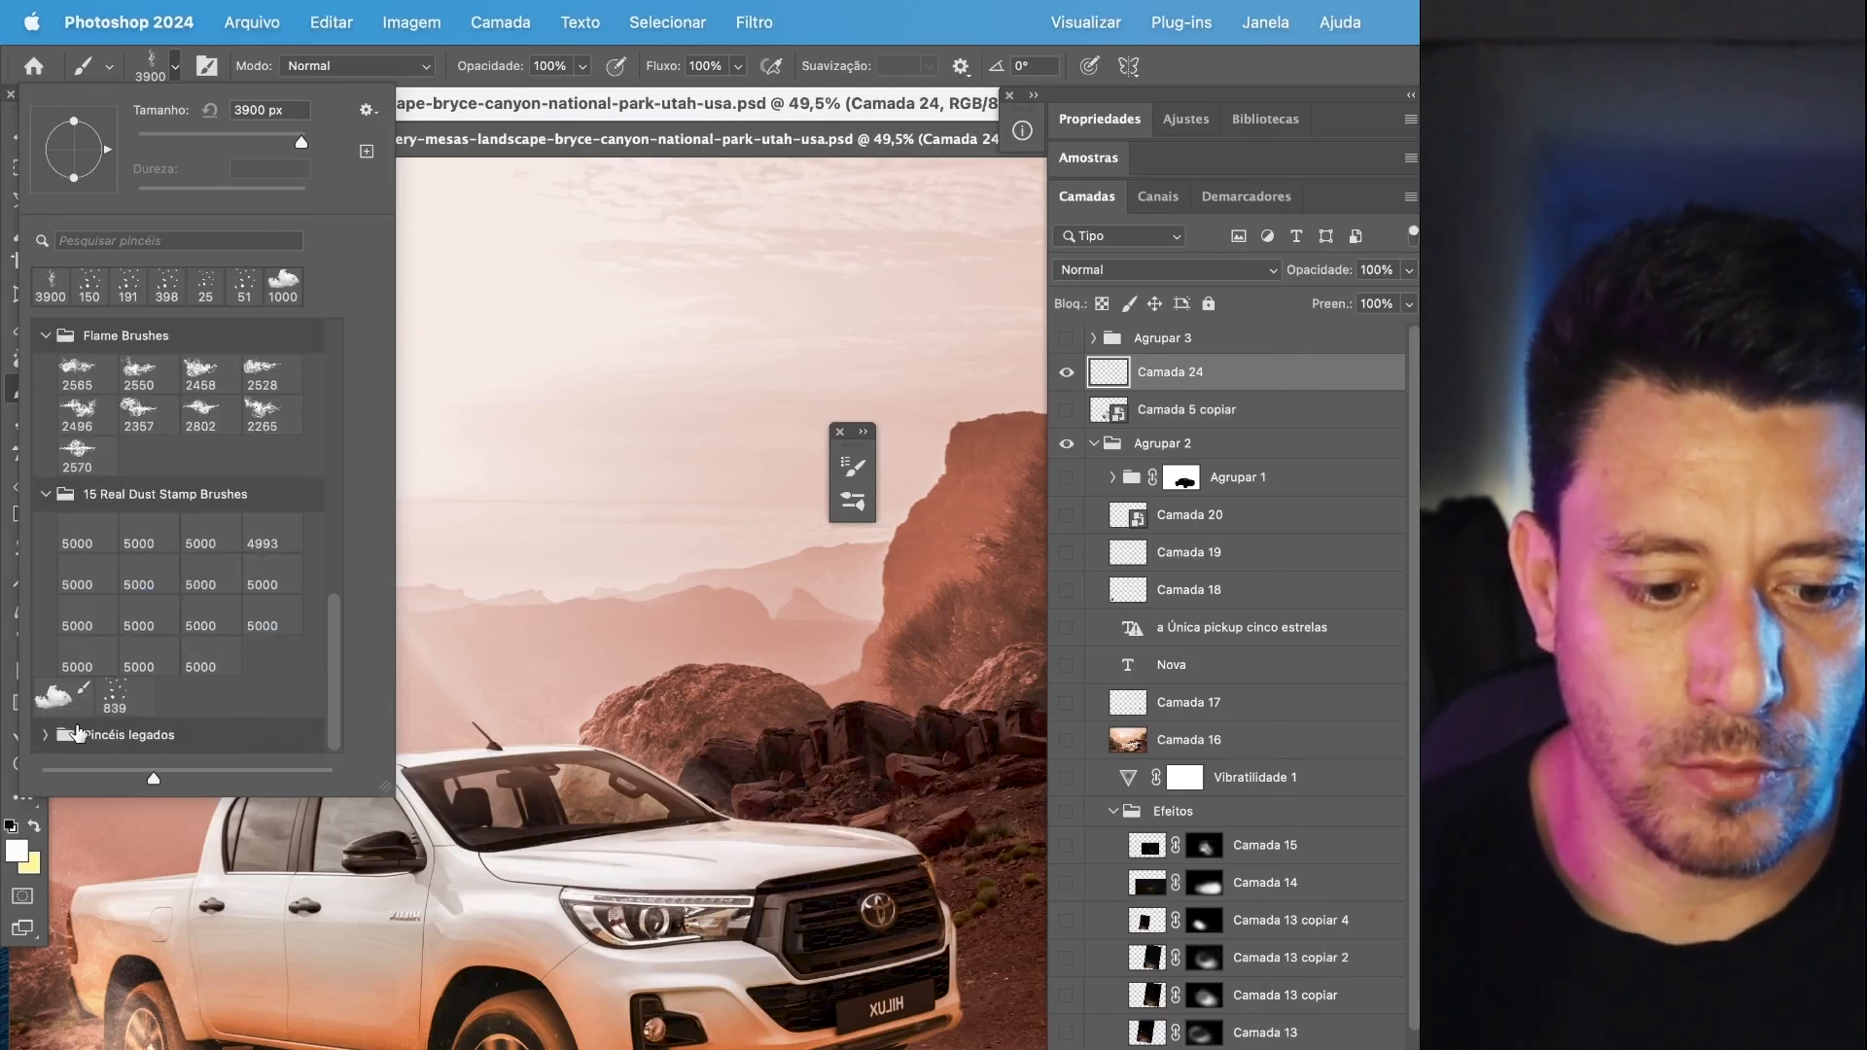
left_click(39, 742)
left_click(45, 736)
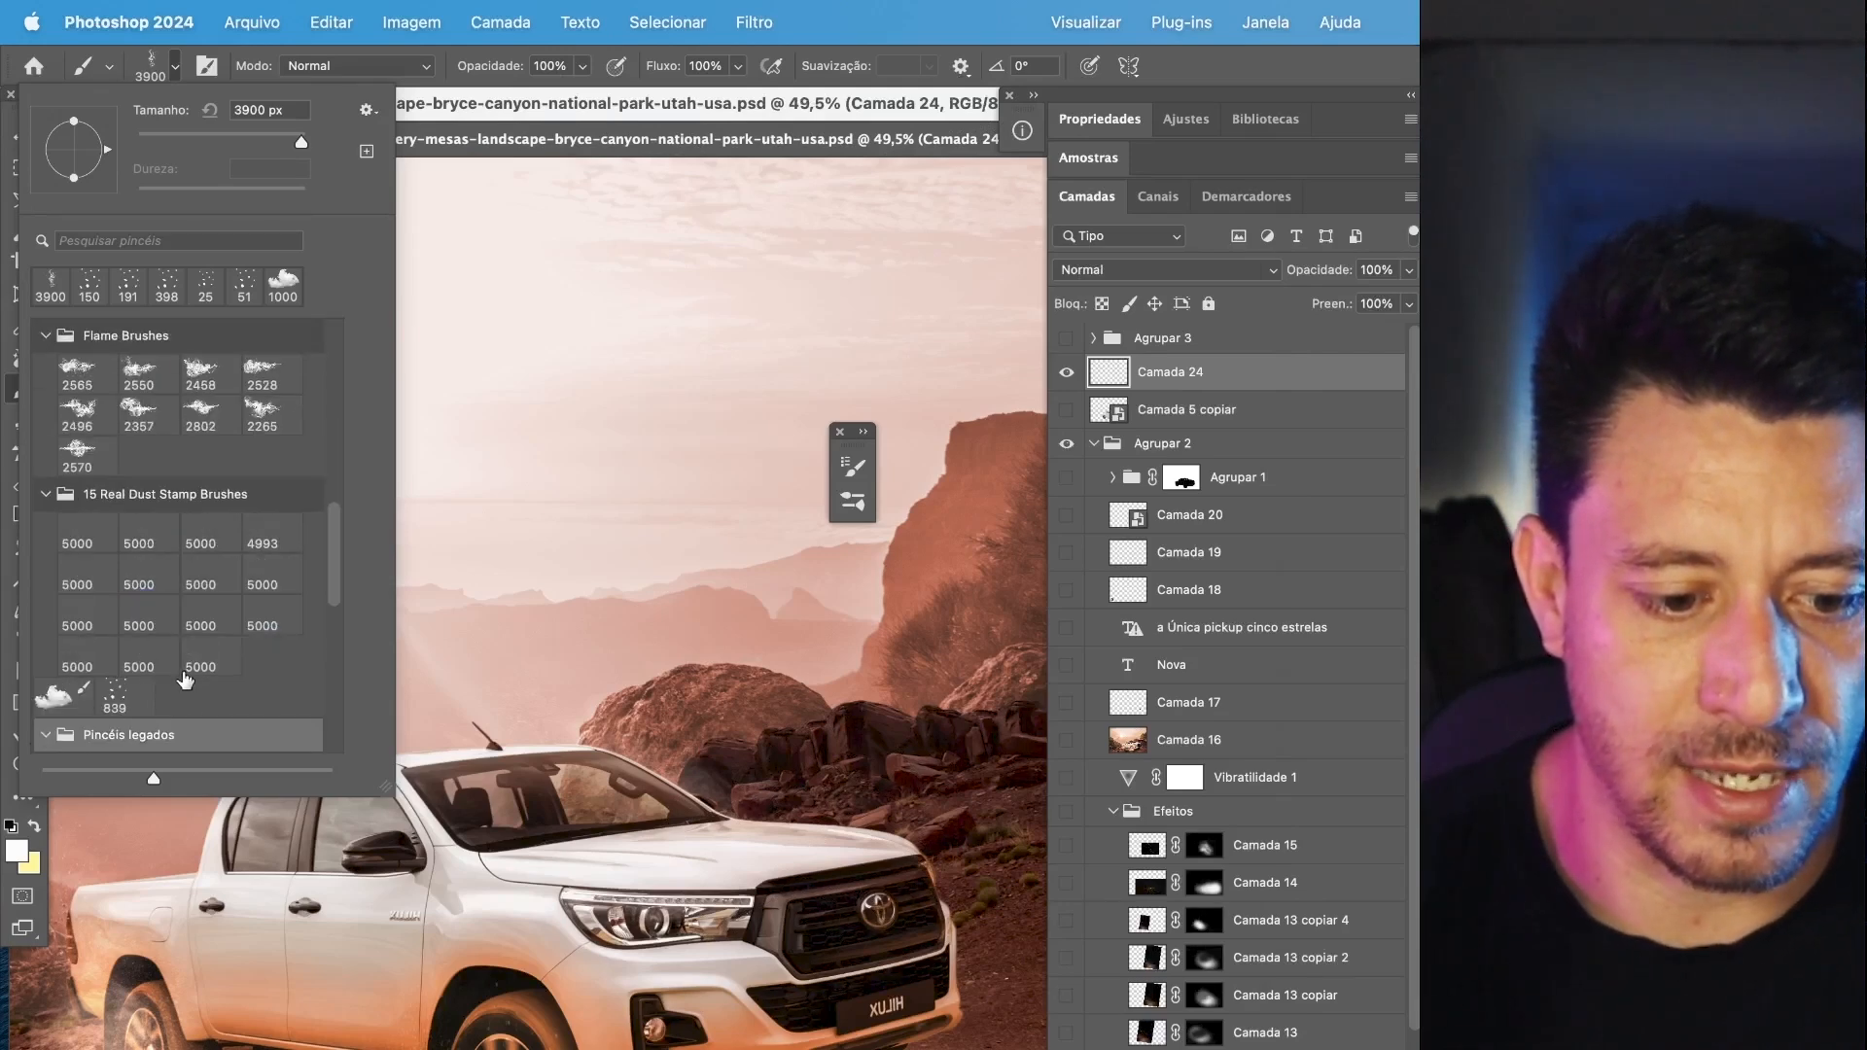
left_click(71, 443)
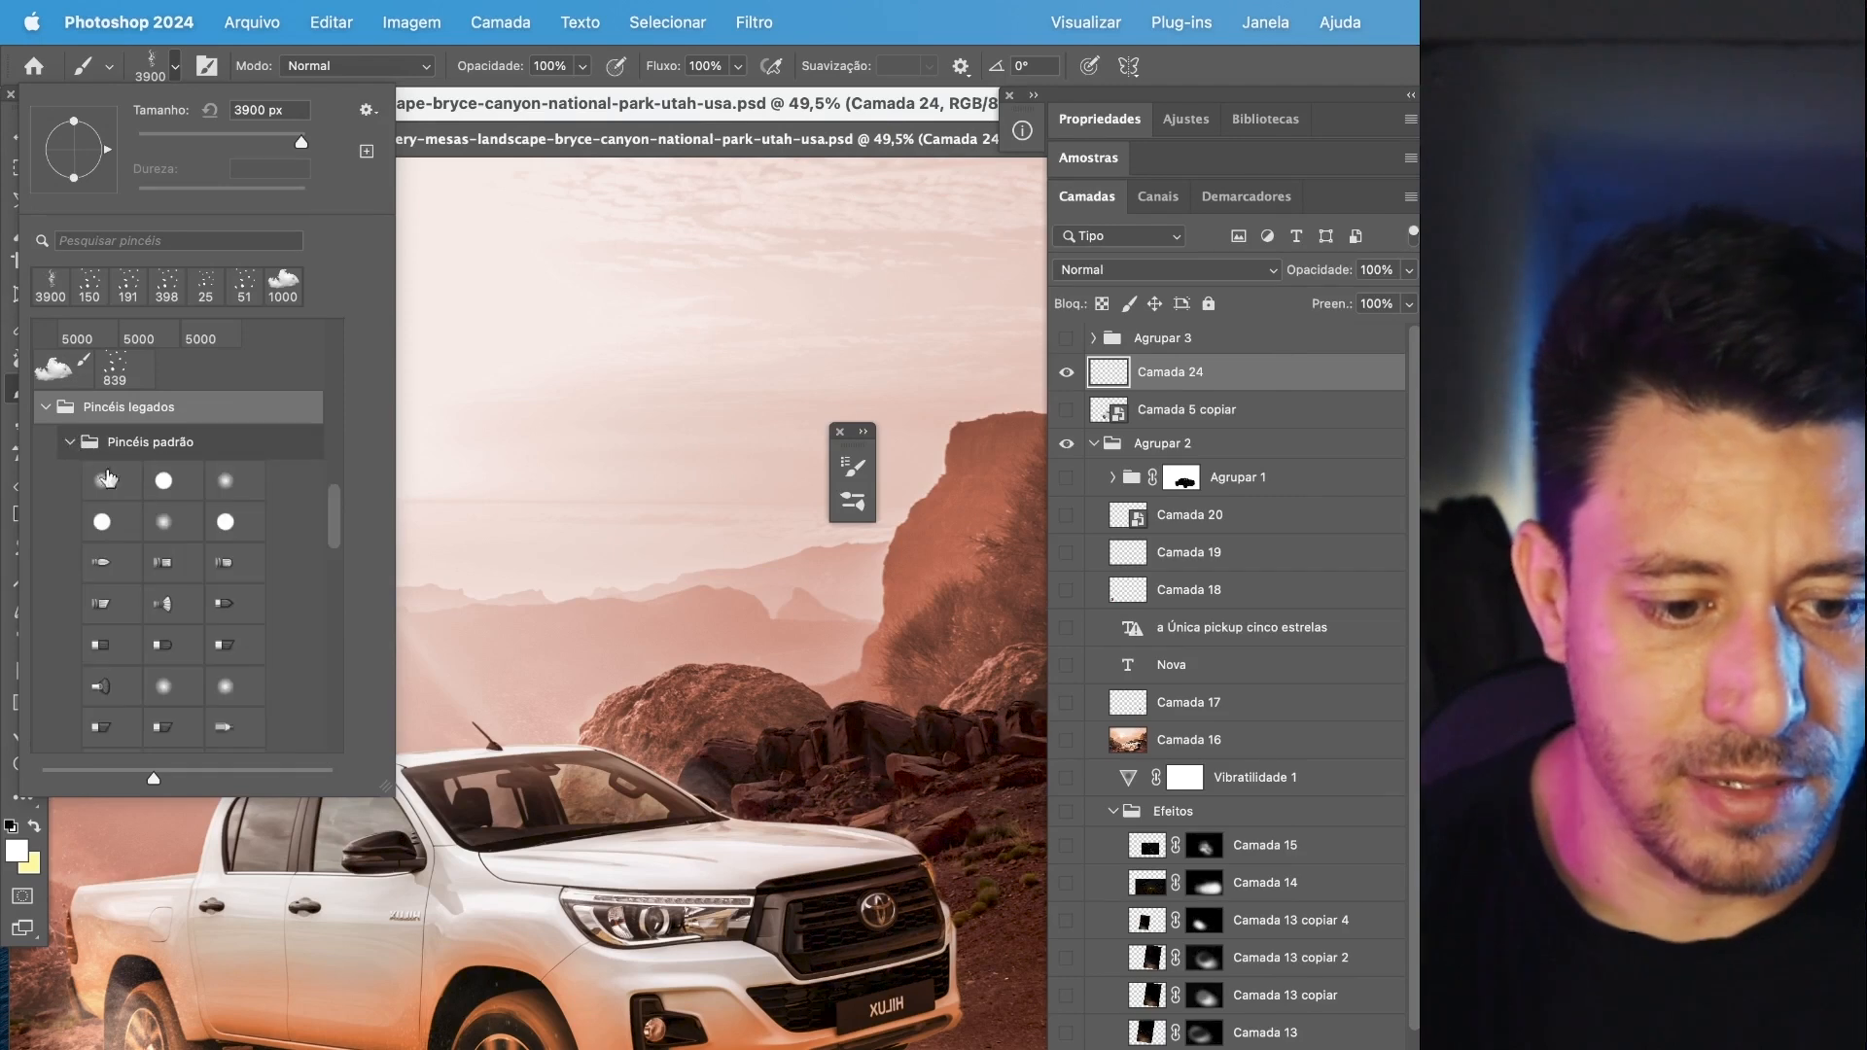
scroll(205, 627, "down", 10)
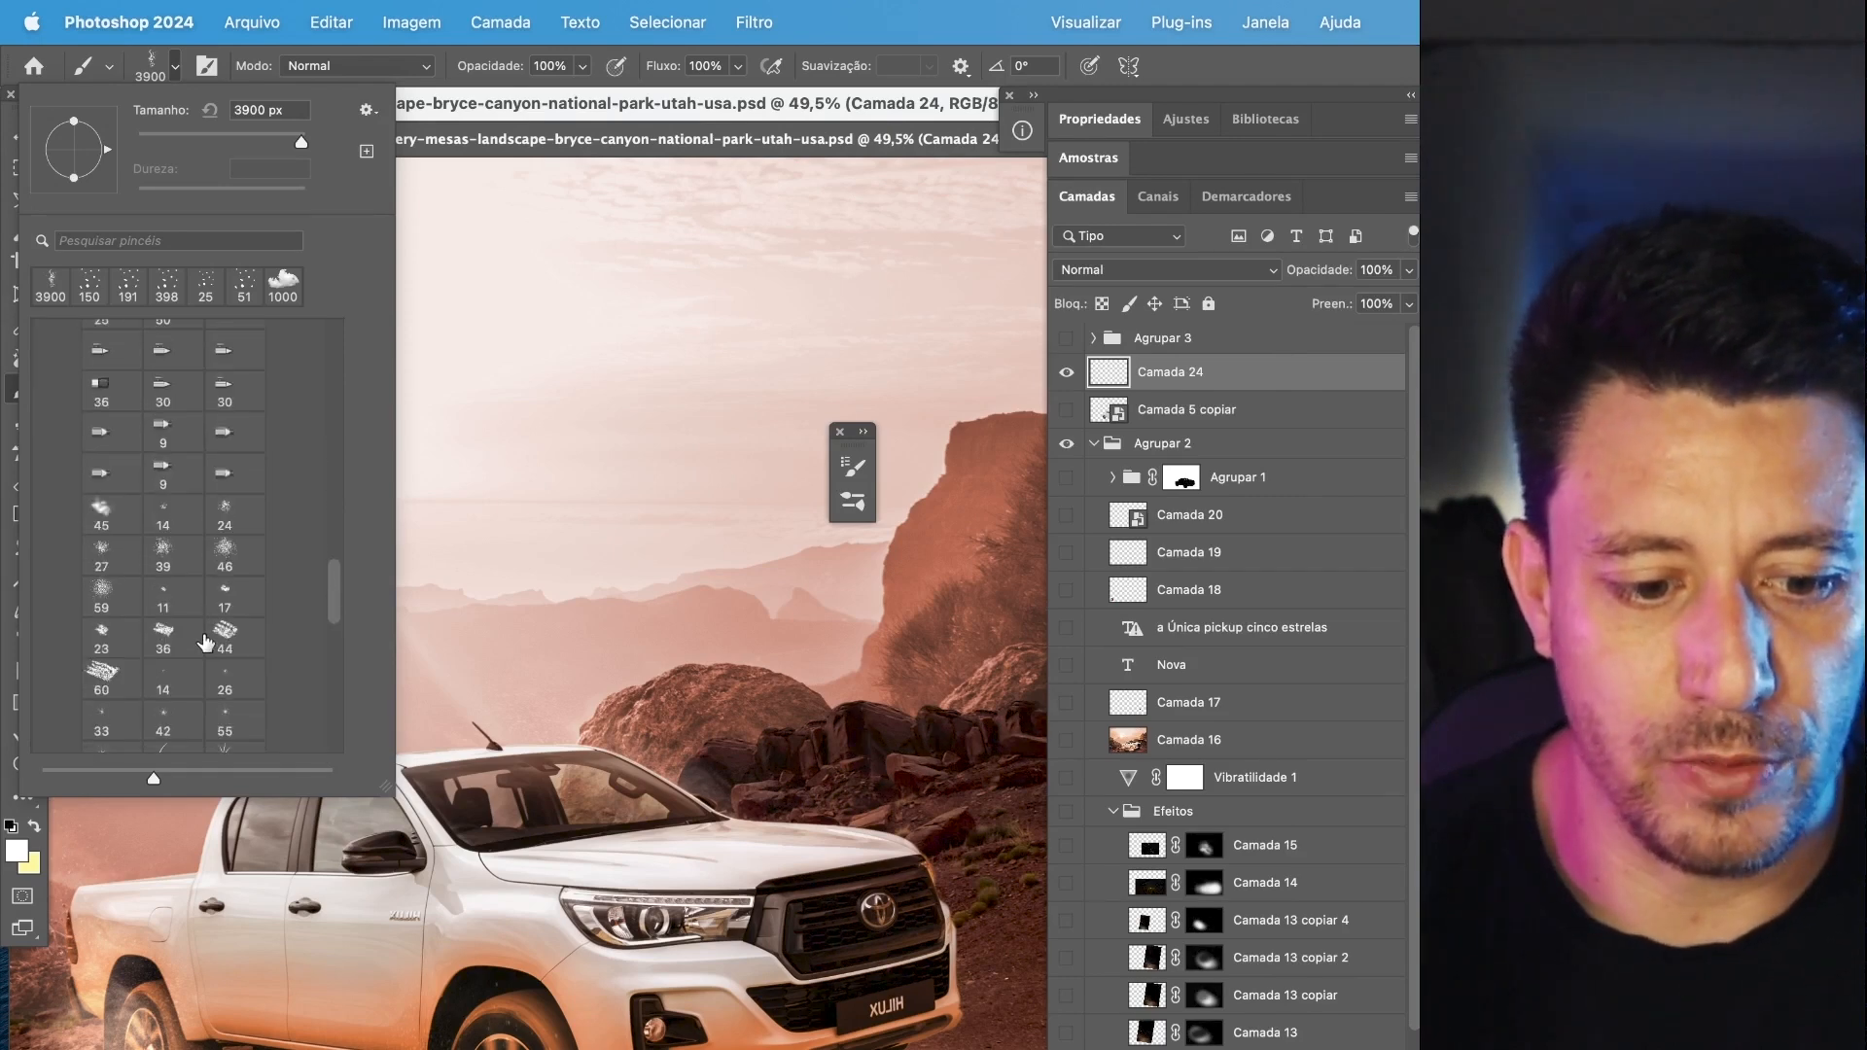
scroll(199, 647, "down", 3)
left_click(72, 501)
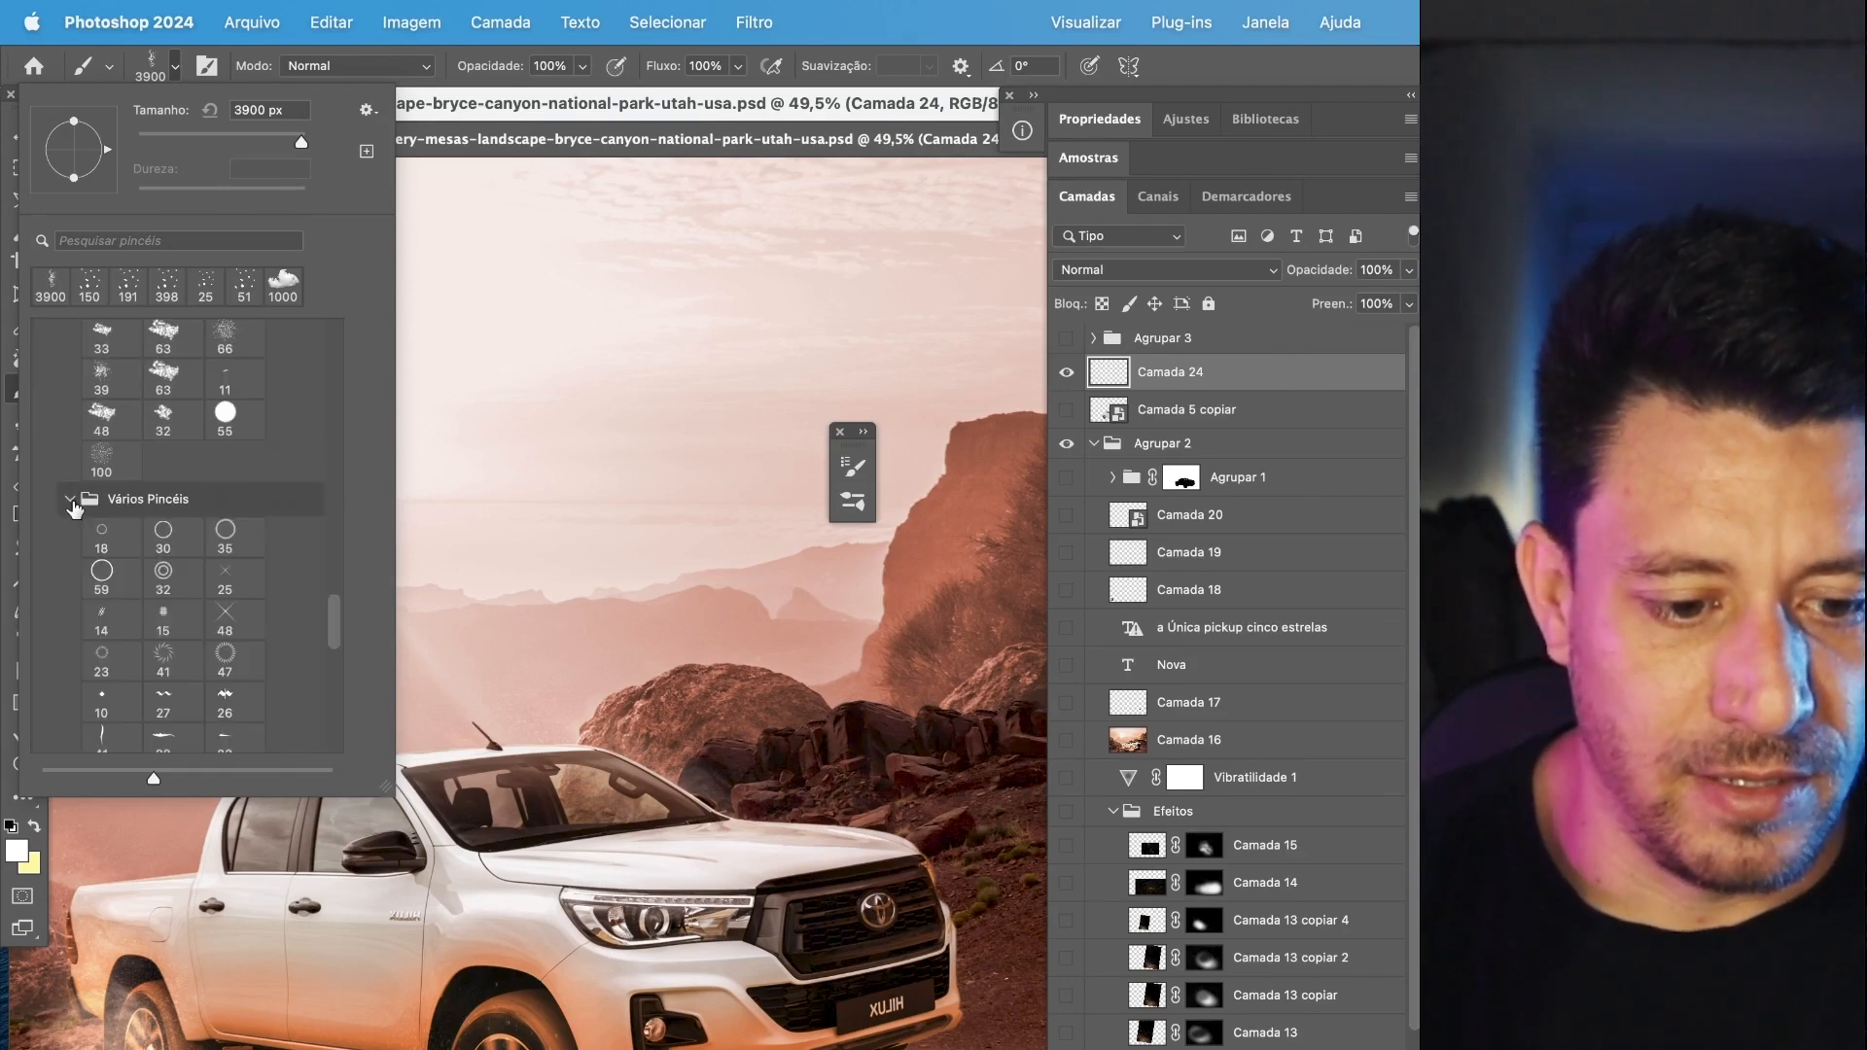
left_click(160, 573)
left_click(528, 406)
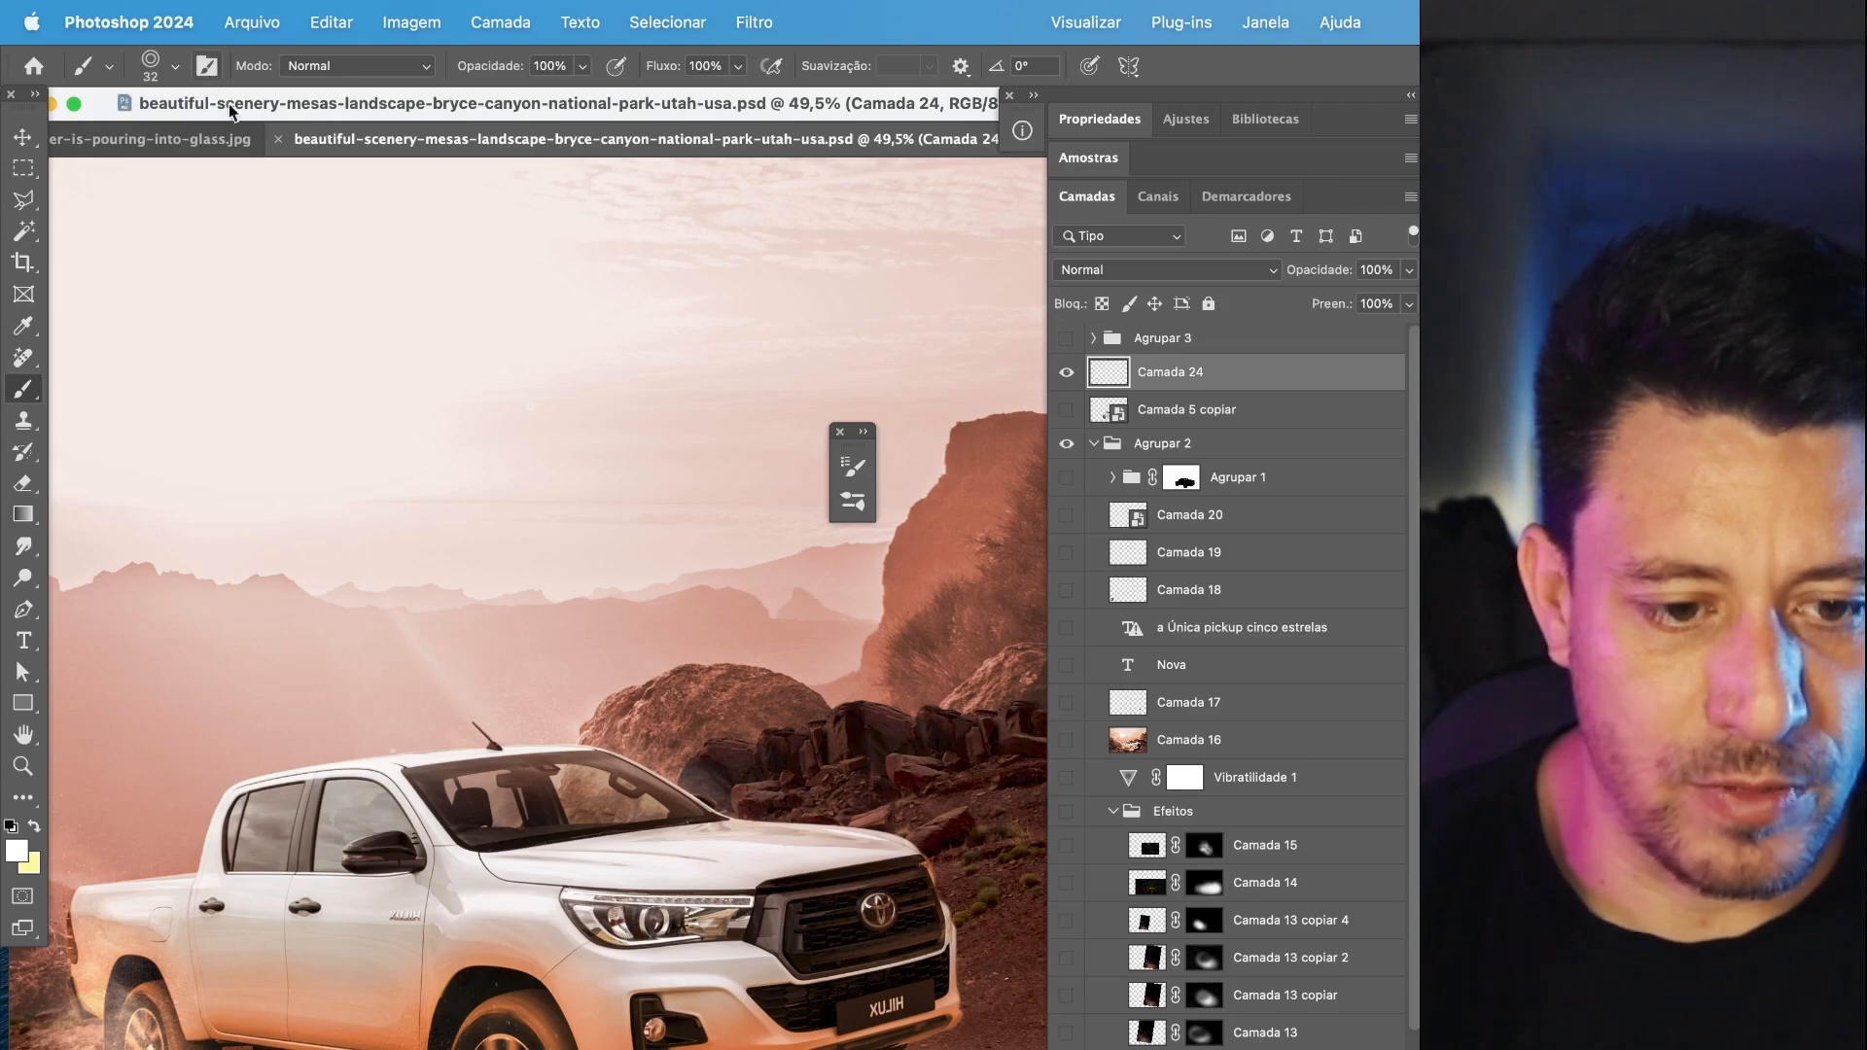